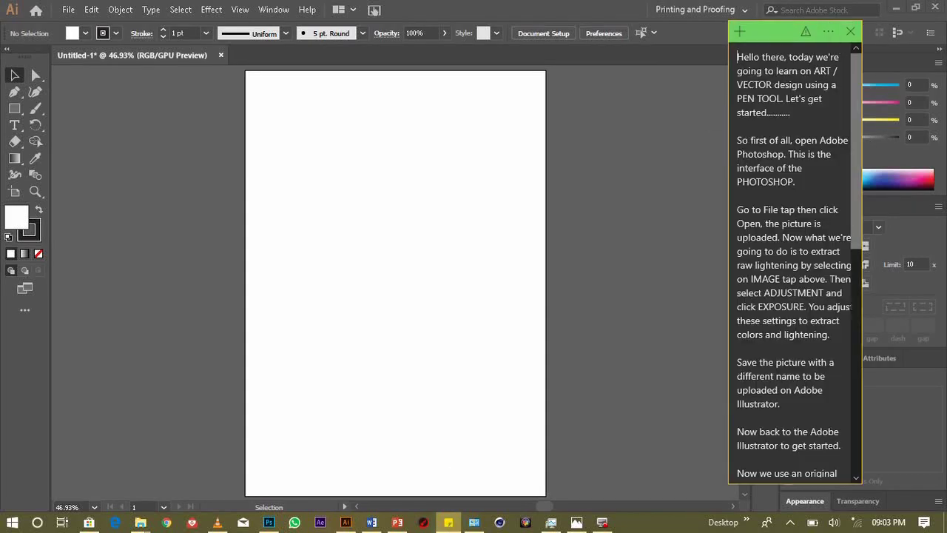
Step: Highlight the note's introduction, then show the portrait project folder as large icons
{"action": "left_click_drag", "start_coordinate": [736, 70], "coordinate": [838, 71]}
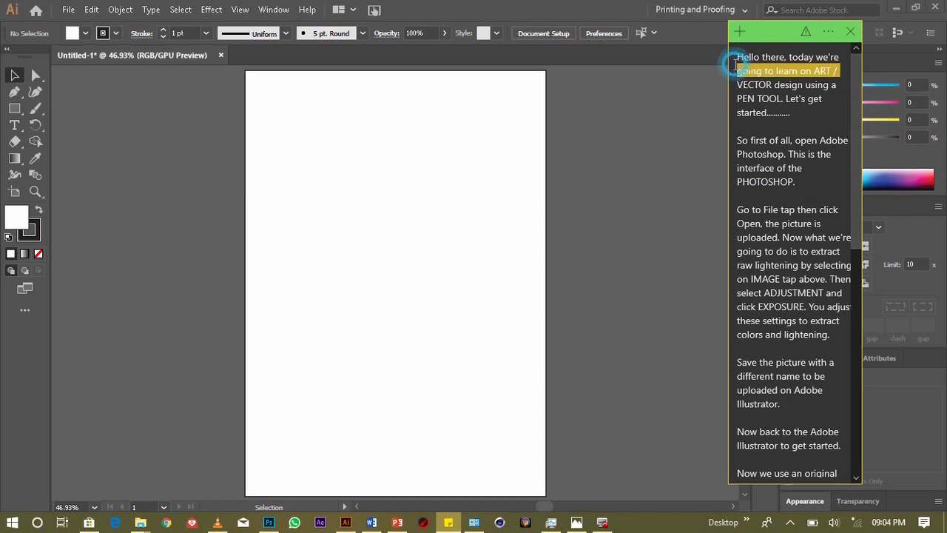
{"action": "left_click_drag", "start_coordinate": [737, 57], "coordinate": [799, 114]}
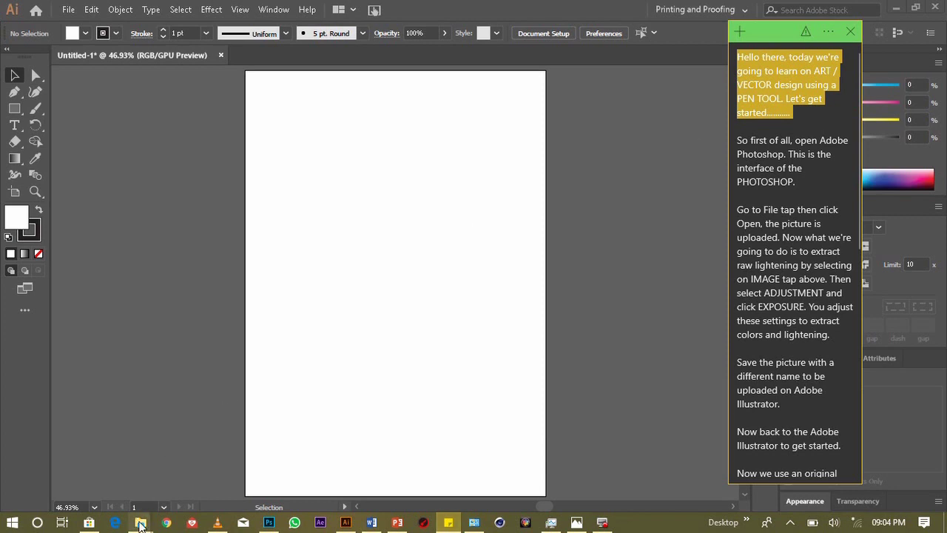
{"action": "left_click", "coordinate": [140, 525]}
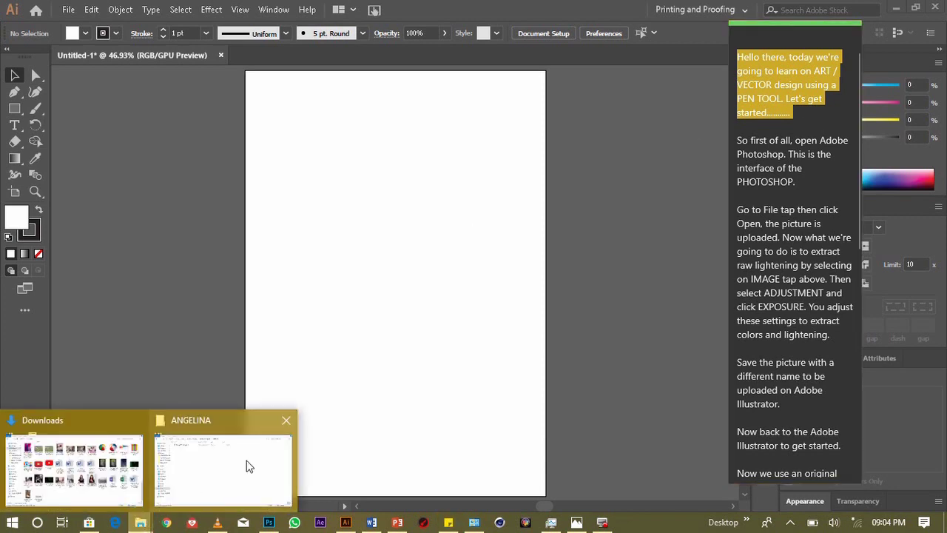
{"action": "left_click", "coordinate": [248, 464]}
{"action": "left_click", "coordinate": [140, 25]}
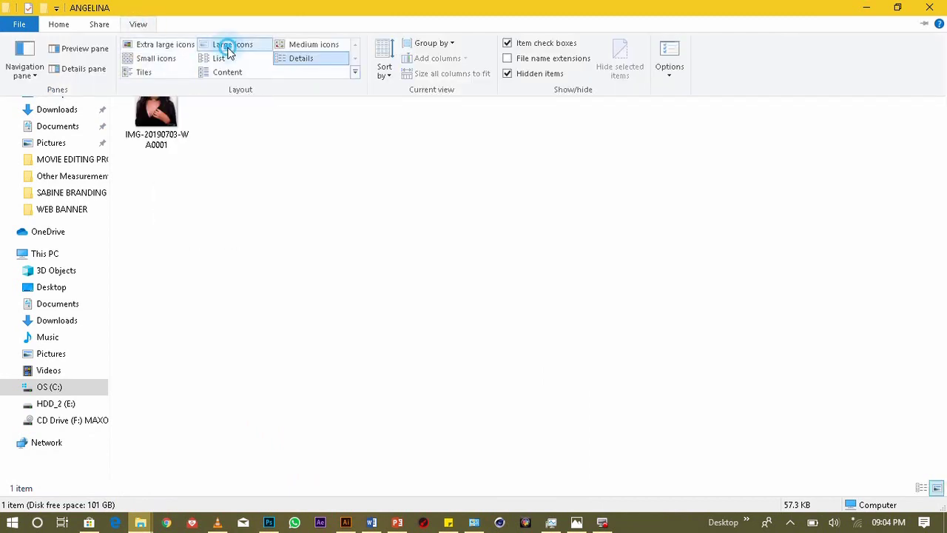
{"action": "left_click", "coordinate": [227, 42]}
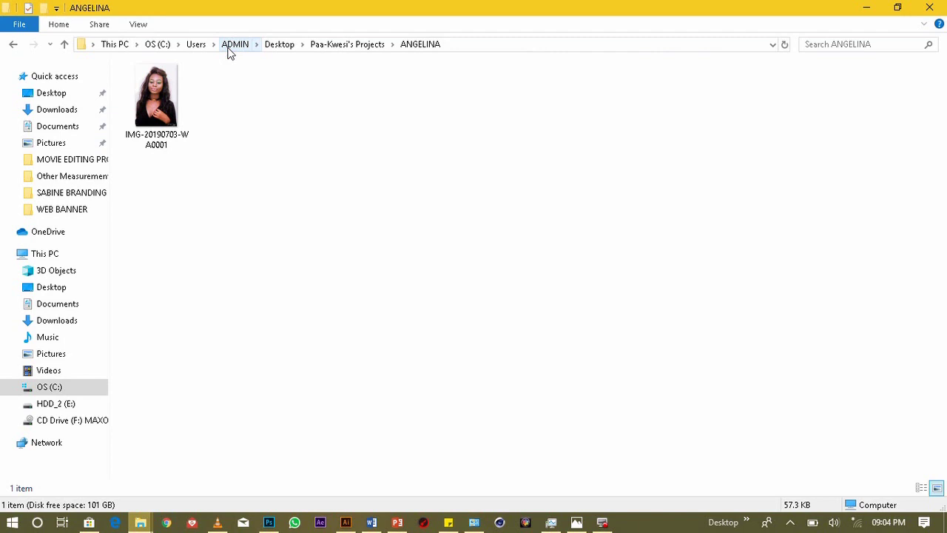
Step: Drag the photo IMG-20190703-WA0001 from the folder over to Illustrator
{"action": "left_click", "coordinate": [164, 93]}
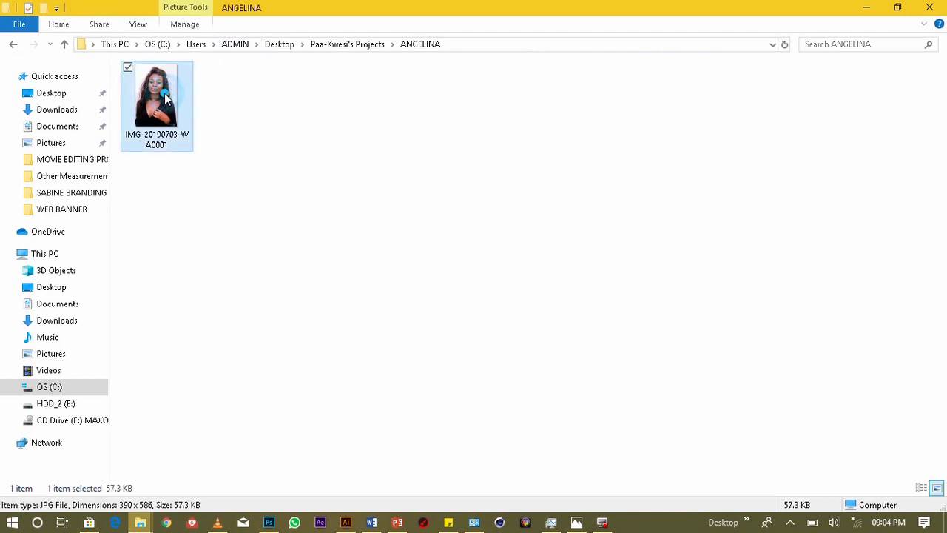
{"action": "left_click_drag", "start_coordinate": [165, 93], "coordinate": [367, 436]}
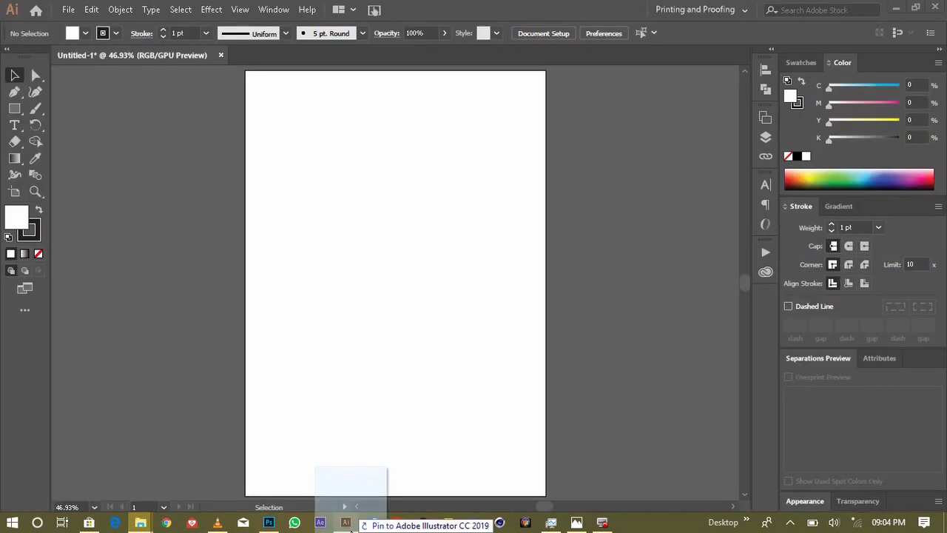
{"action": "left_click_drag", "start_coordinate": [366, 435], "coordinate": [415, 258]}
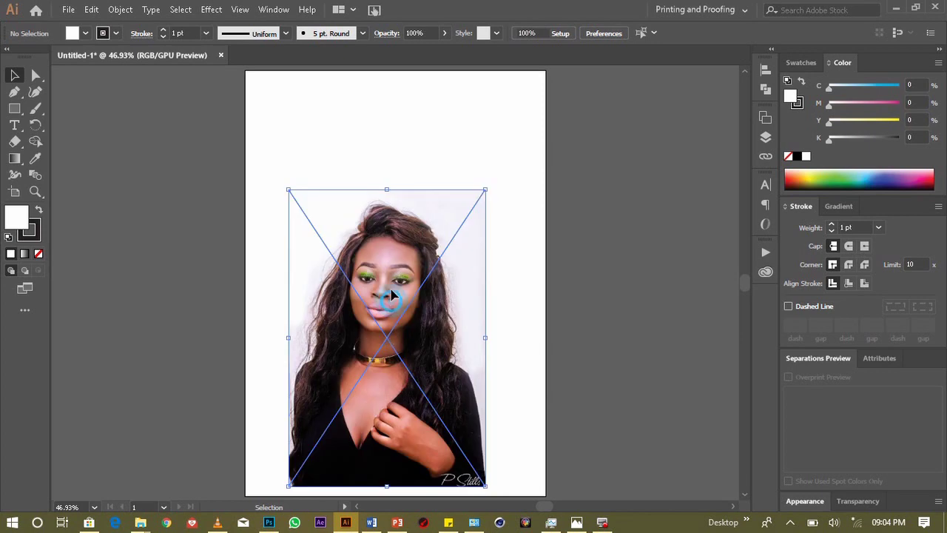
Step: Drop the portrait photo onto the artboard and enlarge it past the artboard edges
{"action": "left_click_drag", "start_coordinate": [425, 184], "coordinate": [425, 210]}
{"action": "left_click_drag", "start_coordinate": [500, 406], "coordinate": [560, 467]}
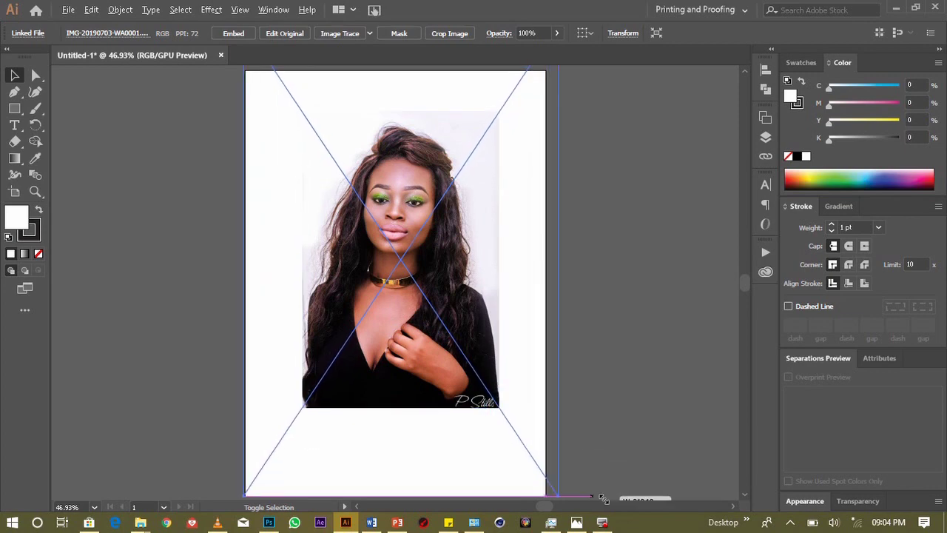
{"action": "left_click_drag", "start_coordinate": [560, 467], "coordinate": [624, 510]}
{"action": "scroll", "coordinate": [623, 510], "scroll_direction": "up", "scroll_amount": 3}
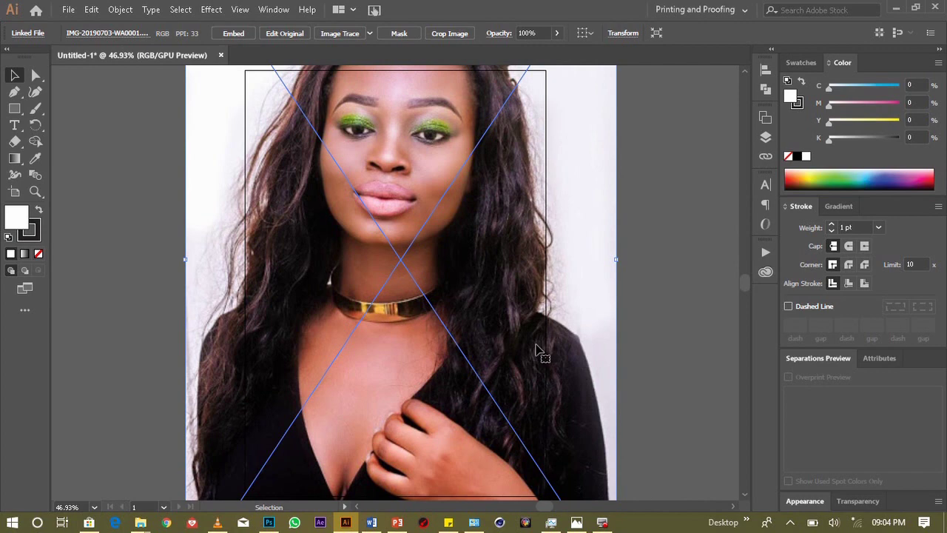
Step: Shift and shrink the photo until it covers the artboard, then deselect it
{"action": "mouse_move", "coordinate": [460, 170]}
{"action": "left_mouse_down"}
{"action": "mouse_move", "coordinate": [467, 222]}
{"action": "mouse_move", "coordinate": [474, 217]}
{"action": "left_mouse_up"}
{"action": "mouse_move", "coordinate": [493, 158]}
{"action": "left_mouse_down"}
{"action": "mouse_move", "coordinate": [484, 213]}
{"action": "mouse_move", "coordinate": [489, 198]}
{"action": "left_mouse_up"}
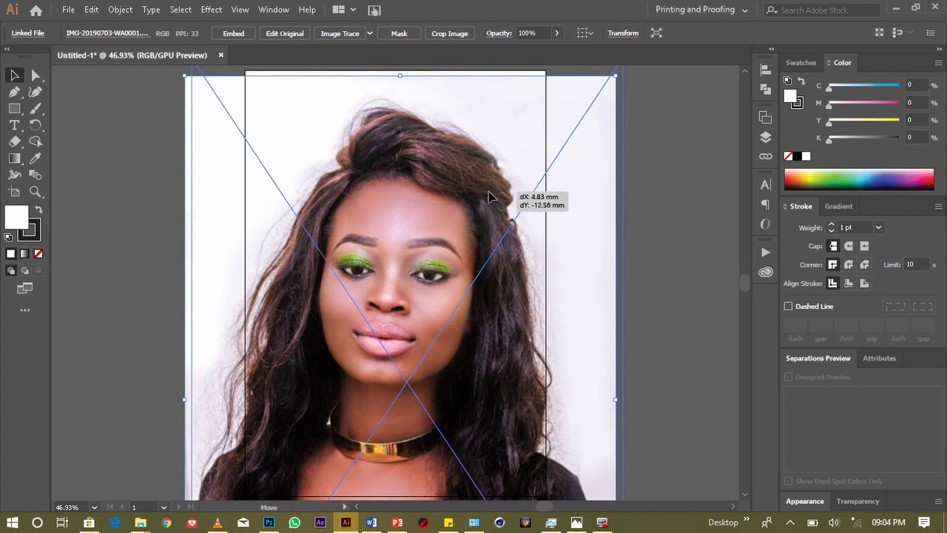
{"action": "left_click_drag", "start_coordinate": [568, 145], "coordinate": [562, 189]}
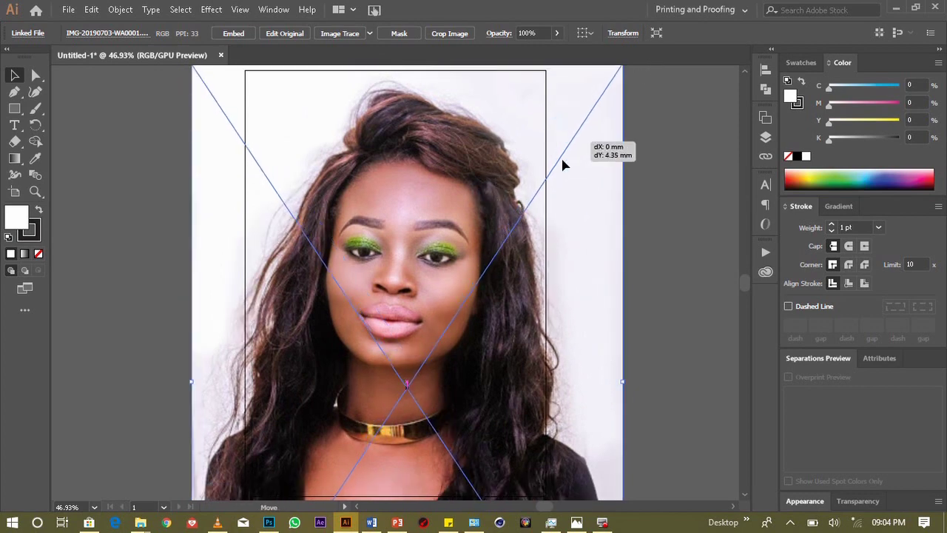
{"action": "left_click_drag", "start_coordinate": [616, 111], "coordinate": [575, 153]}
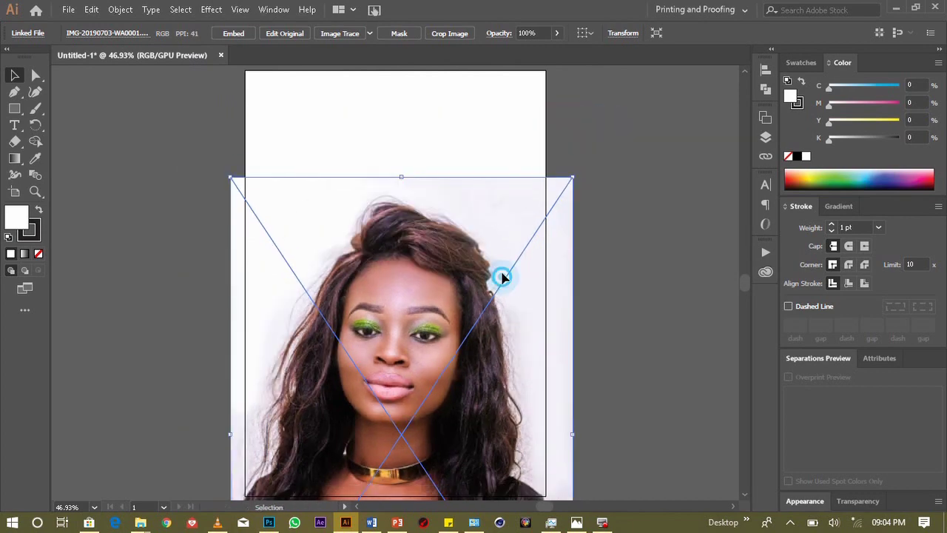
{"action": "left_click_drag", "start_coordinate": [502, 278], "coordinate": [495, 171]}
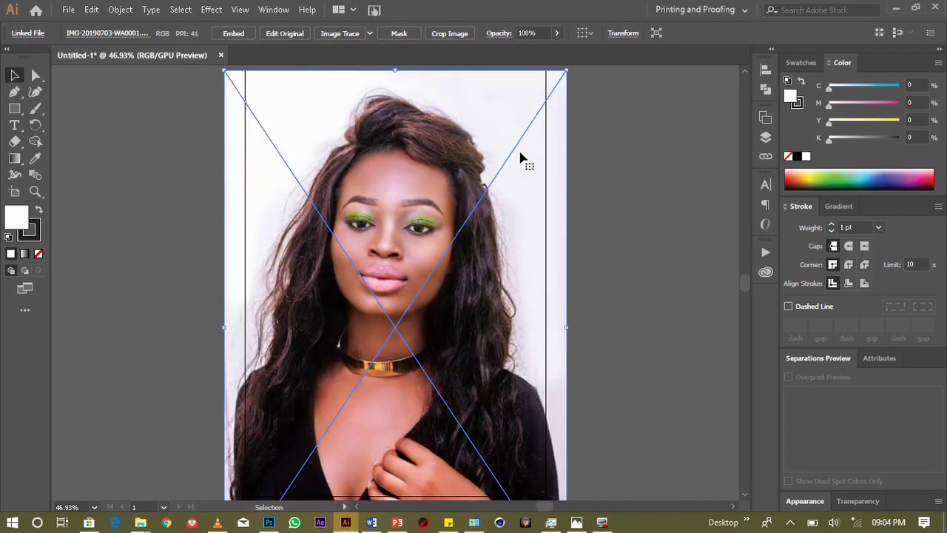
{"action": "left_click", "coordinate": [186, 276]}
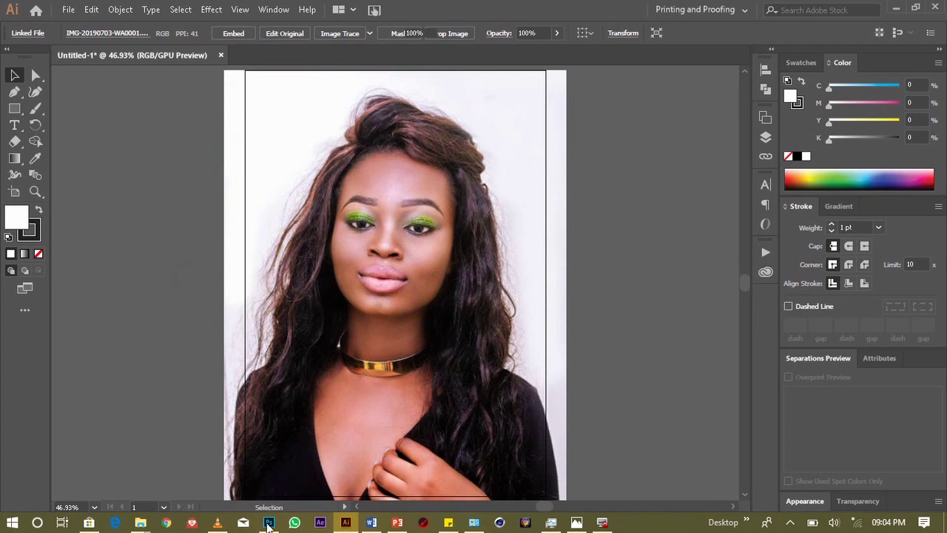
Step: Switch to Photoshop and cancel the File > Open dialog
{"action": "left_click", "coordinate": [268, 522]}
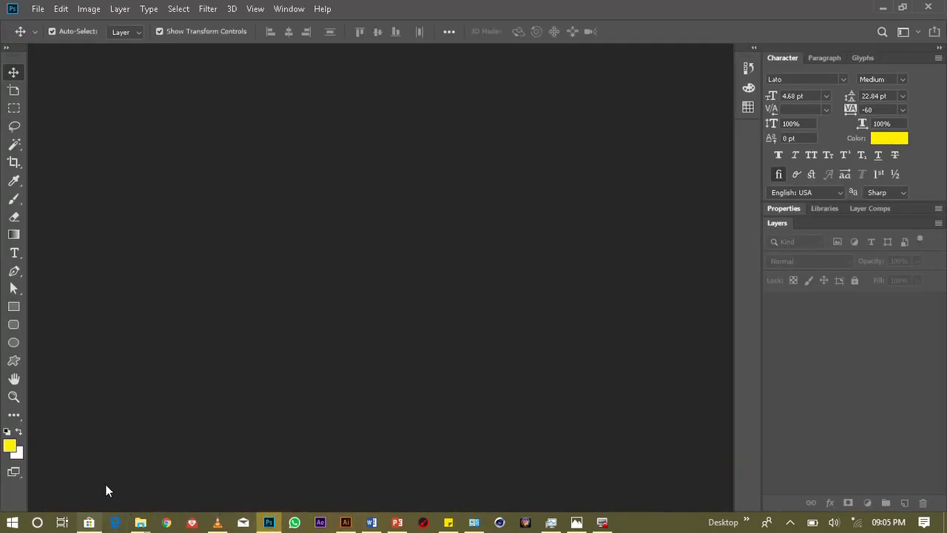
{"action": "left_click", "coordinate": [36, 9]}
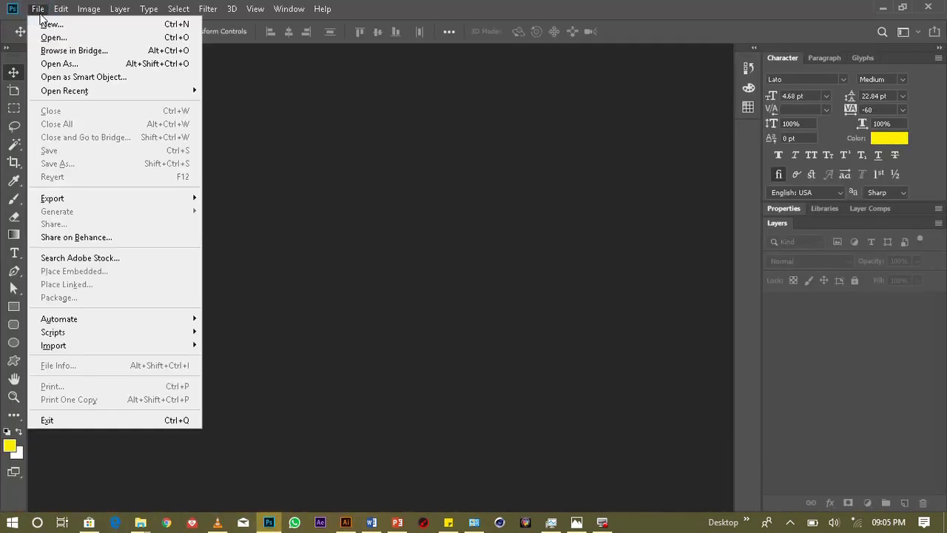
{"action": "left_click", "coordinate": [47, 37]}
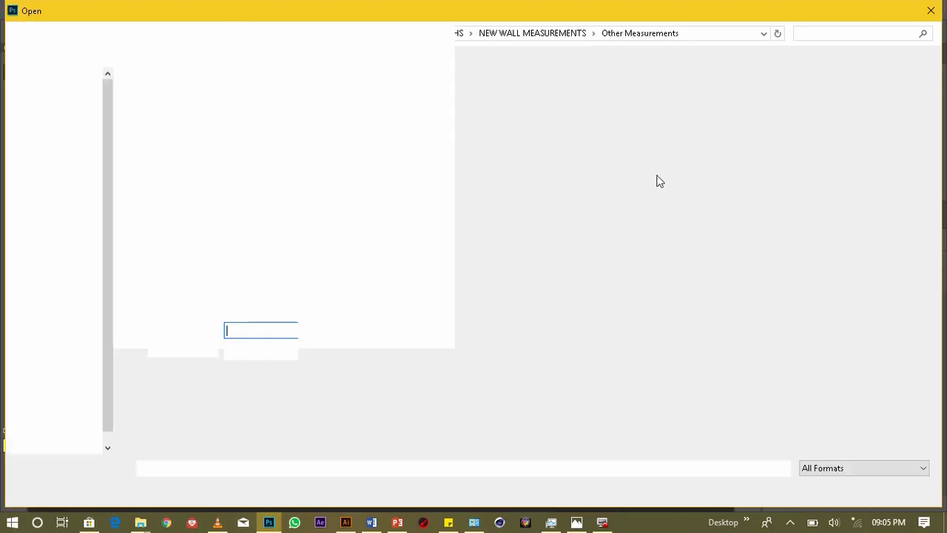
{"action": "left_click", "coordinate": [931, 11]}
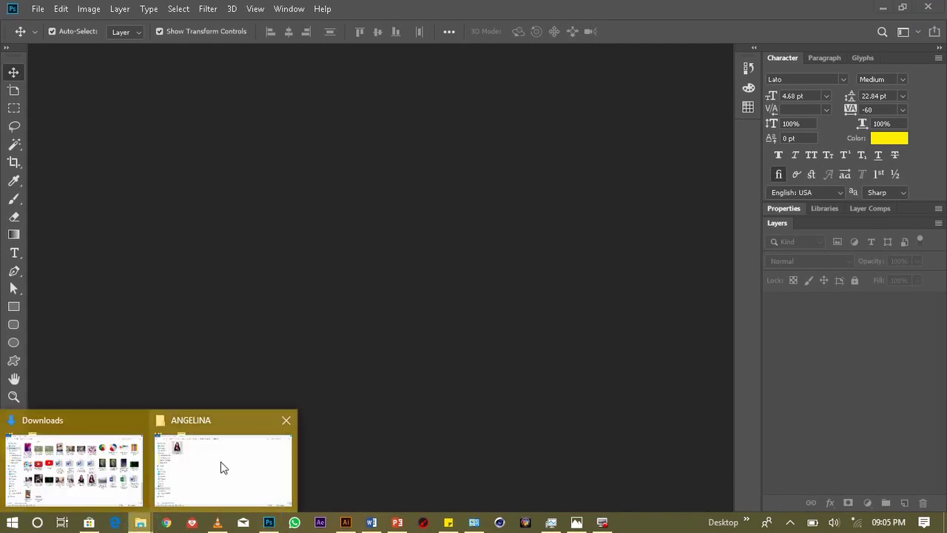
Step: Open IMG-20190703-WA0001.jpg in Photoshop by dragging it from the project folder
{"action": "left_click", "coordinate": [222, 464]}
{"action": "left_click_drag", "start_coordinate": [140, 96], "coordinate": [269, 518]}
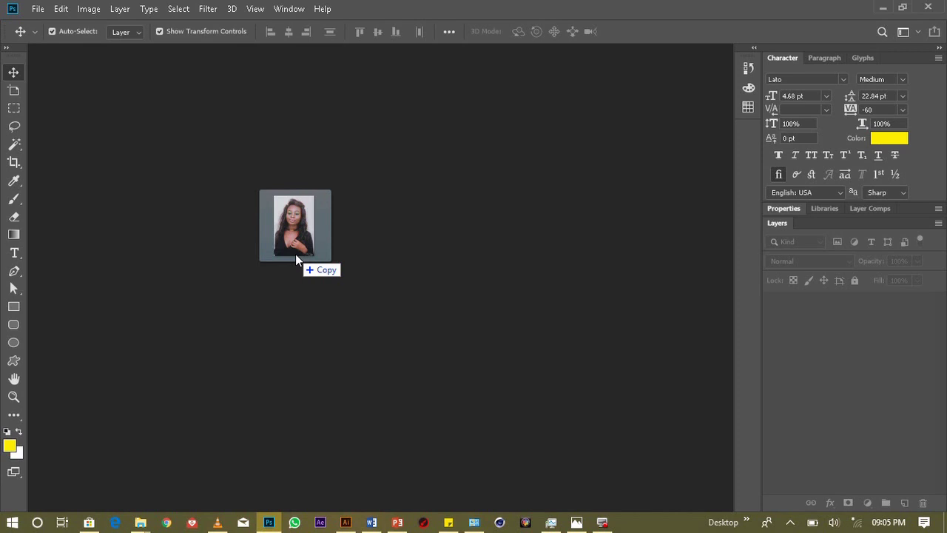
{"action": "left_click_drag", "start_coordinate": [269, 518], "coordinate": [295, 253]}
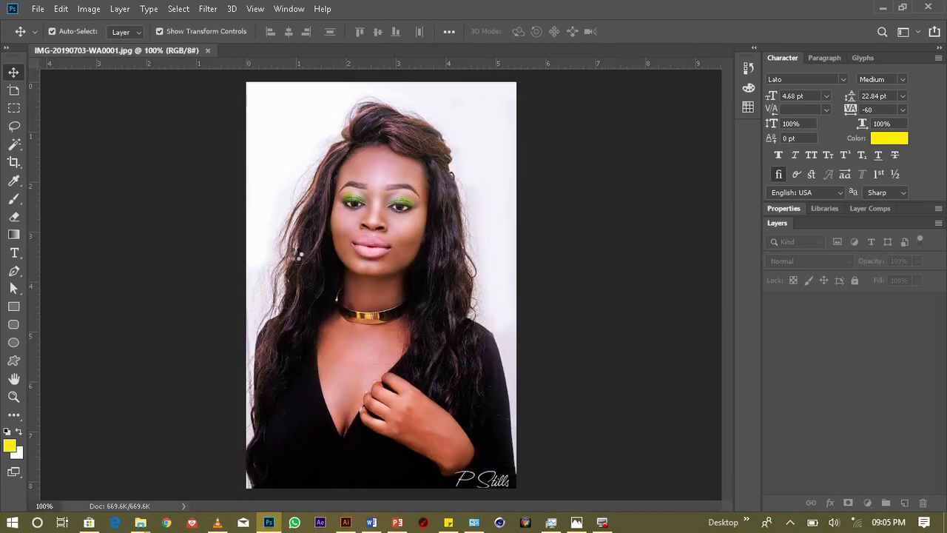
{"action": "left_click", "coordinate": [89, 8]}
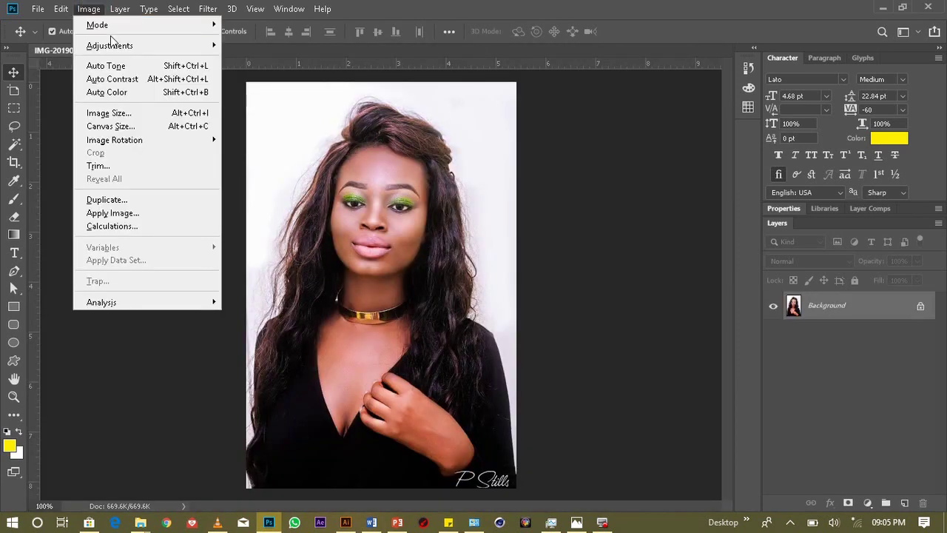
{"action": "mouse_move", "coordinate": [109, 45]}
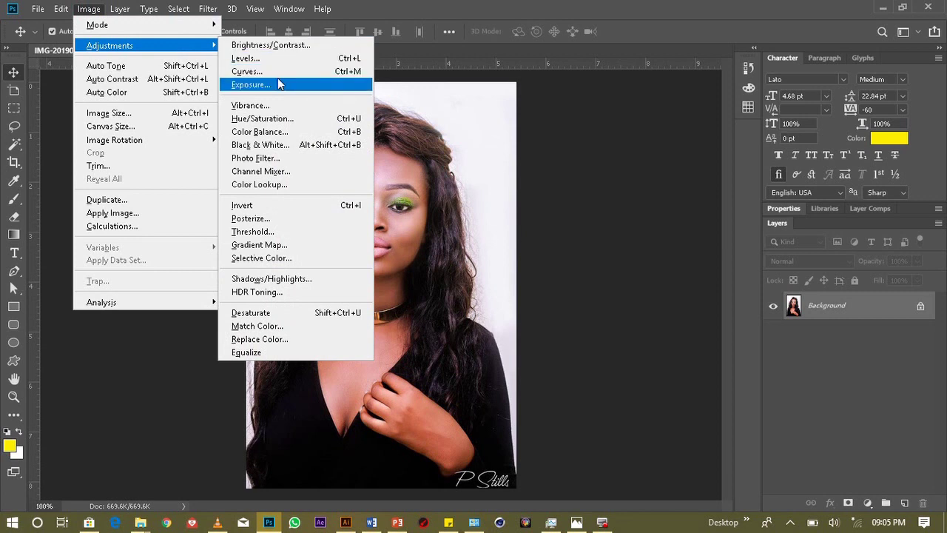
Step: Apply an Exposure adjustment with Offset -0.1838 and Exposure -0.18 to the portrait
{"action": "left_click", "coordinate": [279, 84]}
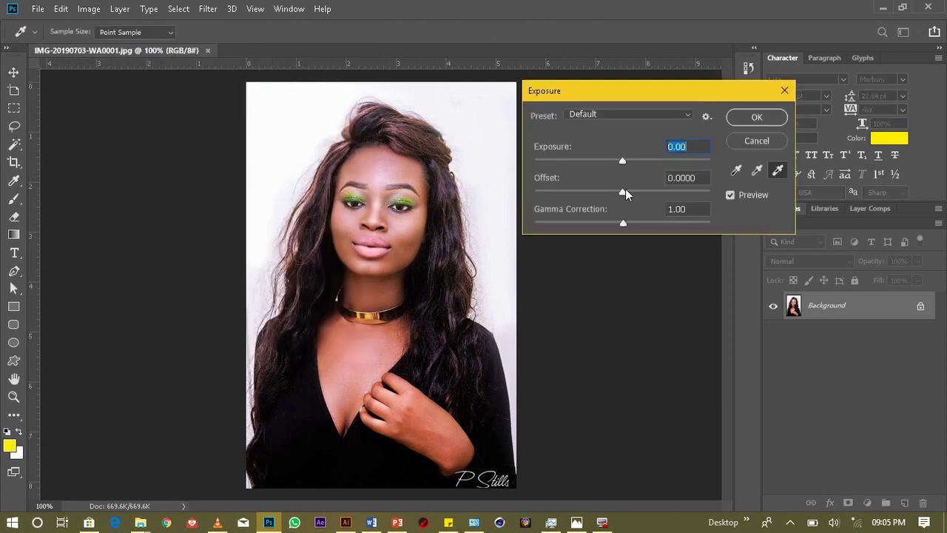
{"action": "left_click_drag", "start_coordinate": [621, 194], "coordinate": [581, 194]}
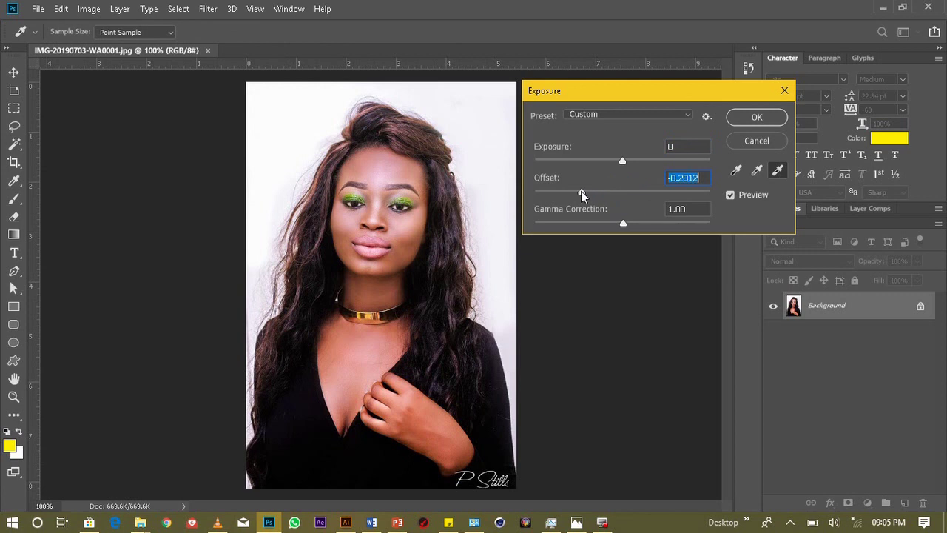
{"action": "left_click_drag", "start_coordinate": [582, 194], "coordinate": [590, 191]}
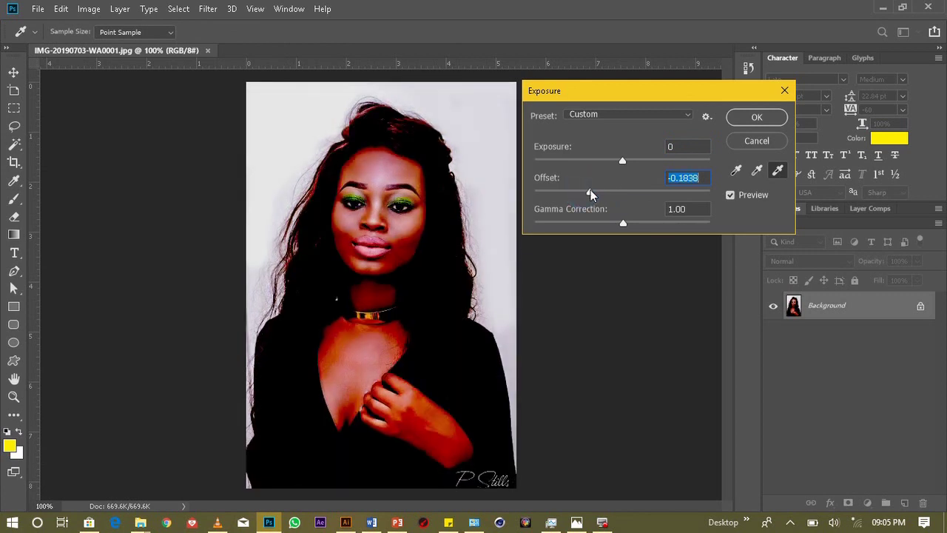
{"action": "mouse_move", "coordinate": [622, 160]}
{"action": "left_mouse_down"}
{"action": "mouse_move", "coordinate": [609, 161]}
{"action": "mouse_move", "coordinate": [619, 161]}
{"action": "left_mouse_up"}
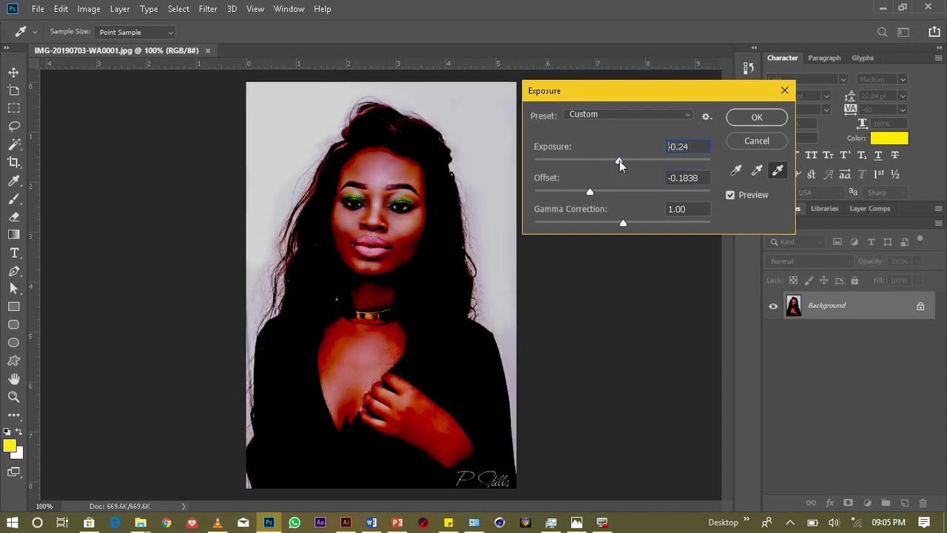
{"action": "left_click_drag", "start_coordinate": [619, 161], "coordinate": [621, 160]}
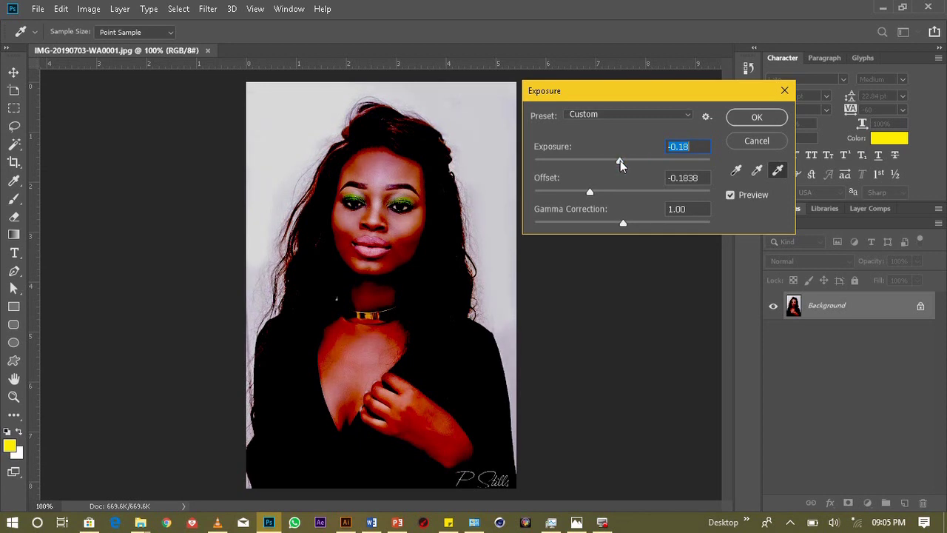
{"action": "left_click", "coordinate": [745, 119]}
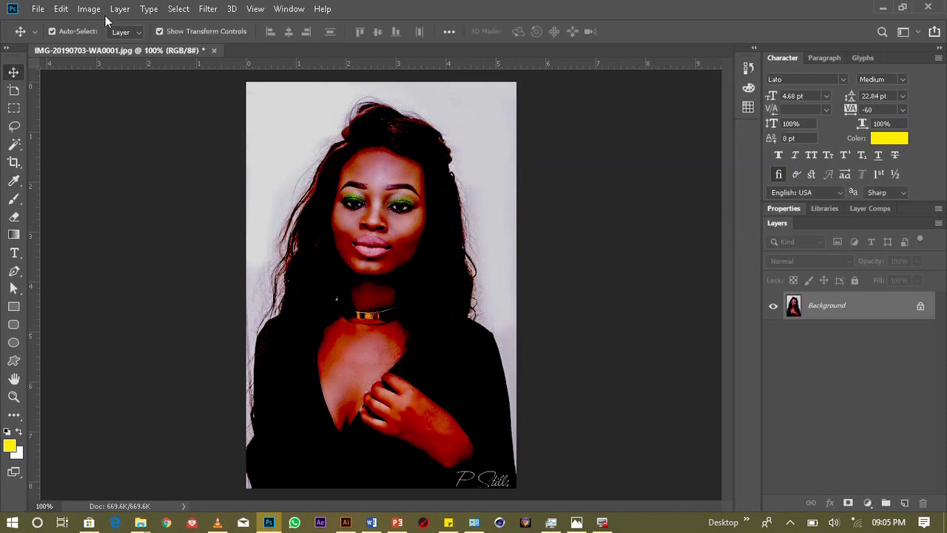
Step: Apply a second Exposure adjustment with Exposure 0 and Offset -0.0257
{"action": "left_click", "coordinate": [88, 9]}
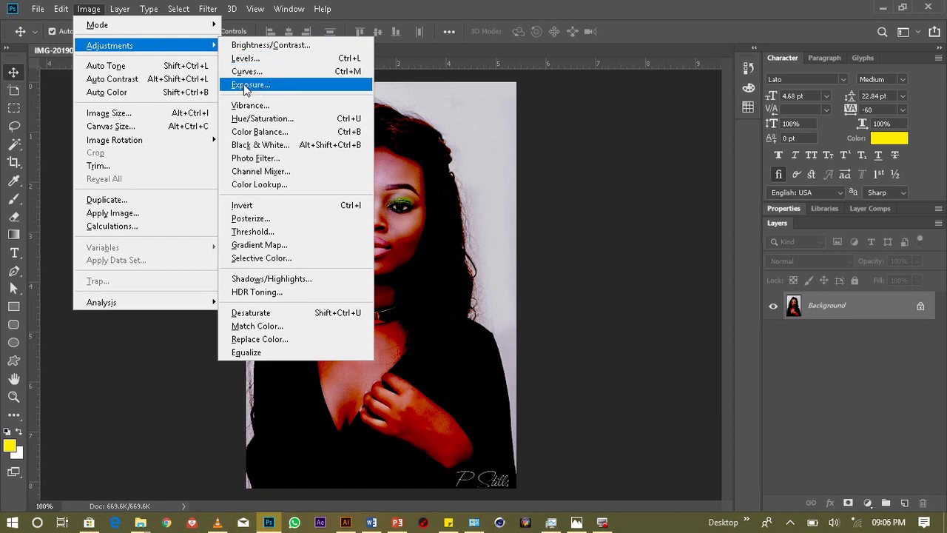
{"action": "left_click", "coordinate": [143, 337]}
{"action": "left_click", "coordinate": [88, 9]}
{"action": "left_click", "coordinate": [268, 85]}
{"action": "left_click_drag", "start_coordinate": [622, 192], "coordinate": [619, 195]}
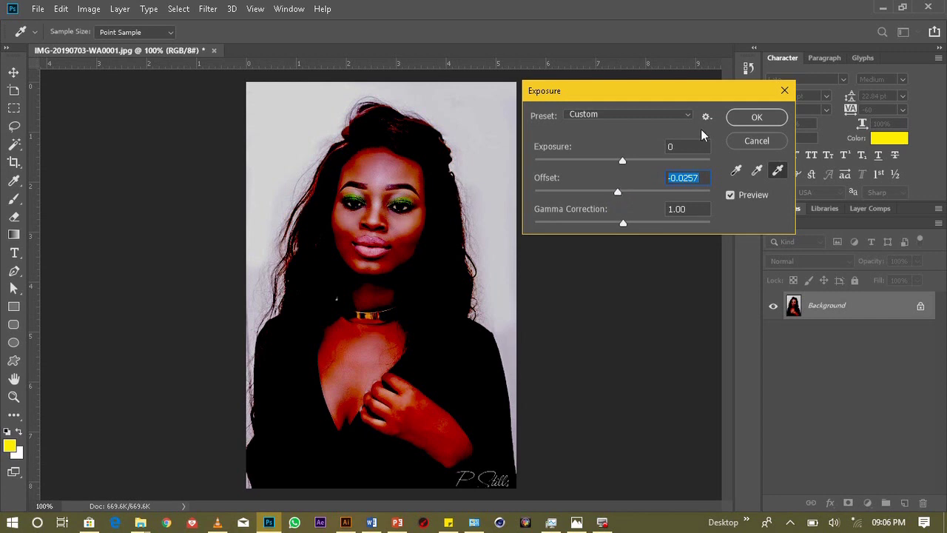
{"action": "left_click", "coordinate": [753, 117]}
Step: Save the darkened photo as JPEG IMG-20190703, accepting the default quality options
{"action": "key", "text": "v"}
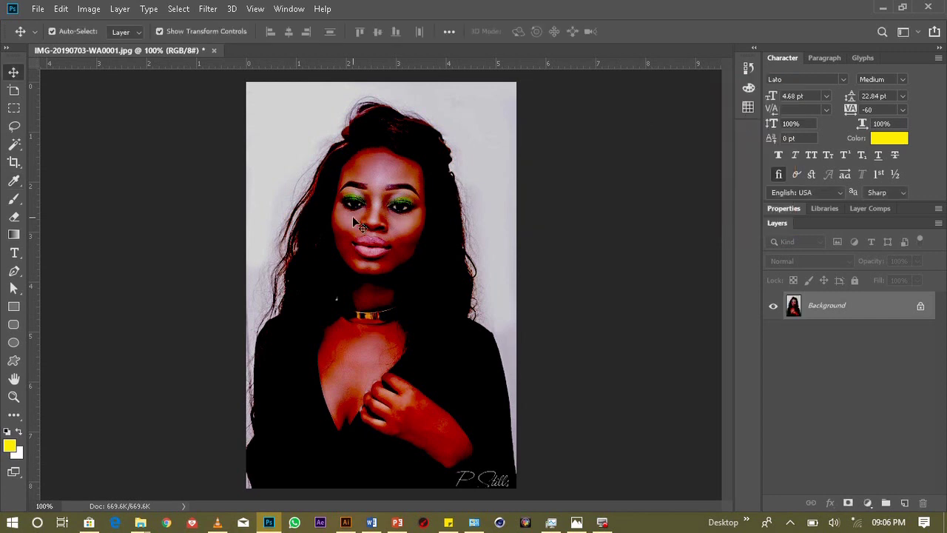
{"action": "key", "text": "ctrl+shift+s"}
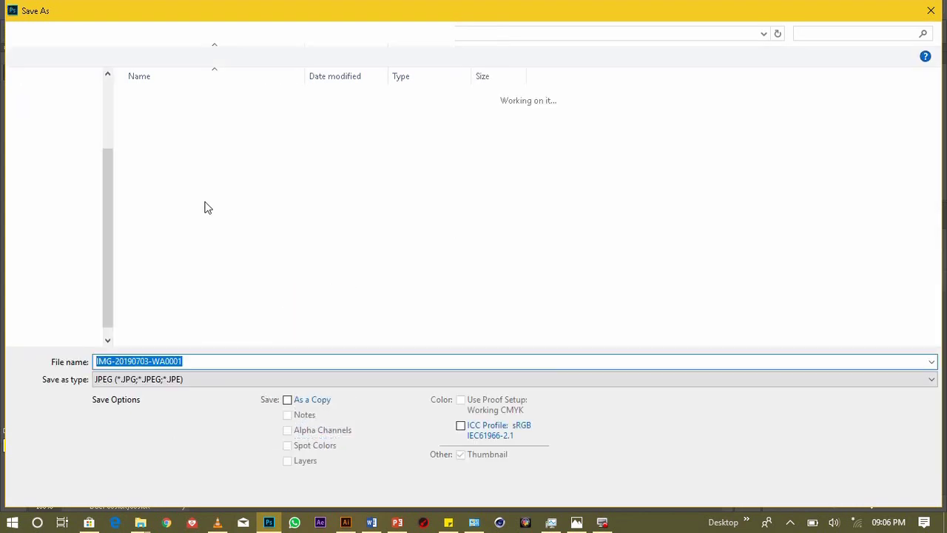
{"action": "left_click", "coordinate": [219, 361]}
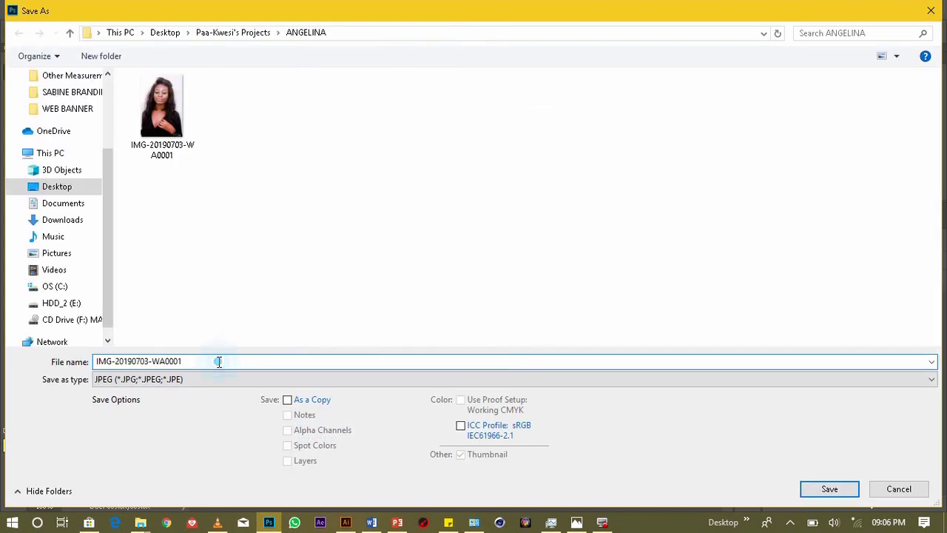
{"action": "key", "text": "BackSpace"}
{"action": "key", "text": "BackSpace"}
{"action": "key", "text": "BackSpace"}
{"action": "key", "text": "BackSpace"}
{"action": "key", "text": "BackSpace"}
{"action": "key", "text": "BackSpace"}
{"action": "key", "text": "BackSpace"}
{"action": "left_click", "coordinate": [426, 211]}
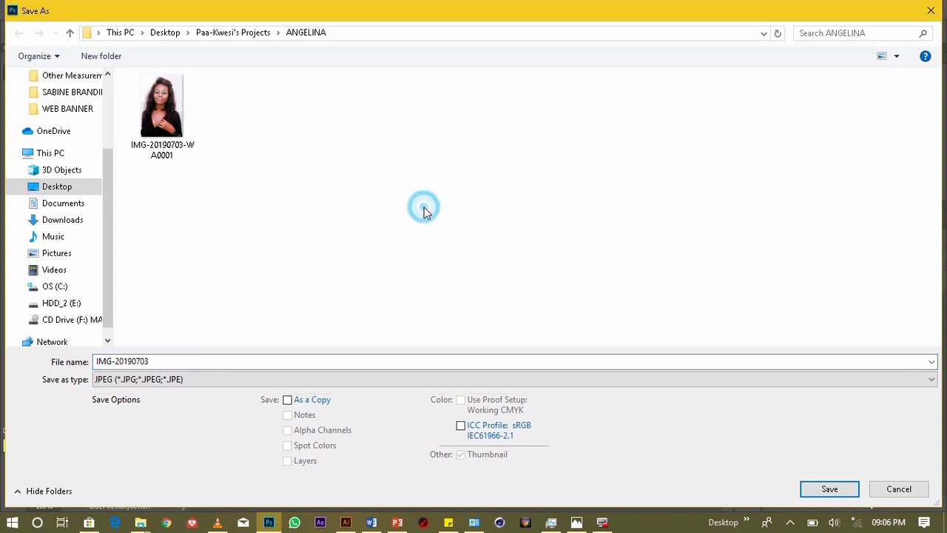
{"action": "left_click", "coordinate": [819, 485]}
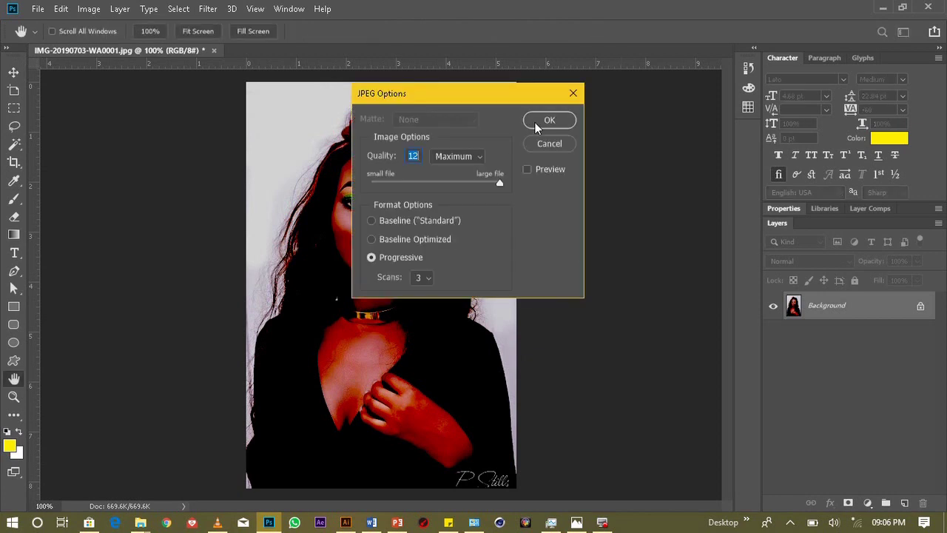
{"action": "left_click", "coordinate": [540, 123]}
{"action": "mouse_move", "coordinate": [140, 523]}
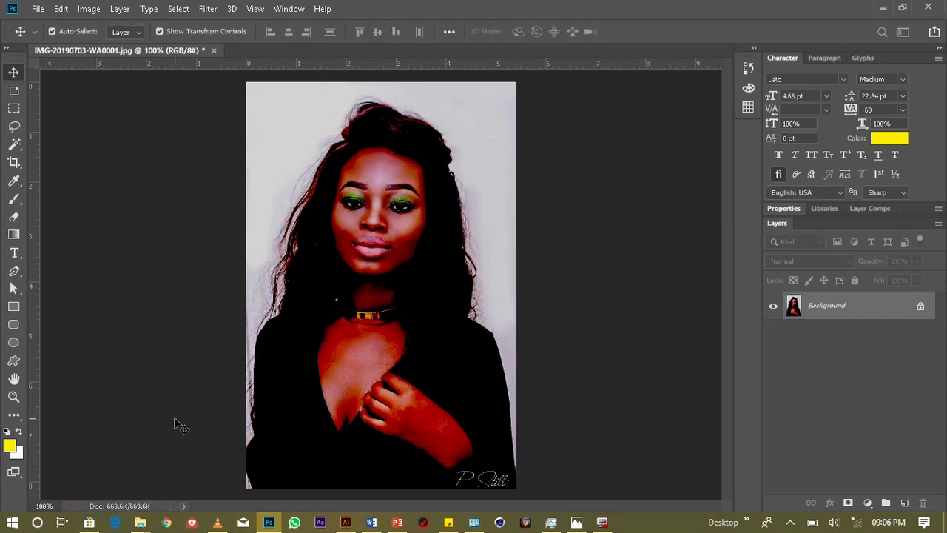
Step: Place IMG-20190703.jpg into the Illustrator document from File Explorer and zoom out
{"action": "left_click", "coordinate": [222, 463]}
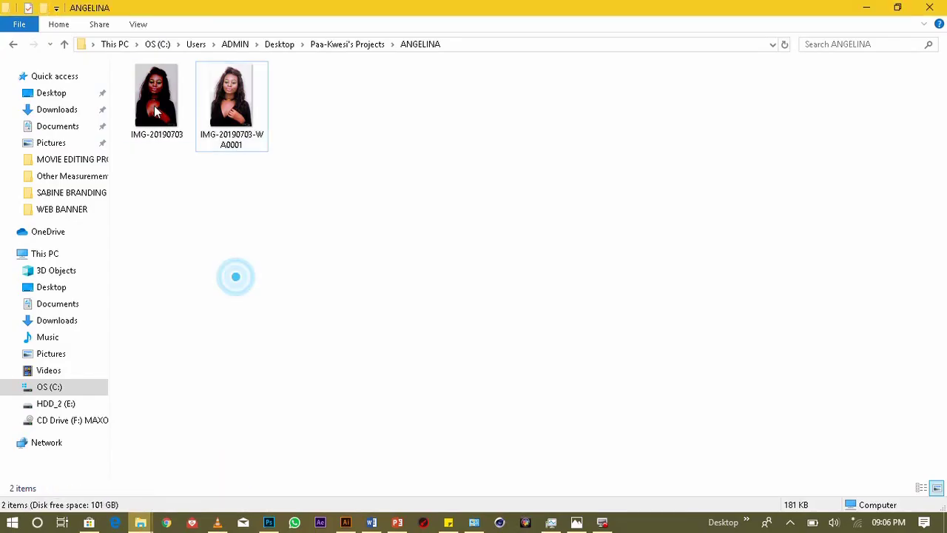
{"action": "left_click_drag", "start_coordinate": [150, 104], "coordinate": [351, 528]}
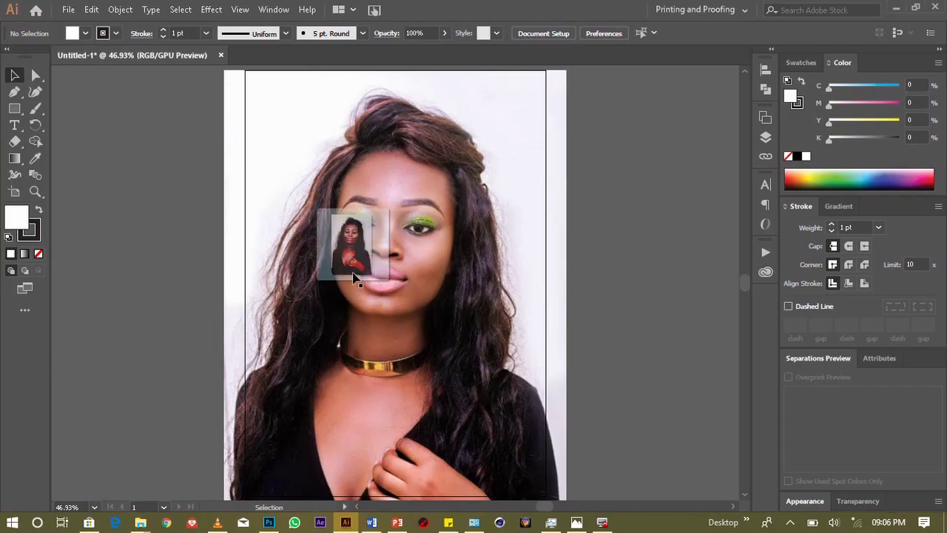
{"action": "left_click_drag", "start_coordinate": [352, 528], "coordinate": [354, 280]}
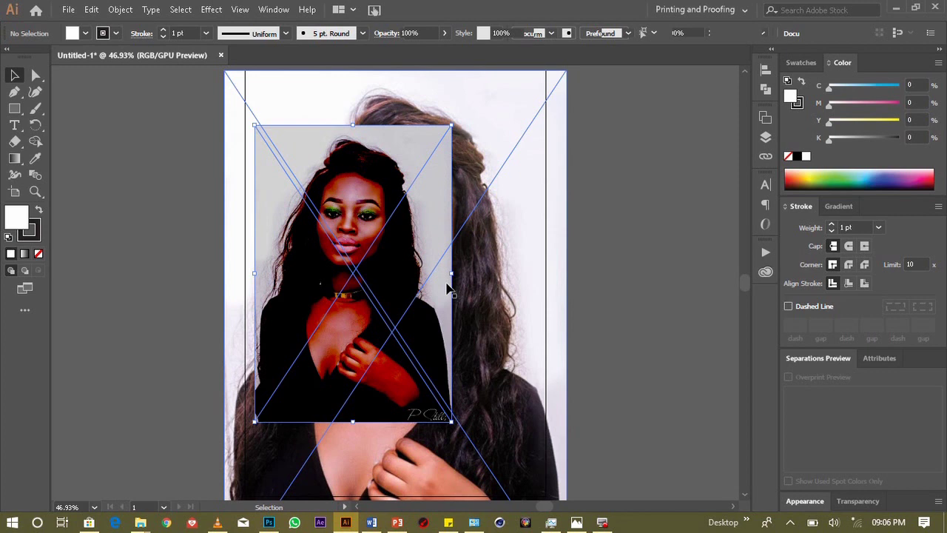
{"action": "key", "text": "ctrl+minus"}
{"action": "key", "text": "ctrl+minus"}
Step: Move IMG-20190703.jpg to the artboard's top-left corner and enlarge it to cover the artboard
{"action": "left_click_drag", "start_coordinate": [409, 280], "coordinate": [383, 230]}
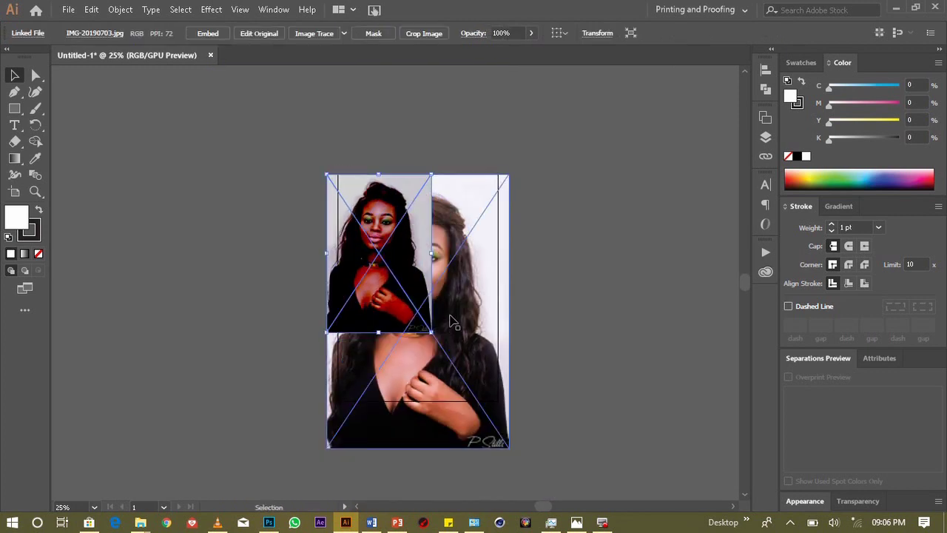
{"action": "mouse_move", "coordinate": [432, 333]}
{"action": "left_mouse_down"}
{"action": "mouse_move", "coordinate": [501, 372]}
{"action": "mouse_move", "coordinate": [539, 448]}
{"action": "left_mouse_up"}
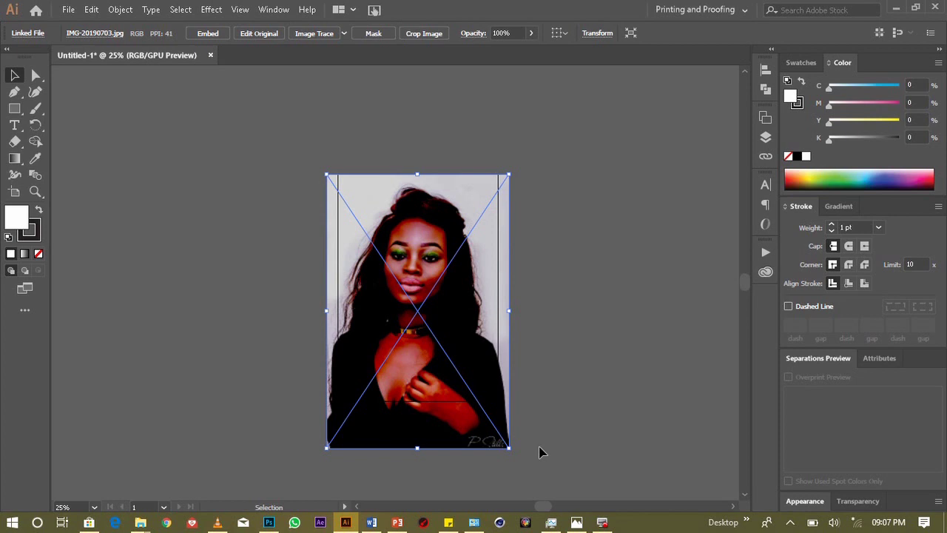
{"action": "scroll", "coordinate": [540, 451], "scroll_direction": "up", "scroll_amount": 3}
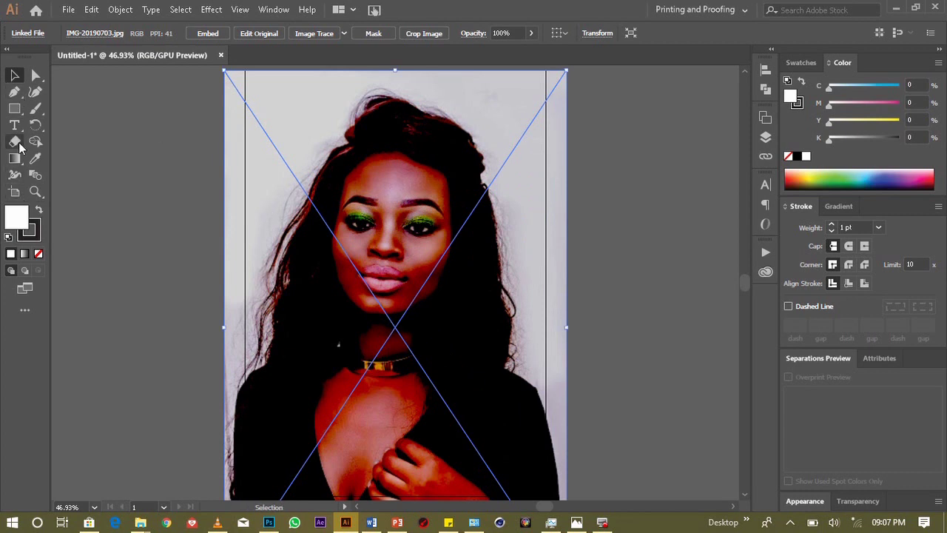
{"action": "left_click", "coordinate": [15, 108]}
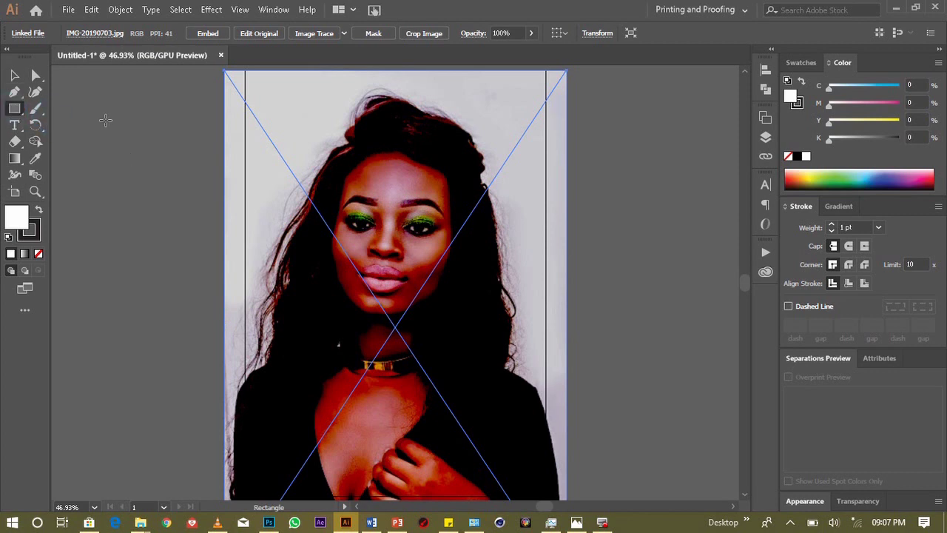
Step: Draw a small rectangle beside the artboard, set its fill to None, and zoom in
{"action": "left_click_drag", "start_coordinate": [102, 114], "coordinate": [155, 167]}
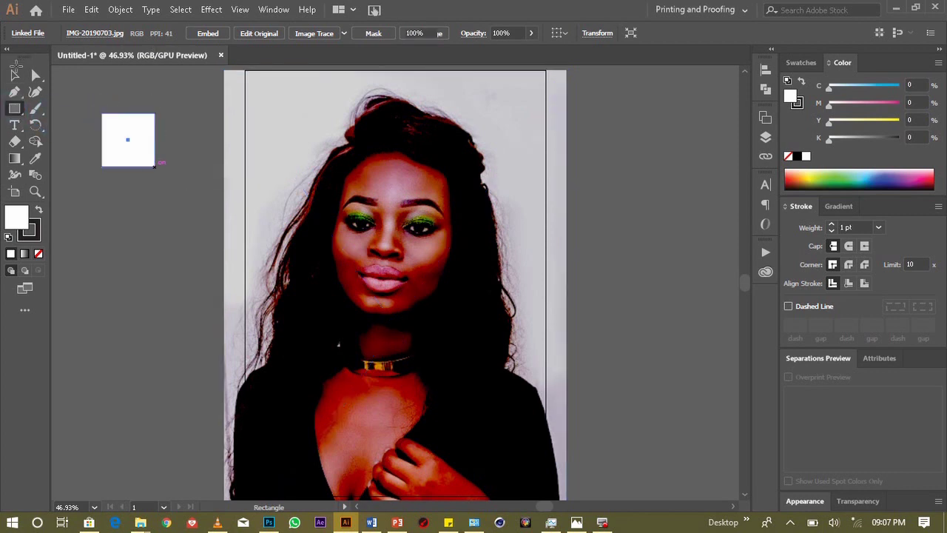
{"action": "left_click", "coordinate": [14, 74]}
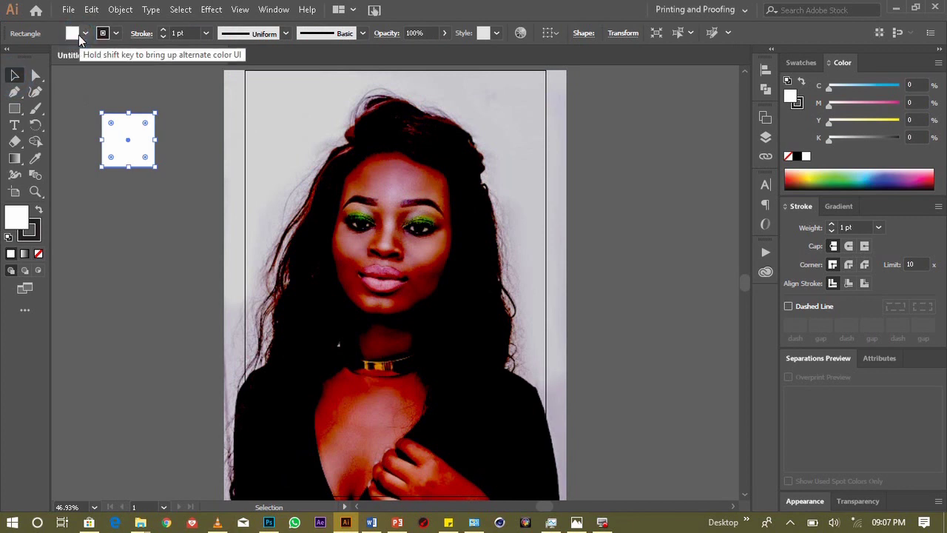
{"action": "left_click", "coordinate": [79, 34]}
{"action": "left_click", "coordinate": [10, 59]}
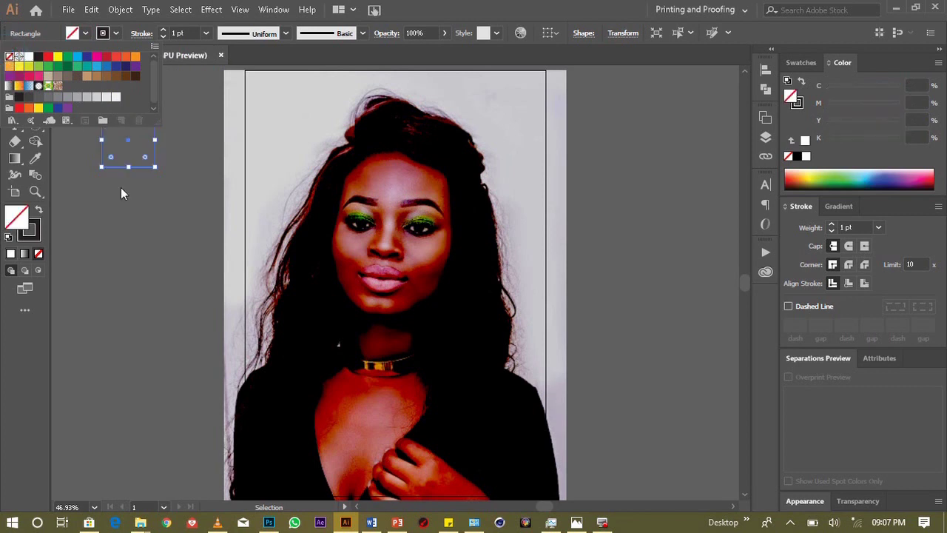
{"action": "left_click", "coordinate": [132, 224]}
{"action": "left_click", "coordinate": [133, 229]}
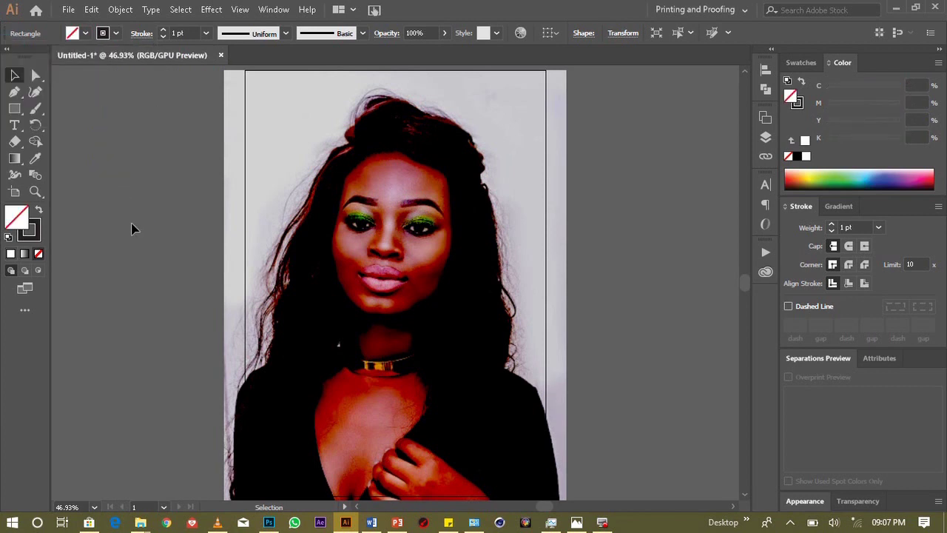
{"action": "key", "text": "ctrl+plus"}
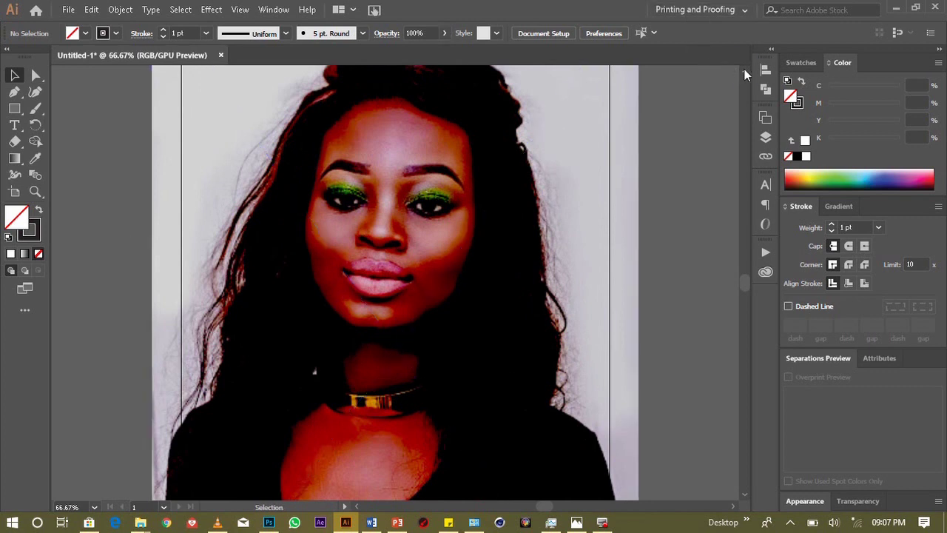
Step: Start a Pen path at the crown, curving down the hair's right edge
{"action": "scroll", "coordinate": [744, 67], "scroll_direction": "up", "scroll_amount": 5}
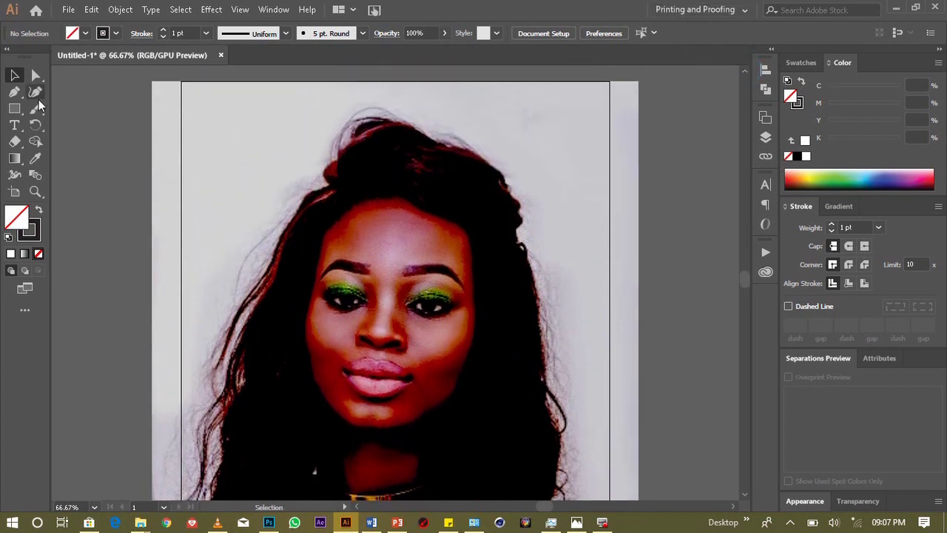
{"action": "left_click", "coordinate": [12, 94]}
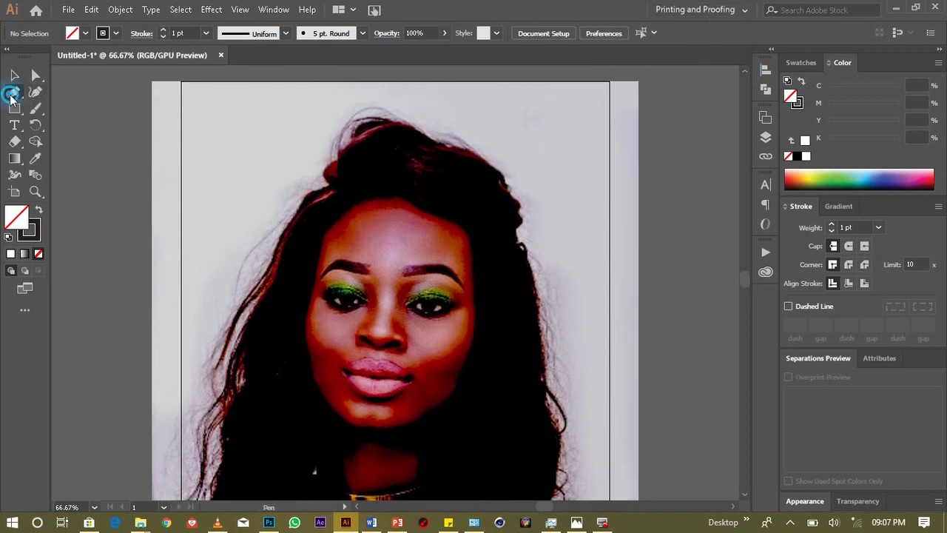
{"action": "left_click", "coordinate": [477, 155]}
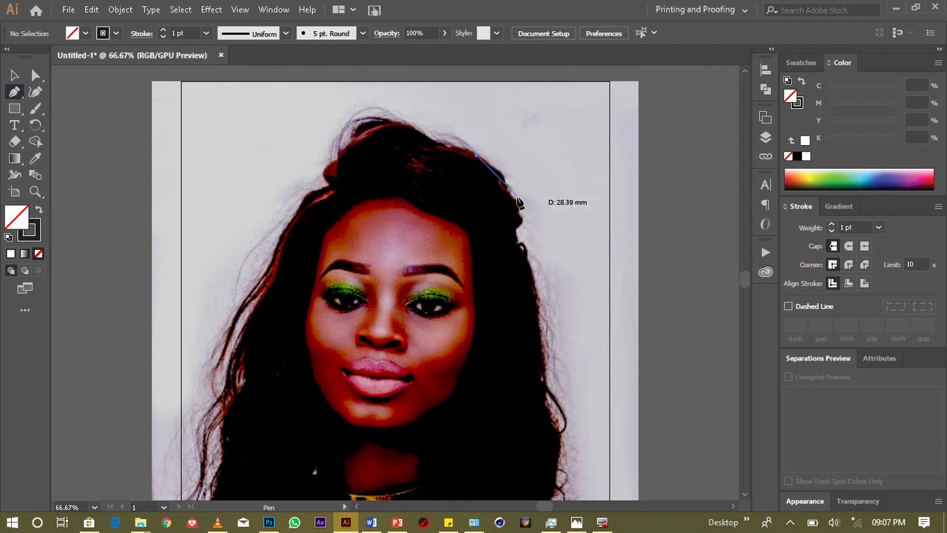
{"action": "left_click_drag", "start_coordinate": [513, 196], "coordinate": [522, 226]}
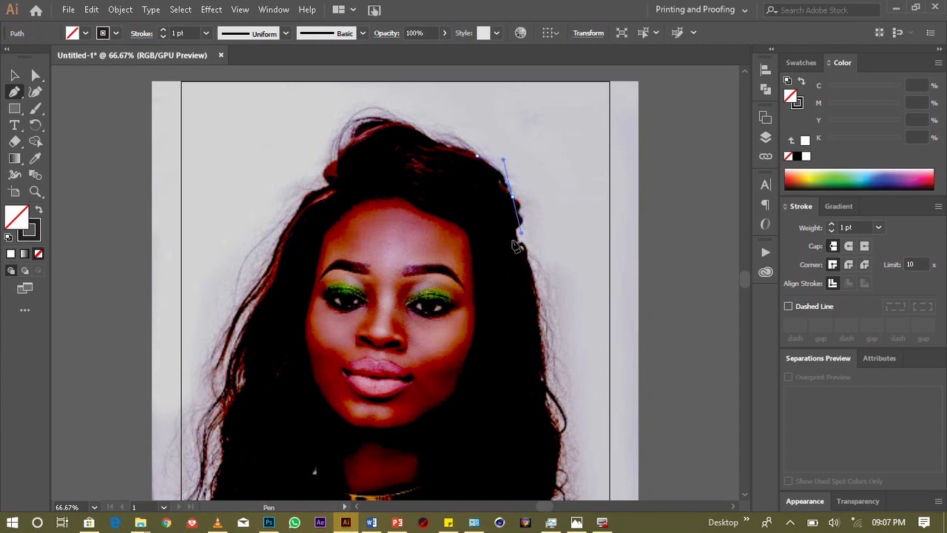
{"action": "left_click_drag", "start_coordinate": [517, 238], "coordinate": [523, 254]}
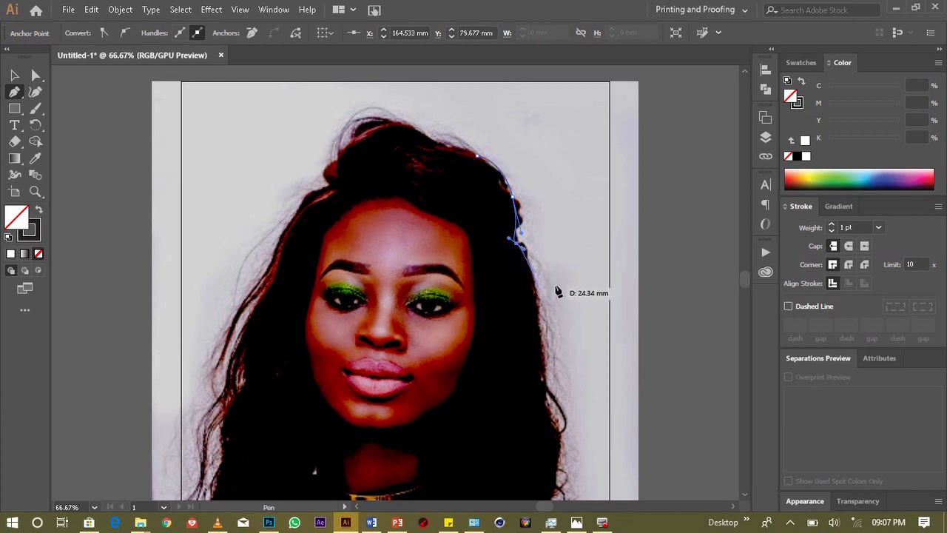
Step: Continue the hair outline past the jaw toward the shoulder and end the path
{"action": "scroll", "coordinate": [744, 499], "scroll_direction": "down", "scroll_amount": 1}
{"action": "scroll", "coordinate": [744, 498], "scroll_direction": "down", "scroll_amount": 3}
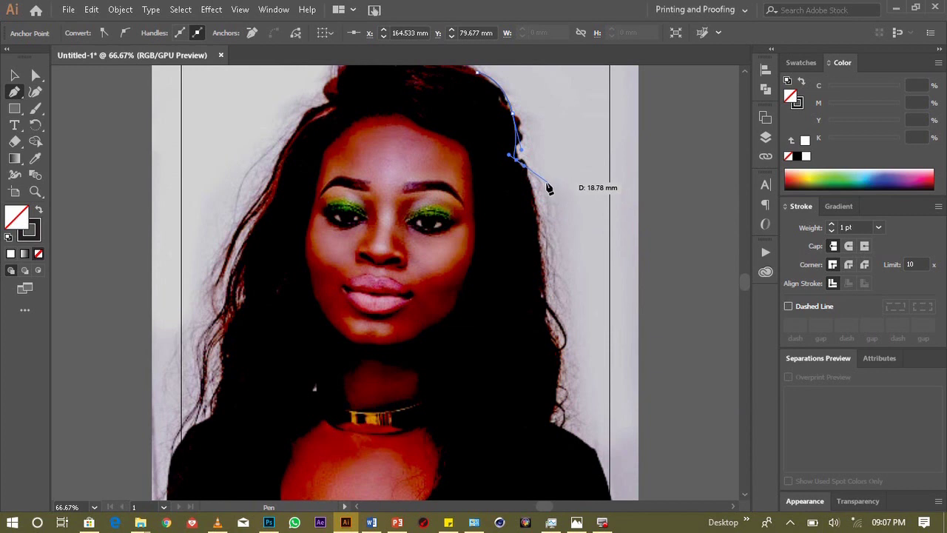
{"action": "left_click", "coordinate": [537, 208]}
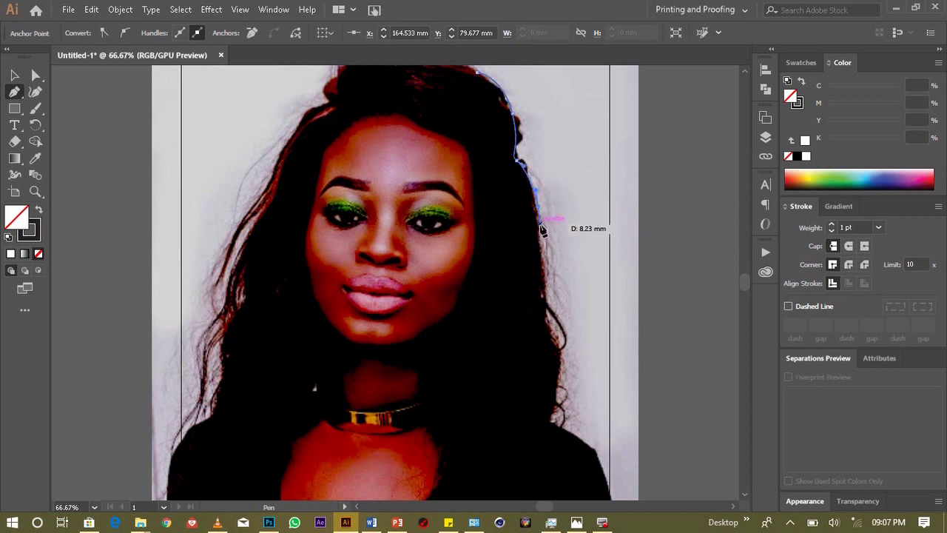
{"action": "left_click_drag", "start_coordinate": [549, 327], "coordinate": [560, 352]}
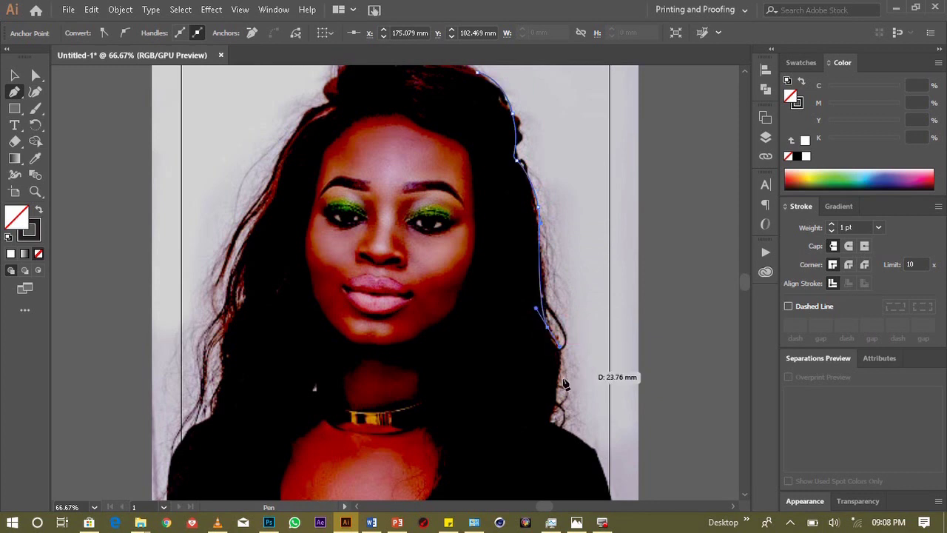
{"action": "left_click_drag", "start_coordinate": [558, 394], "coordinate": [556, 405]}
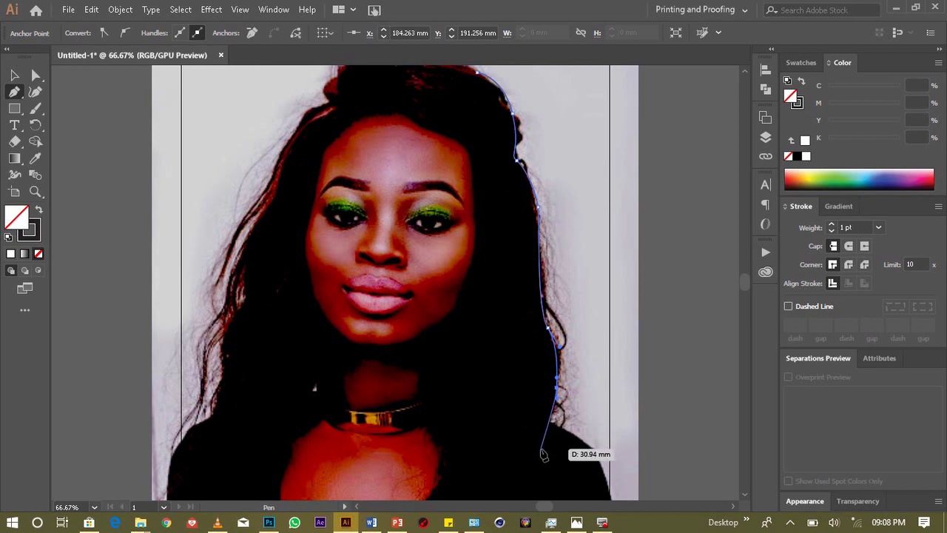
{"action": "key", "text": "Escape"}
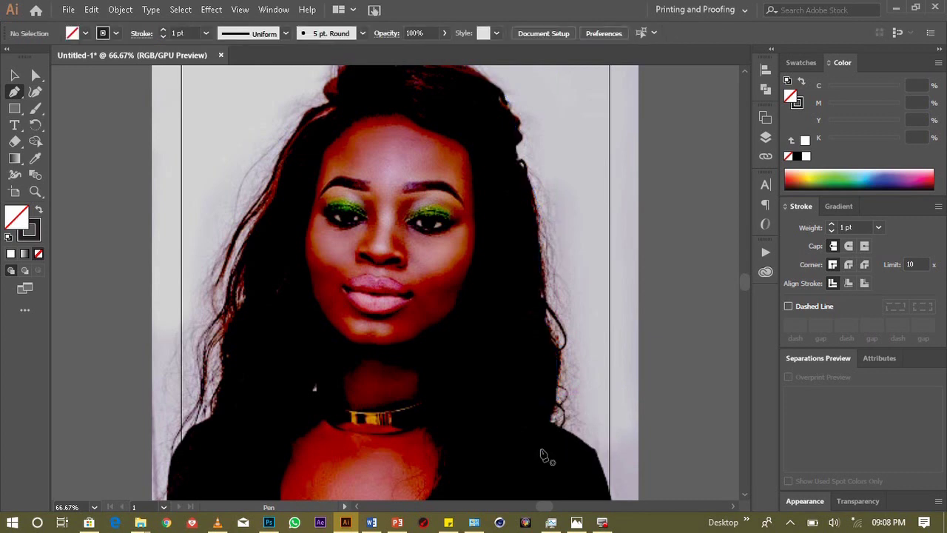
{"action": "left_click", "coordinate": [14, 76]}
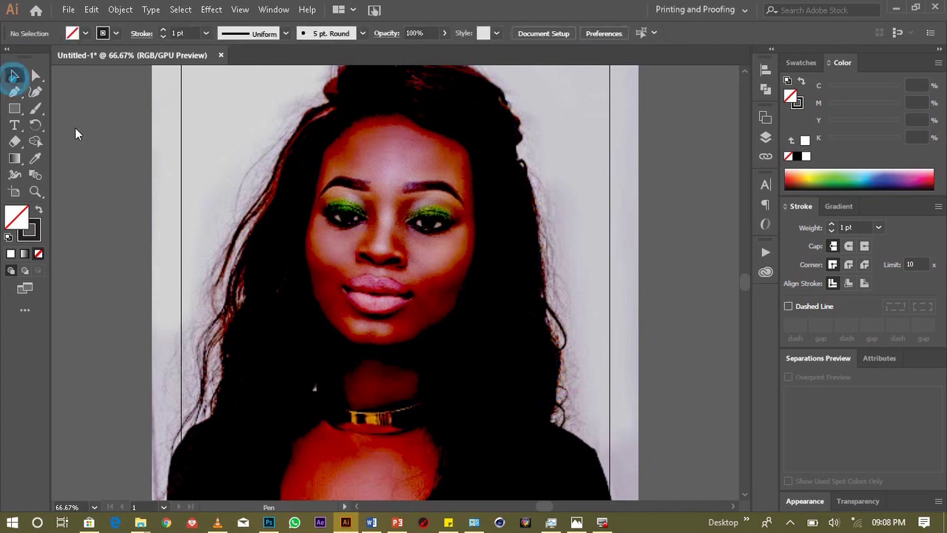
Step: Send the placed portrait photo to the back with Arrange, deselect, and zoom out to the page
{"action": "left_click", "coordinate": [232, 124]}
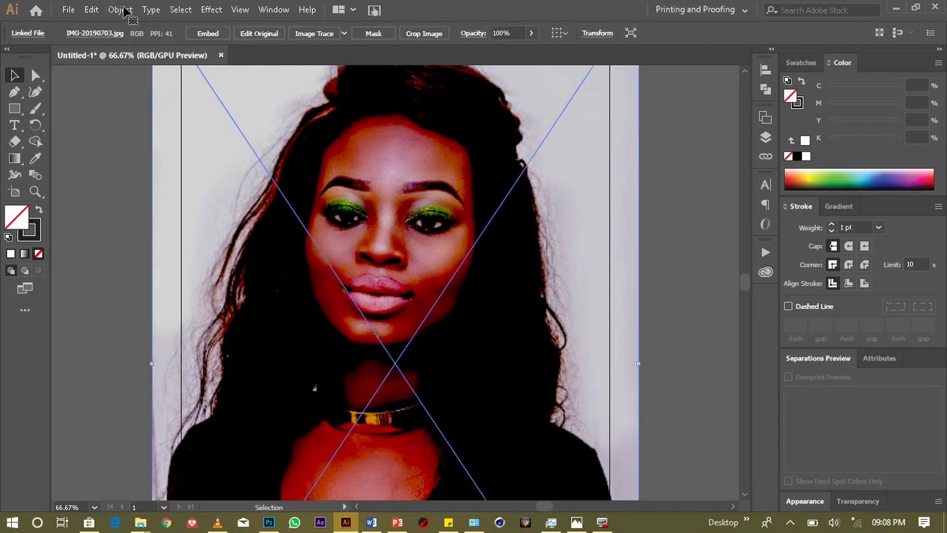
{"action": "left_click", "coordinate": [121, 10]}
{"action": "mouse_move", "coordinate": [176, 37]}
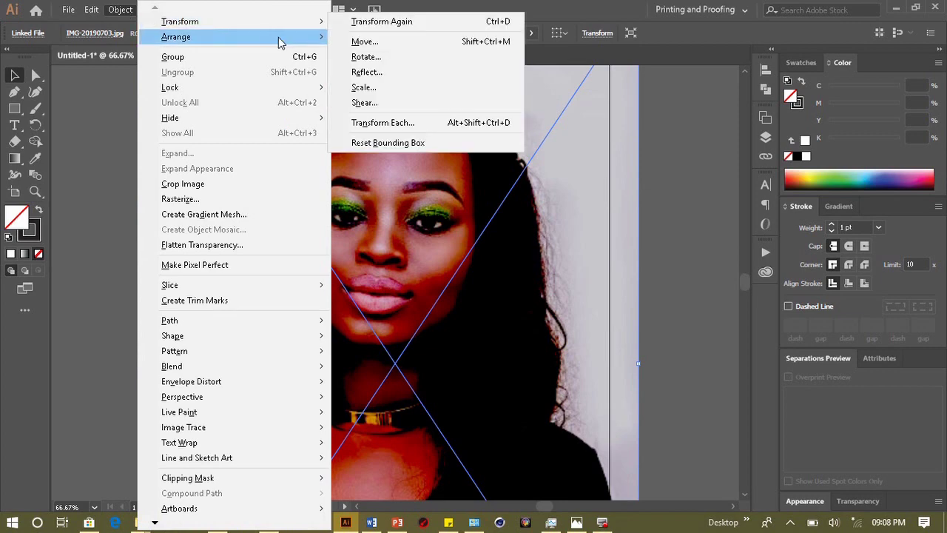
{"action": "left_click", "coordinate": [374, 82]}
{"action": "left_click", "coordinate": [97, 175]}
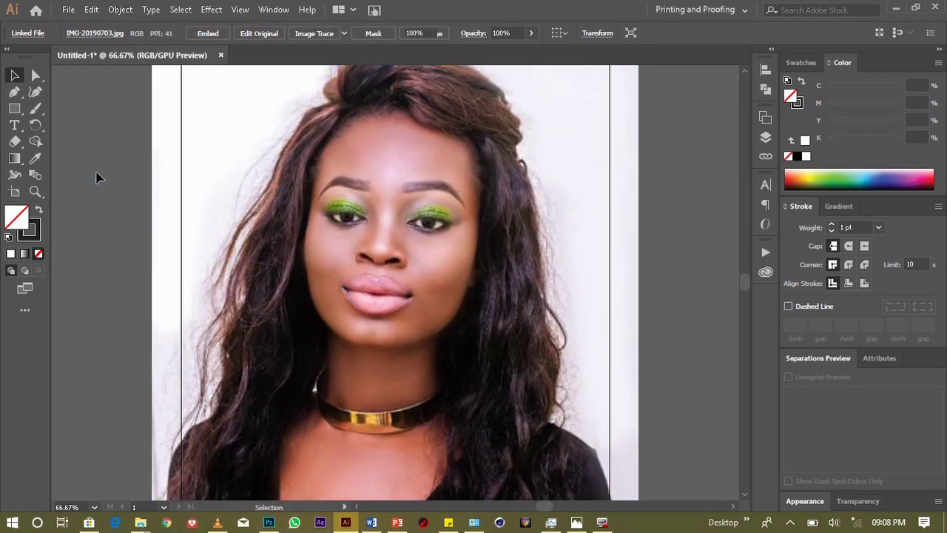
{"action": "key", "text": "ctrl+minus"}
{"action": "left_click", "coordinate": [201, 151]}
{"action": "left_click", "coordinate": [14, 91]}
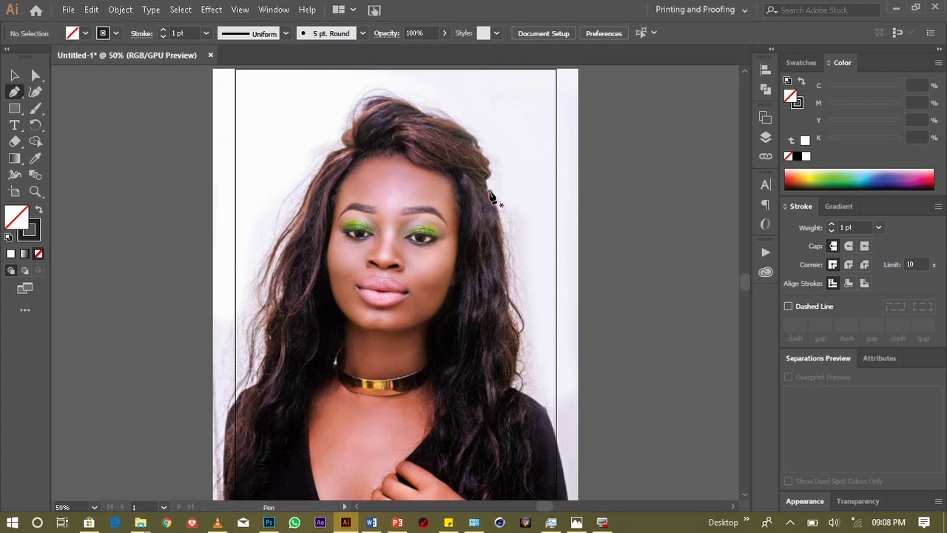
Step: Draw curved Pen anchors from the crown down the hair's right outer edge
{"action": "left_click_drag", "start_coordinate": [439, 117], "coordinate": [477, 145]}
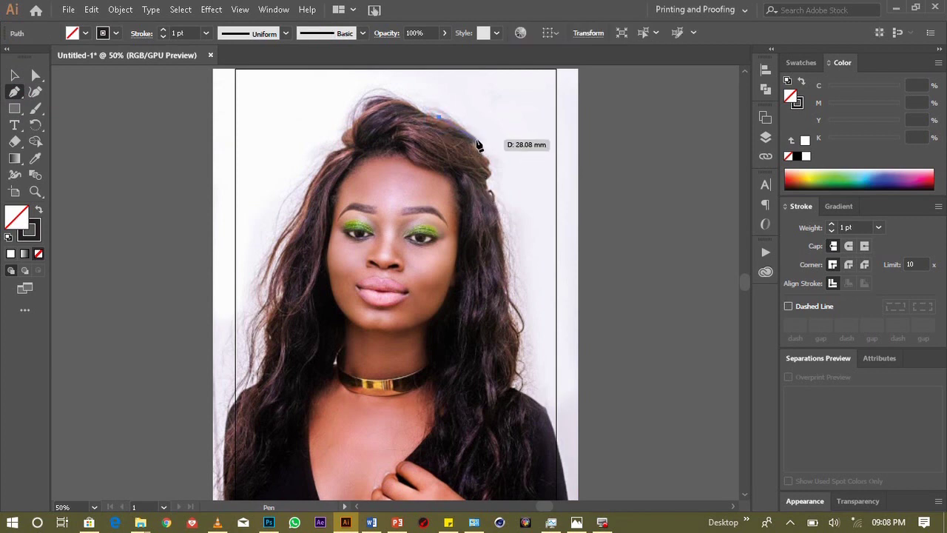
{"action": "left_click_drag", "start_coordinate": [474, 137], "coordinate": [488, 168]}
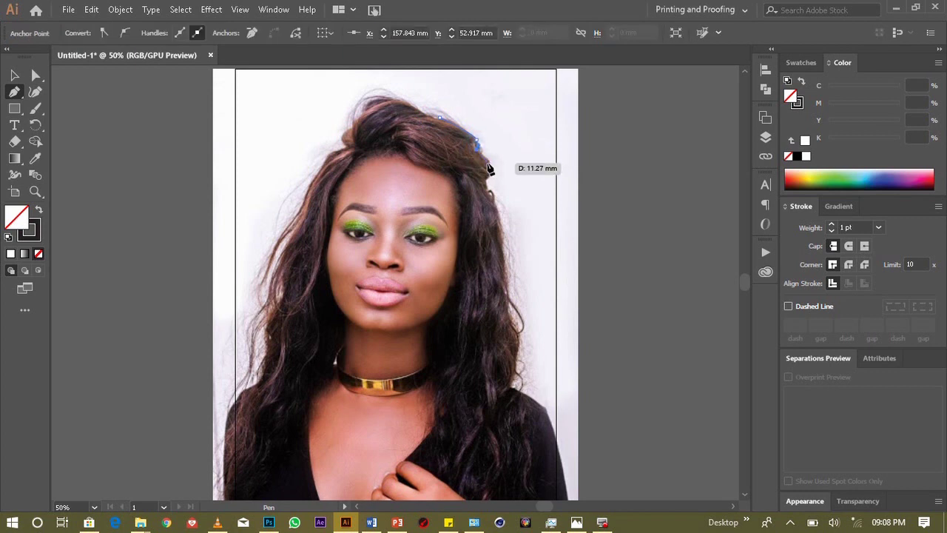
{"action": "left_click_drag", "start_coordinate": [490, 169], "coordinate": [494, 199]}
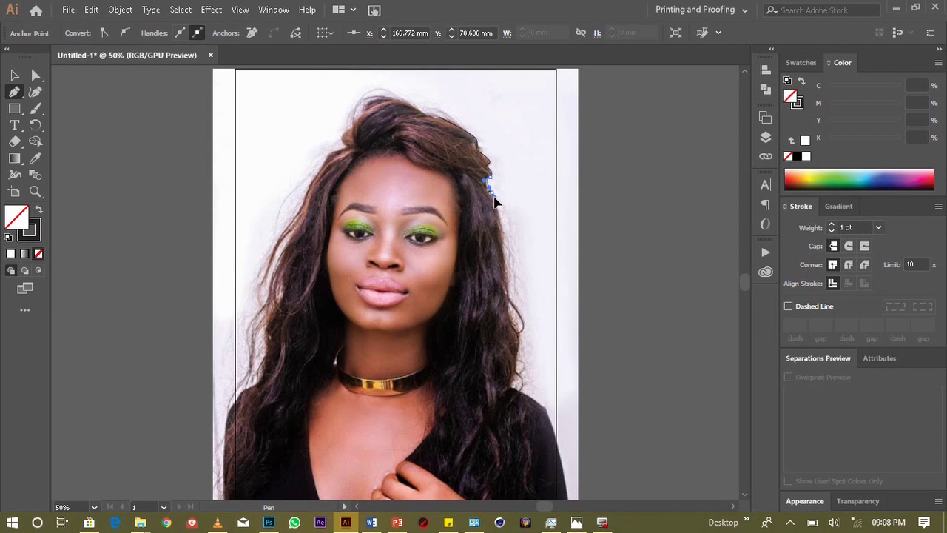
{"action": "left_click_drag", "start_coordinate": [504, 254], "coordinate": [509, 289]}
{"action": "left_click_drag", "start_coordinate": [513, 321], "coordinate": [518, 358]}
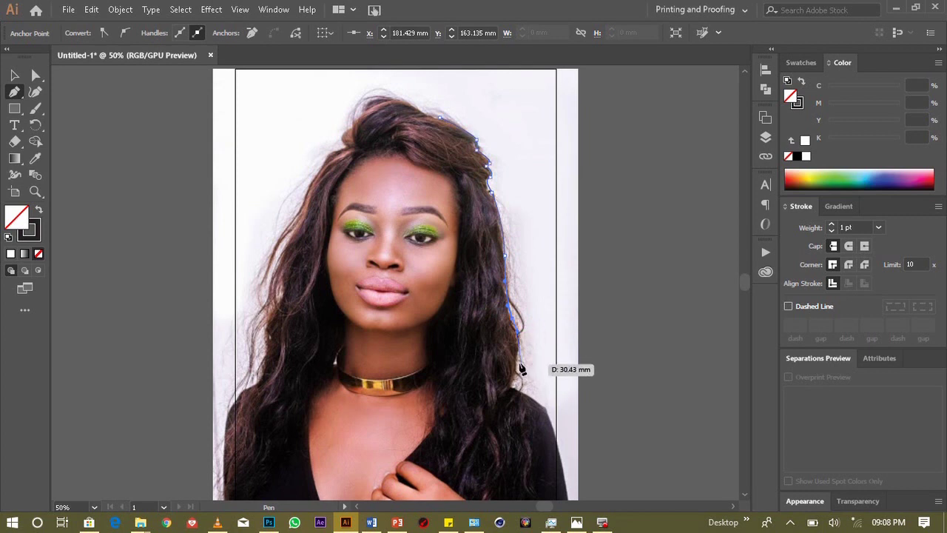
{"action": "left_click_drag", "start_coordinate": [517, 376], "coordinate": [519, 398]}
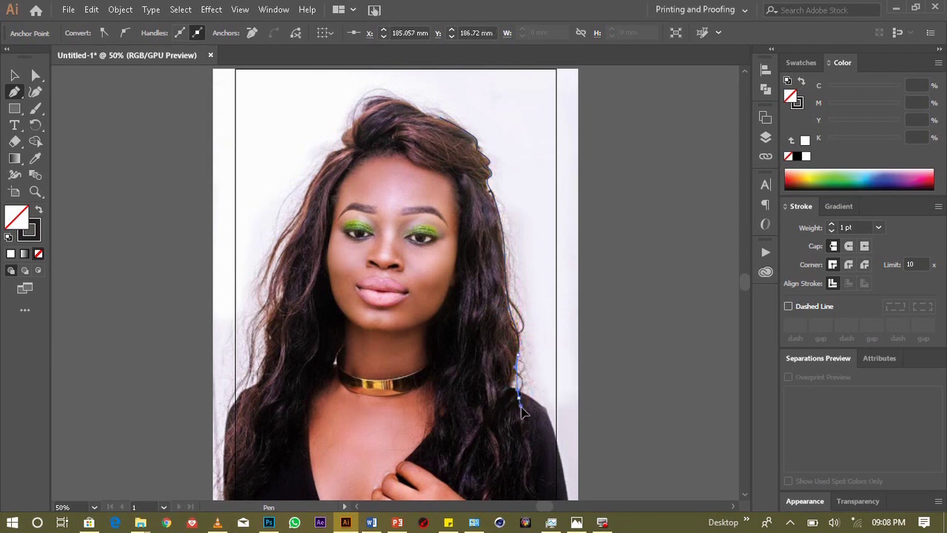
Step: Zoom in to check the path's end, then add a curved anchor where hair meets shoulder
{"action": "scroll", "coordinate": [744, 498], "scroll_direction": "down", "scroll_amount": 3}
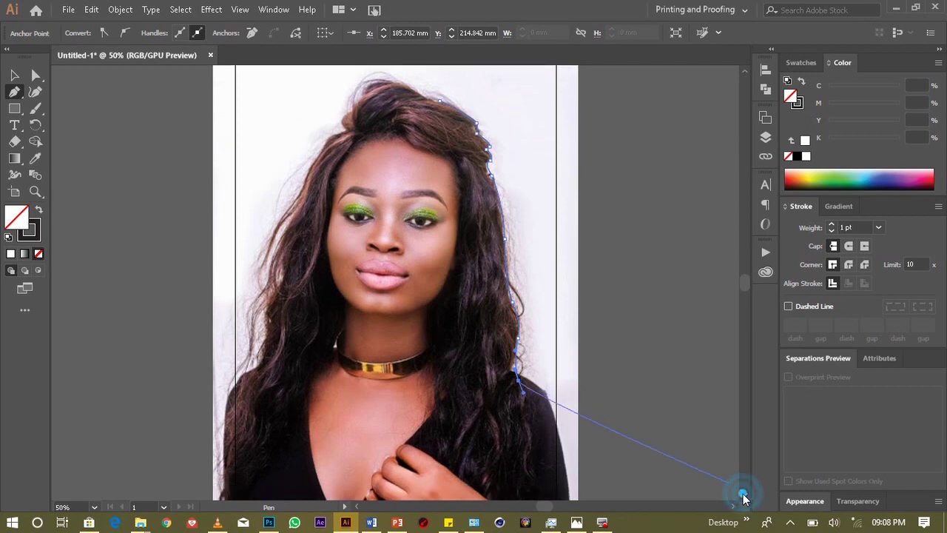
{"action": "key", "text": "ctrl+plus"}
{"action": "key", "text": "ctrl+plus"}
{"action": "key", "text": "ctrl+plus"}
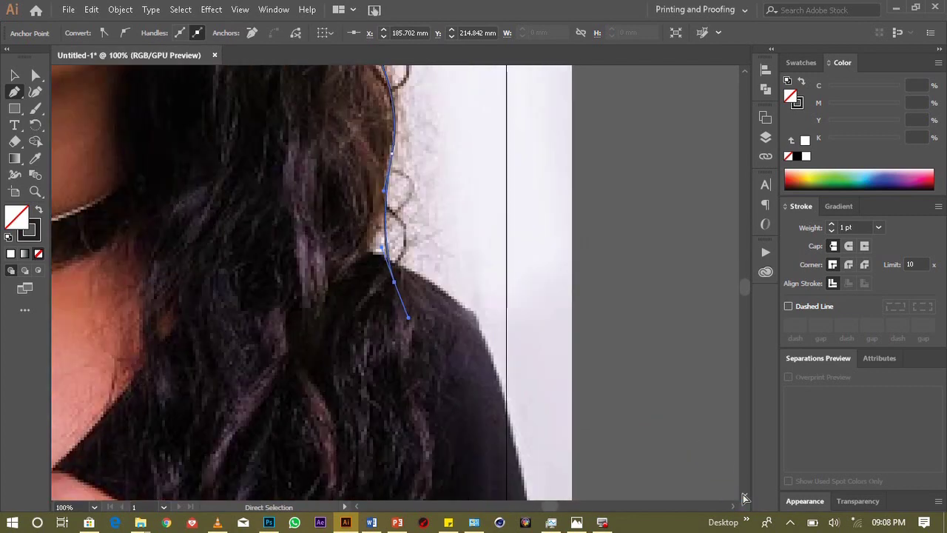
{"action": "scroll", "coordinate": [744, 500], "scroll_direction": "down", "scroll_amount": 5}
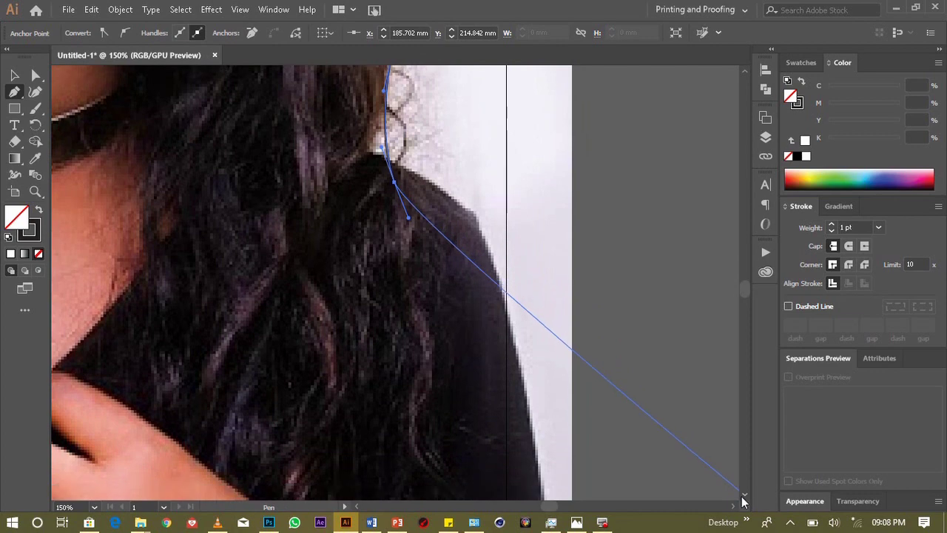
{"action": "key", "text": "ctrl+minus"}
{"action": "key", "text": "ctrl+minus"}
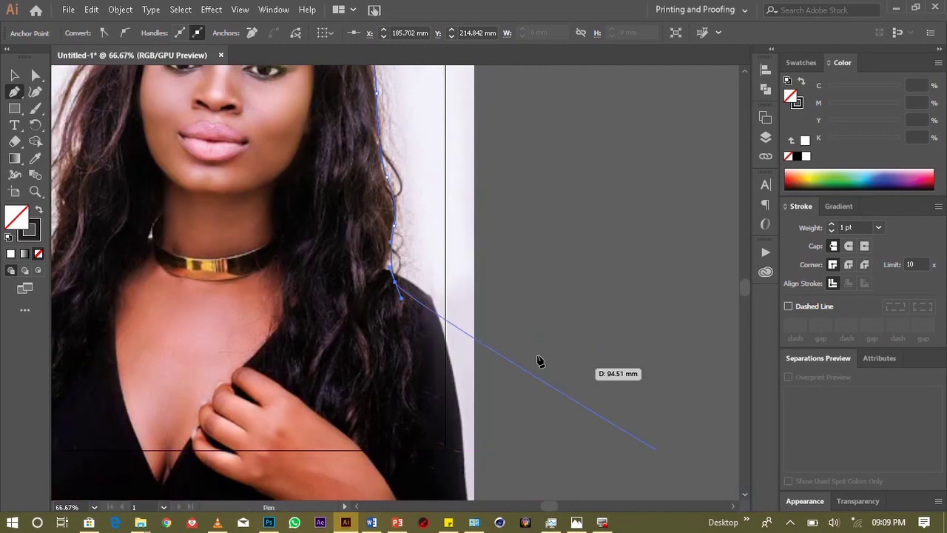
{"action": "left_click_drag", "start_coordinate": [409, 338], "coordinate": [405, 363]}
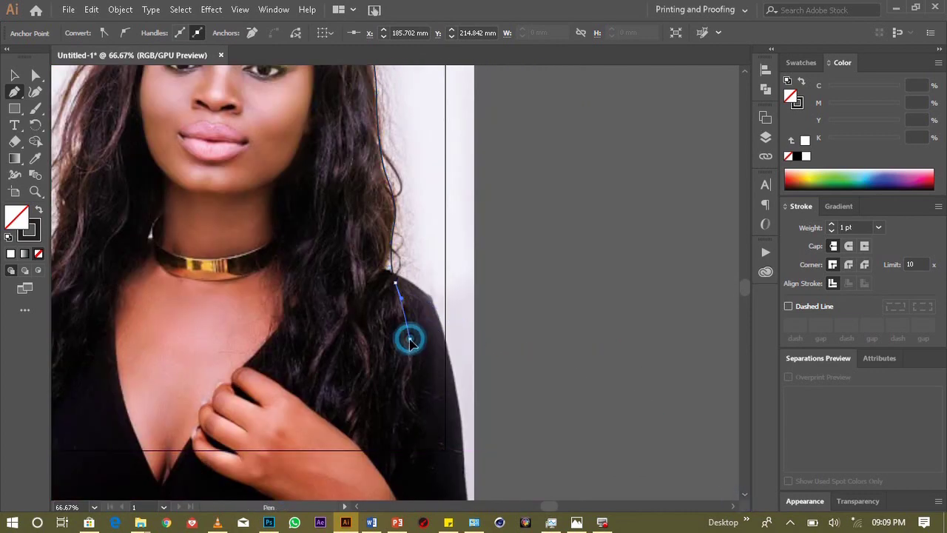
Step: Curve the path down the hair lock past the shoulder toward the hand
{"action": "mouse_move", "coordinate": [412, 395]}
{"action": "left_mouse_down"}
{"action": "mouse_move", "coordinate": [441, 449]}
{"action": "mouse_move", "coordinate": [403, 406]}
{"action": "left_mouse_up"}
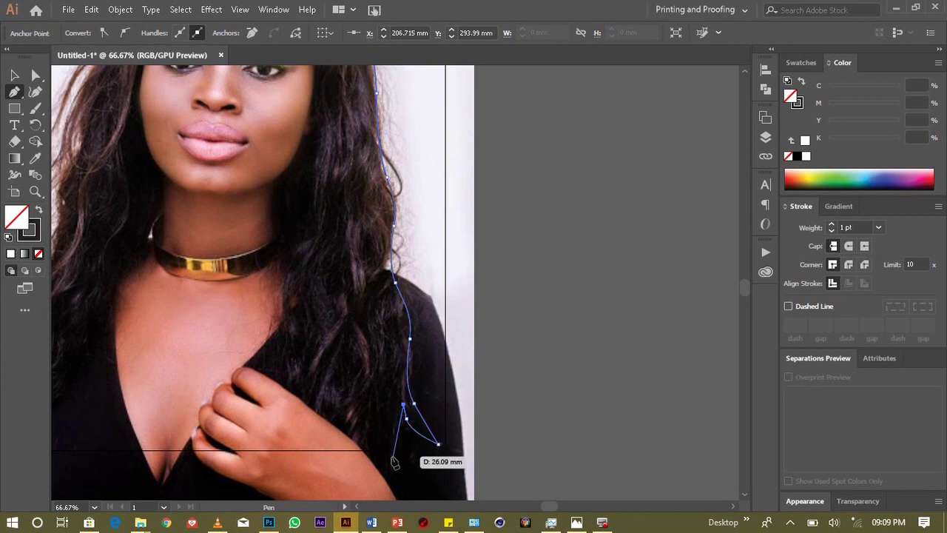
{"action": "left_click_drag", "start_coordinate": [389, 457], "coordinate": [372, 480]}
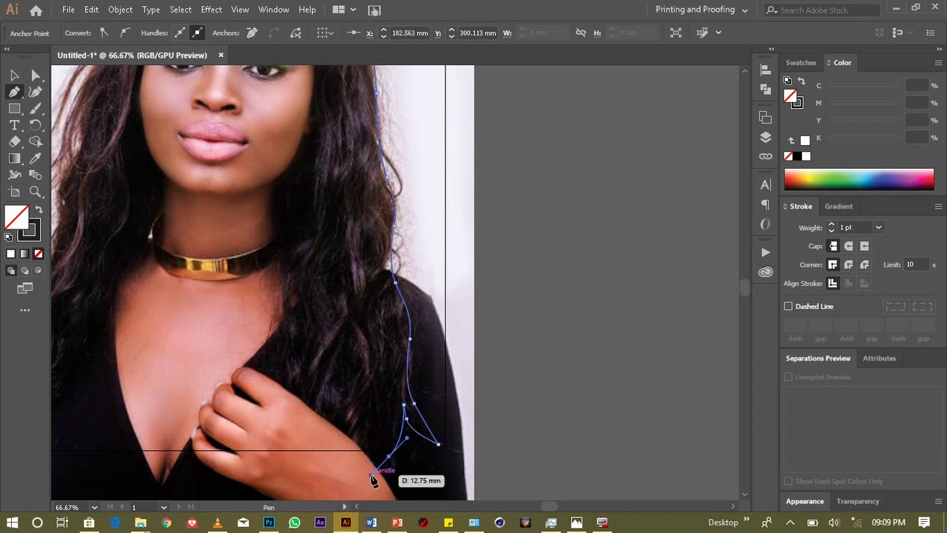
{"action": "mouse_move", "coordinate": [363, 479]}
{"action": "left_mouse_down"}
{"action": "mouse_move", "coordinate": [354, 482]}
{"action": "mouse_move", "coordinate": [359, 465]}
{"action": "left_mouse_up"}
{"action": "left_click", "coordinate": [324, 429]}
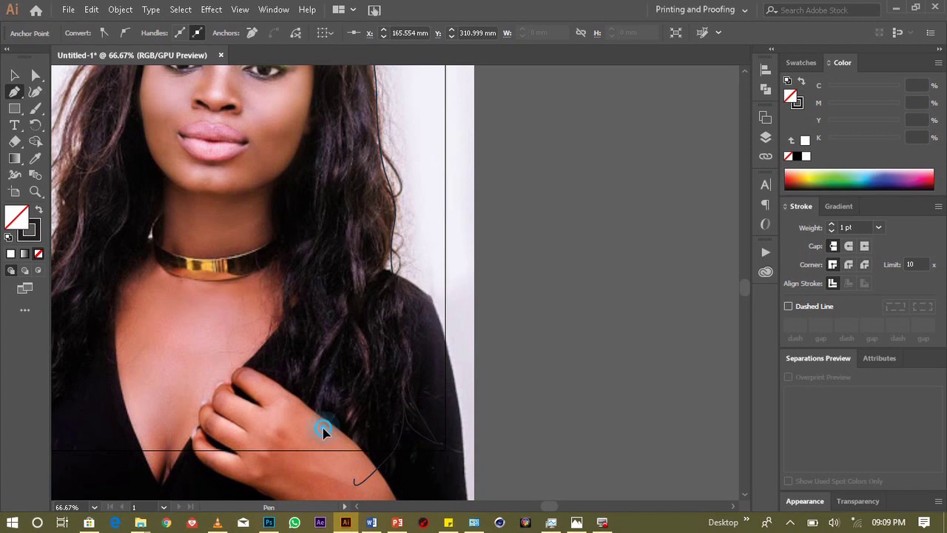
{"action": "left_click", "coordinate": [301, 397]}
Step: Add corner anchors around the fingers and move the end point up beside the neck
{"action": "left_click", "coordinate": [296, 383]}
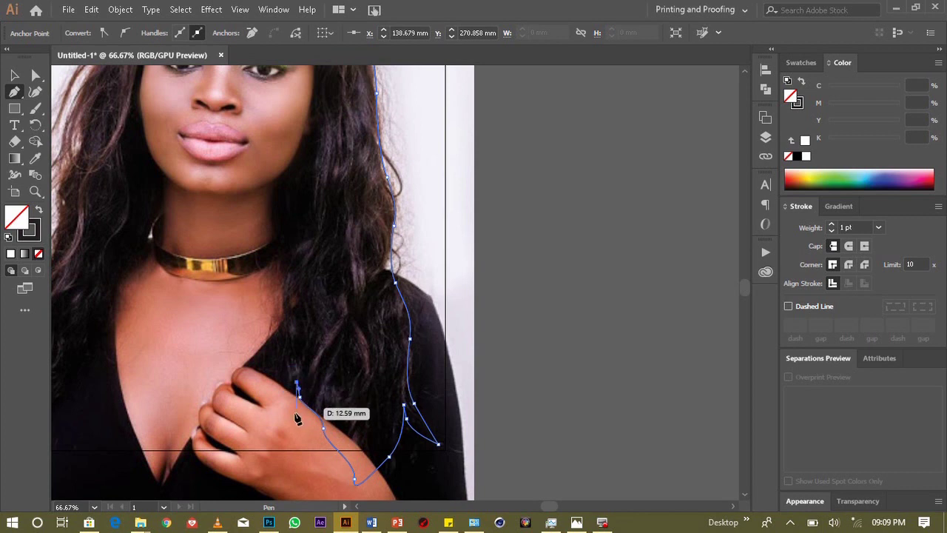
{"action": "left_click", "coordinate": [294, 418]}
{"action": "left_click", "coordinate": [295, 418]}
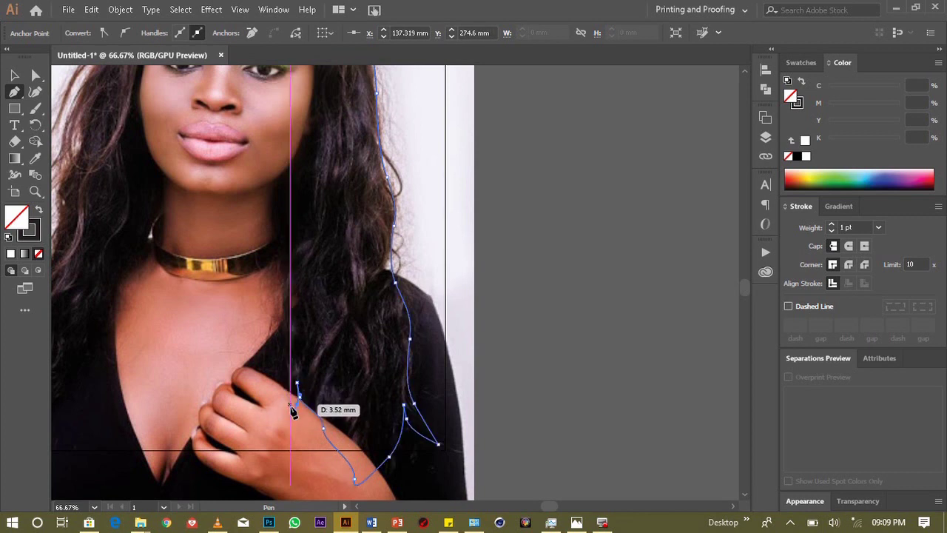
{"action": "left_click", "coordinate": [292, 407]}
{"action": "left_click_drag", "start_coordinate": [281, 376], "coordinate": [286, 333]}
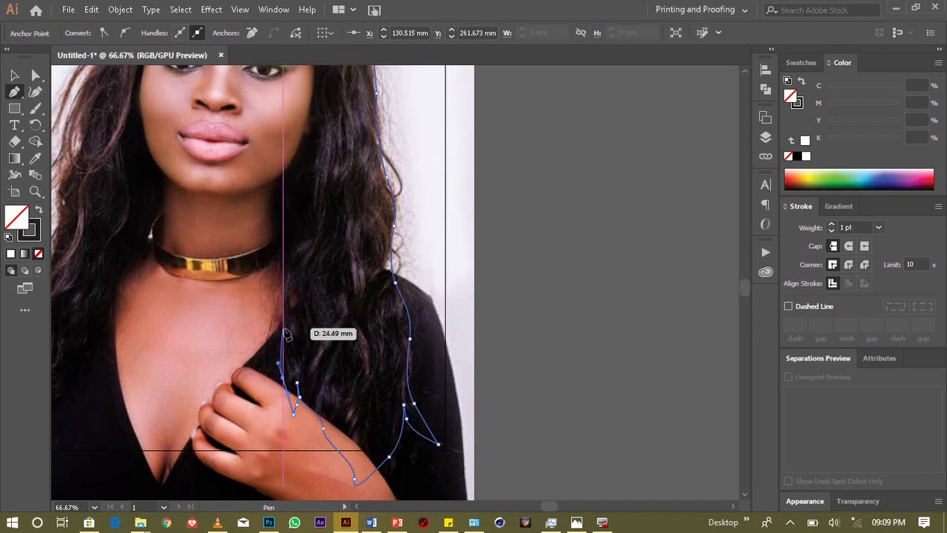
{"action": "left_click", "coordinate": [283, 327]}
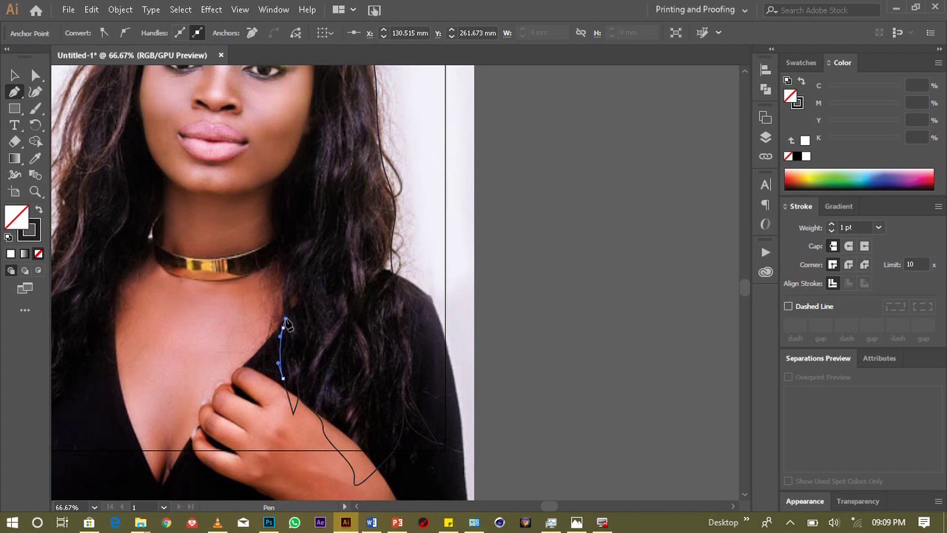
{"action": "left_click_drag", "start_coordinate": [299, 298], "coordinate": [291, 340]}
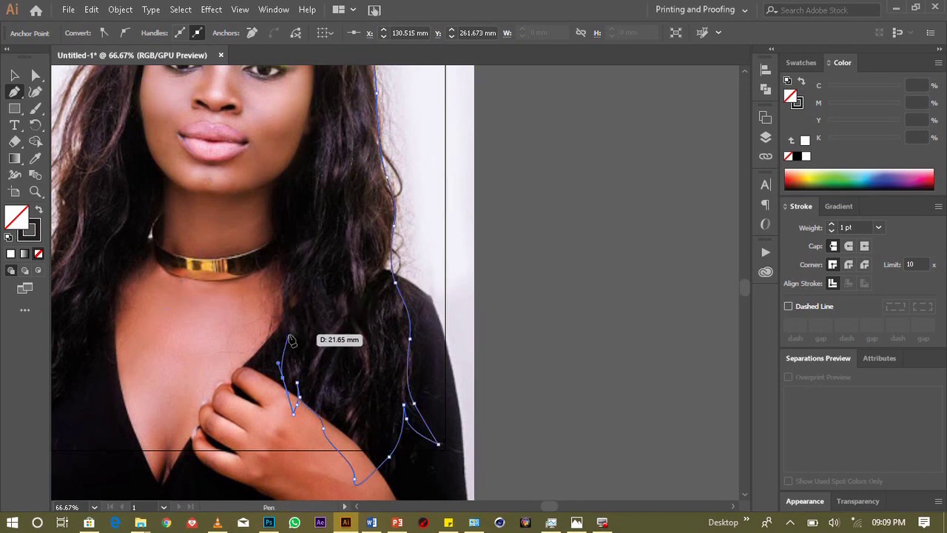
{"action": "left_click_drag", "start_coordinate": [291, 340], "coordinate": [302, 315]}
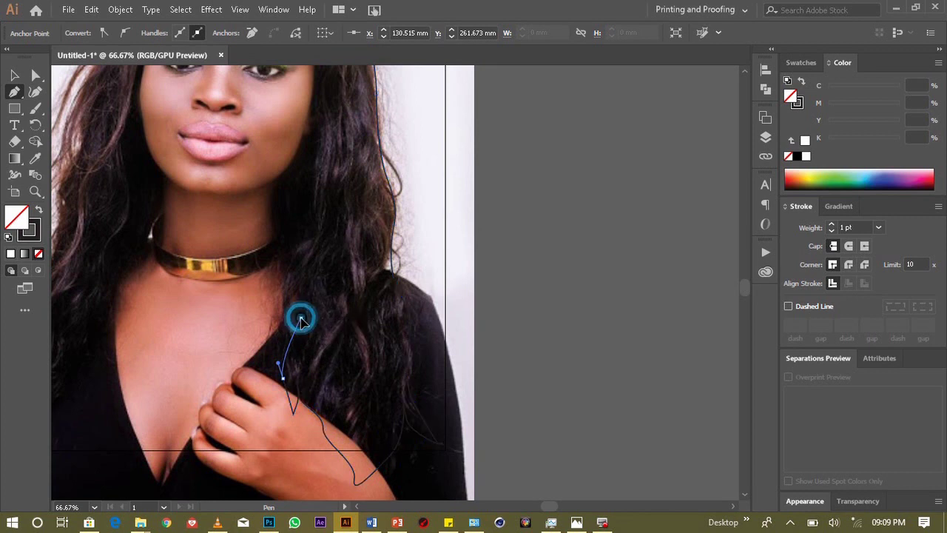
Step: Resume the path and curve it up the inner hair edge to the hairline
{"action": "left_click", "coordinate": [301, 282]}
{"action": "mouse_move", "coordinate": [302, 271]}
{"action": "left_mouse_down"}
{"action": "mouse_move", "coordinate": [286, 246]}
{"action": "mouse_move", "coordinate": [277, 193]}
{"action": "left_mouse_up"}
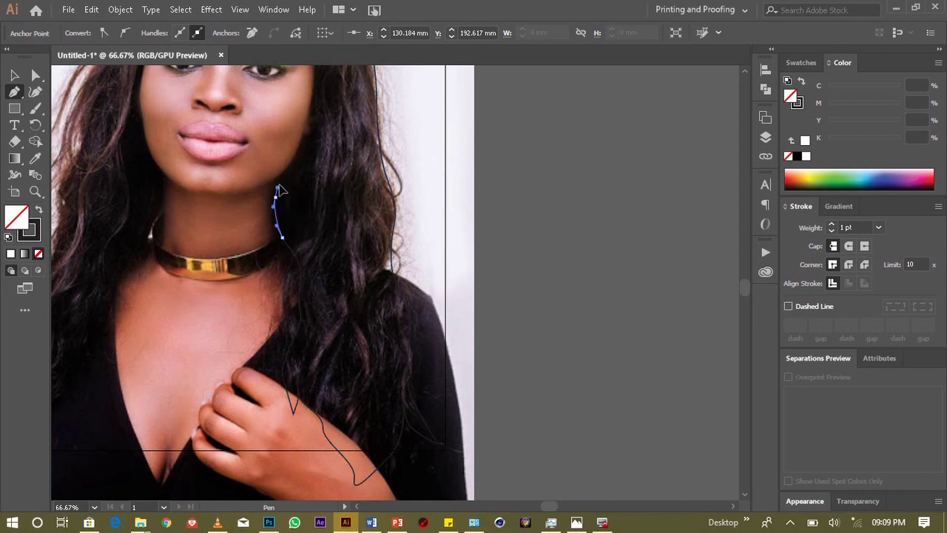
{"action": "left_click_drag", "start_coordinate": [281, 177], "coordinate": [742, 70]}
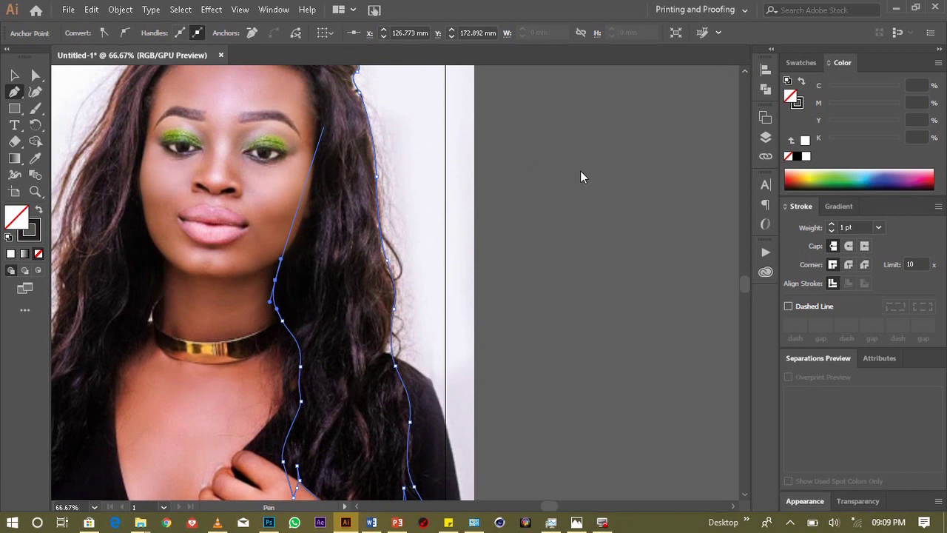
{"action": "mouse_move", "coordinate": [742, 70]}
{"action": "left_mouse_down"}
{"action": "mouse_move", "coordinate": [306, 228]}
{"action": "mouse_move", "coordinate": [317, 160]}
{"action": "left_mouse_up"}
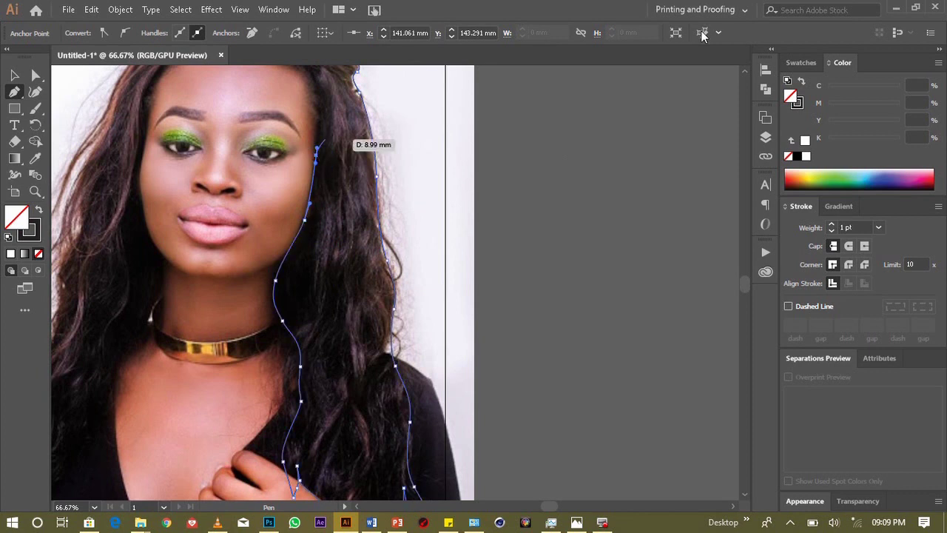
{"action": "left_click", "coordinate": [743, 72]}
{"action": "mouse_move", "coordinate": [316, 214]}
{"action": "left_mouse_down"}
{"action": "mouse_move", "coordinate": [318, 226]}
{"action": "mouse_move", "coordinate": [315, 215]}
{"action": "left_mouse_up"}
{"action": "left_click", "coordinate": [313, 213]}
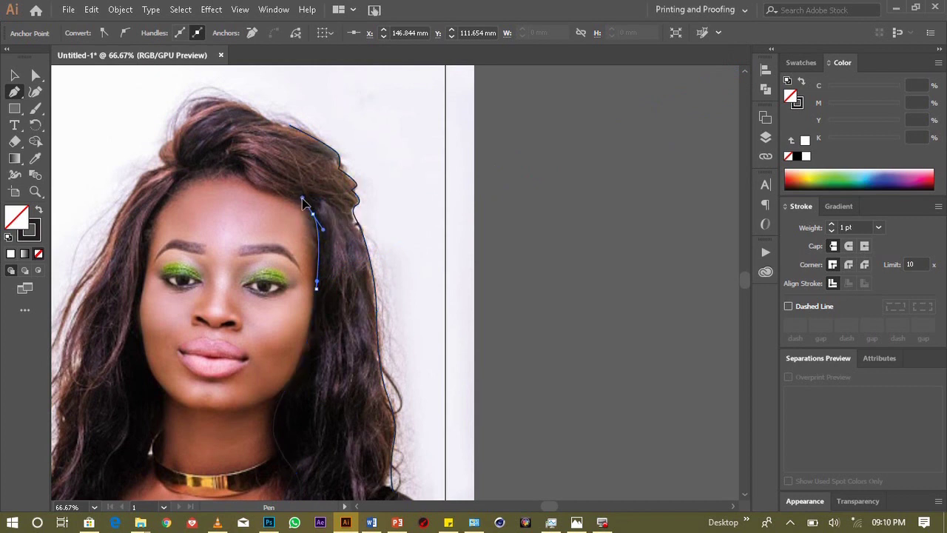
Step: Trace the forehead hairline down to the left temple, redrawing one misplaced anchor
{"action": "left_click_drag", "start_coordinate": [254, 189], "coordinate": [220, 180]}
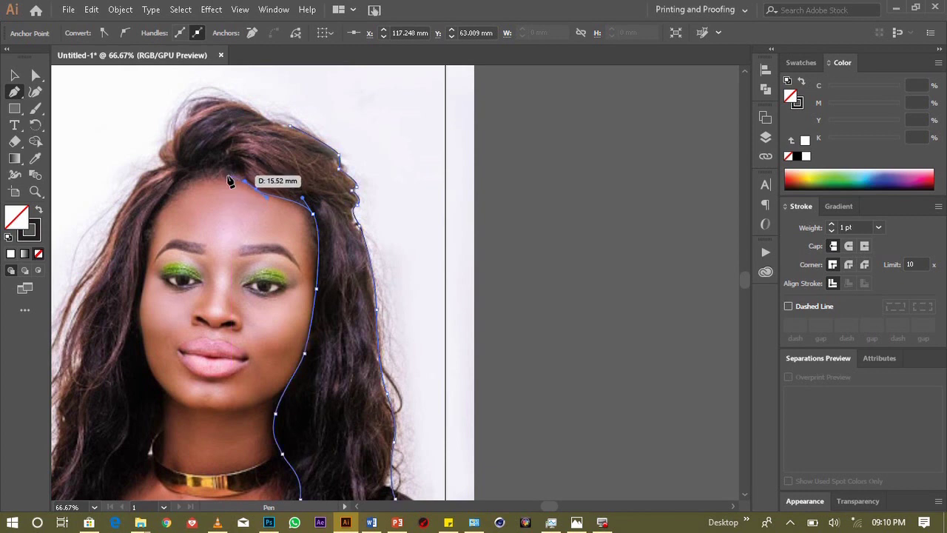
{"action": "left_click_drag", "start_coordinate": [182, 189], "coordinate": [179, 191]}
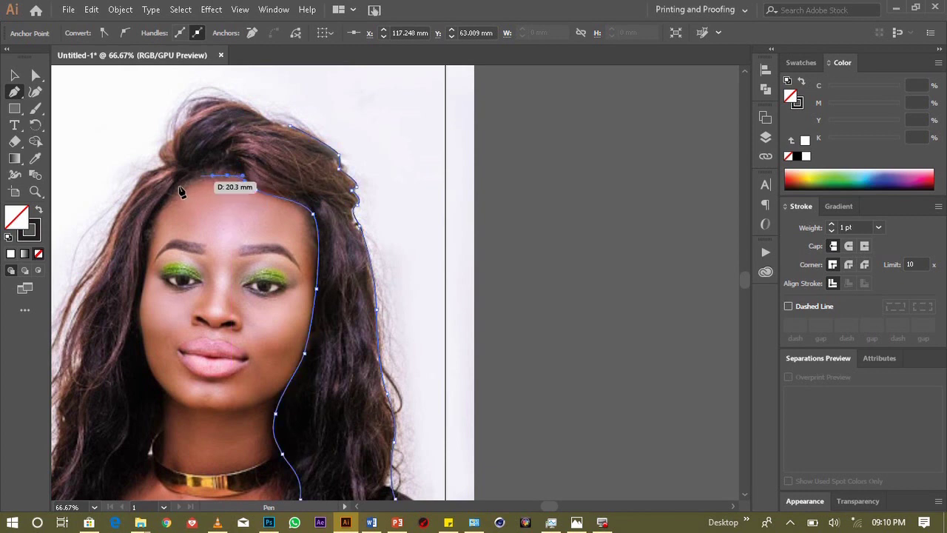
{"action": "key", "text": "ctrl+z"}
{"action": "left_click_drag", "start_coordinate": [225, 177], "coordinate": [239, 172]}
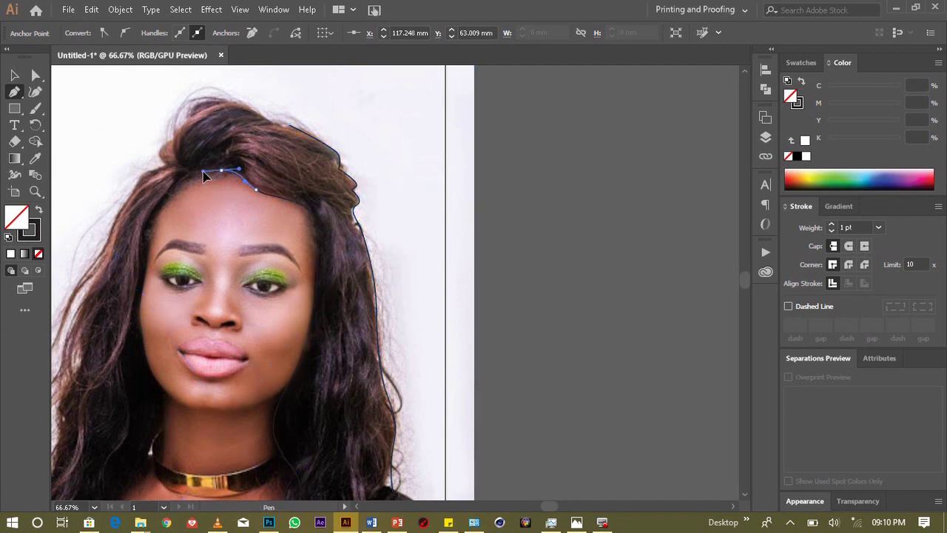
{"action": "left_click_drag", "start_coordinate": [171, 191], "coordinate": [164, 200]}
{"action": "left_click_drag", "start_coordinate": [140, 238], "coordinate": [145, 245]}
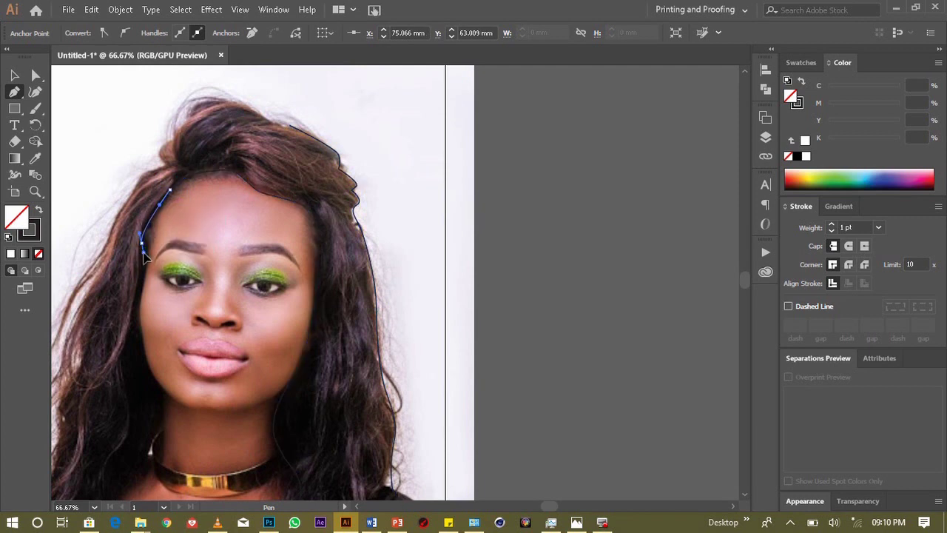
{"action": "left_click", "coordinate": [135, 296]}
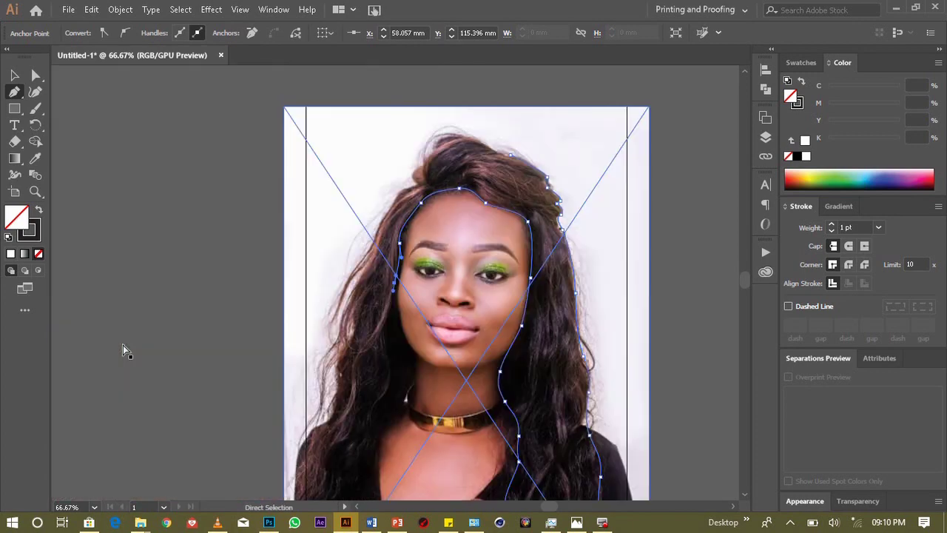
{"action": "key", "text": "ctrl+plus"}
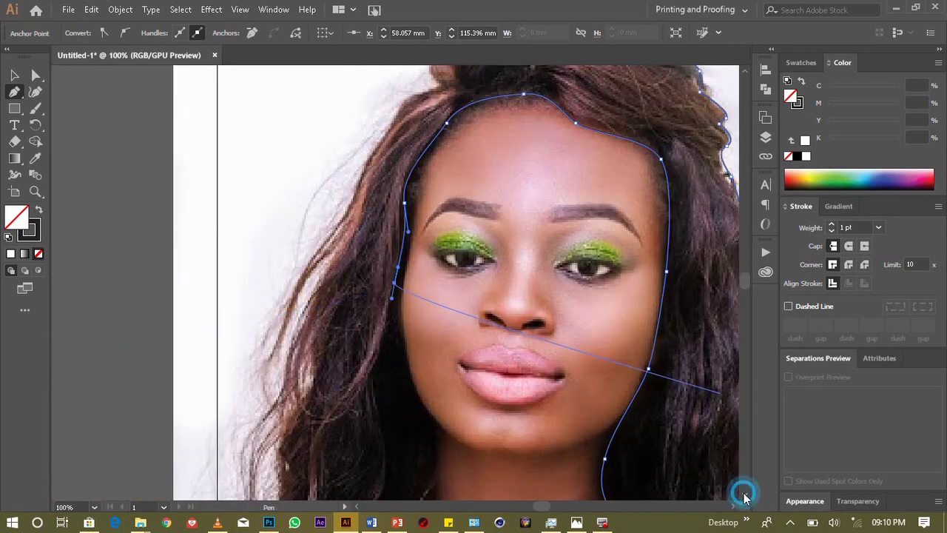
Step: Extend the path past the left eye and curve it down the cheek to the jaw
{"action": "scroll", "coordinate": [743, 493], "scroll_direction": "down", "scroll_amount": 3}
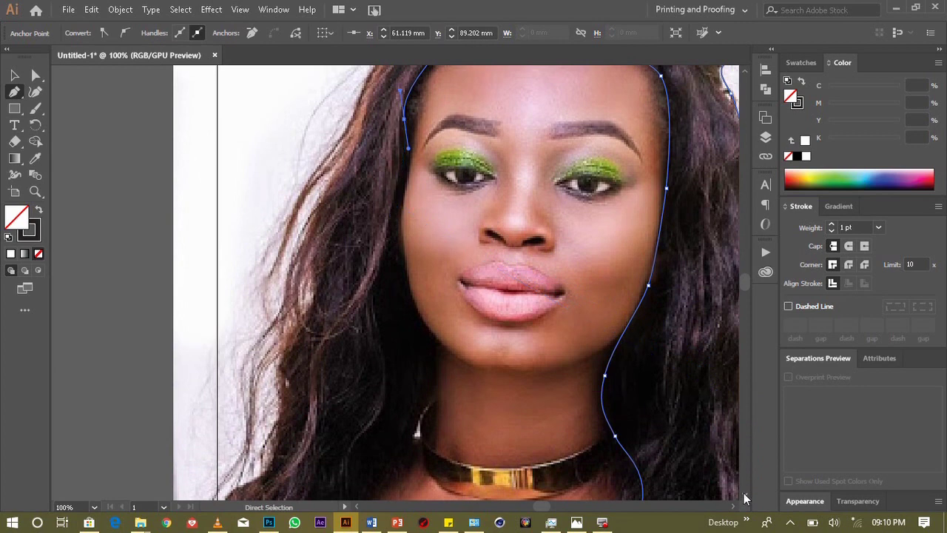
{"action": "left_click", "coordinate": [408, 94]}
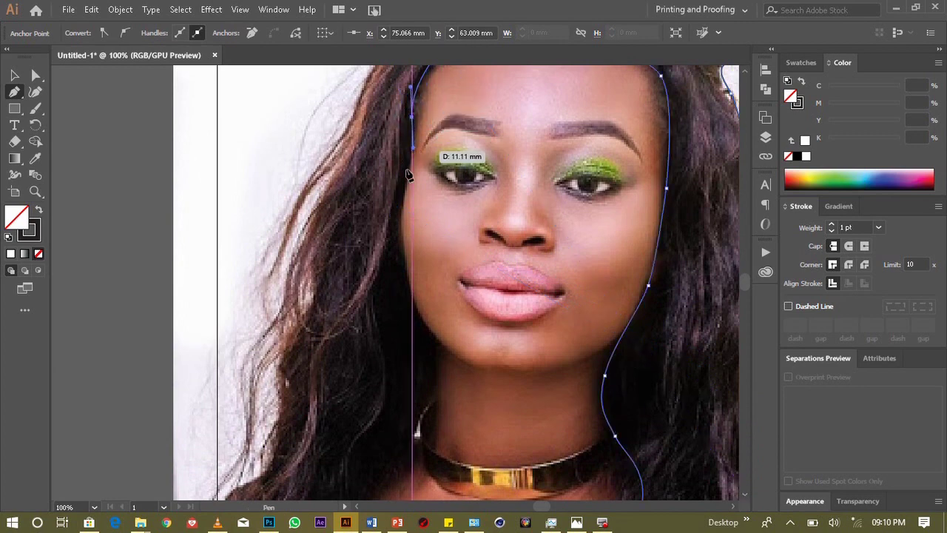
{"action": "left_click", "coordinate": [406, 181]}
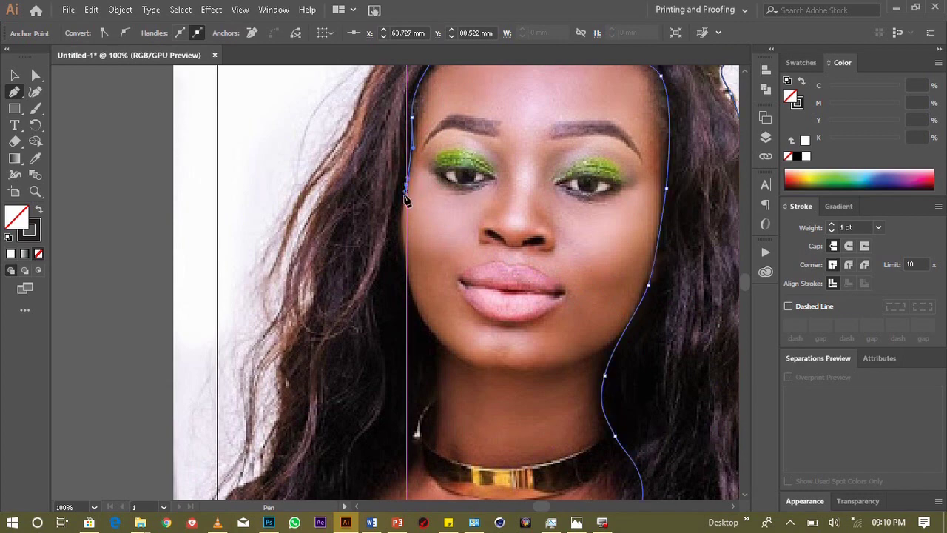
{"action": "left_click_drag", "start_coordinate": [404, 254], "coordinate": [411, 273]}
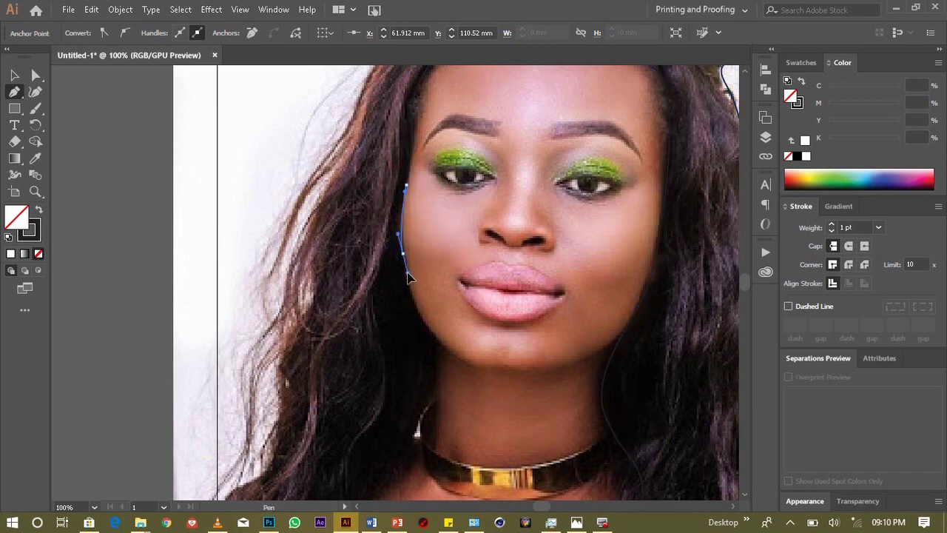
{"action": "left_click_drag", "start_coordinate": [419, 308], "coordinate": [439, 363]}
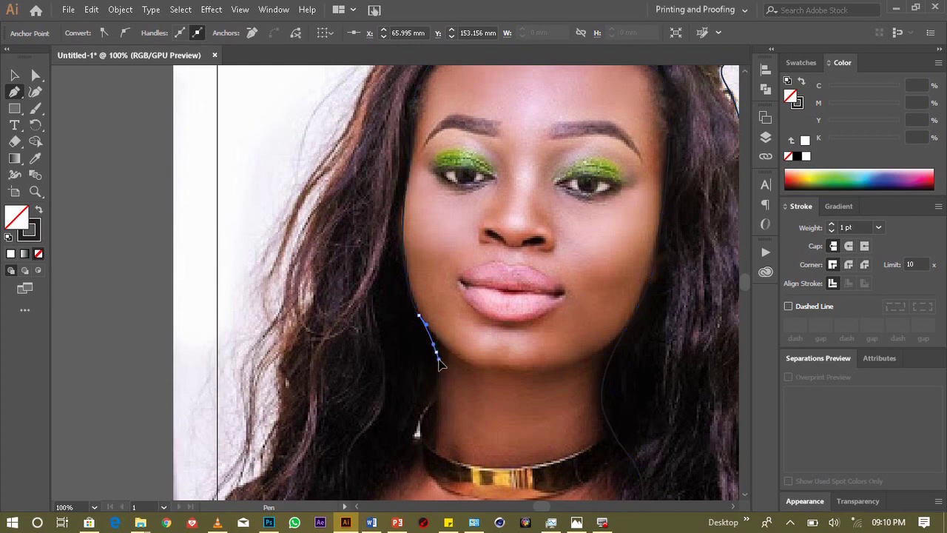
{"action": "key", "text": "ctrl+minus"}
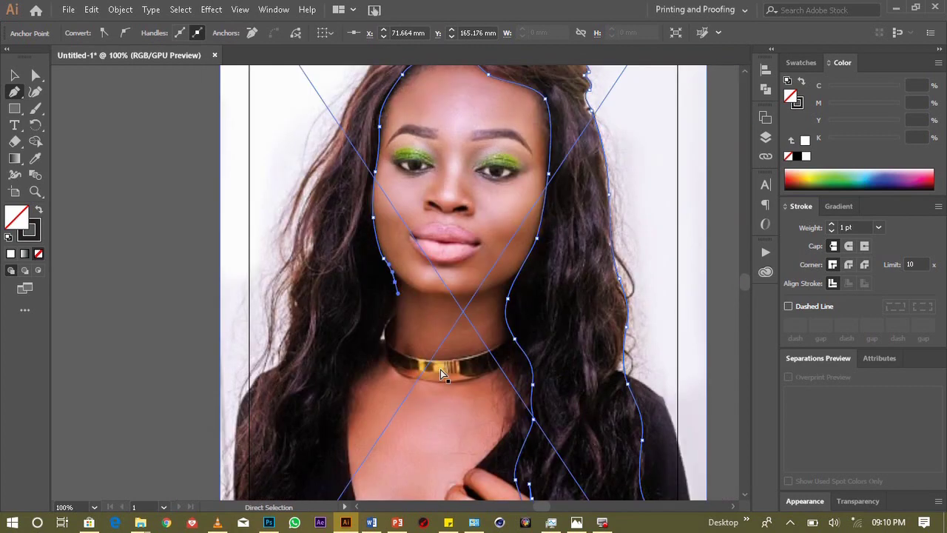
Step: Curve the path down the neck past the choker into the chest hair
{"action": "left_click_drag", "start_coordinate": [378, 343], "coordinate": [374, 352]}
{"action": "left_click_drag", "start_coordinate": [348, 386], "coordinate": [342, 414]}
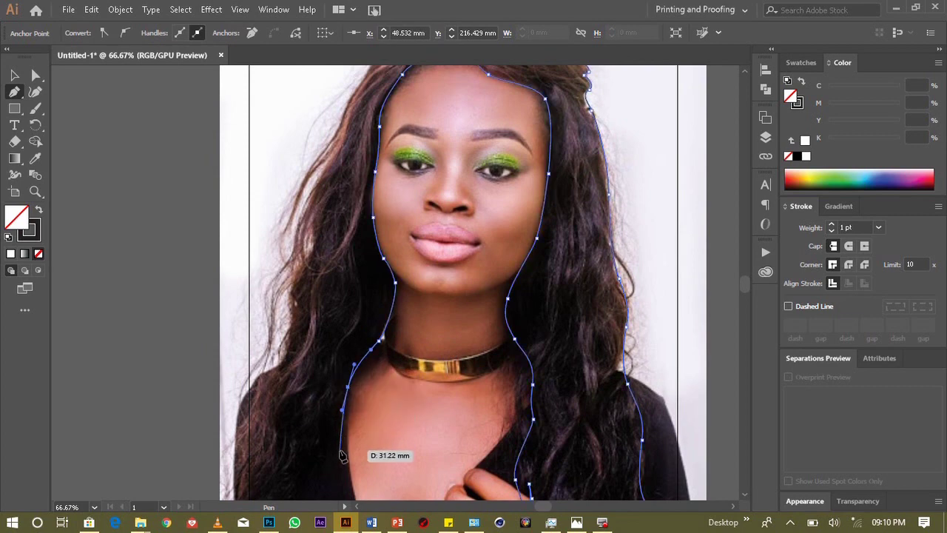
{"action": "key", "text": "ctrl+minus"}
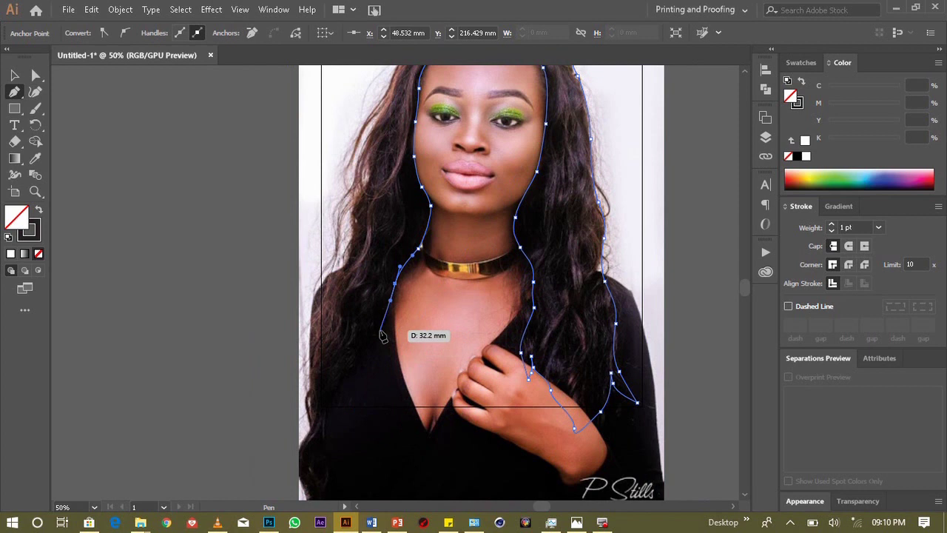
Step: Place anchors down the left hair toward the photo's bottom edge
{"action": "left_click", "coordinate": [380, 332]}
{"action": "left_click", "coordinate": [355, 364]}
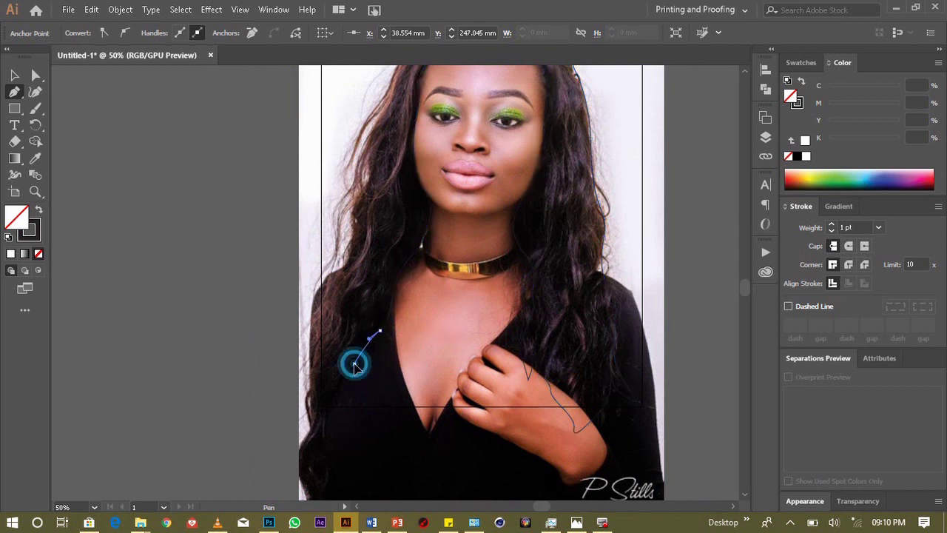
{"action": "left_click", "coordinate": [335, 400]}
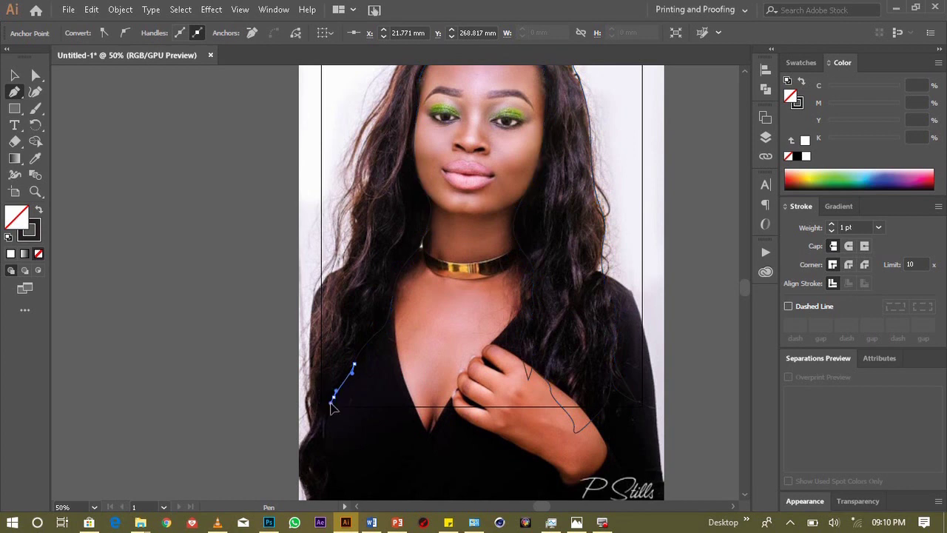
{"action": "left_click", "coordinate": [328, 427]}
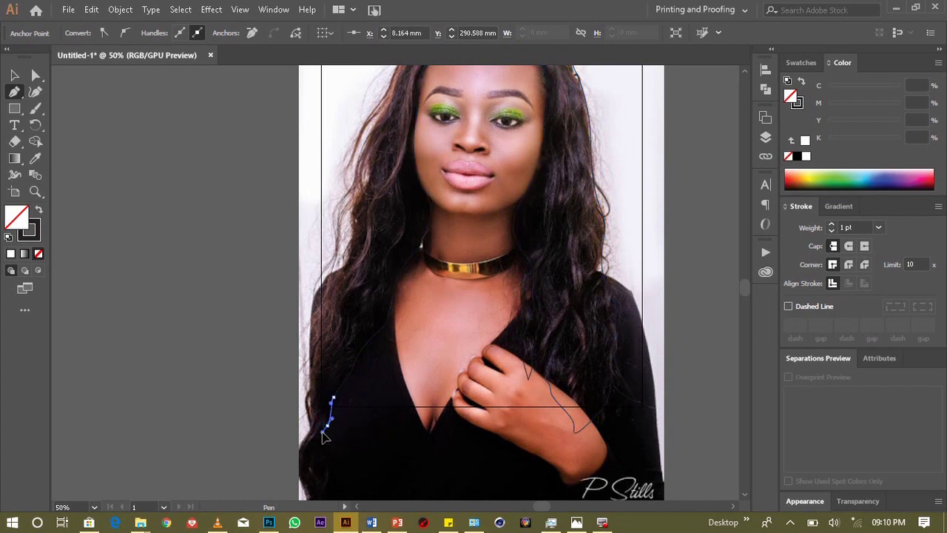
{"action": "left_click", "coordinate": [316, 460]}
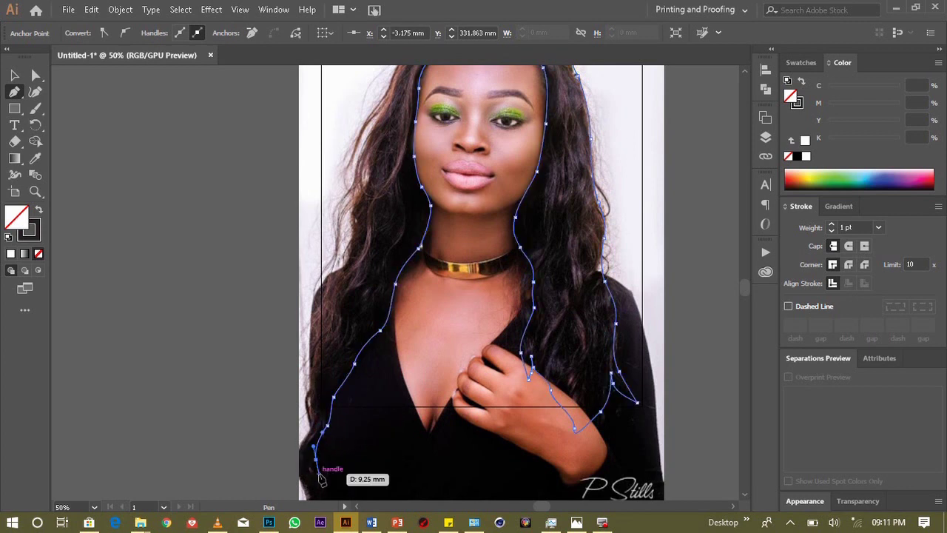
{"action": "key", "text": "ctrl+minus"}
Step: Anchor the path at the bottom-left corner and turn it back up the hair's outer edge
{"action": "left_click", "coordinate": [387, 307]}
{"action": "key", "text": "ctrl+z"}
{"action": "left_click", "coordinate": [384, 280]}
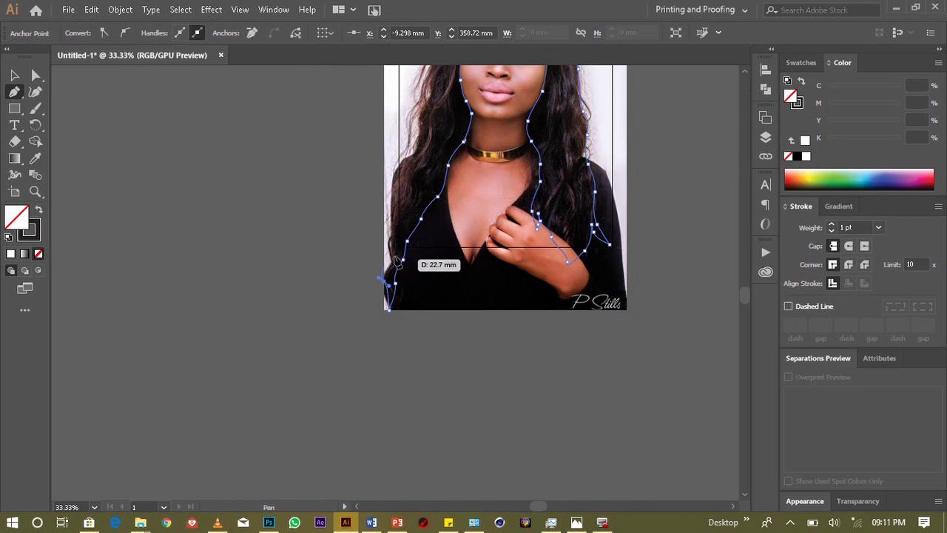
{"action": "left_click", "coordinate": [390, 248]}
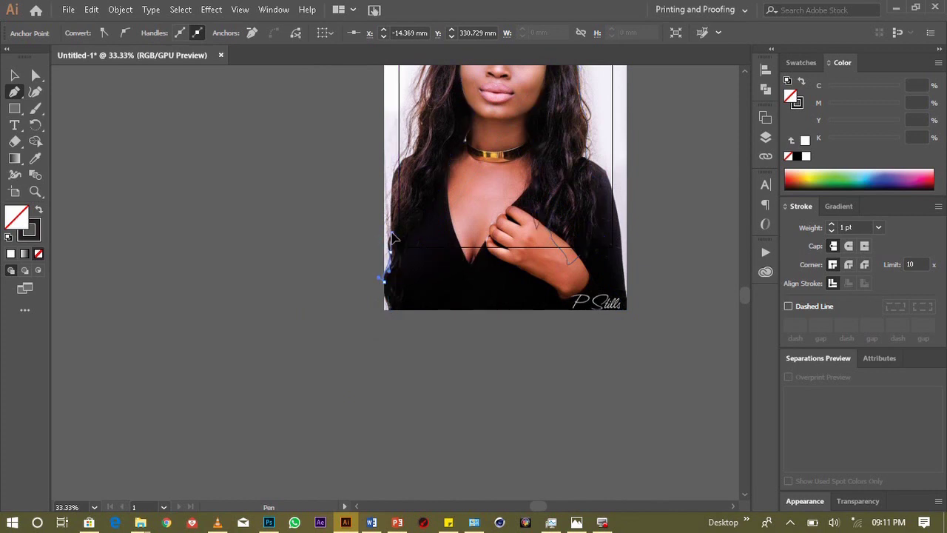
{"action": "left_click", "coordinate": [401, 169]}
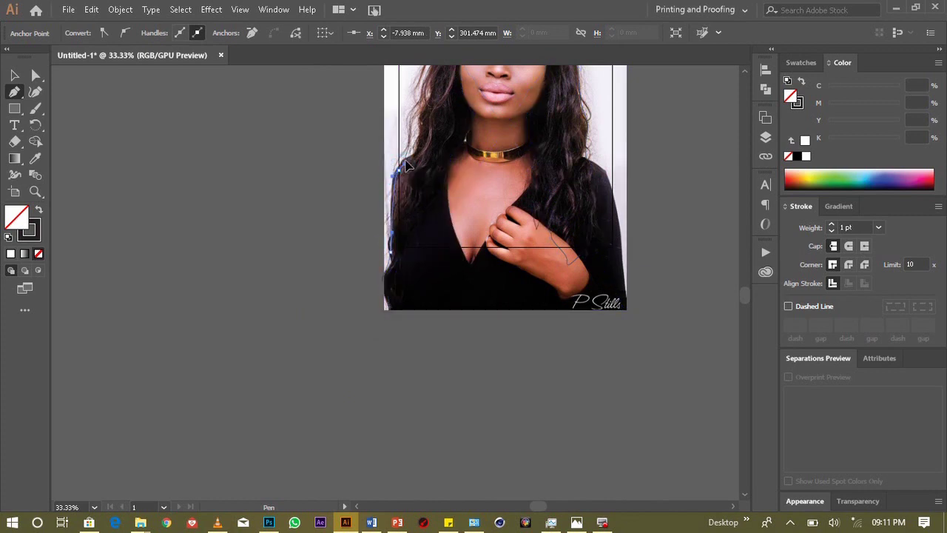
{"action": "left_click", "coordinate": [413, 157]}
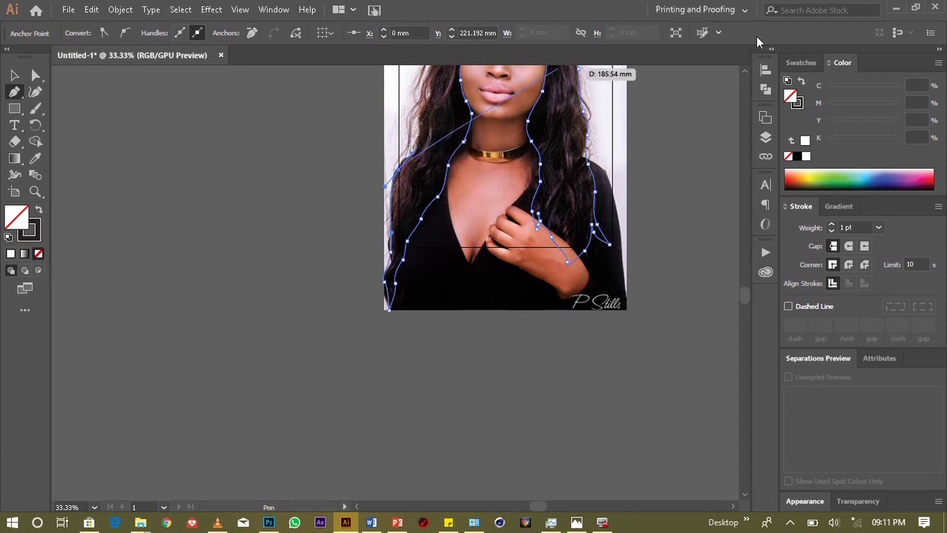
{"action": "left_click_drag", "start_coordinate": [742, 71], "coordinate": [745, 73]}
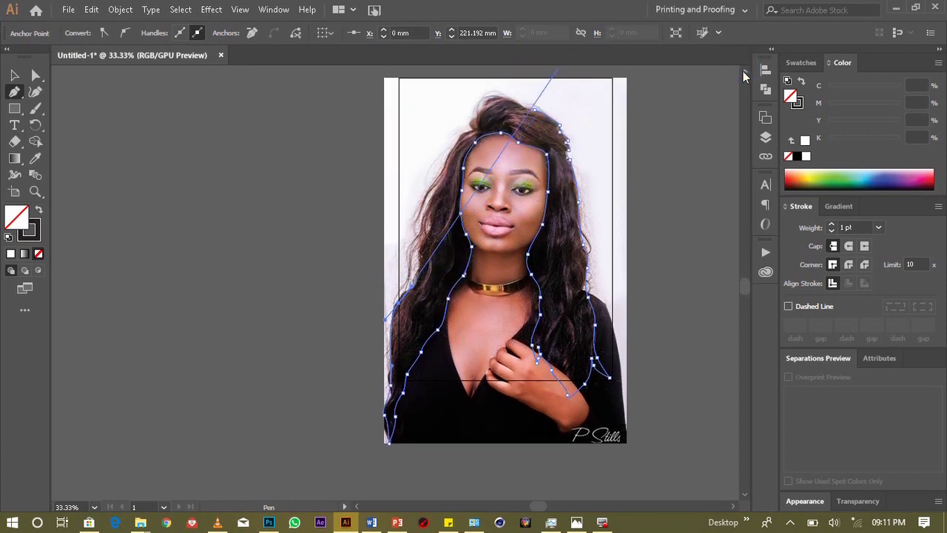
{"action": "key", "text": "ctrl+equal"}
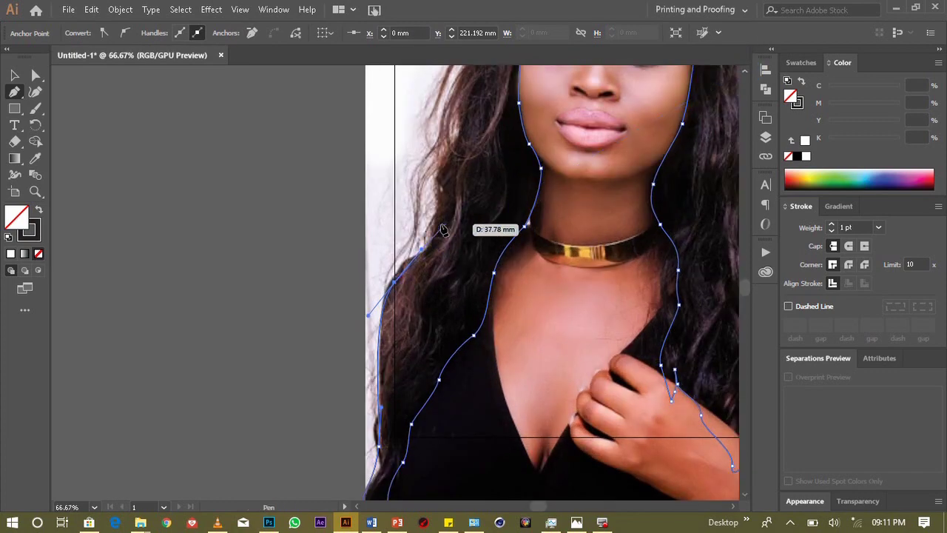
Step: Start placing anchors along the outer edge of the left hair strands
{"action": "left_click", "coordinate": [435, 219]}
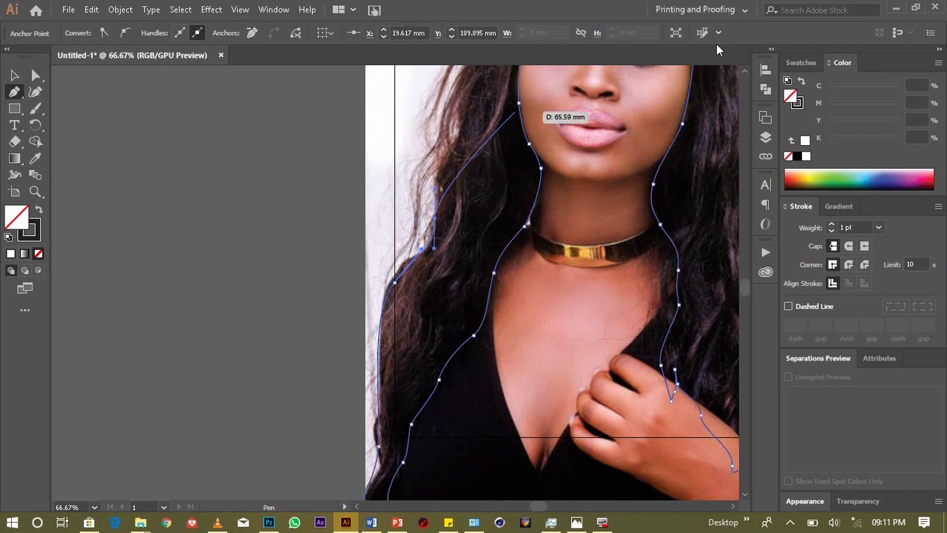
{"action": "left_click", "coordinate": [743, 74]}
{"action": "scroll", "coordinate": [743, 74], "scroll_direction": "up", "scroll_amount": 3}
{"action": "scroll", "coordinate": [744, 73], "scroll_direction": "up", "scroll_amount": 2}
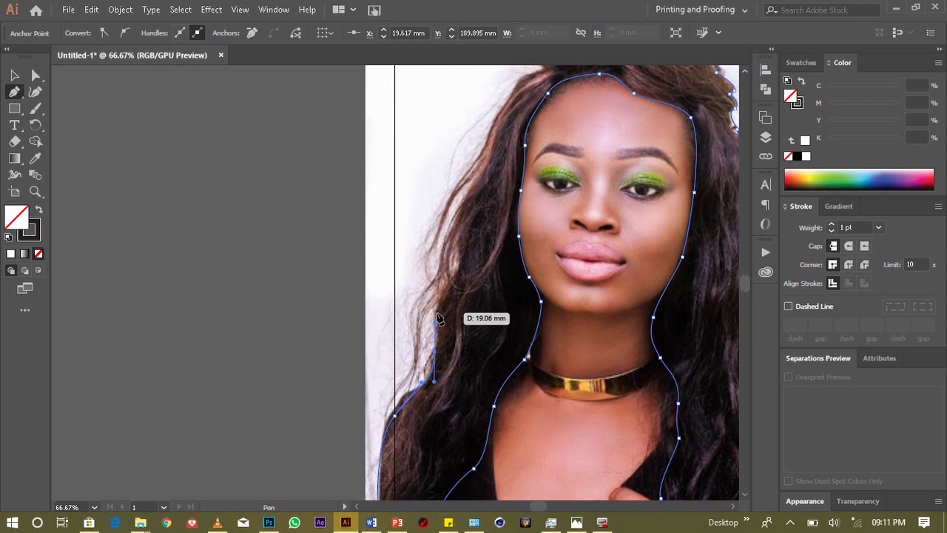
{"action": "left_click", "coordinate": [438, 303]}
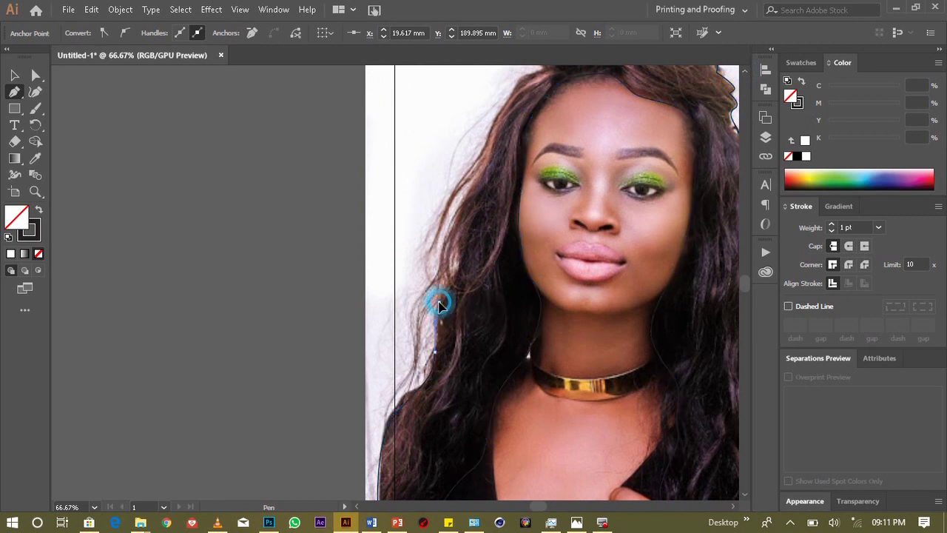
{"action": "left_click", "coordinate": [455, 259]}
{"action": "left_click", "coordinate": [455, 249]}
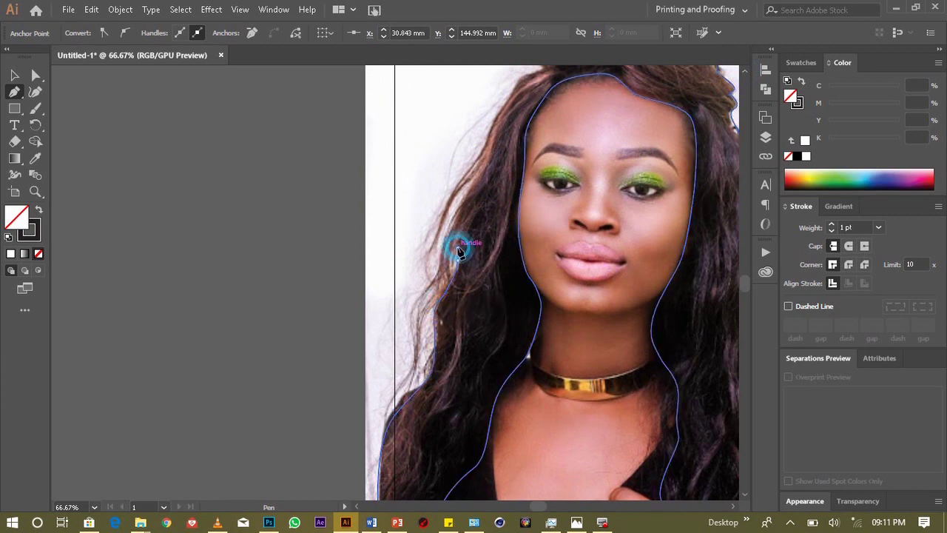
{"action": "left_click", "coordinate": [447, 262]}
Step: Reselect the outline and extend the hair path down the strand to the face outline
{"action": "left_click", "coordinate": [450, 274]}
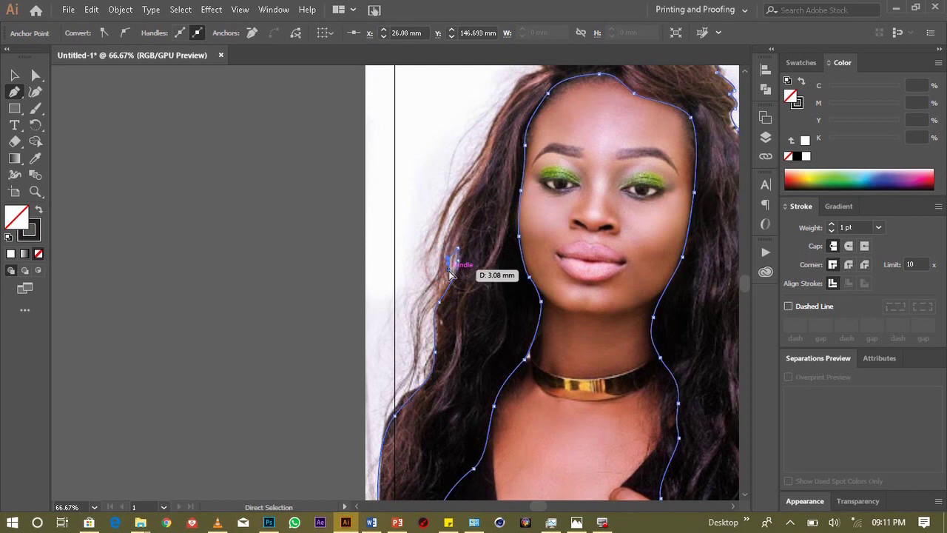
{"action": "left_click", "coordinate": [452, 272], "text": "ctrl"}
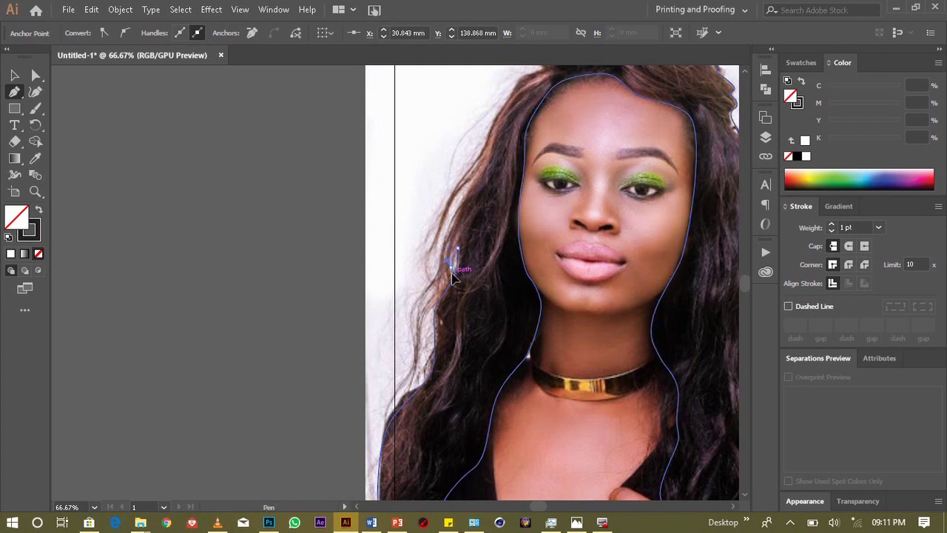
{"action": "left_click", "coordinate": [433, 311], "text": "ctrl"}
{"action": "left_click", "coordinate": [429, 310]}
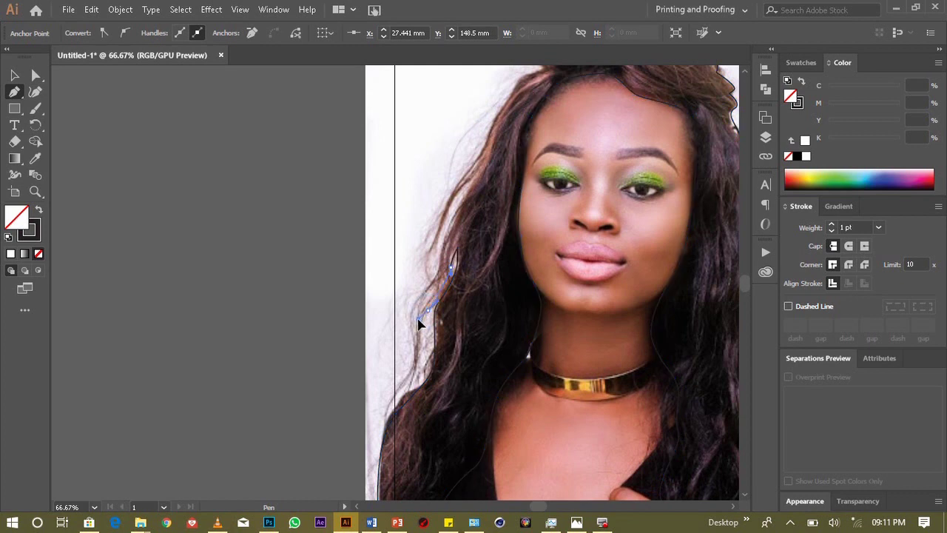
{"action": "left_click", "coordinate": [417, 363]}
{"action": "left_click", "coordinate": [409, 399]}
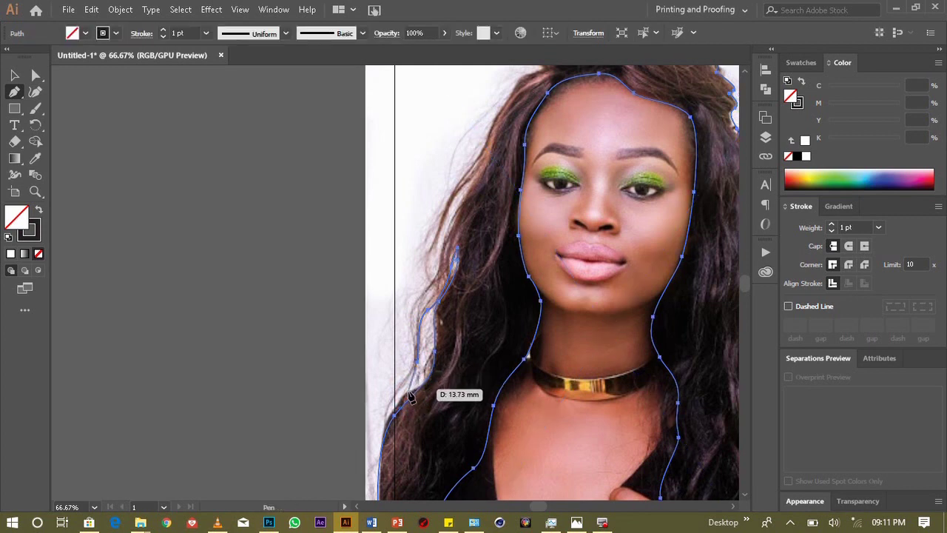
Step: Add curved anchors climbing the left hair edge up toward the head
{"action": "left_click", "coordinate": [411, 367]}
{"action": "left_click", "coordinate": [394, 397]}
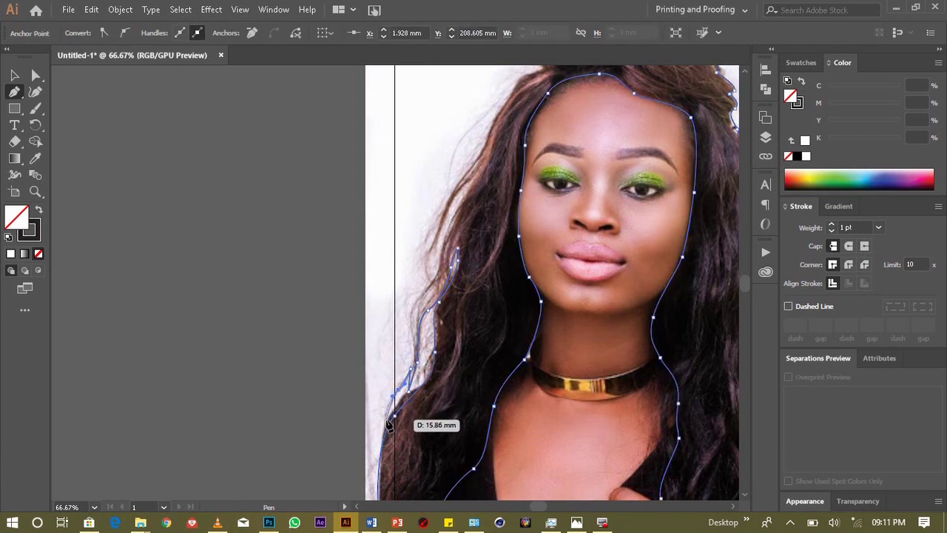
{"action": "mouse_move", "coordinate": [388, 424]}
{"action": "left_mouse_down"}
{"action": "mouse_move", "coordinate": [423, 302]}
{"action": "mouse_move", "coordinate": [454, 247]}
{"action": "mouse_move", "coordinate": [444, 252]}
{"action": "left_mouse_up"}
{"action": "mouse_move", "coordinate": [462, 205]}
{"action": "left_mouse_down"}
{"action": "mouse_move", "coordinate": [475, 184]}
{"action": "mouse_move", "coordinate": [449, 209]}
{"action": "left_mouse_up"}
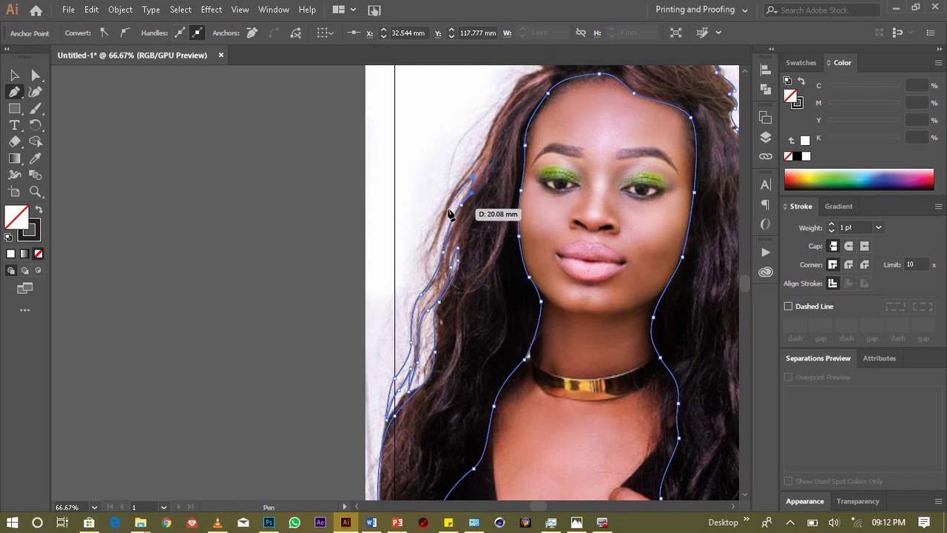
{"action": "mouse_move", "coordinate": [433, 250]}
{"action": "left_mouse_down"}
{"action": "mouse_move", "coordinate": [430, 268]}
{"action": "mouse_move", "coordinate": [434, 238]}
{"action": "left_mouse_up"}
{"action": "left_click_drag", "start_coordinate": [448, 196], "coordinate": [446, 198]}
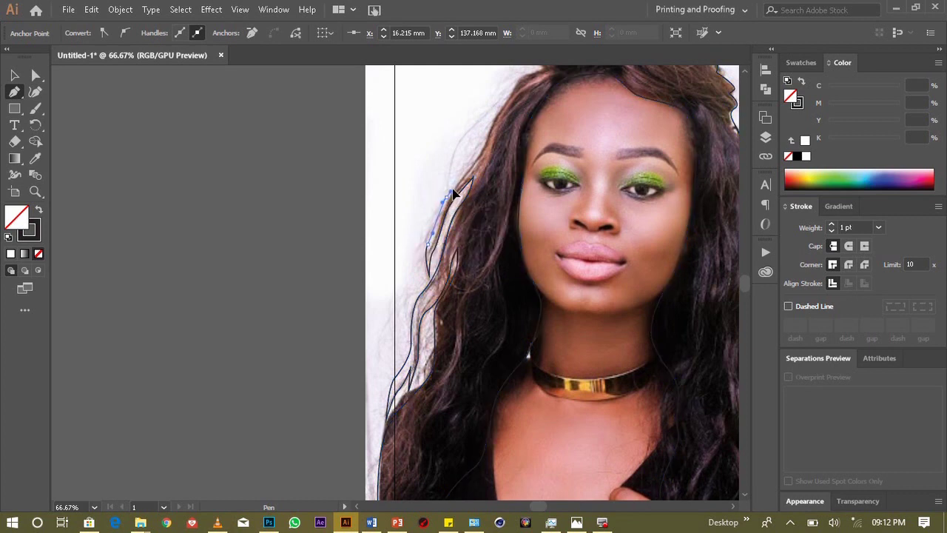
{"action": "mouse_move", "coordinate": [466, 180]}
{"action": "left_mouse_down"}
{"action": "mouse_move", "coordinate": [485, 143]}
{"action": "mouse_move", "coordinate": [696, 58]}
{"action": "left_mouse_up"}
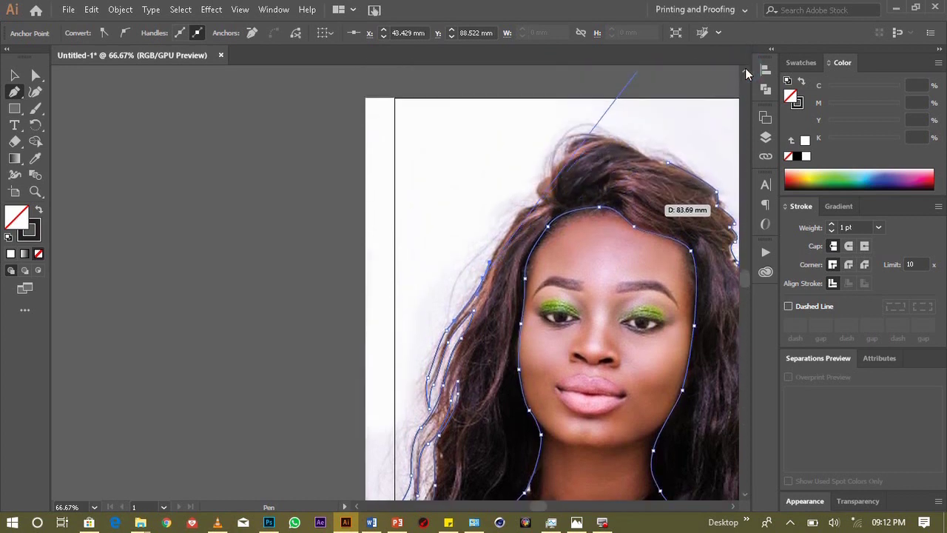
Step: Finish the outer hair outline over the crown and zoom to 100% to check it
{"action": "mouse_move", "coordinate": [745, 68]}
{"action": "left_mouse_down"}
{"action": "mouse_move", "coordinate": [528, 266]}
{"action": "mouse_move", "coordinate": [528, 282]}
{"action": "mouse_move", "coordinate": [525, 273]}
{"action": "mouse_move", "coordinate": [531, 242]}
{"action": "mouse_move", "coordinate": [540, 255]}
{"action": "mouse_move", "coordinate": [573, 244]}
{"action": "mouse_move", "coordinate": [571, 223]}
{"action": "mouse_move", "coordinate": [585, 206]}
{"action": "mouse_move", "coordinate": [657, 210]}
{"action": "mouse_move", "coordinate": [669, 235]}
{"action": "left_mouse_up"}
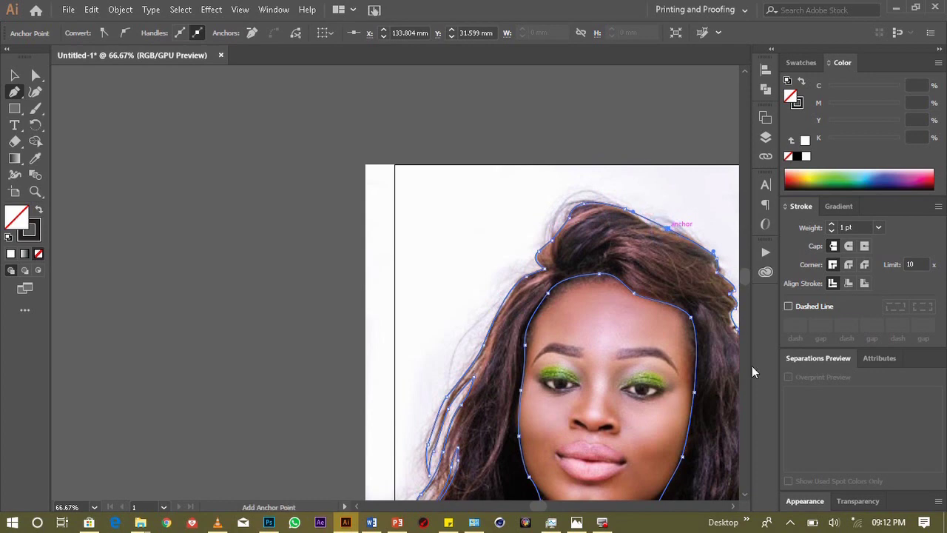
{"action": "scroll", "coordinate": [745, 488], "scroll_direction": "down", "scroll_amount": 1}
{"action": "scroll", "coordinate": [745, 488], "scroll_direction": "down", "scroll_amount": 2}
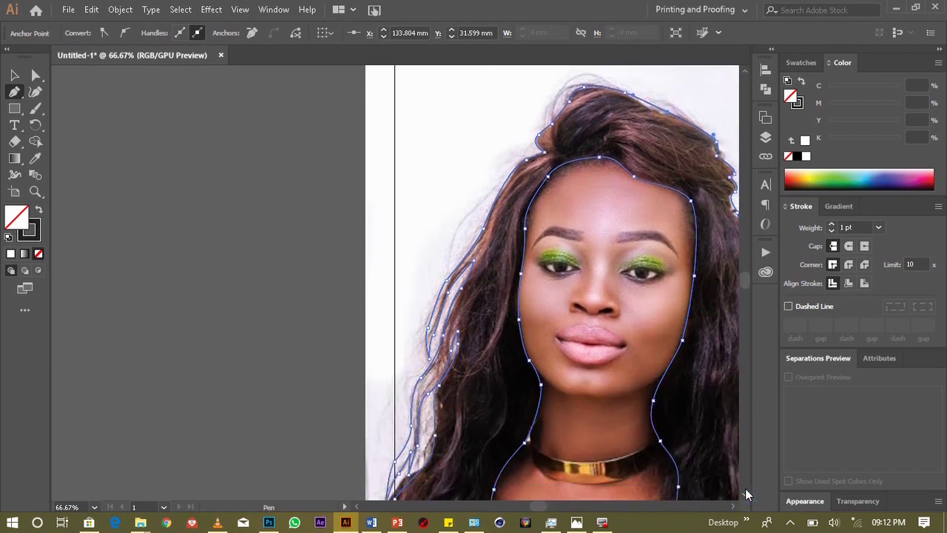
{"action": "scroll", "coordinate": [745, 488], "scroll_direction": "down", "scroll_amount": 2}
{"action": "scroll", "coordinate": [745, 488], "scroll_direction": "down", "scroll_amount": 2}
{"action": "key", "text": "ctrl+1"}
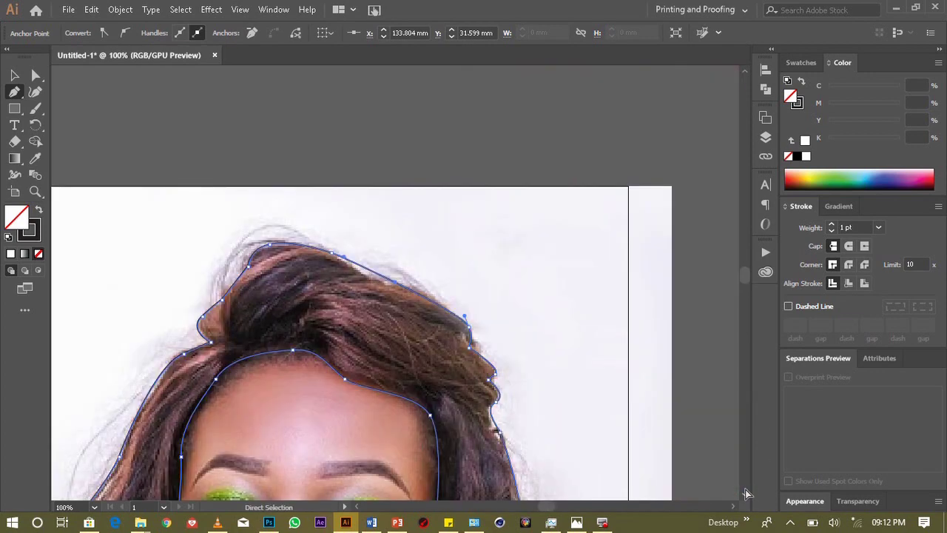
{"action": "scroll", "coordinate": [745, 488], "scroll_direction": "down", "scroll_amount": 1}
{"action": "scroll", "coordinate": [746, 494], "scroll_direction": "down", "scroll_amount": 2}
{"action": "scroll", "coordinate": [746, 493], "scroll_direction": "down", "scroll_amount": 2}
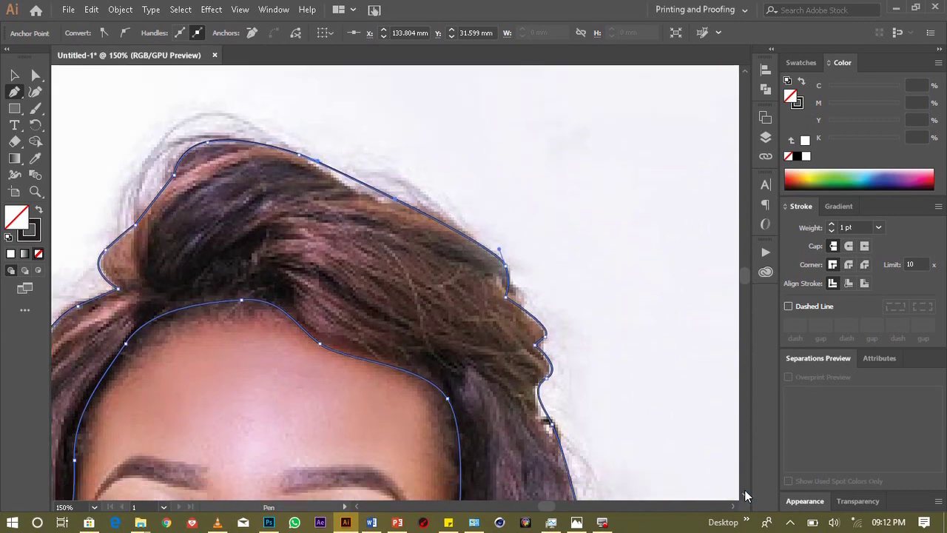
{"action": "scroll", "coordinate": [746, 493], "scroll_direction": "down", "scroll_amount": 1}
Step: Zoom back out and begin a new curved path descending beside the neck
{"action": "key", "text": "ctrl+minus"}
{"action": "key", "text": "ctrl+minus"}
{"action": "scroll", "coordinate": [746, 494], "scroll_direction": "down", "scroll_amount": 1}
{"action": "scroll", "coordinate": [746, 494], "scroll_direction": "down", "scroll_amount": 2}
{"action": "scroll", "coordinate": [745, 496], "scroll_direction": "down", "scroll_amount": 2}
{"action": "scroll", "coordinate": [745, 496], "scroll_direction": "down", "scroll_amount": 2}
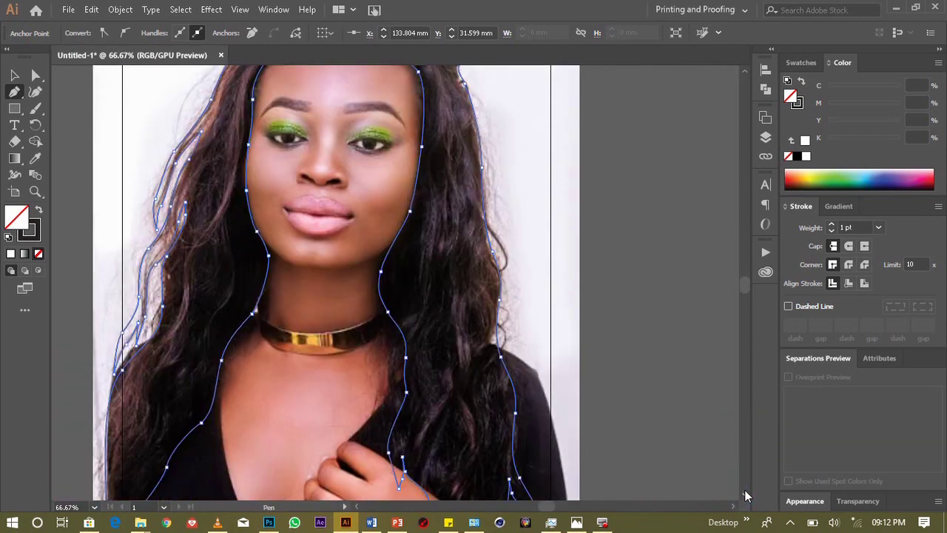
{"action": "scroll", "coordinate": [745, 496], "scroll_direction": "down", "scroll_amount": 1}
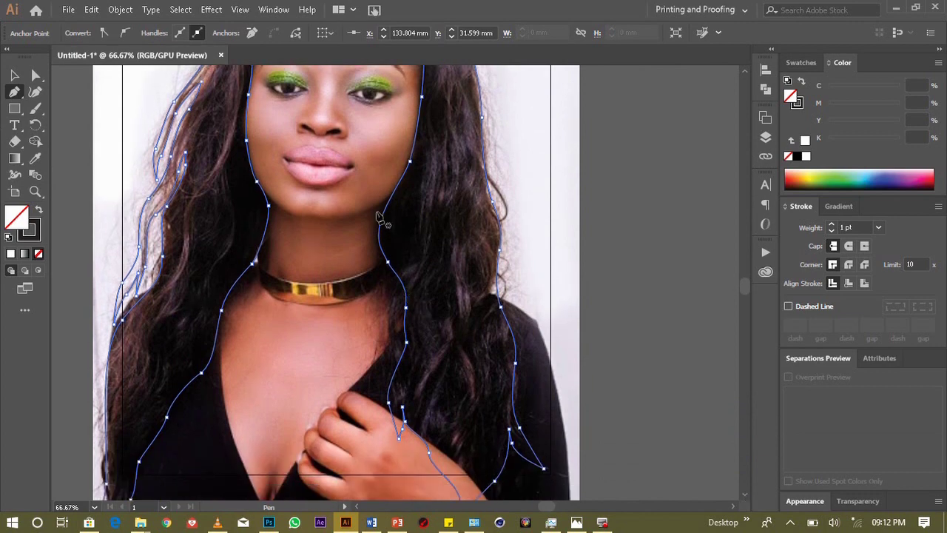
{"action": "left_click", "coordinate": [406, 259]}
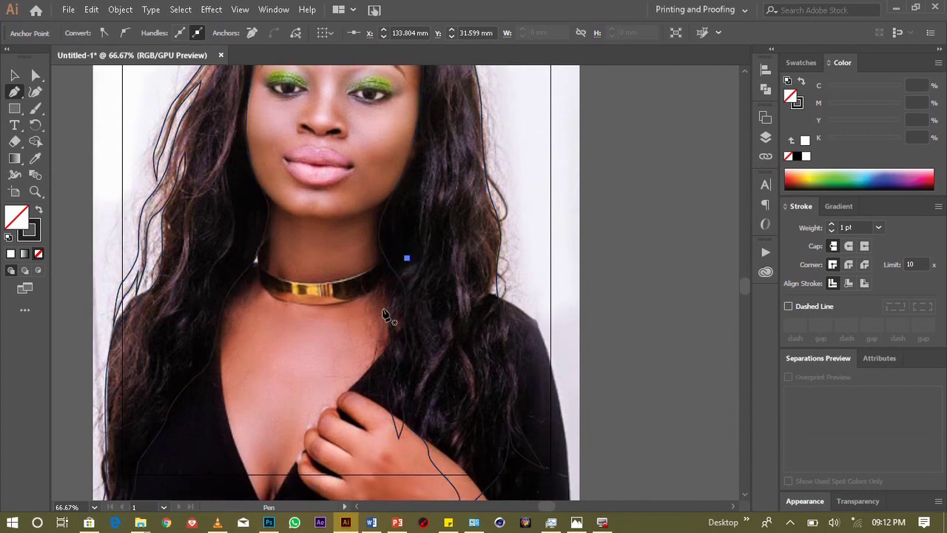
{"action": "left_click_drag", "start_coordinate": [385, 314], "coordinate": [396, 403]}
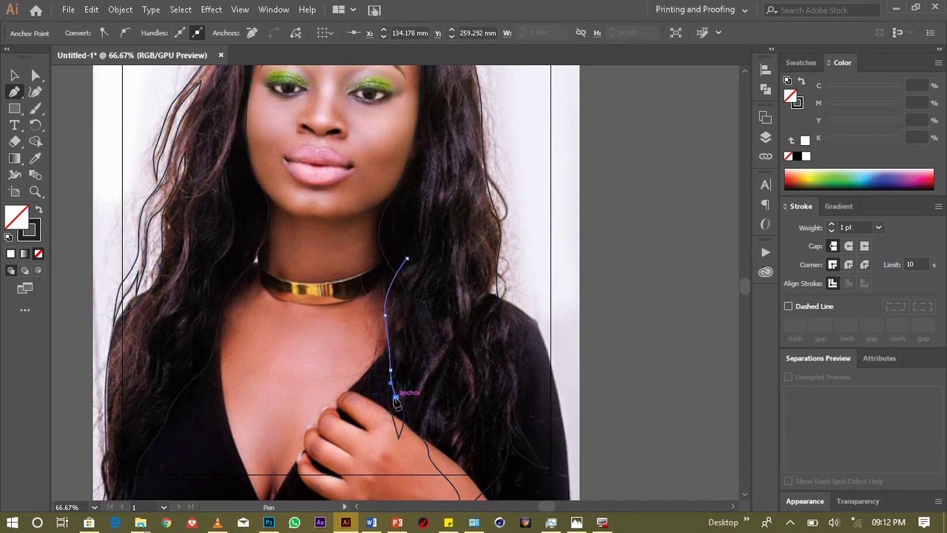
Step: Curve anchors back up the strand beside the neck, closing it into a narrow lock shape
{"action": "left_click_drag", "start_coordinate": [396, 400], "coordinate": [393, 335]}
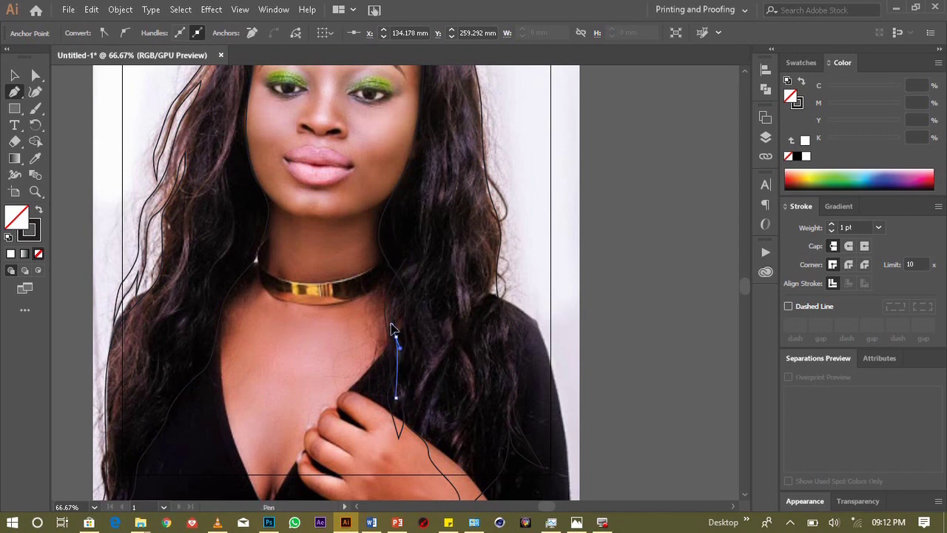
{"action": "left_click_drag", "start_coordinate": [387, 316], "coordinate": [417, 288]}
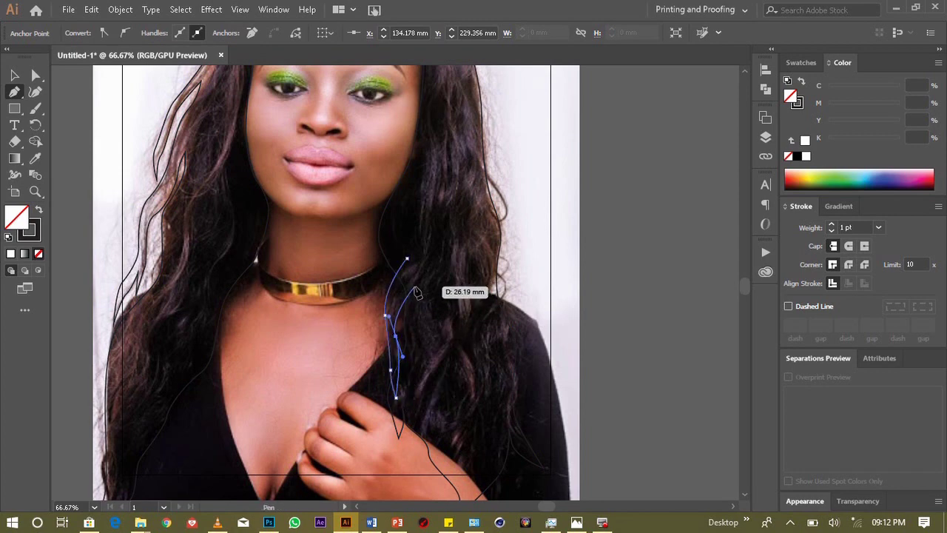
{"action": "left_click", "coordinate": [414, 283]}
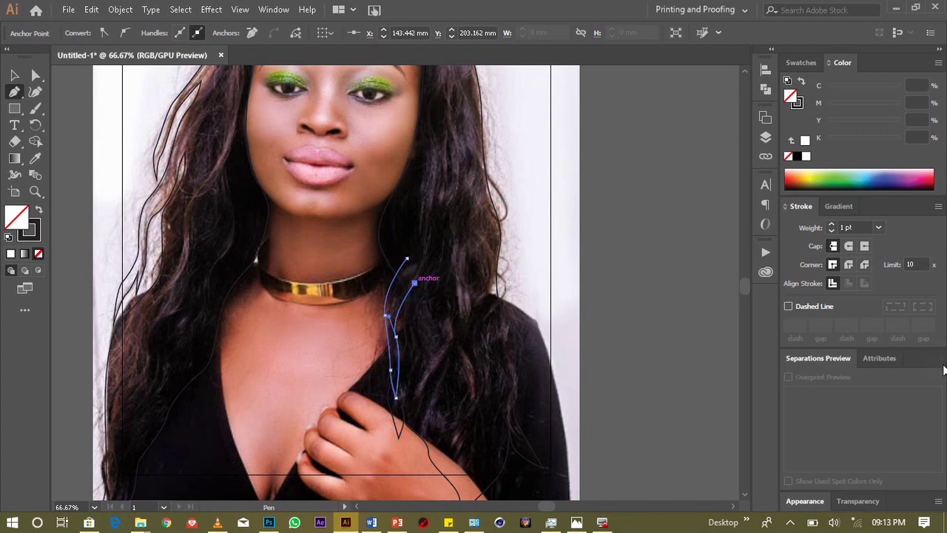
{"action": "mouse_move", "coordinate": [414, 284]}
{"action": "left_mouse_down"}
{"action": "mouse_move", "coordinate": [424, 268]}
{"action": "mouse_move", "coordinate": [407, 259]}
{"action": "left_mouse_up"}
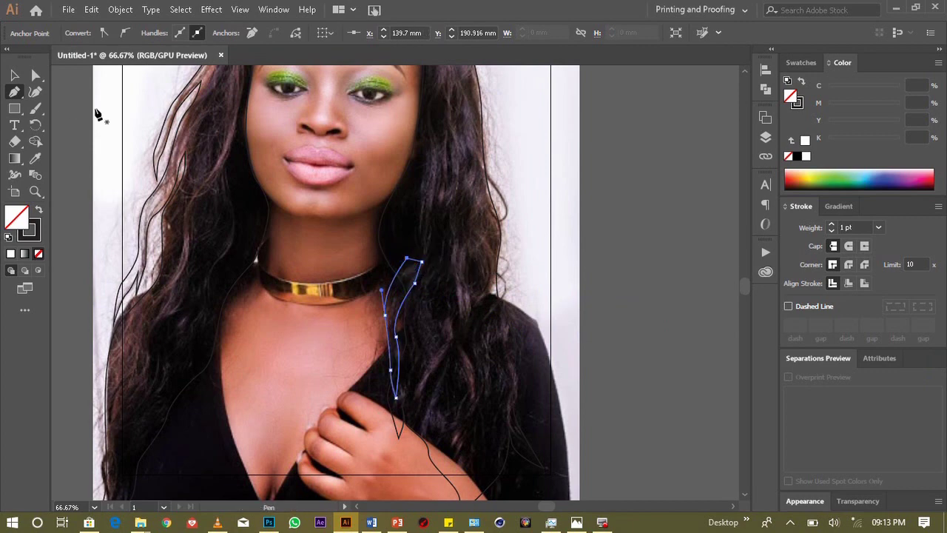
{"action": "left_click", "coordinate": [15, 74]}
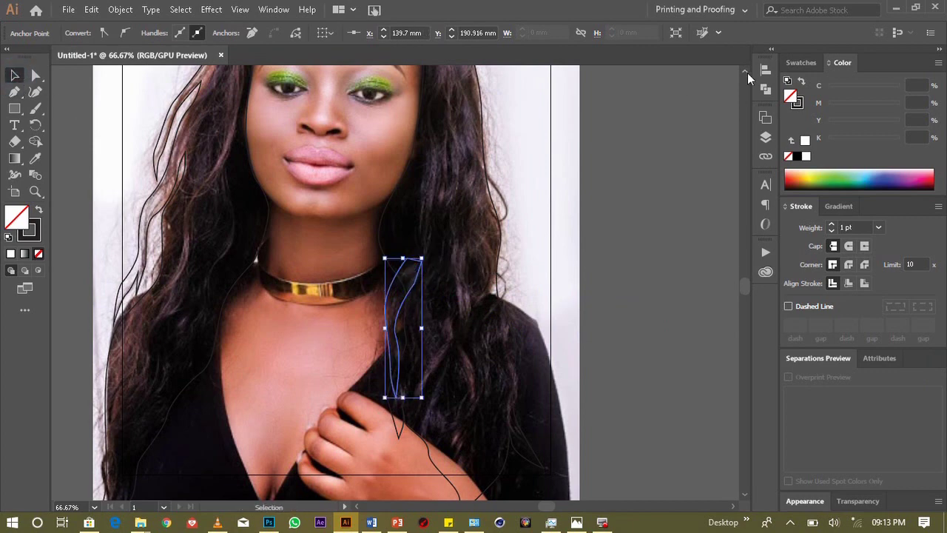
Step: Deselect the strand shape, then cancel the Save dialog and close the File menu
{"action": "left_click", "coordinate": [745, 72]}
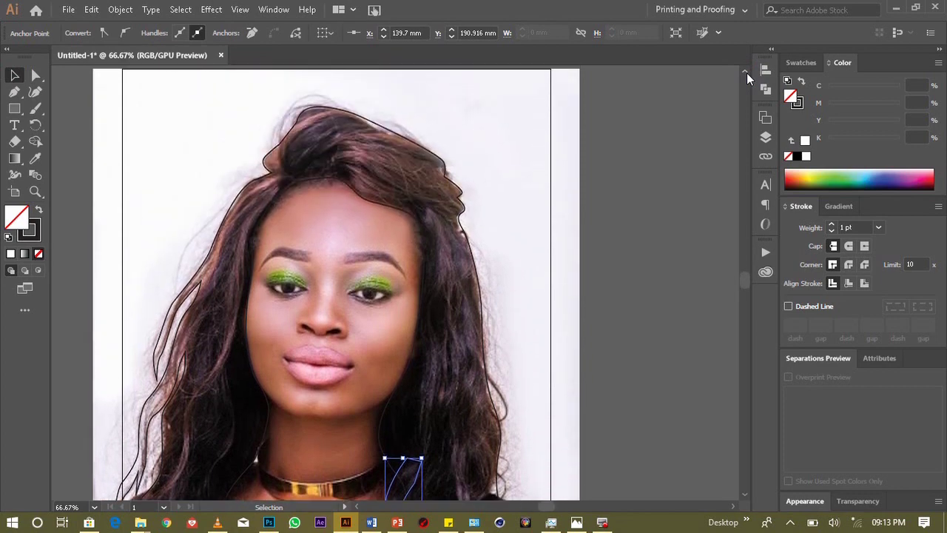
{"action": "key", "text": "ctrl+z"}
{"action": "left_click", "coordinate": [746, 72]}
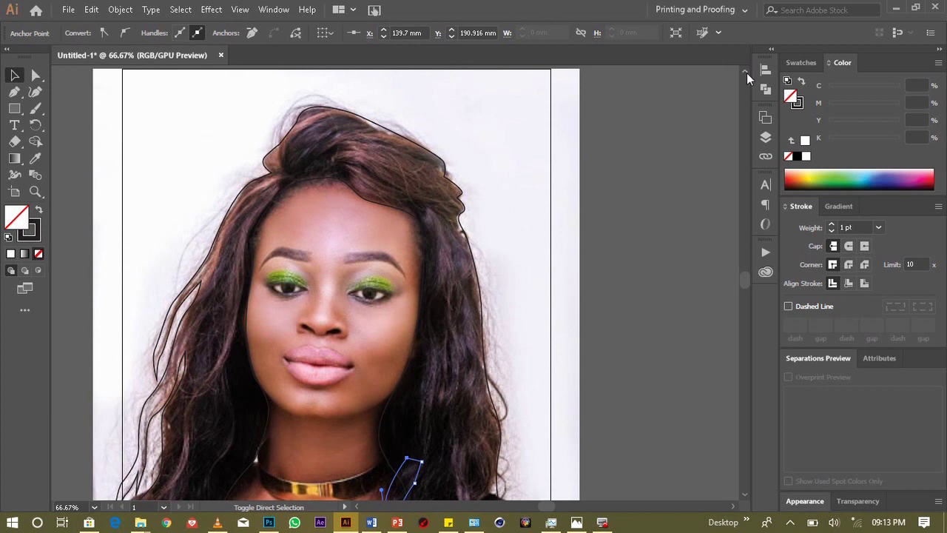
{"action": "key", "text": "ctrl+s"}
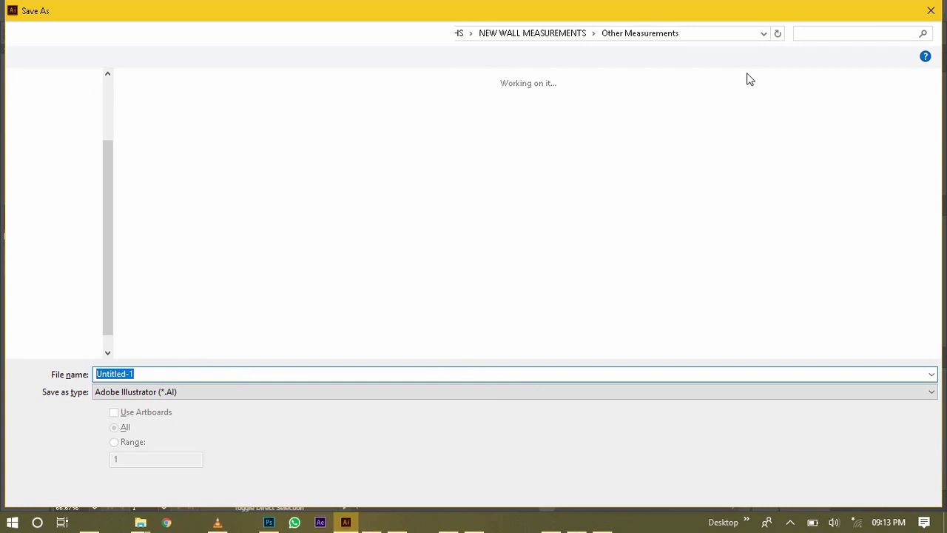
{"action": "left_click", "coordinate": [932, 11]}
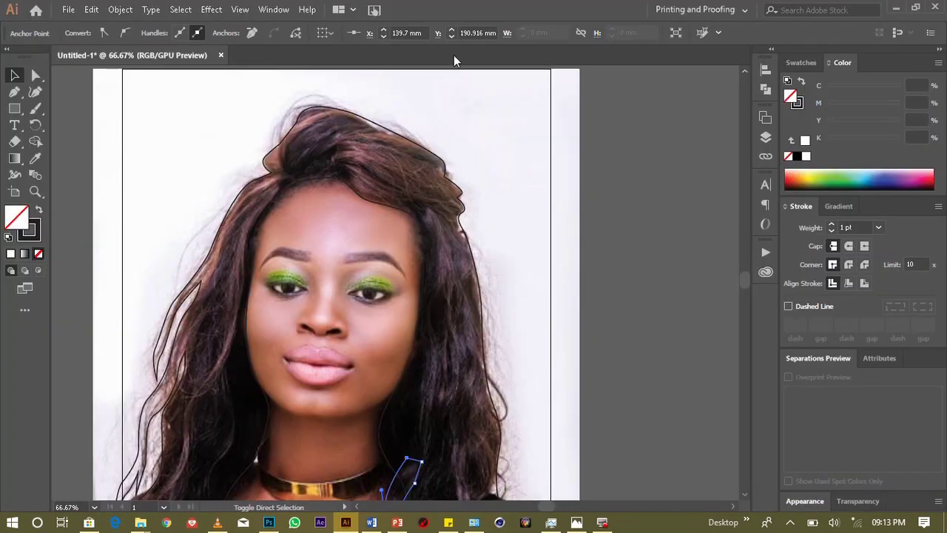
{"action": "left_click", "coordinate": [69, 10]}
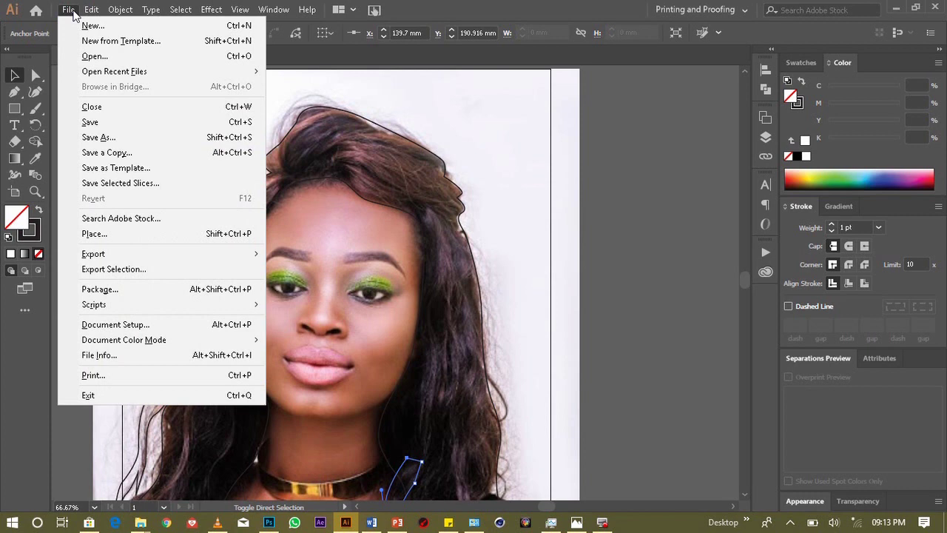
{"action": "left_click", "coordinate": [72, 13]}
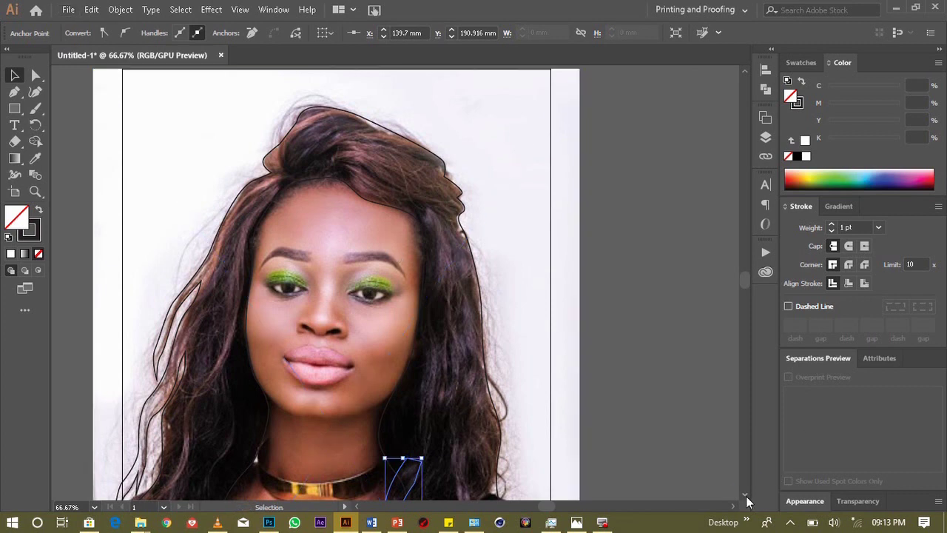
Step: Deselect the photo, centre the traced hair and face in view, and pick the Pen Tool
{"action": "left_click", "coordinate": [745, 496]}
{"action": "left_click", "coordinate": [520, 245]}
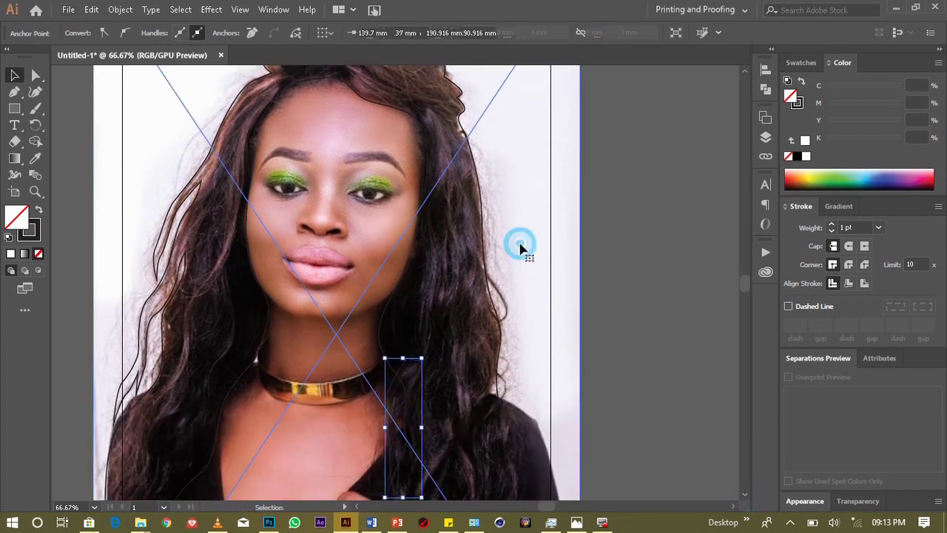
{"action": "key", "text": "ctrl+minus"}
{"action": "key", "text": "ctrl+minus"}
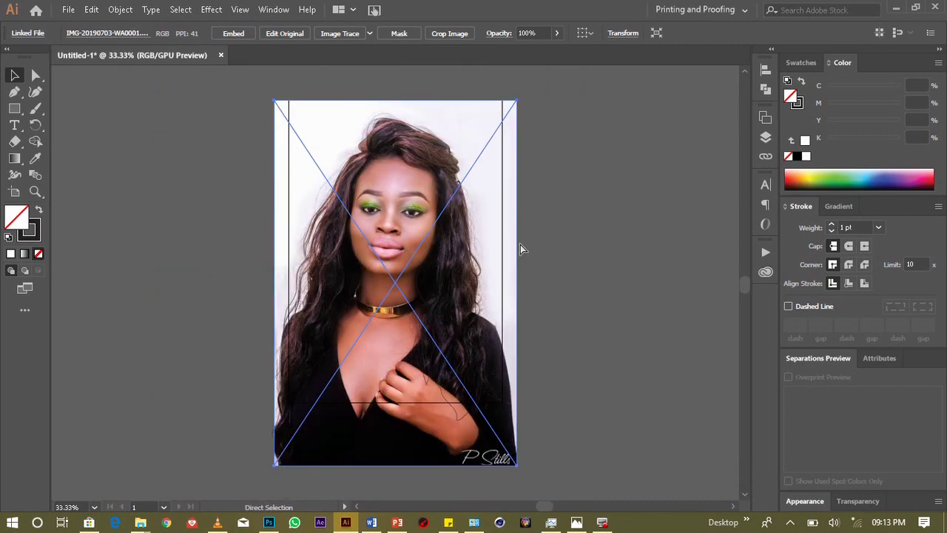
{"action": "key", "text": "ctrl+minus"}
{"action": "left_click", "coordinate": [215, 207]}
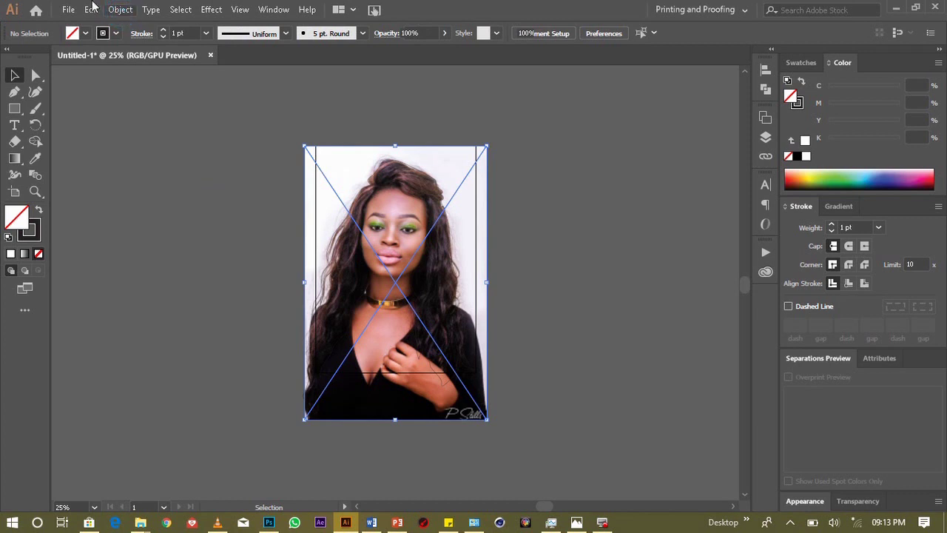
{"action": "left_click", "coordinate": [433, 89]}
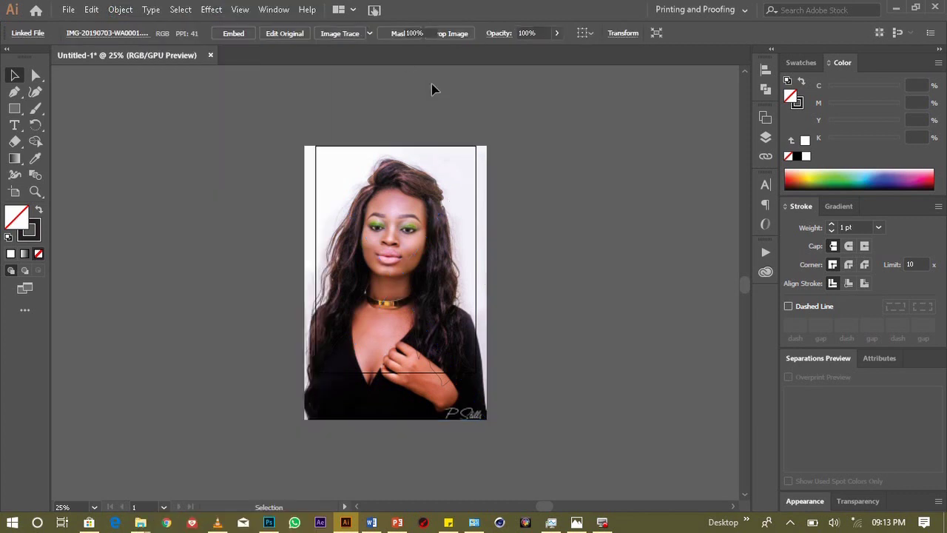
{"action": "key", "text": "ctrl+plus"}
{"action": "key", "text": "ctrl+plus"}
{"action": "key", "text": "ctrl+plus"}
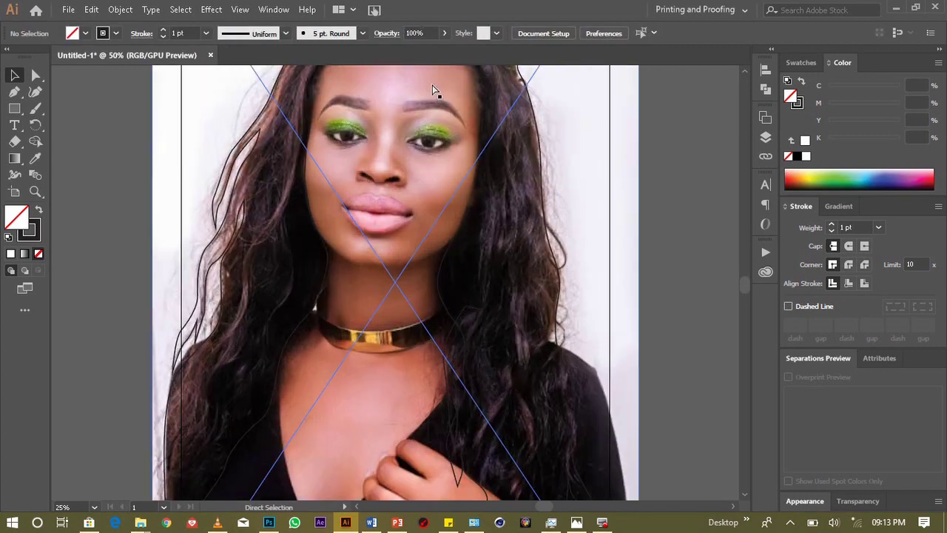
{"action": "scroll", "coordinate": [745, 75], "scroll_direction": "up", "scroll_amount": 1}
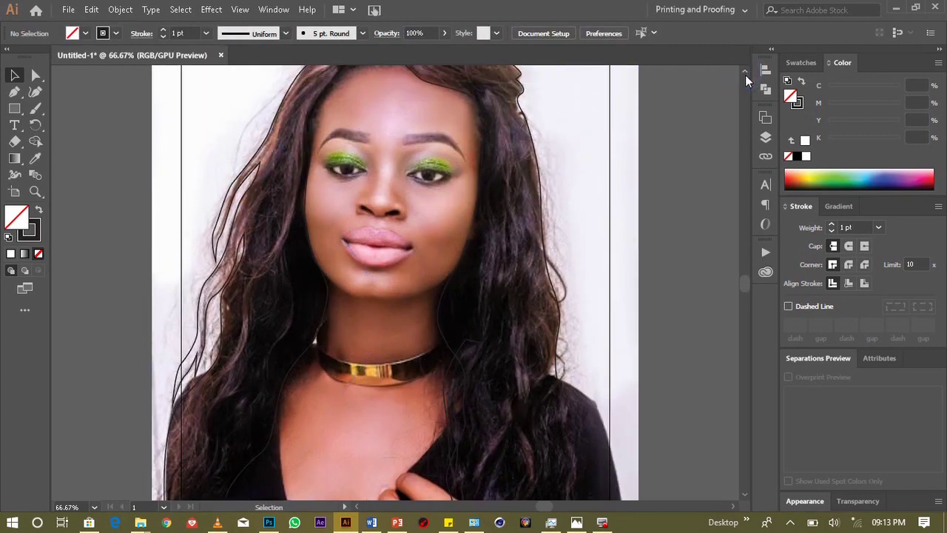
{"action": "scroll", "coordinate": [745, 75], "scroll_direction": "up", "scroll_amount": 3}
{"action": "left_click", "coordinate": [15, 91]}
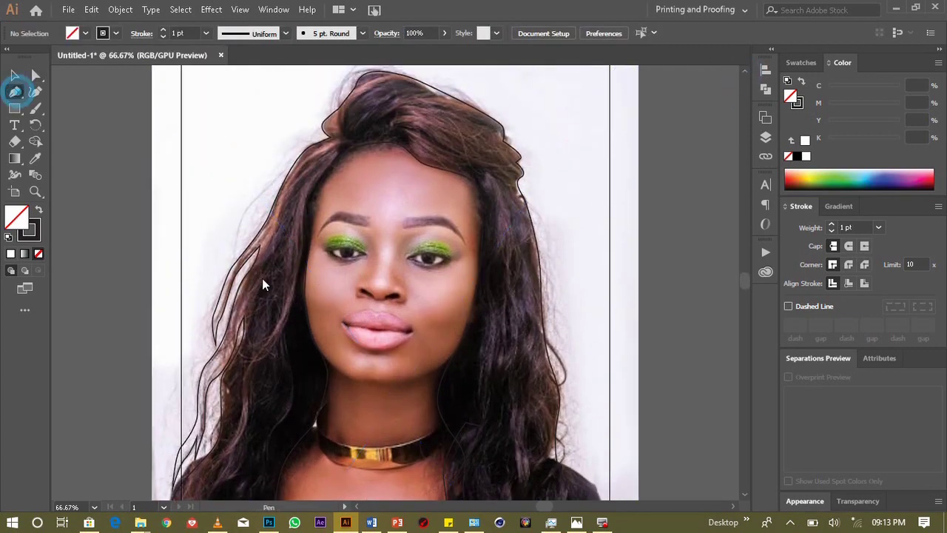
Step: Start the face outline on the left cheek and curve it around the chin and right jaw
{"action": "left_click", "coordinate": [303, 321]}
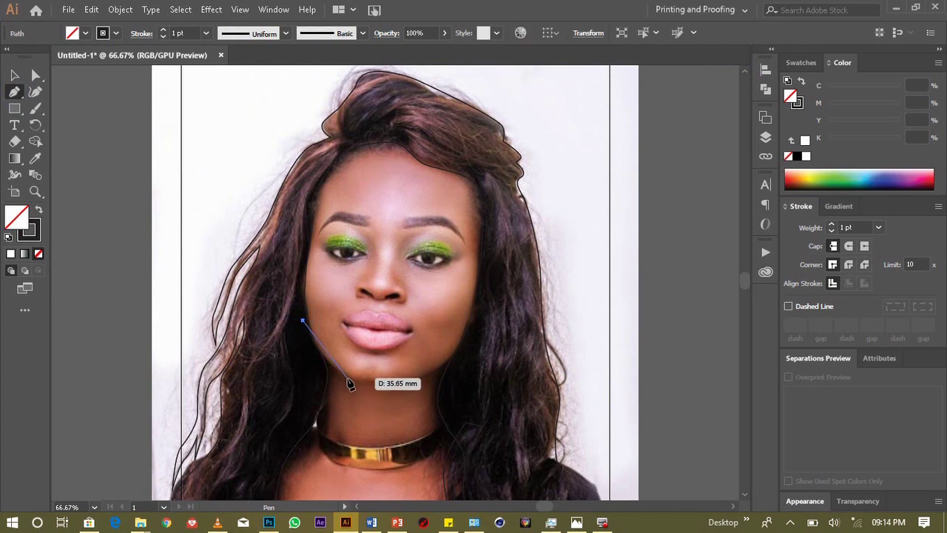
{"action": "mouse_move", "coordinate": [325, 373]}
{"action": "left_mouse_down"}
{"action": "mouse_move", "coordinate": [427, 382]}
{"action": "mouse_move", "coordinate": [417, 376]}
{"action": "mouse_move", "coordinate": [436, 375]}
{"action": "mouse_move", "coordinate": [477, 339]}
{"action": "left_mouse_up"}
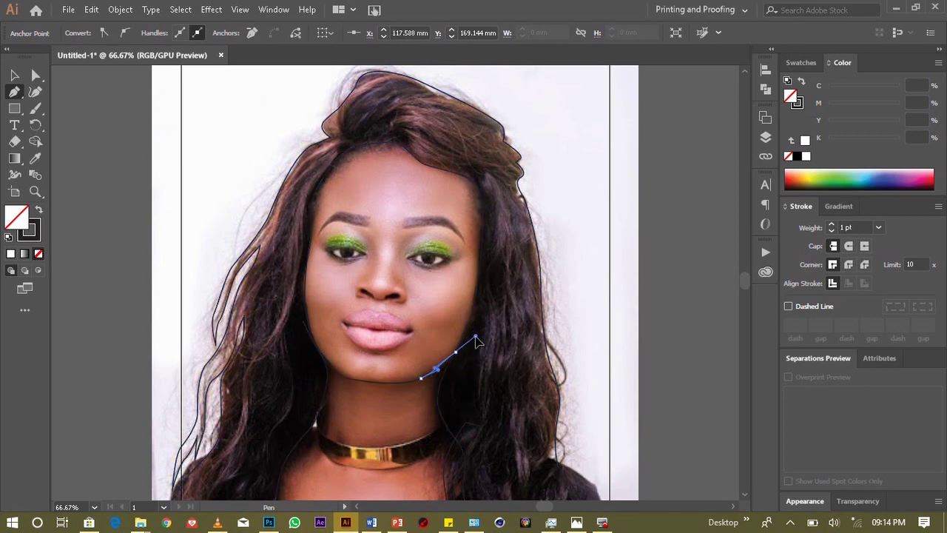
{"action": "left_click_drag", "start_coordinate": [475, 338], "coordinate": [464, 357]}
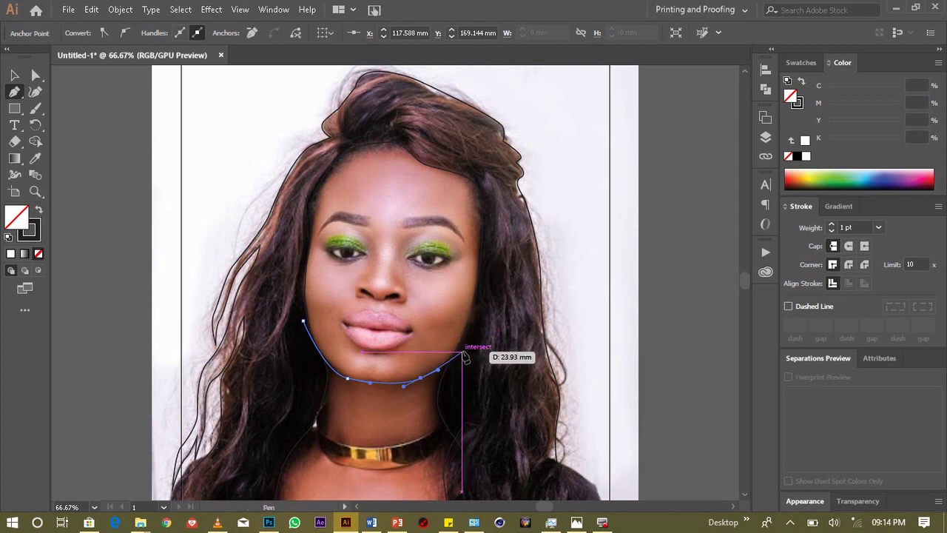
{"action": "left_click", "coordinate": [488, 272]}
{"action": "left_click", "coordinate": [492, 193]}
{"action": "left_click", "coordinate": [457, 156]}
Step: Run the outline across the top hairline, down the left cheek, and close it
{"action": "left_click", "coordinate": [381, 130]}
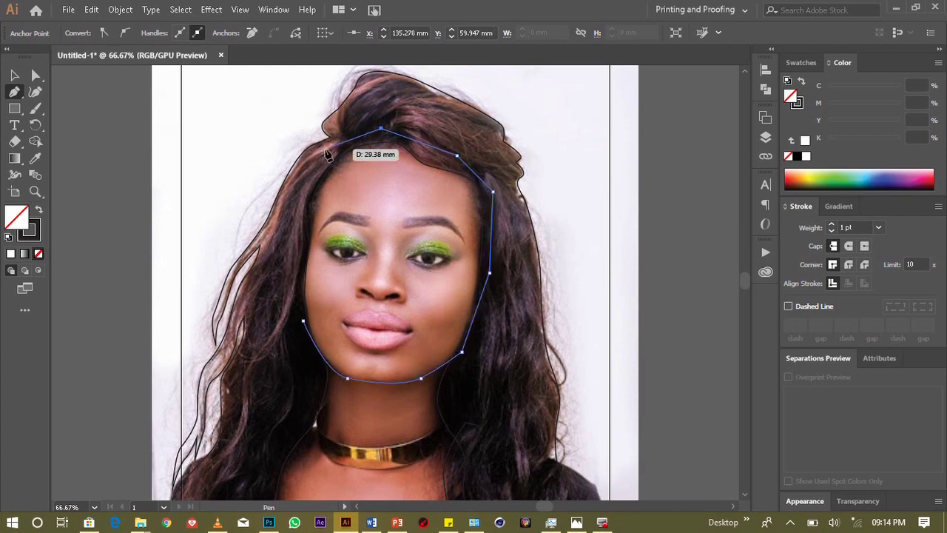
{"action": "left_click", "coordinate": [302, 191]}
{"action": "left_click", "coordinate": [287, 250]}
{"action": "left_click", "coordinate": [293, 297]}
{"action": "left_click", "coordinate": [302, 320]}
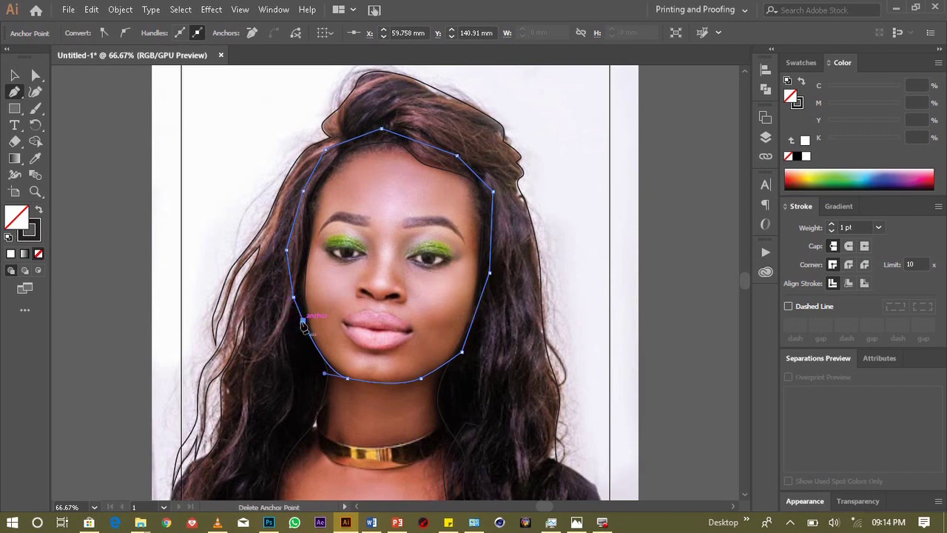
Step: Zoom in to inspect the face outline, fit the artboard, then zoom around the face
{"action": "left_click", "coordinate": [14, 75]}
{"action": "key", "text": "ctrl+plus"}
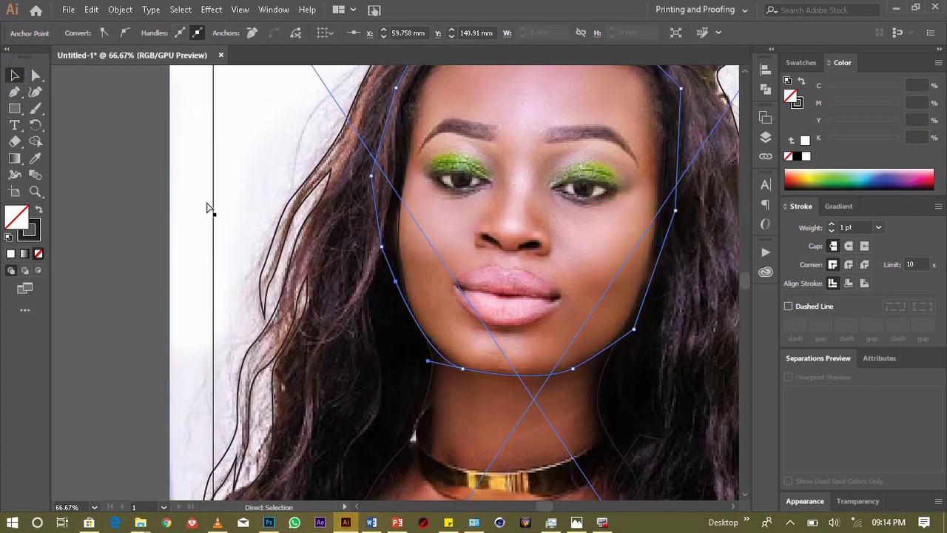
{"action": "key", "text": "ctrl+plus"}
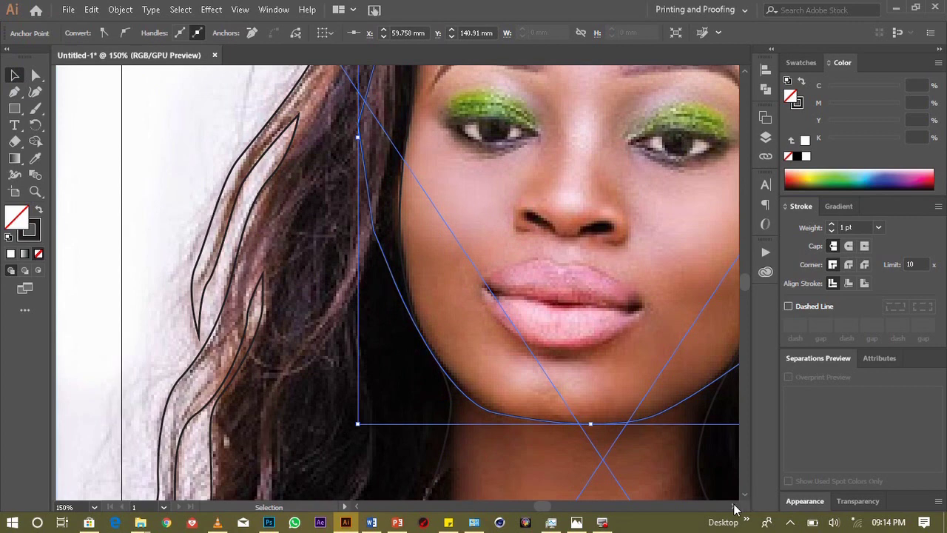
{"action": "left_click", "coordinate": [732, 506]}
{"action": "key", "text": "ctrl+0"}
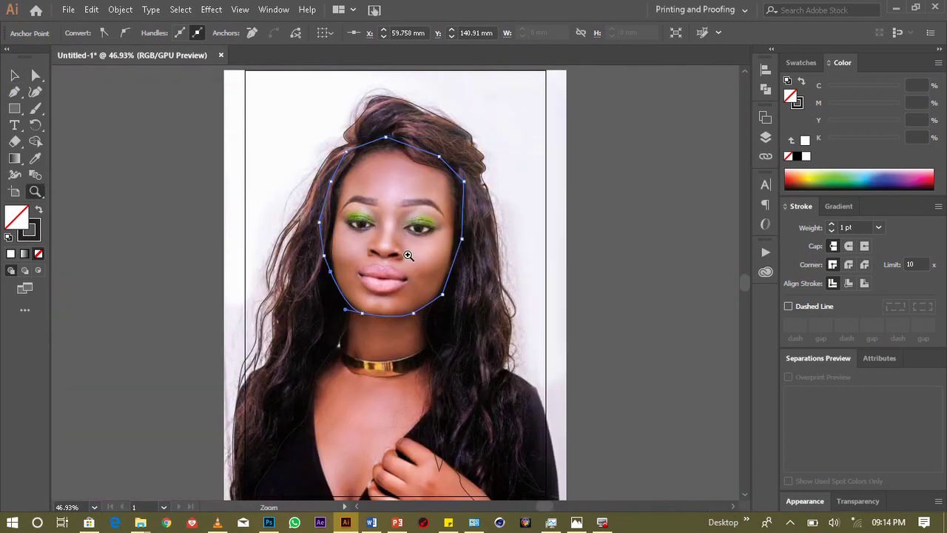
{"action": "left_click_drag", "start_coordinate": [332, 166], "coordinate": [501, 195]}
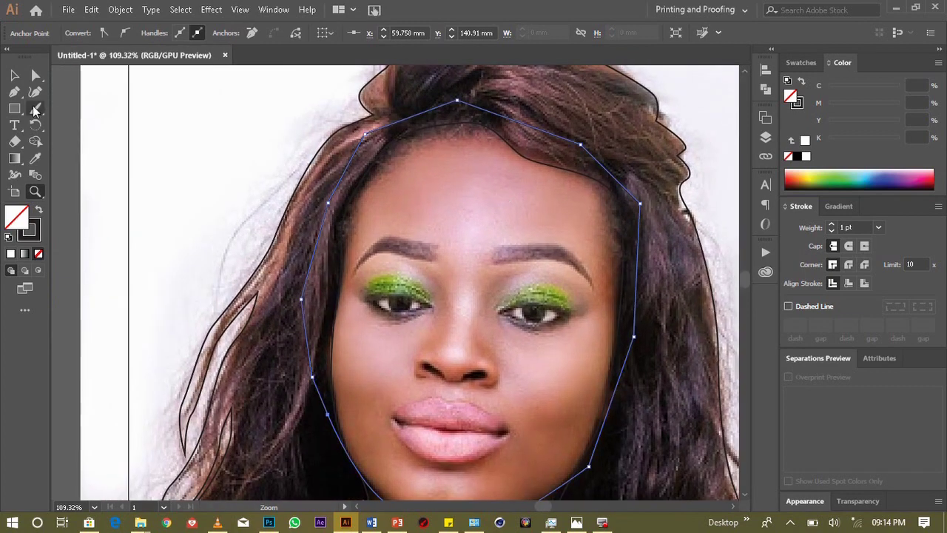
Step: Zoom to 200% and pen-trace the right-hand eye as a closed almond path, undoing a stray segment
{"action": "left_click", "coordinate": [14, 92]}
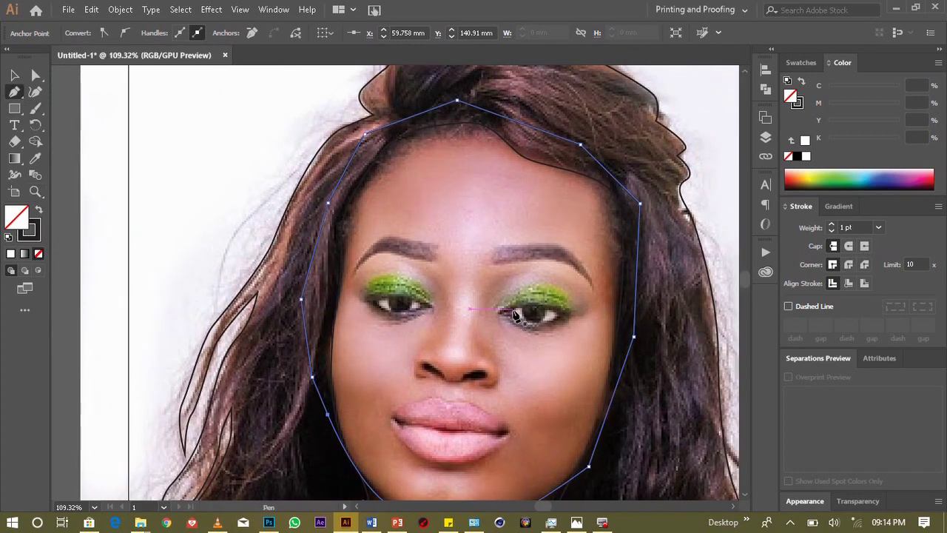
{"action": "key", "text": "ctrl+plus"}
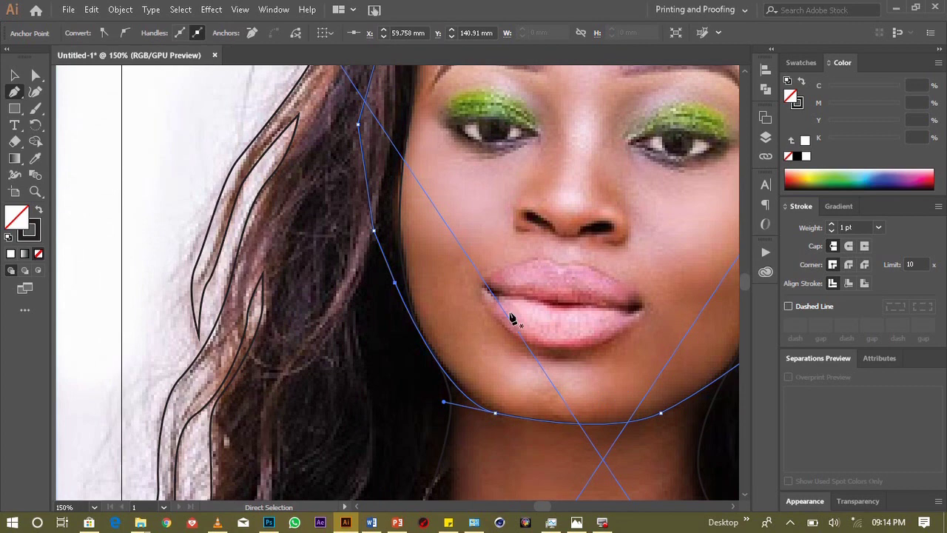
{"action": "scroll", "coordinate": [732, 506], "scroll_direction": "right", "scroll_amount": 5}
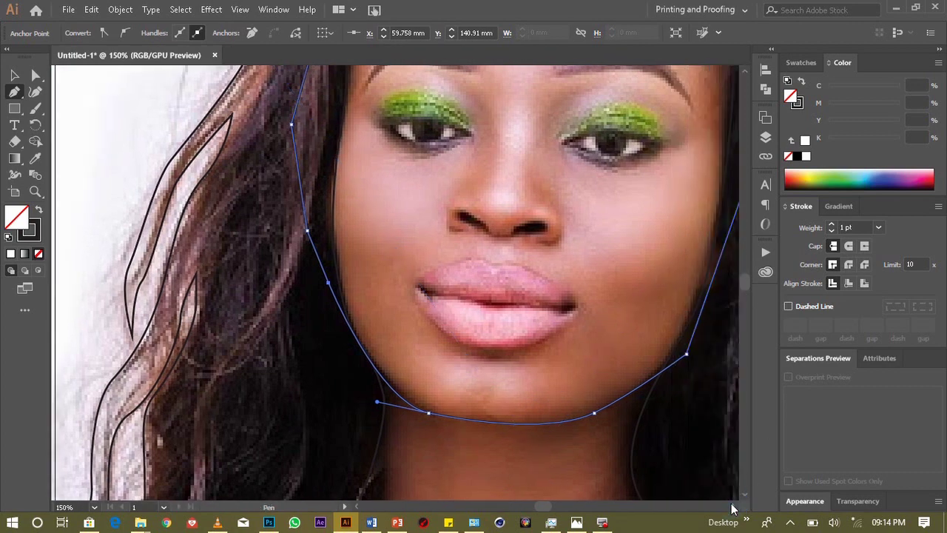
{"action": "mouse_move", "coordinate": [503, 141]}
{"action": "left_mouse_down"}
{"action": "mouse_move", "coordinate": [550, 136]}
{"action": "mouse_move", "coordinate": [584, 153]}
{"action": "left_mouse_up"}
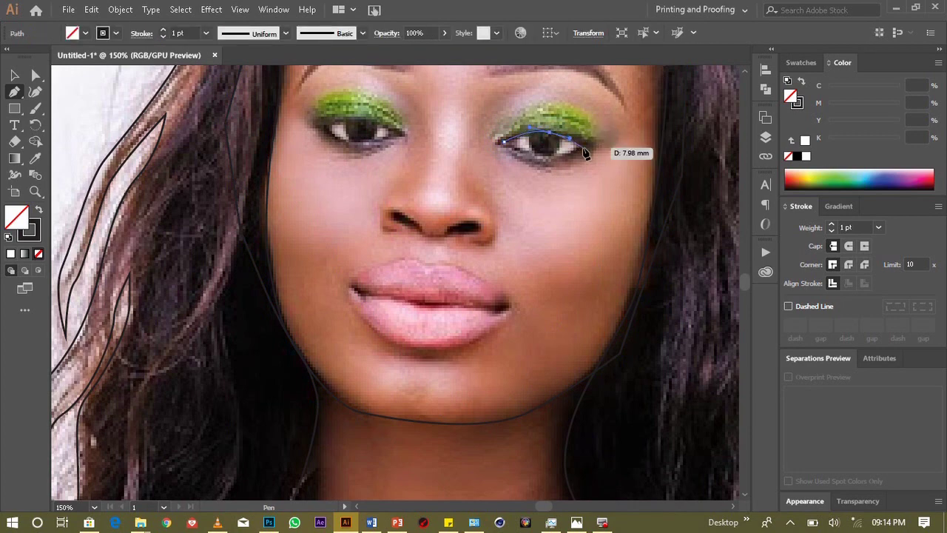
{"action": "key", "text": "ctrl+plus"}
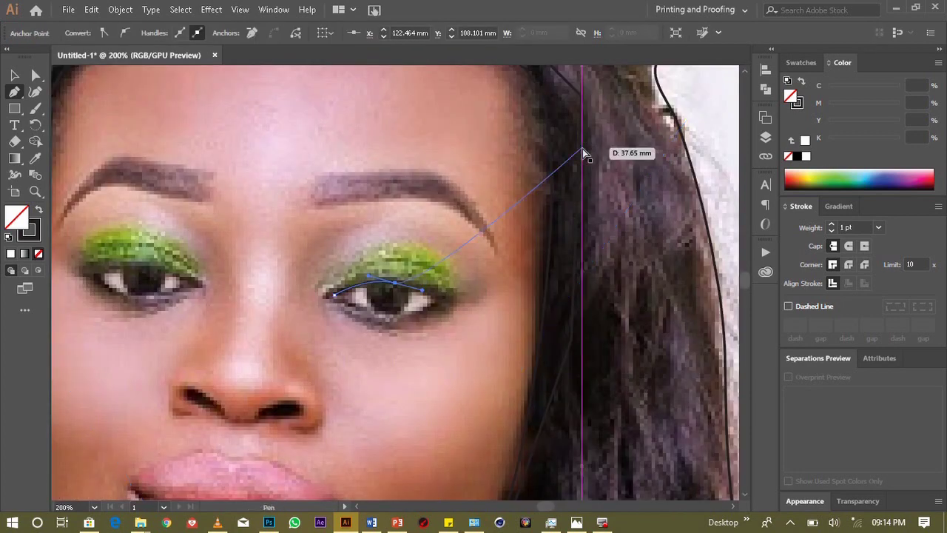
{"action": "key", "text": "ctrl+z"}
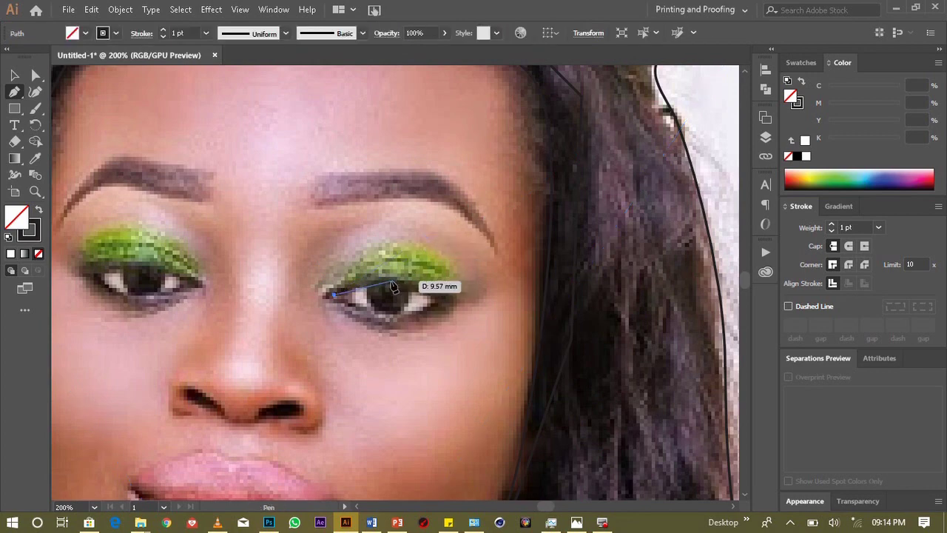
{"action": "mouse_move", "coordinate": [391, 282]}
{"action": "left_mouse_down"}
{"action": "mouse_move", "coordinate": [416, 289]}
{"action": "mouse_move", "coordinate": [397, 333]}
{"action": "mouse_move", "coordinate": [358, 314]}
{"action": "left_mouse_up"}
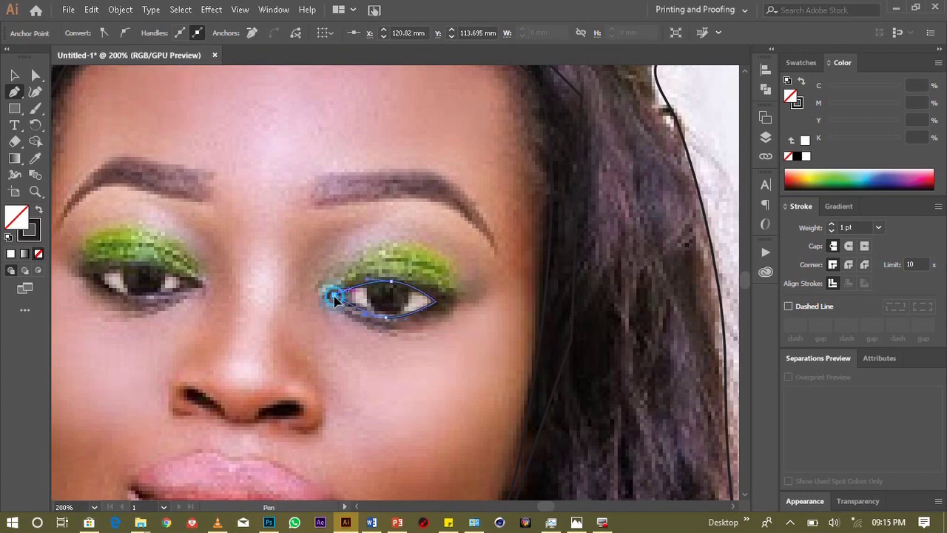
{"action": "left_click", "coordinate": [334, 295]}
{"action": "left_click", "coordinate": [94, 275]}
Step: Close the left eye's pen outline and nudge its corner anchor with Direct Selection
{"action": "left_click_drag", "start_coordinate": [148, 270], "coordinate": [164, 278]}
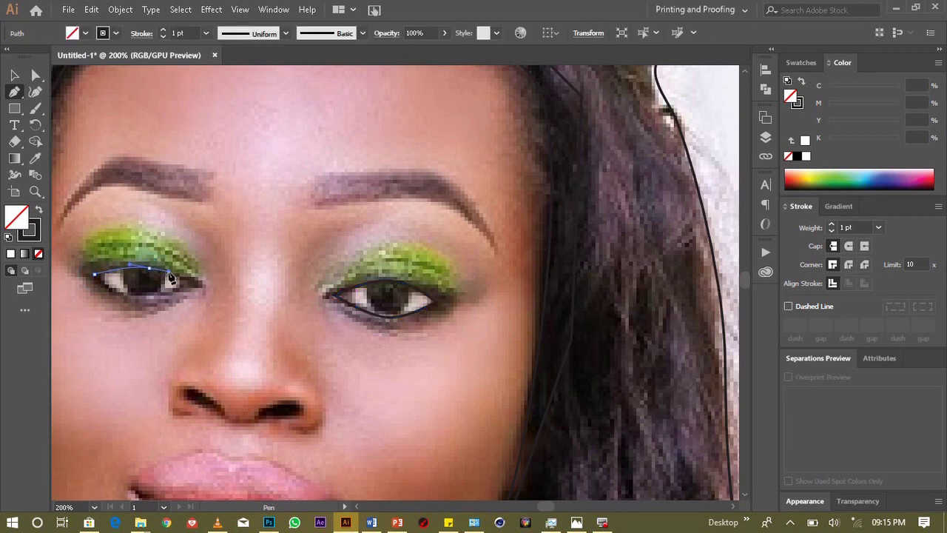
{"action": "left_click", "coordinate": [187, 281]}
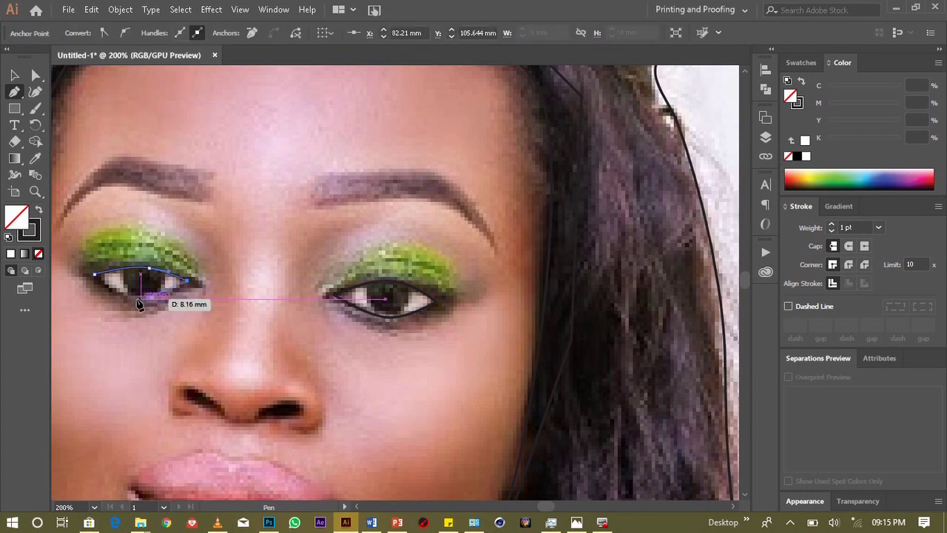
{"action": "left_click", "coordinate": [139, 299]}
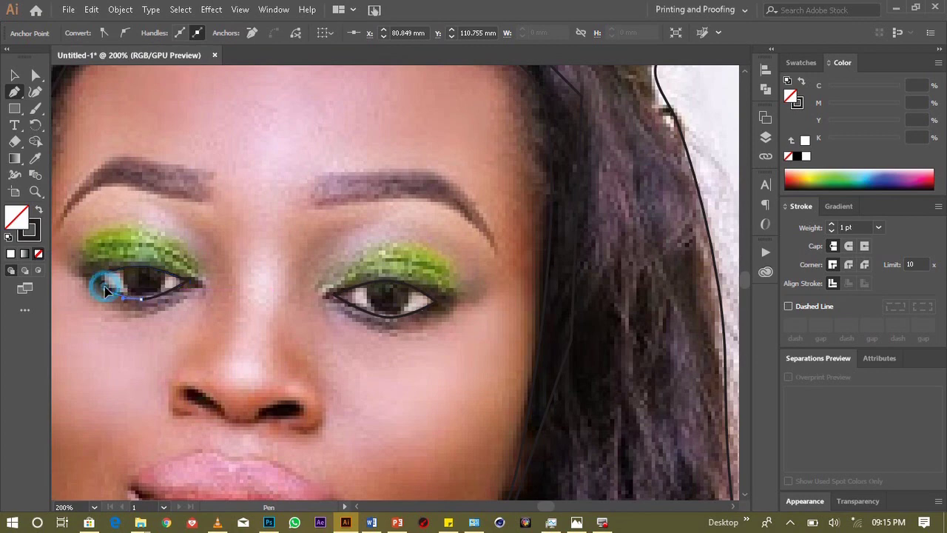
{"action": "left_click_drag", "start_coordinate": [100, 286], "coordinate": [122, 278]}
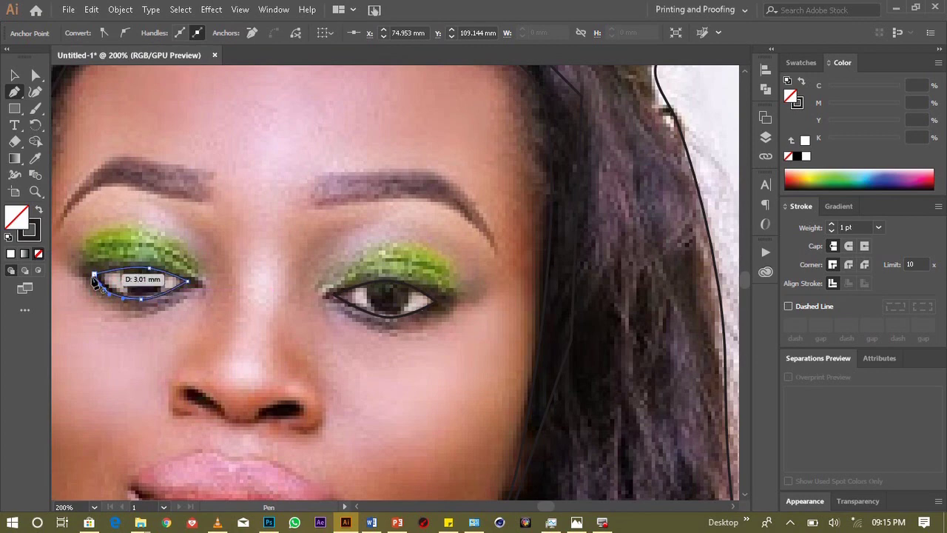
{"action": "left_click", "coordinate": [35, 75]}
{"action": "left_click_drag", "start_coordinate": [95, 276], "coordinate": [87, 276]}
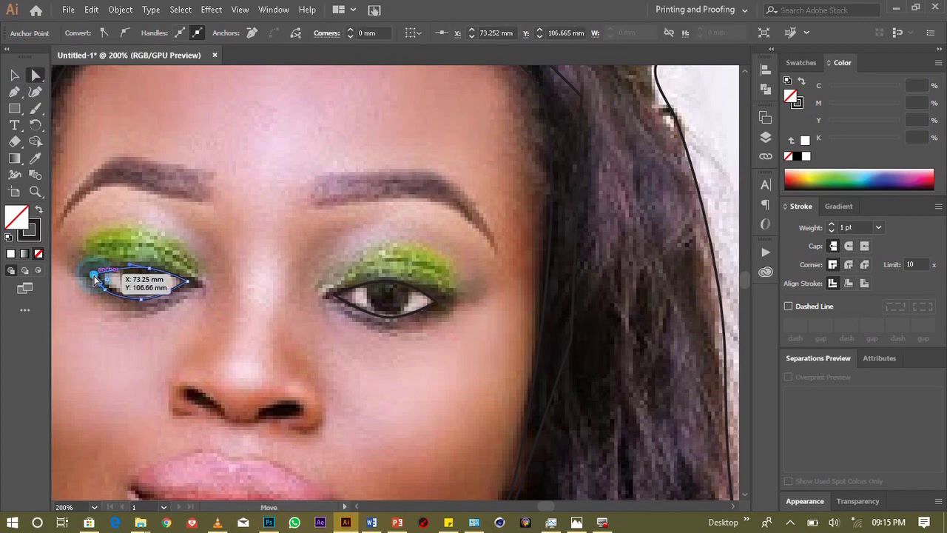
{"action": "left_click_drag", "start_coordinate": [87, 276], "coordinate": [90, 274]}
{"action": "left_click", "coordinate": [246, 212]}
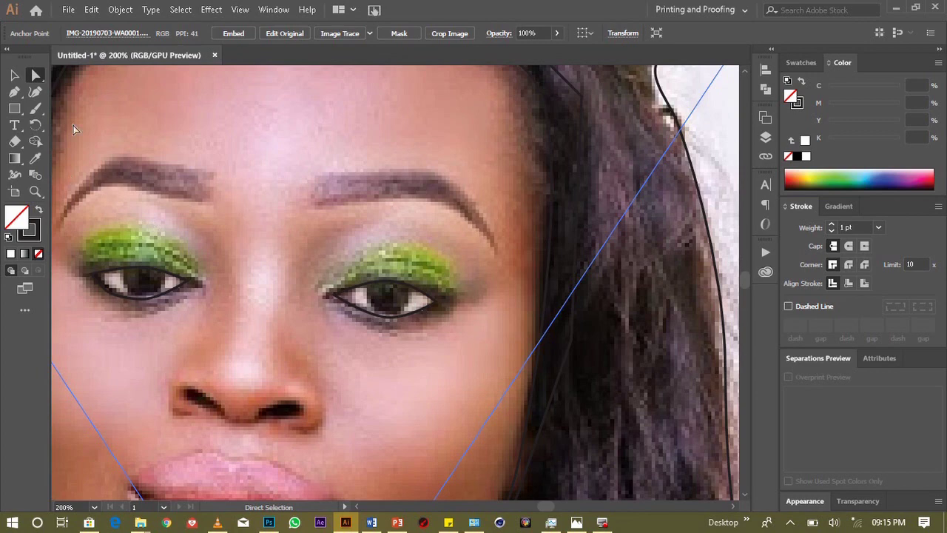
Step: Pen a wider lower-lid path around the right eye and add a curve handle at its inner corner
{"action": "left_click", "coordinate": [14, 91]}
{"action": "left_click", "coordinate": [334, 297]}
{"action": "left_click", "coordinate": [382, 329]}
{"action": "left_click_drag", "start_coordinate": [382, 329], "coordinate": [411, 333]}
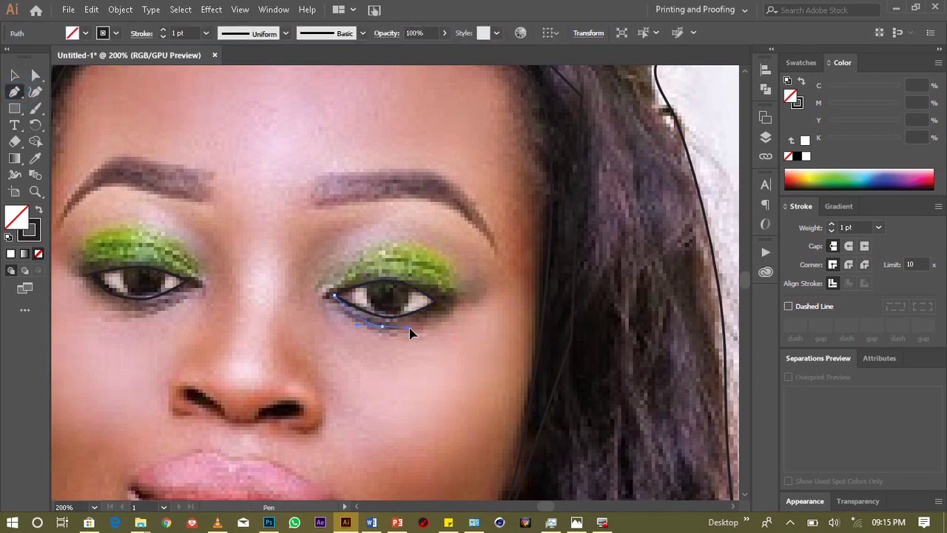
{"action": "left_click", "coordinate": [460, 310]}
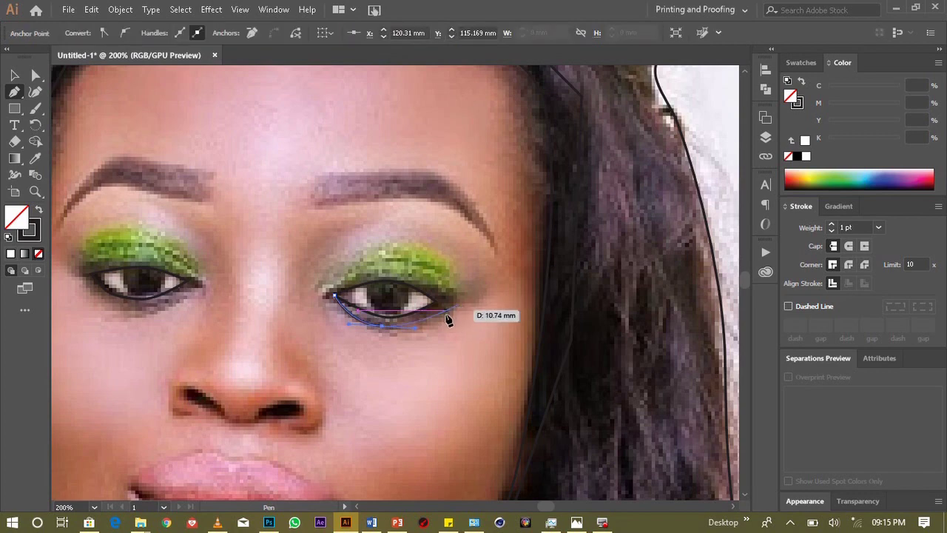
{"action": "mouse_move", "coordinate": [452, 316]}
{"action": "left_mouse_down"}
{"action": "mouse_move", "coordinate": [413, 279]}
{"action": "mouse_move", "coordinate": [381, 275]}
{"action": "mouse_move", "coordinate": [326, 294]}
{"action": "left_mouse_up"}
{"action": "left_click", "coordinate": [37, 77]}
{"action": "left_click", "coordinate": [331, 298]}
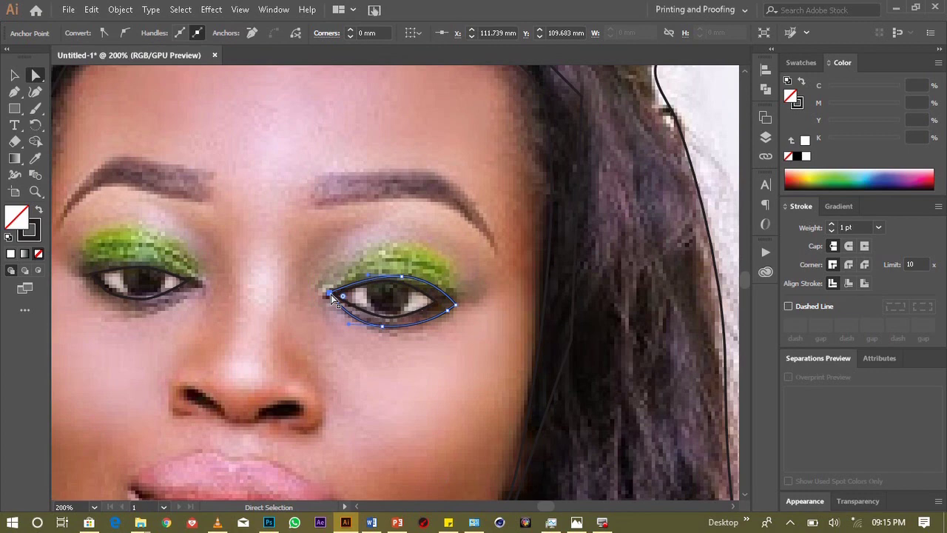
{"action": "left_click", "coordinate": [14, 91]}
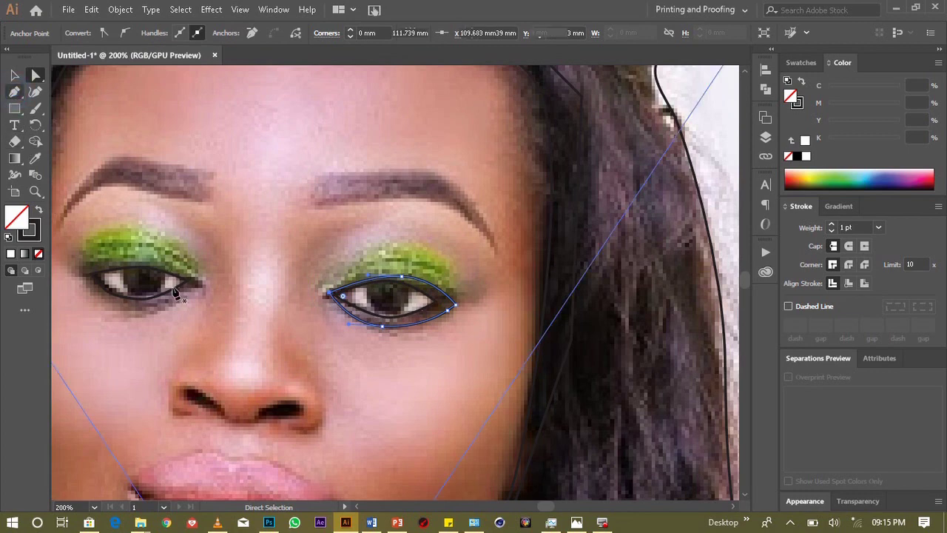
{"action": "left_click", "coordinate": [75, 271]}
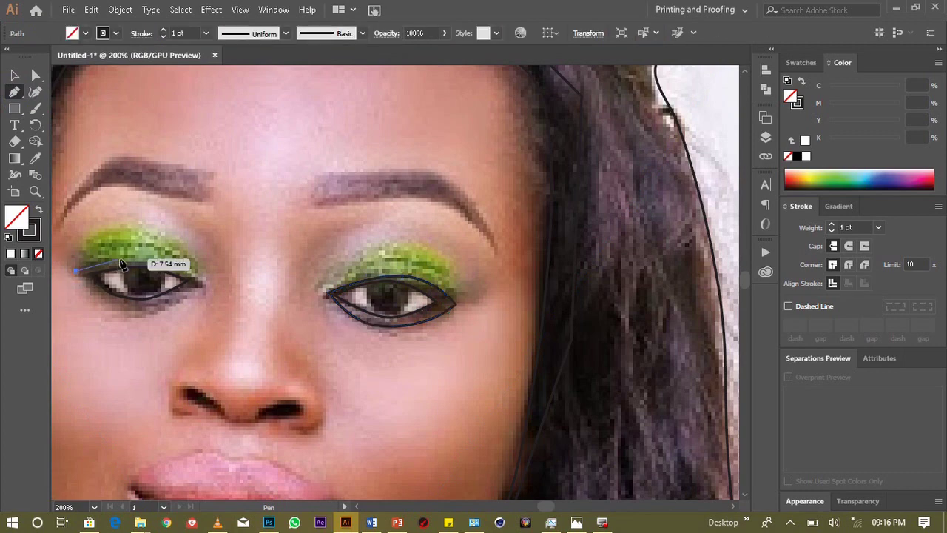
Step: Trace the left eye's lids with curved anchors, close the wider almond outline, and switch to Selection (V)
{"action": "left_click_drag", "start_coordinate": [128, 264], "coordinate": [204, 286]}
{"action": "left_click", "coordinate": [201, 282]}
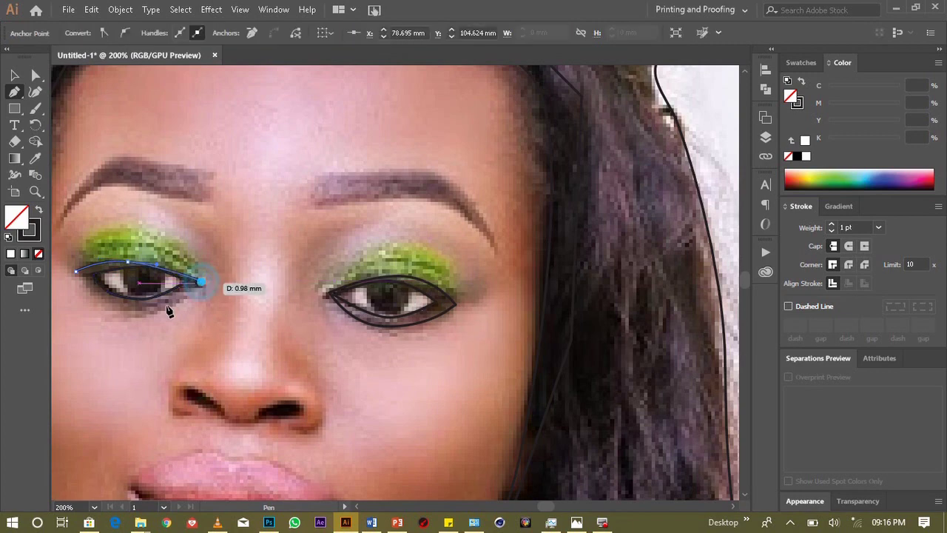
{"action": "left_click_drag", "start_coordinate": [153, 311], "coordinate": [124, 320]}
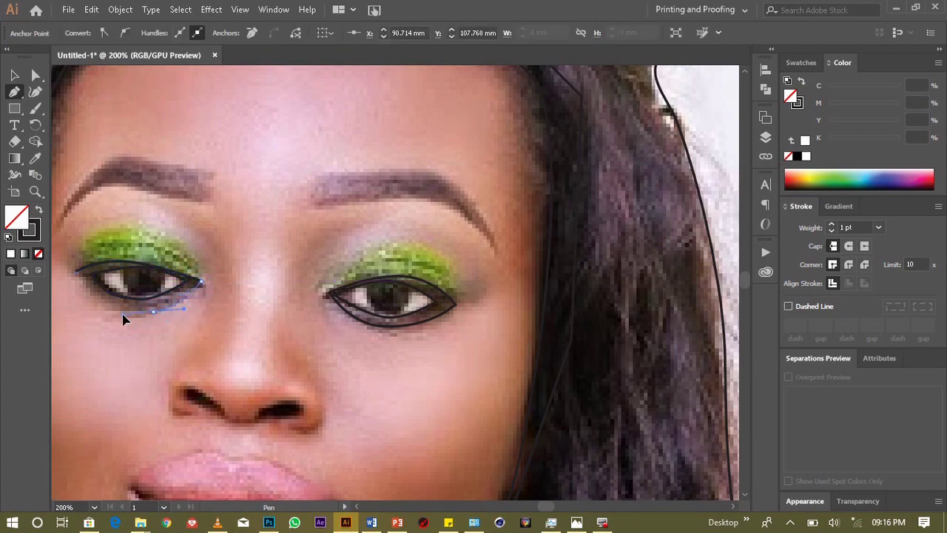
{"action": "left_click_drag", "start_coordinate": [96, 297], "coordinate": [86, 291]}
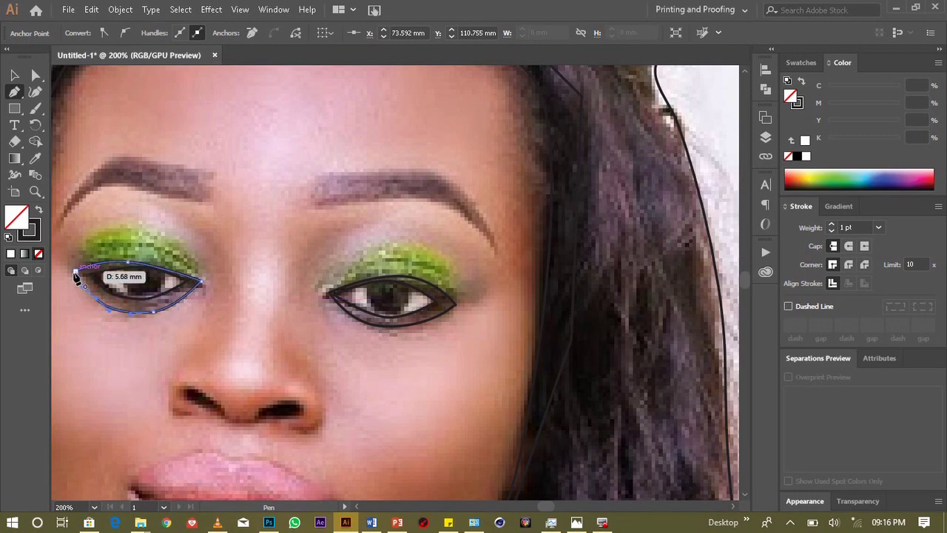
{"action": "left_click", "coordinate": [75, 276]}
{"action": "left_click", "coordinate": [14, 75]}
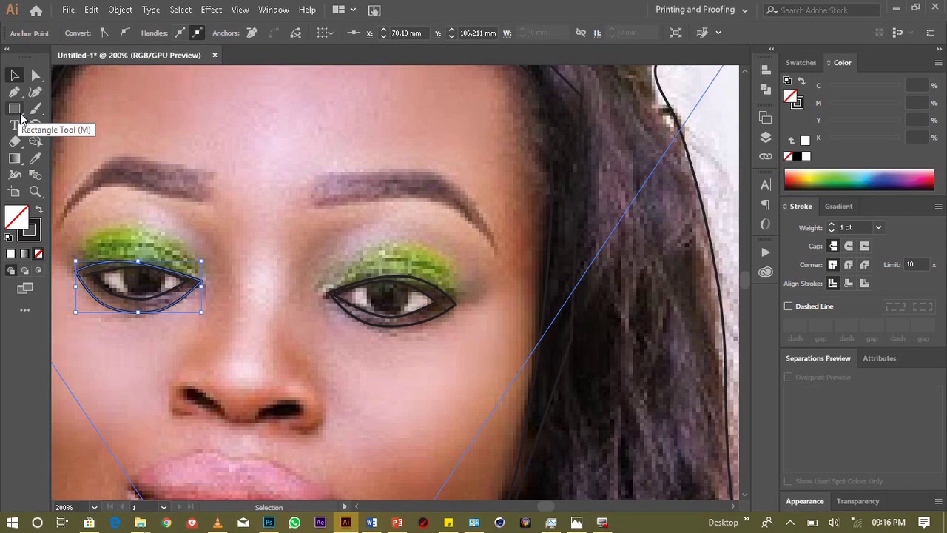
Step: Scroll the Sticky Notes tutorial and highlight the sentence about choosing the Ellipse tool
{"action": "left_click", "coordinate": [576, 522]}
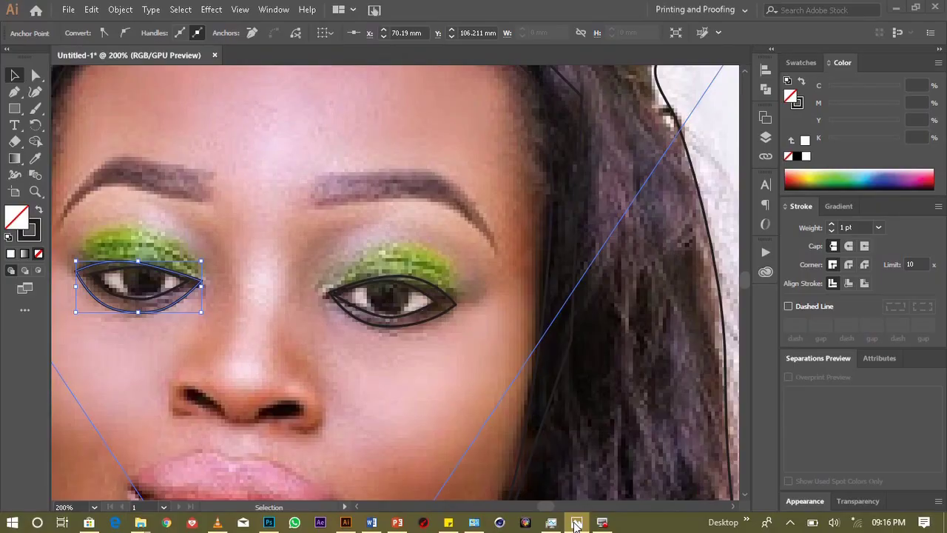
{"action": "left_click", "coordinate": [448, 522]}
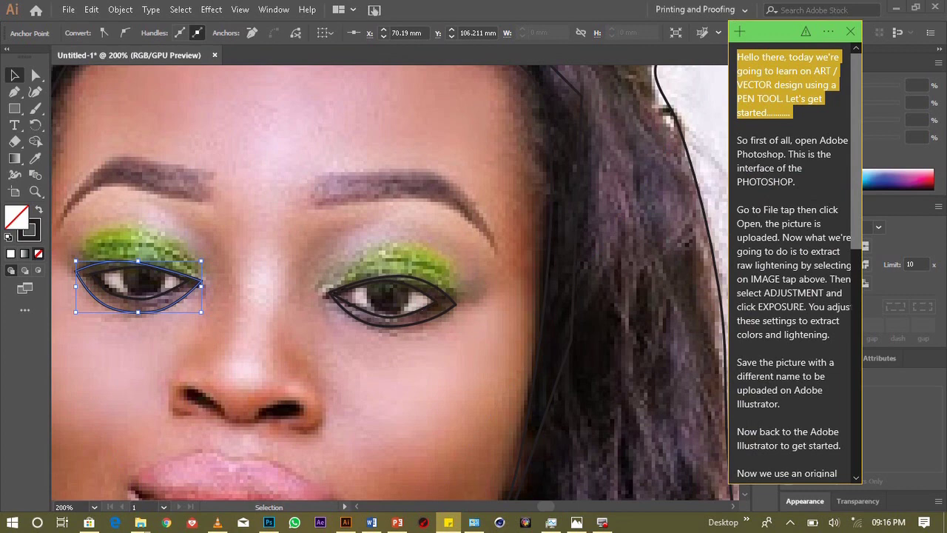
{"action": "scroll", "coordinate": [856, 214], "scroll_direction": "down", "scroll_amount": 3}
{"action": "scroll", "coordinate": [856, 213], "scroll_direction": "down", "scroll_amount": 2}
{"action": "scroll", "coordinate": [856, 214], "scroll_direction": "down", "scroll_amount": 1}
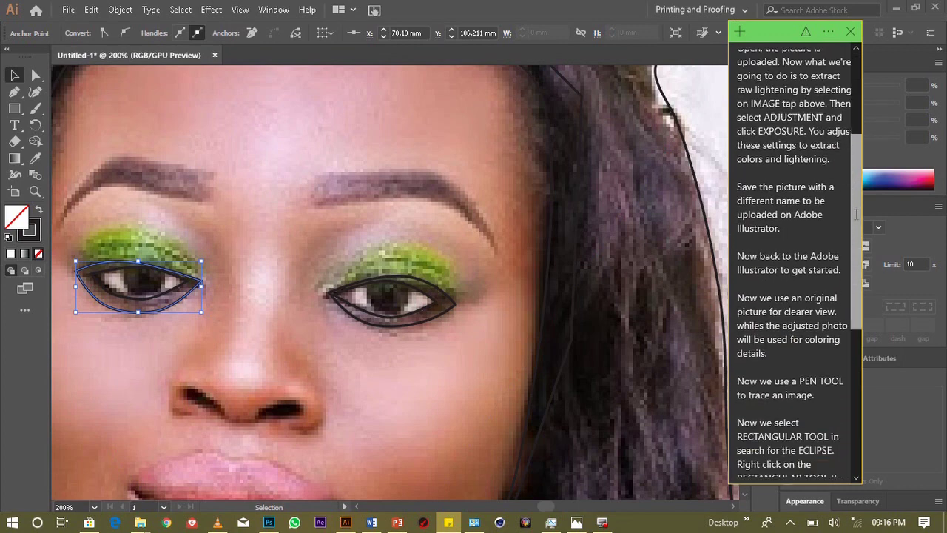
{"action": "scroll", "coordinate": [856, 213], "scroll_direction": "down", "scroll_amount": 2}
{"action": "scroll", "coordinate": [856, 213], "scroll_direction": "down", "scroll_amount": 2}
{"action": "scroll", "coordinate": [856, 213], "scroll_direction": "down", "scroll_amount": 2}
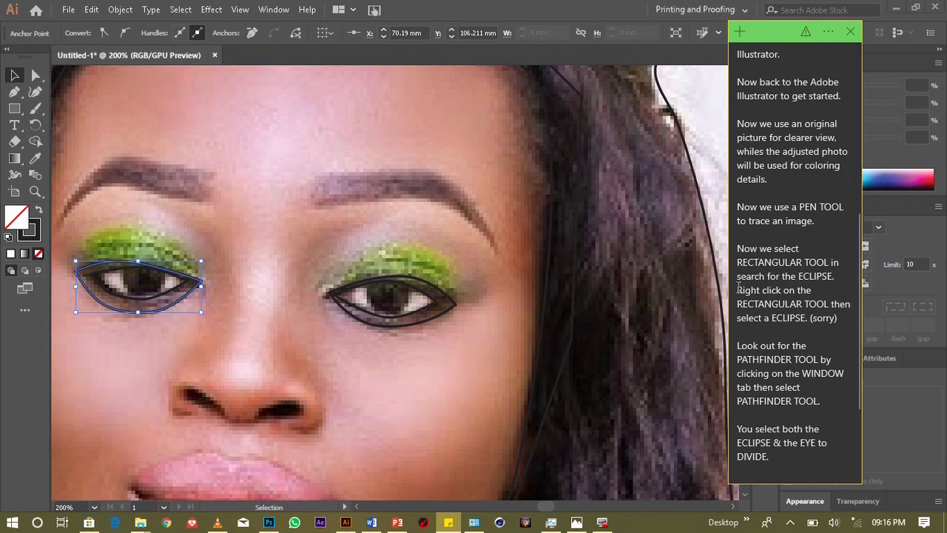
{"action": "left_click_drag", "start_coordinate": [738, 289], "coordinate": [839, 327]}
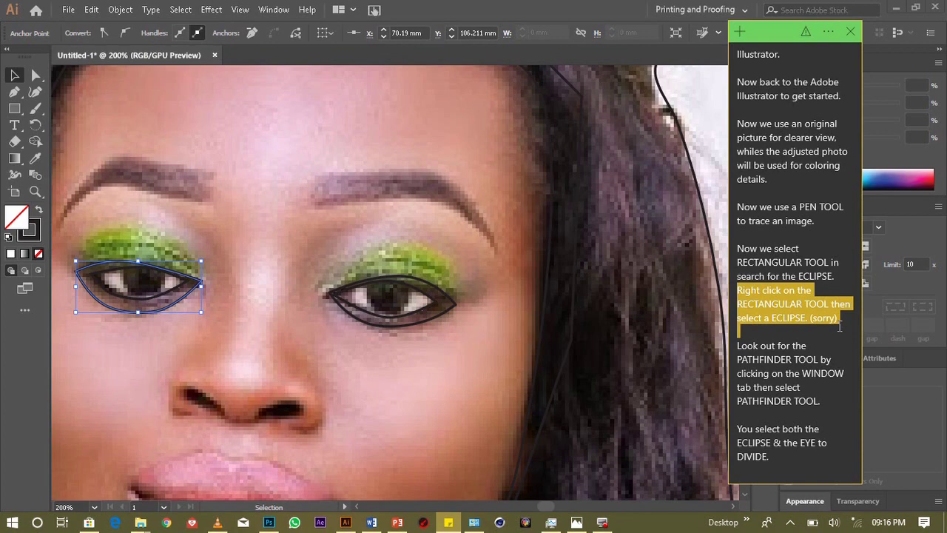
{"action": "double_click", "coordinate": [814, 276]}
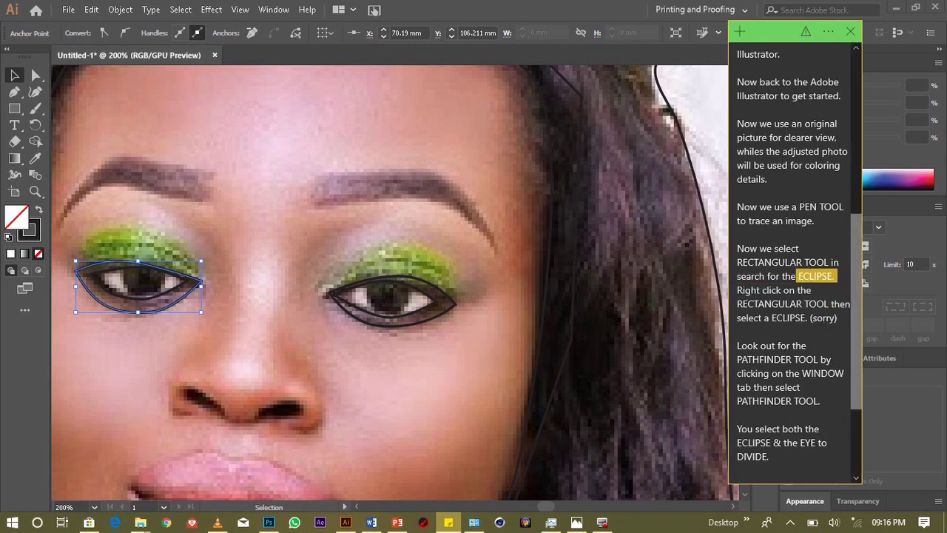
{"action": "left_click_drag", "start_coordinate": [859, 295], "coordinate": [854, 167]}
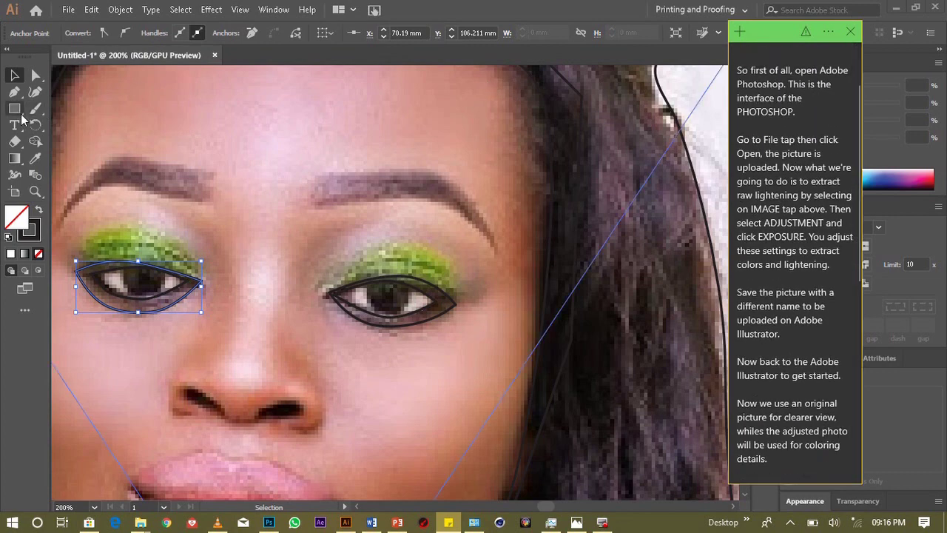
{"action": "left_click", "coordinate": [20, 116]}
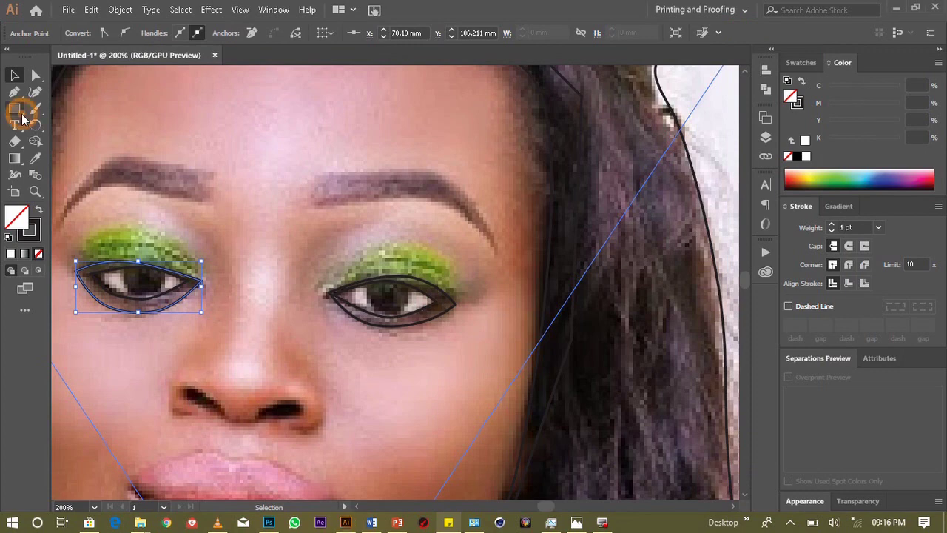
Step: Draw an unfilled circle with the Ellipse Tool over the right eye's iris
{"action": "left_click", "coordinate": [48, 124]}
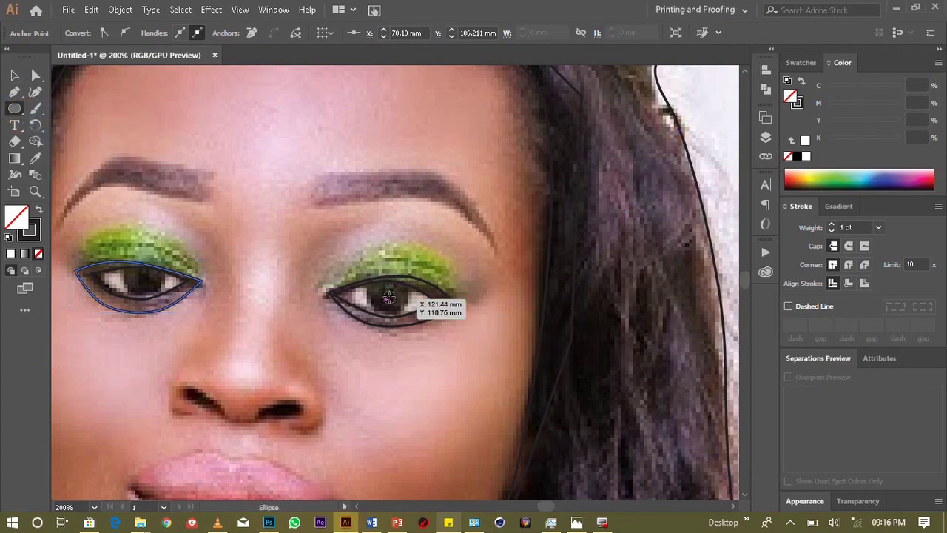
{"action": "left_click_drag", "start_coordinate": [388, 298], "coordinate": [411, 316]}
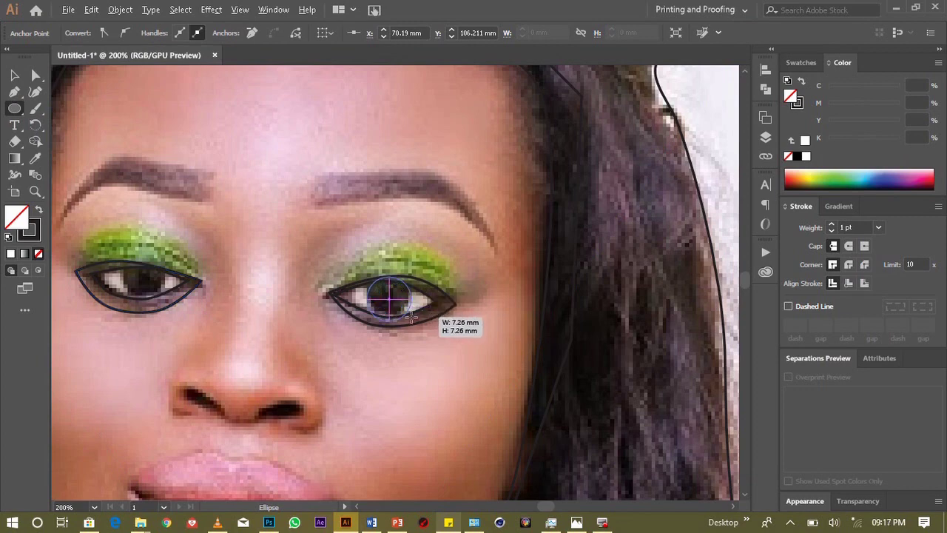
{"action": "left_click_drag", "start_coordinate": [411, 317], "coordinate": [412, 317]}
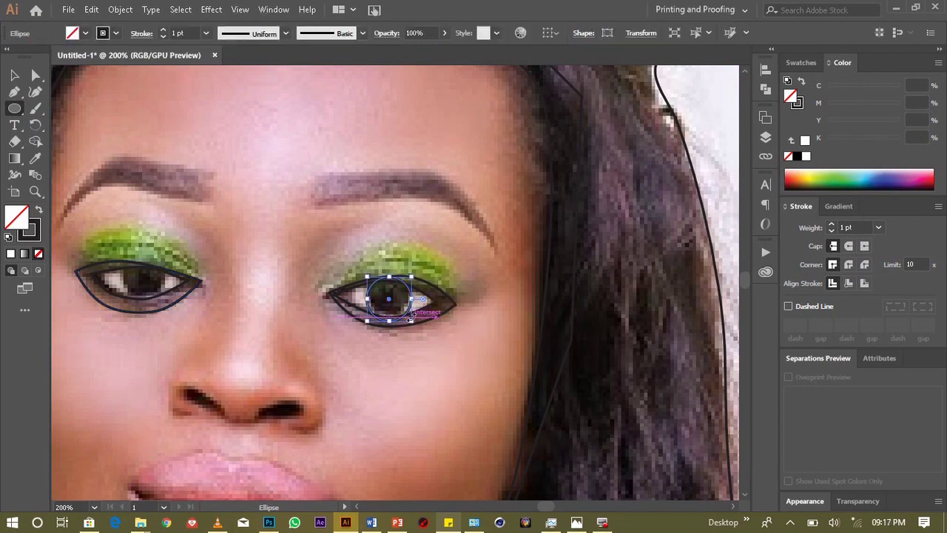
{"action": "key", "text": "Up"}
{"action": "key", "text": "Up"}
{"action": "key", "text": "Up"}
{"action": "key", "text": "Up"}
{"action": "key", "text": "Up"}
{"action": "key", "text": "Up"}
{"action": "key", "text": "Down"}
{"action": "key", "text": "Down"}
{"action": "key", "text": "Down"}
{"action": "key", "text": "Down"}
{"action": "key", "text": "Down"}
{"action": "key", "text": "Down"}
{"action": "key", "text": "Down"}
{"action": "key", "text": "Down"}
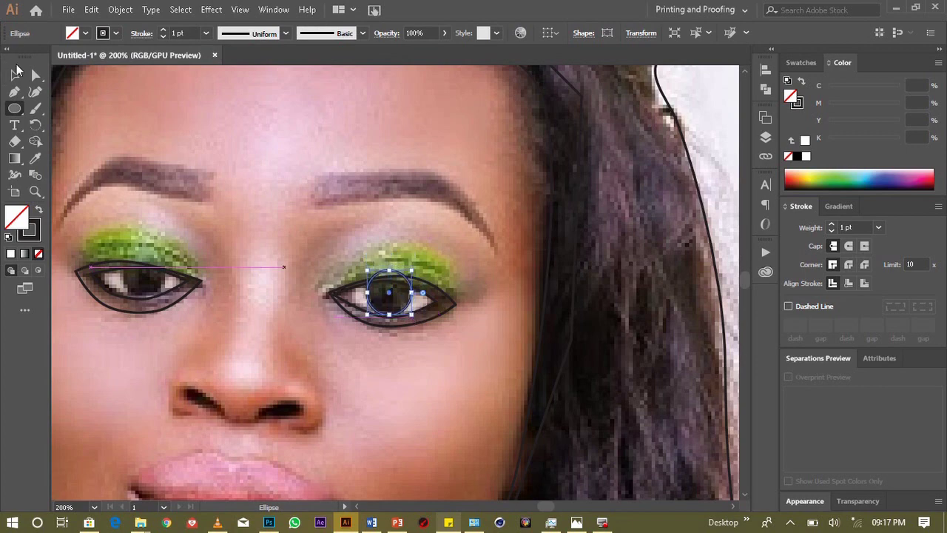
Step: Alt-drag a copy of the iris circle onto the left eye and nudge it into place
{"action": "left_click", "coordinate": [14, 74]}
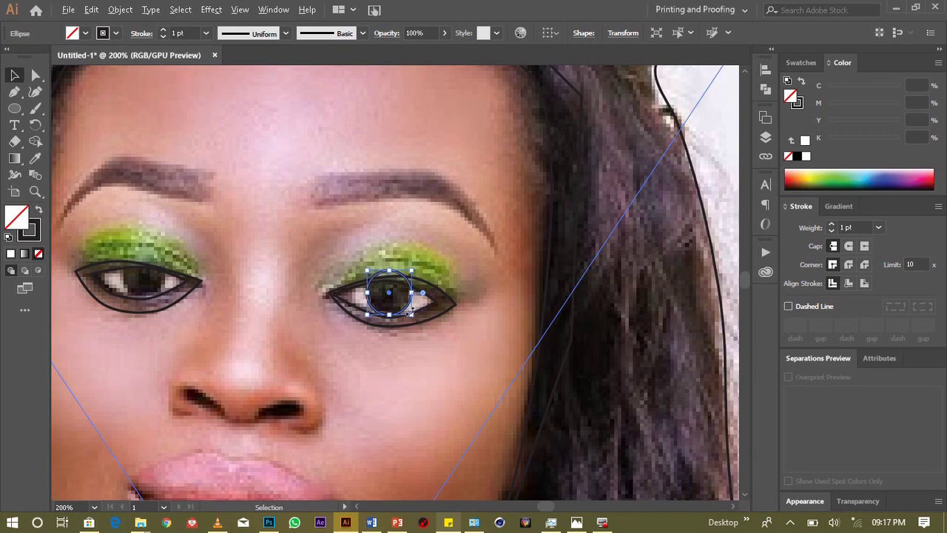
{"action": "left_click_drag", "start_coordinate": [407, 311], "coordinate": [161, 292]}
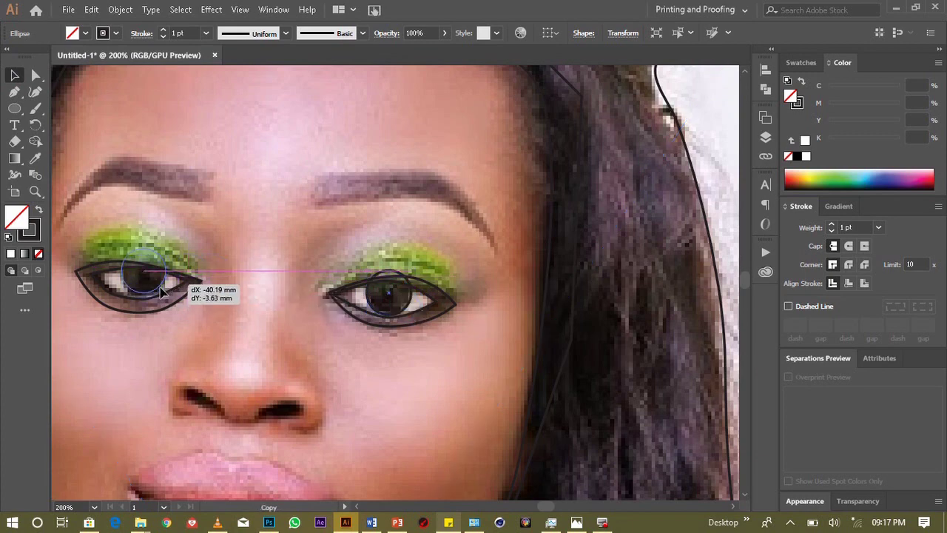
{"action": "left_click_drag", "start_coordinate": [162, 291], "coordinate": [164, 292]}
{"action": "key", "text": "Down"}
{"action": "key", "text": "Down"}
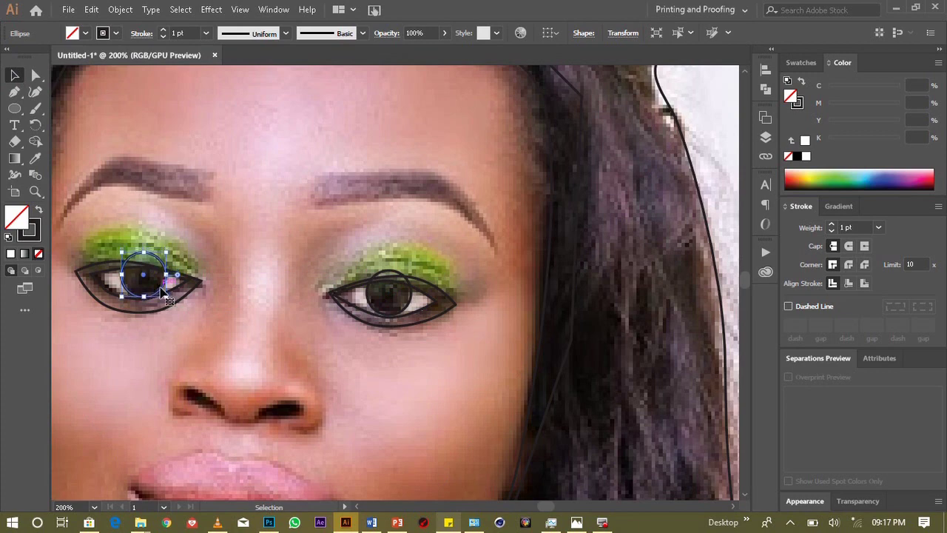
{"action": "left_click", "coordinate": [14, 91]}
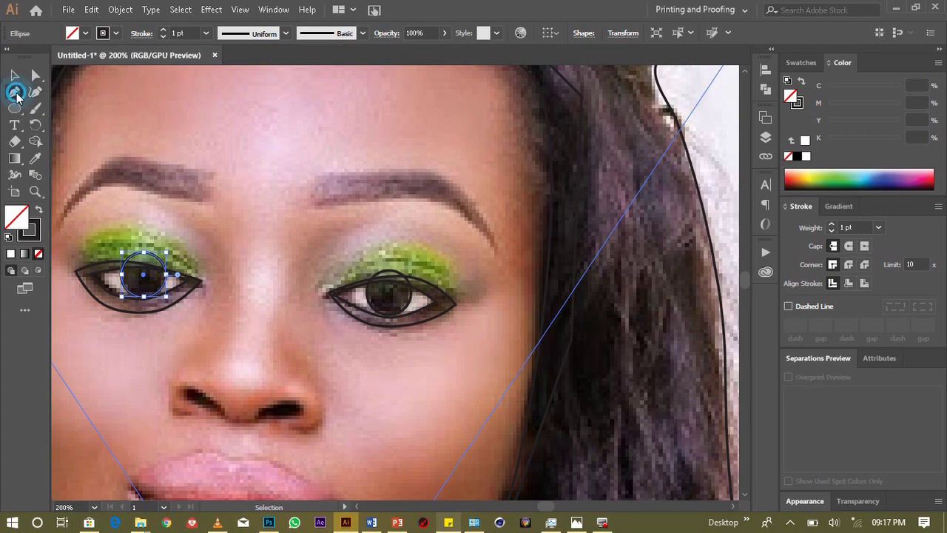
Step: Pen-trace the right eyebrow's top and bottom edges into a closed outline, then pan left
{"action": "left_click", "coordinate": [494, 245]}
{"action": "left_click_drag", "start_coordinate": [430, 171], "coordinate": [390, 174]}
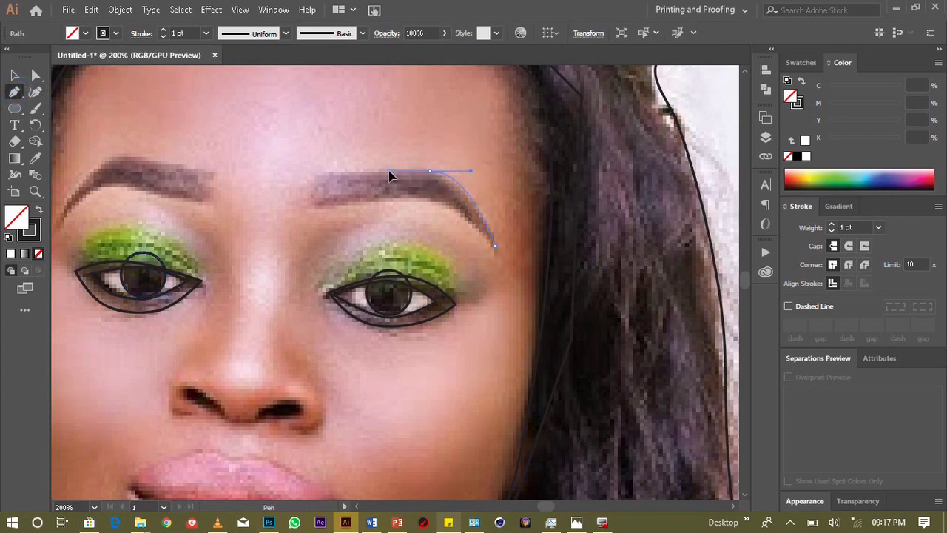
{"action": "left_click", "coordinate": [313, 181]}
{"action": "left_click_drag", "start_coordinate": [305, 188], "coordinate": [323, 210]}
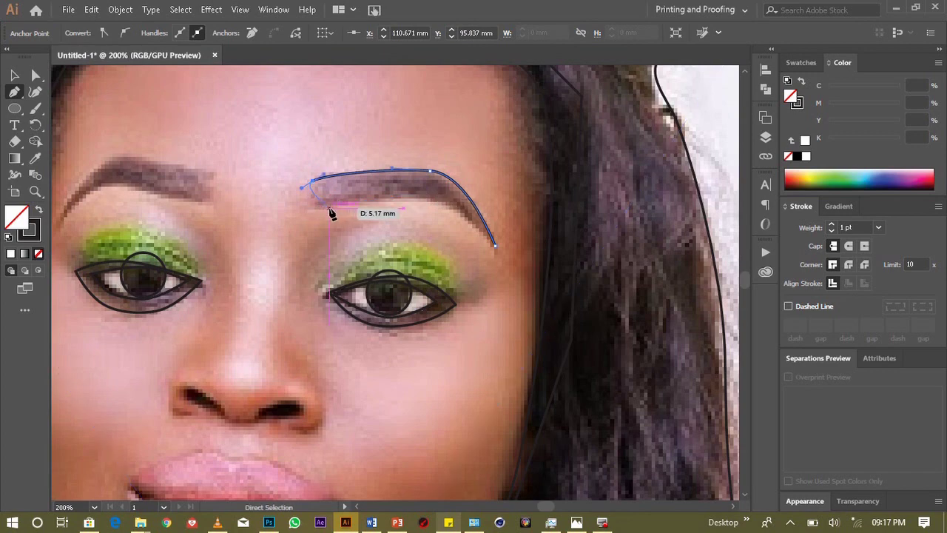
{"action": "left_click", "coordinate": [329, 210]}
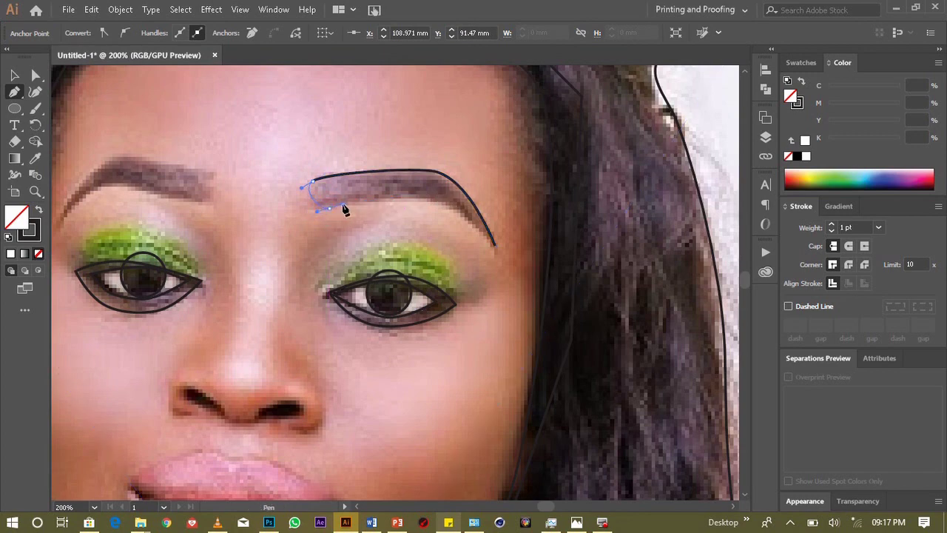
{"action": "left_click", "coordinate": [436, 200]}
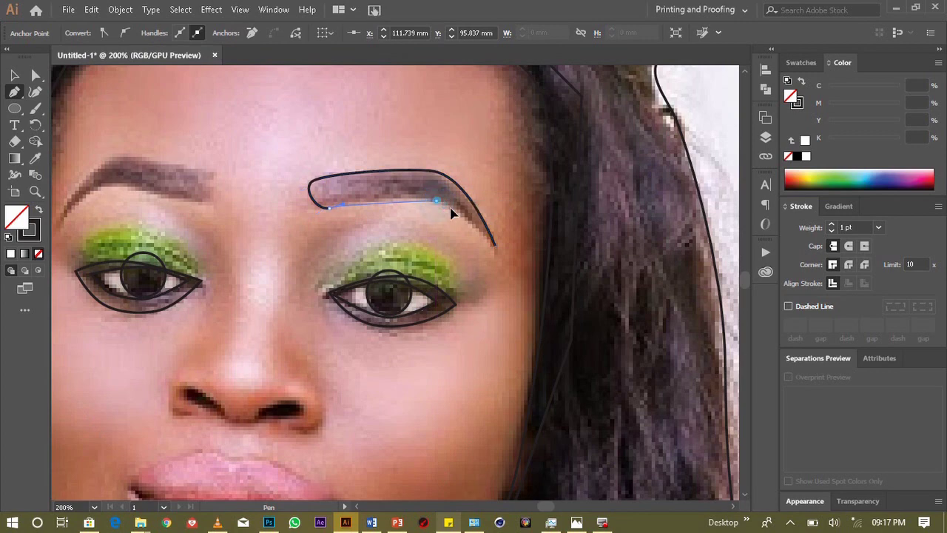
{"action": "left_click_drag", "start_coordinate": [492, 246], "coordinate": [495, 248]}
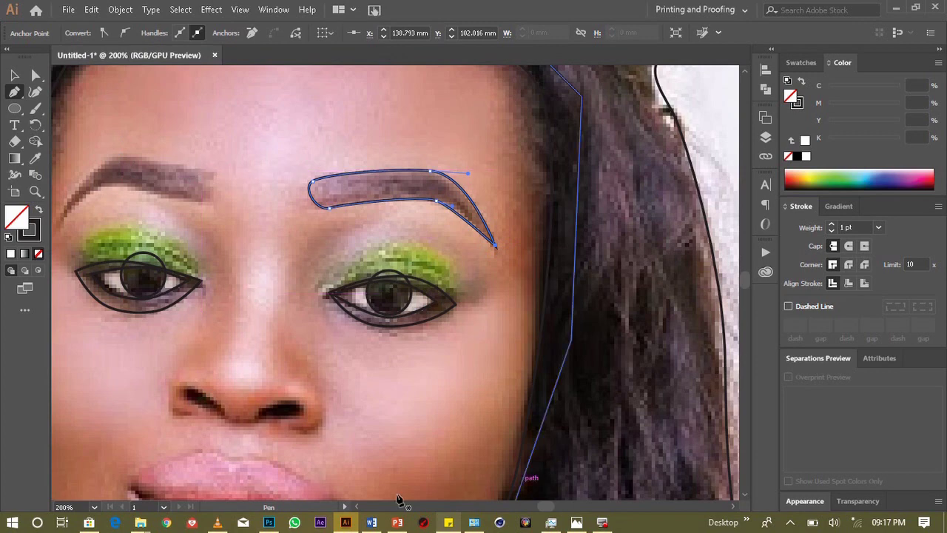
{"action": "left_click", "coordinate": [357, 508]}
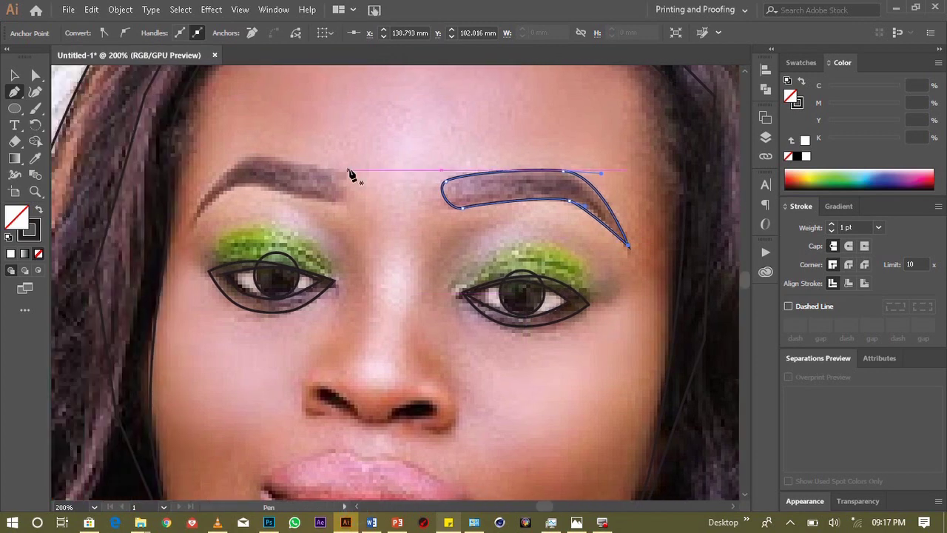
Step: Trace the left eyebrow's top and underside with curved anchors, closing at the starting point
{"action": "left_click", "coordinate": [191, 220]}
{"action": "left_click", "coordinate": [252, 156]}
{"action": "left_click_drag", "start_coordinate": [253, 157], "coordinate": [282, 164]}
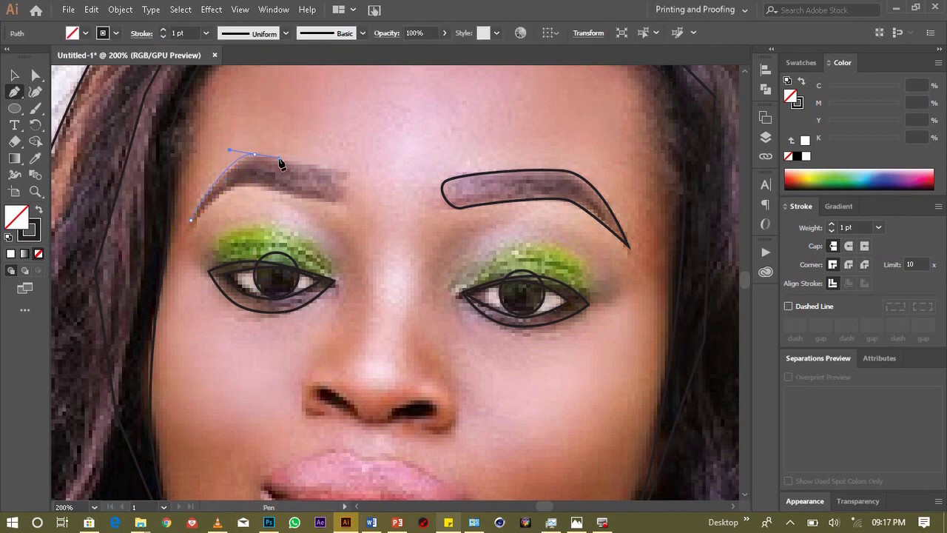
{"action": "left_click_drag", "start_coordinate": [344, 186], "coordinate": [342, 208]}
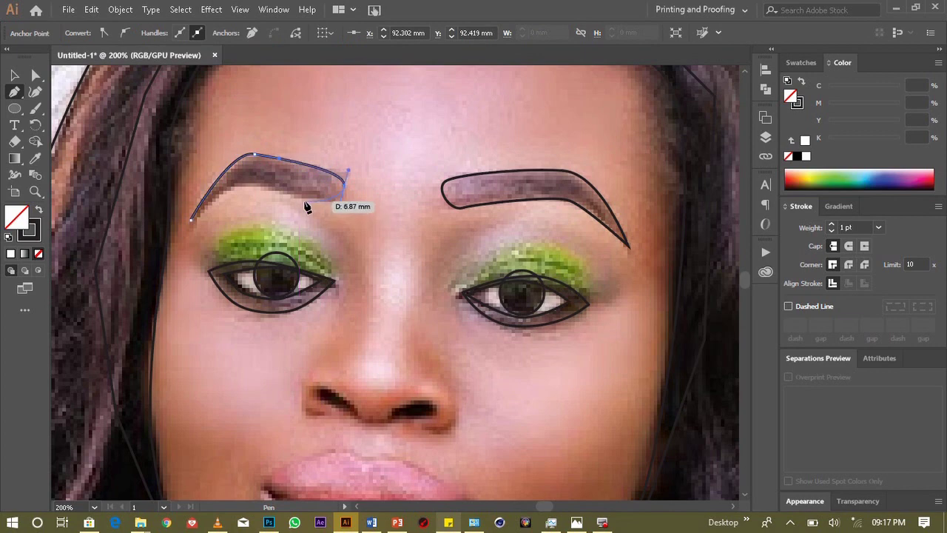
{"action": "left_click_drag", "start_coordinate": [339, 202], "coordinate": [238, 193]}
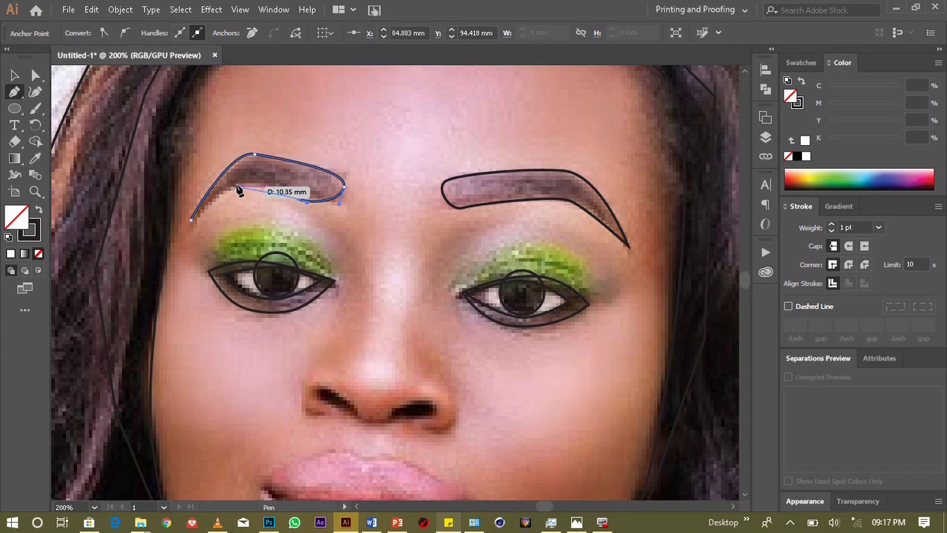
{"action": "left_click_drag", "start_coordinate": [238, 193], "coordinate": [234, 191]}
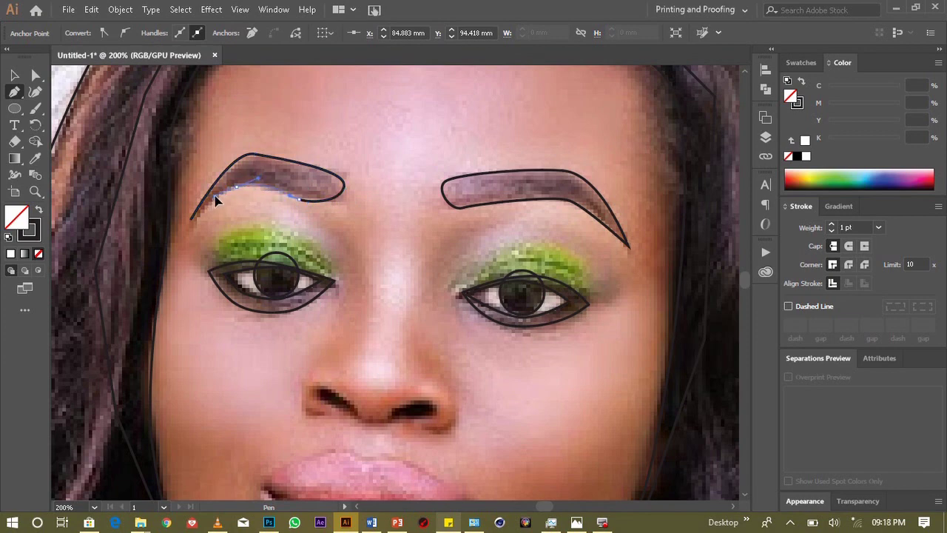
{"action": "left_click", "coordinate": [192, 220]}
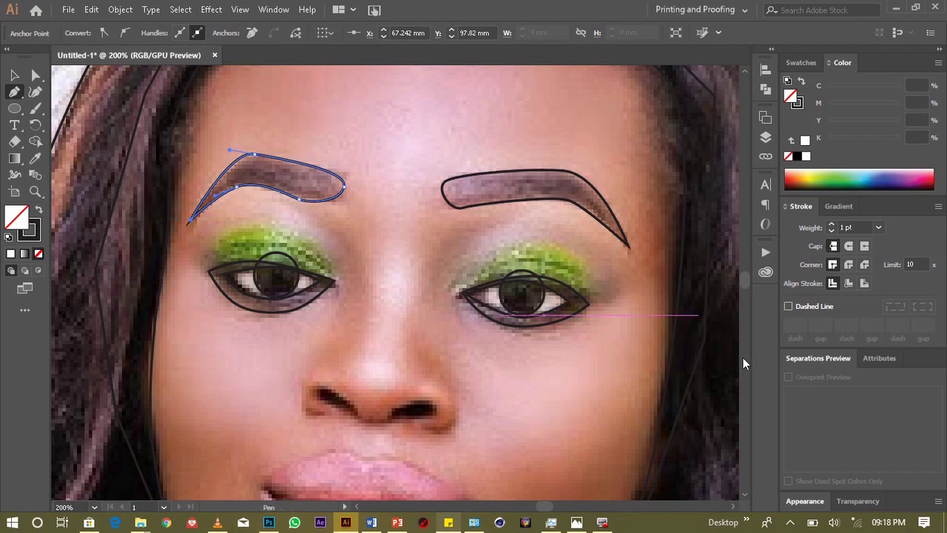
Step: Scroll down to the lips and trace the upper lip edge from left corner to right corner
{"action": "scroll", "coordinate": [744, 500], "scroll_direction": "down", "scroll_amount": 5}
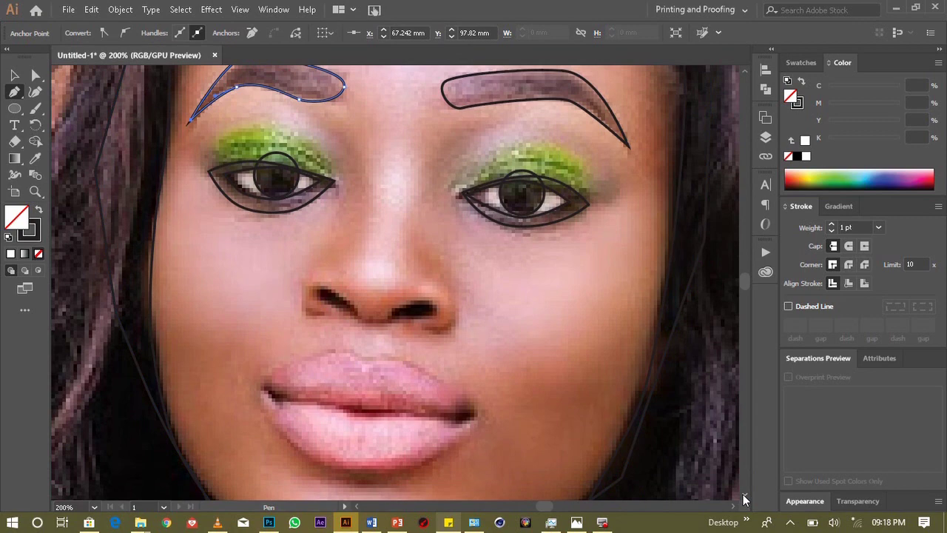
{"action": "scroll", "coordinate": [744, 500], "scroll_direction": "down", "scroll_amount": 2}
{"action": "scroll", "coordinate": [217, 214], "scroll_direction": "down", "scroll_amount": 3}
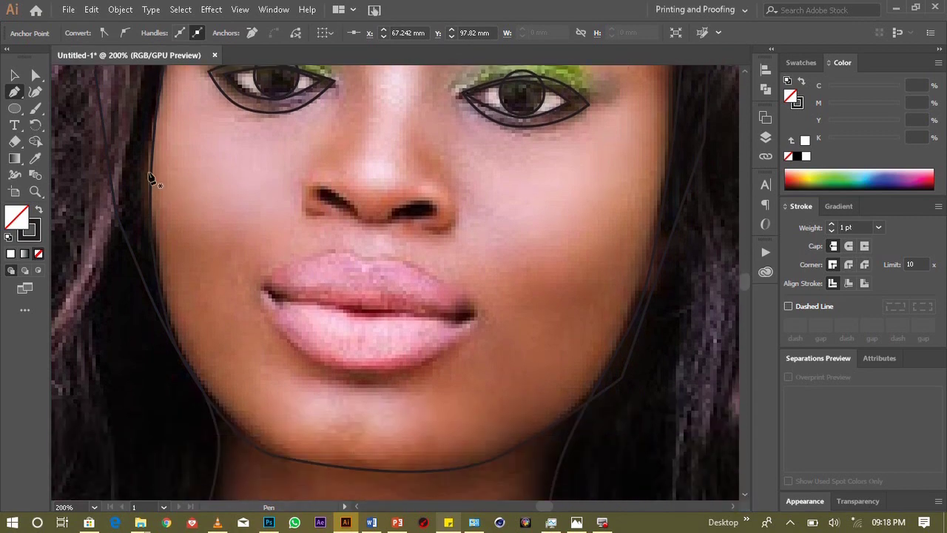
{"action": "left_click", "coordinate": [260, 284]}
{"action": "left_click", "coordinate": [335, 253]}
{"action": "left_click_drag", "start_coordinate": [336, 254], "coordinate": [347, 256]}
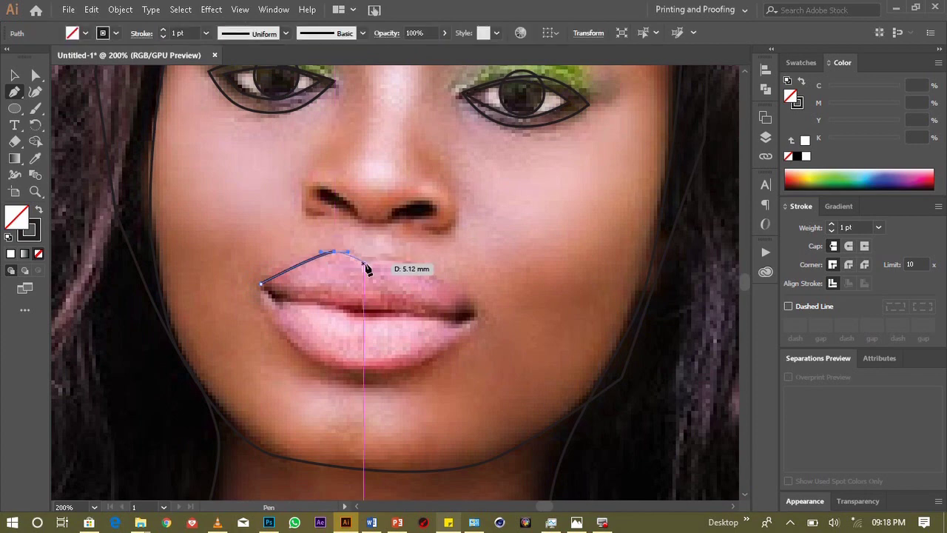
{"action": "left_click", "coordinate": [367, 267]}
{"action": "left_click_drag", "start_coordinate": [396, 257], "coordinate": [409, 267]}
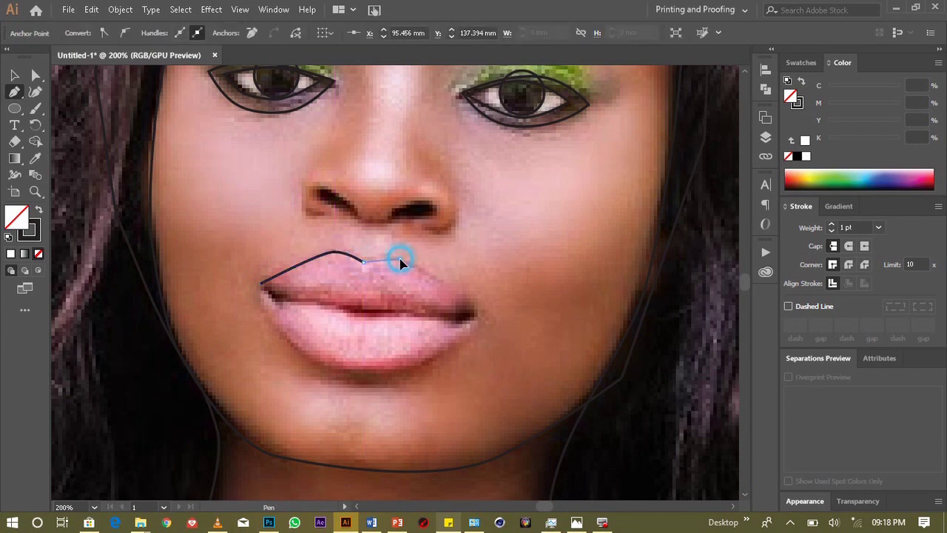
{"action": "left_click_drag", "start_coordinate": [463, 295], "coordinate": [464, 299]}
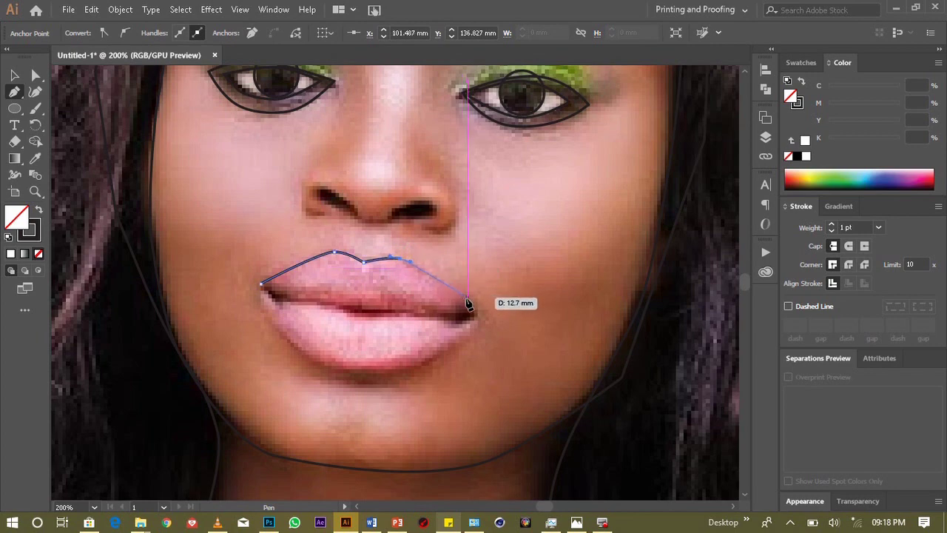
Step: Round the right lip corner and close the upper lip outline back along the mouth line
{"action": "left_click_drag", "start_coordinate": [464, 299], "coordinate": [470, 319]}
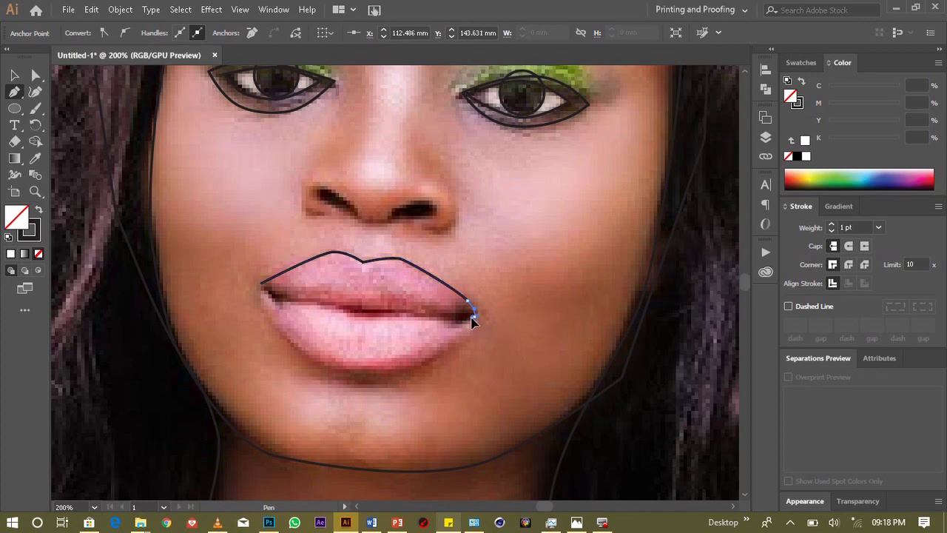
{"action": "left_click_drag", "start_coordinate": [473, 318], "coordinate": [434, 317]}
{"action": "key", "text": "ctrl+minus"}
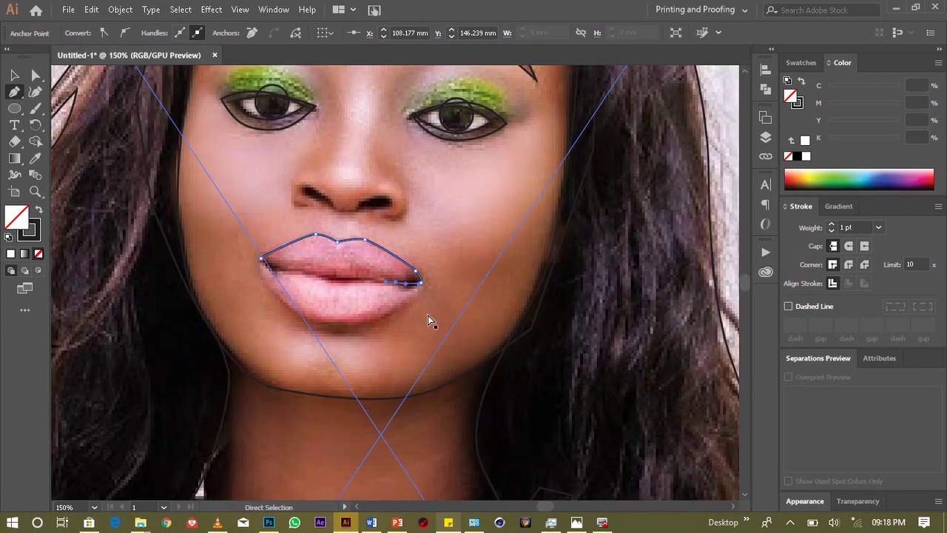
{"action": "left_click_drag", "start_coordinate": [428, 316], "coordinate": [430, 318]}
{"action": "key", "text": "ctrl+minus"}
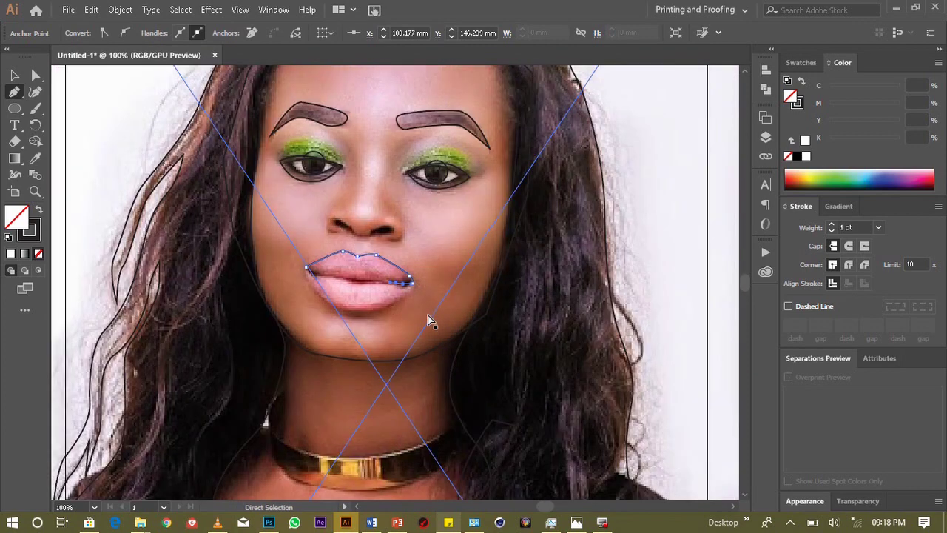
{"action": "mouse_move", "coordinate": [430, 319]}
{"action": "left_mouse_down"}
{"action": "mouse_move", "coordinate": [363, 284]}
{"action": "mouse_move", "coordinate": [314, 279]}
{"action": "left_mouse_up"}
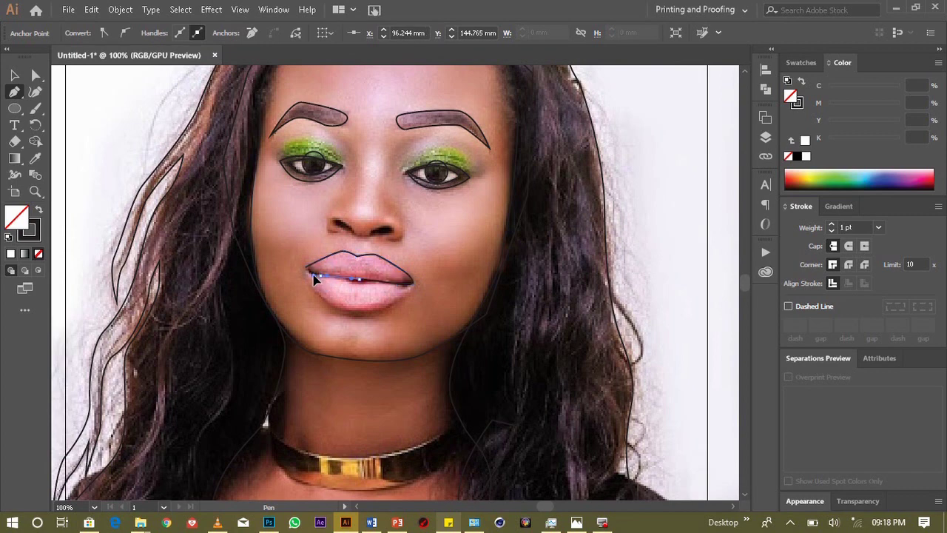
{"action": "left_click_drag", "start_coordinate": [309, 271], "coordinate": [314, 275]}
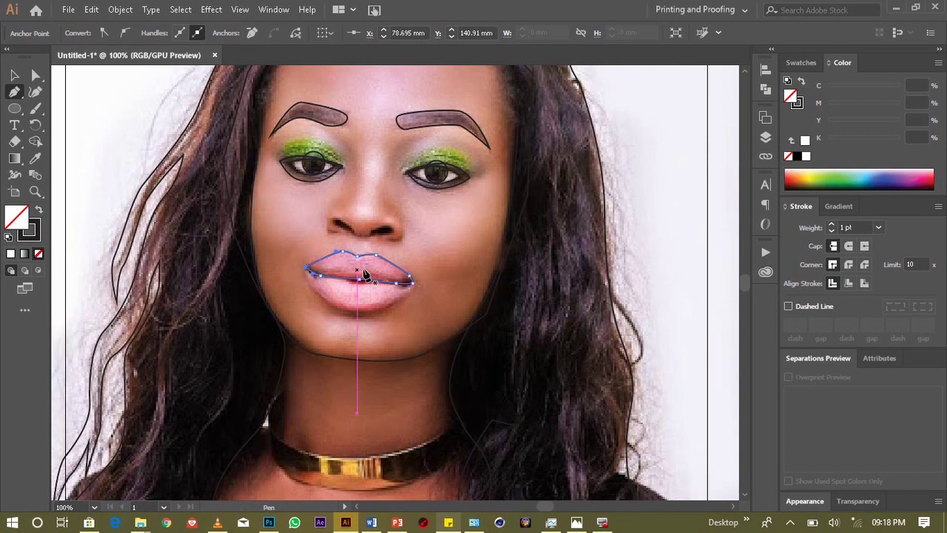
Step: Trace a closed lower lip outline from the right corner, then select the upper lip outline
{"action": "left_click_drag", "start_coordinate": [412, 282], "coordinate": [417, 290]}
{"action": "left_click", "coordinate": [412, 285]}
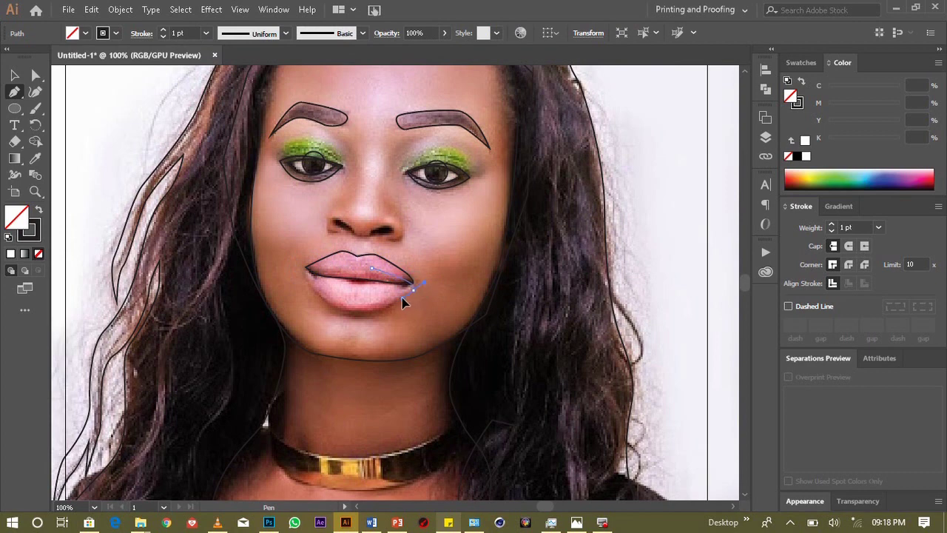
{"action": "left_click_drag", "start_coordinate": [369, 313], "coordinate": [355, 311]}
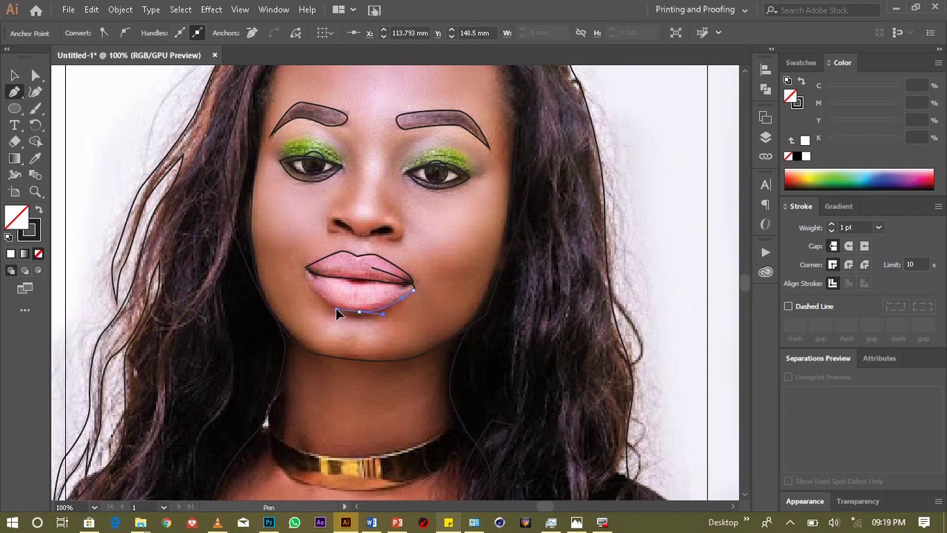
{"action": "left_click_drag", "start_coordinate": [334, 311], "coordinate": [305, 272]}
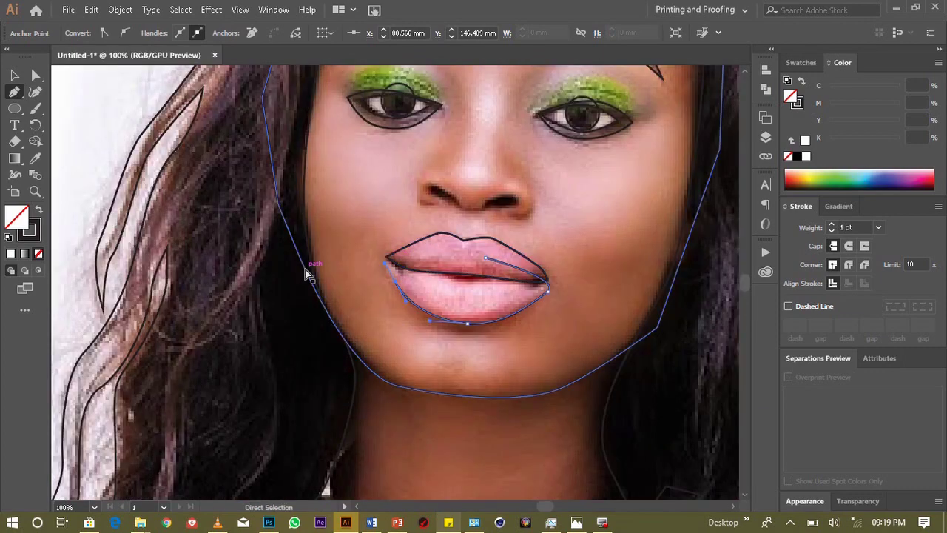
{"action": "key", "text": "ctrl+plus"}
{"action": "mouse_move", "coordinate": [306, 274]}
{"action": "left_mouse_down"}
{"action": "mouse_move", "coordinate": [386, 254]}
{"action": "mouse_move", "coordinate": [518, 255]}
{"action": "left_mouse_up"}
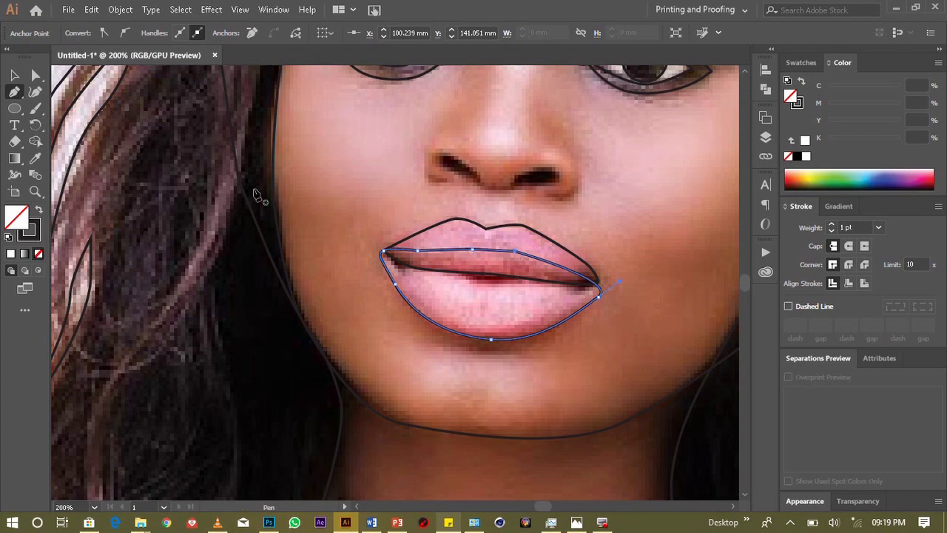
{"action": "left_click", "coordinate": [15, 74]}
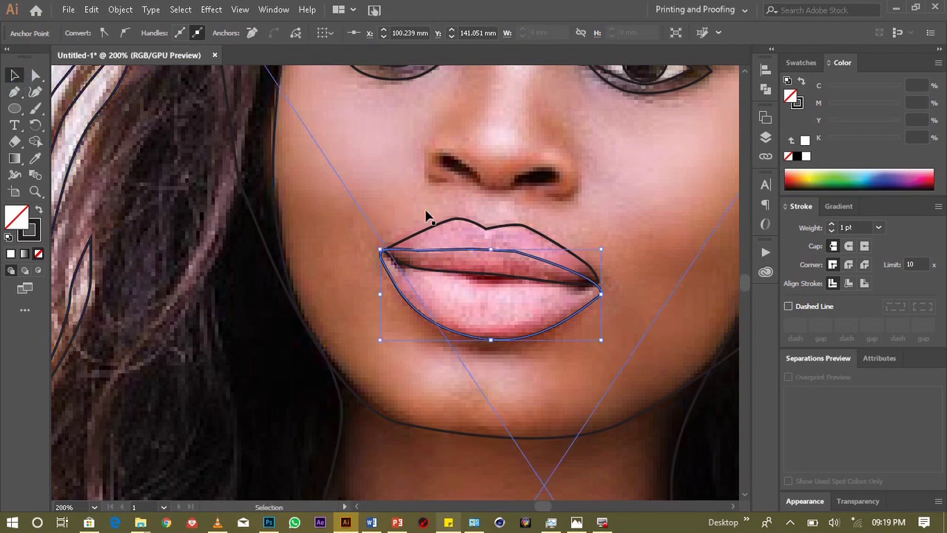
{"action": "left_click", "coordinate": [435, 230]}
Step: Bring the upper lip outline to the front via Object > Arrange
{"action": "left_click", "coordinate": [120, 9]}
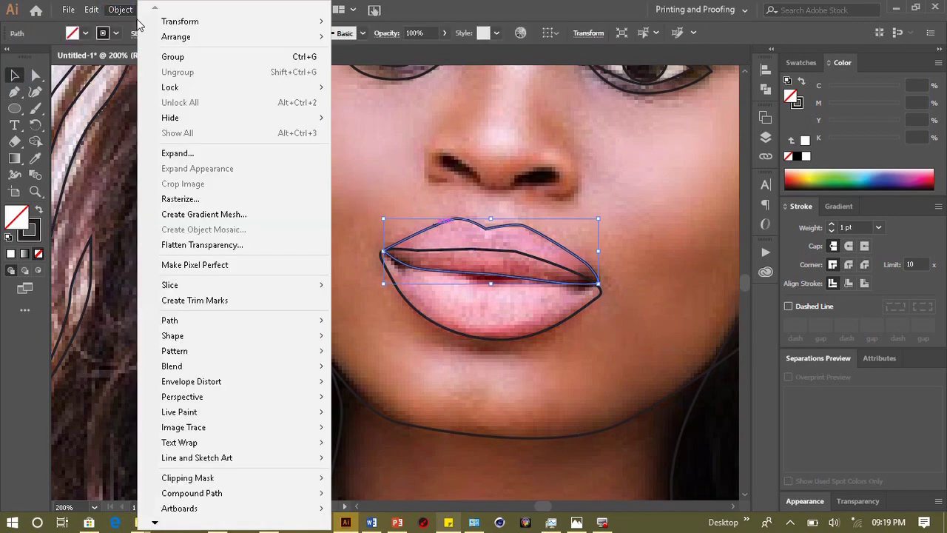
{"action": "mouse_move", "coordinate": [176, 37]}
{"action": "left_click", "coordinate": [358, 36]}
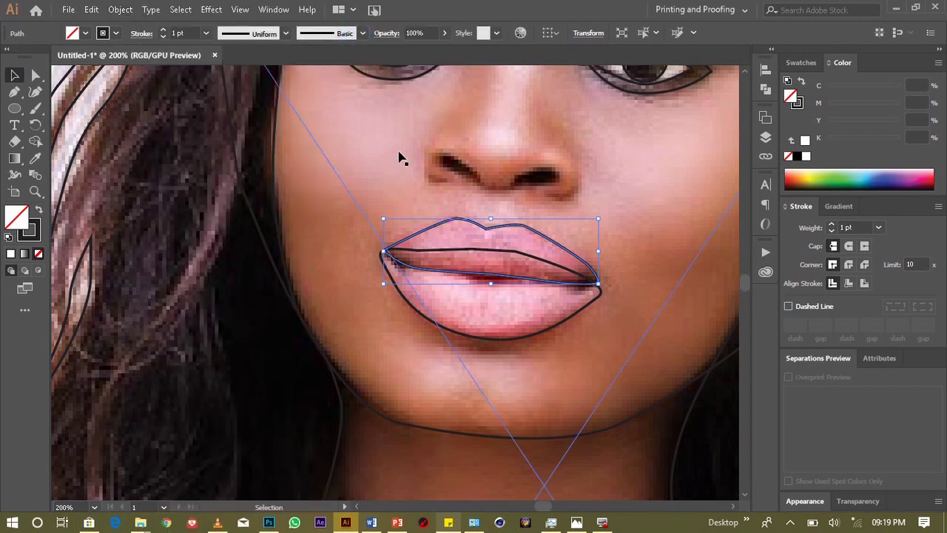
{"action": "key", "text": "ctrl+minus"}
{"action": "key", "text": "ctrl+minus"}
{"action": "key", "text": "ctrl+minus"}
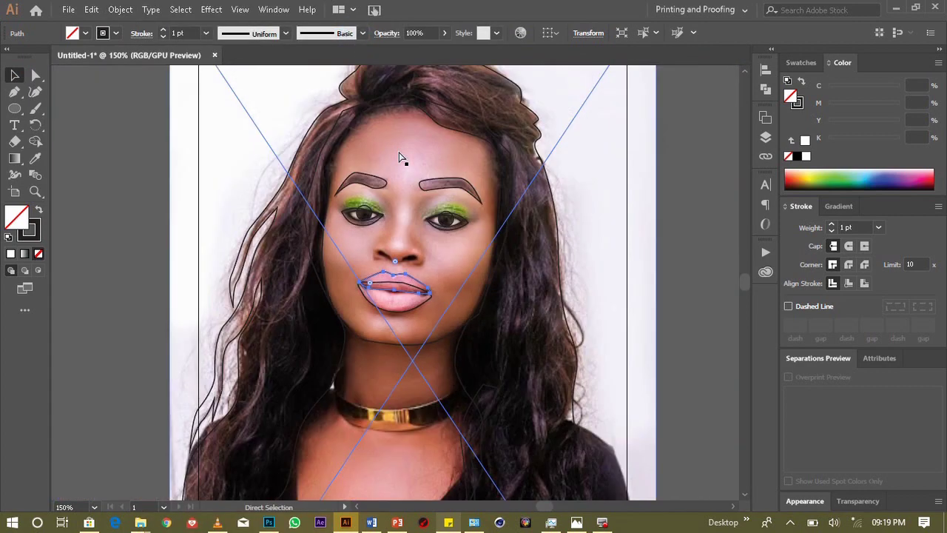
{"action": "key", "text": "ctrl+minus"}
{"action": "key", "text": "ctrl+minus"}
{"action": "left_click", "coordinate": [226, 138]}
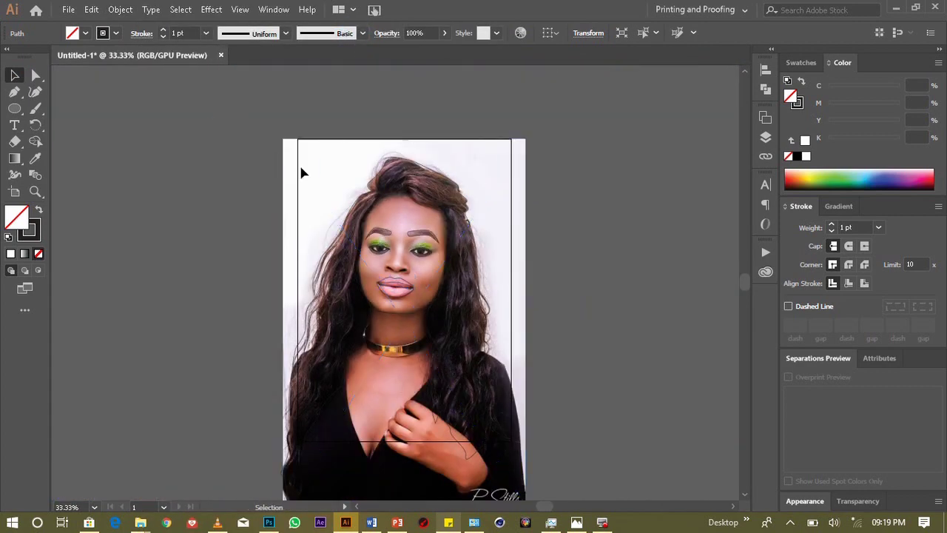
Step: Send the photo to the back behind all the traced line art
{"action": "left_click", "coordinate": [328, 178]}
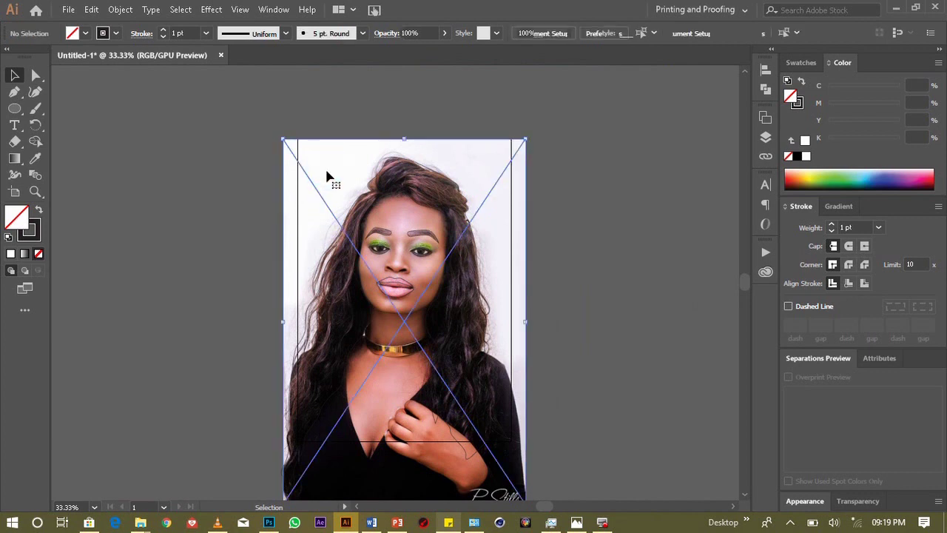
{"action": "left_click", "coordinate": [121, 9]}
{"action": "mouse_move", "coordinate": [176, 37]}
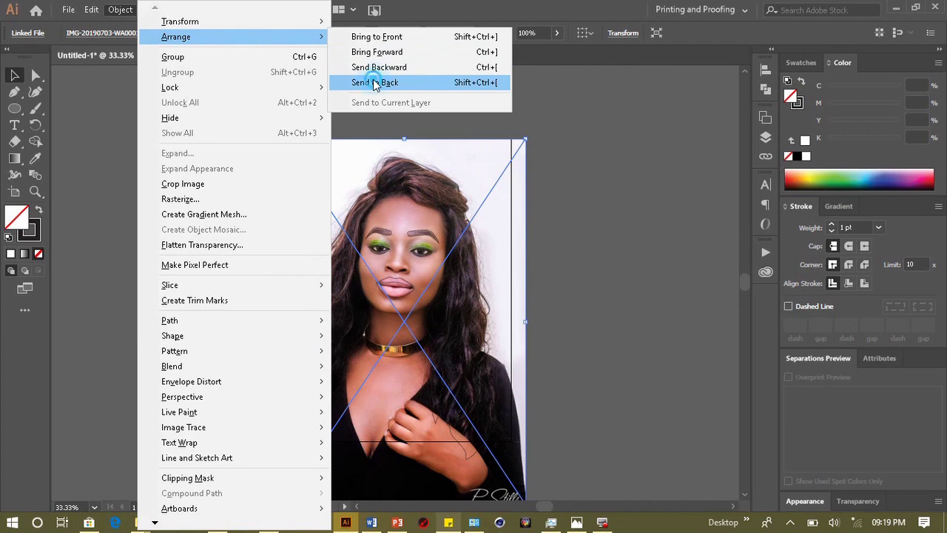
{"action": "left_click", "coordinate": [373, 83]}
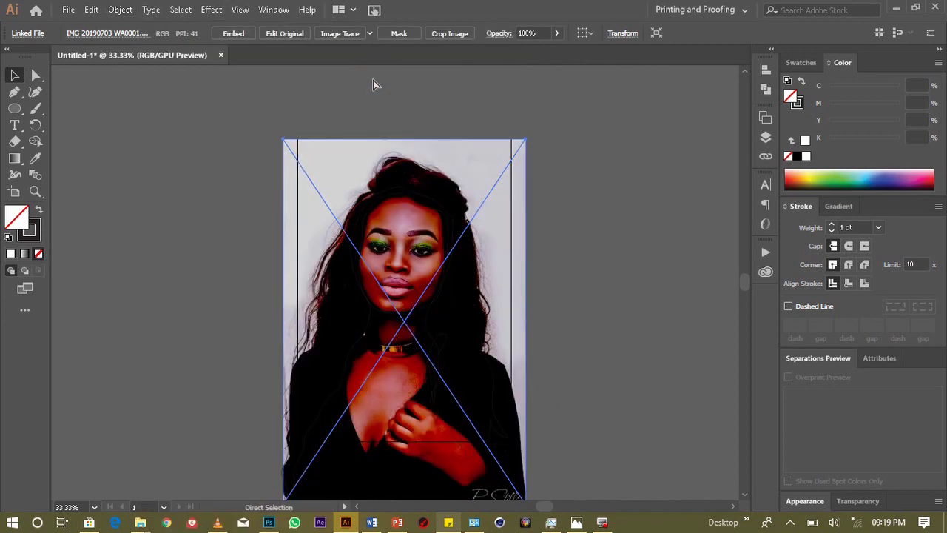
{"action": "key", "text": "ctrl+1"}
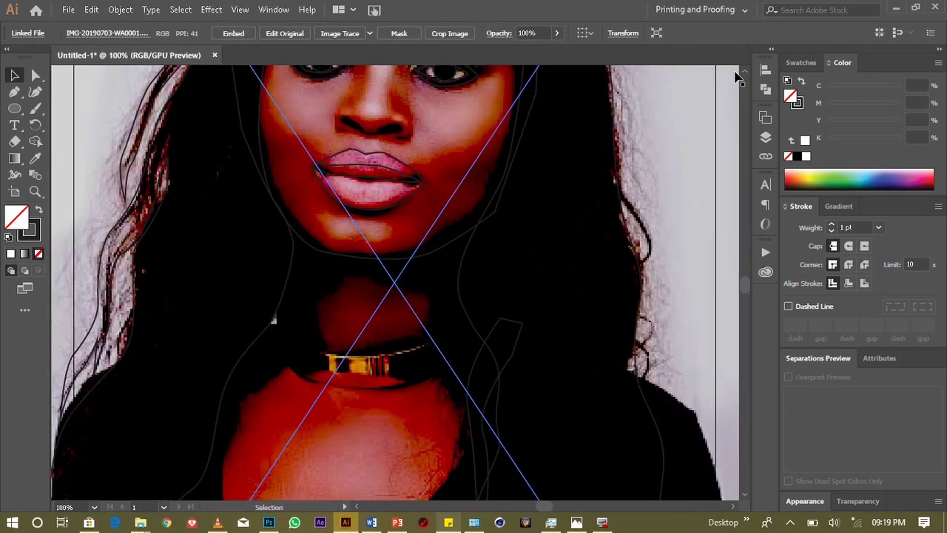
Step: Zoom in on the face and scroll up toward the eyes with the Pen Tool ready
{"action": "left_click", "coordinate": [745, 71]}
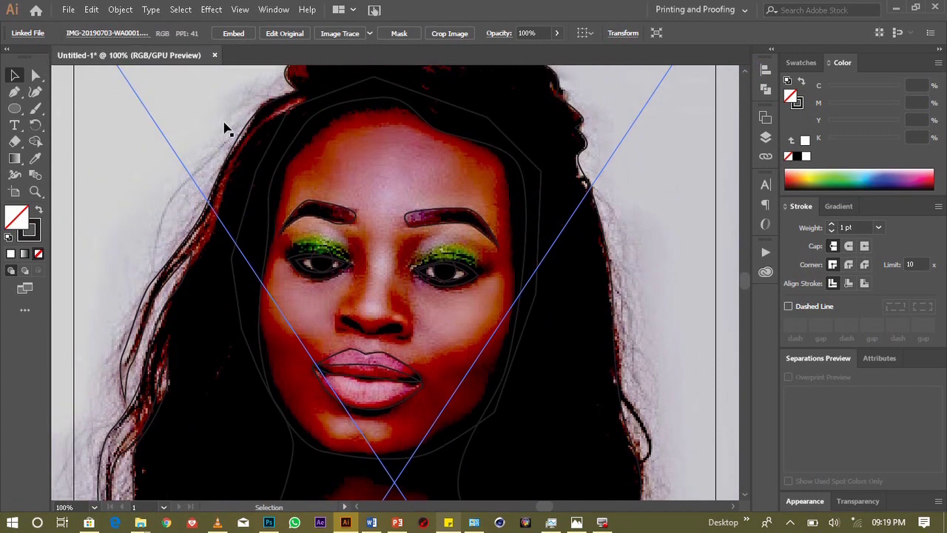
{"action": "key", "text": "ctrl+equal"}
{"action": "scroll", "coordinate": [224, 123], "scroll_direction": "down", "scroll_amount": 5}
{"action": "key", "text": "v"}
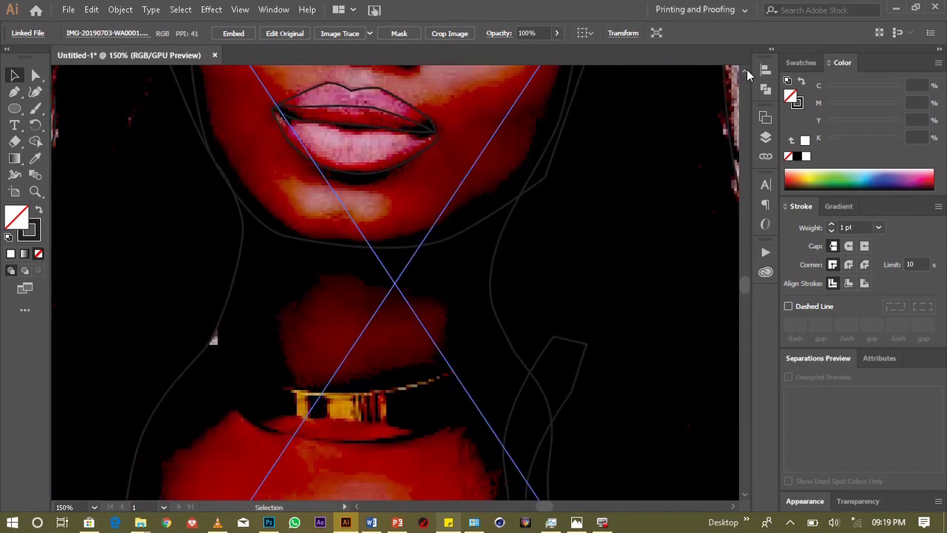
{"action": "scroll", "coordinate": [746, 70], "scroll_direction": "up", "scroll_amount": 1}
{"action": "scroll", "coordinate": [746, 70], "scroll_direction": "up", "scroll_amount": 3}
{"action": "scroll", "coordinate": [746, 69], "scroll_direction": "up", "scroll_amount": 4}
{"action": "scroll", "coordinate": [747, 69], "scroll_direction": "up", "scroll_amount": 3}
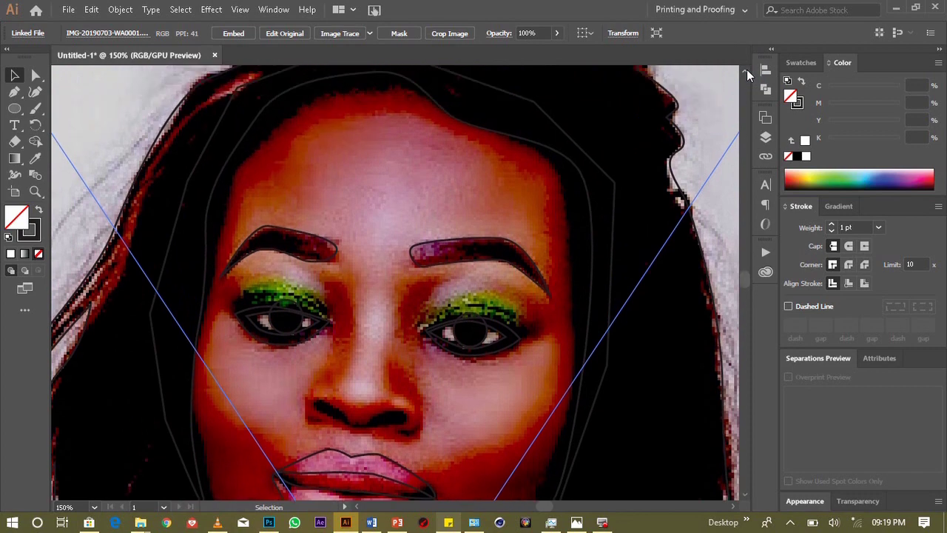
{"action": "left_click", "coordinate": [14, 92]}
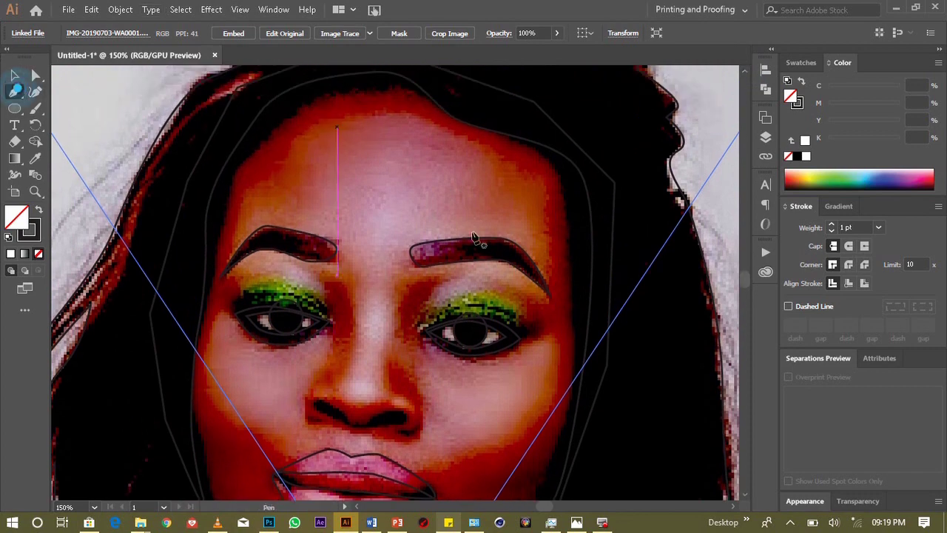
Step: Trace a closed outline over the green eyeshadow with curved anchors
{"action": "mouse_move", "coordinate": [516, 326]}
{"action": "left_mouse_down"}
{"action": "mouse_move", "coordinate": [483, 296]}
{"action": "mouse_move", "coordinate": [420, 327]}
{"action": "mouse_move", "coordinate": [505, 326]}
{"action": "mouse_move", "coordinate": [532, 338]}
{"action": "mouse_move", "coordinate": [521, 351]}
{"action": "mouse_move", "coordinate": [505, 319]}
{"action": "left_mouse_up"}
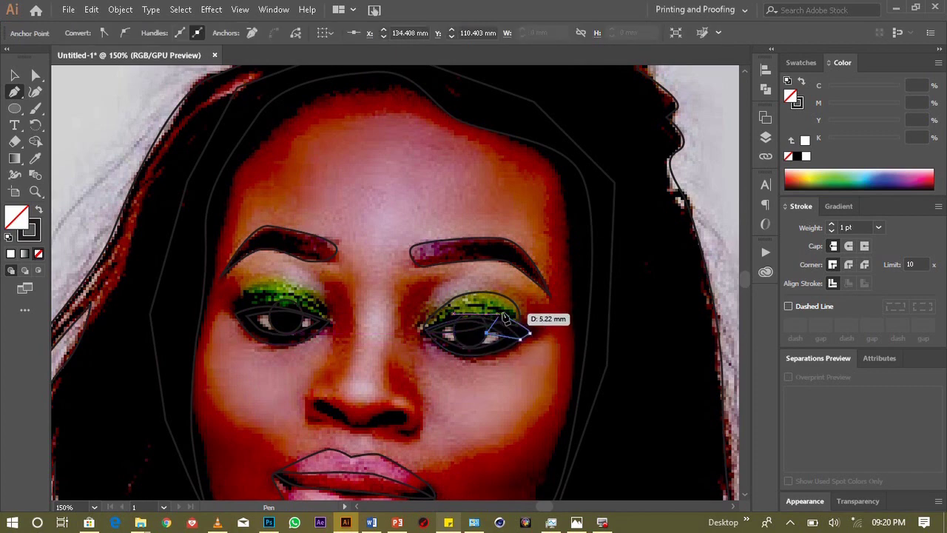
{"action": "left_click_drag", "start_coordinate": [505, 319], "coordinate": [505, 317]}
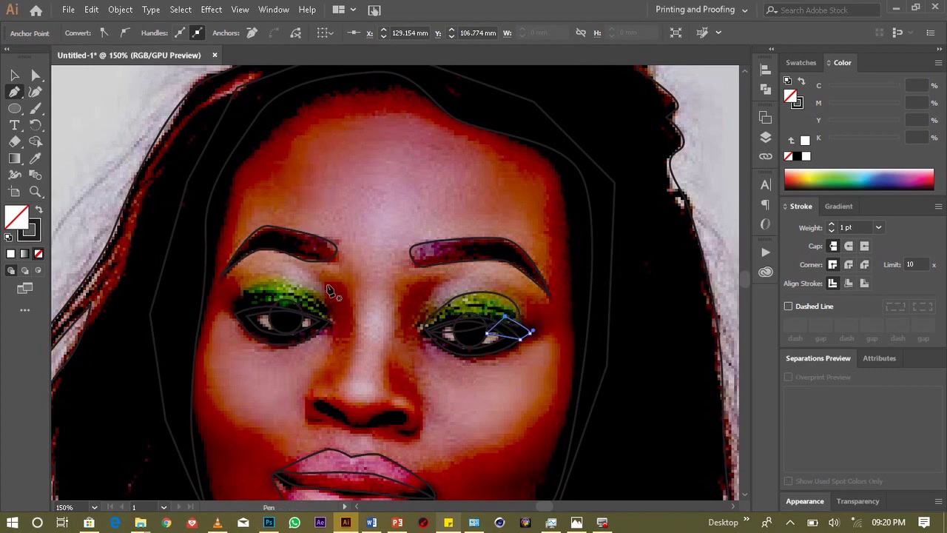
{"action": "left_click", "coordinate": [235, 315]}
{"action": "left_click_drag", "start_coordinate": [327, 322], "coordinate": [325, 303]}
{"action": "left_click_drag", "start_coordinate": [273, 285], "coordinate": [245, 302]}
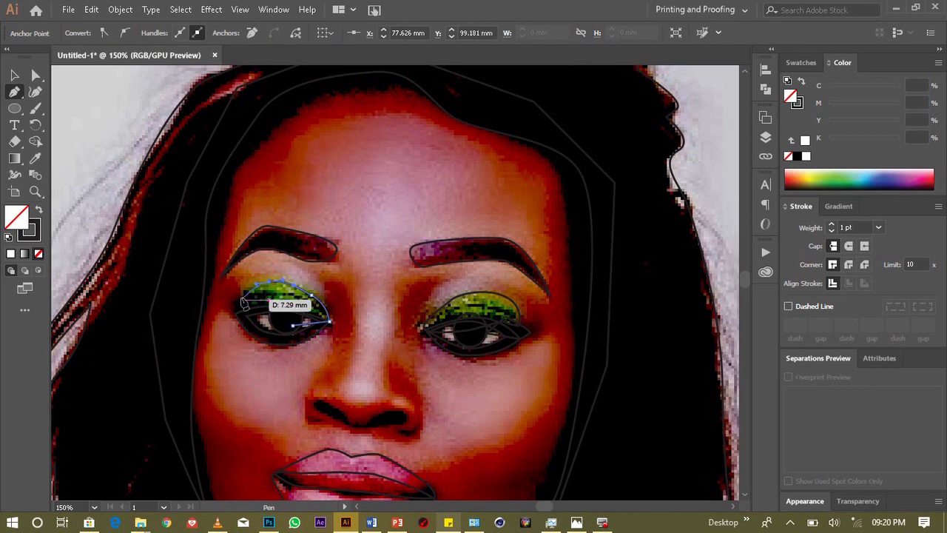
{"action": "left_click", "coordinate": [242, 299]}
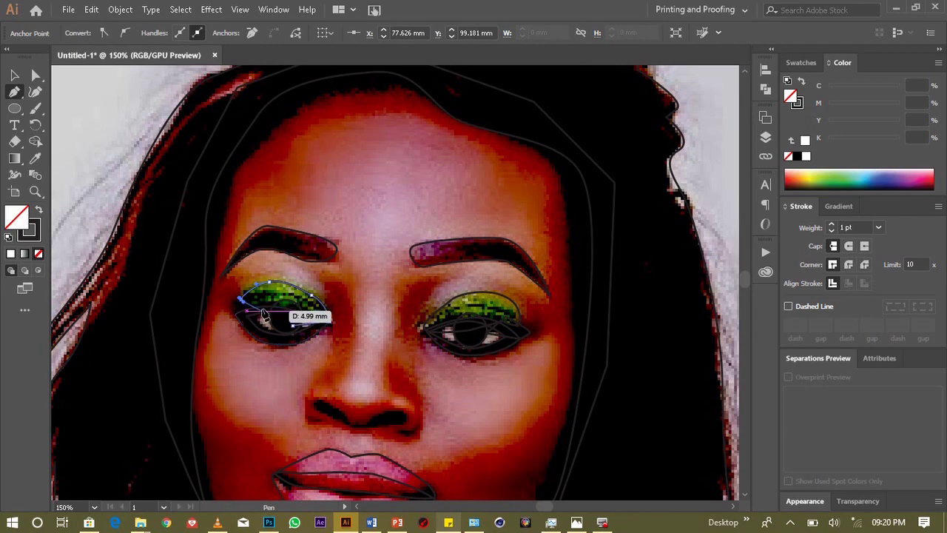
{"action": "left_click", "coordinate": [253, 298]}
Step: Draw a closed angular path across the eye on the photo's left
{"action": "left_click", "coordinate": [268, 297]}
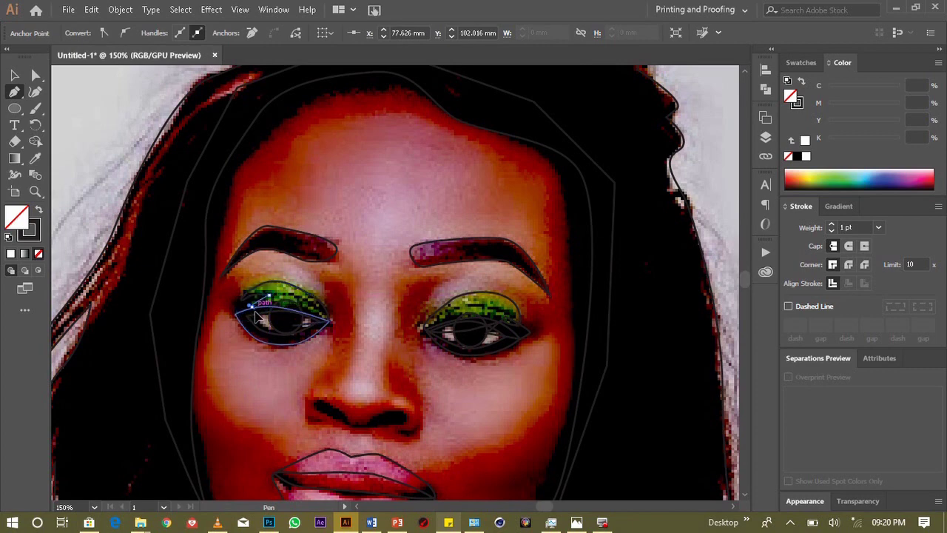
{"action": "left_click", "coordinate": [330, 320]}
{"action": "left_click", "coordinate": [294, 327]}
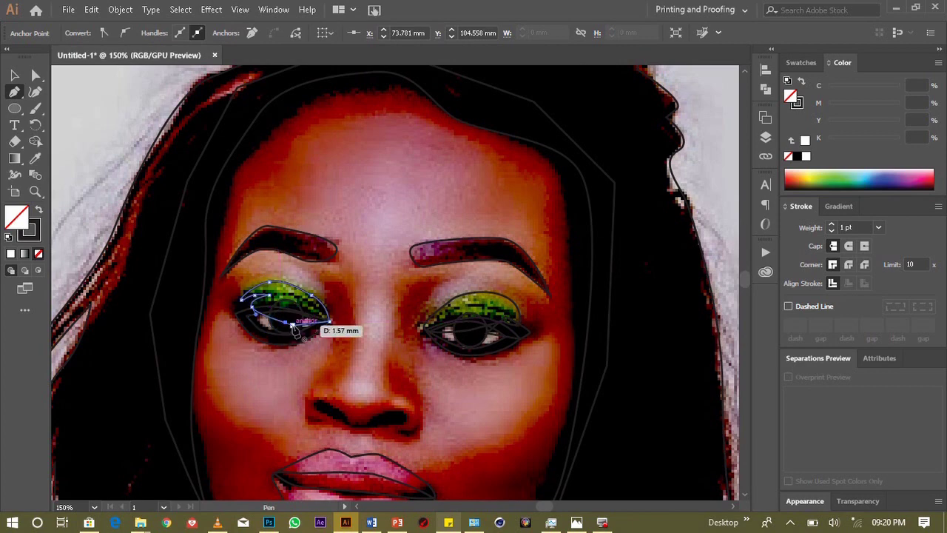
{"action": "left_click", "coordinate": [248, 315]}
{"action": "mouse_move", "coordinate": [265, 291]}
{"action": "left_mouse_down"}
{"action": "mouse_move", "coordinate": [250, 293]}
{"action": "mouse_move", "coordinate": [235, 312]}
{"action": "left_mouse_up"}
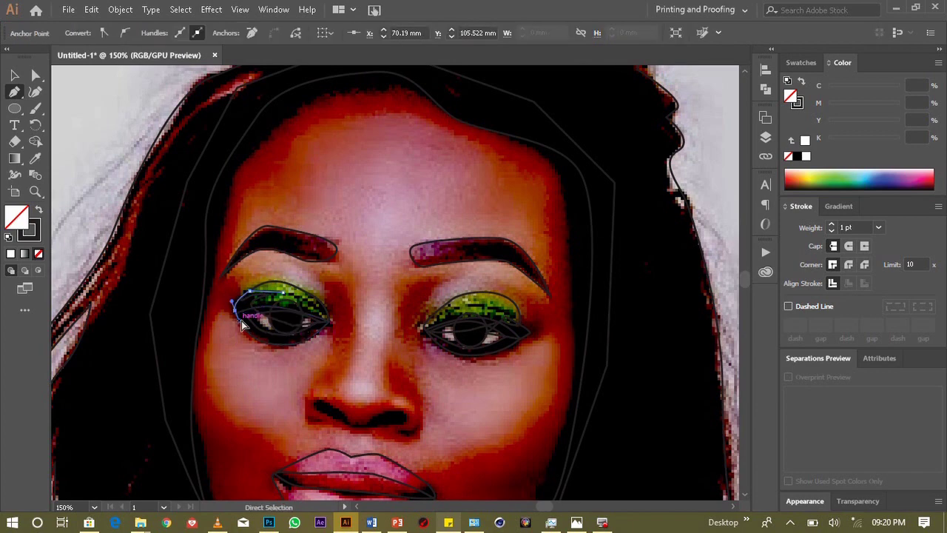
{"action": "left_click_drag", "start_coordinate": [243, 324], "coordinate": [231, 306]}
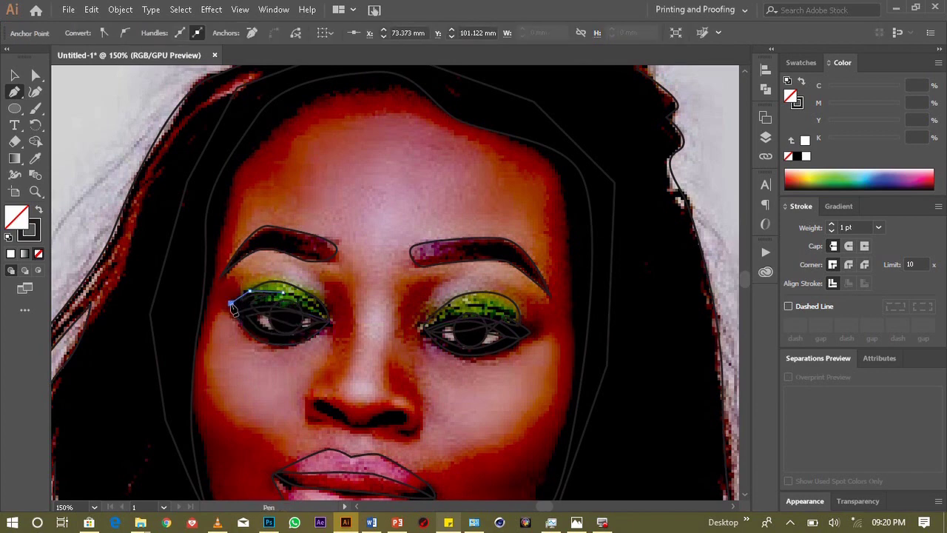
{"action": "key", "text": "ctrl+plus"}
{"action": "key", "text": "ctrl+plus"}
{"action": "key", "text": "ctrl+plus"}
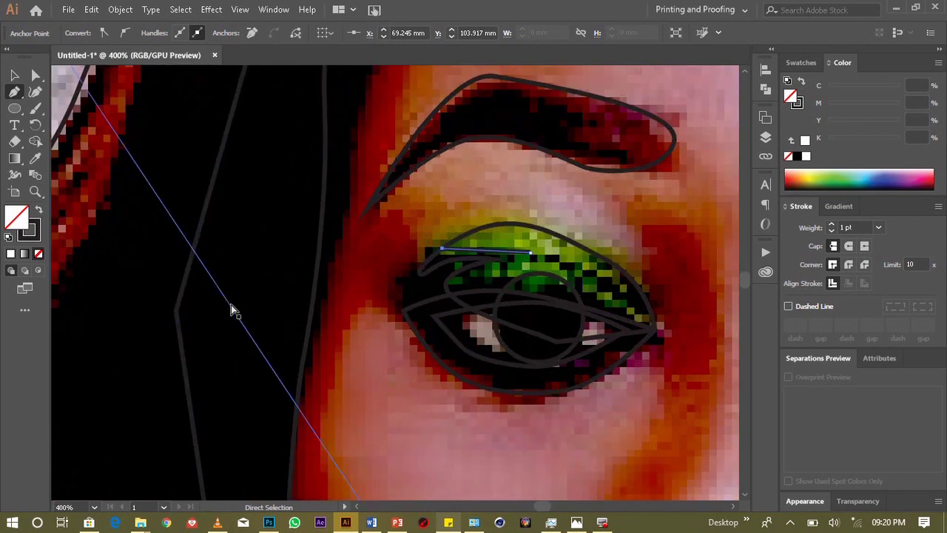
Step: Zoomed in, trace a closed lower-lid path from the eye's outer corner, then zoom out
{"action": "mouse_move", "coordinate": [419, 277]}
{"action": "left_mouse_down"}
{"action": "mouse_move", "coordinate": [406, 272]}
{"action": "mouse_move", "coordinate": [403, 309]}
{"action": "left_mouse_up"}
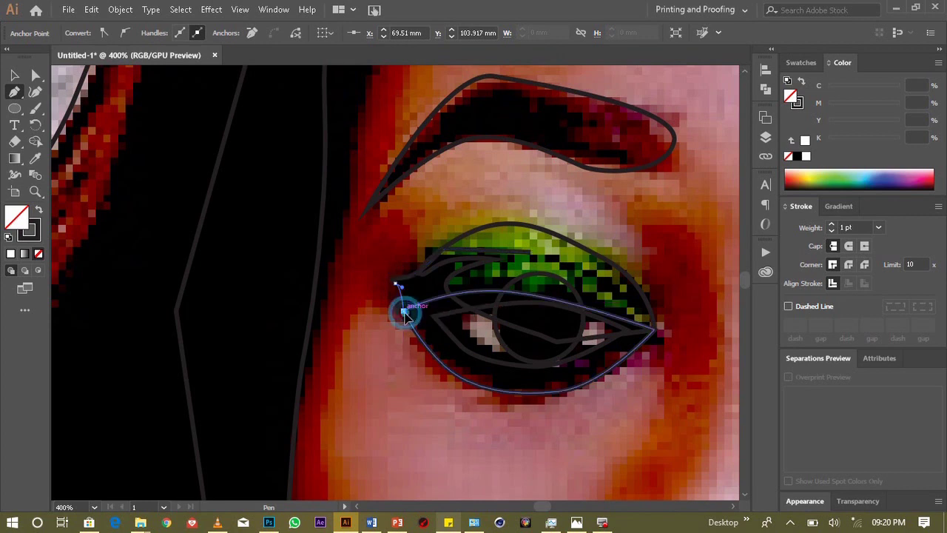
{"action": "left_click", "coordinate": [430, 338]}
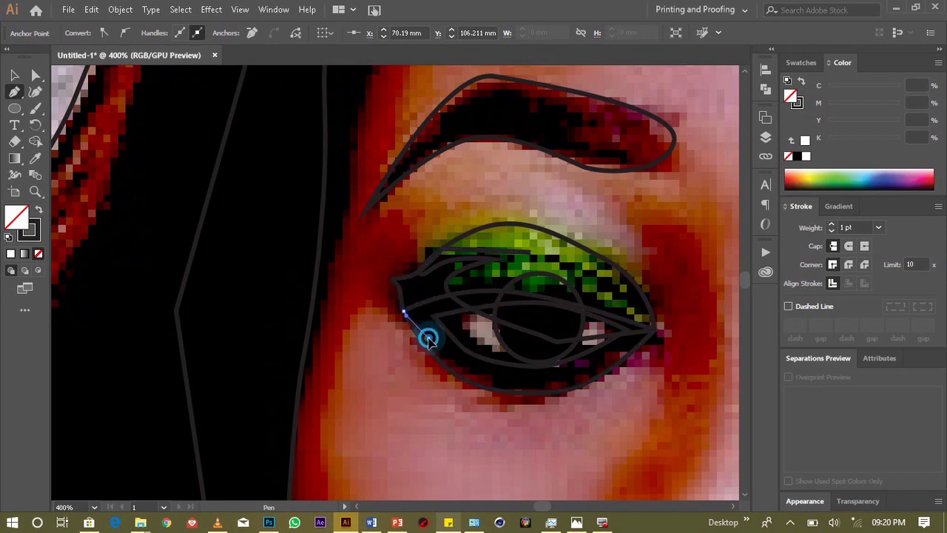
{"action": "left_click_drag", "start_coordinate": [499, 338], "coordinate": [518, 299]}
{"action": "left_click", "coordinate": [529, 282]}
{"action": "left_click", "coordinate": [530, 253]}
{"action": "key", "text": "ctrl+minus"}
{"action": "key", "text": "ctrl+minus"}
{"action": "key", "text": "ctrl+minus"}
{"action": "key", "text": "ctrl+minus"}
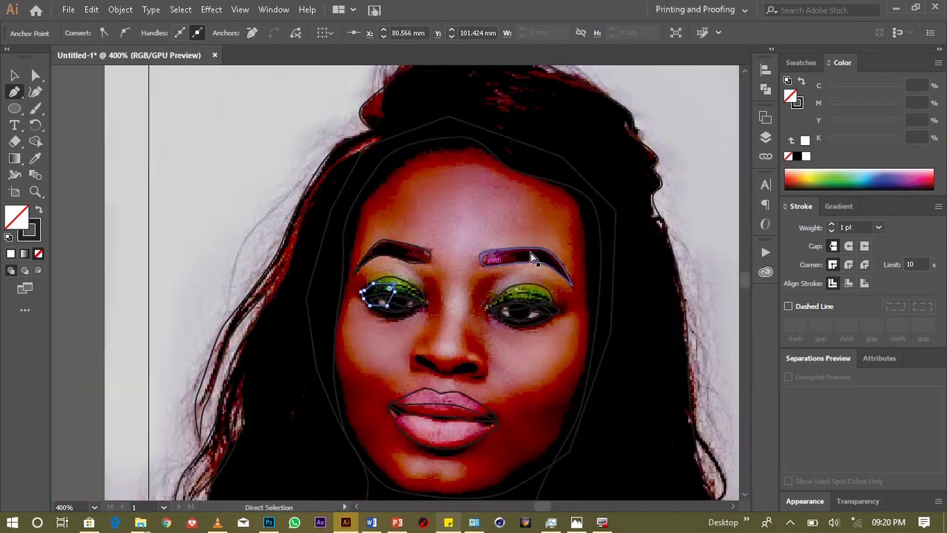
{"action": "left_click", "coordinate": [14, 75]}
Step: Deselect the eye path and start a new Pen path at the hairline with the first forehead curve
{"action": "left_click", "coordinate": [219, 167]}
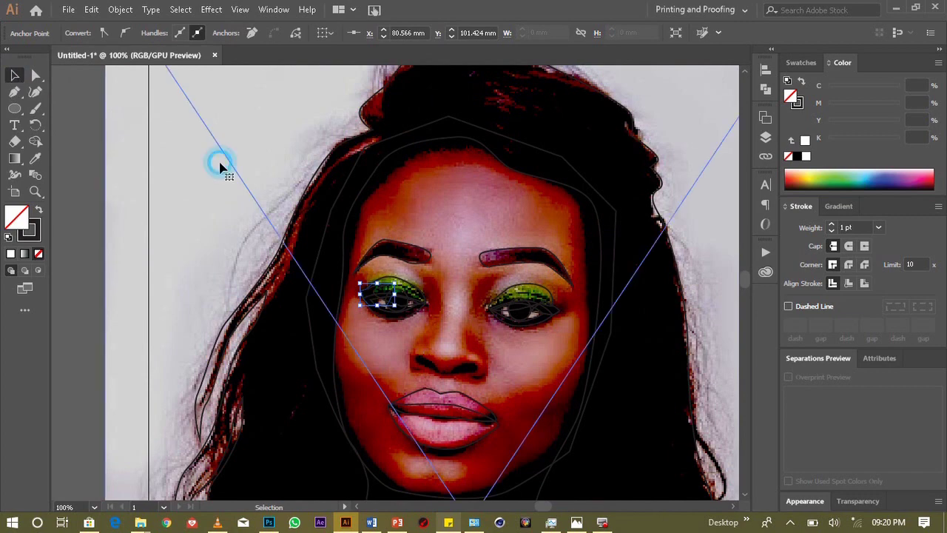
{"action": "left_click", "coordinate": [14, 91]}
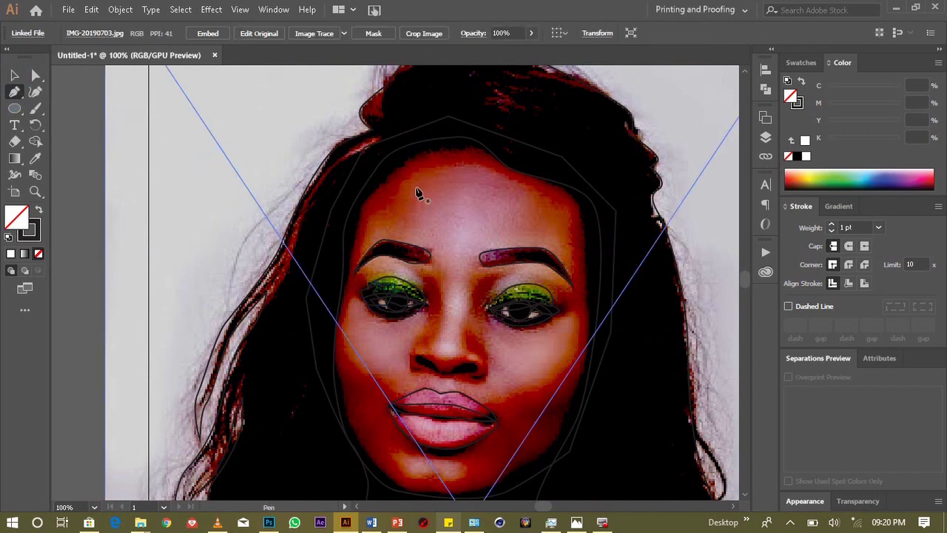
{"action": "left_click", "coordinate": [437, 172]}
{"action": "left_click_drag", "start_coordinate": [404, 178], "coordinate": [397, 193]}
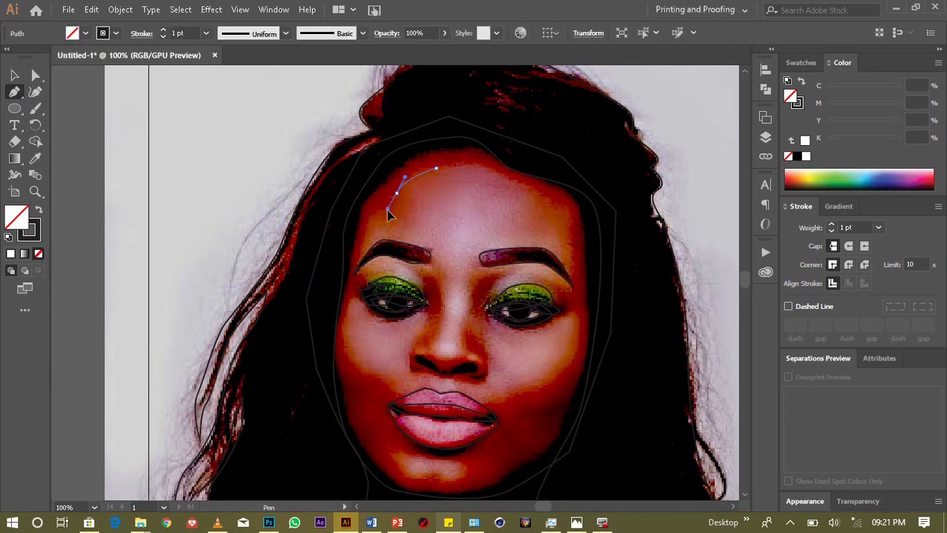
{"action": "left_click_drag", "start_coordinate": [385, 213], "coordinate": [396, 214]}
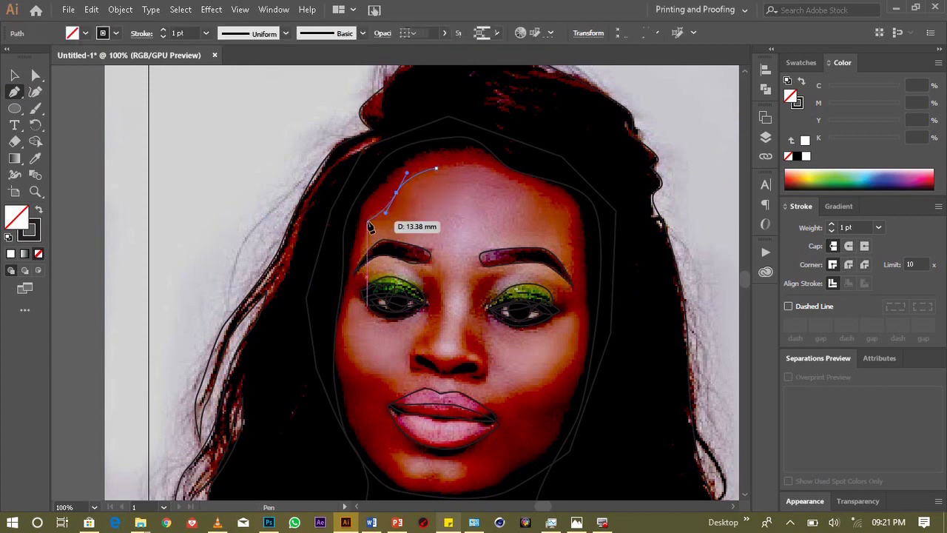
{"action": "key", "text": "ctrl+plus"}
{"action": "key", "text": "ctrl+z"}
Step: Curve the path down the forehead side and past the outer end of the left eyebrow
{"action": "left_click_drag", "start_coordinate": [407, 264], "coordinate": [368, 314]}
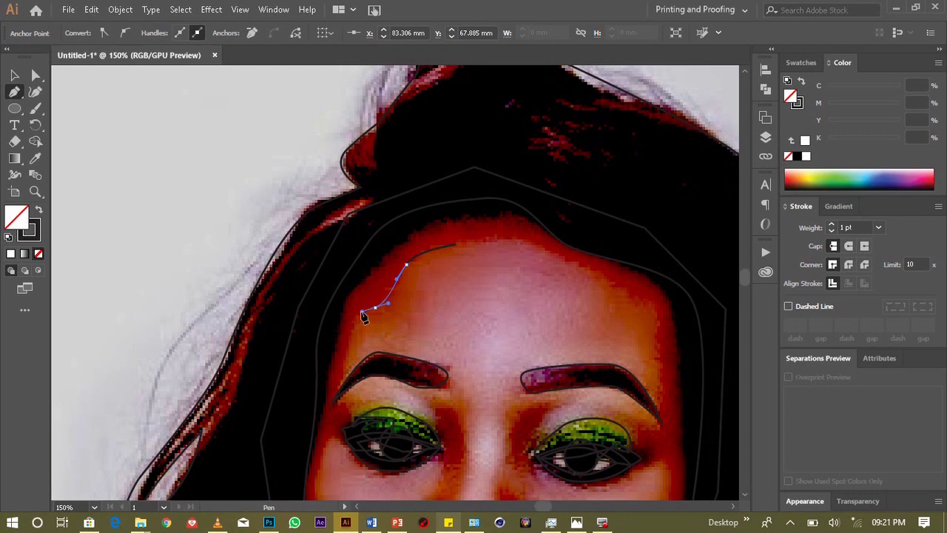
{"action": "left_click_drag", "start_coordinate": [356, 315], "coordinate": [348, 352]}
{"action": "left_click_drag", "start_coordinate": [340, 391], "coordinate": [339, 399]}
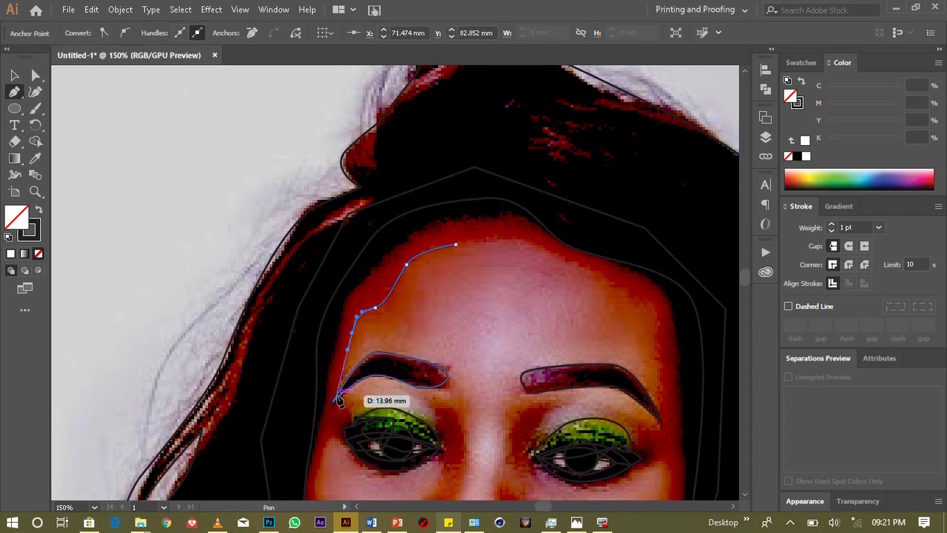
{"action": "left_click", "coordinate": [338, 392], "text": "alt"}
{"action": "mouse_move", "coordinate": [372, 379]}
{"action": "left_mouse_down"}
{"action": "mouse_move", "coordinate": [338, 408]}
{"action": "mouse_move", "coordinate": [349, 408]}
{"action": "mouse_move", "coordinate": [359, 437]}
{"action": "left_mouse_up"}
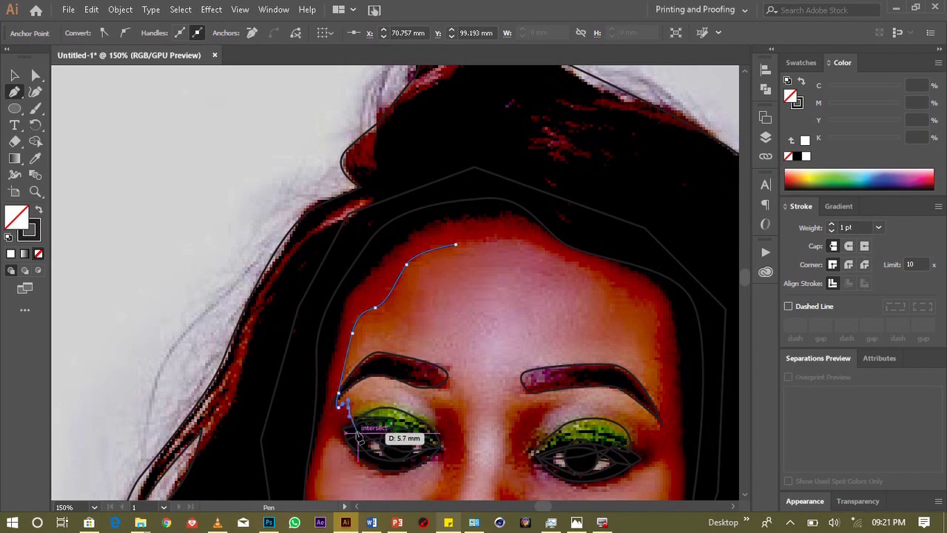
{"action": "left_click_drag", "start_coordinate": [359, 437], "coordinate": [496, 426]}
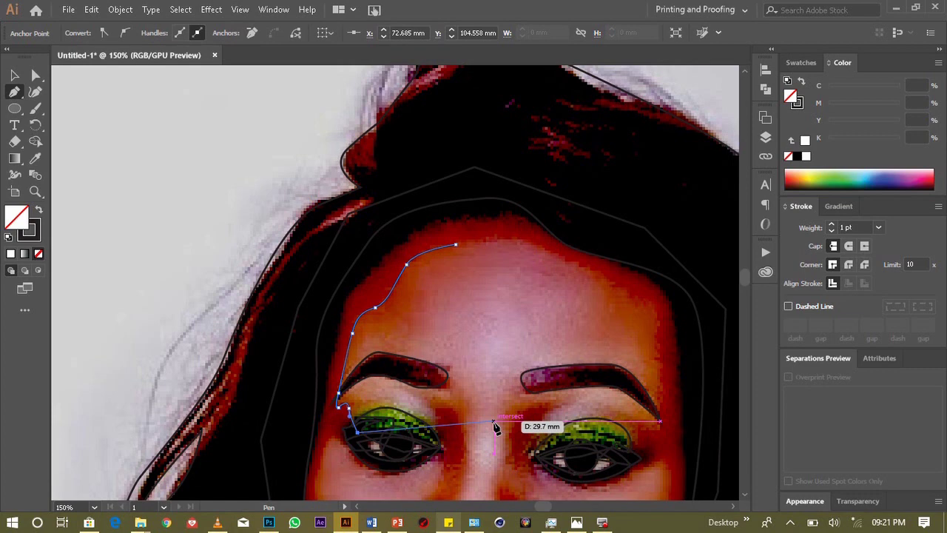
{"action": "left_click_drag", "start_coordinate": [496, 427], "coordinate": [744, 502]}
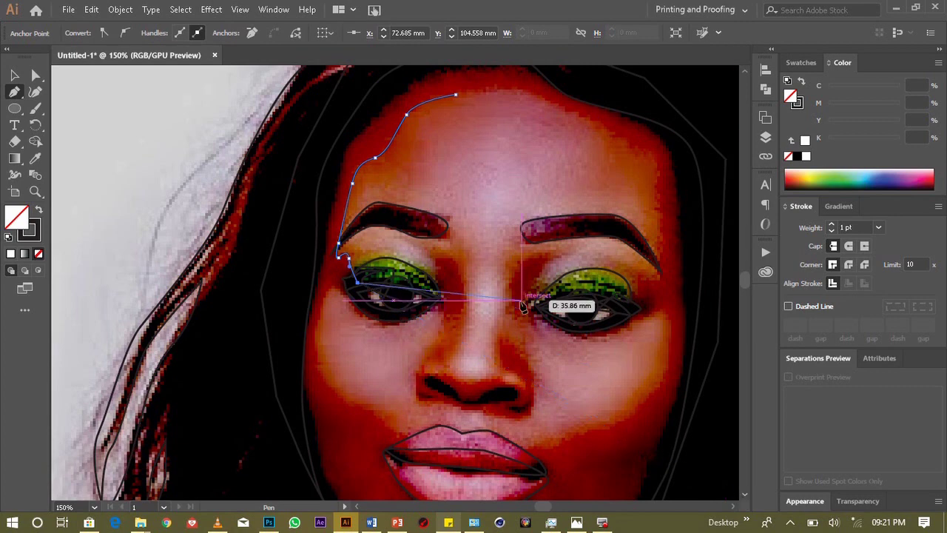
Step: Trace the path along the top of the left eyelid toward the nose bridge, undoing stray segments
{"action": "left_click_drag", "start_coordinate": [434, 281], "coordinate": [437, 273]}
{"action": "left_click", "coordinate": [437, 273], "text": "ctrl"}
{"action": "left_click_drag", "start_coordinate": [435, 281], "coordinate": [436, 272]}
{"action": "left_click", "coordinate": [435, 268]}
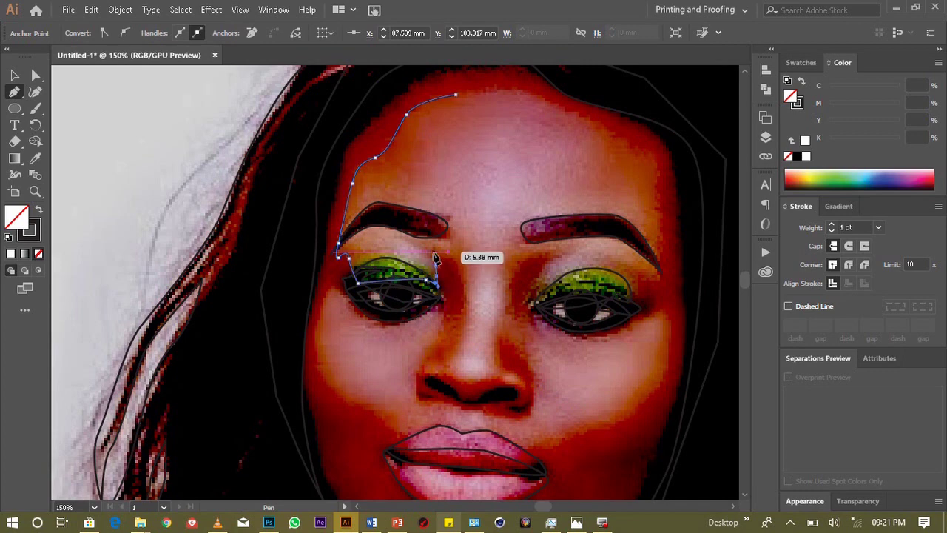
{"action": "left_click", "coordinate": [440, 263], "text": "ctrl"}
{"action": "left_click_drag", "start_coordinate": [438, 261], "coordinate": [438, 264]}
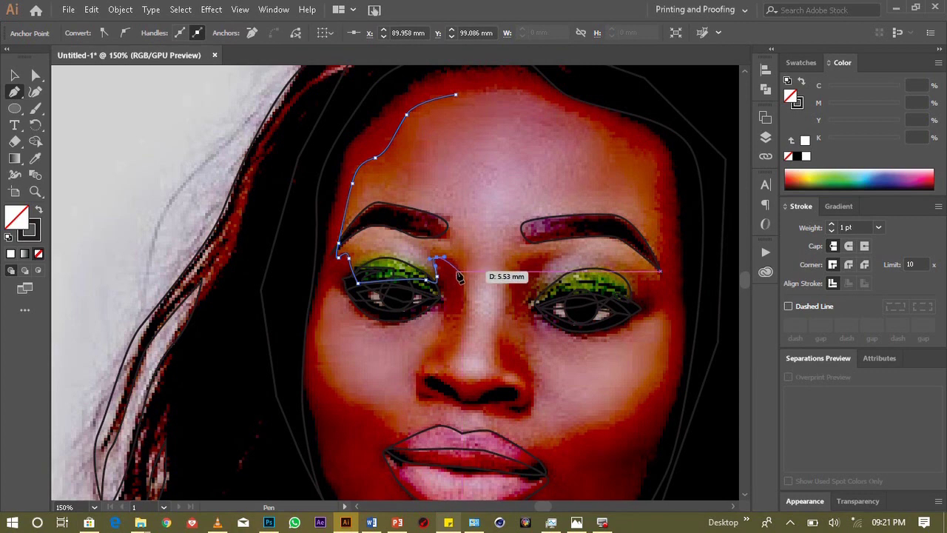
{"action": "left_click", "coordinate": [459, 283]}
{"action": "key", "text": "ctrl+z"}
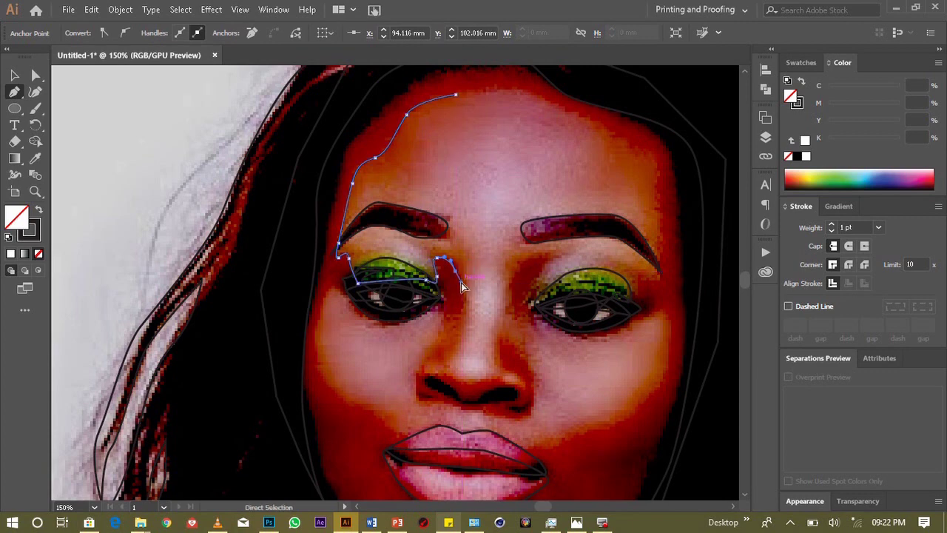
{"action": "left_click", "coordinate": [456, 269]}
{"action": "key", "text": "ctrl+z"}
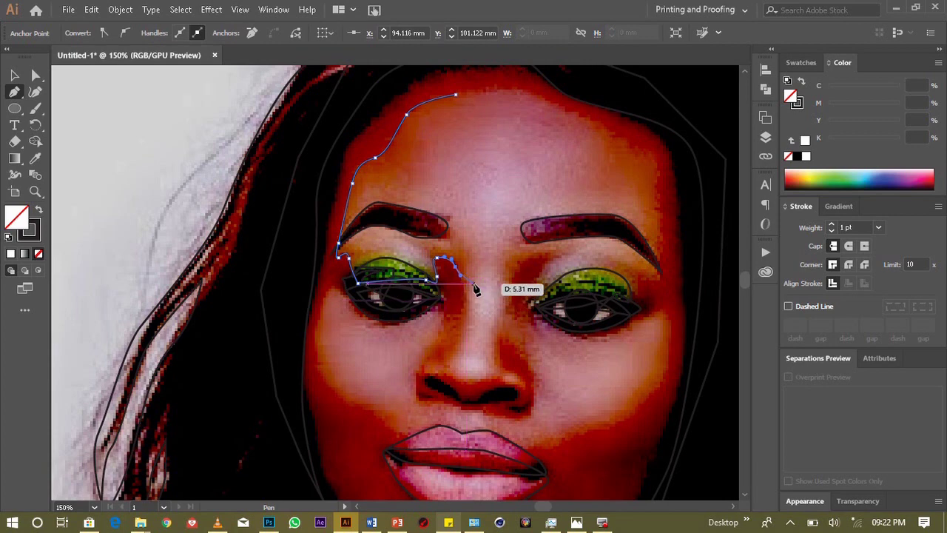
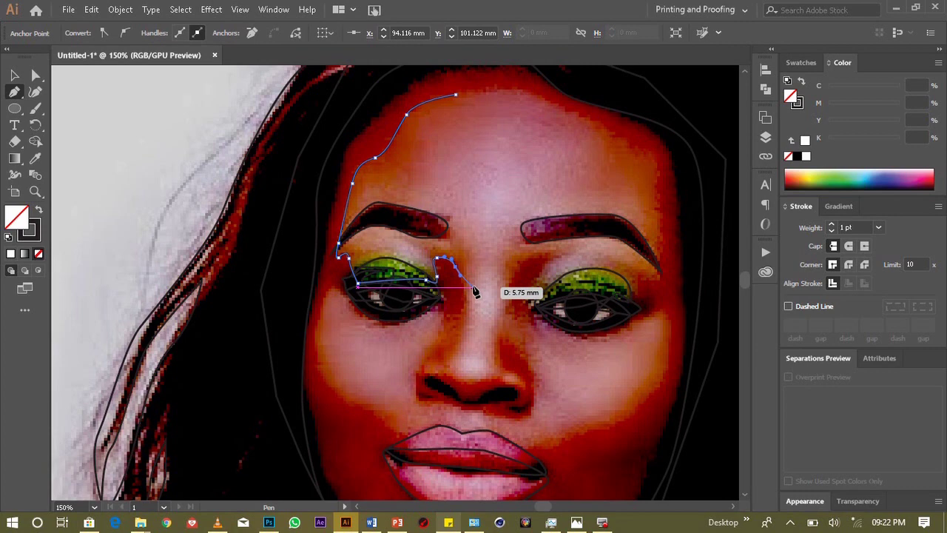
Step: Undo the stray eye anchors and trace the skin outline down the left cheek to the lips
{"action": "key", "text": "ctrl+z"}
{"action": "key", "text": "ctrl+z"}
{"action": "left_click", "coordinate": [439, 298]}
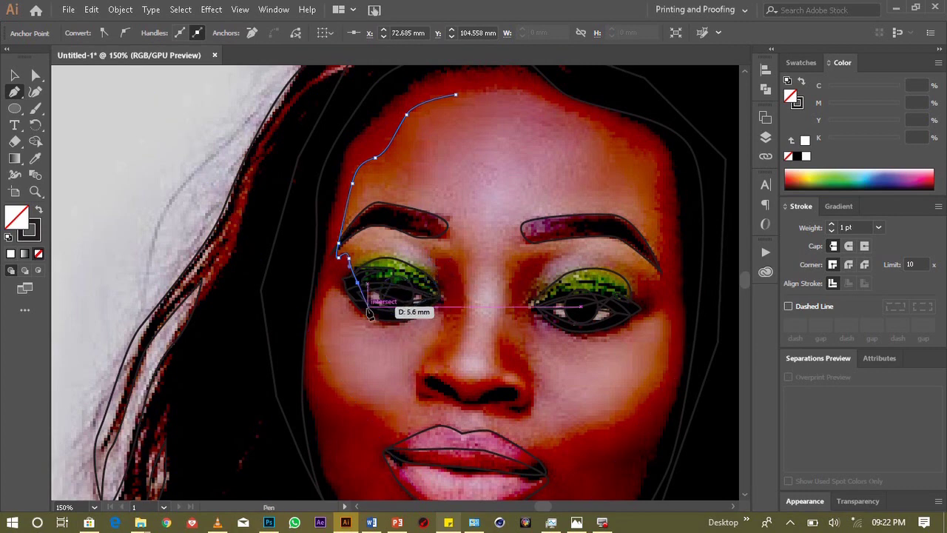
{"action": "key", "text": "ctrl+z"}
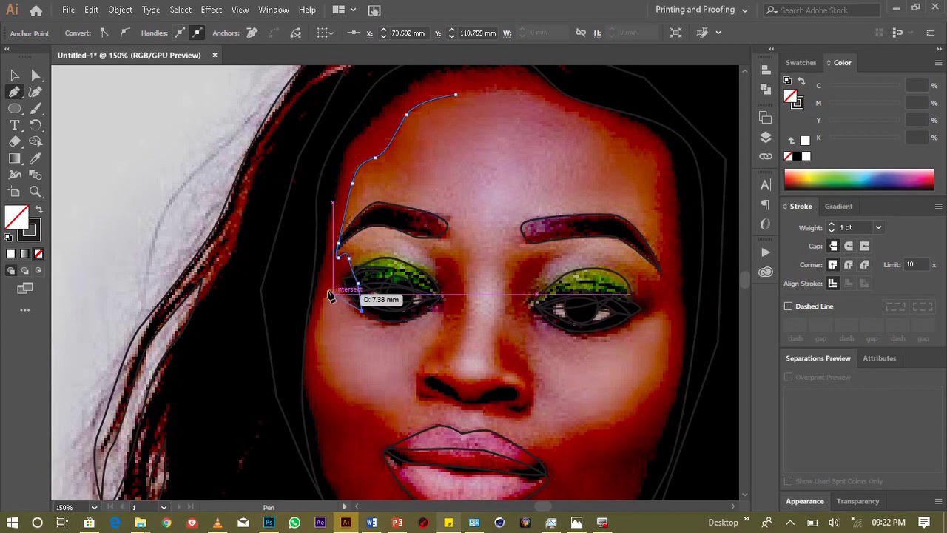
{"action": "left_click_drag", "start_coordinate": [327, 294], "coordinate": [319, 311]}
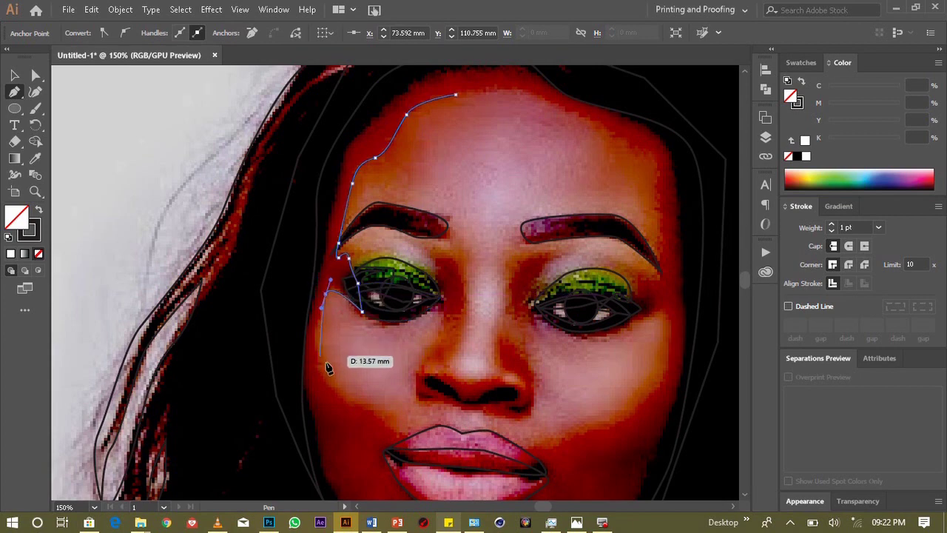
{"action": "left_click_drag", "start_coordinate": [326, 383], "coordinate": [352, 403]}
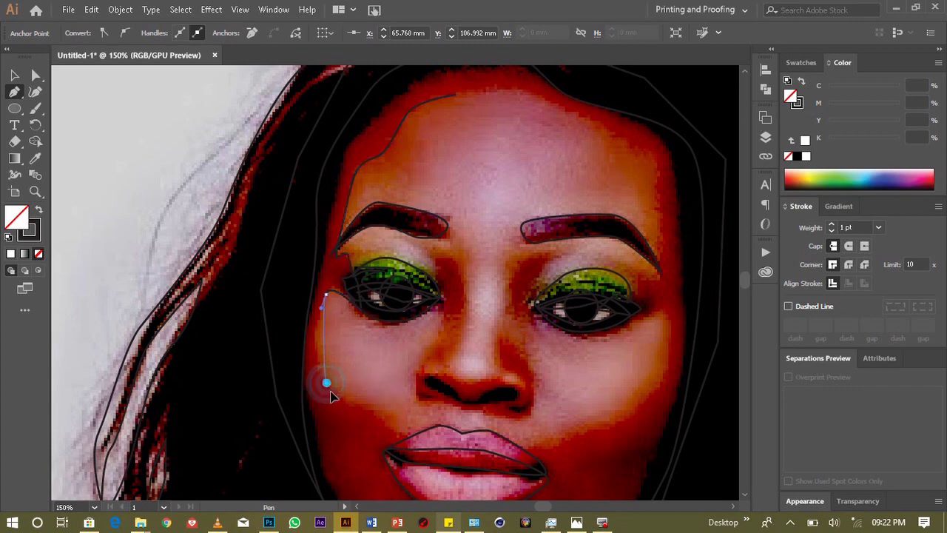
{"action": "left_click", "coordinate": [367, 409]}
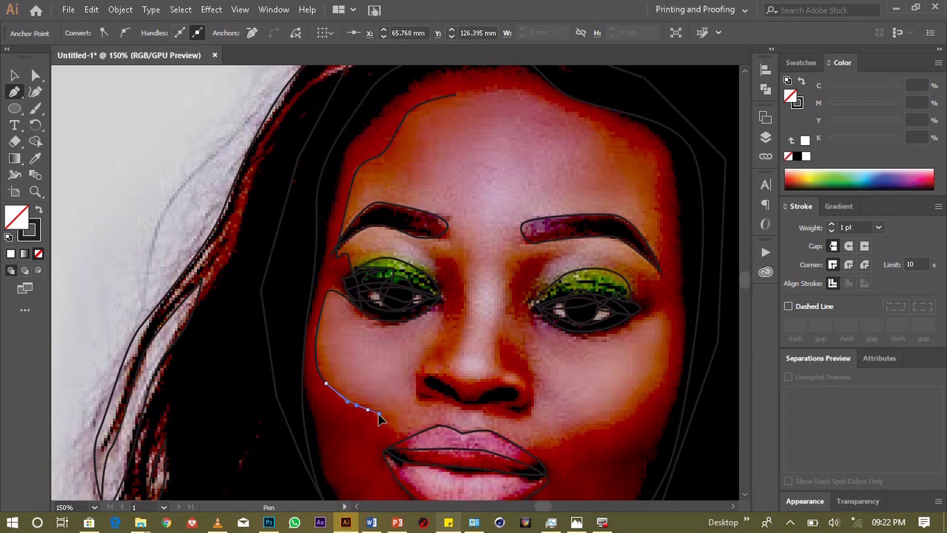
{"action": "left_click", "coordinate": [411, 438]}
{"action": "left_click_drag", "start_coordinate": [411, 445], "coordinate": [412, 444]}
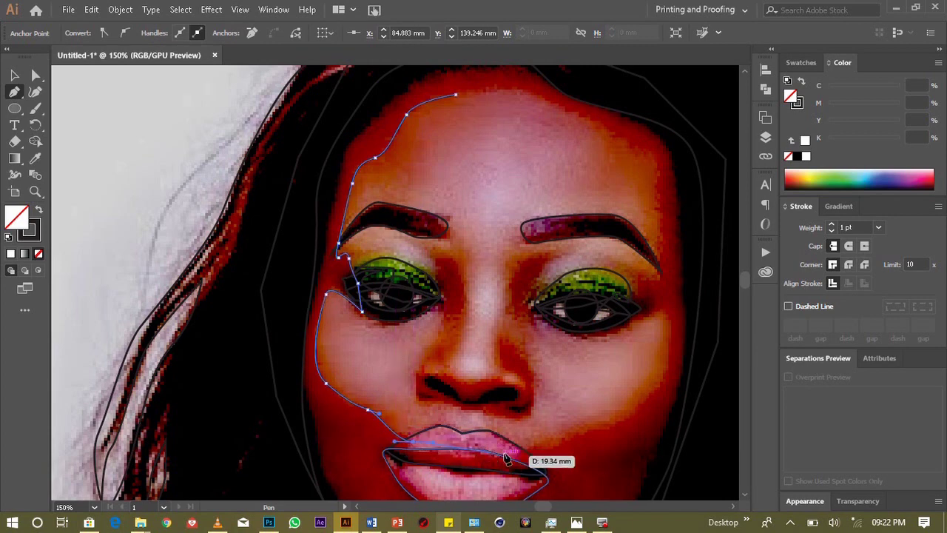
{"action": "mouse_move", "coordinate": [510, 453]}
{"action": "left_mouse_down"}
{"action": "mouse_move", "coordinate": [555, 456]}
{"action": "mouse_move", "coordinate": [640, 417]}
{"action": "mouse_move", "coordinate": [636, 406]}
{"action": "mouse_move", "coordinate": [673, 374]}
{"action": "mouse_move", "coordinate": [666, 366]}
{"action": "left_mouse_up"}
{"action": "left_click", "coordinate": [571, 444]}
Step: Continue the outline up the right jaw and beneath the right eye to its inner corner
{"action": "left_click", "coordinate": [666, 366], "text": "ctrl"}
{"action": "left_click_drag", "start_coordinate": [646, 402], "coordinate": [671, 345]}
{"action": "mouse_move", "coordinate": [657, 310]}
{"action": "left_mouse_down"}
{"action": "mouse_move", "coordinate": [603, 343]}
{"action": "mouse_move", "coordinate": [540, 315]}
{"action": "left_mouse_up"}
{"action": "left_click", "coordinate": [634, 323], "text": "ctrl"}
{"action": "left_click", "coordinate": [584, 345], "text": "ctrl"}
{"action": "left_click", "coordinate": [540, 316], "text": "ctrl"}
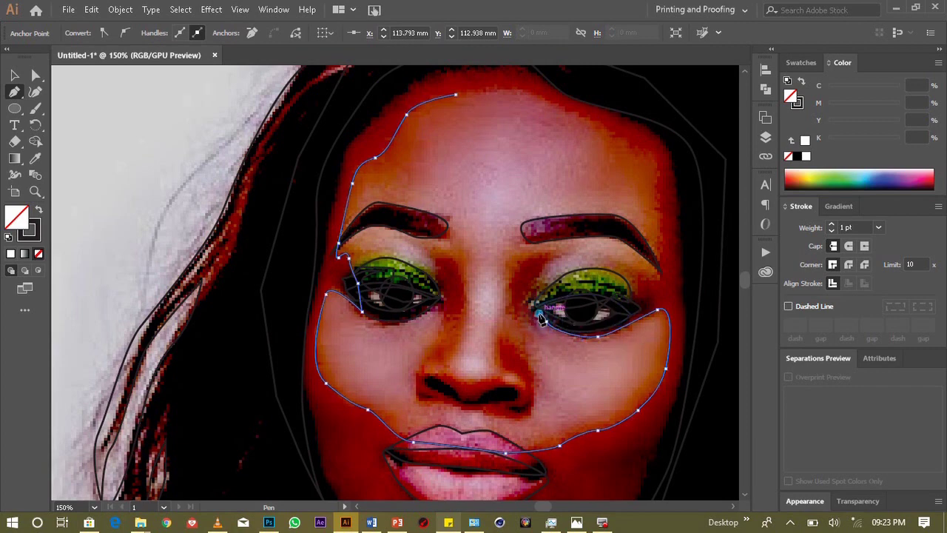
Step: Carry the outline over the right eye and up the temple, closing it at the forehead
{"action": "left_click_drag", "start_coordinate": [581, 291], "coordinate": [586, 294]}
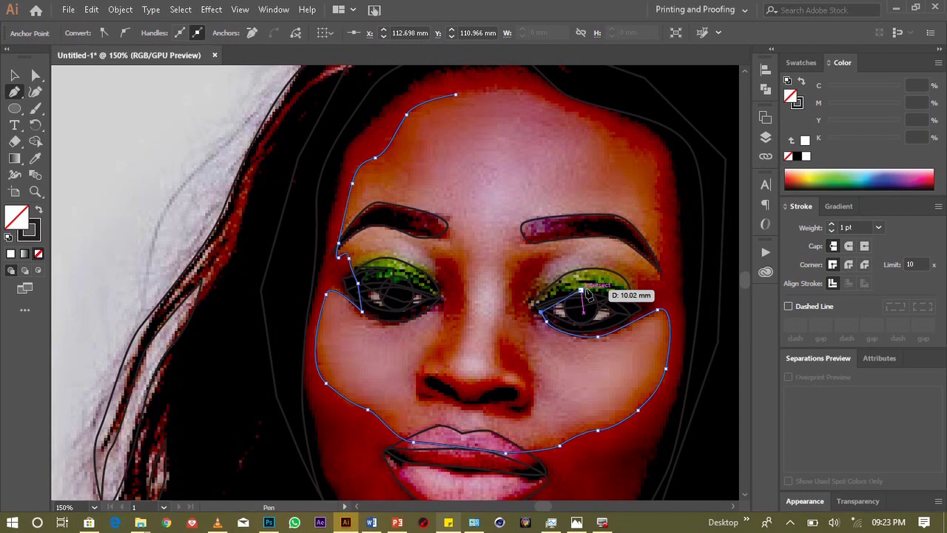
{"action": "mouse_move", "coordinate": [586, 295]}
{"action": "left_mouse_down"}
{"action": "mouse_move", "coordinate": [639, 298]}
{"action": "mouse_move", "coordinate": [660, 280]}
{"action": "left_mouse_up"}
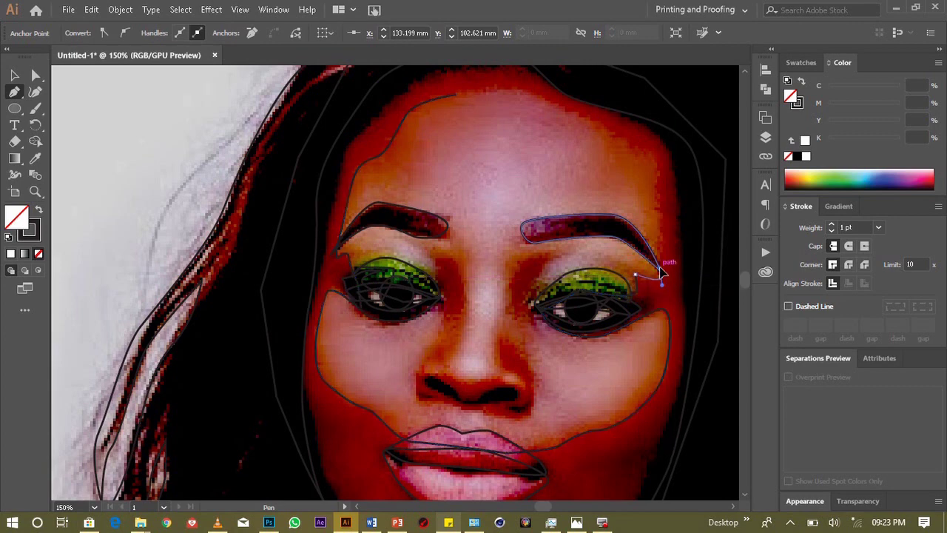
{"action": "left_click_drag", "start_coordinate": [661, 271], "coordinate": [662, 273]}
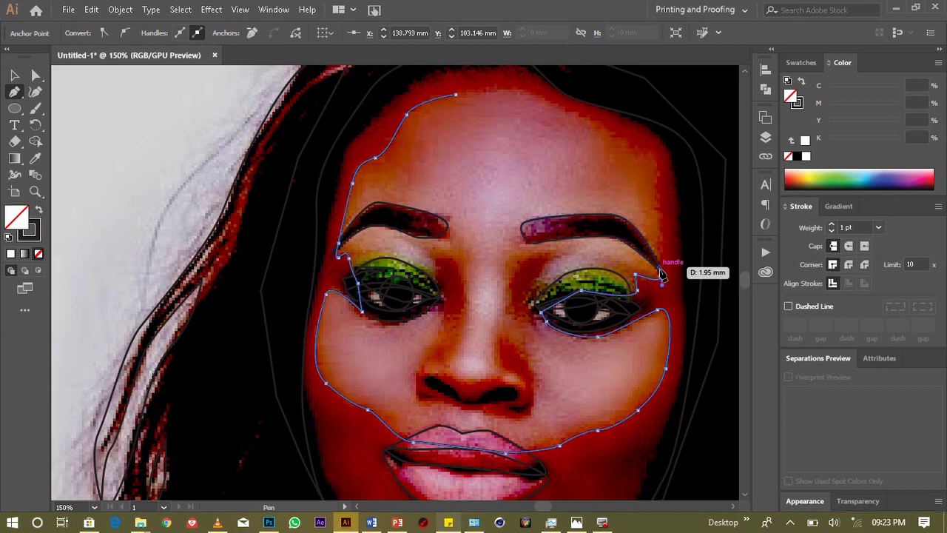
{"action": "left_click_drag", "start_coordinate": [662, 274], "coordinate": [657, 184]}
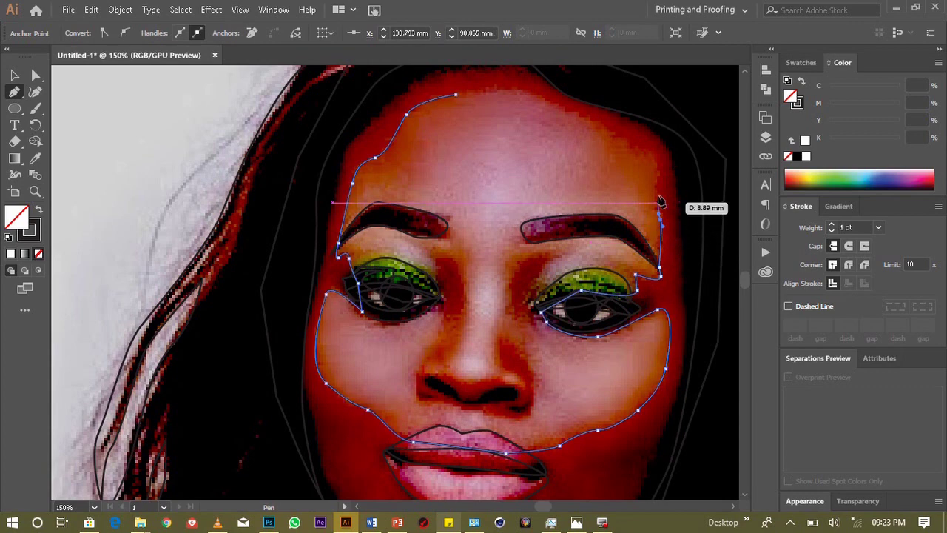
{"action": "left_click_drag", "start_coordinate": [660, 171], "coordinate": [648, 152]}
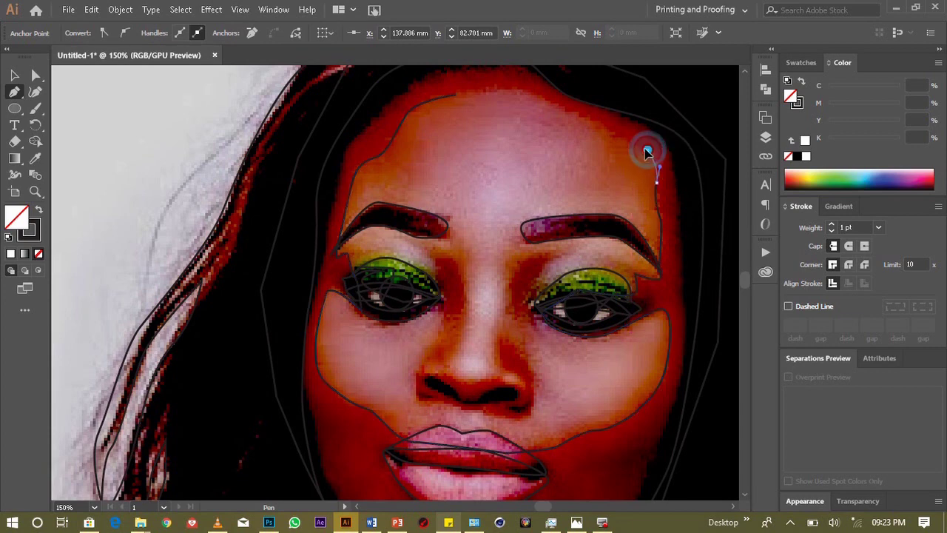
{"action": "left_click_drag", "start_coordinate": [646, 152], "coordinate": [518, 91]}
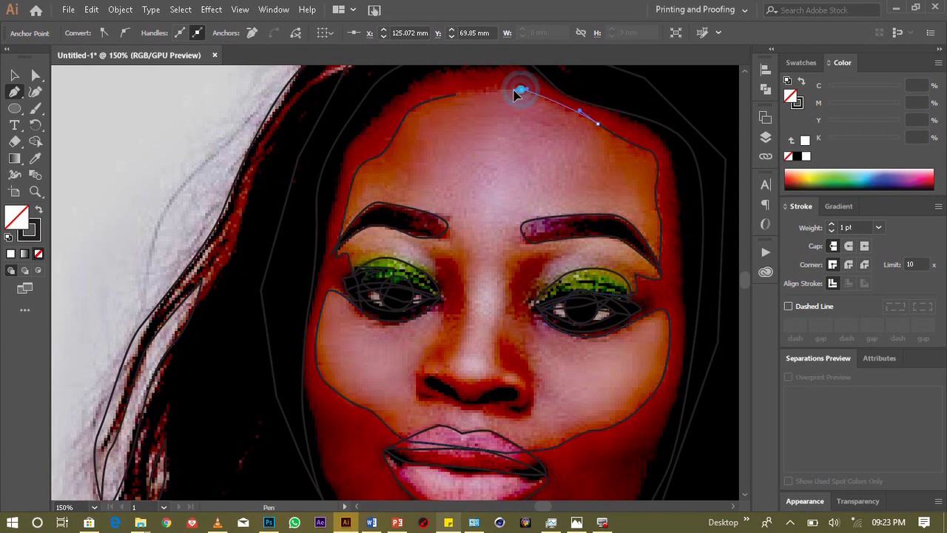
{"action": "left_click_drag", "start_coordinate": [518, 91], "coordinate": [456, 96]}
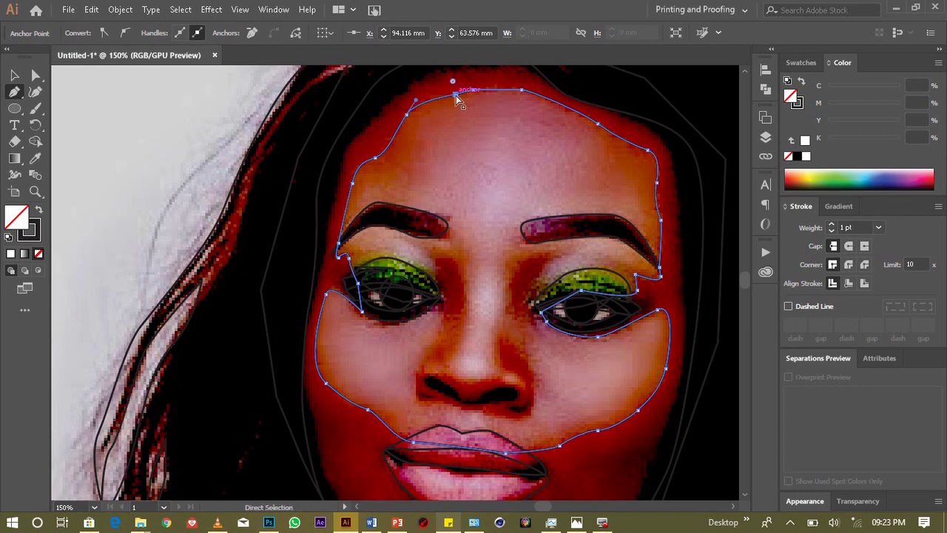
Step: Deselect the finished face outline and place a new anchor at the left eye's outer corner
{"action": "key", "text": "ctrl+plus"}
{"action": "key", "text": "ctrl+minus"}
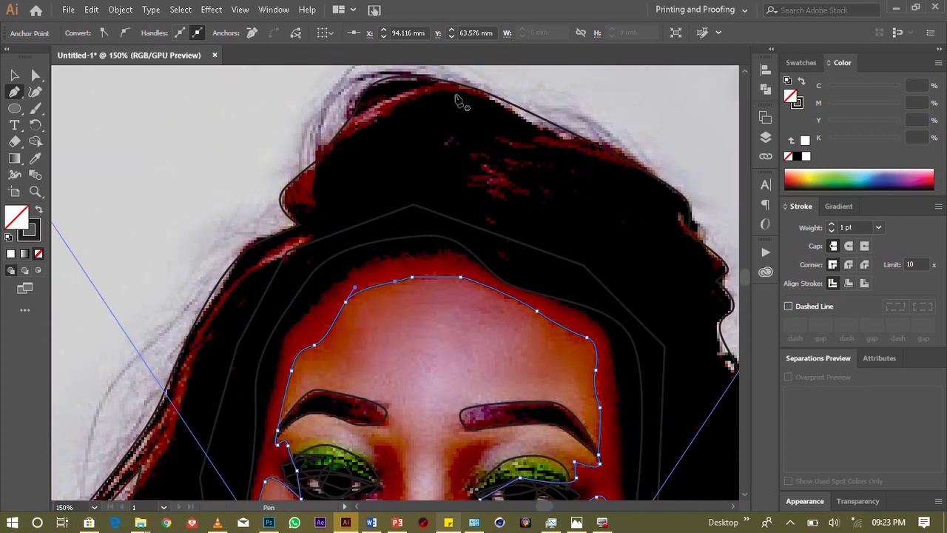
{"action": "scroll", "coordinate": [745, 502], "scroll_direction": "down", "scroll_amount": 2}
{"action": "scroll", "coordinate": [743, 498], "scroll_direction": "down", "scroll_amount": 3}
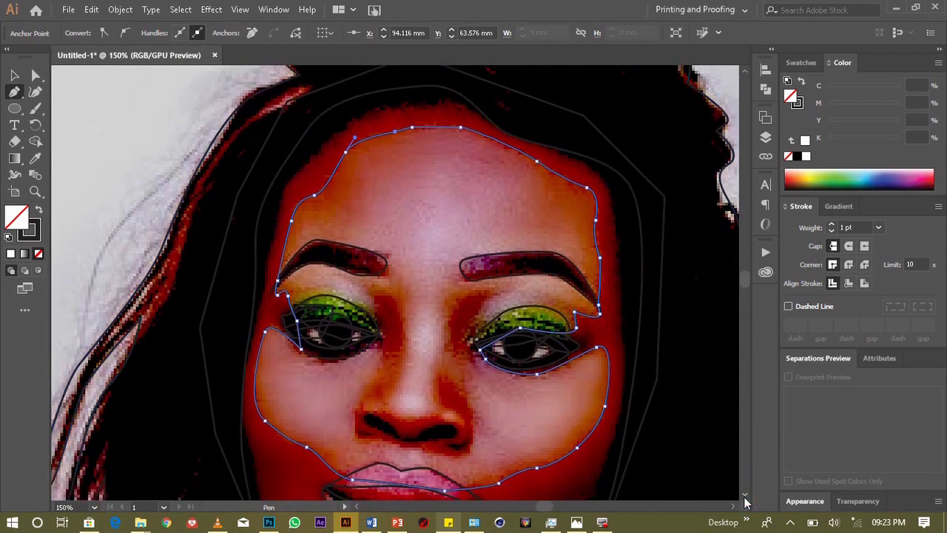
{"action": "left_click", "coordinate": [14, 76]}
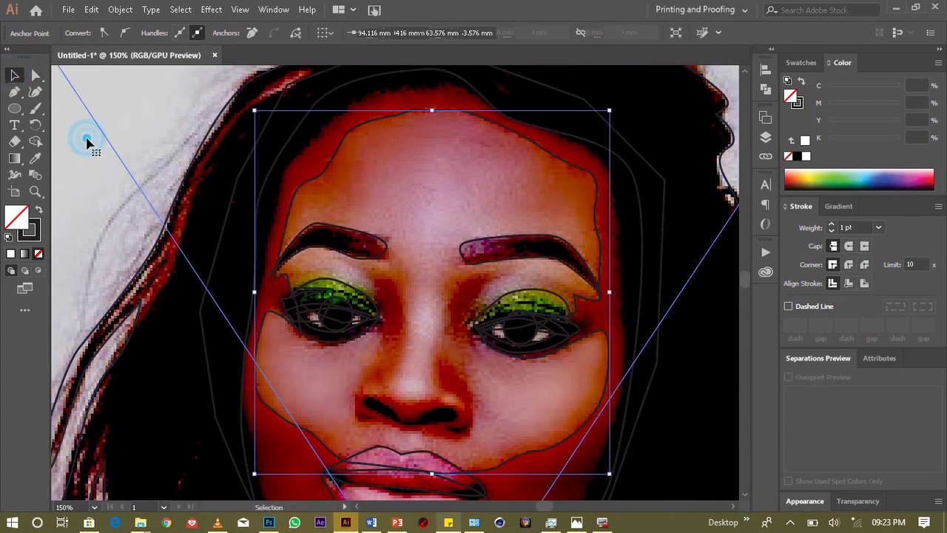
{"action": "left_click", "coordinate": [74, 133]}
{"action": "left_click", "coordinate": [13, 92]}
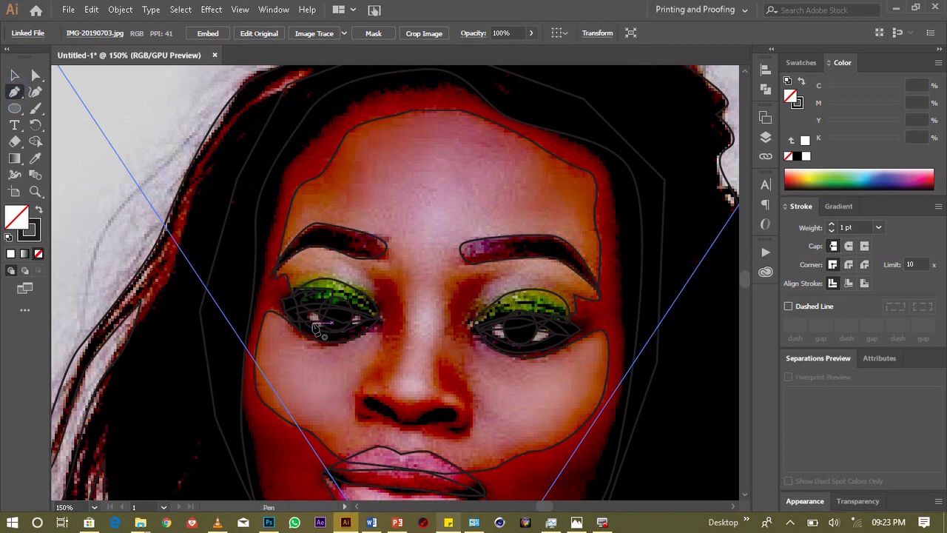
{"action": "left_click", "coordinate": [285, 323]}
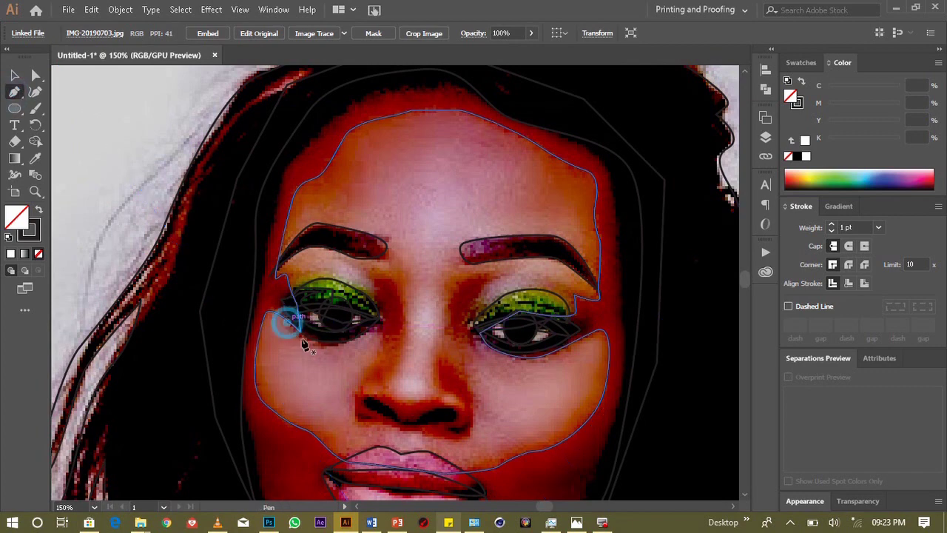
Step: Curve the path under the left eye, up beside the nose and over it, closing at the start
{"action": "left_click_drag", "start_coordinate": [321, 347], "coordinate": [343, 349]}
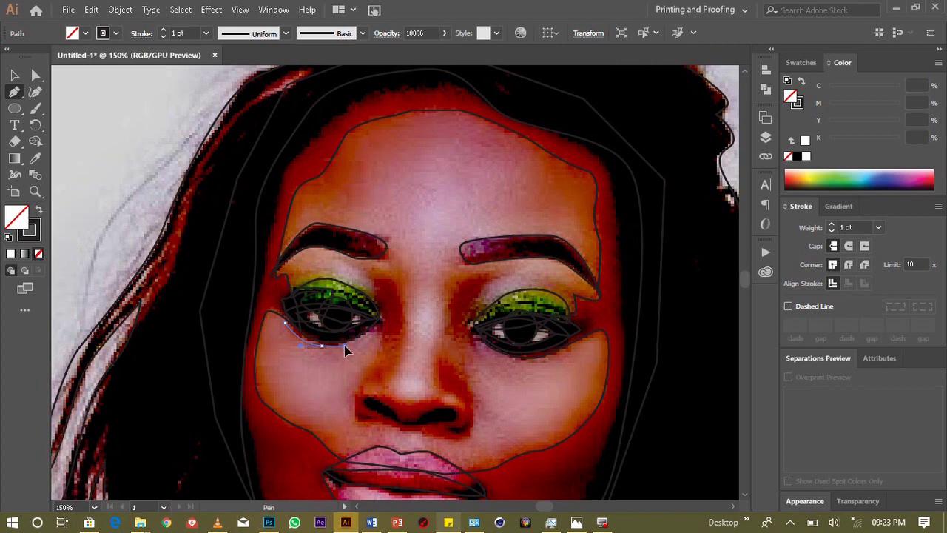
{"action": "mouse_move", "coordinate": [379, 326]}
{"action": "left_mouse_down"}
{"action": "mouse_move", "coordinate": [381, 337]}
{"action": "mouse_move", "coordinate": [402, 330]}
{"action": "left_mouse_up"}
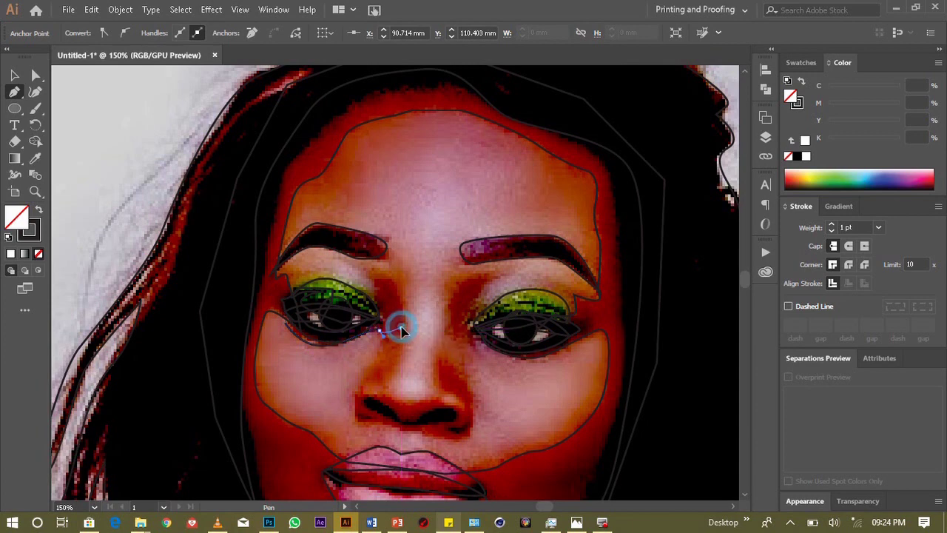
{"action": "left_click_drag", "start_coordinate": [402, 320], "coordinate": [400, 291]}
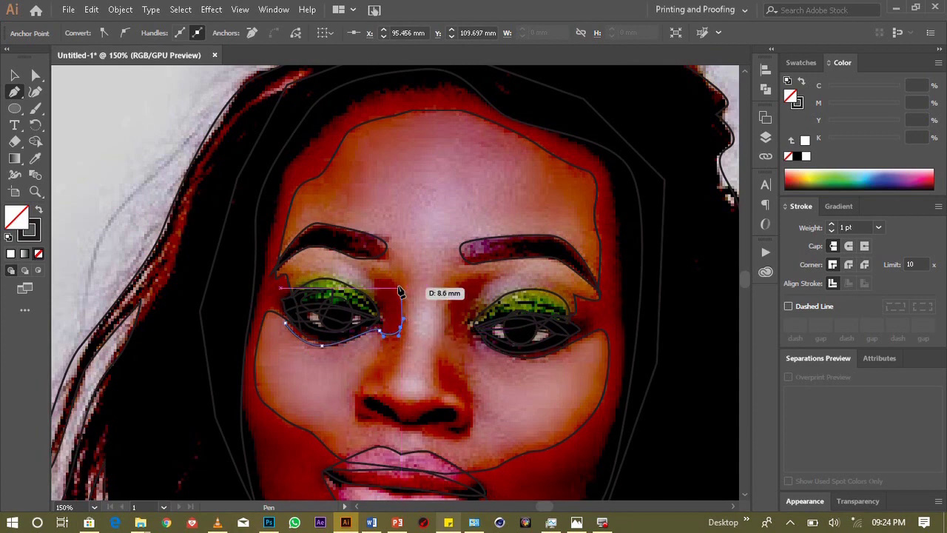
{"action": "mouse_move", "coordinate": [400, 292]}
{"action": "left_mouse_down"}
{"action": "mouse_move", "coordinate": [393, 271]}
{"action": "mouse_move", "coordinate": [376, 271]}
{"action": "mouse_move", "coordinate": [407, 292]}
{"action": "left_mouse_up"}
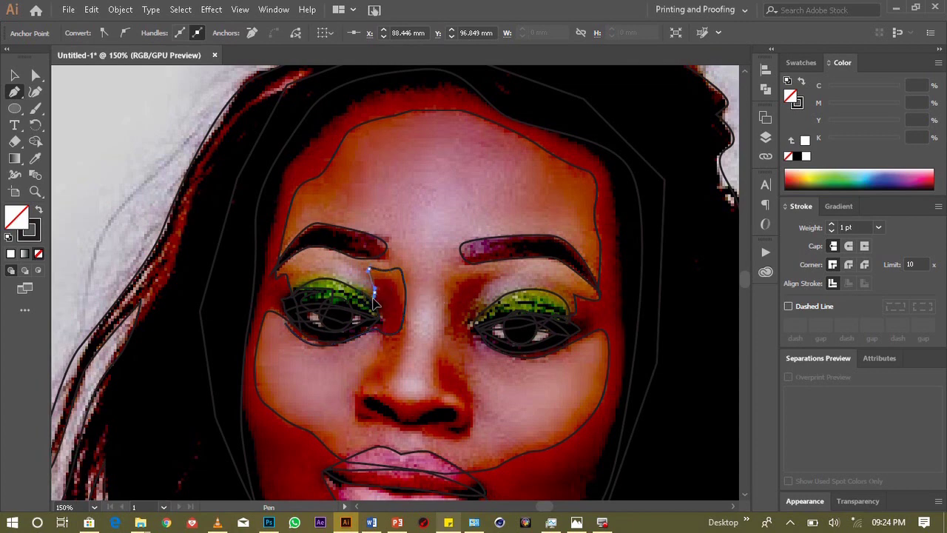
{"action": "left_click_drag", "start_coordinate": [390, 328], "coordinate": [367, 319]}
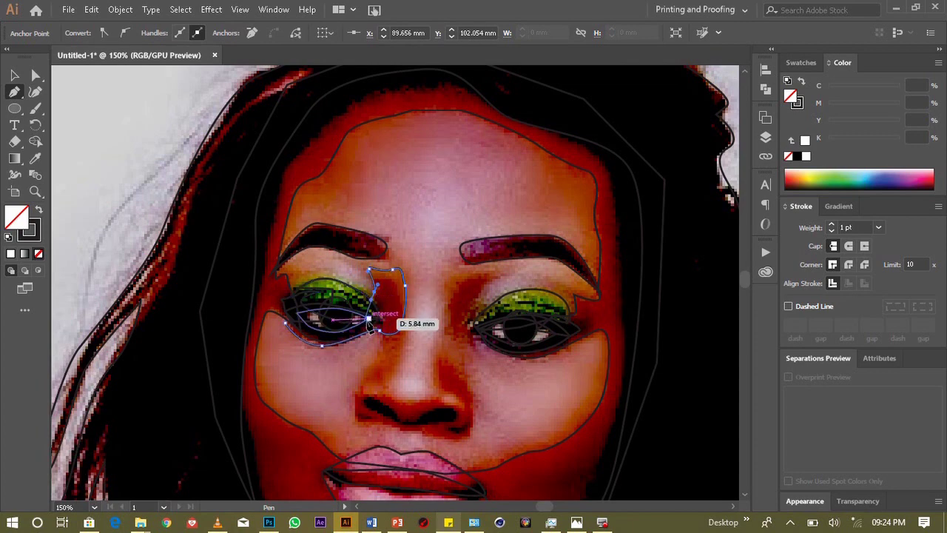
{"action": "left_click_drag", "start_coordinate": [285, 324], "coordinate": [286, 328]}
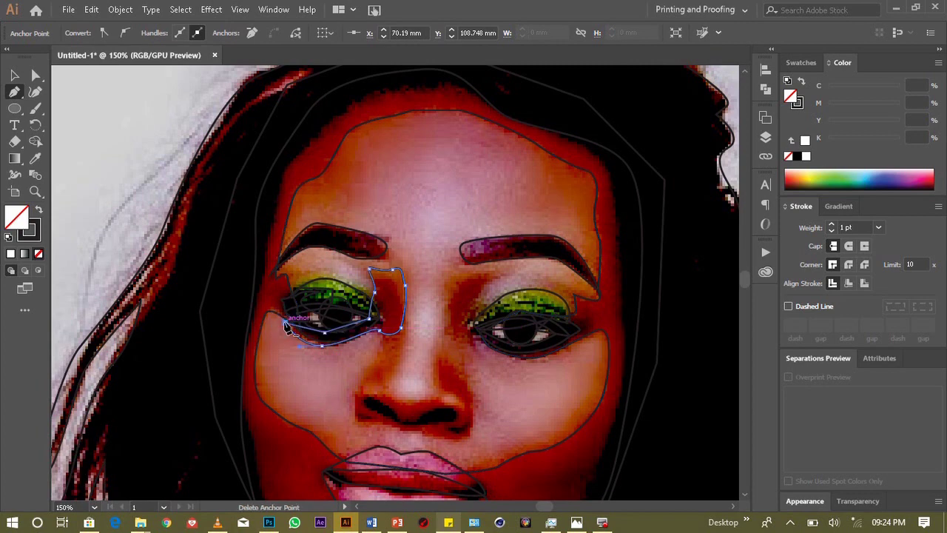
{"action": "left_click", "coordinate": [473, 273]}
Step: Curve the nose-bridge shape down beside the right eye's inner corner and check it with Selection
{"action": "left_click_drag", "start_coordinate": [442, 291], "coordinate": [442, 303]}
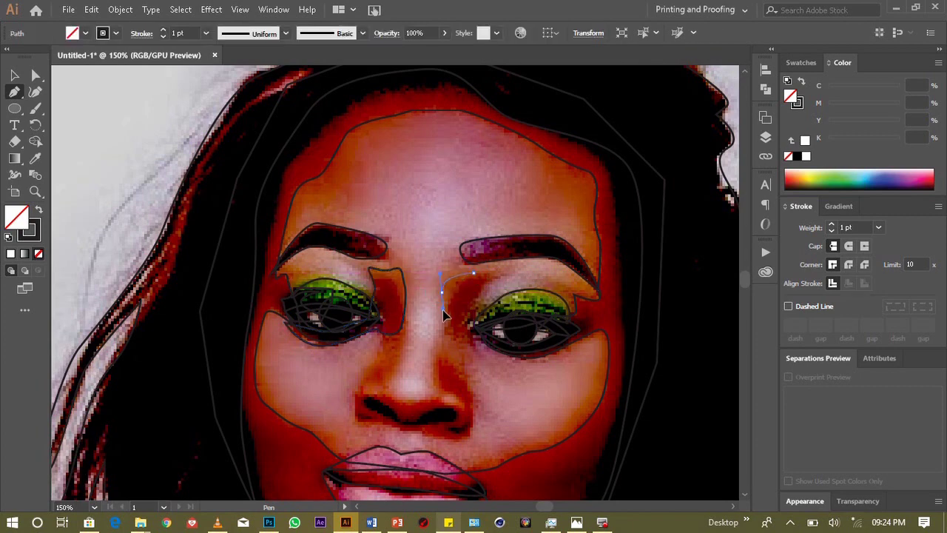
{"action": "left_click_drag", "start_coordinate": [444, 316], "coordinate": [477, 350]}
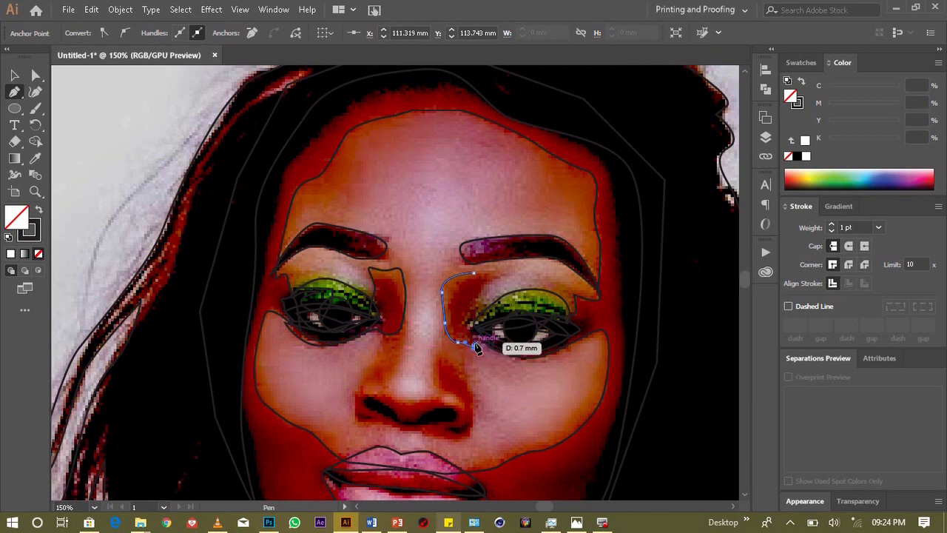
{"action": "left_click_drag", "start_coordinate": [478, 350], "coordinate": [497, 326]}
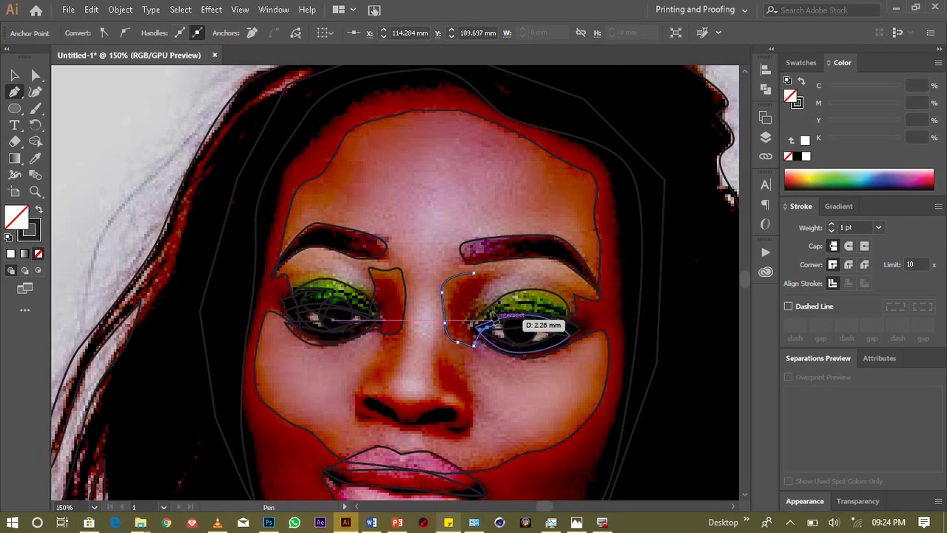
{"action": "mouse_move", "coordinate": [498, 325]}
{"action": "left_mouse_down"}
{"action": "mouse_move", "coordinate": [485, 295]}
{"action": "mouse_move", "coordinate": [472, 324]}
{"action": "mouse_move", "coordinate": [463, 318]}
{"action": "left_mouse_up"}
{"action": "left_click_drag", "start_coordinate": [473, 274], "coordinate": [477, 276]}
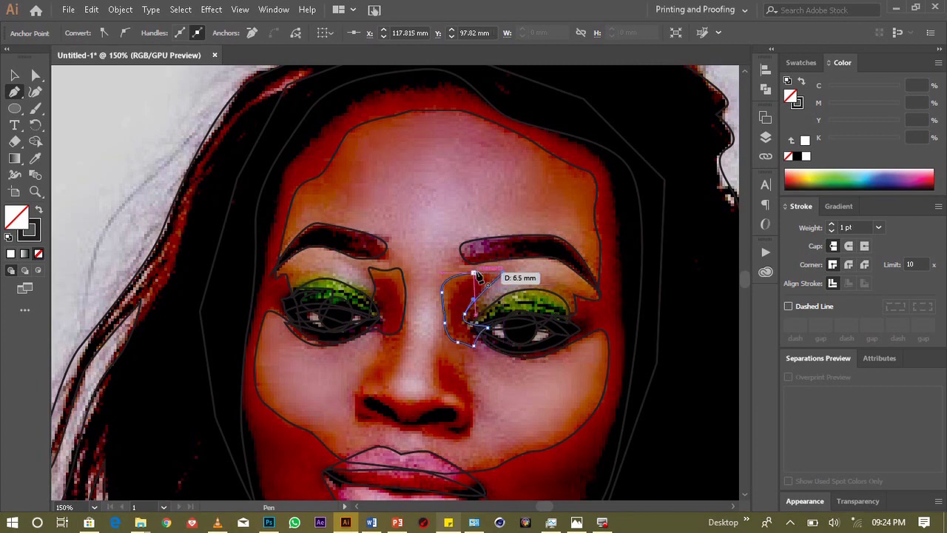
{"action": "left_click", "coordinate": [503, 273]}
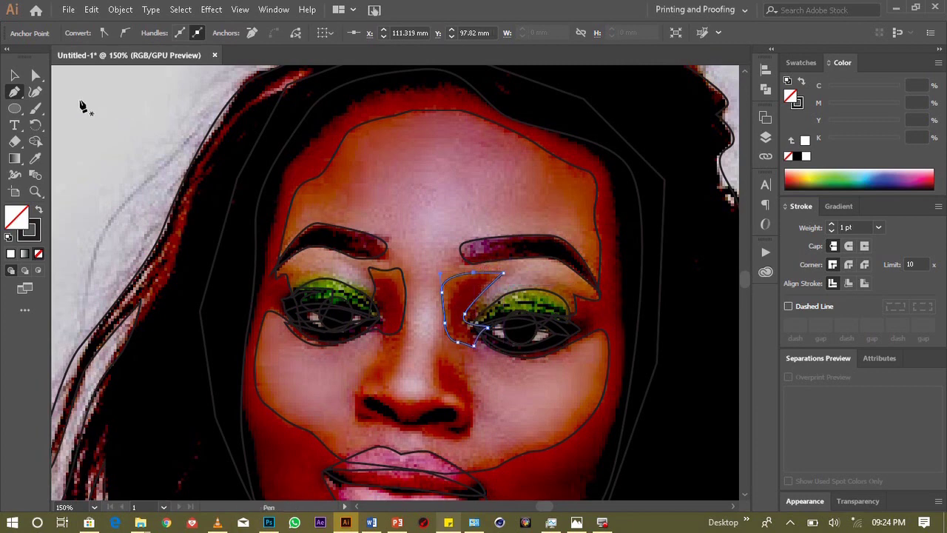
{"action": "left_click", "coordinate": [15, 76]}
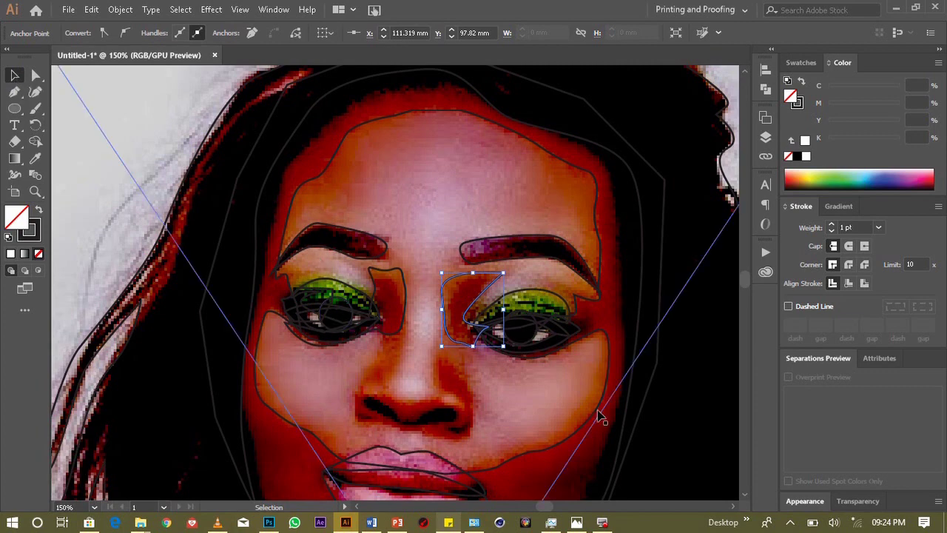
{"action": "left_click", "coordinate": [14, 92]}
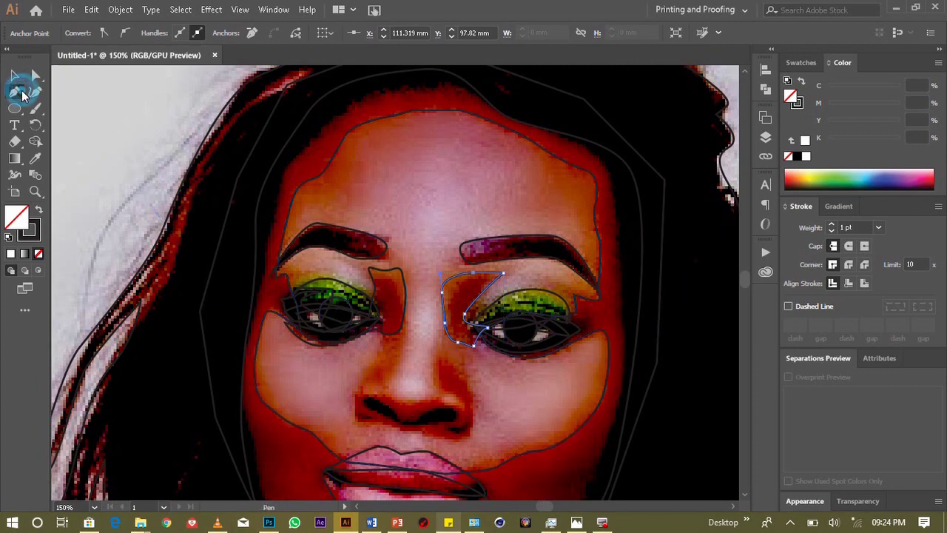
Step: Scroll down to the nose and draw a trial curve down its right side toward the nostril
{"action": "scroll", "coordinate": [407, 409], "scroll_direction": "left", "scroll_amount": 2}
{"action": "scroll", "coordinate": [407, 407], "scroll_direction": "left", "scroll_amount": 1}
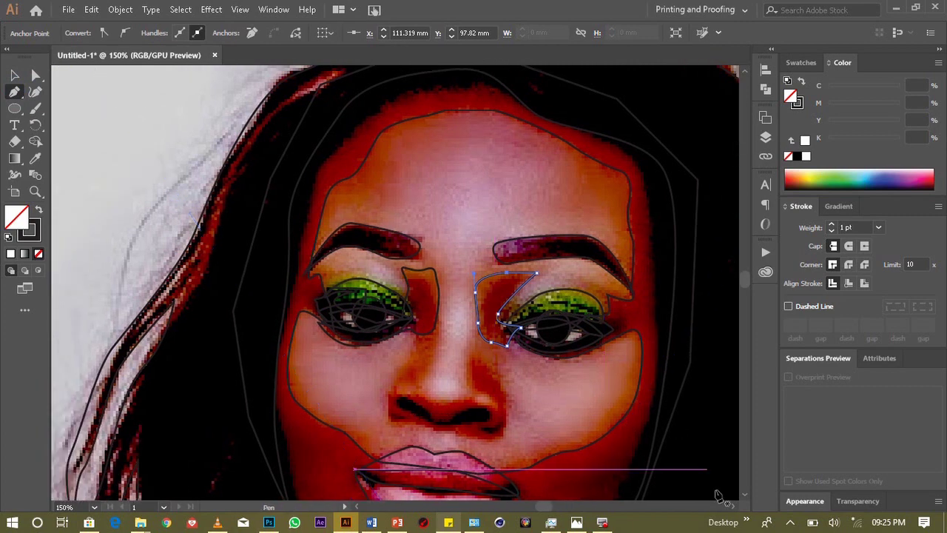
{"action": "scroll", "coordinate": [745, 492], "scroll_direction": "down", "scroll_amount": 3}
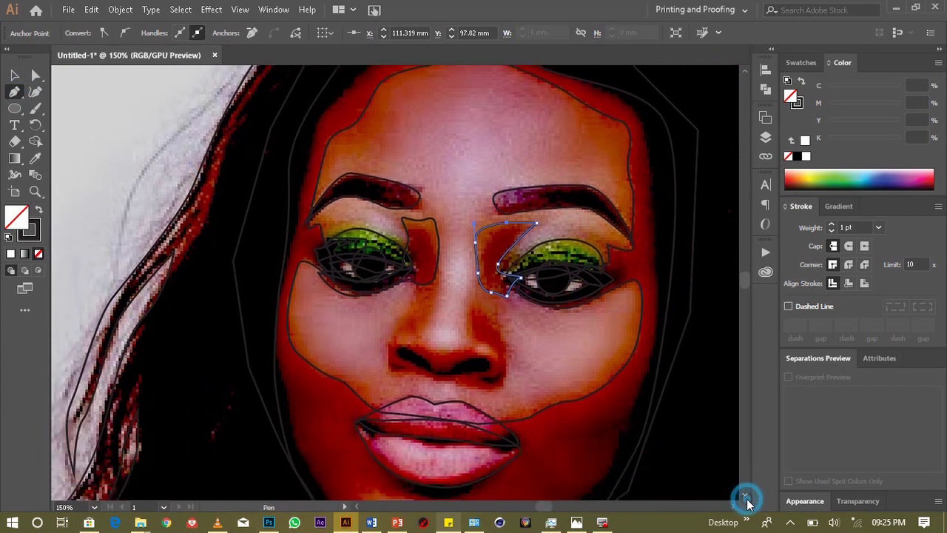
{"action": "left_click_drag", "start_coordinate": [469, 302], "coordinate": [469, 342]}
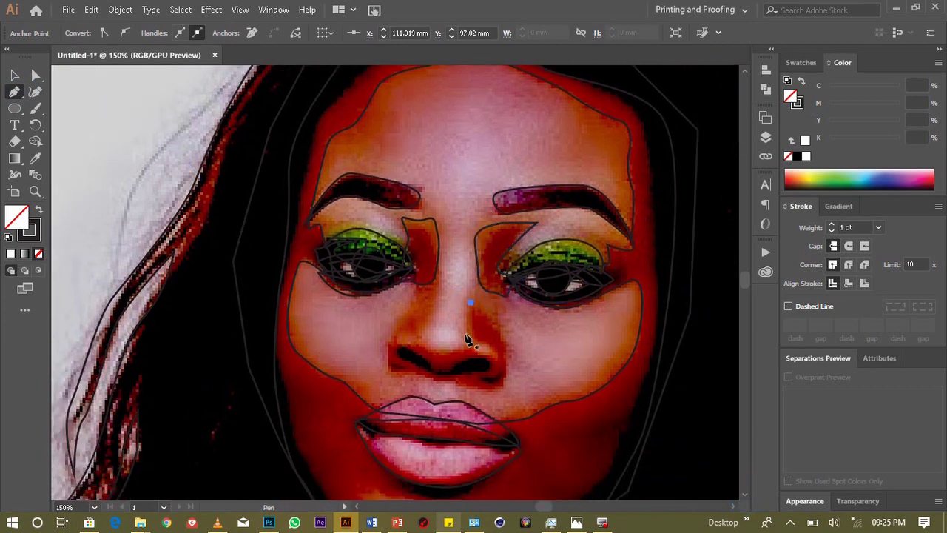
{"action": "left_click", "coordinate": [468, 337]}
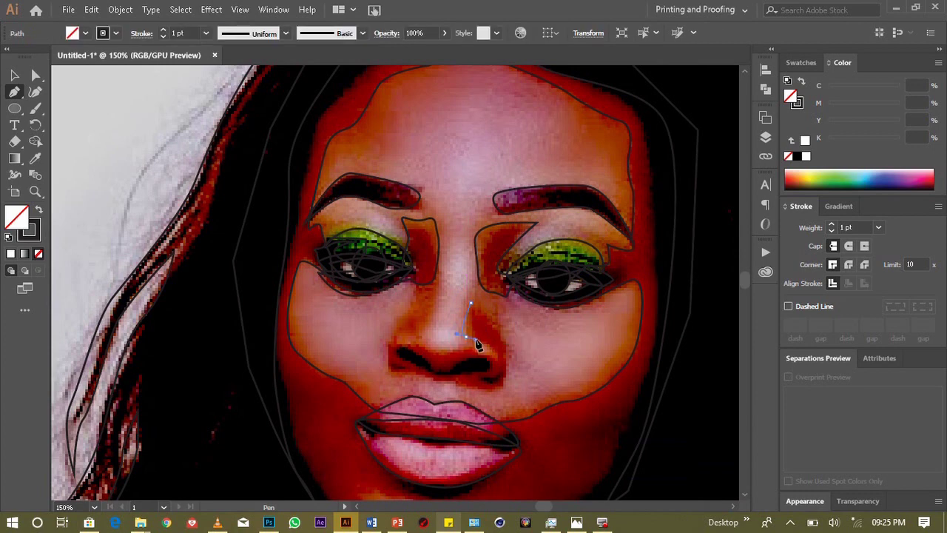
{"action": "left_click_drag", "start_coordinate": [477, 344], "coordinate": [471, 341]}
{"action": "mouse_move", "coordinate": [482, 343]}
{"action": "left_mouse_down"}
{"action": "mouse_move", "coordinate": [503, 361]}
{"action": "mouse_move", "coordinate": [482, 385]}
{"action": "left_mouse_up"}
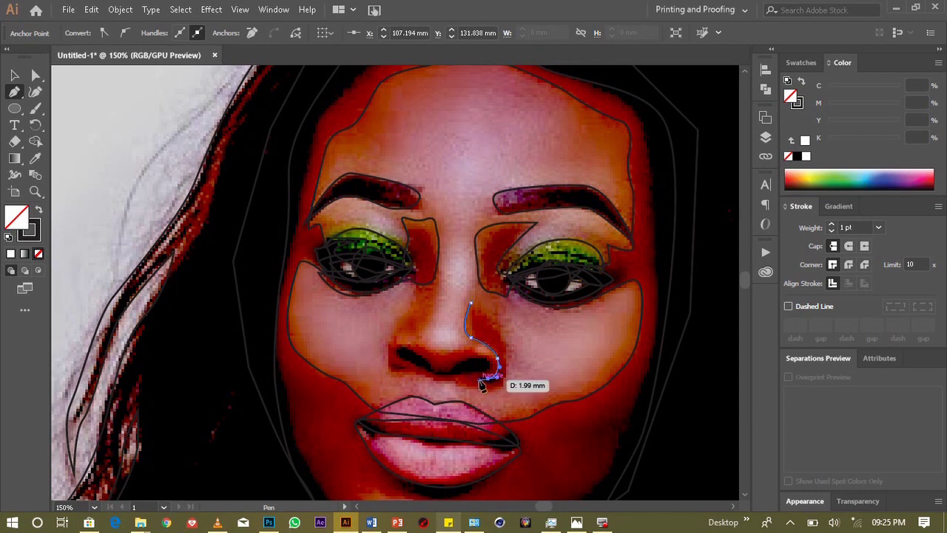
{"action": "left_click_drag", "start_coordinate": [482, 384], "coordinate": [477, 379]}
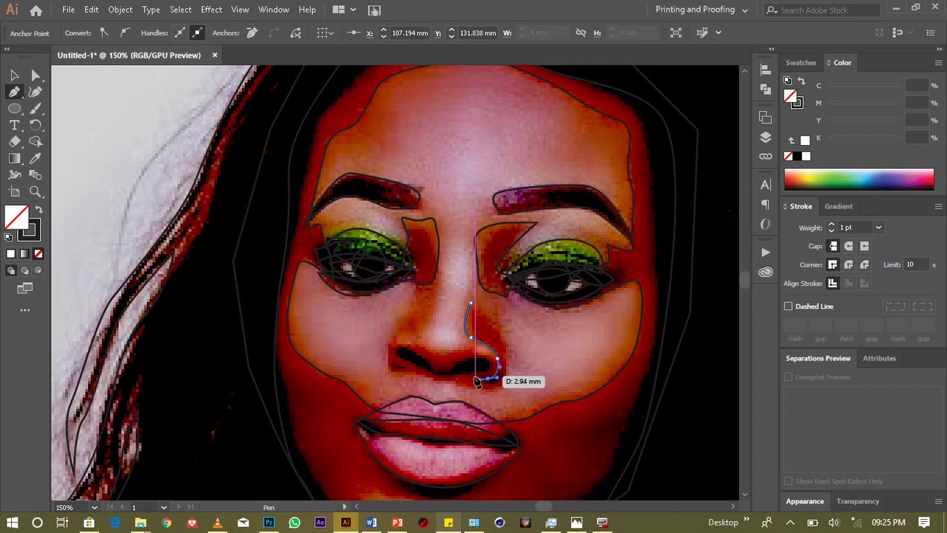
{"action": "key", "text": "Escape"}
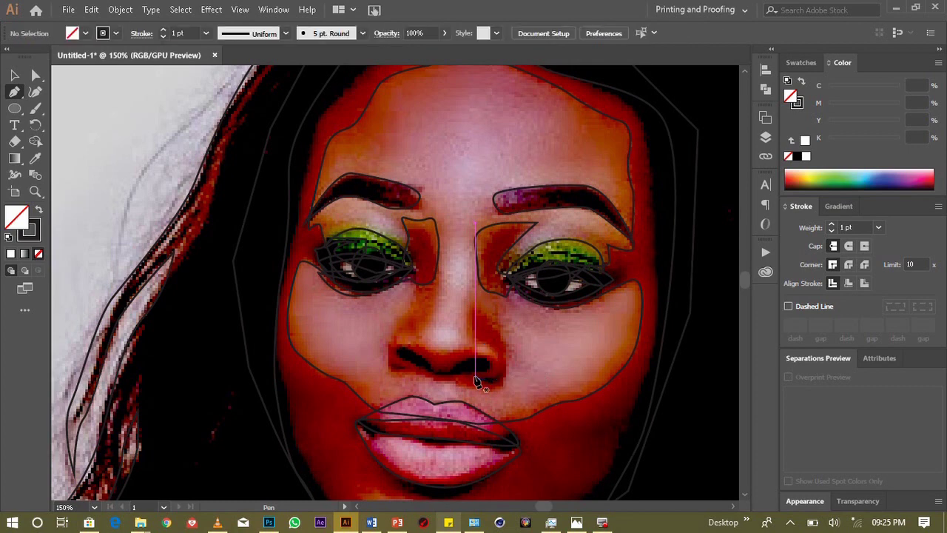
Step: Start the nose outline at the bridge and curve it down the right side and under the nose
{"action": "left_click", "coordinate": [476, 303]}
{"action": "left_click", "coordinate": [503, 340]}
{"action": "left_click_drag", "start_coordinate": [503, 341], "coordinate": [498, 395]}
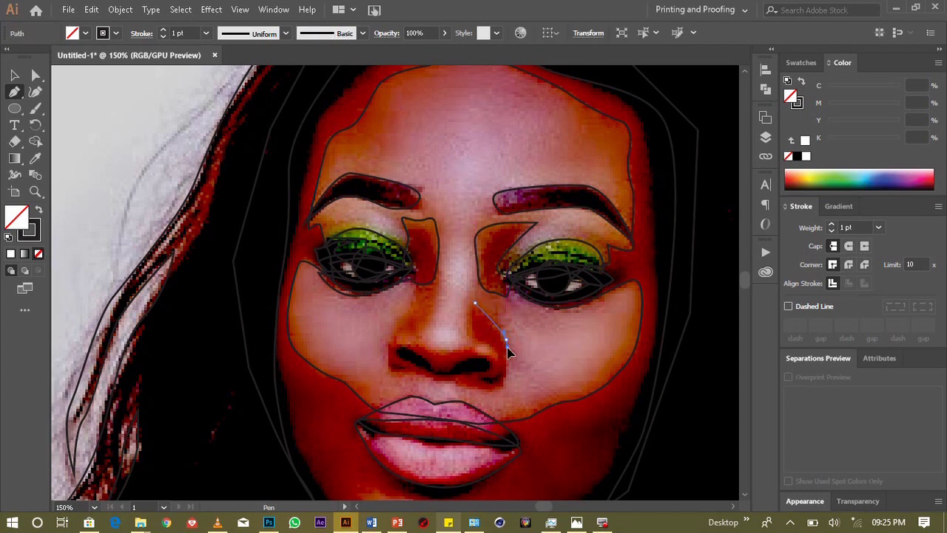
{"action": "left_click", "coordinate": [494, 389]}
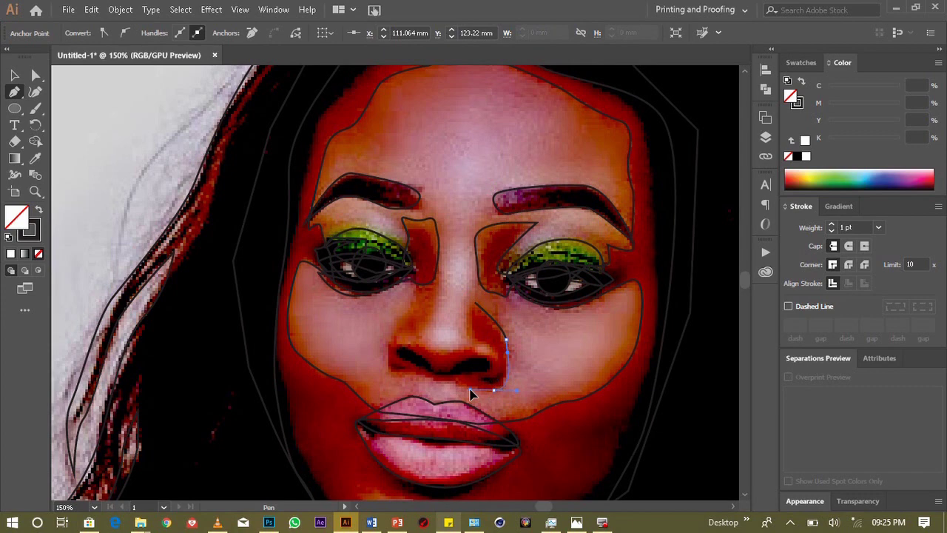
{"action": "left_click_drag", "start_coordinate": [474, 389], "coordinate": [425, 379]}
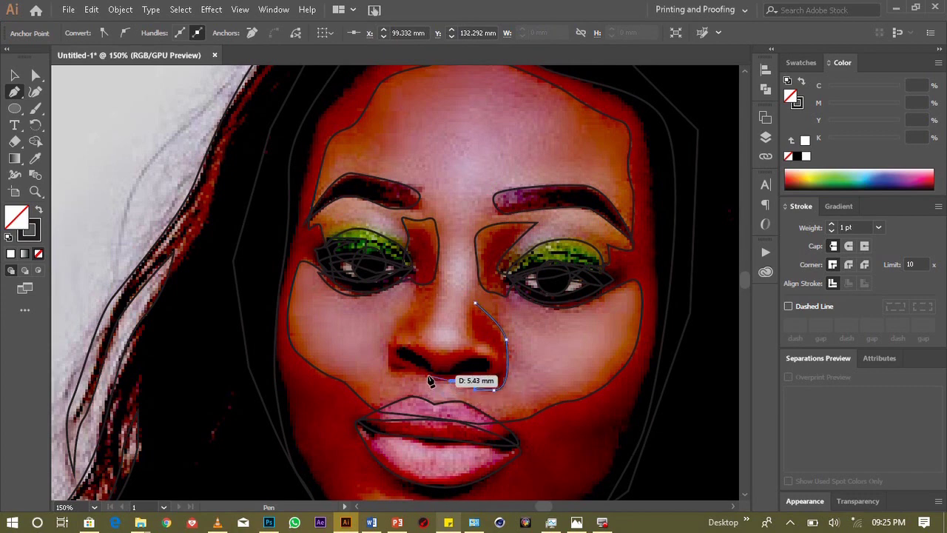
{"action": "mouse_move", "coordinate": [427, 377]}
{"action": "left_mouse_down"}
{"action": "mouse_move", "coordinate": [390, 374]}
{"action": "mouse_move", "coordinate": [389, 361]}
{"action": "left_mouse_up"}
{"action": "left_click", "coordinate": [386, 362], "text": "ctrl"}
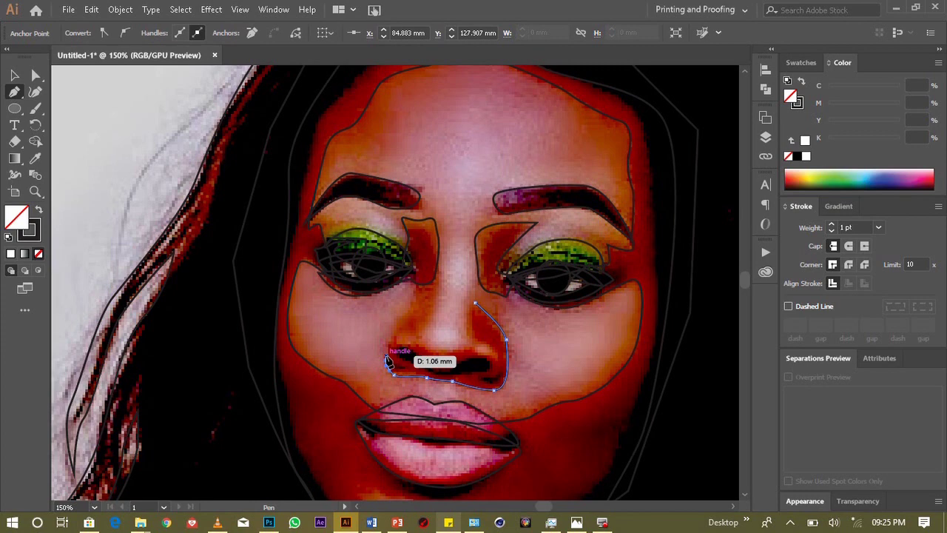
{"action": "left_click", "coordinate": [394, 341], "text": "ctrl"}
{"action": "mouse_move", "coordinate": [388, 361]}
{"action": "left_mouse_down"}
{"action": "mouse_move", "coordinate": [387, 341]}
{"action": "mouse_move", "coordinate": [411, 353]}
{"action": "mouse_move", "coordinate": [416, 344]}
{"action": "left_mouse_up"}
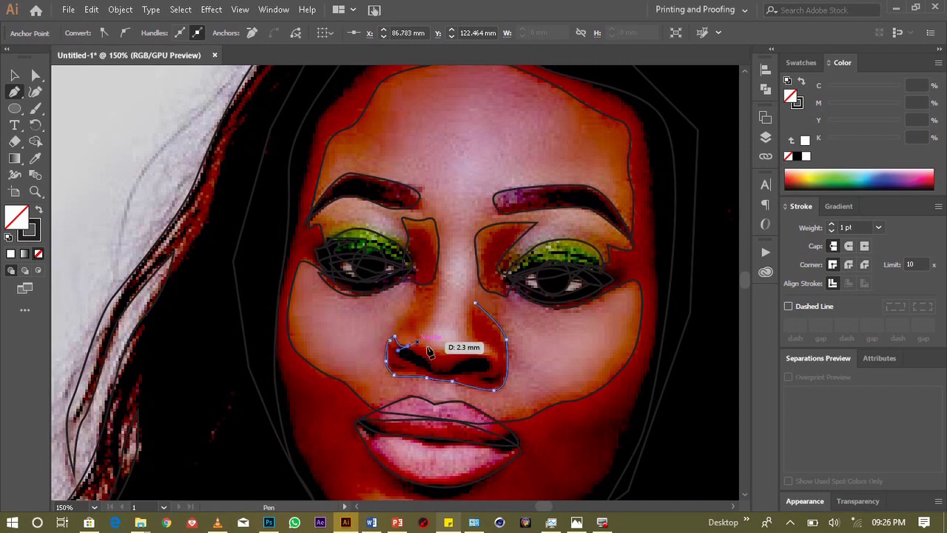
Step: Bring the outline across the nostrils back to the bridge, close it, and begin a nostril path at 200%
{"action": "left_click_drag", "start_coordinate": [439, 357], "coordinate": [453, 356]}
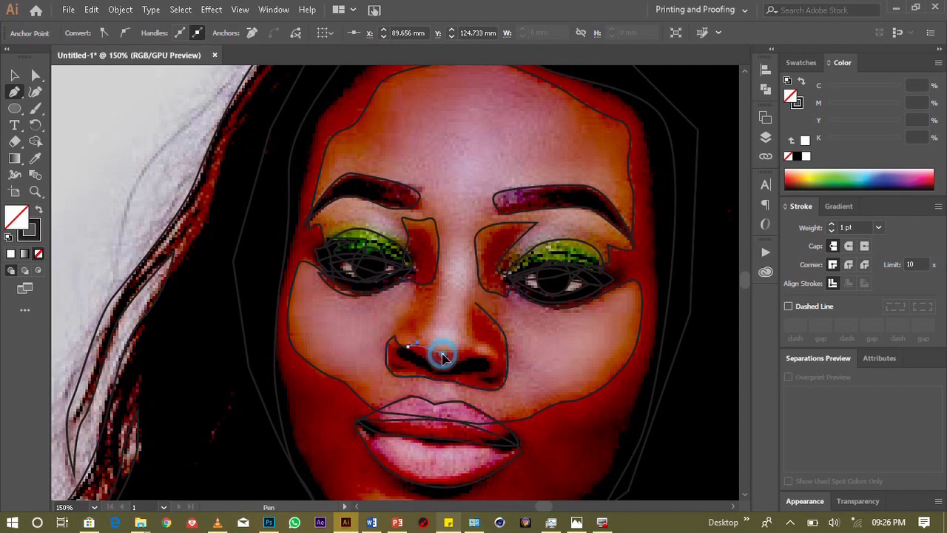
{"action": "mouse_move", "coordinate": [453, 356]}
{"action": "left_mouse_down"}
{"action": "mouse_move", "coordinate": [474, 349]}
{"action": "mouse_move", "coordinate": [491, 359]}
{"action": "mouse_move", "coordinate": [478, 348]}
{"action": "left_mouse_up"}
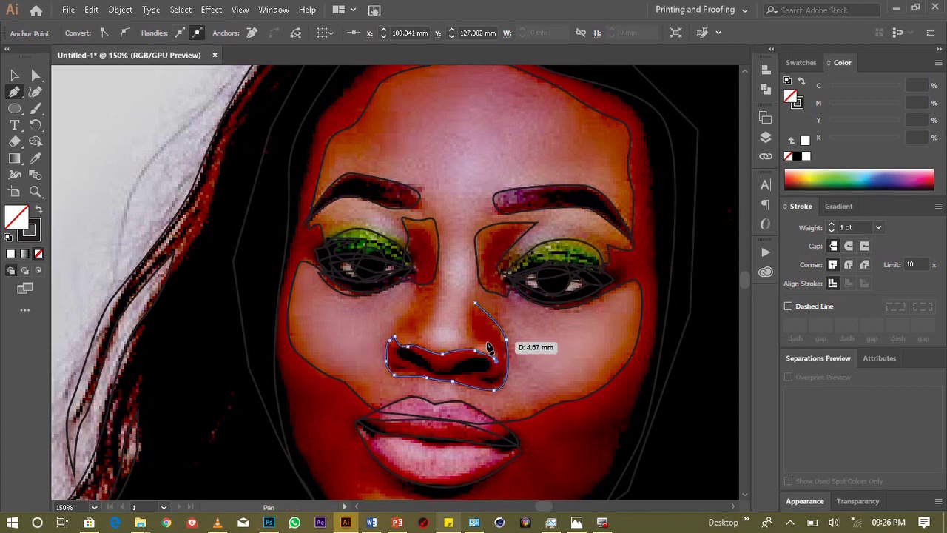
{"action": "left_click_drag", "start_coordinate": [487, 347], "coordinate": [464, 330]}
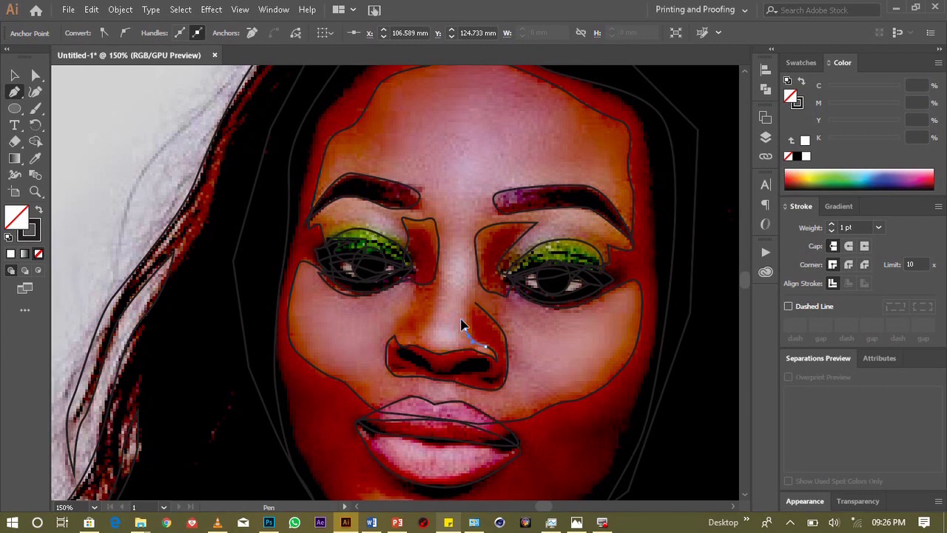
{"action": "mouse_move", "coordinate": [467, 329]}
{"action": "left_mouse_down"}
{"action": "mouse_move", "coordinate": [471, 302]}
{"action": "mouse_move", "coordinate": [477, 311]}
{"action": "left_mouse_up"}
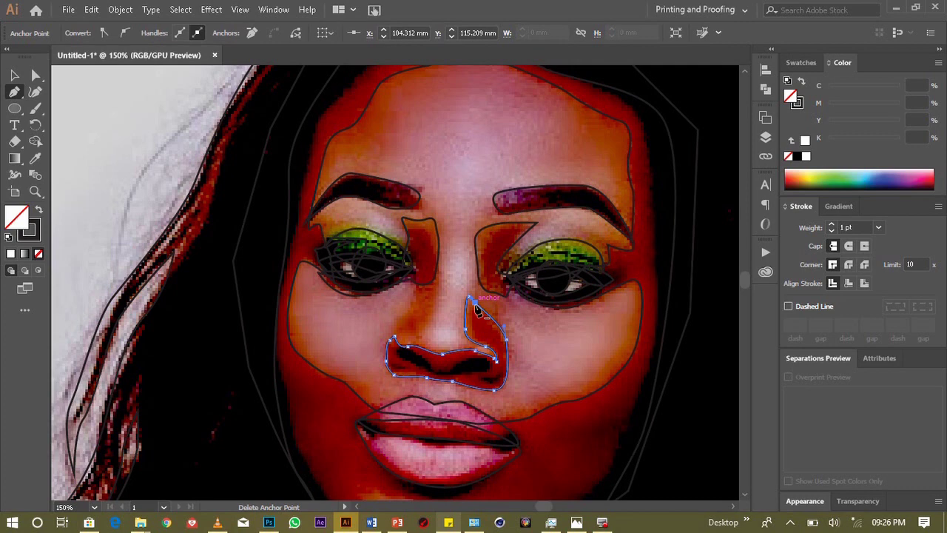
{"action": "left_click", "coordinate": [501, 364], "text": "ctrl"}
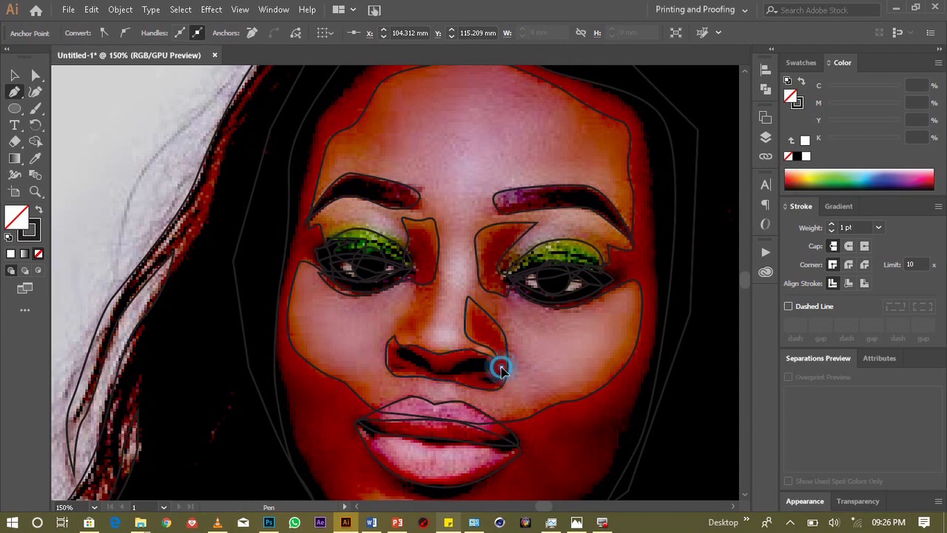
{"action": "left_click_drag", "start_coordinate": [500, 365], "coordinate": [492, 384]}
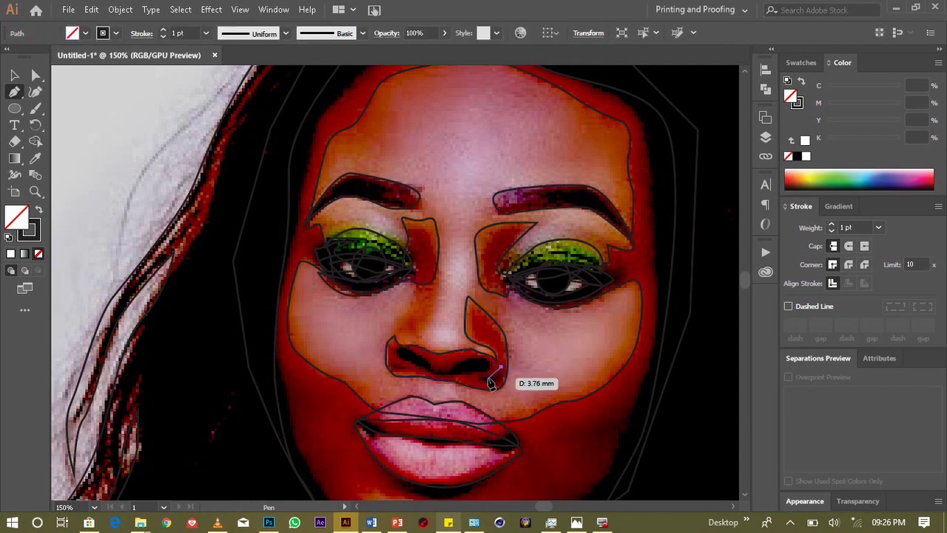
{"action": "key", "text": "ctrl+plus"}
{"action": "mouse_move", "coordinate": [487, 383]}
{"action": "left_mouse_down"}
{"action": "mouse_move", "coordinate": [400, 281]}
{"action": "mouse_move", "coordinate": [130, 305]}
{"action": "left_mouse_up"}
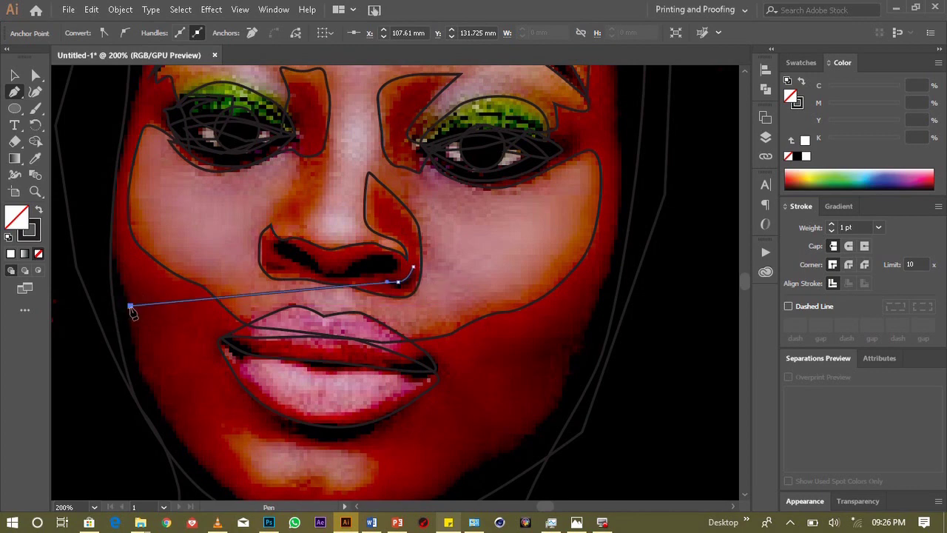
Step: Trace a closed loop around both nostril openings under the nose
{"action": "left_click", "coordinate": [172, 323], "text": "ctrl"}
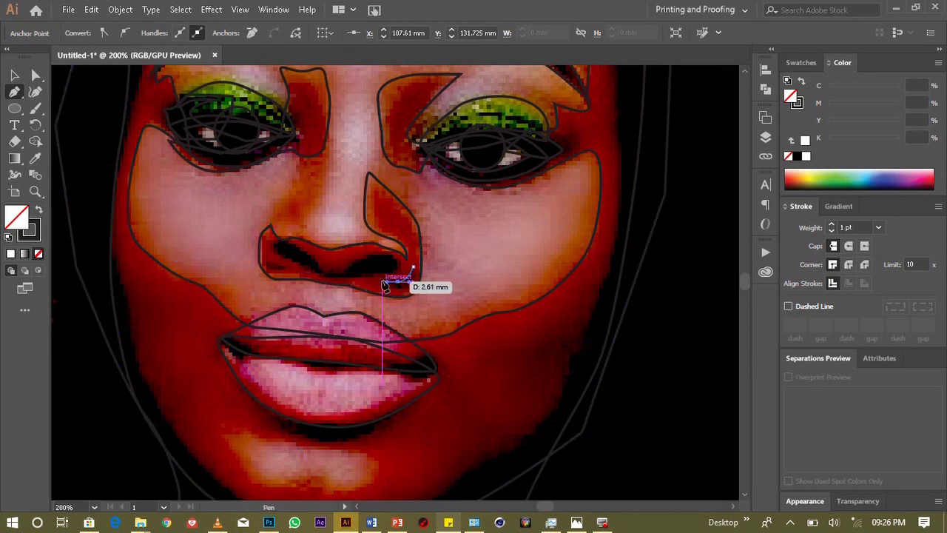
{"action": "mouse_move", "coordinate": [384, 287]}
{"action": "left_mouse_down"}
{"action": "mouse_move", "coordinate": [406, 293]}
{"action": "mouse_move", "coordinate": [415, 274]}
{"action": "left_mouse_up"}
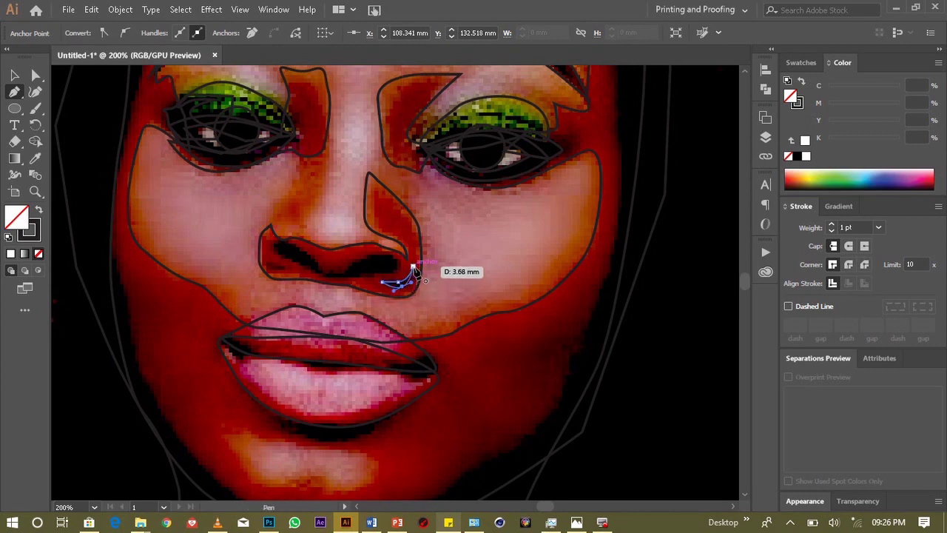
{"action": "left_click_drag", "start_coordinate": [416, 274], "coordinate": [416, 275]}
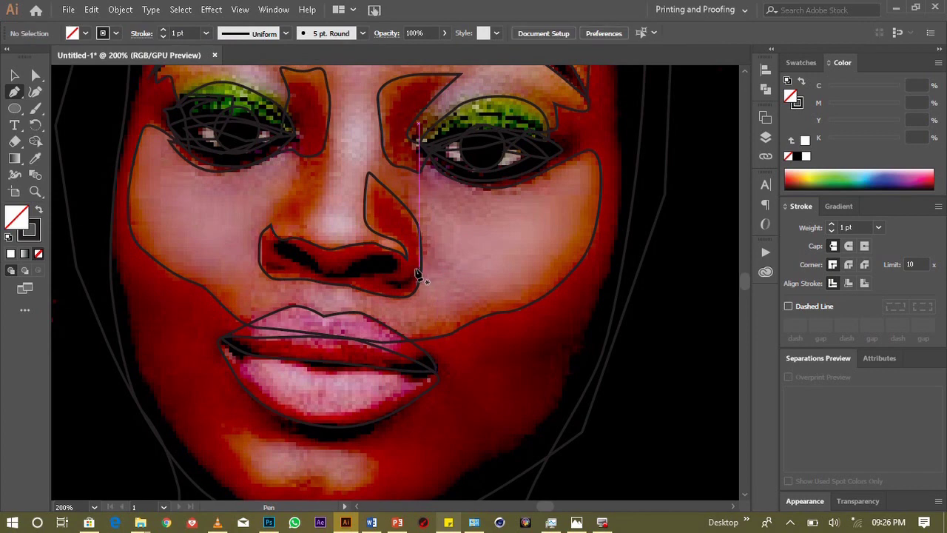
{"action": "left_click_drag", "start_coordinate": [412, 271], "coordinate": [398, 287]}
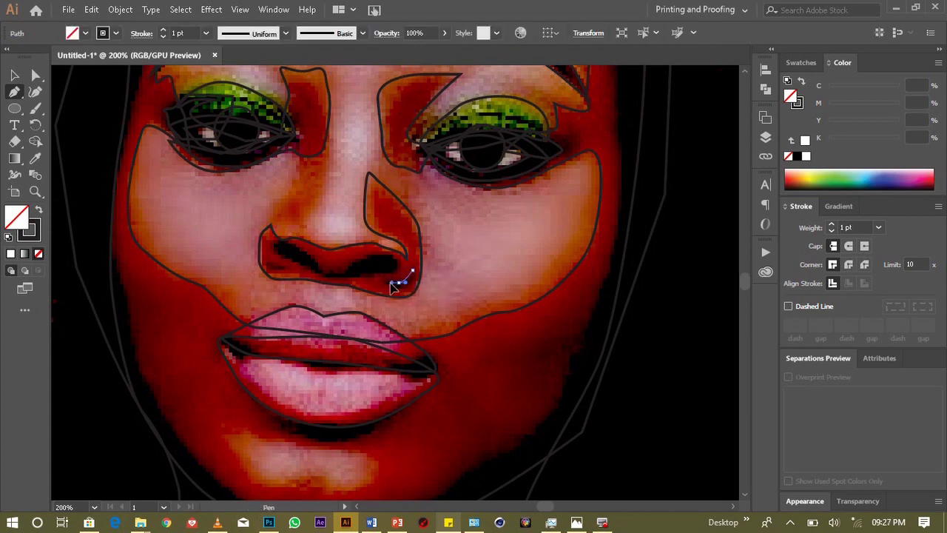
{"action": "mouse_move", "coordinate": [392, 287]}
{"action": "left_mouse_down"}
{"action": "mouse_move", "coordinate": [409, 290]}
{"action": "mouse_move", "coordinate": [415, 276]}
{"action": "left_mouse_up"}
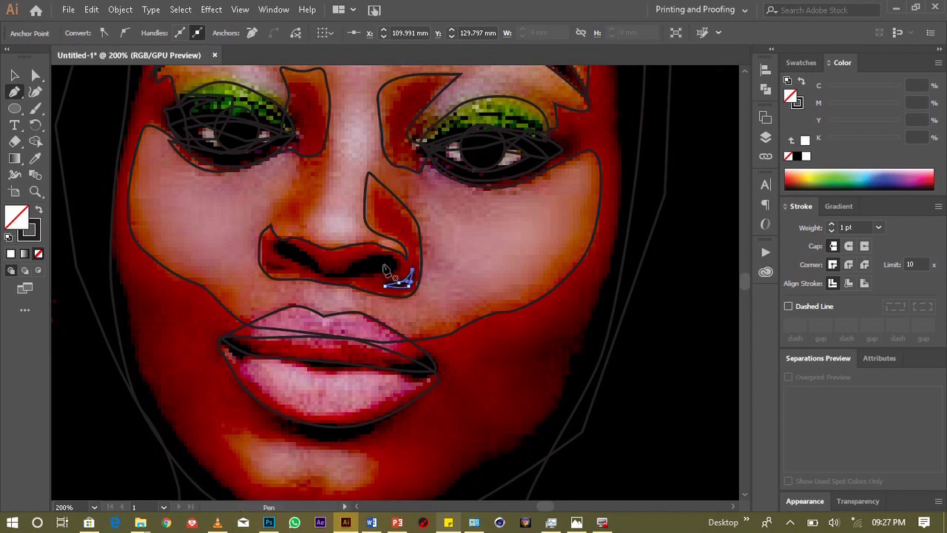
{"action": "mouse_move", "coordinate": [345, 269]}
{"action": "left_mouse_down"}
{"action": "mouse_move", "coordinate": [397, 257]}
{"action": "mouse_move", "coordinate": [398, 275]}
{"action": "left_mouse_up"}
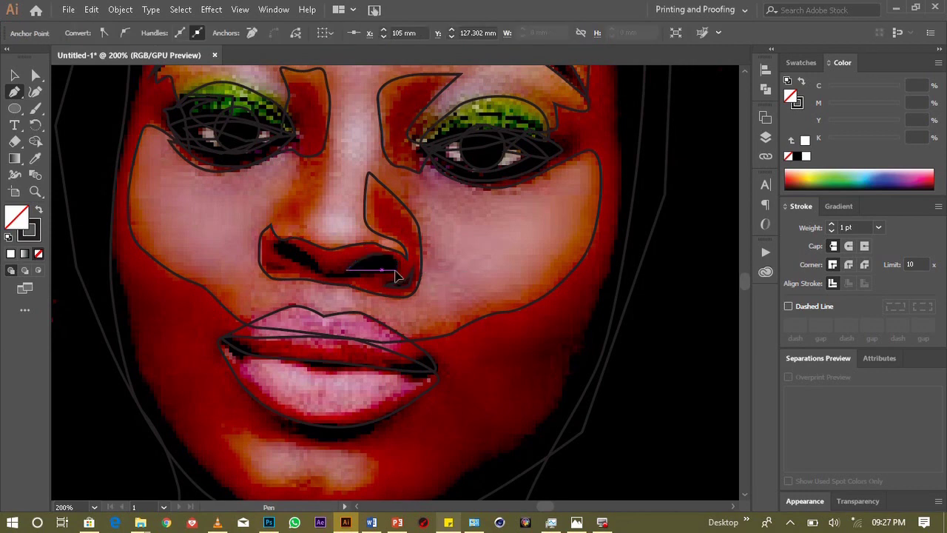
{"action": "mouse_move", "coordinate": [391, 269]}
{"action": "left_mouse_down"}
{"action": "mouse_move", "coordinate": [367, 280]}
{"action": "mouse_move", "coordinate": [360, 271]}
{"action": "mouse_move", "coordinate": [311, 275]}
{"action": "mouse_move", "coordinate": [309, 251]}
{"action": "mouse_move", "coordinate": [285, 250]}
{"action": "left_mouse_up"}
{"action": "left_click", "coordinate": [274, 249]}
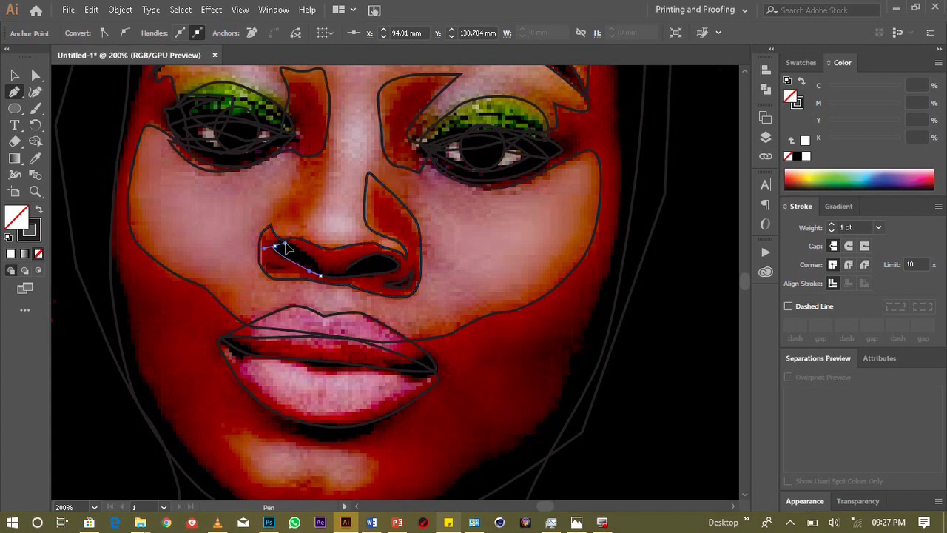
{"action": "left_click_drag", "start_coordinate": [287, 249], "coordinate": [336, 277]}
{"action": "left_click_drag", "start_coordinate": [396, 268], "coordinate": [380, 271]}
{"action": "left_click", "coordinate": [338, 272]}
Step: Drag the middle anchor between the nostrils to refit the shape, then zoom out to 150%
{"action": "key", "text": "ctrl"}
{"action": "left_click_drag", "start_coordinate": [340, 272], "coordinate": [347, 274]}
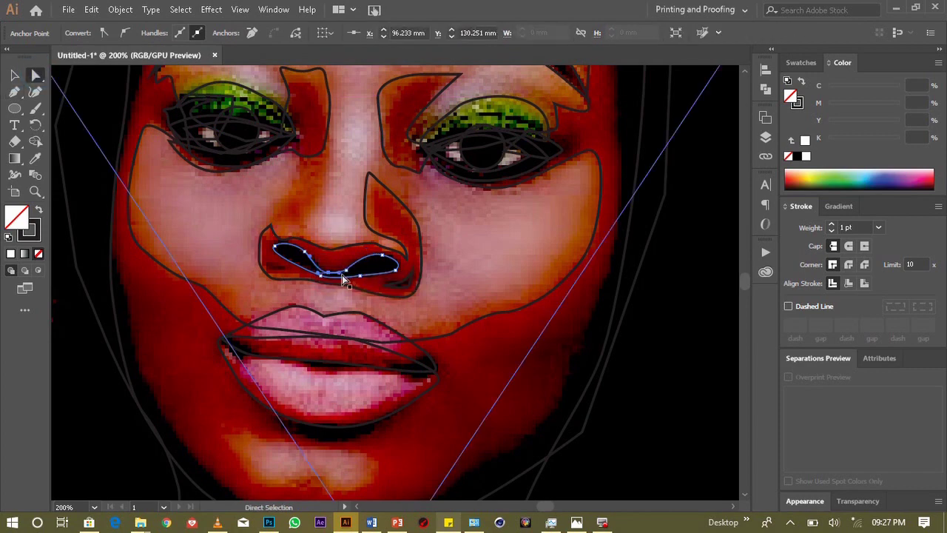
{"action": "left_click_drag", "start_coordinate": [349, 275], "coordinate": [344, 275]}
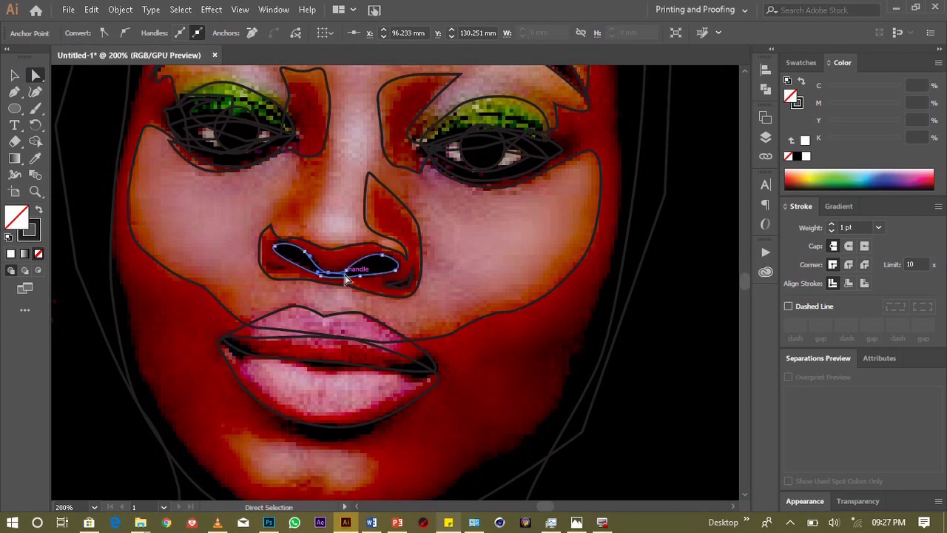
{"action": "key", "text": "ctrl+minus"}
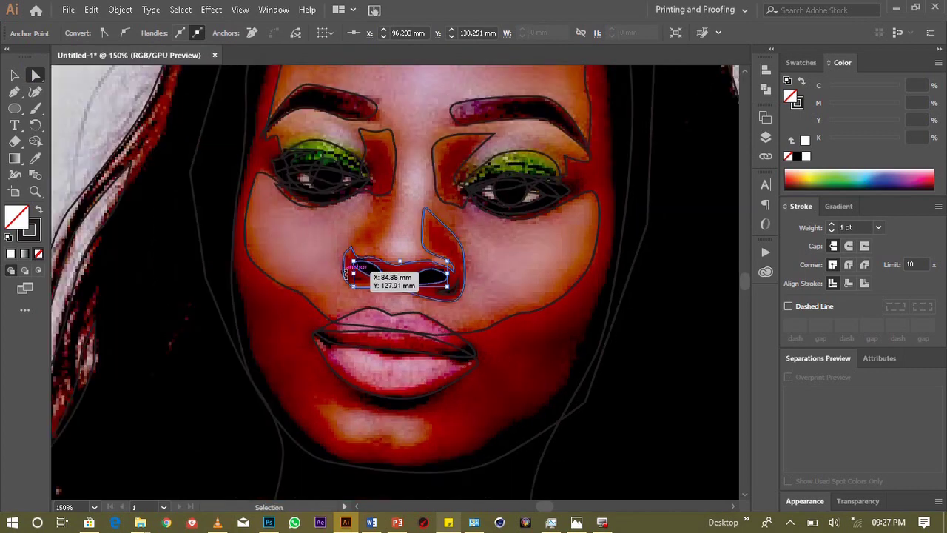
{"action": "left_click", "coordinate": [744, 71]}
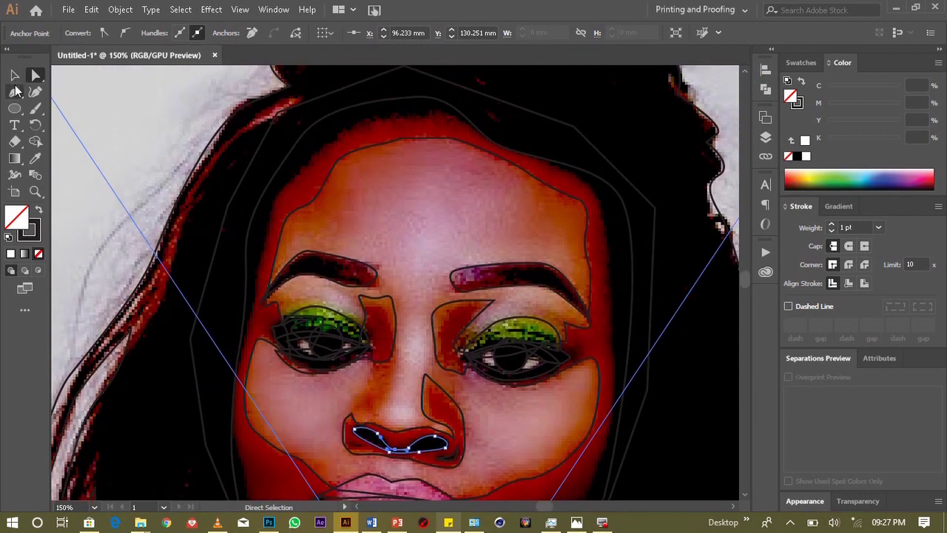
Step: Start a Pen path at the forehead and curve it past the left temple around the brow corner
{"action": "left_click", "coordinate": [15, 91]}
{"action": "left_click", "coordinate": [369, 157]}
{"action": "left_click_drag", "start_coordinate": [342, 189], "coordinate": [342, 207]}
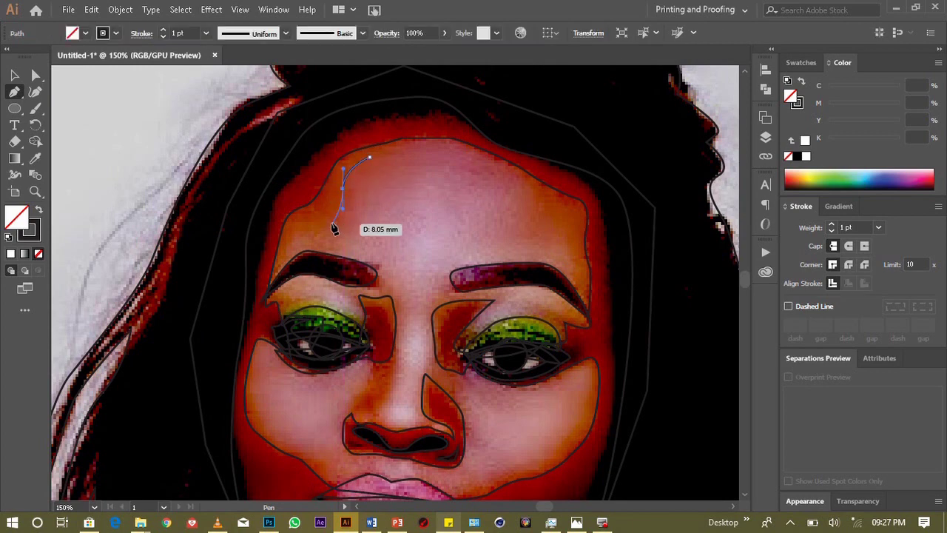
{"action": "left_click", "coordinate": [330, 220]}
{"action": "left_click_drag", "start_coordinate": [331, 219], "coordinate": [323, 207]}
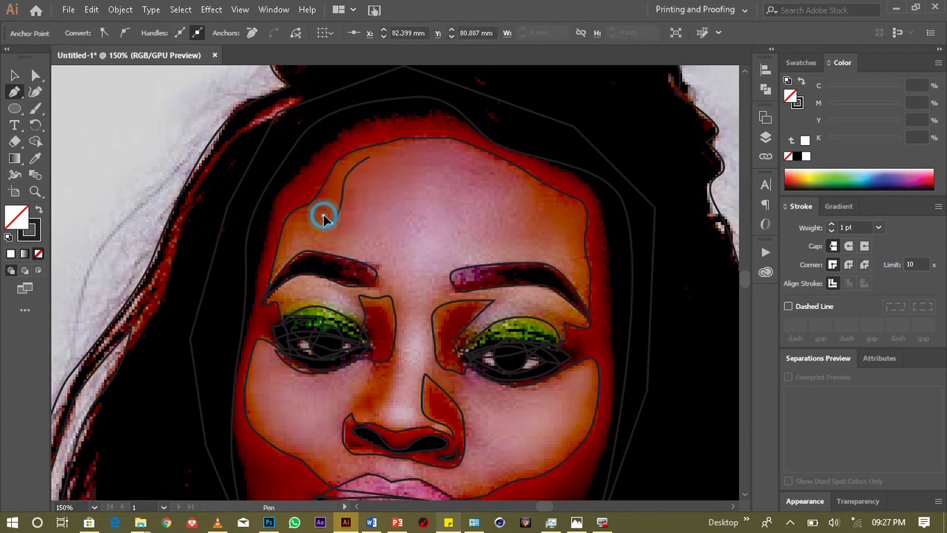
{"action": "mouse_move", "coordinate": [317, 241]}
{"action": "left_mouse_down"}
{"action": "mouse_move", "coordinate": [264, 253]}
{"action": "mouse_move", "coordinate": [276, 279]}
{"action": "mouse_move", "coordinate": [340, 271]}
{"action": "mouse_move", "coordinate": [281, 287]}
{"action": "mouse_move", "coordinate": [292, 299]}
{"action": "left_mouse_up"}
{"action": "left_click", "coordinate": [311, 264]}
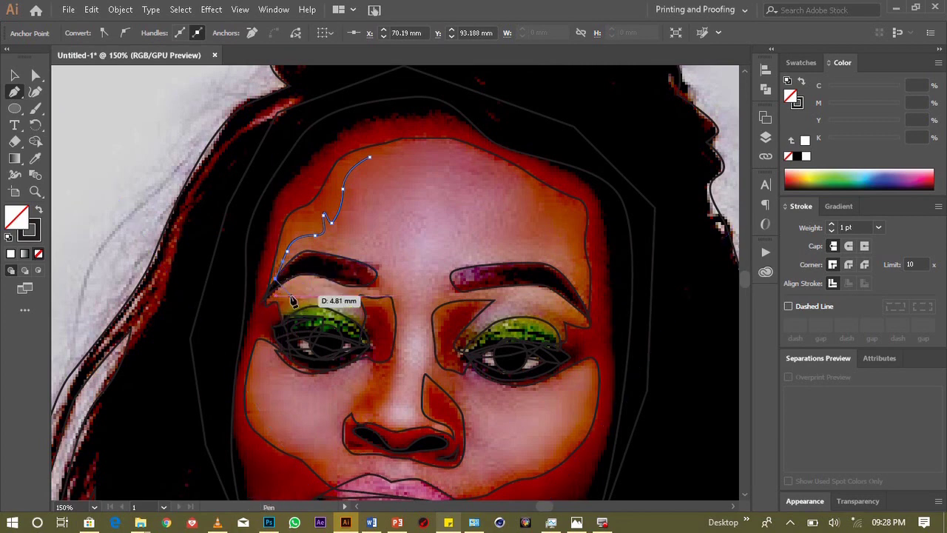
{"action": "mouse_move", "coordinate": [292, 300]}
{"action": "left_mouse_down"}
{"action": "mouse_move", "coordinate": [372, 337]}
{"action": "mouse_move", "coordinate": [396, 331]}
{"action": "left_mouse_up"}
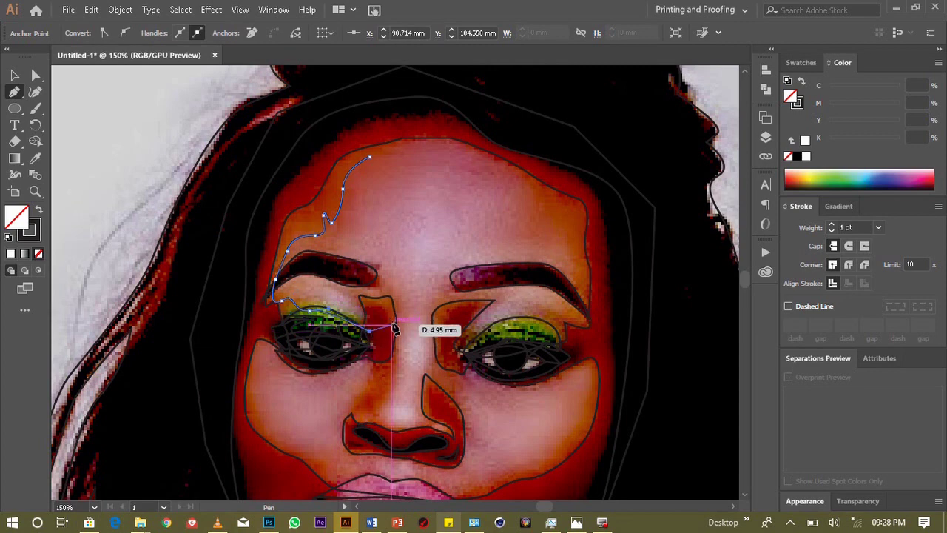
Step: Run the outline under the brow, down the side of the nose and under its tip
{"action": "mouse_move", "coordinate": [397, 330]}
{"action": "left_mouse_down"}
{"action": "mouse_move", "coordinate": [376, 356]}
{"action": "mouse_move", "coordinate": [396, 340]}
{"action": "mouse_move", "coordinate": [393, 397]}
{"action": "left_mouse_up"}
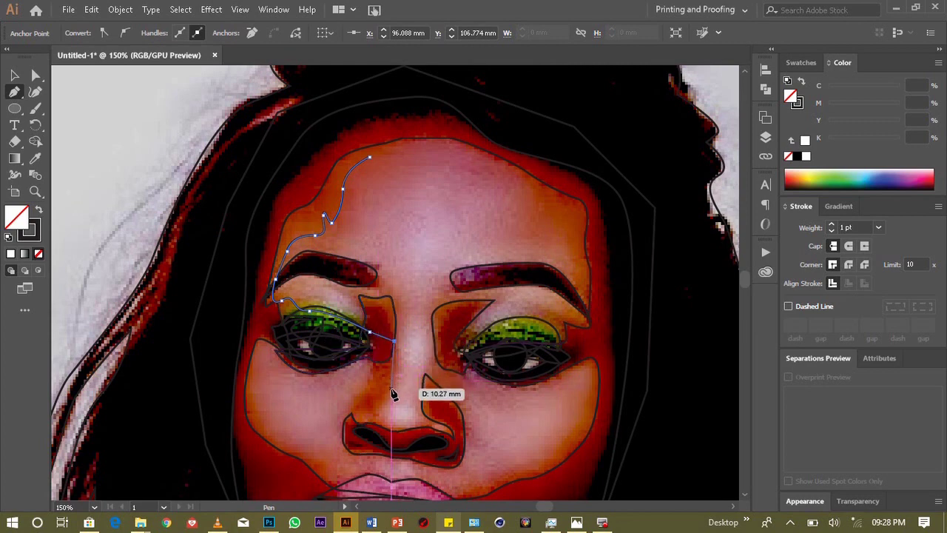
{"action": "left_click_drag", "start_coordinate": [393, 397], "coordinate": [377, 421]}
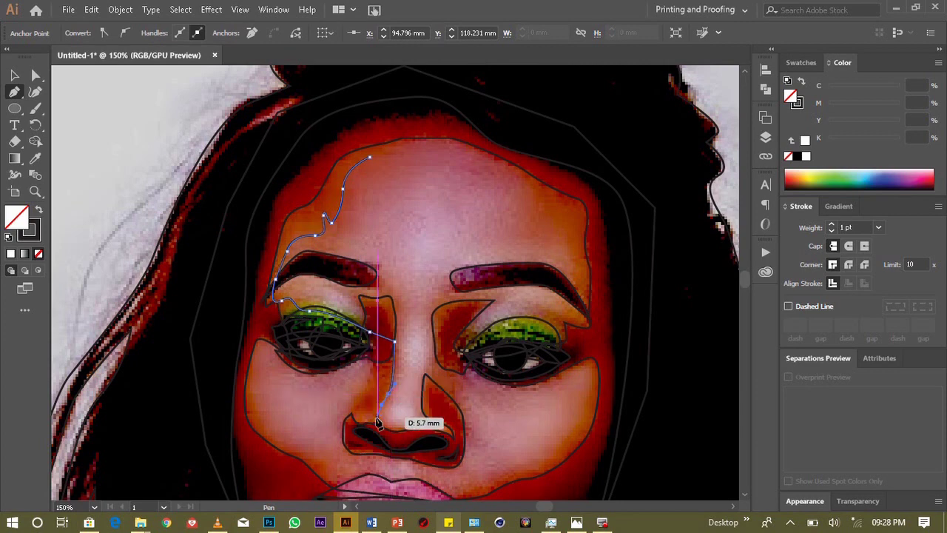
{"action": "left_click_drag", "start_coordinate": [377, 422], "coordinate": [411, 432]}
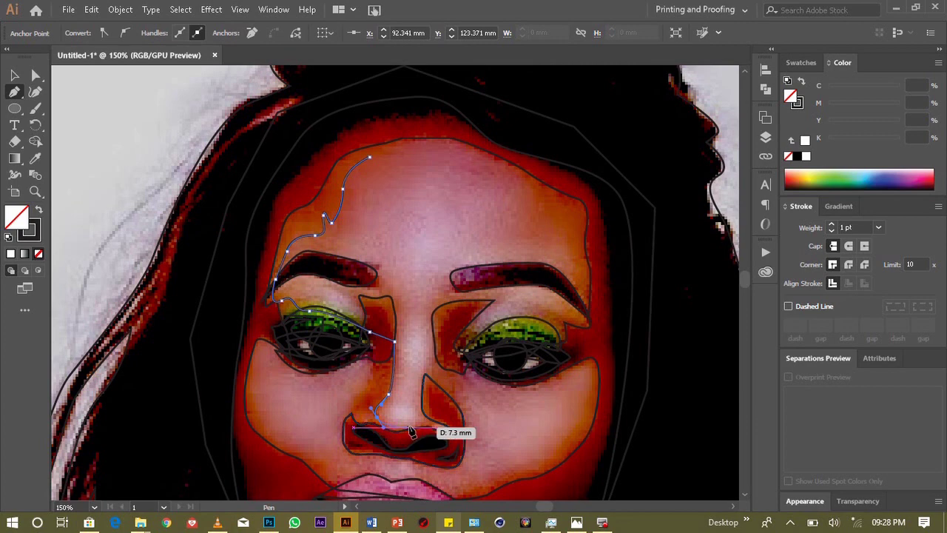
{"action": "left_click_drag", "start_coordinate": [411, 431], "coordinate": [392, 429]}
{"action": "left_click", "coordinate": [386, 427]}
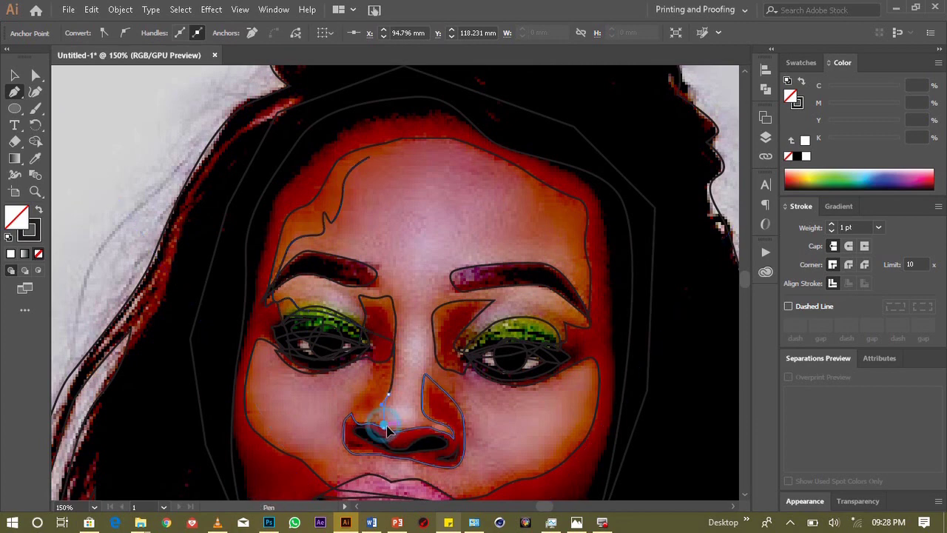
{"action": "left_click_drag", "start_coordinate": [387, 428], "coordinate": [416, 425]}
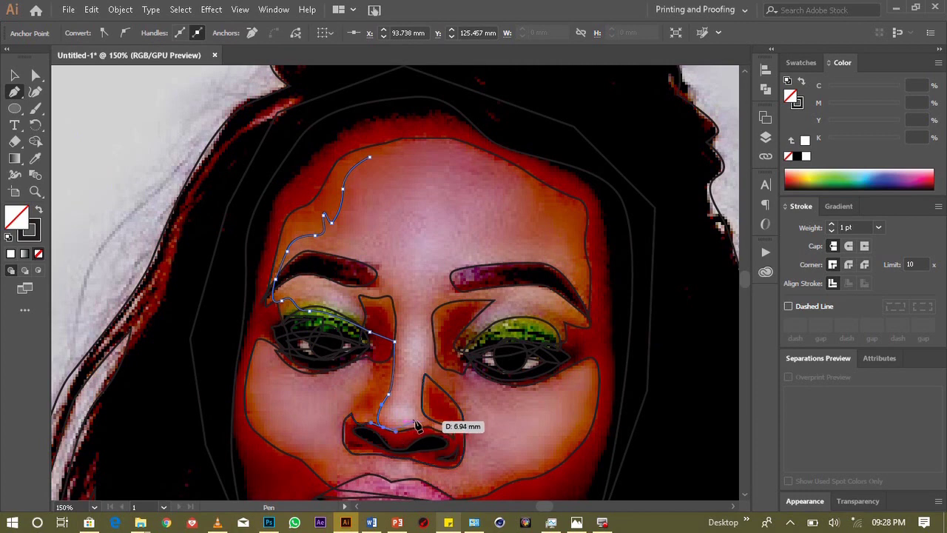
{"action": "key", "text": "ctrl+plus"}
{"action": "key", "text": "ctrl+plus"}
{"action": "mouse_move", "coordinate": [418, 426]}
{"action": "left_mouse_down"}
{"action": "mouse_move", "coordinate": [395, 383]}
{"action": "mouse_move", "coordinate": [394, 271]}
{"action": "mouse_move", "coordinate": [443, 287]}
{"action": "mouse_move", "coordinate": [483, 278]}
{"action": "mouse_move", "coordinate": [524, 294]}
{"action": "mouse_move", "coordinate": [474, 264]}
{"action": "left_mouse_up"}
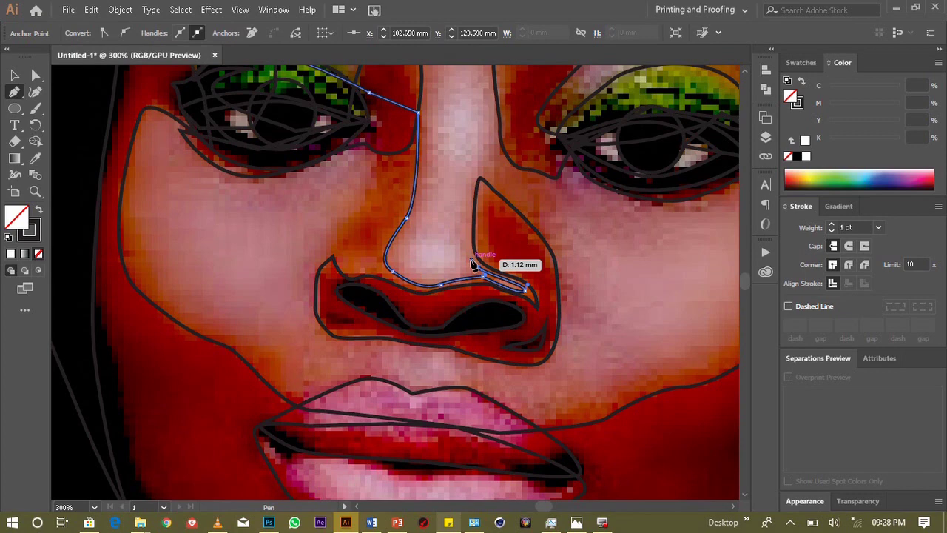
Step: At 300% extend the outline under the nose tip, undoing a stray line across the cheek
{"action": "left_click_drag", "start_coordinate": [175, 358], "coordinate": [325, 312]}
{"action": "left_click_drag", "start_coordinate": [244, 349], "coordinate": [206, 395]}
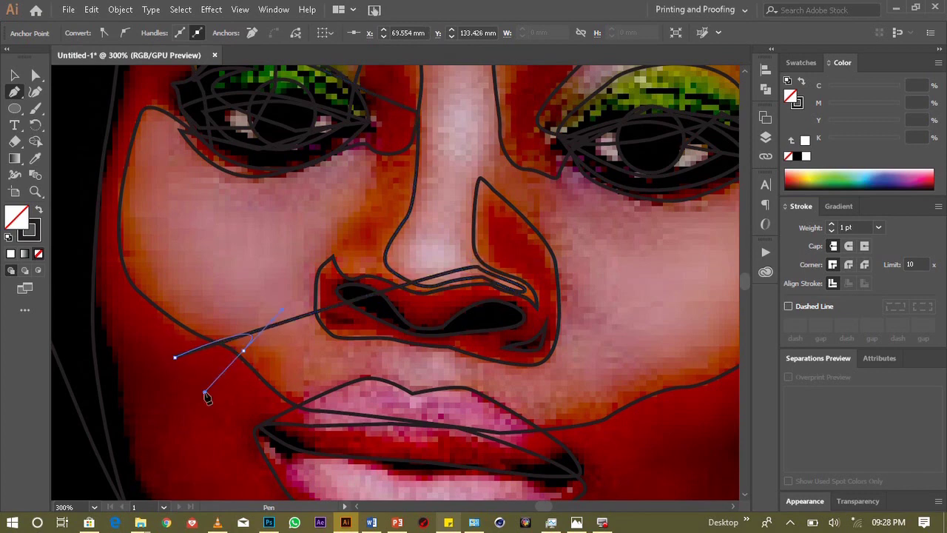
{"action": "key", "text": "ctrl+z"}
{"action": "key", "text": "ctrl+z"}
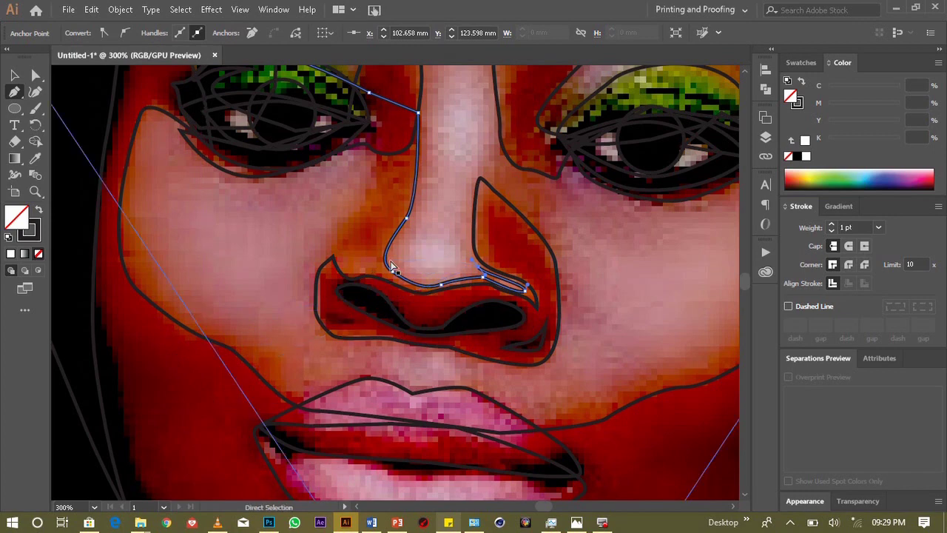
{"action": "mouse_move", "coordinate": [525, 290]}
{"action": "left_mouse_down"}
{"action": "mouse_move", "coordinate": [522, 274]}
{"action": "mouse_move", "coordinate": [505, 281]}
{"action": "left_mouse_up"}
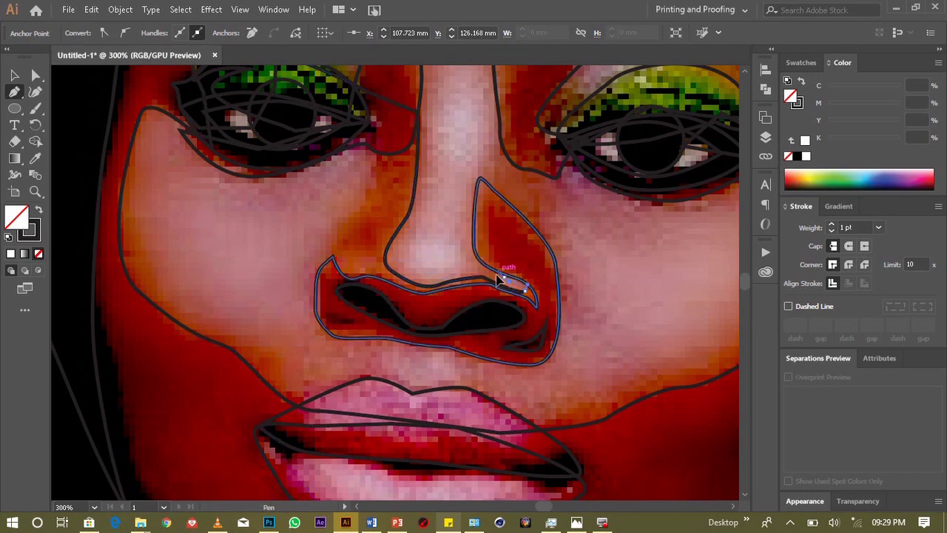
{"action": "mouse_move", "coordinate": [505, 282]}
{"action": "left_mouse_down"}
{"action": "mouse_move", "coordinate": [473, 261]}
{"action": "mouse_move", "coordinate": [481, 174]}
{"action": "mouse_move", "coordinate": [492, 185]}
{"action": "left_mouse_up"}
{"action": "left_click", "coordinate": [469, 256], "text": "ctrl"}
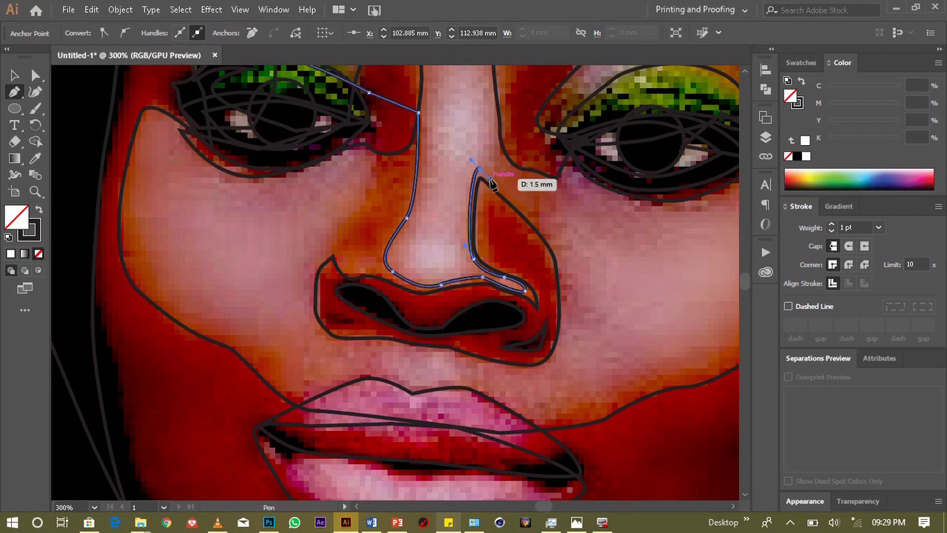
{"action": "key", "text": "ctrl+minus"}
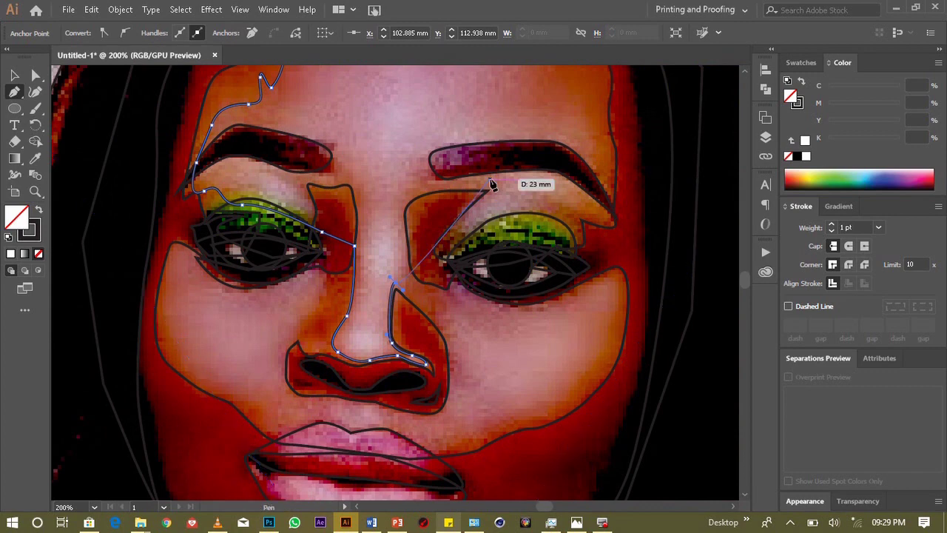
Step: Continue the outline up the nose's right edge toward the right eyebrow
{"action": "left_click", "coordinate": [407, 287], "text": "ctrl"}
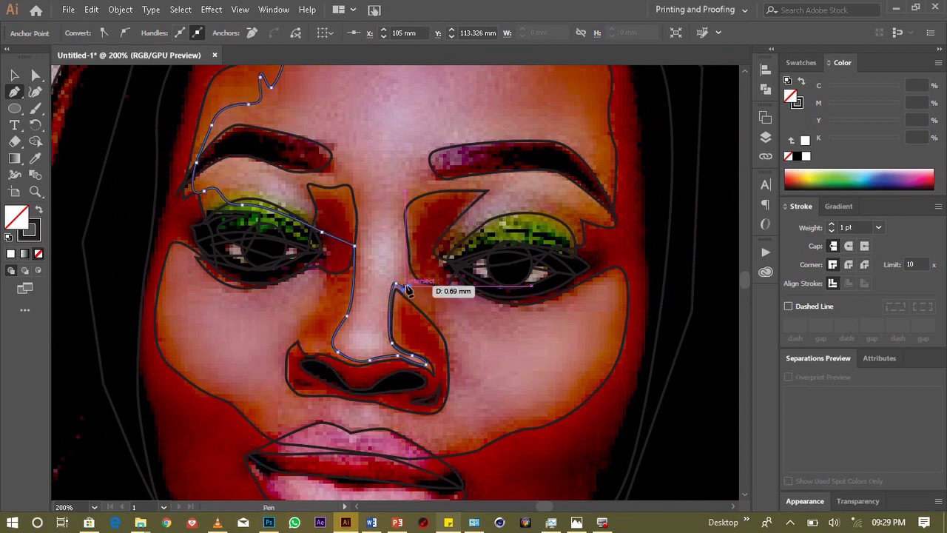
{"action": "left_click", "coordinate": [404, 260]}
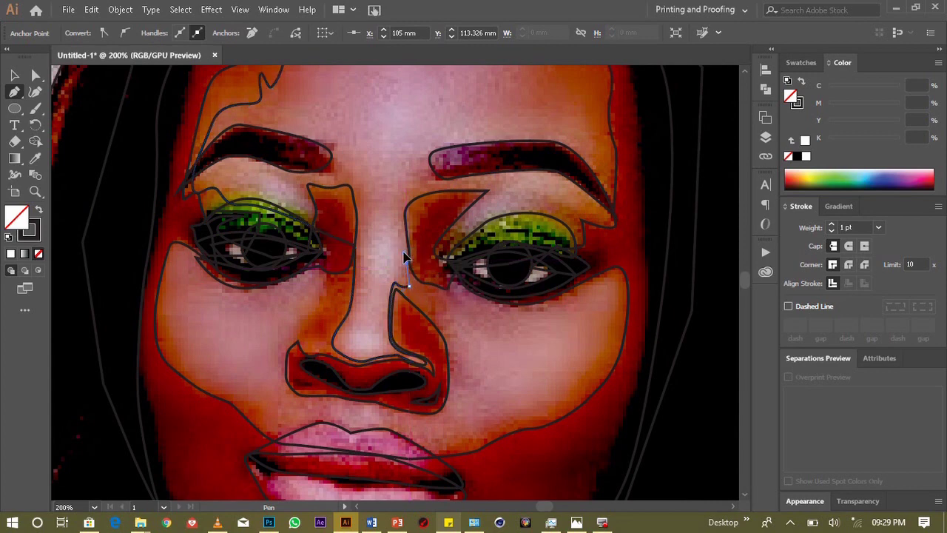
{"action": "left_click_drag", "start_coordinate": [404, 256], "coordinate": [409, 192]}
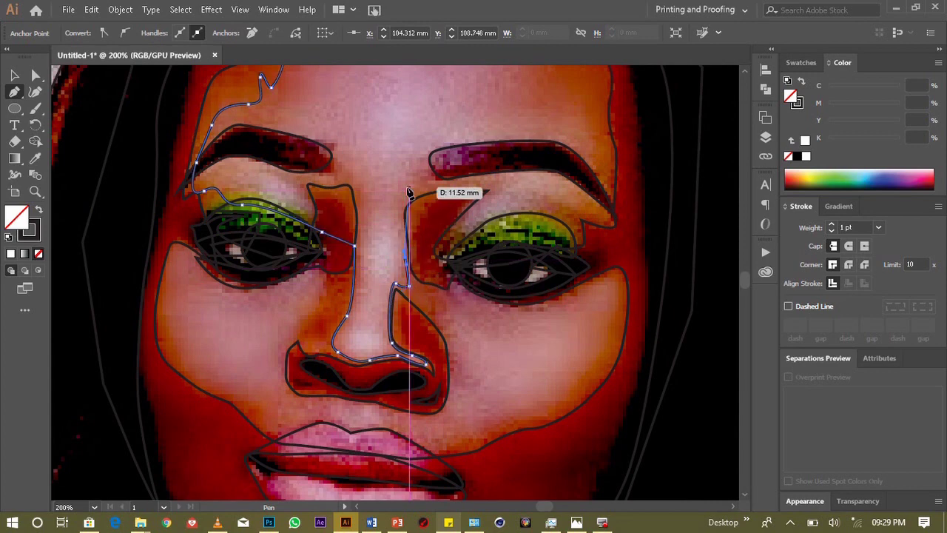
{"action": "key", "text": "ctrl+minus"}
{"action": "key", "text": "ctrl+minus"}
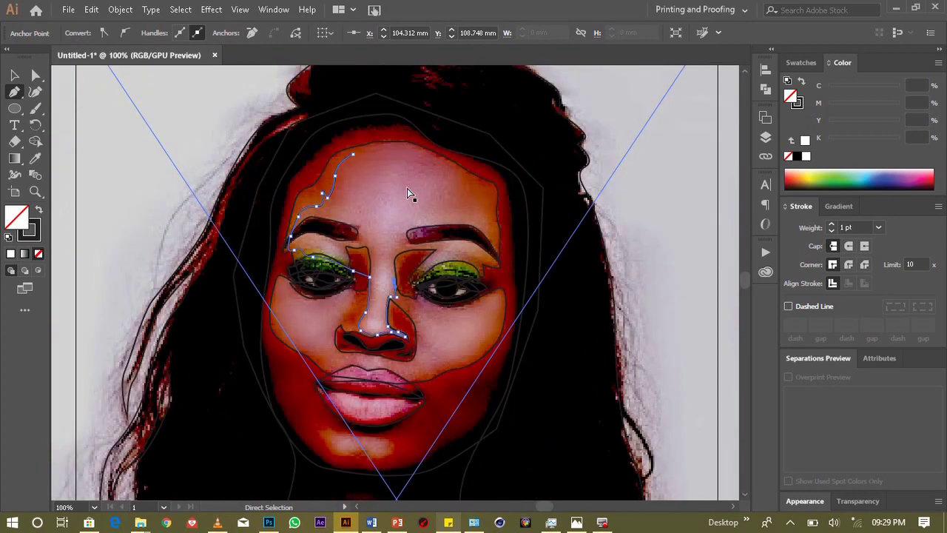
{"action": "mouse_move", "coordinate": [407, 190]}
{"action": "left_mouse_down"}
{"action": "mouse_move", "coordinate": [398, 252]}
{"action": "mouse_move", "coordinate": [414, 235]}
{"action": "mouse_move", "coordinate": [435, 255]}
{"action": "left_mouse_up"}
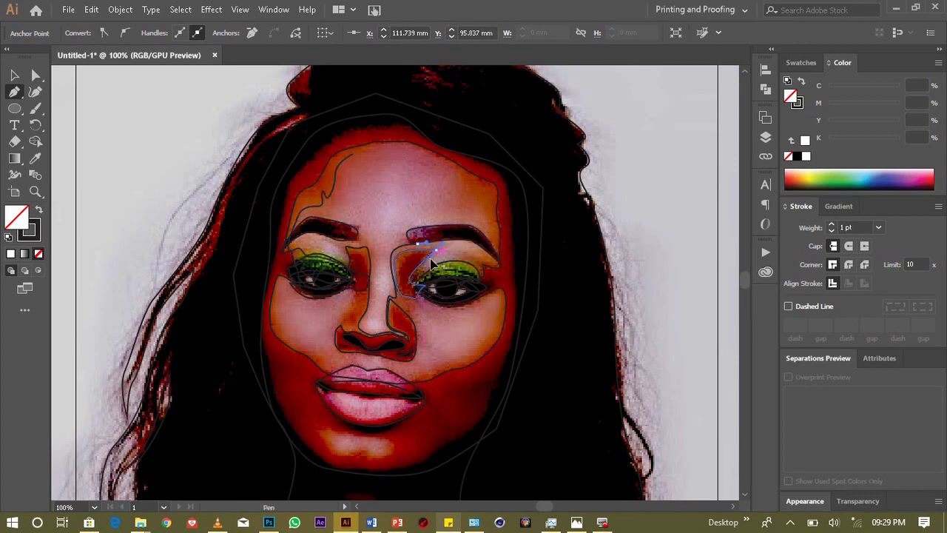
Step: Zoom in and reposition the path's endpoint down to the right eye's inner corner
{"action": "key", "text": "ctrl+equal"}
{"action": "mouse_move", "coordinate": [433, 264]}
{"action": "left_mouse_down"}
{"action": "mouse_move", "coordinate": [352, 290]}
{"action": "mouse_move", "coordinate": [339, 284]}
{"action": "left_mouse_up"}
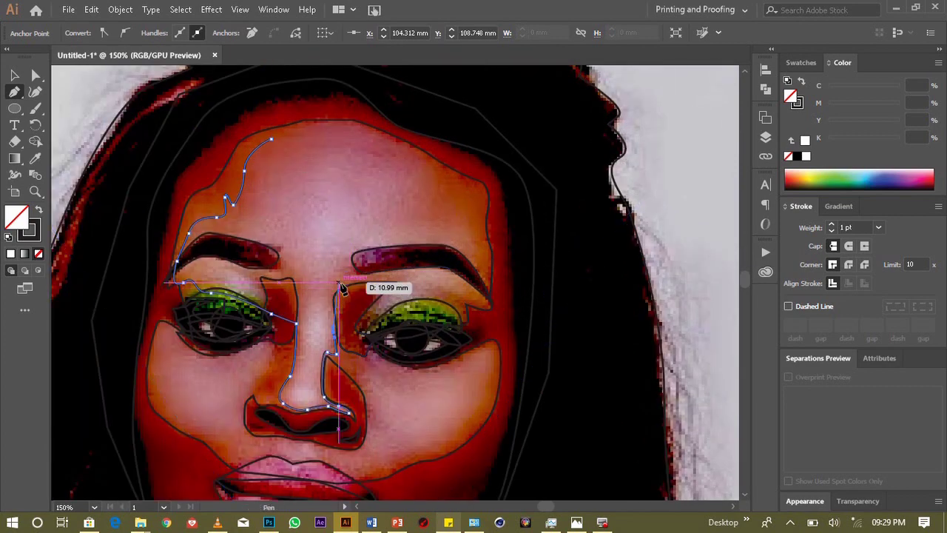
{"action": "left_click", "coordinate": [350, 283]}
{"action": "mouse_move", "coordinate": [352, 281]}
{"action": "left_mouse_down"}
{"action": "mouse_move", "coordinate": [342, 287]}
{"action": "mouse_move", "coordinate": [399, 289]}
{"action": "left_mouse_up"}
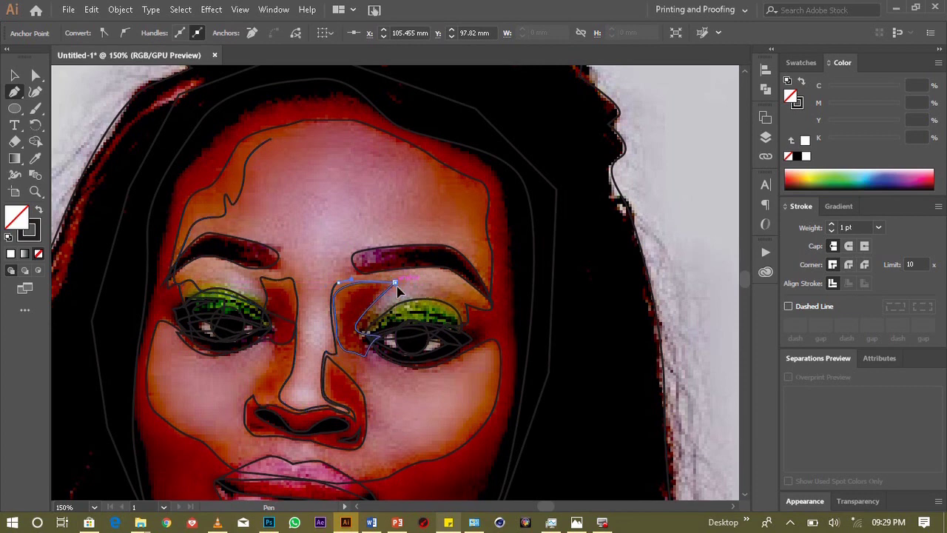
{"action": "left_click_drag", "start_coordinate": [396, 292], "coordinate": [371, 314]}
{"action": "left_click", "coordinate": [372, 317]}
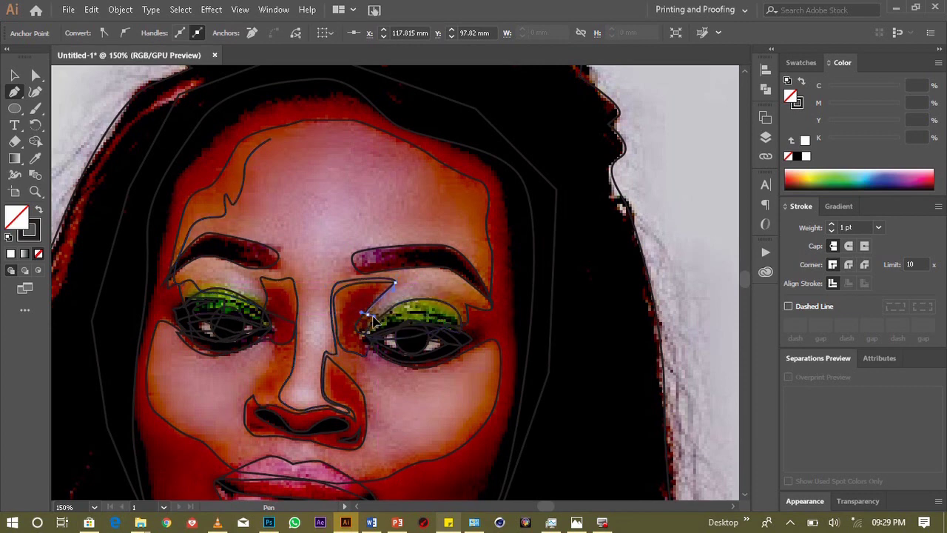
{"action": "left_click_drag", "start_coordinate": [368, 315], "coordinate": [405, 296]}
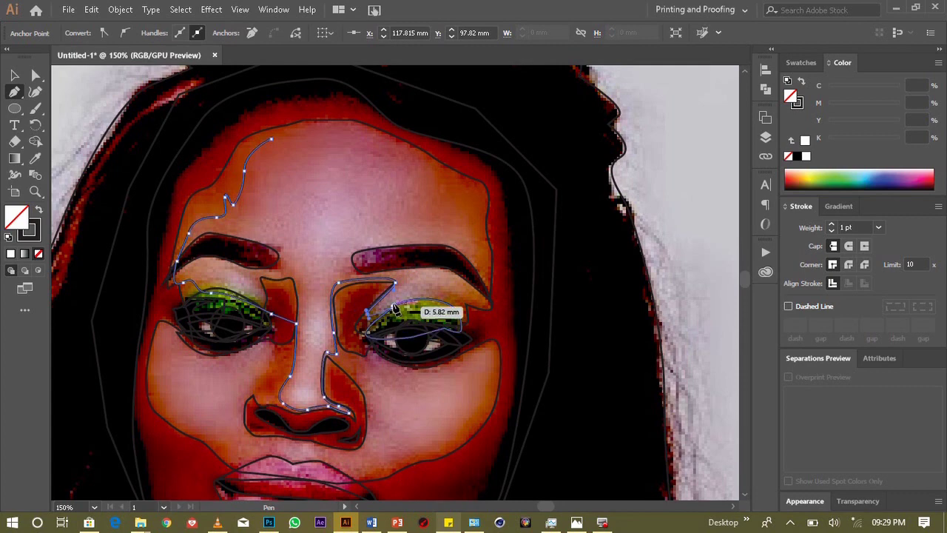
Step: Curve the outline along the right lid and brow, across the forehead, closing at the start
{"action": "left_click_drag", "start_coordinate": [412, 292], "coordinate": [464, 313]}
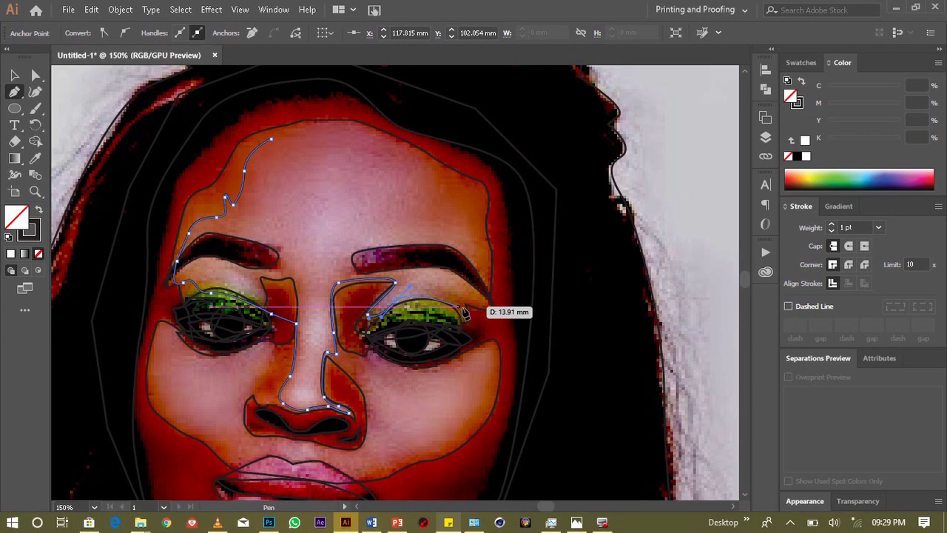
{"action": "left_click_drag", "start_coordinate": [464, 313], "coordinate": [455, 303]}
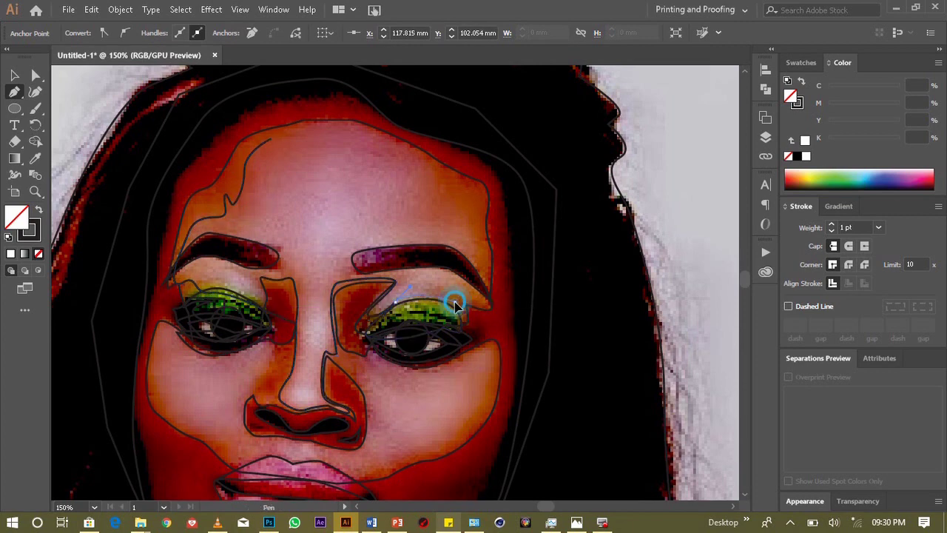
{"action": "left_click", "coordinate": [443, 288]}
{"action": "left_click_drag", "start_coordinate": [451, 296], "coordinate": [479, 303]}
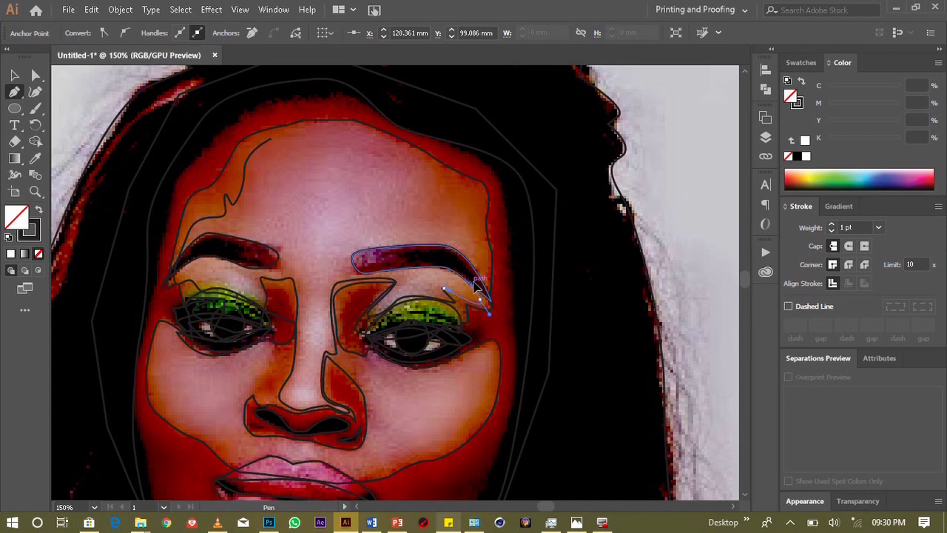
{"action": "left_click_drag", "start_coordinate": [479, 290], "coordinate": [473, 275]}
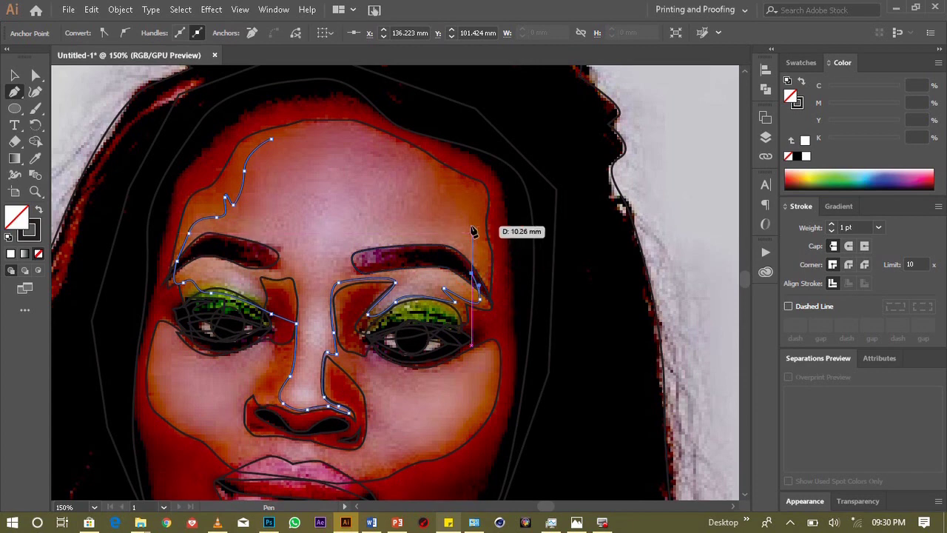
{"action": "mouse_move", "coordinate": [473, 275]}
{"action": "left_mouse_down"}
{"action": "mouse_move", "coordinate": [436, 189]}
{"action": "mouse_move", "coordinate": [402, 146]}
{"action": "left_mouse_up"}
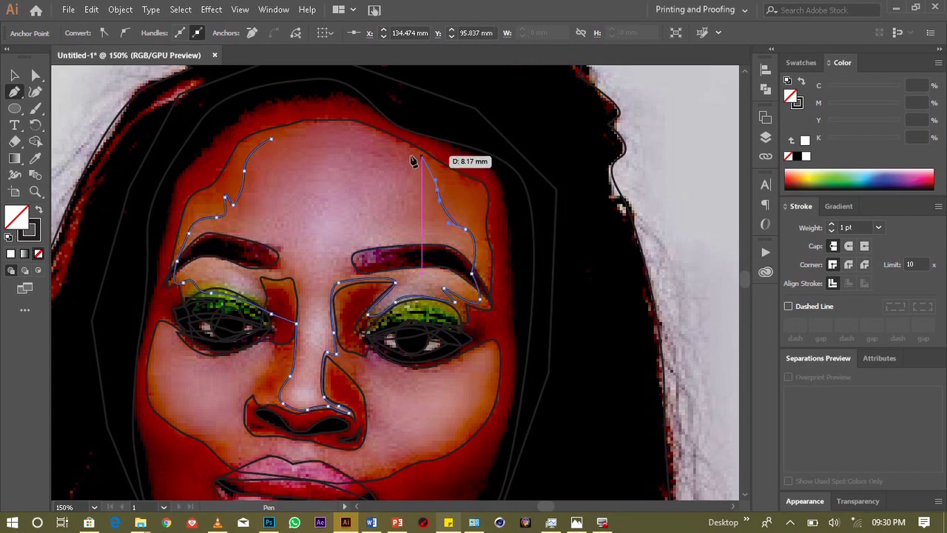
{"action": "mouse_move", "coordinate": [377, 139]}
{"action": "left_mouse_down"}
{"action": "mouse_move", "coordinate": [296, 126]}
{"action": "mouse_move", "coordinate": [274, 141]}
{"action": "left_mouse_up"}
{"action": "left_click", "coordinate": [273, 139]}
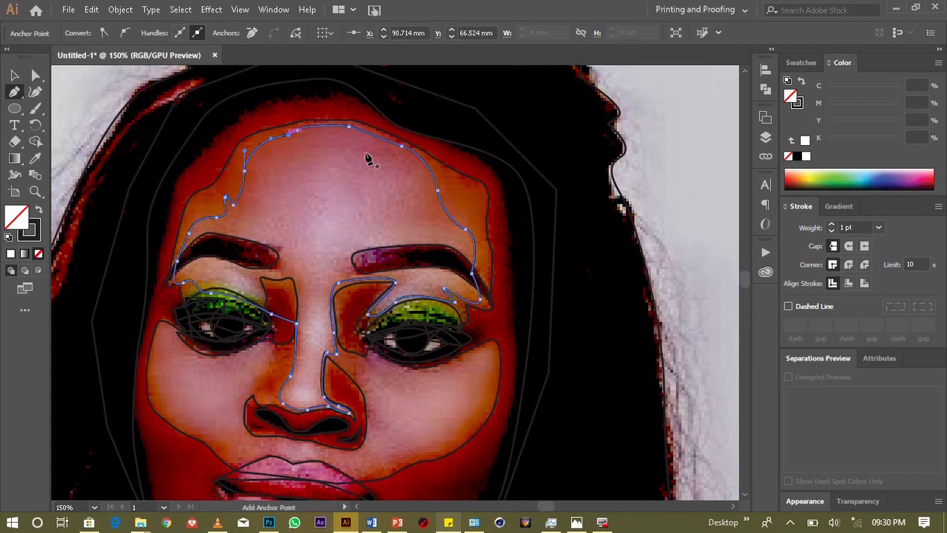
{"action": "left_click", "coordinate": [482, 392]}
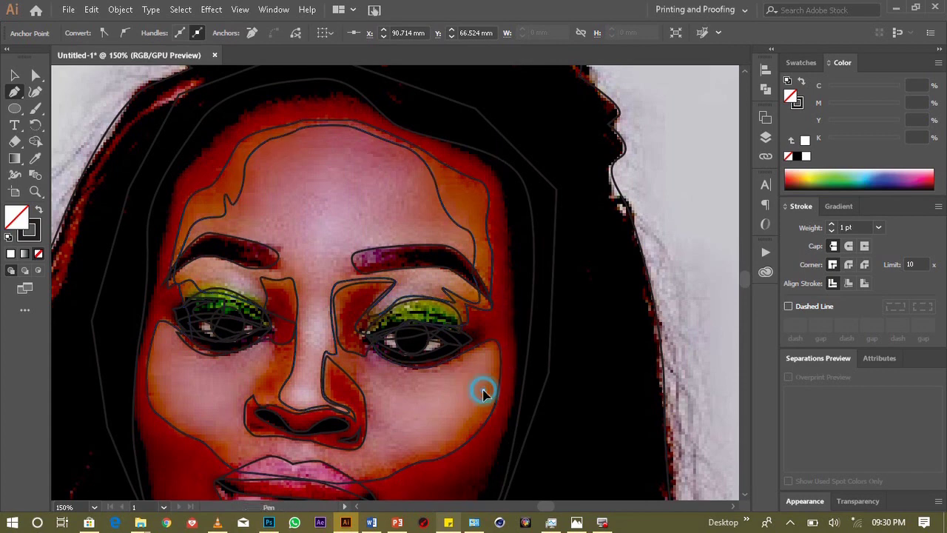
Step: Trace the lower-face outline from the right cheek around the chin and up the left cheek to the left eye
{"action": "left_click", "coordinate": [442, 443]}
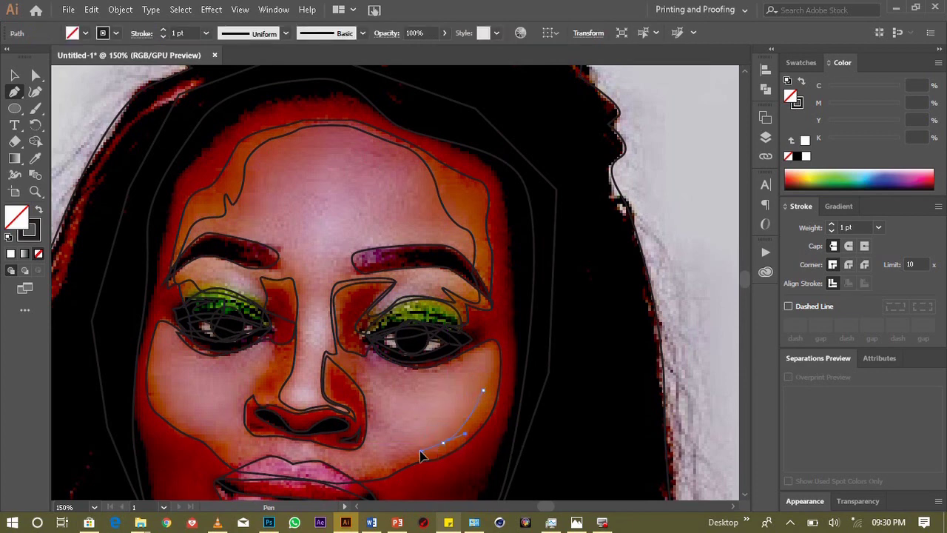
{"action": "left_click", "coordinate": [418, 456]}
{"action": "mouse_move", "coordinate": [419, 452]}
{"action": "left_mouse_down"}
{"action": "mouse_move", "coordinate": [458, 450]}
{"action": "mouse_move", "coordinate": [398, 459]}
{"action": "left_mouse_up"}
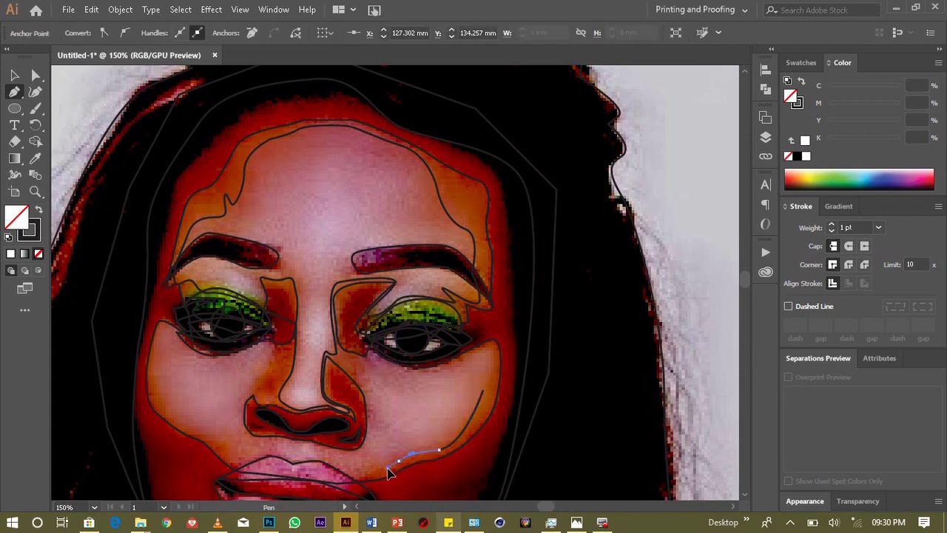
{"action": "mouse_move", "coordinate": [353, 480]}
{"action": "left_mouse_down"}
{"action": "mouse_move", "coordinate": [240, 471]}
{"action": "mouse_move", "coordinate": [173, 425]}
{"action": "mouse_move", "coordinate": [158, 355]}
{"action": "left_mouse_up"}
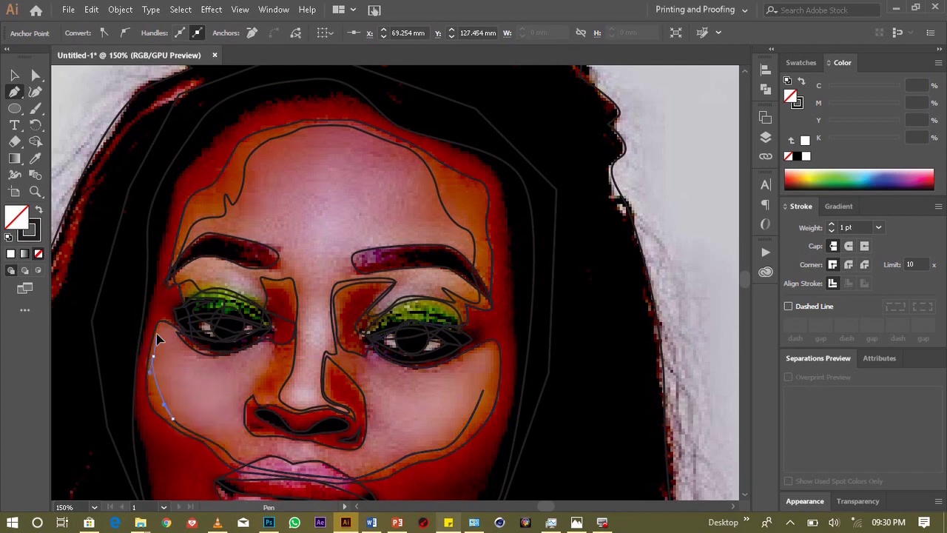
{"action": "mouse_move", "coordinate": [160, 324]}
{"action": "left_mouse_down"}
{"action": "mouse_move", "coordinate": [185, 349]}
{"action": "mouse_move", "coordinate": [190, 334]}
{"action": "mouse_move", "coordinate": [163, 328]}
{"action": "mouse_move", "coordinate": [143, 392]}
{"action": "mouse_move", "coordinate": [152, 386]}
{"action": "mouse_move", "coordinate": [155, 335]}
{"action": "mouse_move", "coordinate": [166, 331]}
{"action": "mouse_move", "coordinate": [211, 364]}
{"action": "left_mouse_up"}
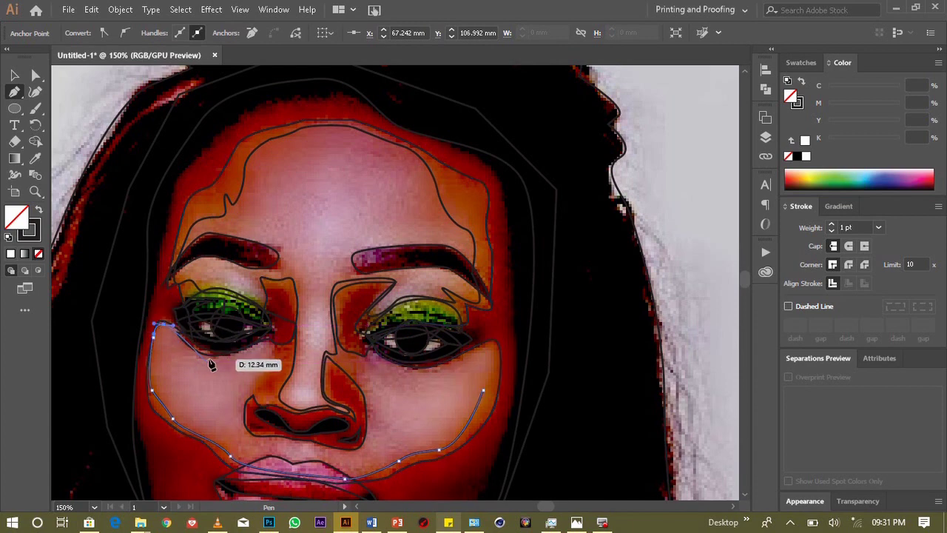
{"action": "left_click_drag", "start_coordinate": [211, 363], "coordinate": [211, 362]}
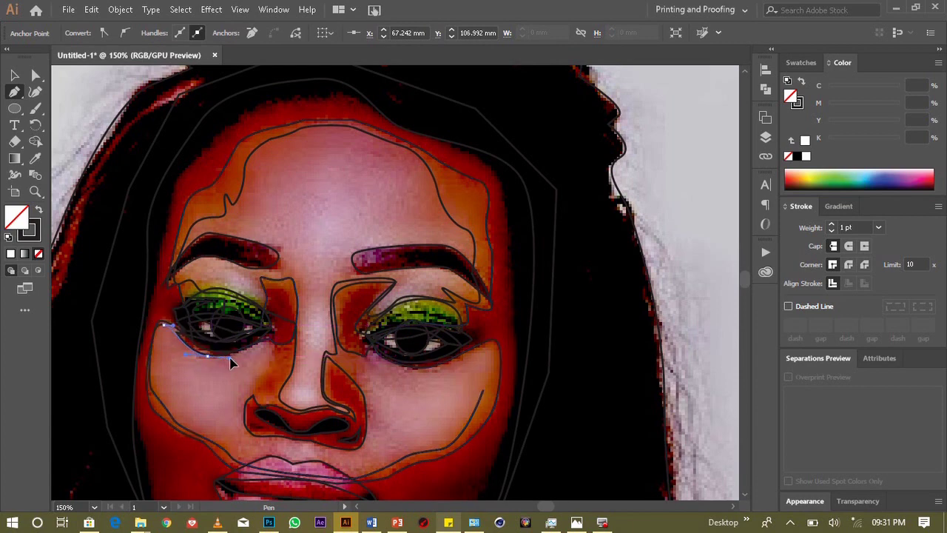
{"action": "left_click_drag", "start_coordinate": [244, 334], "coordinate": [246, 355]}
{"action": "left_click_drag", "start_coordinate": [273, 352], "coordinate": [252, 396]}
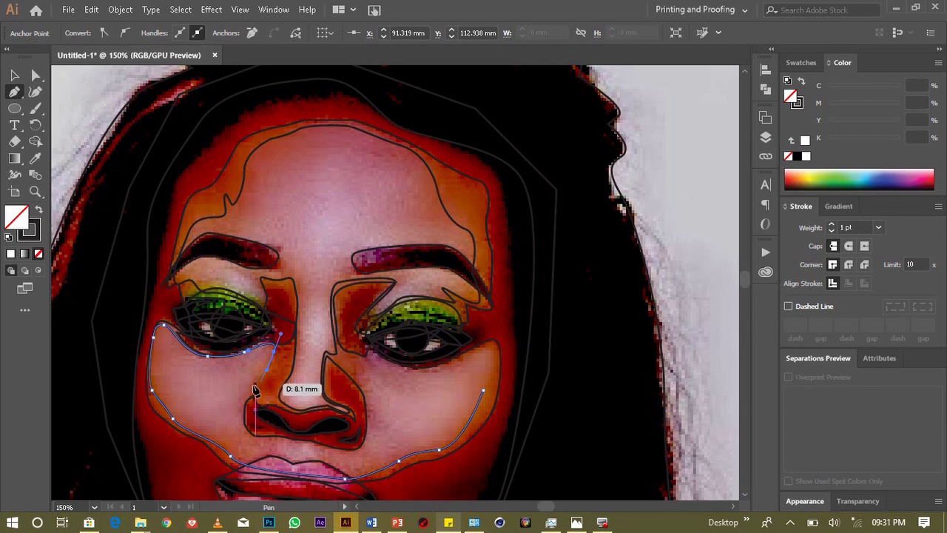
{"action": "mouse_move", "coordinate": [282, 384]}
{"action": "left_mouse_down"}
{"action": "mouse_move", "coordinate": [252, 397]}
{"action": "mouse_move", "coordinate": [270, 399]}
{"action": "left_mouse_up"}
Step: Continue the outline around the nose and under the right eye, closing it at the right cheek
{"action": "left_click", "coordinate": [275, 402]}
{"action": "left_click_drag", "start_coordinate": [287, 412], "coordinate": [311, 409]}
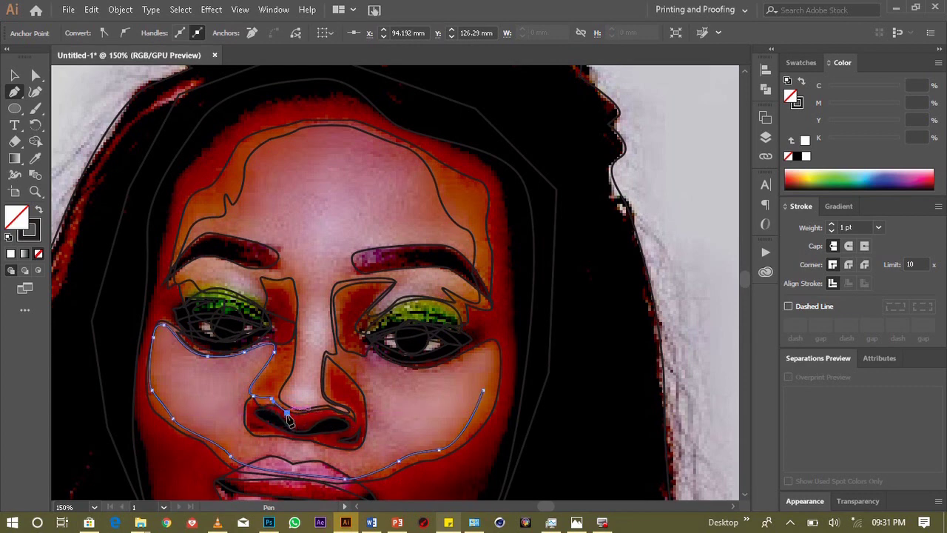
{"action": "left_click_drag", "start_coordinate": [348, 419], "coordinate": [360, 433]}
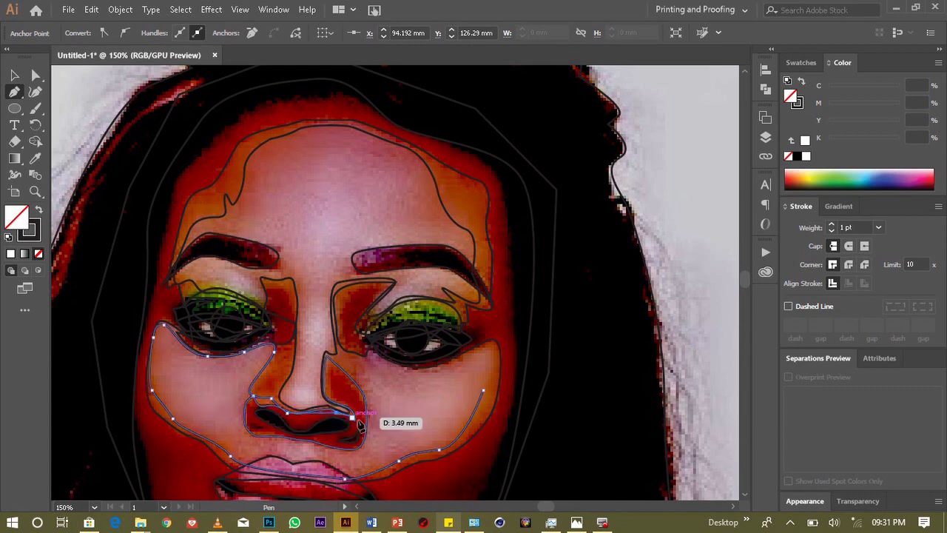
{"action": "left_click_drag", "start_coordinate": [355, 422], "coordinate": [360, 370]}
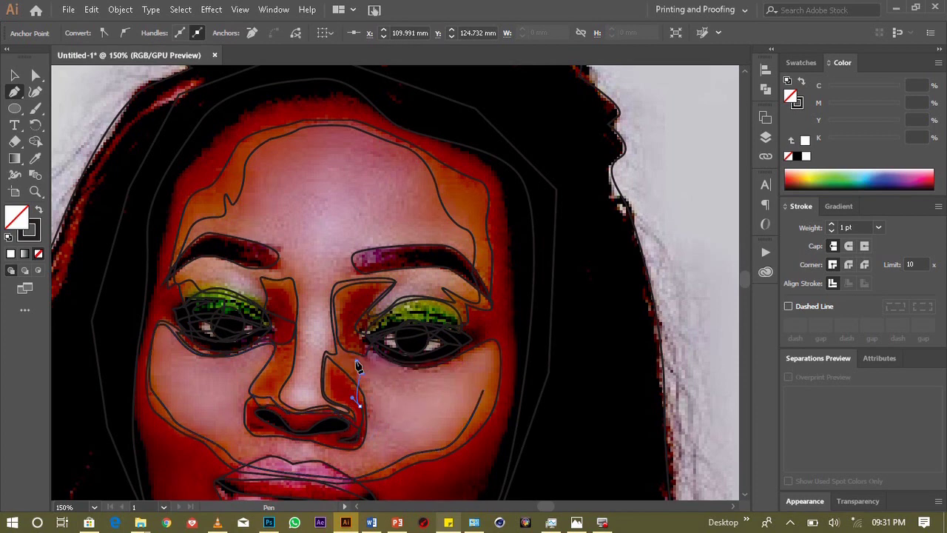
{"action": "left_click", "coordinate": [359, 361], "text": "ctrl"}
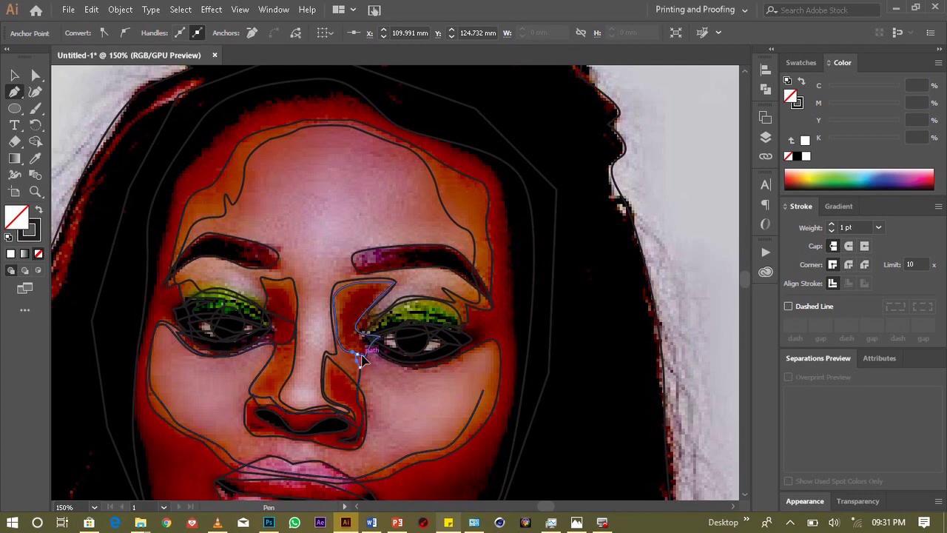
{"action": "left_click_drag", "start_coordinate": [360, 359], "coordinate": [366, 357]}
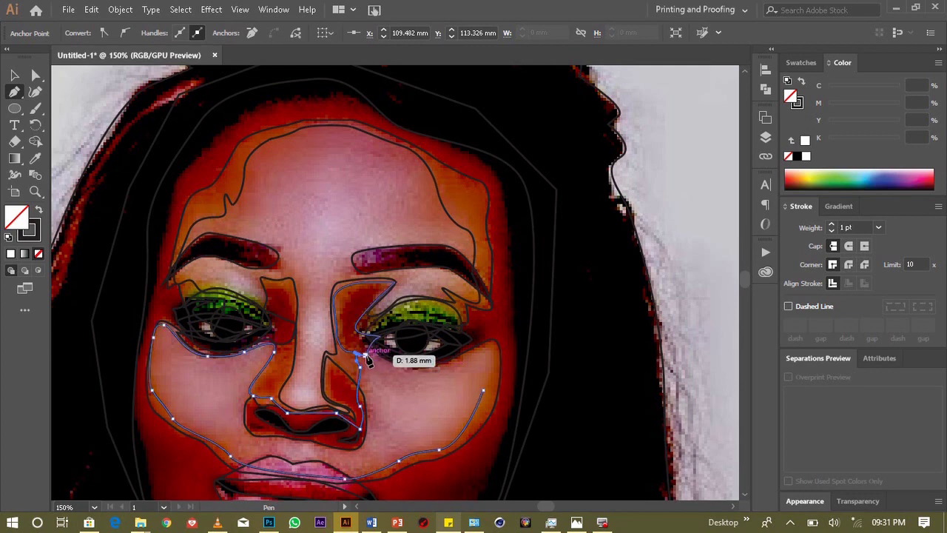
{"action": "mouse_move", "coordinate": [366, 356]}
{"action": "left_mouse_down"}
{"action": "mouse_move", "coordinate": [412, 374]}
{"action": "mouse_move", "coordinate": [494, 357]}
{"action": "left_mouse_up"}
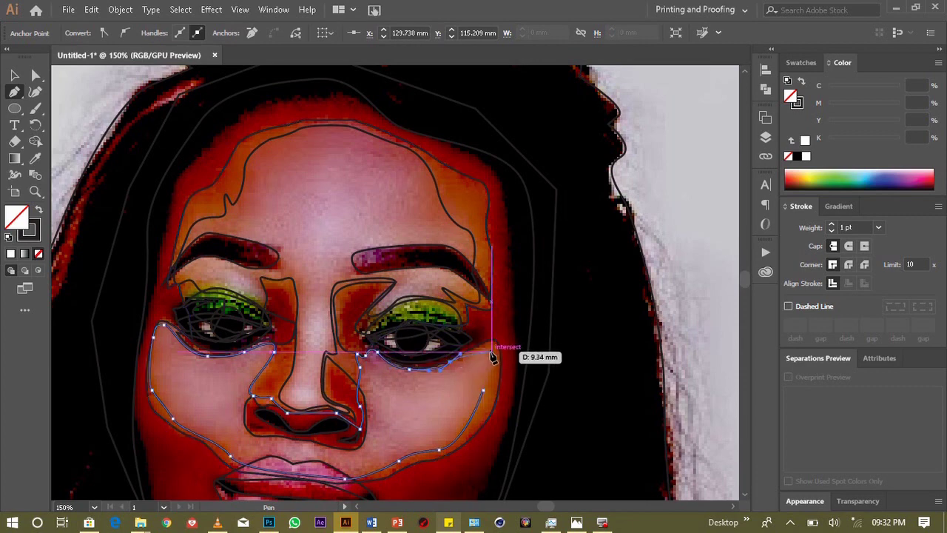
{"action": "left_click_drag", "start_coordinate": [493, 366], "coordinate": [495, 395]}
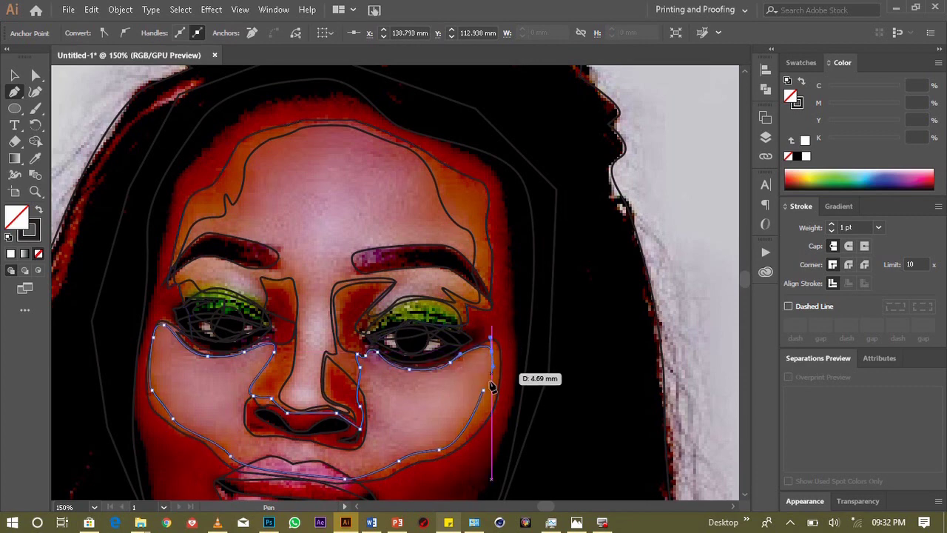
{"action": "left_click", "coordinate": [483, 390]}
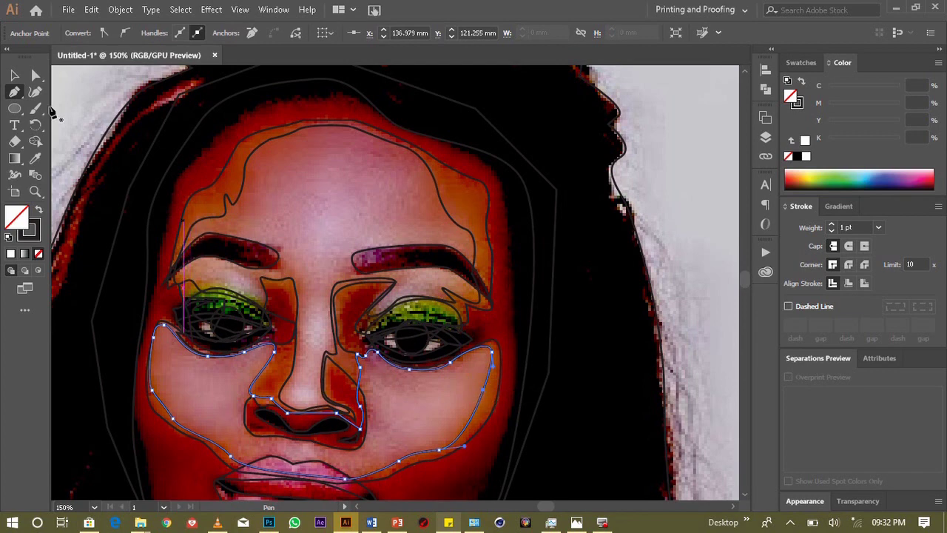
Step: Adjust the outline's anchors at the right-eye corner and lower right cheek
{"action": "left_click", "coordinate": [35, 74]}
{"action": "left_click", "coordinate": [492, 336]}
{"action": "left_click_drag", "start_coordinate": [492, 351], "coordinate": [494, 359]}
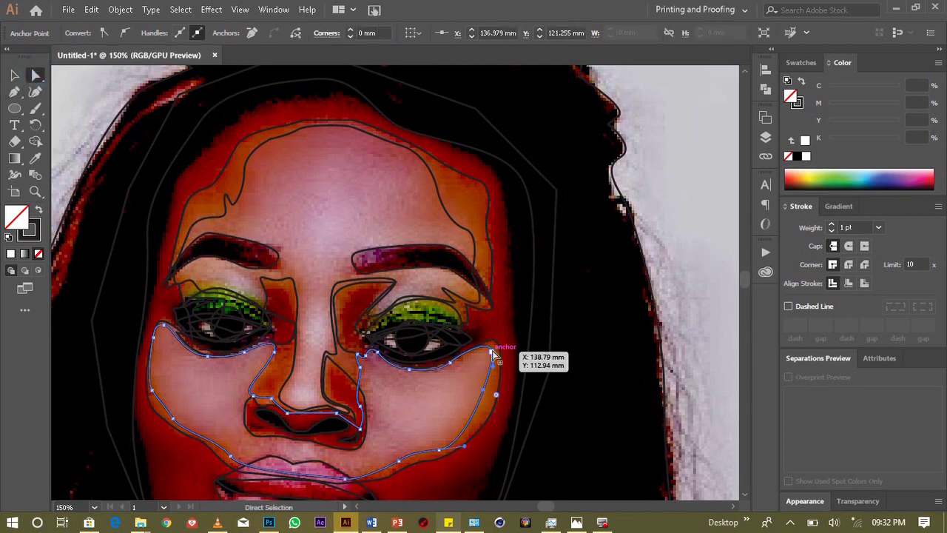
{"action": "left_click_drag", "start_coordinate": [494, 359], "coordinate": [494, 358]}
{"action": "left_click", "coordinate": [483, 390]}
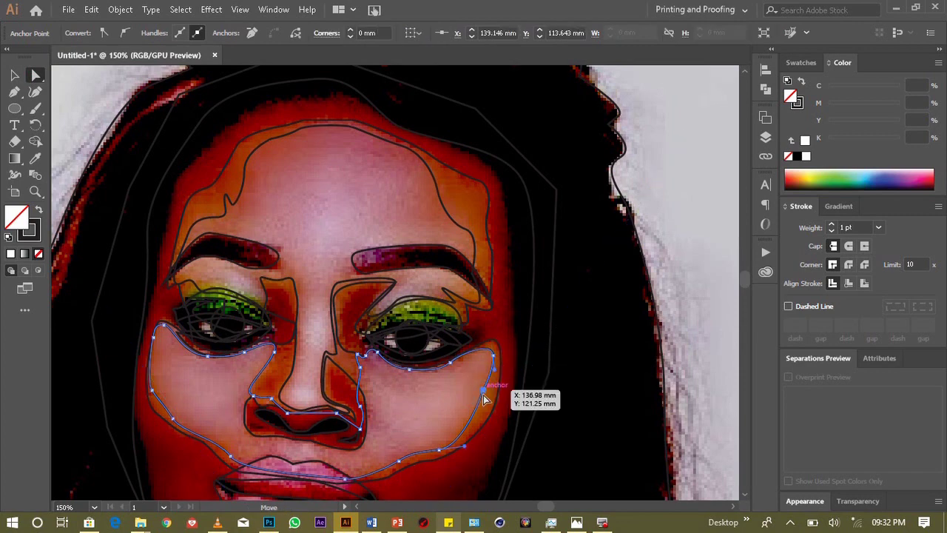
{"action": "left_click_drag", "start_coordinate": [485, 400], "coordinate": [487, 404]}
{"action": "left_click", "coordinate": [494, 357]}
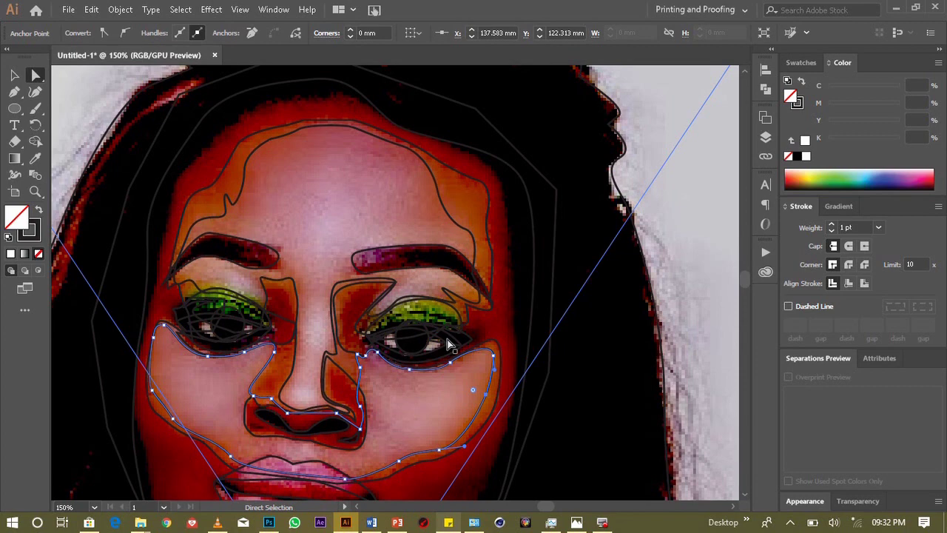
{"action": "left_click", "coordinate": [14, 91]}
Step: Draw a small closed shape along the side of the nose beside the left eye
{"action": "left_click_drag", "start_coordinate": [272, 289], "coordinate": [316, 338]}
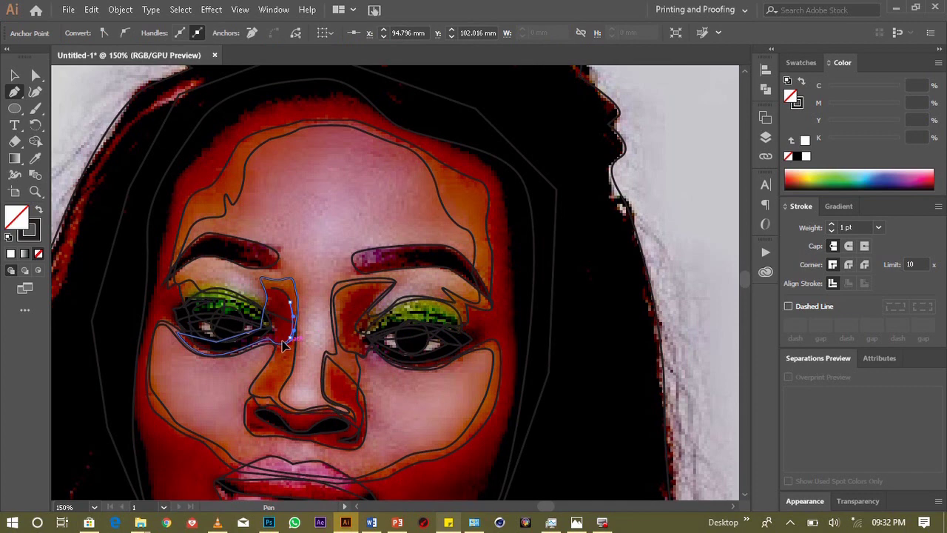
{"action": "mouse_move", "coordinate": [281, 344]}
{"action": "left_mouse_down"}
{"action": "mouse_move", "coordinate": [272, 346]}
{"action": "mouse_move", "coordinate": [270, 287]}
{"action": "left_mouse_up"}
{"action": "left_click", "coordinate": [272, 291]}
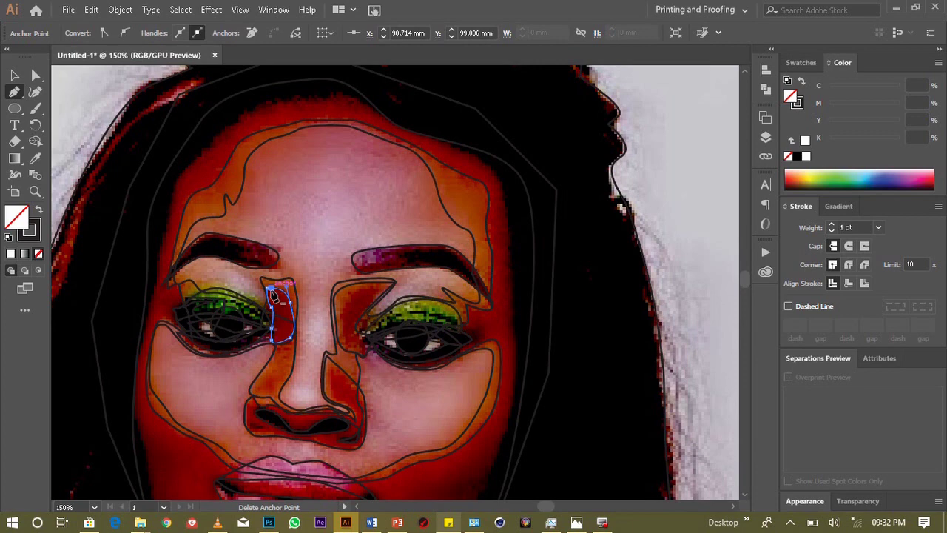
Step: Trace a shape up the nose bridge toward the inner brow of the right eye
{"action": "mouse_move", "coordinate": [351, 298]}
{"action": "left_mouse_down"}
{"action": "mouse_move", "coordinate": [342, 315]}
{"action": "mouse_move", "coordinate": [353, 350]}
{"action": "left_mouse_up"}
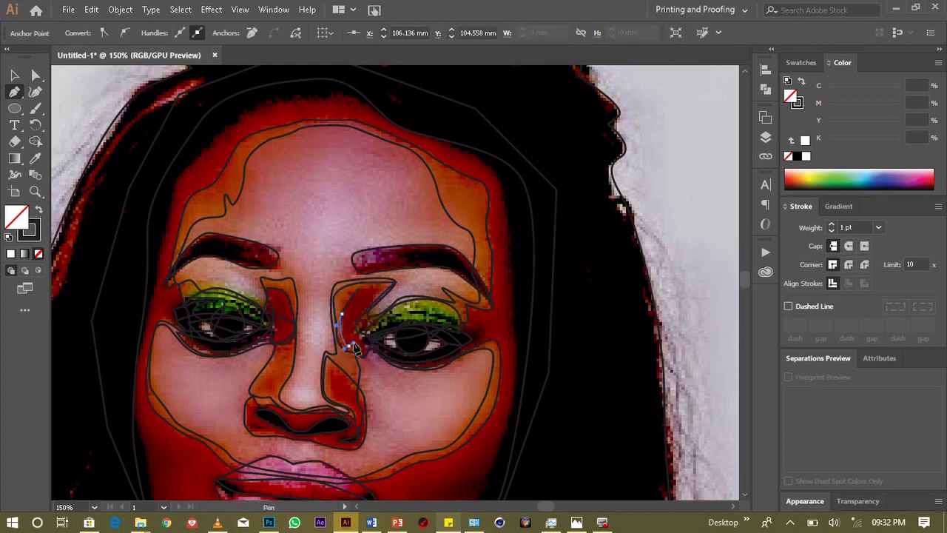
{"action": "mouse_move", "coordinate": [352, 349]}
{"action": "left_mouse_down"}
{"action": "mouse_move", "coordinate": [365, 356]}
{"action": "mouse_move", "coordinate": [360, 333]}
{"action": "mouse_move", "coordinate": [379, 305]}
{"action": "left_mouse_up"}
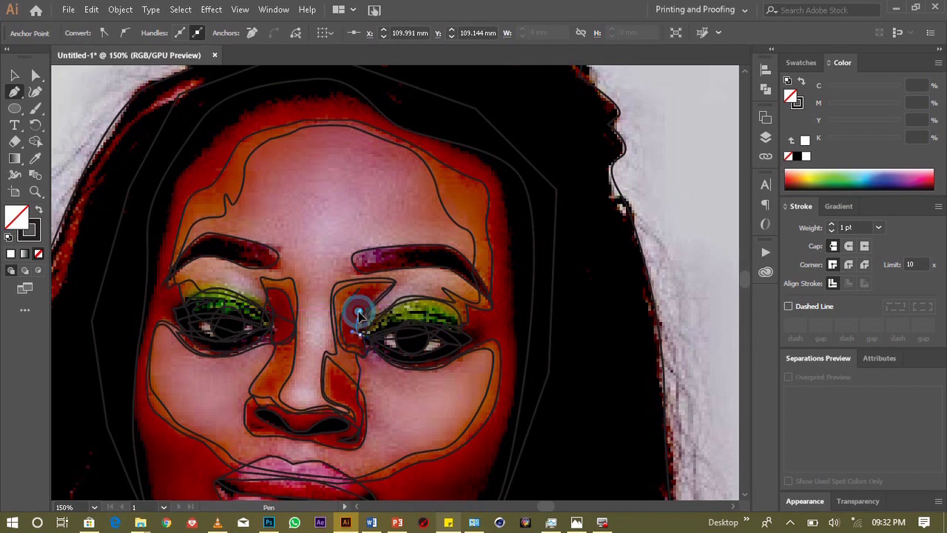
{"action": "left_click_drag", "start_coordinate": [377, 293], "coordinate": [390, 304]}
{"action": "scroll", "coordinate": [365, 309], "scroll_direction": "up", "scroll_amount": 2}
{"action": "key", "text": "ctrl+z"}
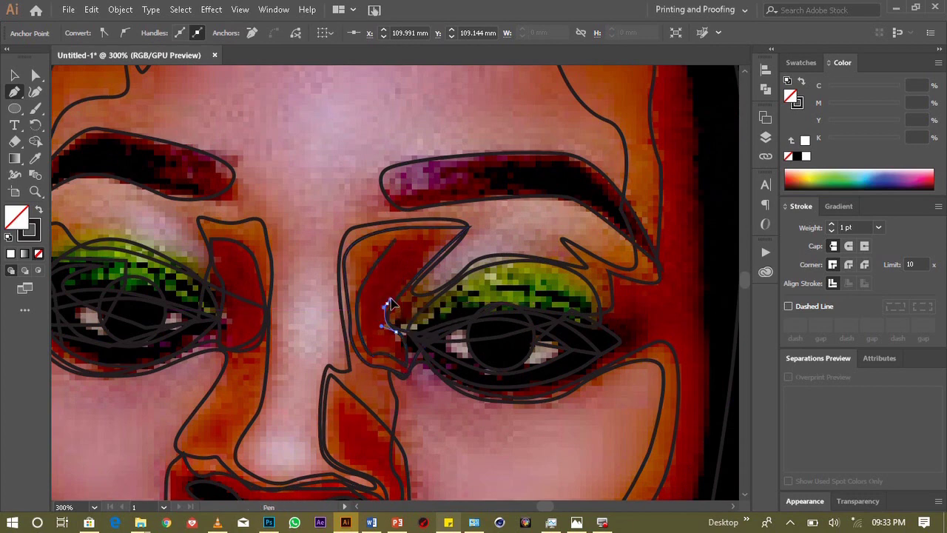
{"action": "mouse_move", "coordinate": [393, 302]}
{"action": "left_mouse_down"}
{"action": "mouse_move", "coordinate": [439, 238]}
{"action": "mouse_move", "coordinate": [402, 245]}
{"action": "left_mouse_up"}
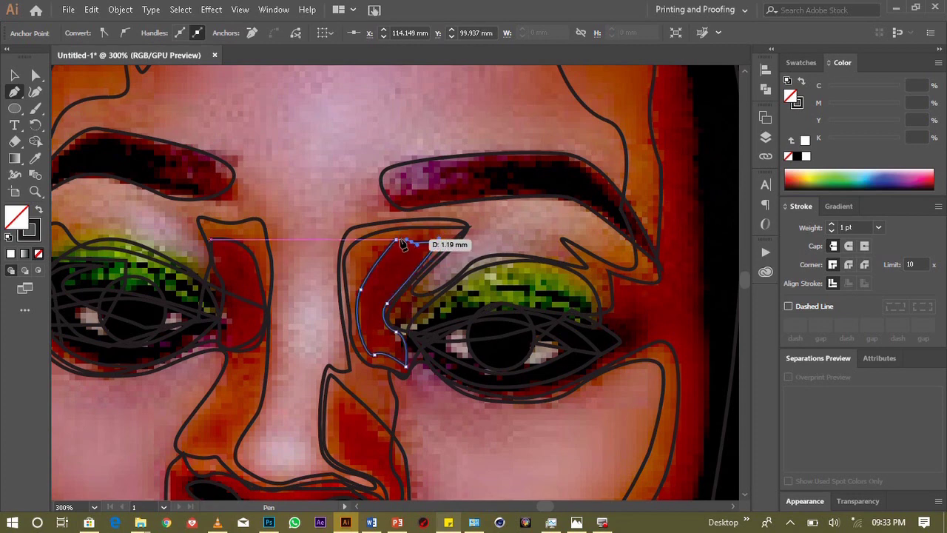
{"action": "left_click", "coordinate": [436, 244]}
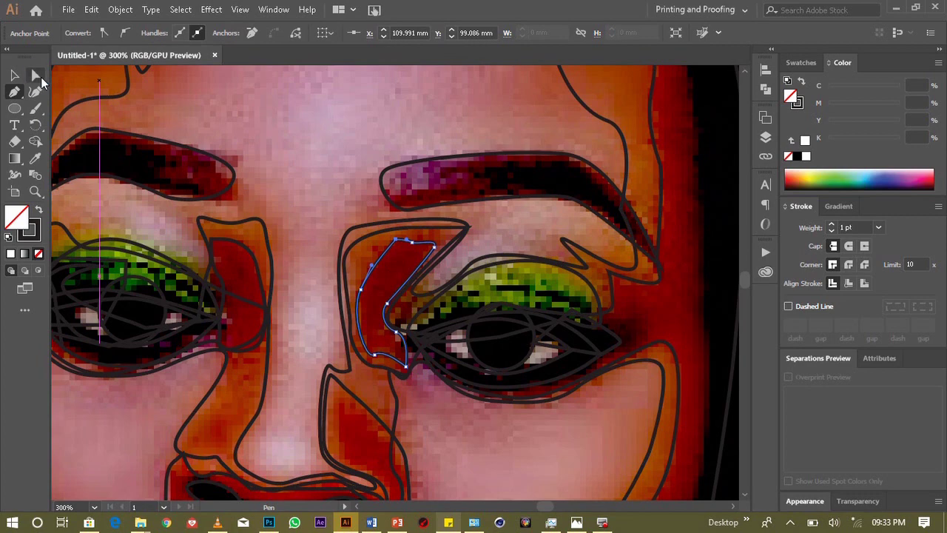
Step: Drag the nose-bridge shape's top anchor up and right toward the eyebrow, then zoom out
{"action": "left_click", "coordinate": [35, 75]}
{"action": "left_click_drag", "start_coordinate": [414, 246], "coordinate": [440, 240]}
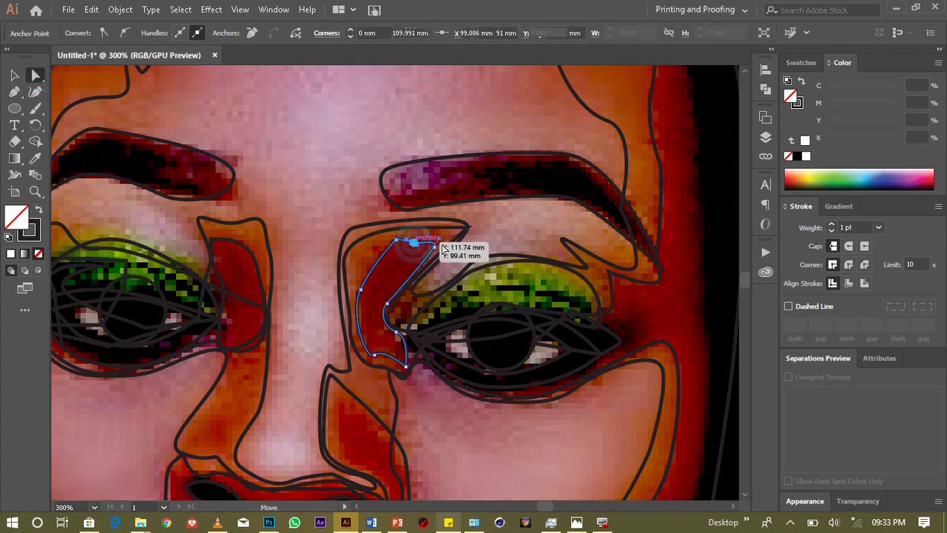
{"action": "left_click_drag", "start_coordinate": [439, 239], "coordinate": [449, 224]}
{"action": "key", "text": "ctrl+minus"}
{"action": "key", "text": "ctrl+minus"}
{"action": "key", "text": "ctrl+minus"}
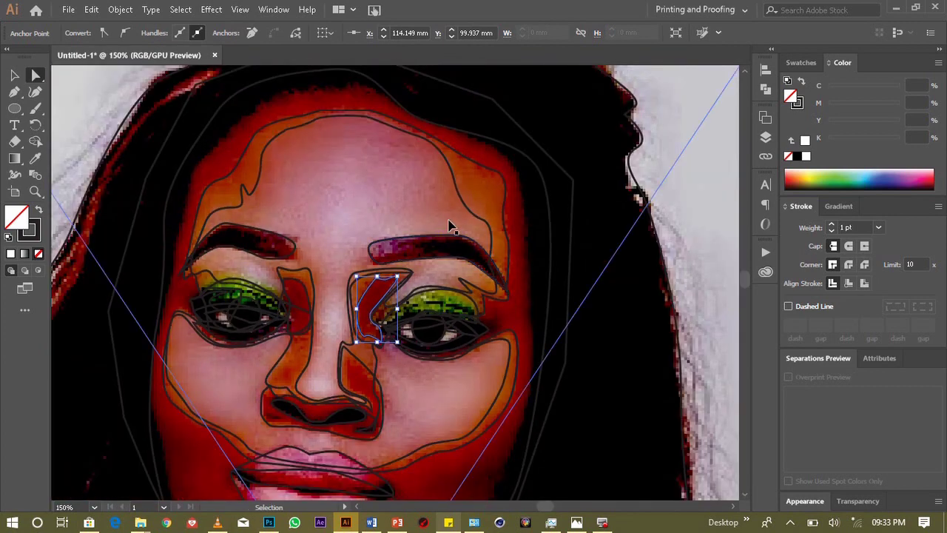
{"action": "key", "text": "ctrl+minus"}
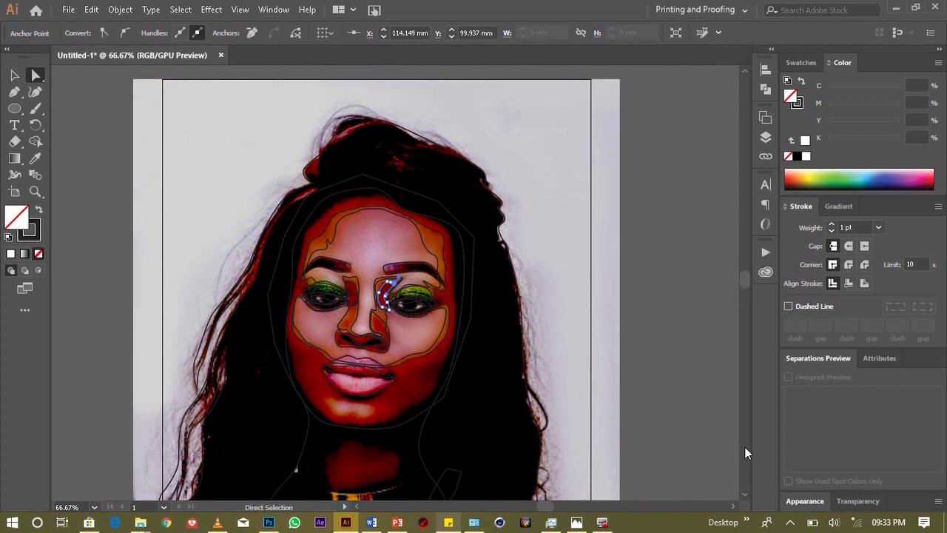
Step: Zoom in on the chin and trace a closed outline around the highlight below the lower lip
{"action": "left_click", "coordinate": [744, 496]}
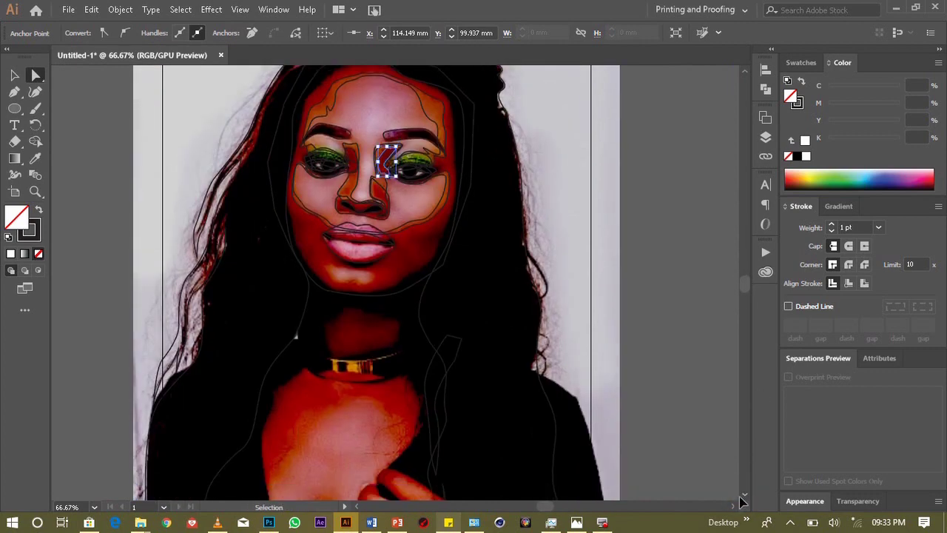
{"action": "key", "text": "ctrl+plus"}
{"action": "key", "text": "ctrl+plus"}
{"action": "left_click", "coordinate": [745, 496]}
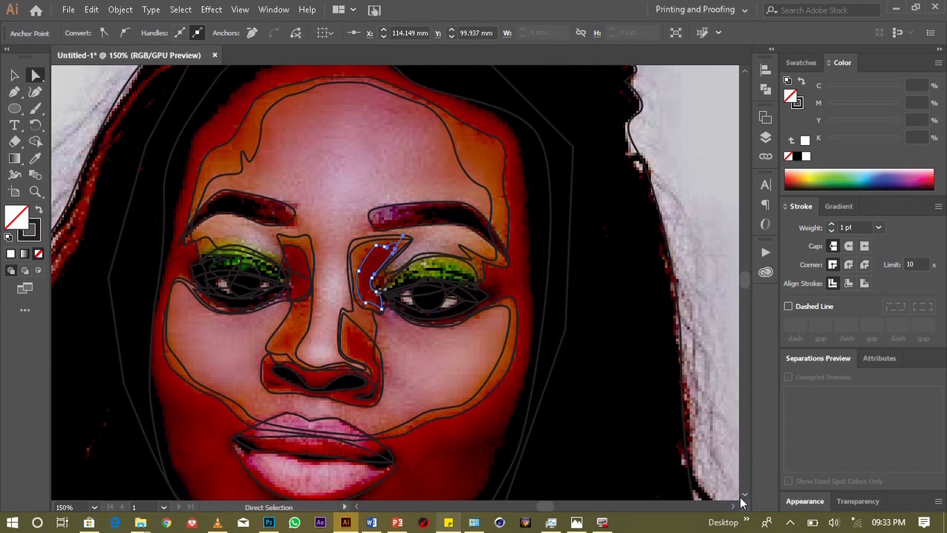
{"action": "left_click", "coordinate": [14, 92]}
{"action": "key", "text": "ctrl+plus"}
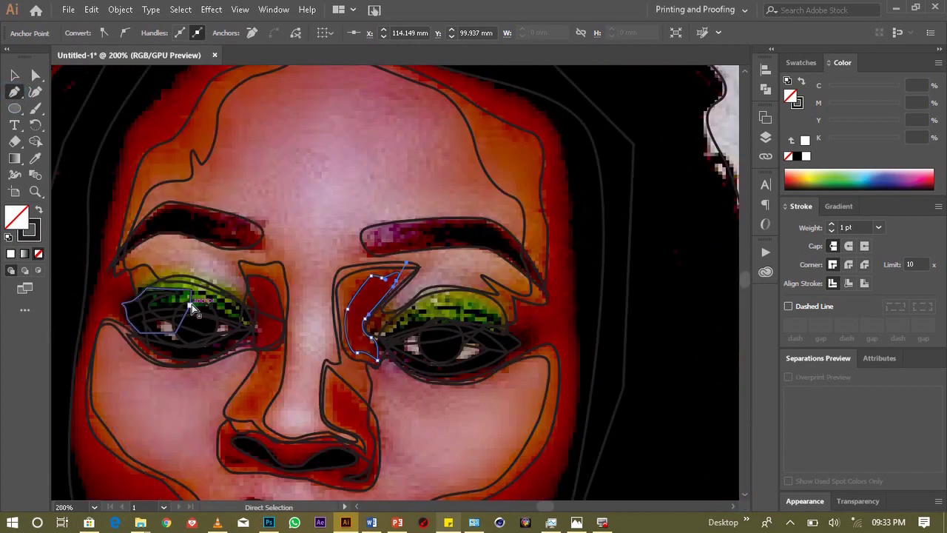
{"action": "left_click", "coordinate": [744, 494]}
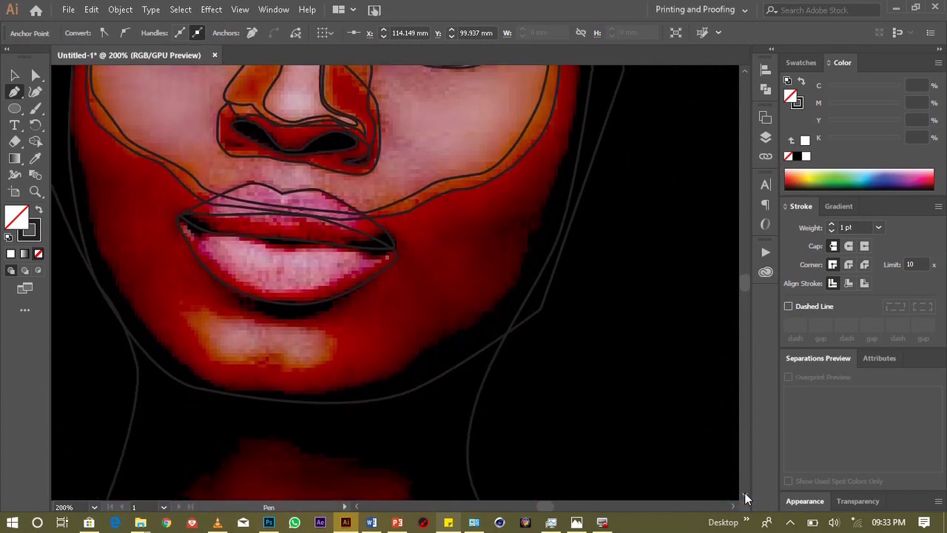
{"action": "left_click", "coordinate": [745, 499]}
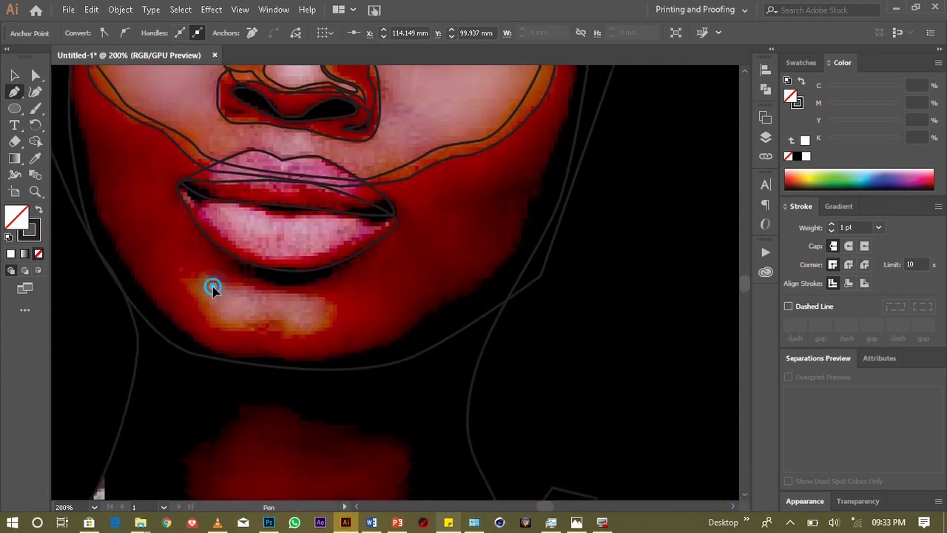
{"action": "left_click", "coordinate": [212, 288]}
{"action": "left_click_drag", "start_coordinate": [208, 305], "coordinate": [218, 324]}
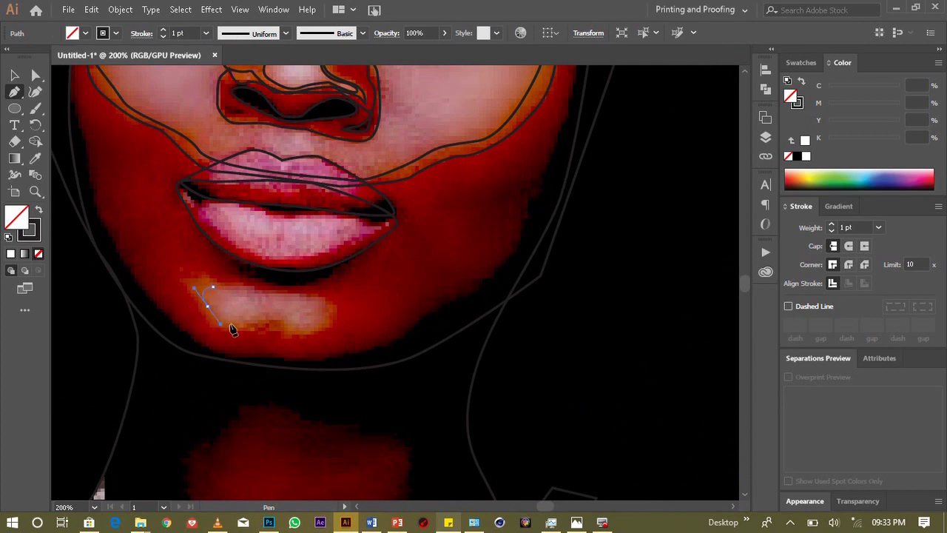
{"action": "left_click", "coordinate": [246, 327]}
{"action": "mouse_move", "coordinate": [246, 326]}
{"action": "left_mouse_down"}
{"action": "mouse_move", "coordinate": [320, 328]}
{"action": "mouse_move", "coordinate": [328, 307]}
{"action": "left_mouse_up"}
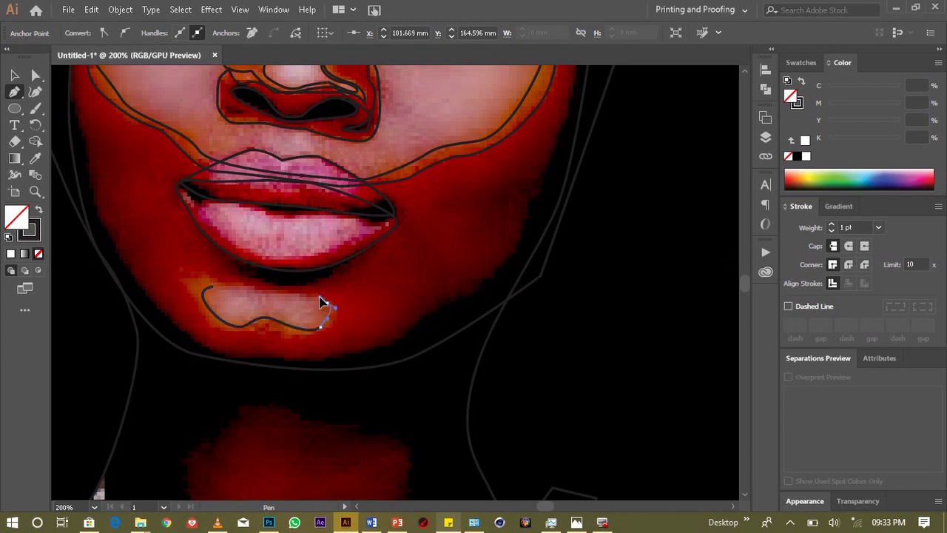
{"action": "left_click_drag", "start_coordinate": [299, 298], "coordinate": [223, 289]}
{"action": "left_click_drag", "start_coordinate": [213, 290], "coordinate": [199, 278]}
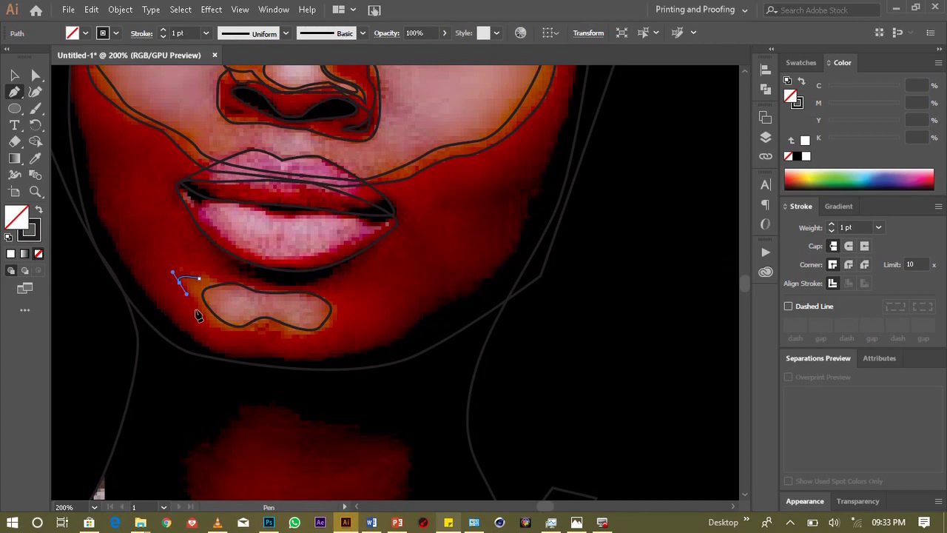
Step: Draw a larger closed outline around the whole chin patch
{"action": "mouse_move", "coordinate": [198, 317]}
{"action": "left_mouse_down"}
{"action": "mouse_move", "coordinate": [221, 338]}
{"action": "mouse_move", "coordinate": [257, 330]}
{"action": "mouse_move", "coordinate": [279, 338]}
{"action": "mouse_move", "coordinate": [268, 328]}
{"action": "mouse_move", "coordinate": [302, 341]}
{"action": "mouse_move", "coordinate": [338, 329]}
{"action": "mouse_move", "coordinate": [328, 306]}
{"action": "mouse_move", "coordinate": [209, 283]}
{"action": "left_mouse_up"}
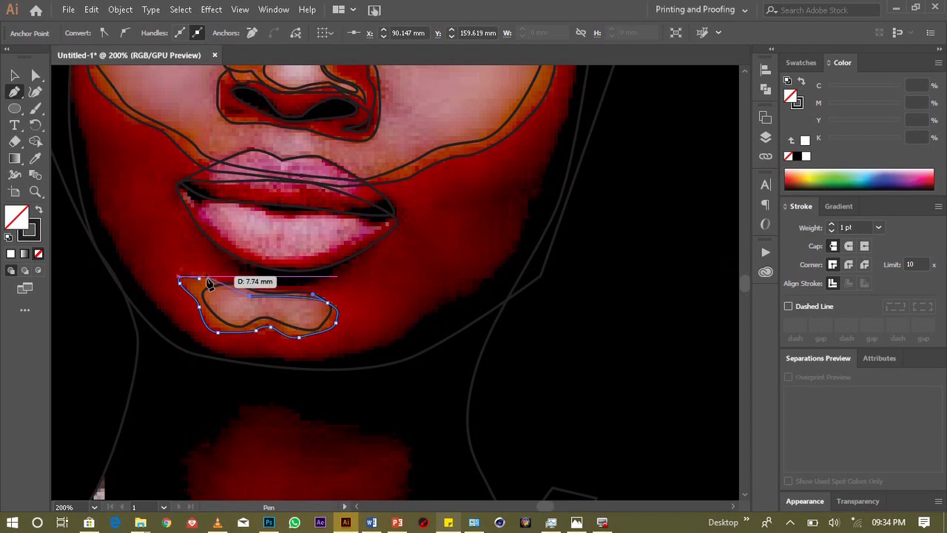
{"action": "left_click_drag", "start_coordinate": [209, 283], "coordinate": [206, 280]}
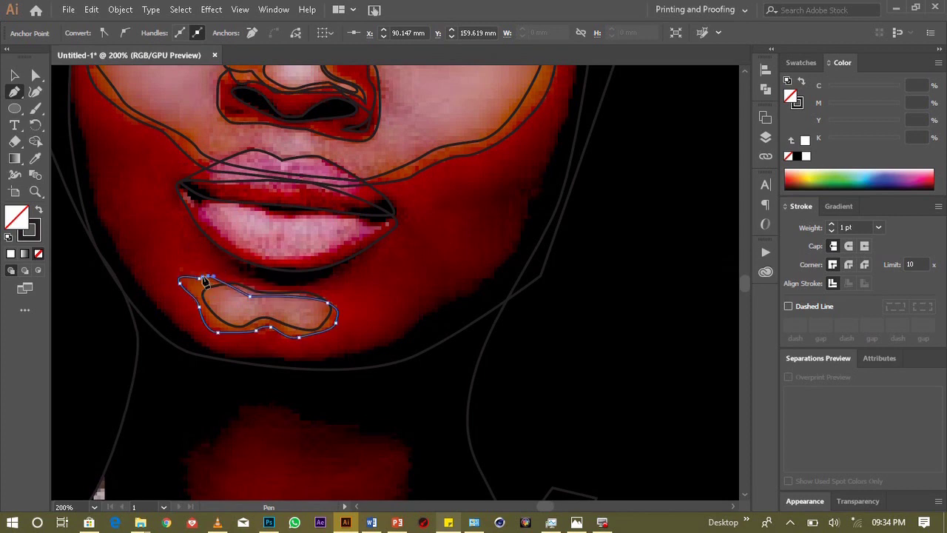
{"action": "left_click", "coordinate": [13, 75]}
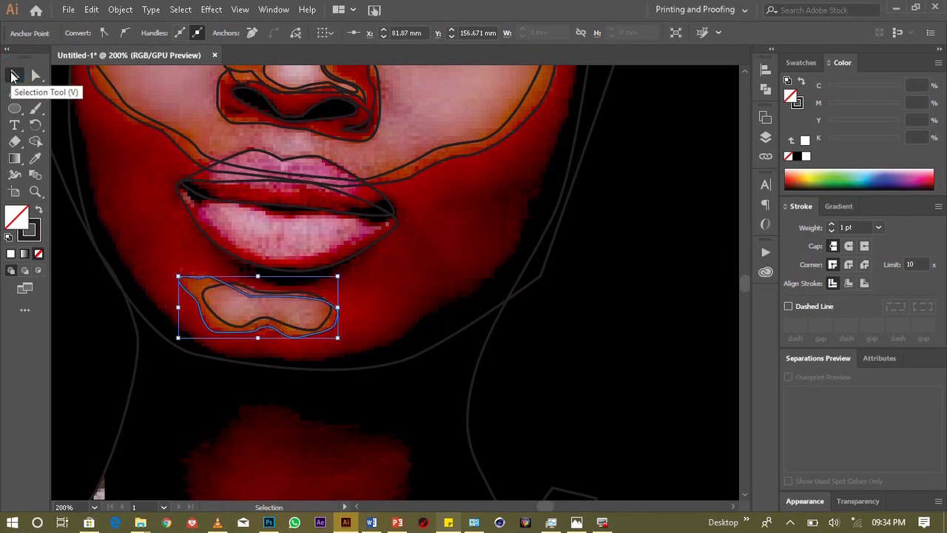
Step: Alt-drag a duplicate of the reference photo to the right of the artboard for comparison
{"action": "key", "text": "ctrl+0"}
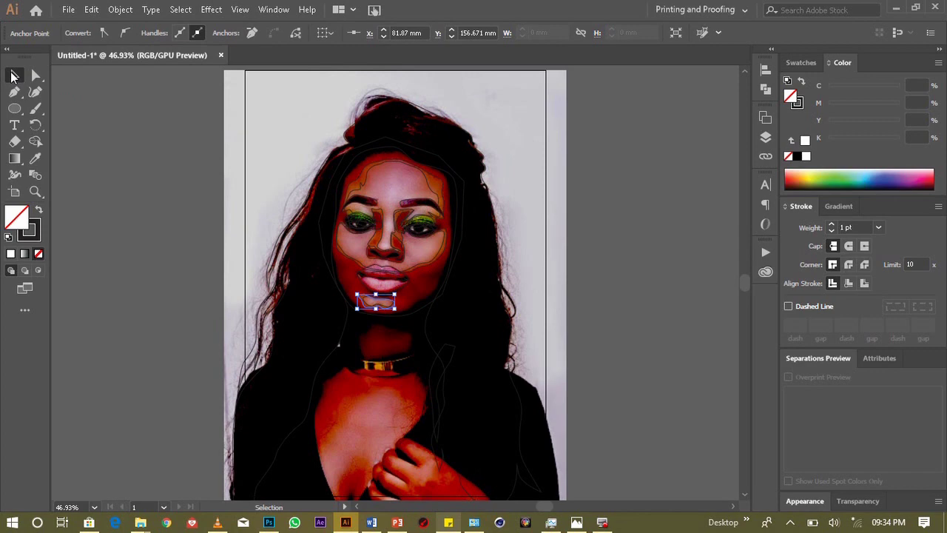
{"action": "mouse_move", "coordinate": [274, 144]}
{"action": "left_mouse_down"}
{"action": "mouse_move", "coordinate": [673, 94]}
{"action": "mouse_move", "coordinate": [685, 106]}
{"action": "left_mouse_up"}
{"action": "key", "text": "ctrl+plus"}
{"action": "key", "text": "ctrl+plus"}
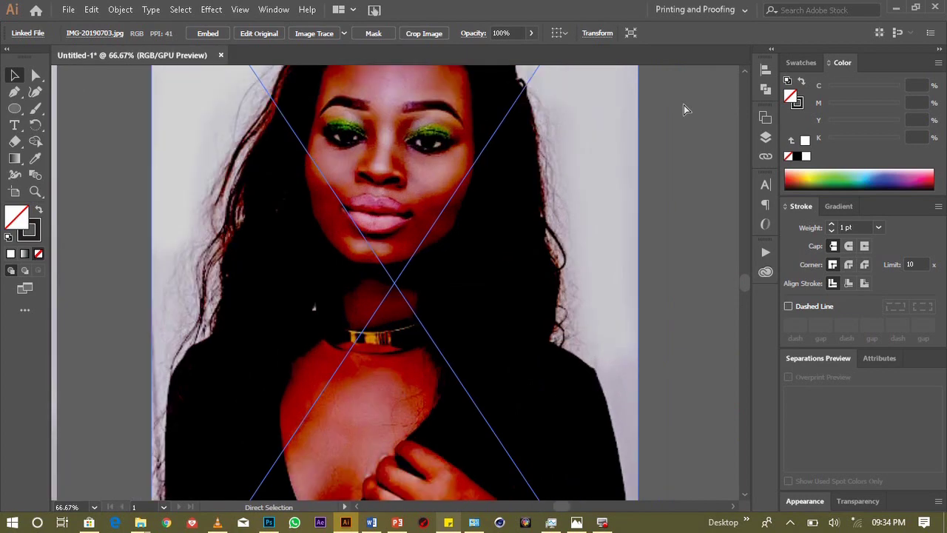
{"action": "key", "text": "ctrl+minus"}
{"action": "key", "text": "ctrl+minus"}
{"action": "key", "text": "ctrl+minus"}
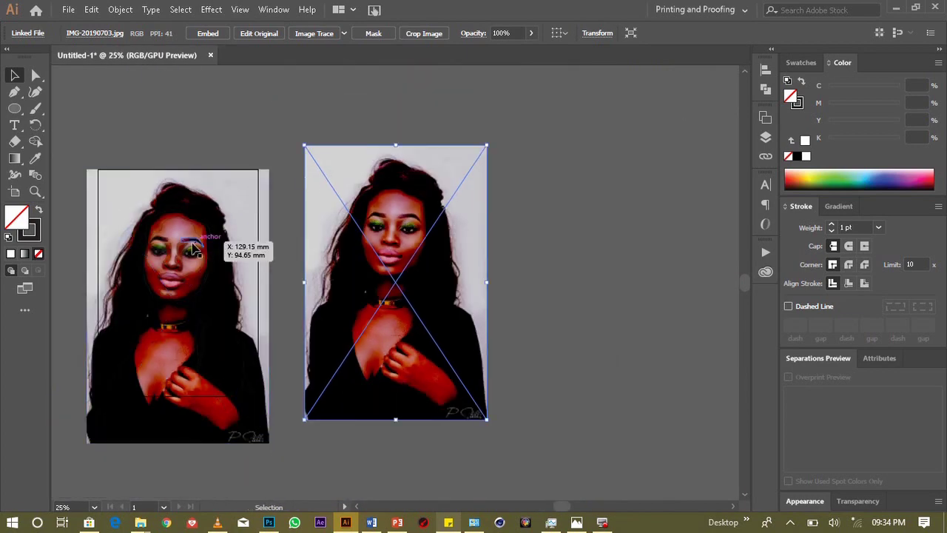
{"action": "left_click", "coordinate": [196, 255]}
{"action": "left_click", "coordinate": [196, 255], "text": "ctrl"}
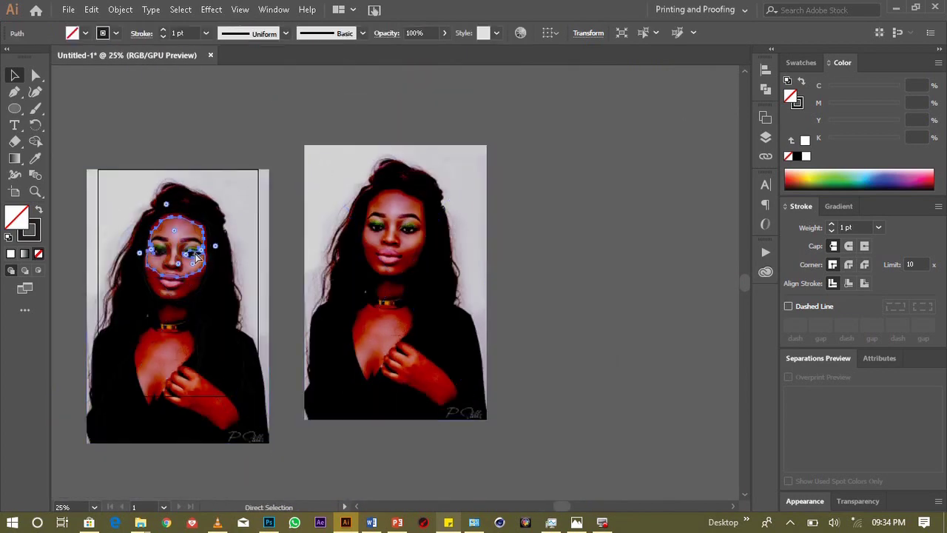
{"action": "key", "text": "ctrl+plus"}
{"action": "key", "text": "ctrl+plus"}
{"action": "key", "text": "ctrl+plus"}
{"action": "key", "text": "ctrl+plus"}
{"action": "key", "text": "ctrl+plus"}
{"action": "left_click", "coordinate": [126, 169]}
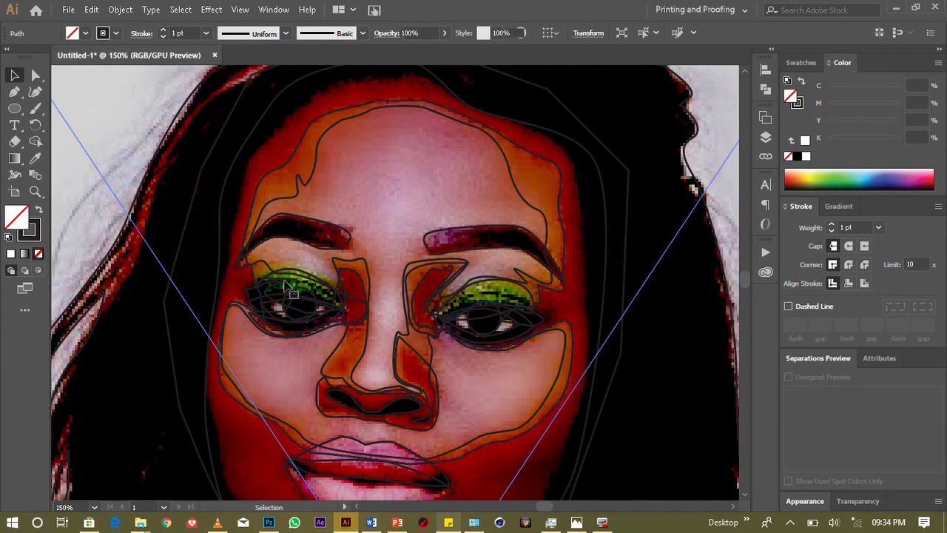
Step: Bring the left eye's outline and circle to the front
{"action": "left_click", "coordinate": [275, 311]}
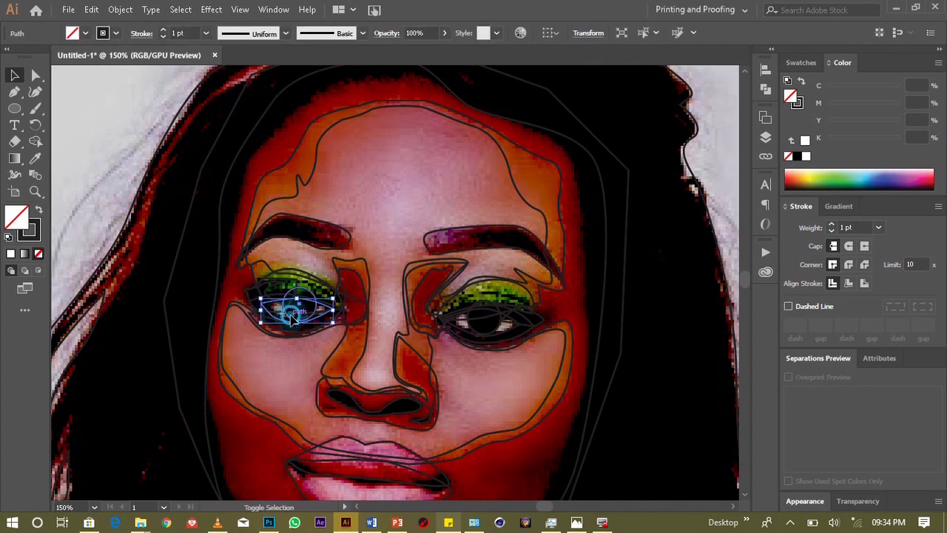
{"action": "left_click", "coordinate": [294, 320], "text": "shift"}
{"action": "left_click", "coordinate": [120, 10]}
{"action": "mouse_move", "coordinate": [175, 36]}
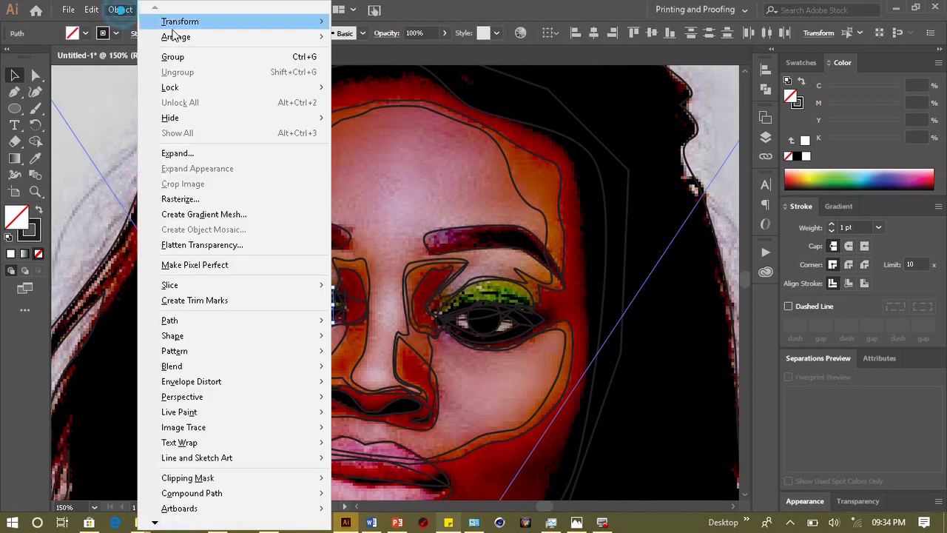
{"action": "left_click", "coordinate": [351, 36]}
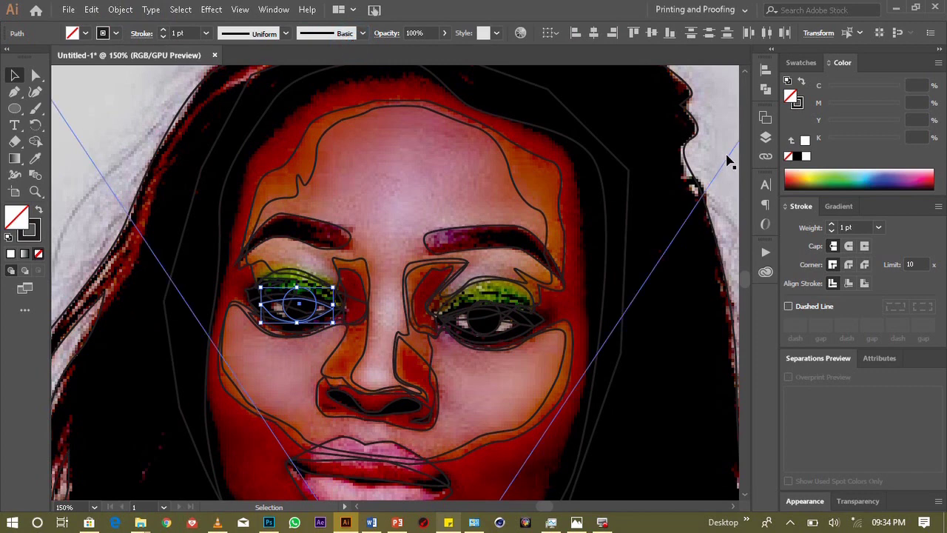
{"action": "left_click", "coordinate": [766, 90]}
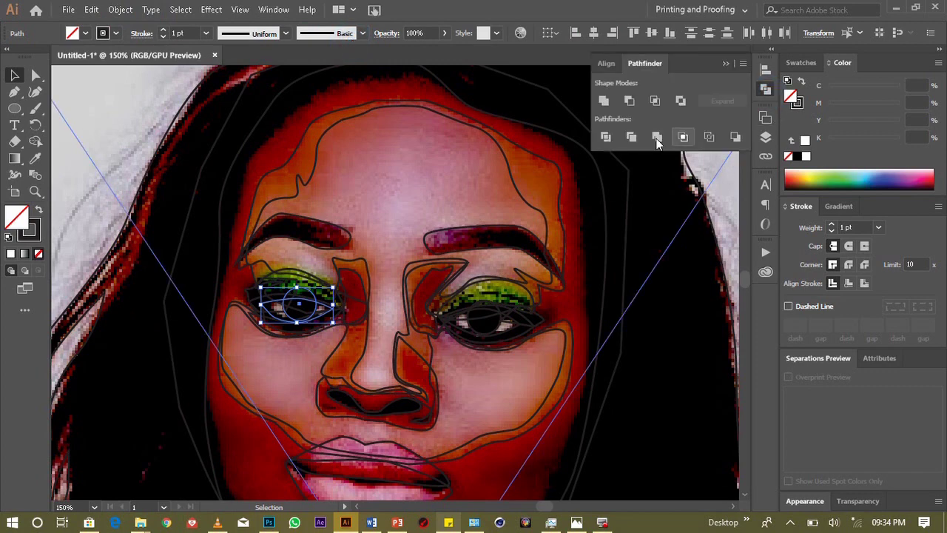
Step: Bring the right eye paths to the front and split them with Pathfinder Divide
{"action": "left_click", "coordinate": [503, 303]}
{"action": "left_click", "coordinate": [507, 326]}
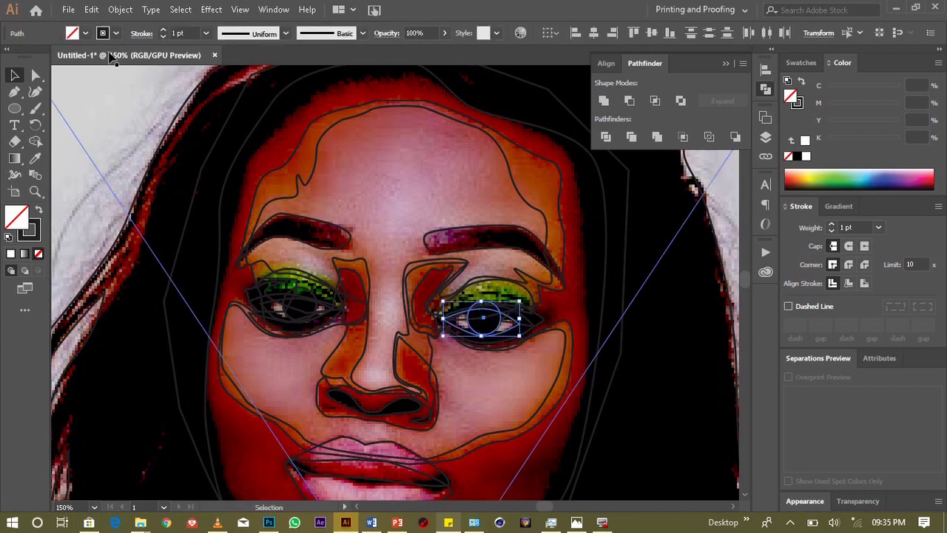
{"action": "left_click", "coordinate": [120, 10]}
{"action": "left_click", "coordinate": [357, 36]}
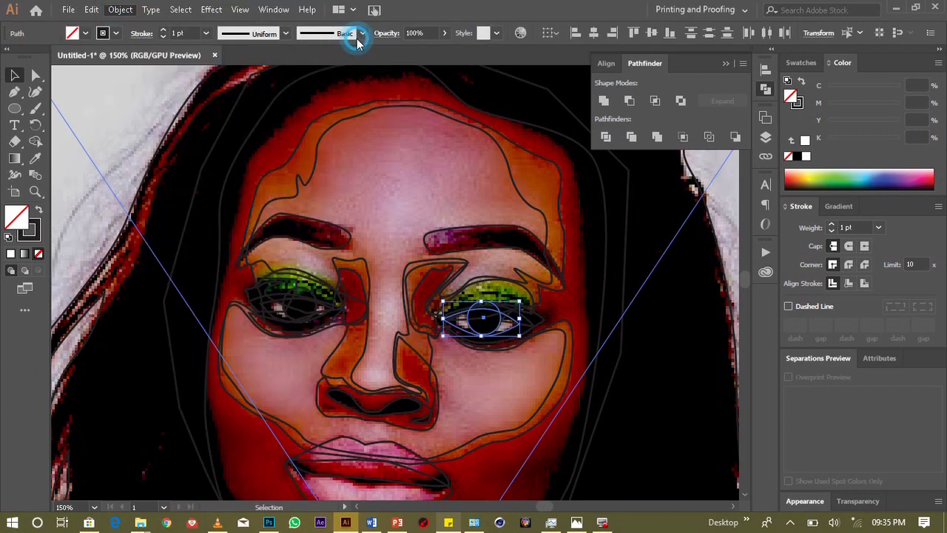
{"action": "left_click", "coordinate": [605, 137]}
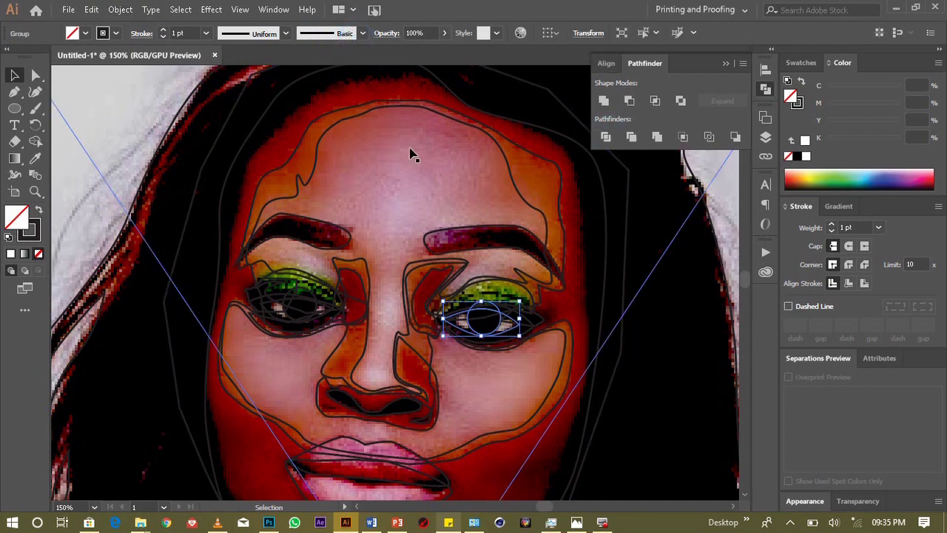
{"action": "left_click", "coordinate": [530, 176]}
{"action": "left_click", "coordinate": [727, 64]}
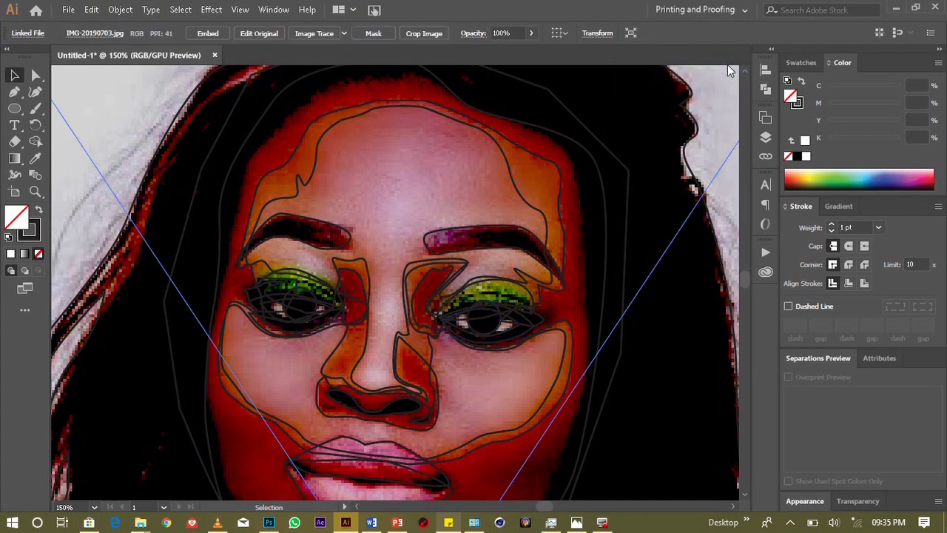
Step: Try selecting a right-eye pupil piece, undo it, and return to the Selection tool
{"action": "key", "text": "a"}
{"action": "left_click", "coordinate": [500, 331]}
{"action": "key", "text": "ctrl+z"}
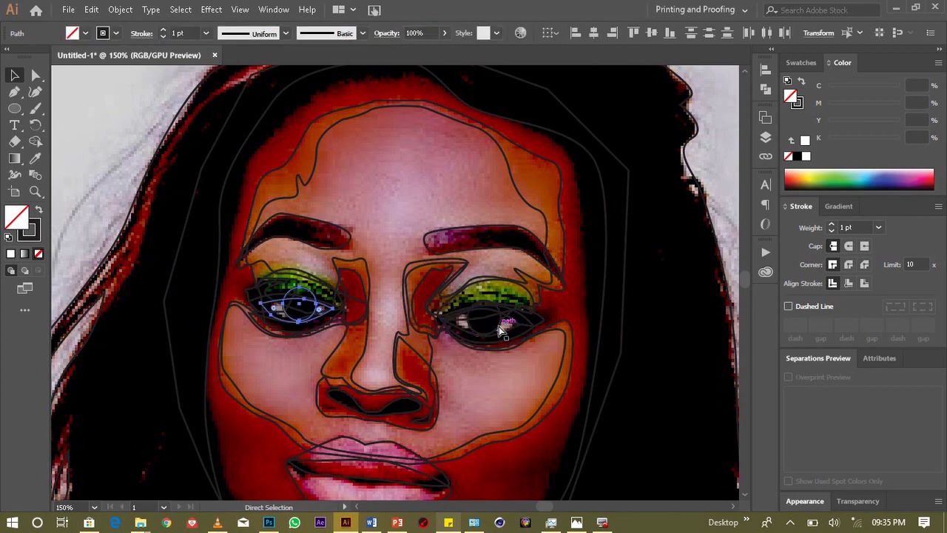
{"action": "key", "text": "v"}
{"action": "left_click", "coordinate": [501, 331]}
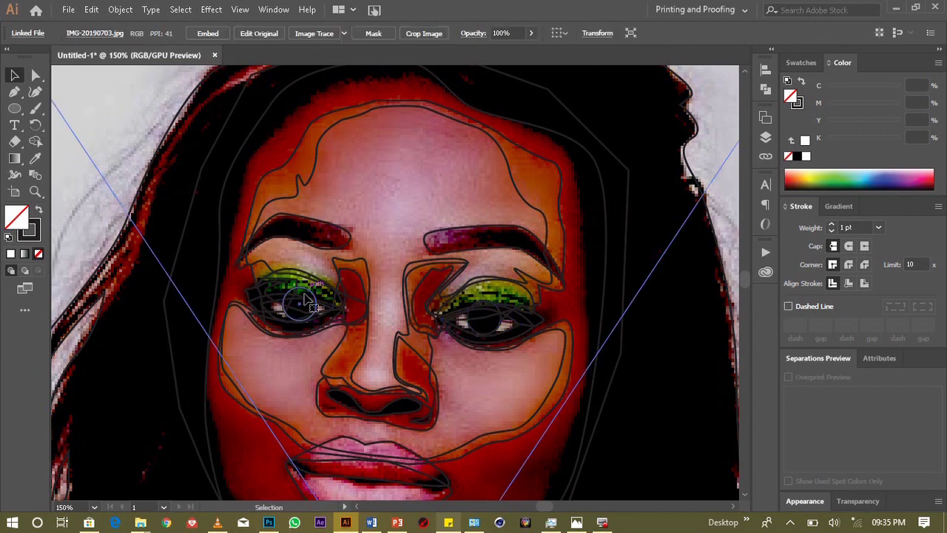
Step: Bring the left eye outline and iris to the front and divide them with Pathfinder
{"action": "left_click", "coordinate": [317, 297]}
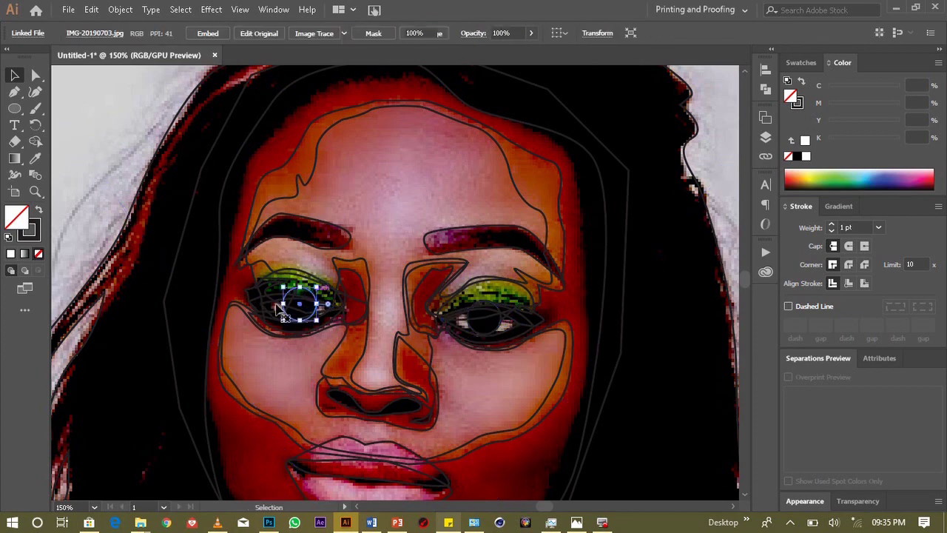
{"action": "left_click", "coordinate": [279, 326]}
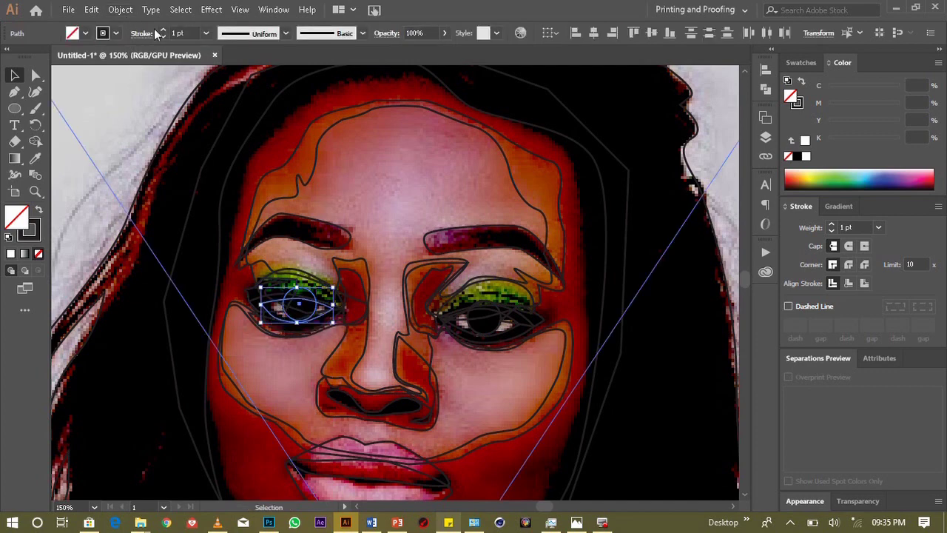
{"action": "left_click", "coordinate": [121, 11]}
{"action": "mouse_move", "coordinate": [176, 37]}
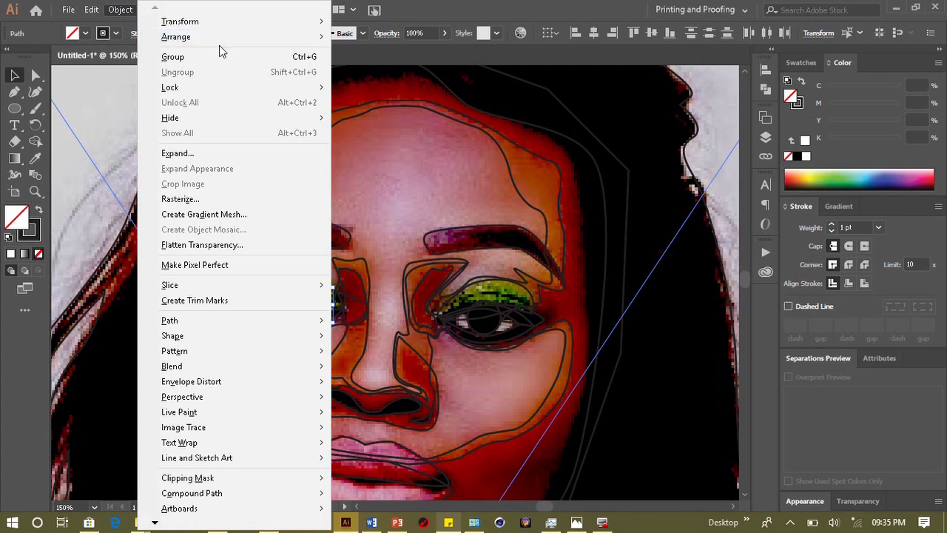
{"action": "left_click", "coordinate": [359, 38]}
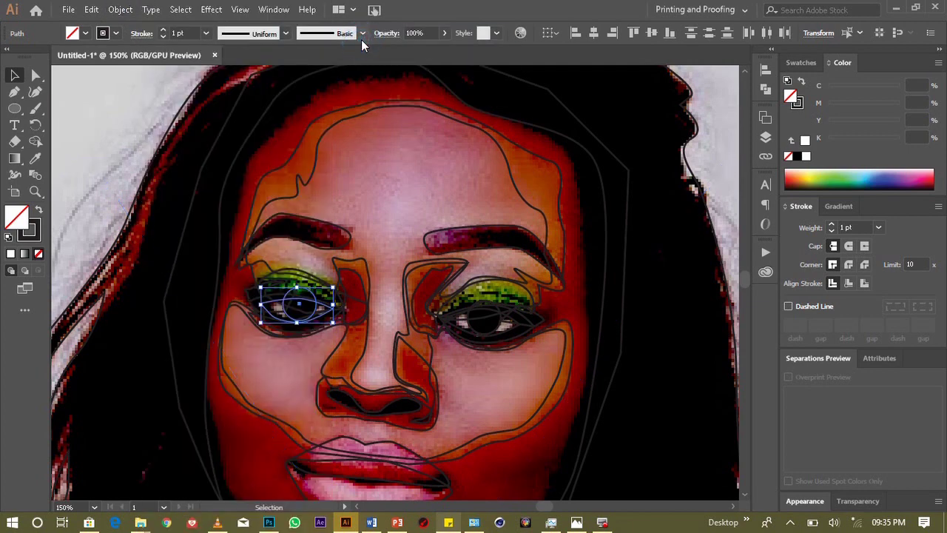
{"action": "left_click", "coordinate": [274, 9]}
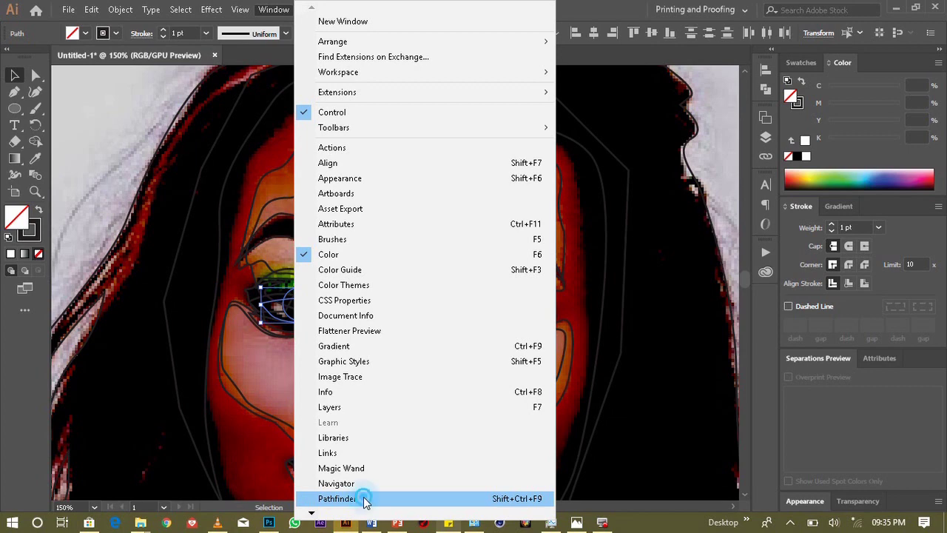
{"action": "left_click", "coordinate": [364, 499]}
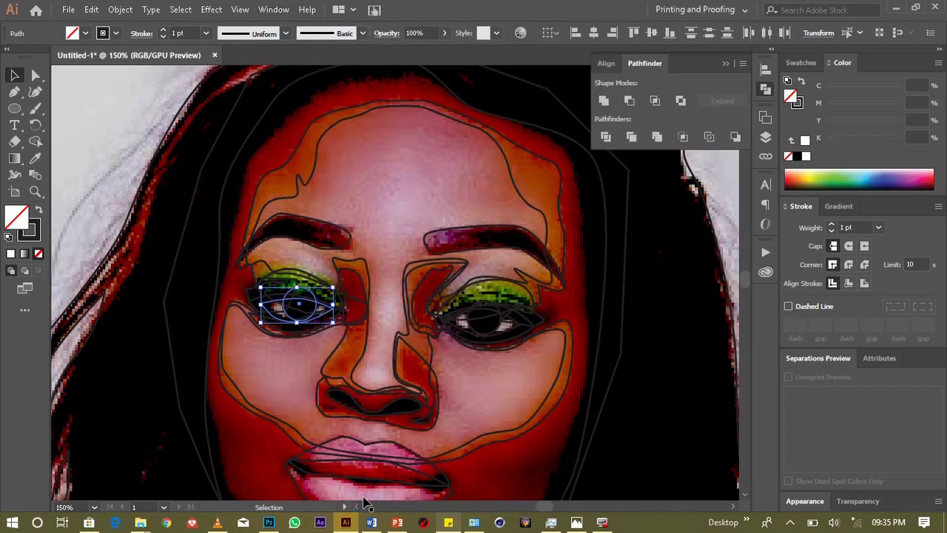
{"action": "left_click", "coordinate": [606, 138]}
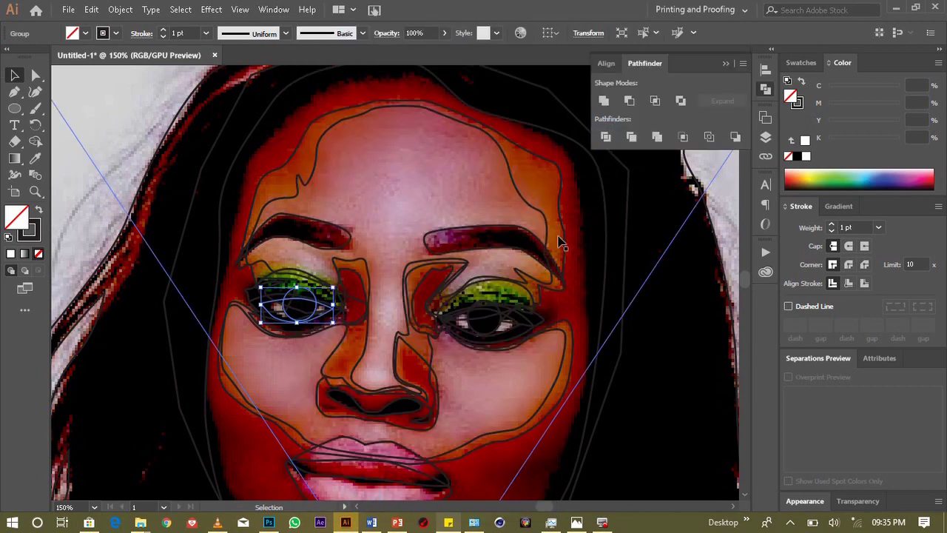
Step: Divide the right eye outline and iris circle with Pathfinder, then right-click the resulting group
{"action": "left_click", "coordinate": [500, 329]}
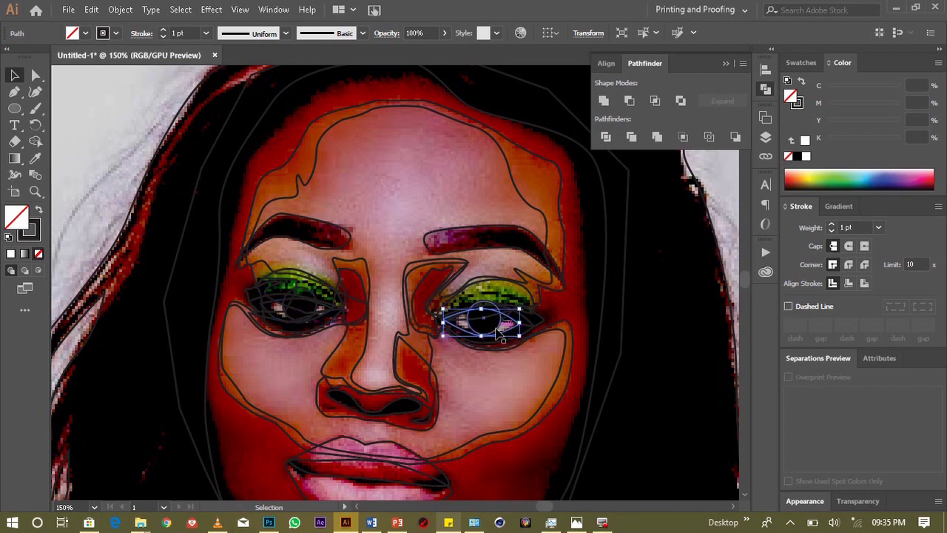
{"action": "left_click", "coordinate": [497, 327], "text": "shift"}
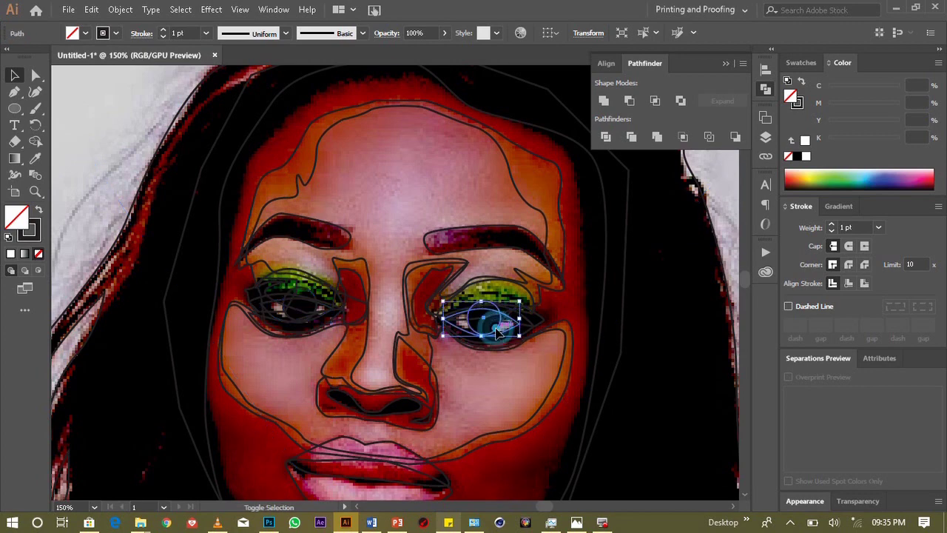
{"action": "left_click", "coordinate": [276, 13]}
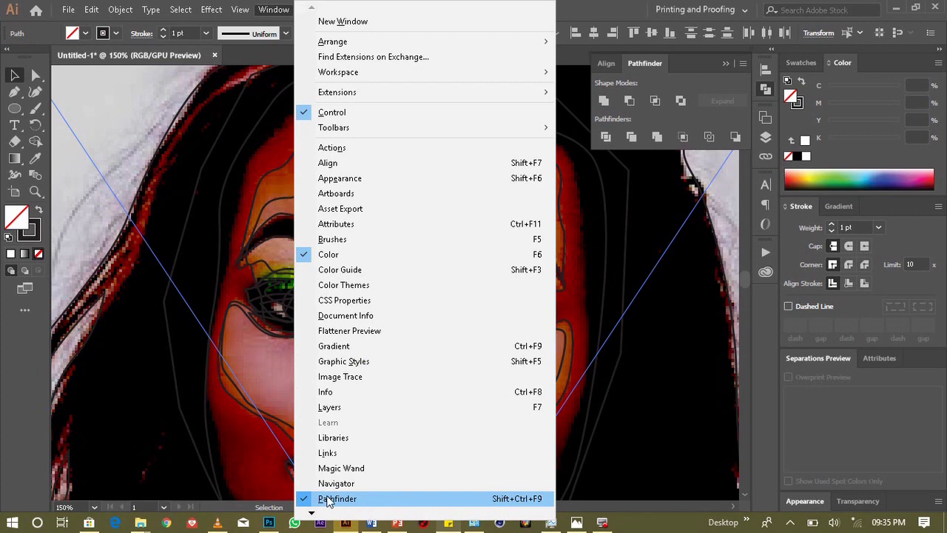
{"action": "left_click", "coordinate": [368, 499]}
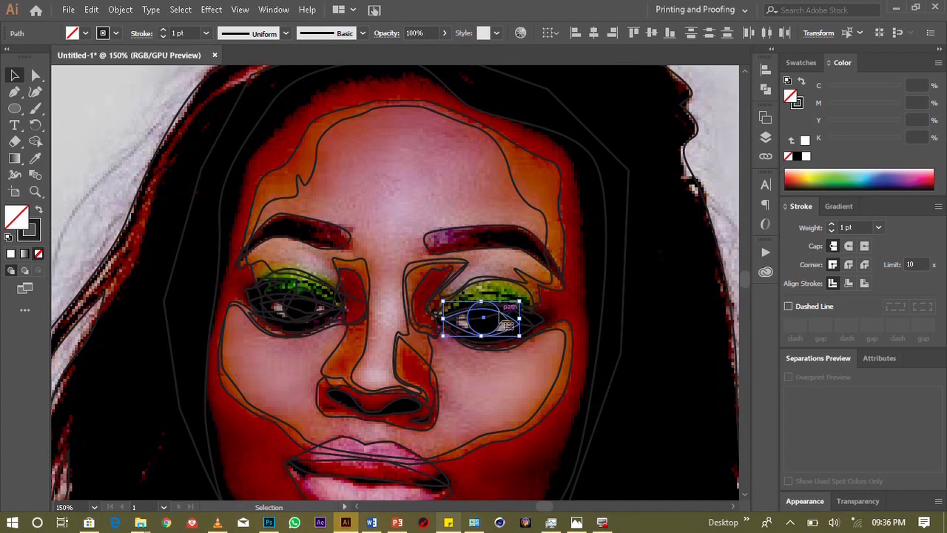
{"action": "left_click", "coordinate": [274, 10]}
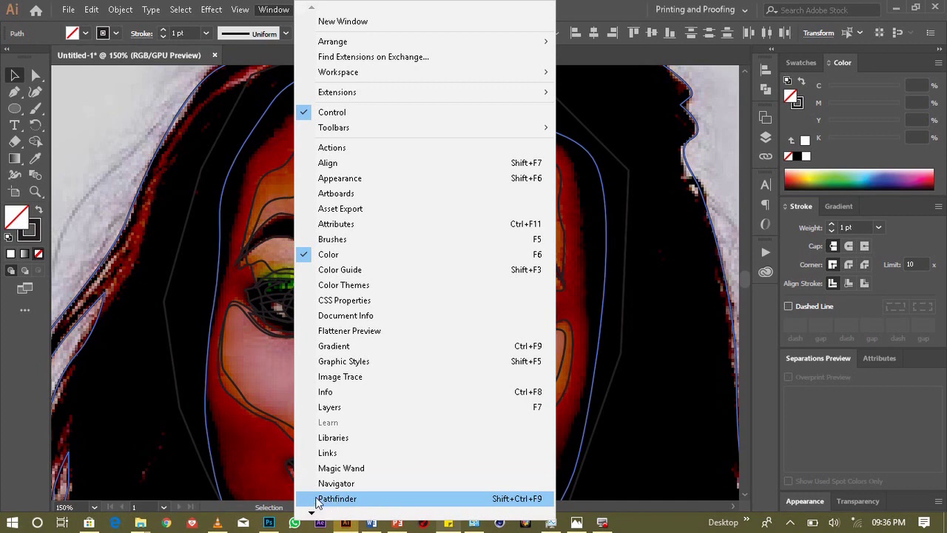
{"action": "left_click", "coordinate": [366, 500]}
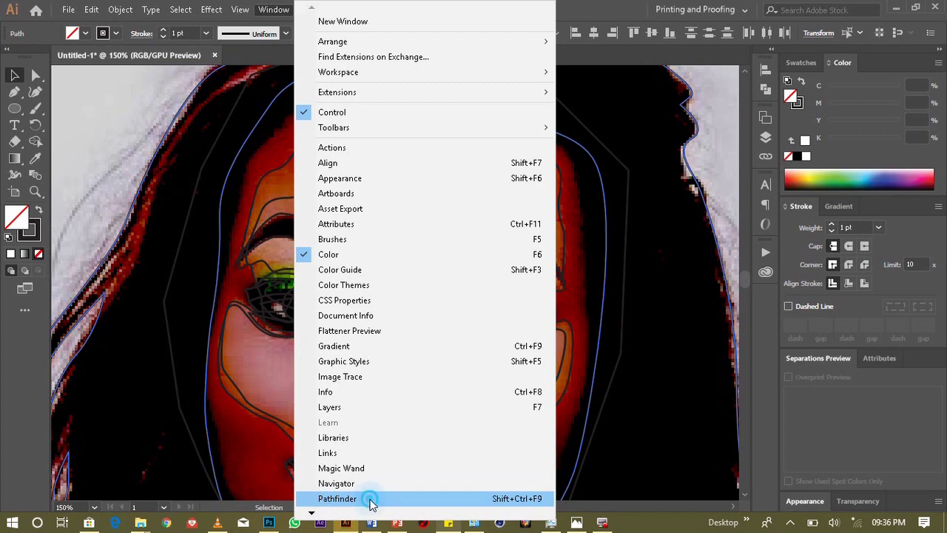
{"action": "left_click", "coordinate": [605, 136]}
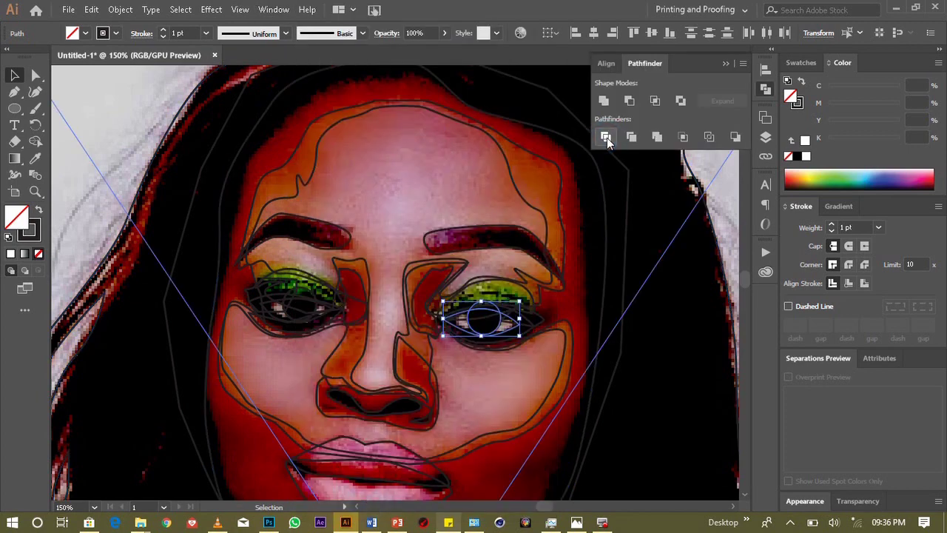
{"action": "left_click", "coordinate": [494, 331]}
{"action": "left_click", "coordinate": [494, 333]}
{"action": "right_click", "coordinate": [494, 333]}
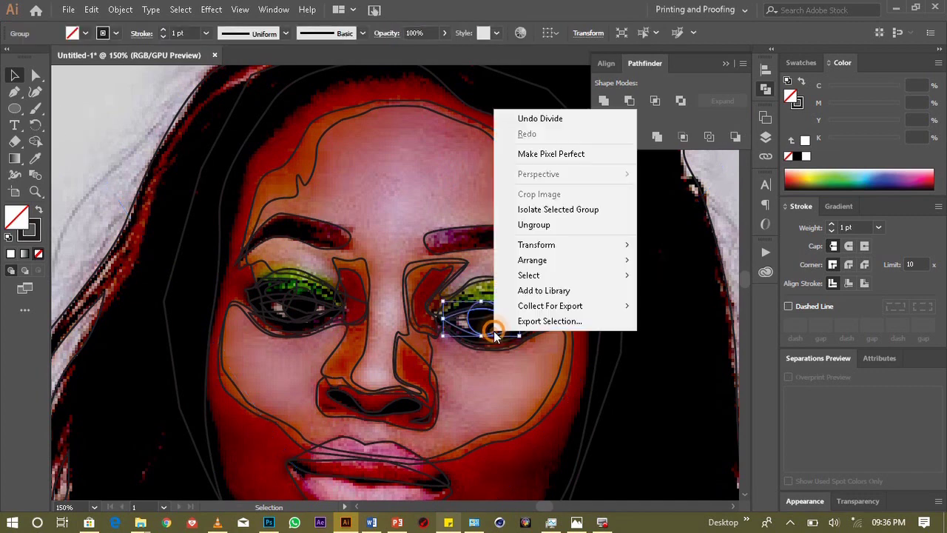
Step: Ungroup the divided right-eye pieces and remove a leftover piece
{"action": "left_click", "coordinate": [563, 224]}
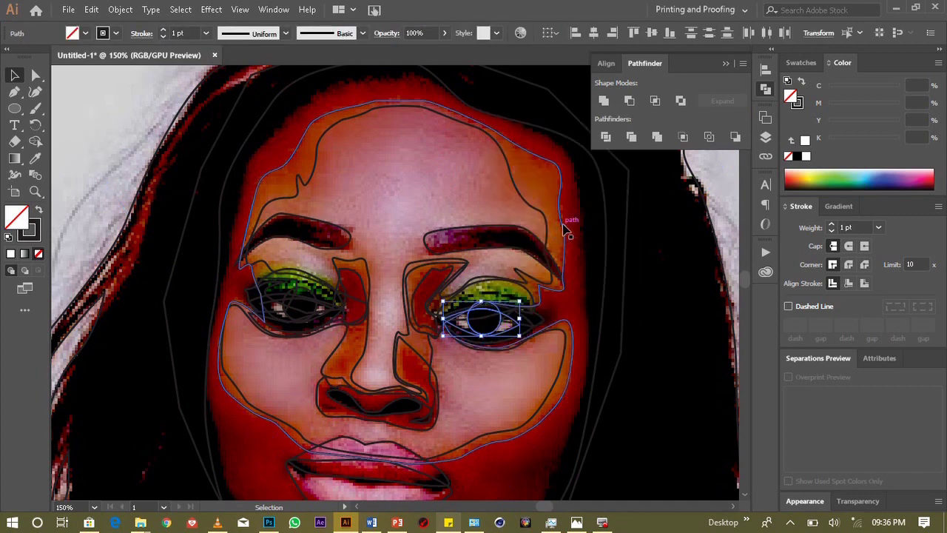
{"action": "left_click", "coordinate": [505, 319]}
{"action": "left_click", "coordinate": [500, 310]}
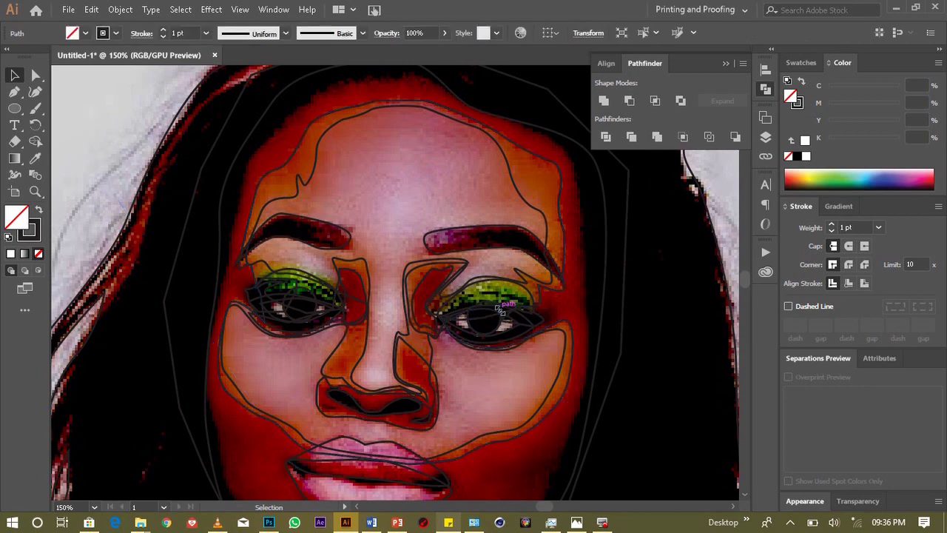
{"action": "key", "text": "ctrl+shift+a"}
Step: Ungroup the divided left-eye pieces and select both iris shapes
{"action": "left_click", "coordinate": [320, 306]}
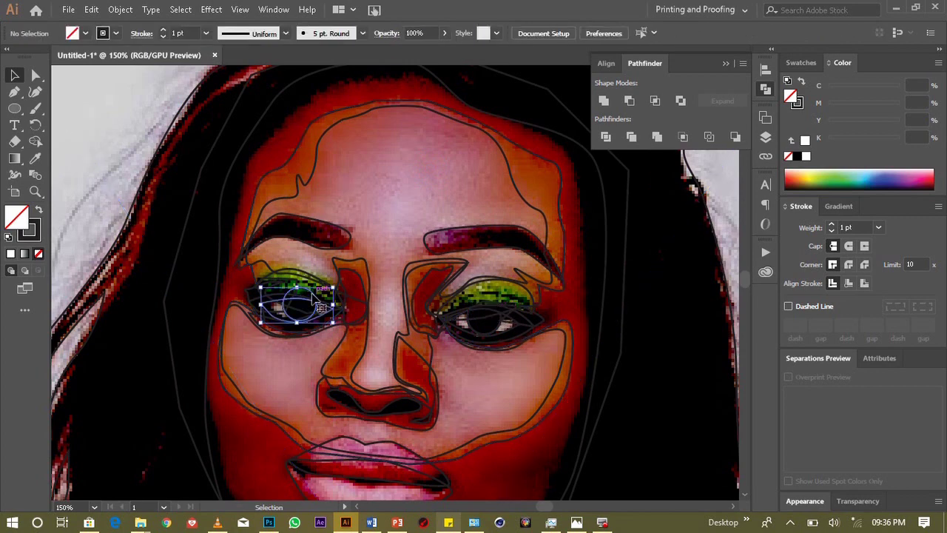
{"action": "right_click", "coordinate": [313, 295]}
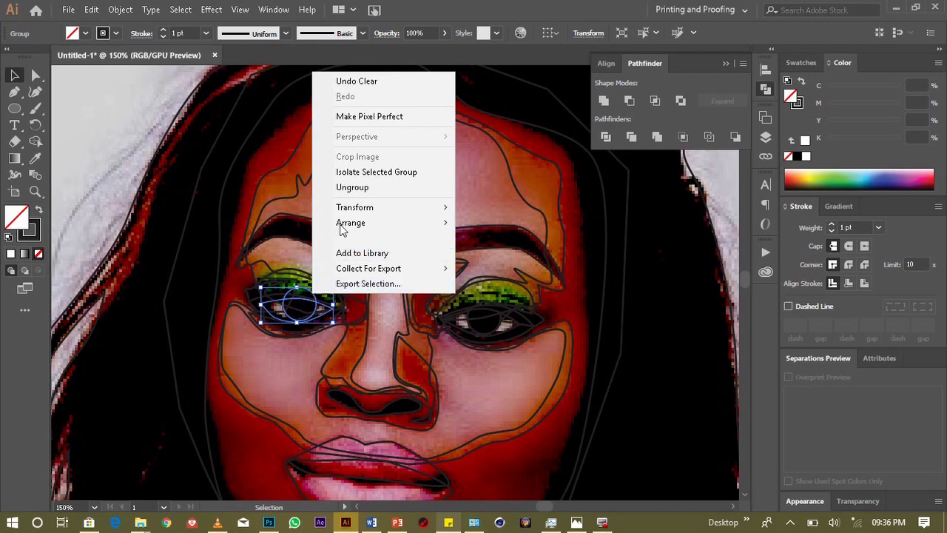
{"action": "left_click", "coordinate": [363, 190]}
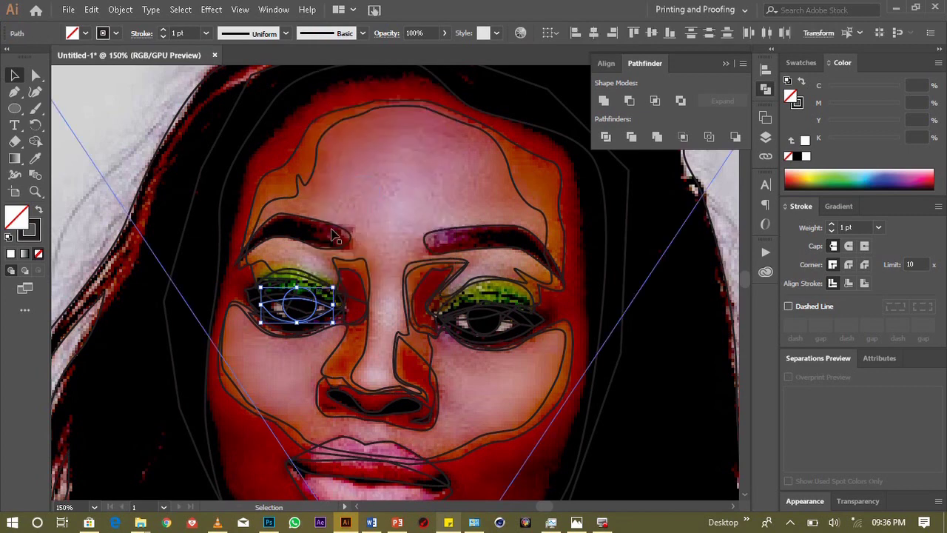
{"action": "left_click", "coordinate": [312, 296]}
{"action": "left_click", "coordinate": [313, 294]}
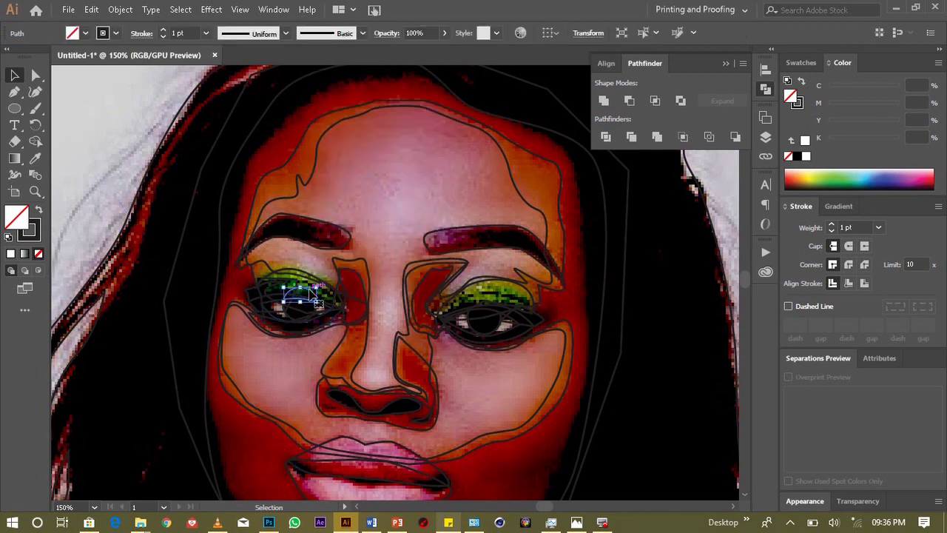
{"action": "left_click", "coordinate": [503, 336]}
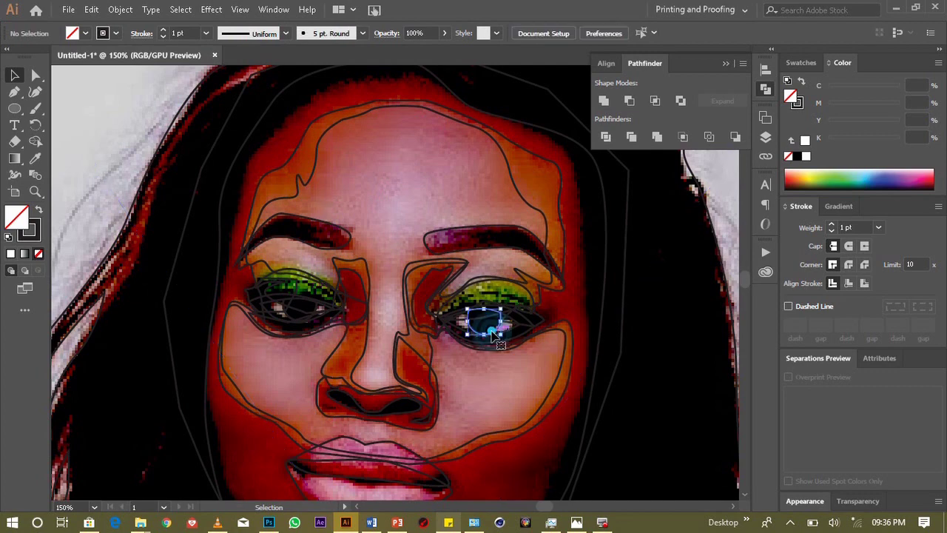
{"action": "left_click", "coordinate": [290, 319]}
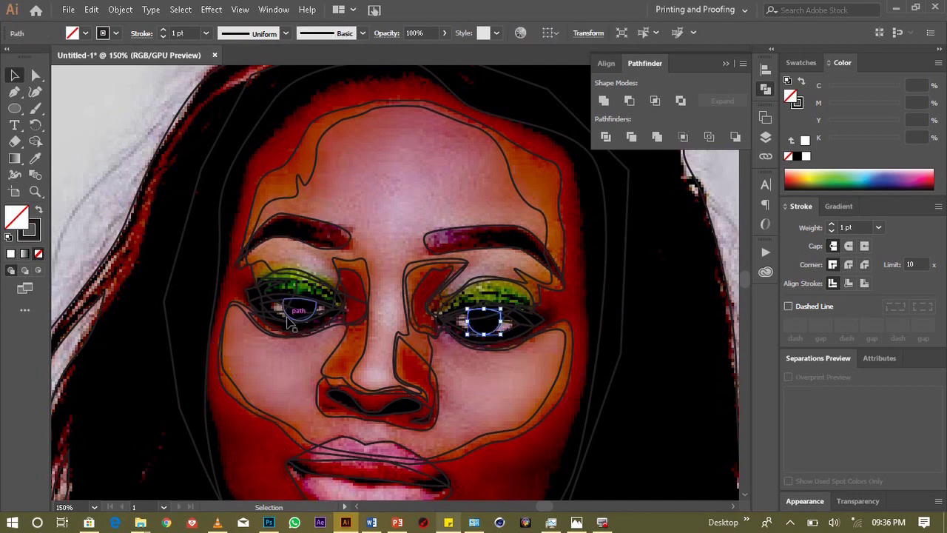
{"action": "left_click", "coordinate": [290, 318], "text": "shift"}
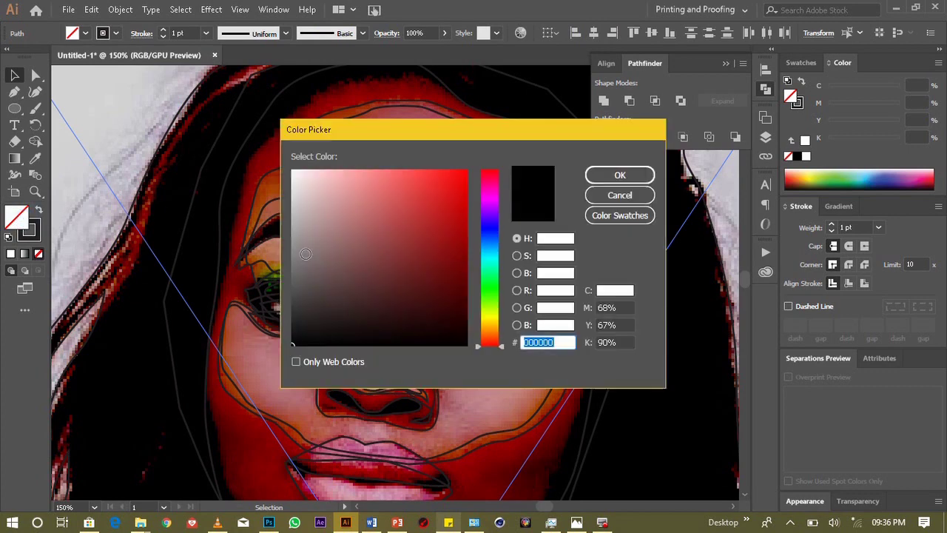
Step: Fill the irises/pupils with black and remove their stroke
{"action": "left_click", "coordinate": [466, 344]}
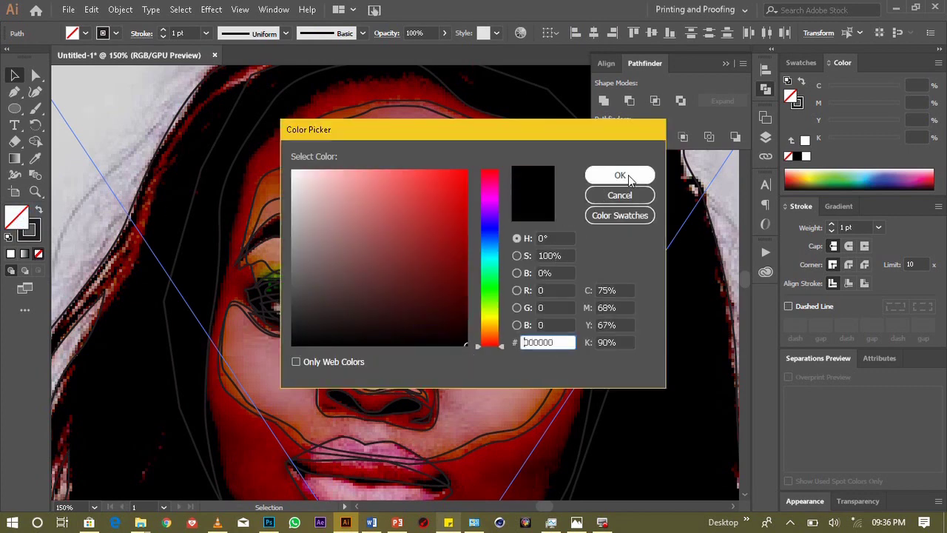
{"action": "left_click", "coordinate": [618, 176]}
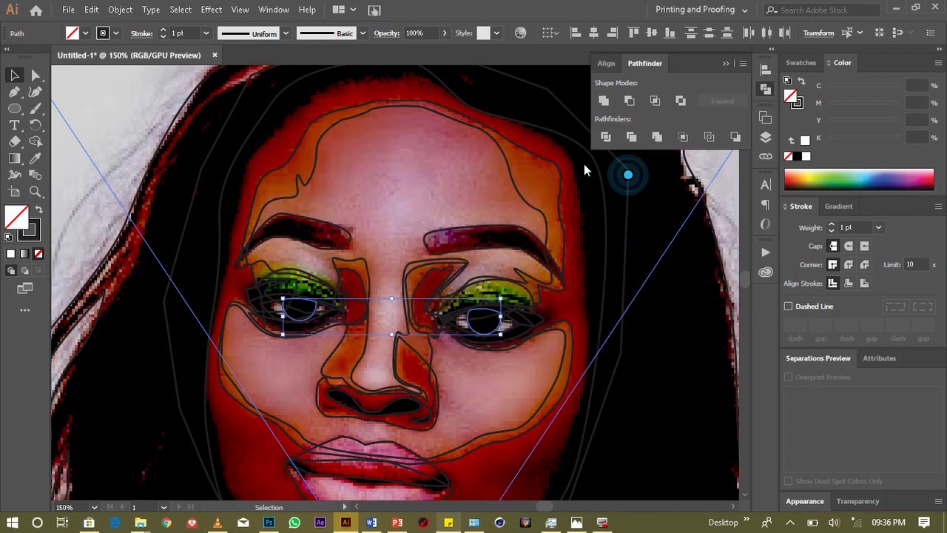
{"action": "left_click", "coordinate": [86, 34]}
{"action": "left_click", "coordinate": [31, 56]}
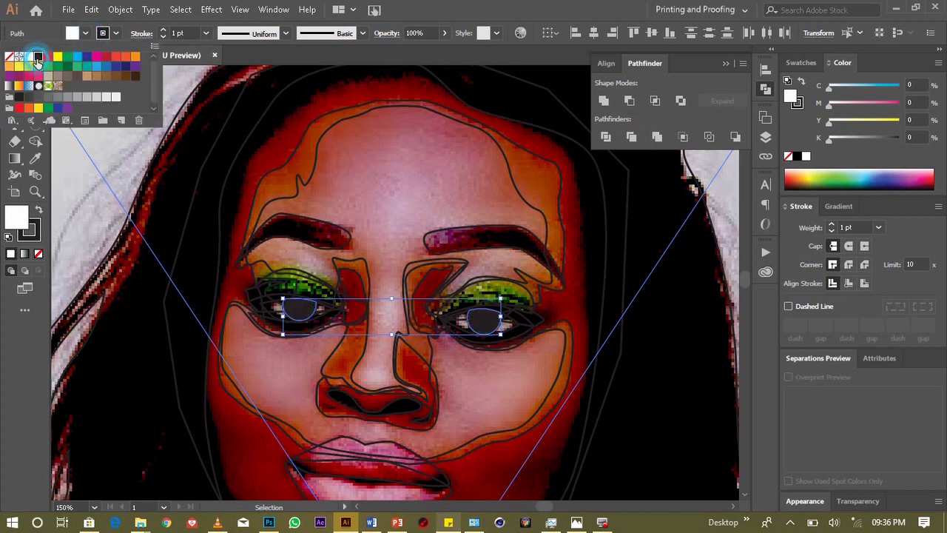
{"action": "left_click", "coordinate": [18, 221]}
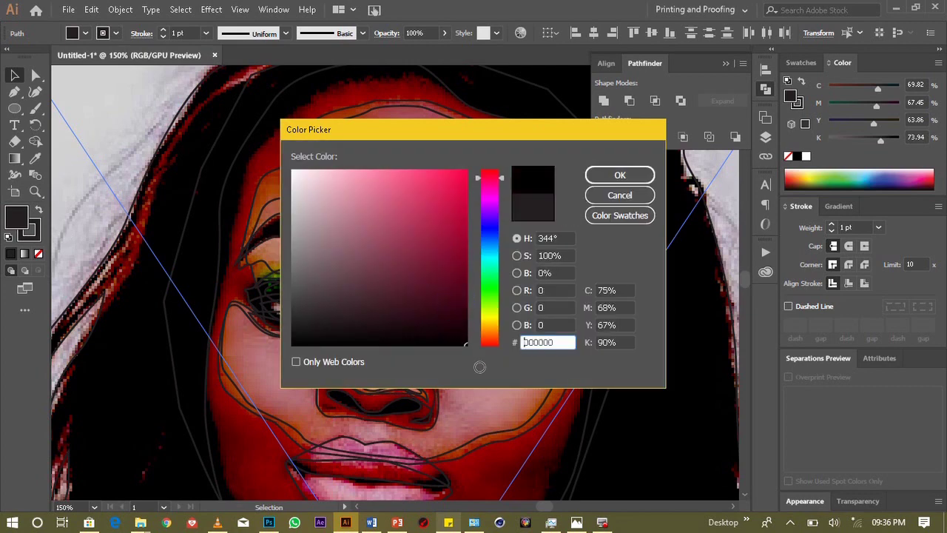
{"action": "left_click", "coordinate": [620, 176]}
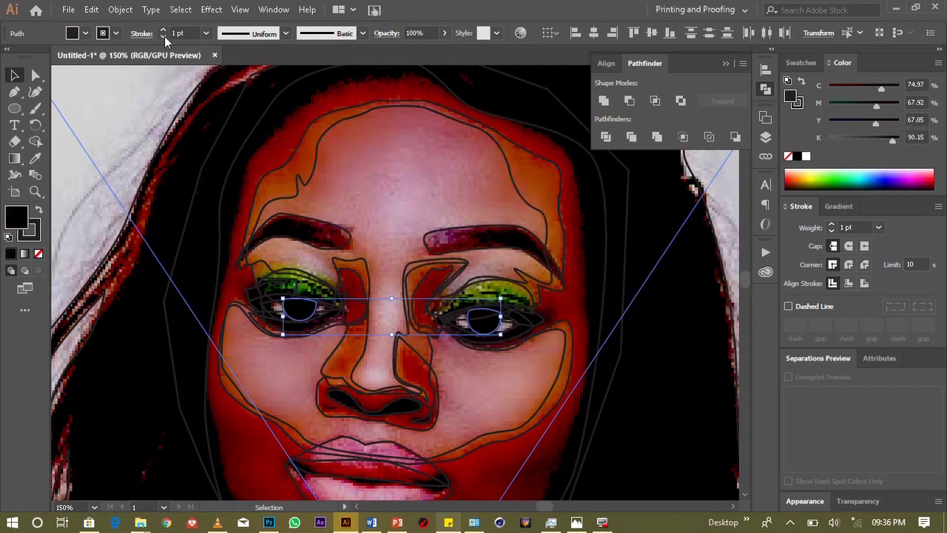
{"action": "left_click", "coordinate": [163, 37]}
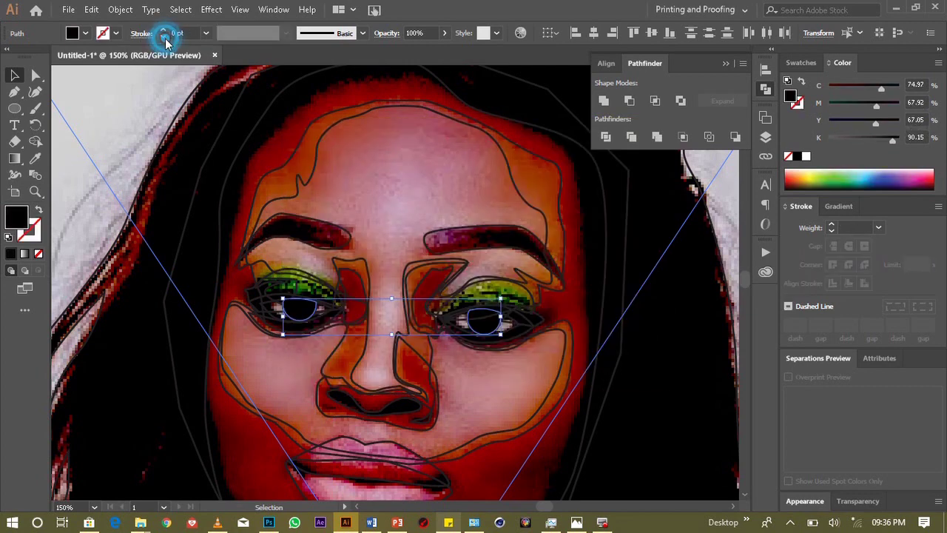
{"action": "left_click", "coordinate": [339, 174]}
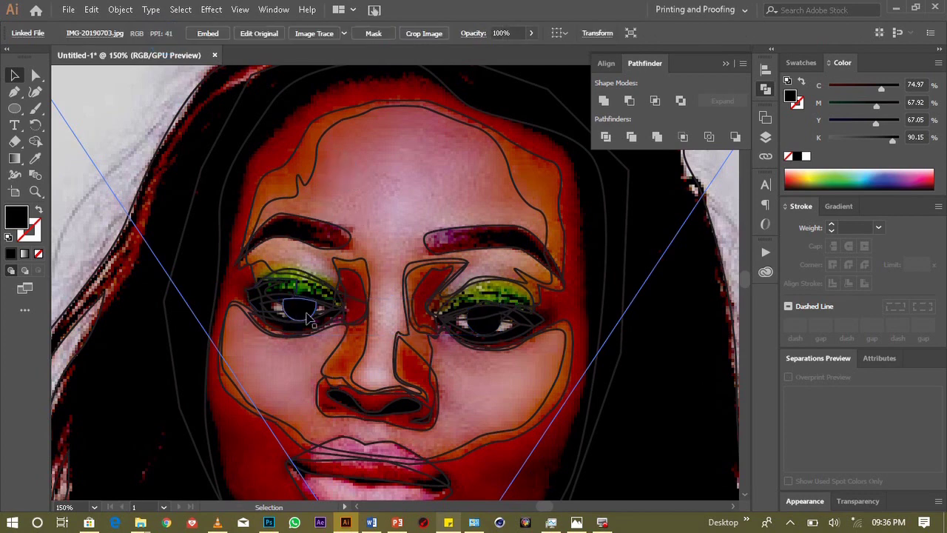
Step: Widen the left eye shape, then fill both eye shapes white with no stroke
{"action": "left_click", "coordinate": [310, 317]}
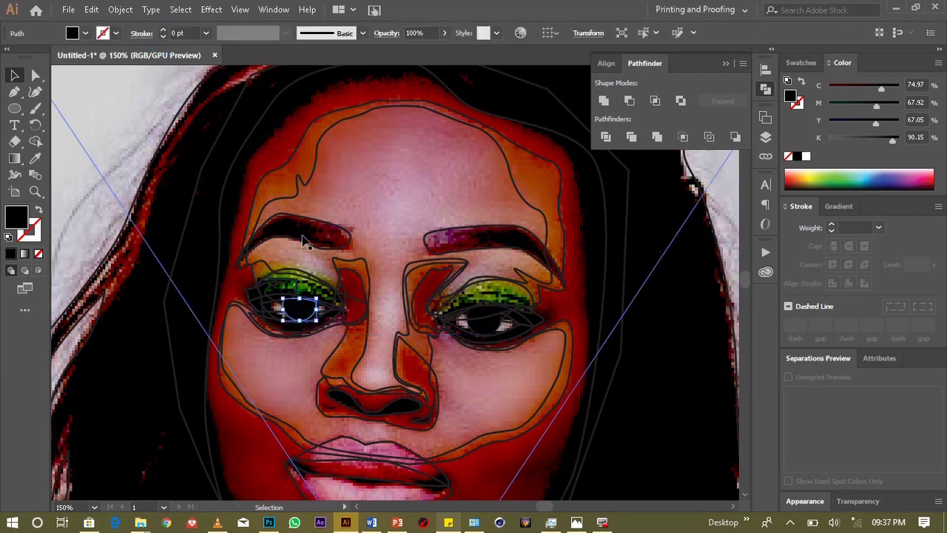
{"action": "left_click_drag", "start_coordinate": [283, 309], "coordinate": [260, 311]}
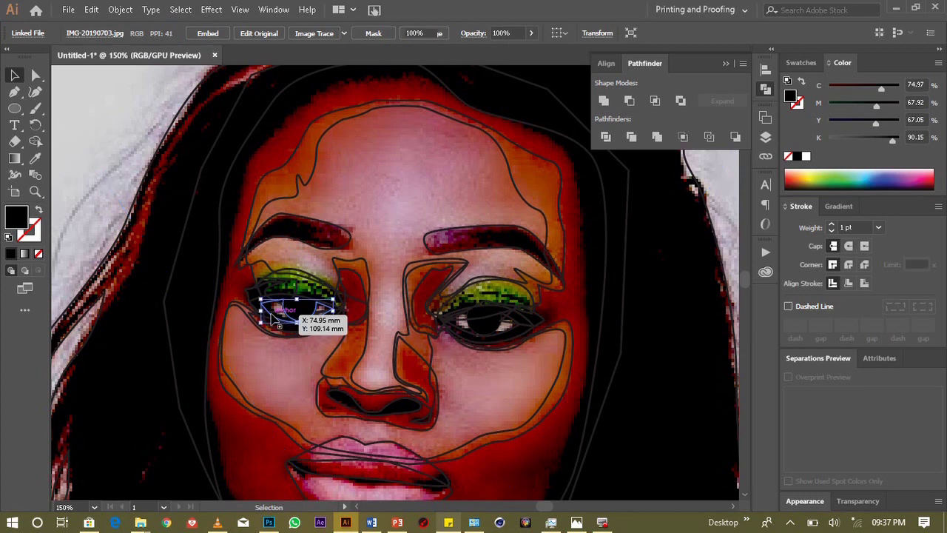
{"action": "left_click", "coordinate": [515, 330], "text": "shift"}
{"action": "left_click", "coordinate": [87, 34]}
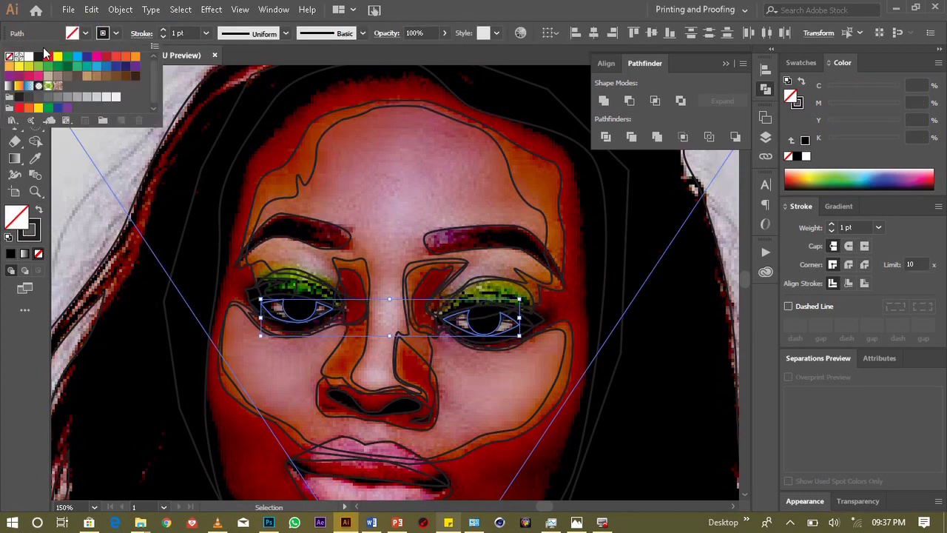
{"action": "left_click", "coordinate": [29, 56]}
{"action": "left_click", "coordinate": [162, 37]}
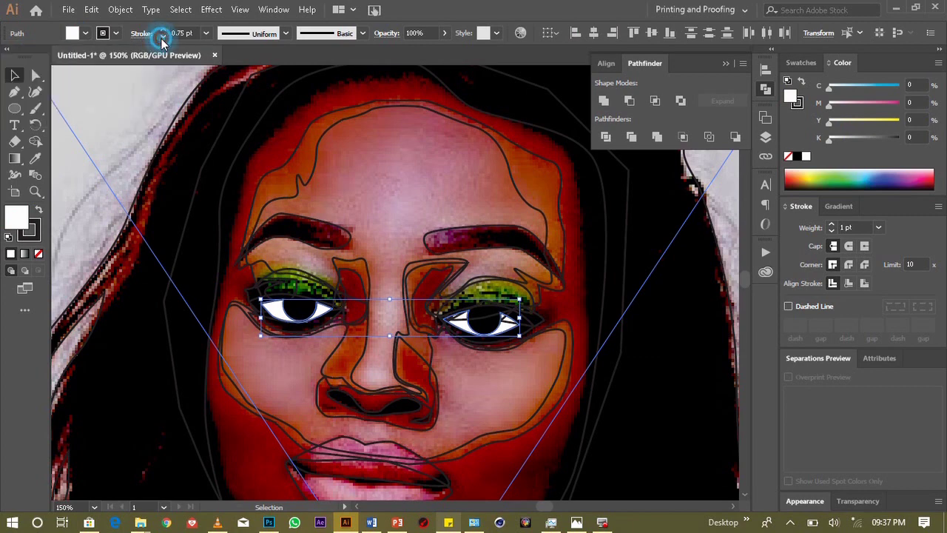
{"action": "left_click", "coordinate": [161, 38]}
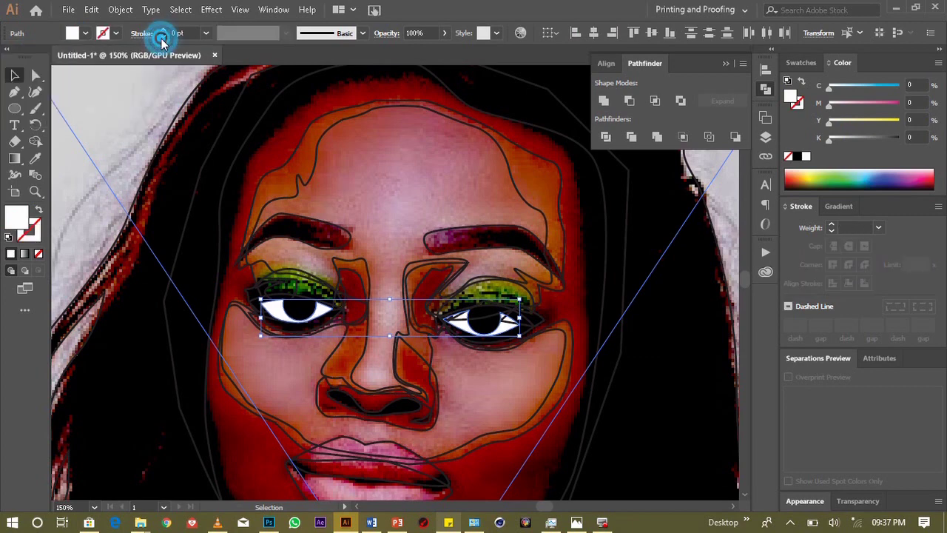
{"action": "left_click", "coordinate": [330, 227]}
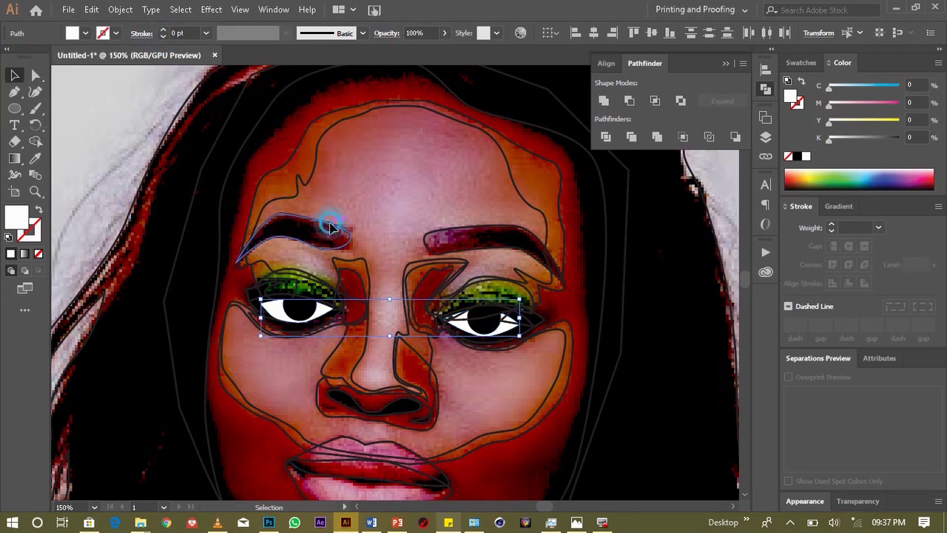
Step: Select both eyebrows and the hair outline and eyedropper the photo's black hair onto them
{"action": "key", "text": "ctrl+minus"}
{"action": "key", "text": "ctrl+minus"}
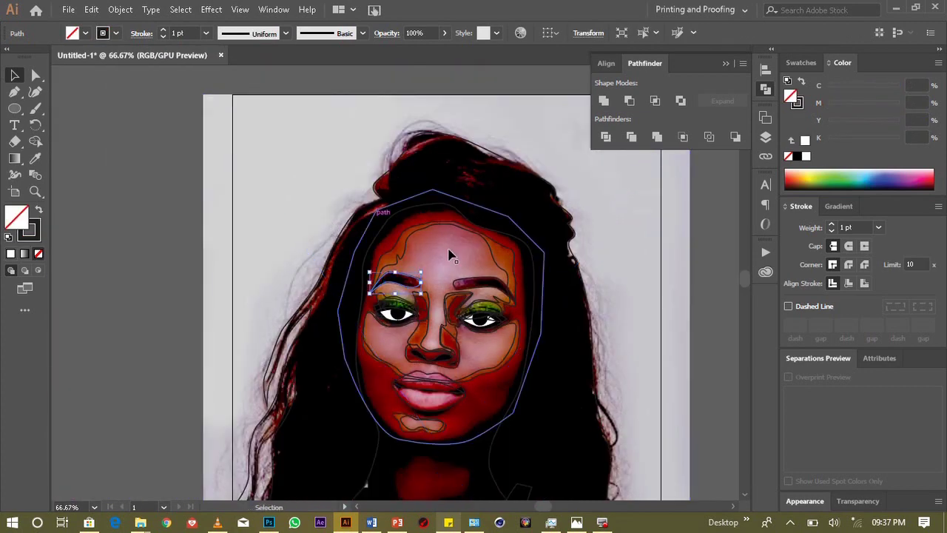
{"action": "left_click", "coordinate": [474, 284], "text": "shift"}
{"action": "left_click", "coordinate": [580, 269]}
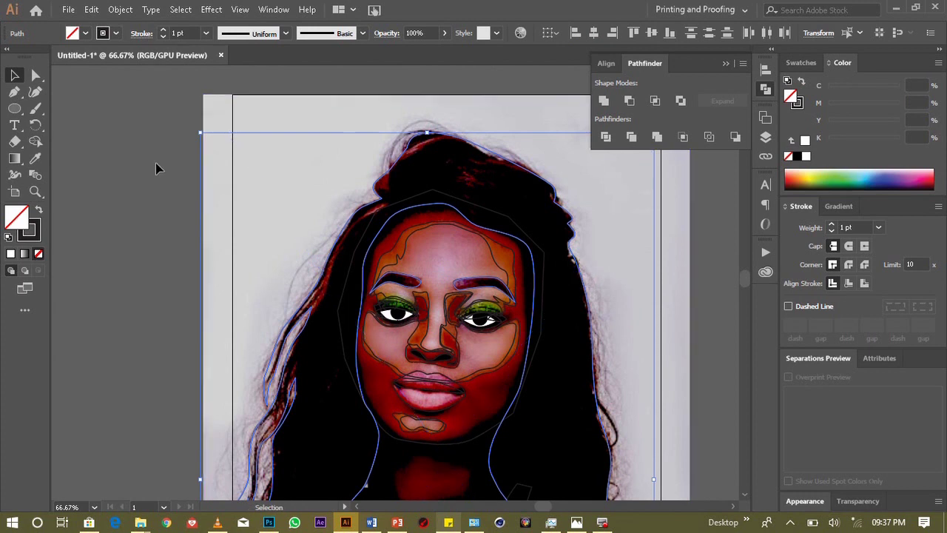
{"action": "left_click", "coordinate": [35, 157]}
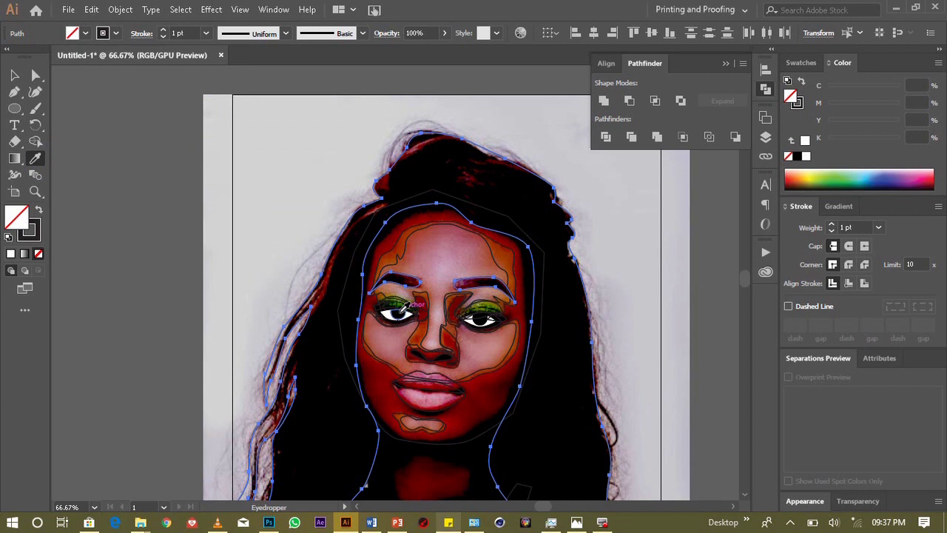
{"action": "left_click", "coordinate": [397, 313]}
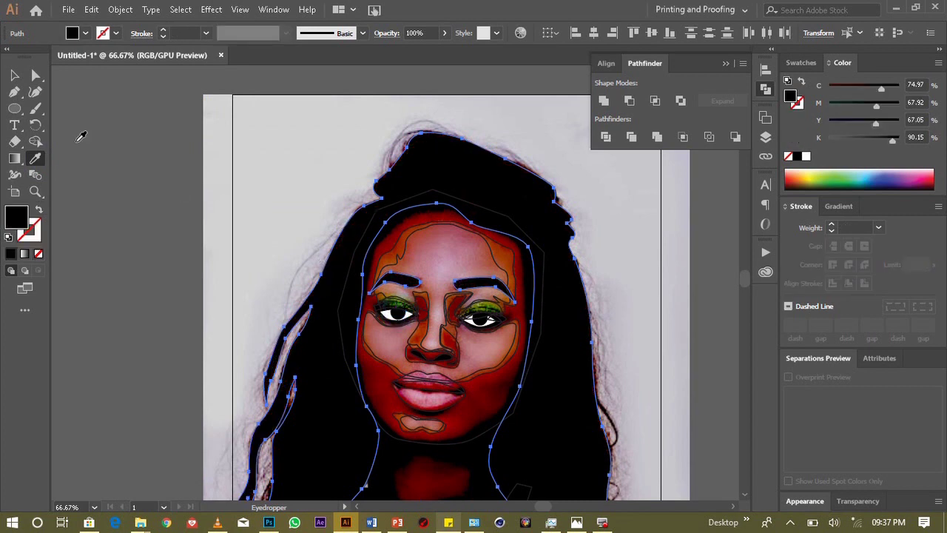
{"action": "left_click", "coordinate": [15, 77]}
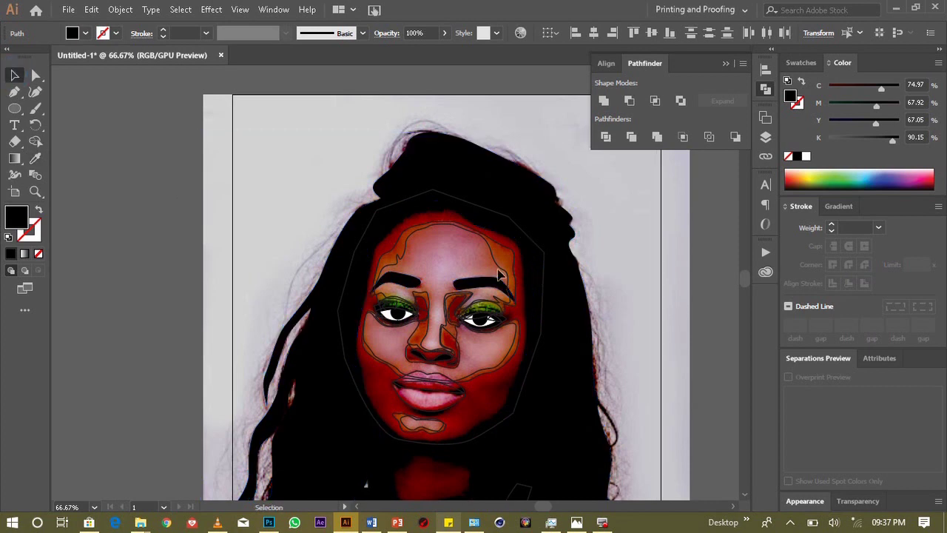
{"action": "left_click", "coordinate": [529, 206]}
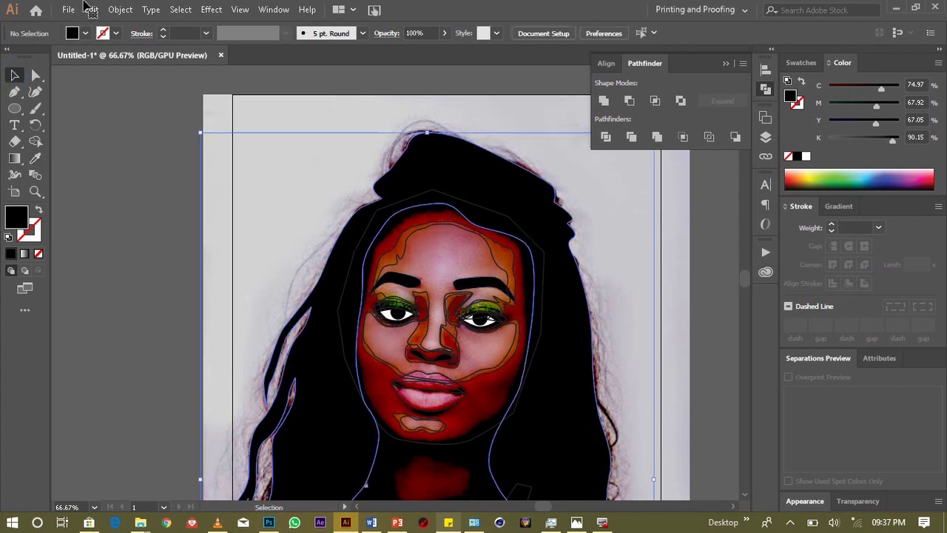
Step: Bring the black hair shape to the front of the stacking order
{"action": "left_click", "coordinate": [130, 9]}
{"action": "left_click", "coordinate": [178, 36]}
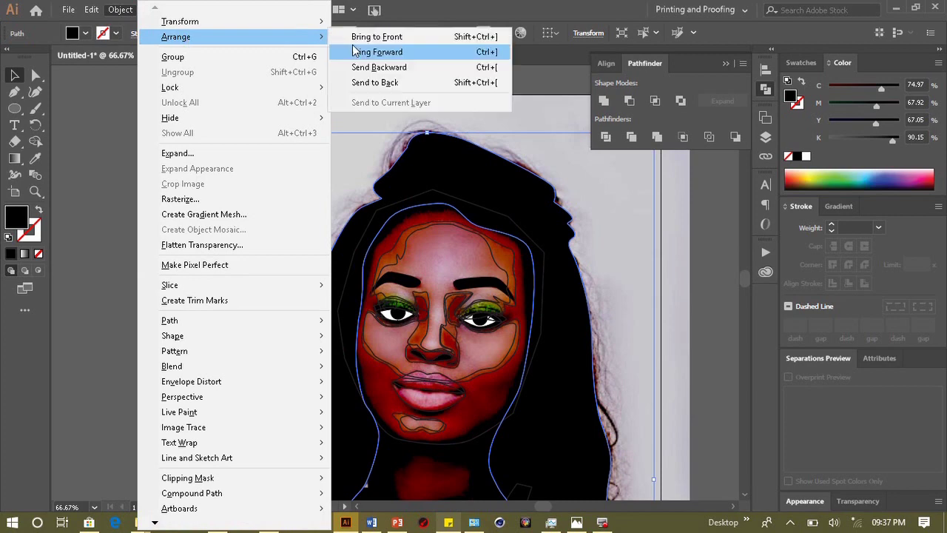
{"action": "left_click", "coordinate": [368, 41]}
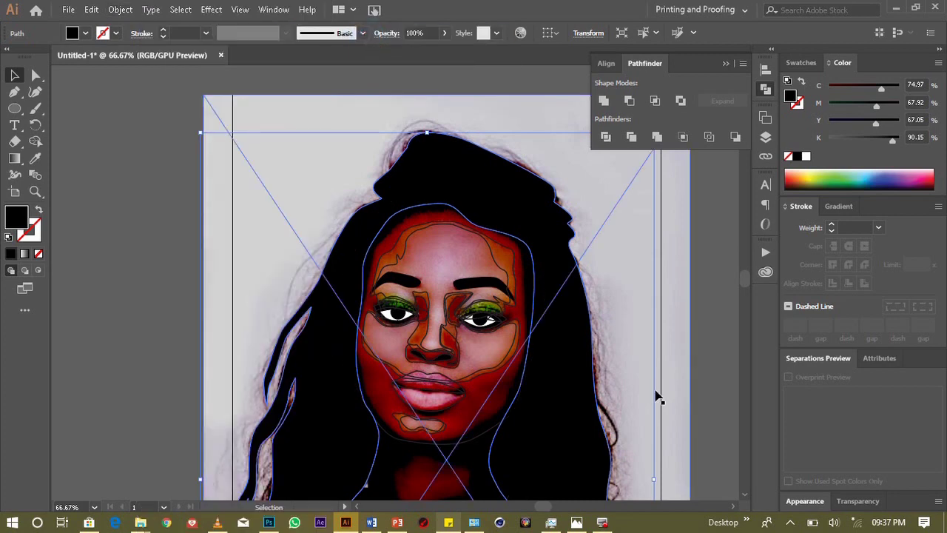
{"action": "left_click", "coordinate": [743, 494]}
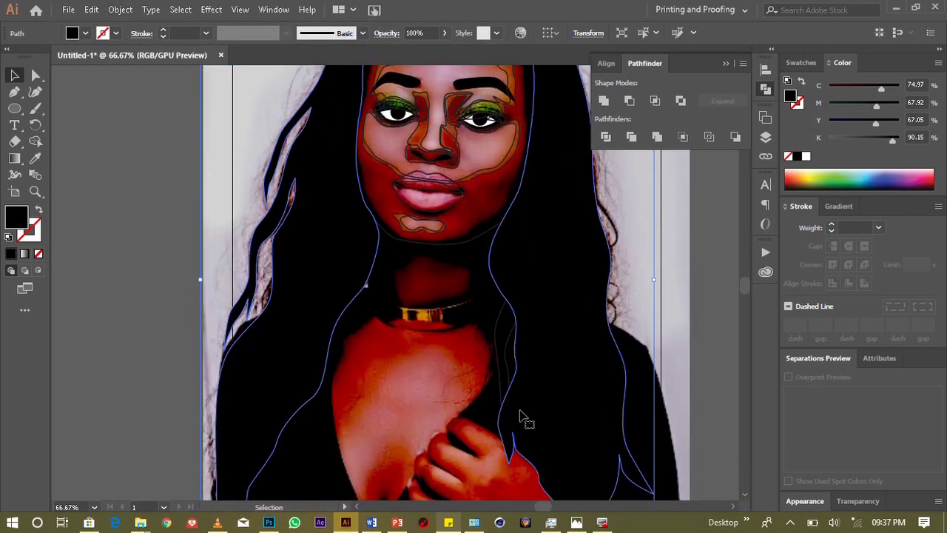
Step: Eyedropper the hair's black into the neck-side strand and collapse the Pathfinder panel
{"action": "left_click", "coordinate": [508, 367]}
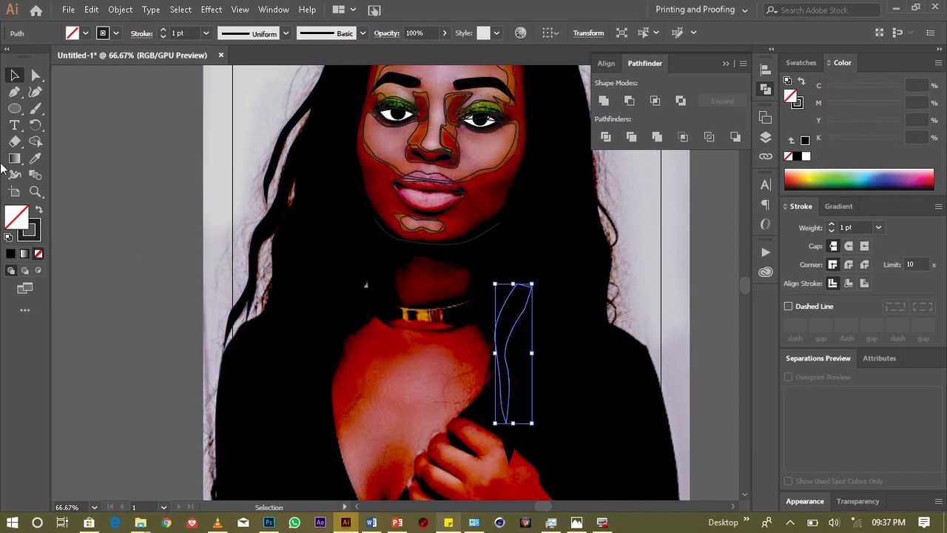
{"action": "left_click", "coordinate": [35, 158]}
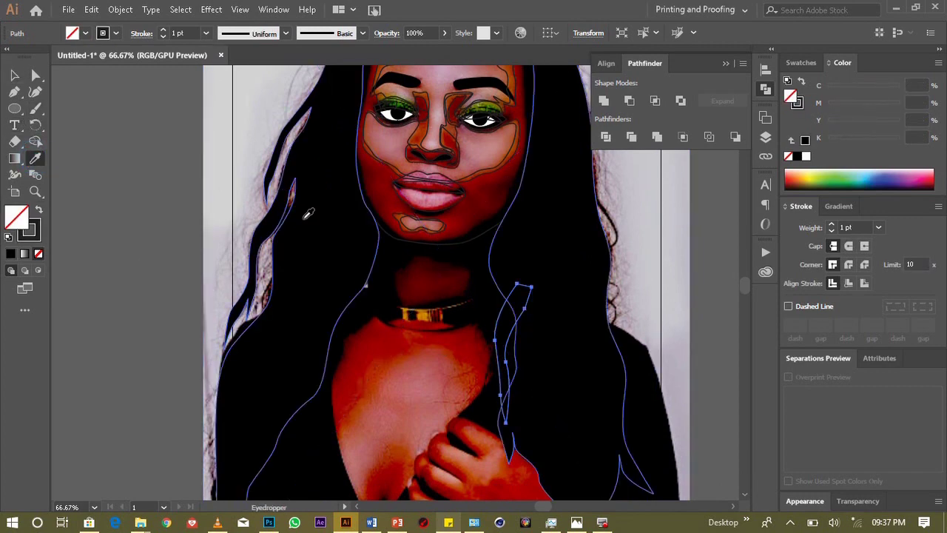
{"action": "left_click", "coordinate": [300, 217]}
{"action": "left_click", "coordinate": [14, 75]}
{"action": "left_click", "coordinate": [152, 147]}
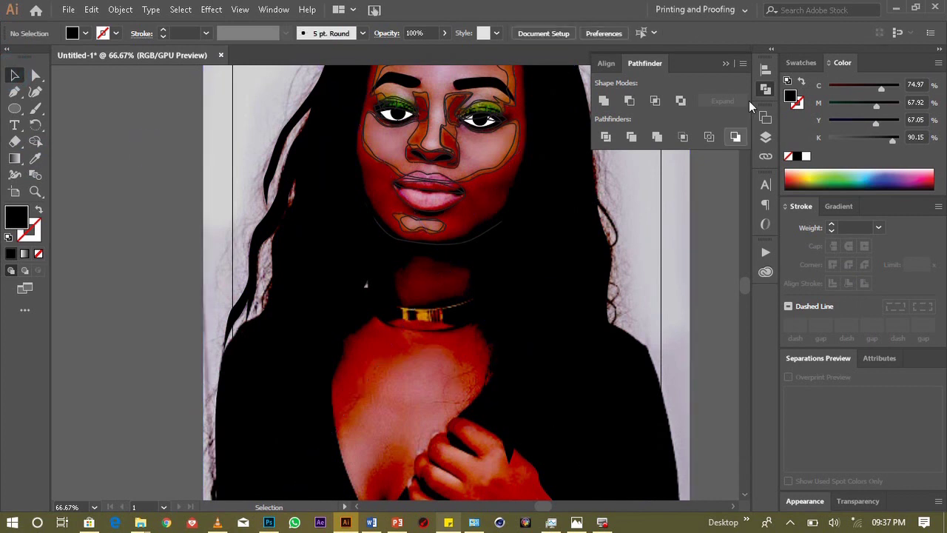
{"action": "left_click", "coordinate": [725, 64]}
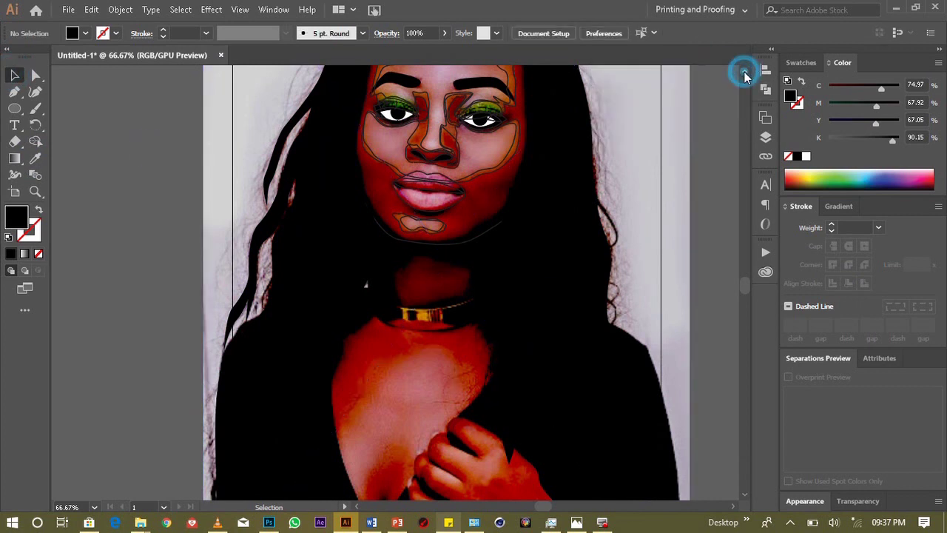
{"action": "scroll", "coordinate": [745, 77], "scroll_direction": "up", "scroll_amount": 3}
{"action": "mouse_move", "coordinate": [15, 109]}
{"action": "left_mouse_down"}
{"action": "mouse_move", "coordinate": [100, 120]}
{"action": "mouse_move", "coordinate": [96, 108]}
{"action": "left_mouse_up"}
Step: Draw a small rectangle left of the artboard filled with the photo's dark red
{"action": "left_click_drag", "start_coordinate": [143, 127], "coordinate": [208, 188]}
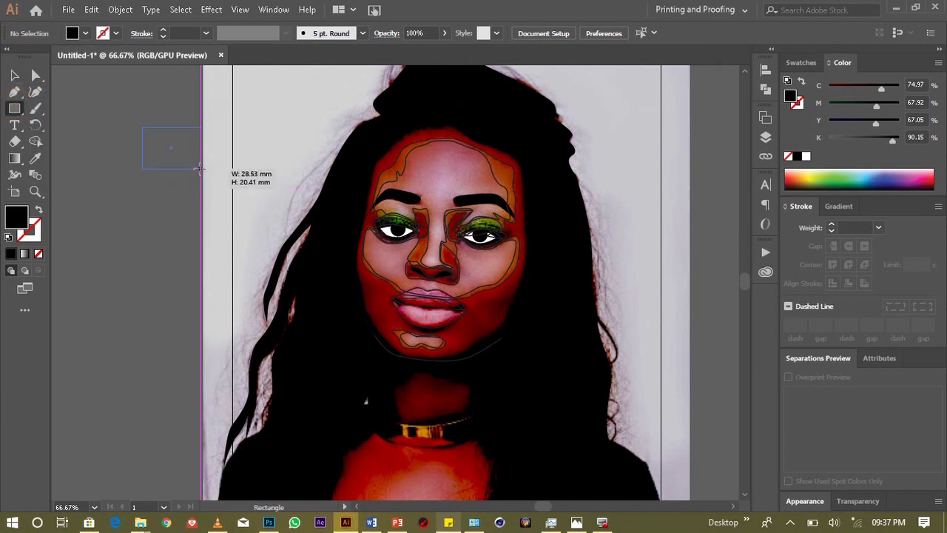
{"action": "left_click_drag", "start_coordinate": [201, 172], "coordinate": [191, 169]}
{"action": "left_click", "coordinate": [35, 158]}
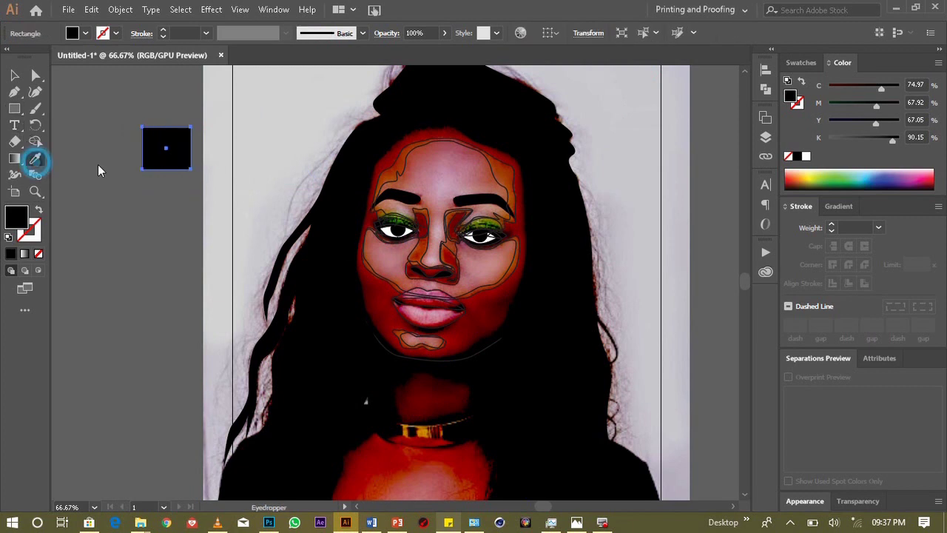
{"action": "left_click", "coordinate": [379, 448]}
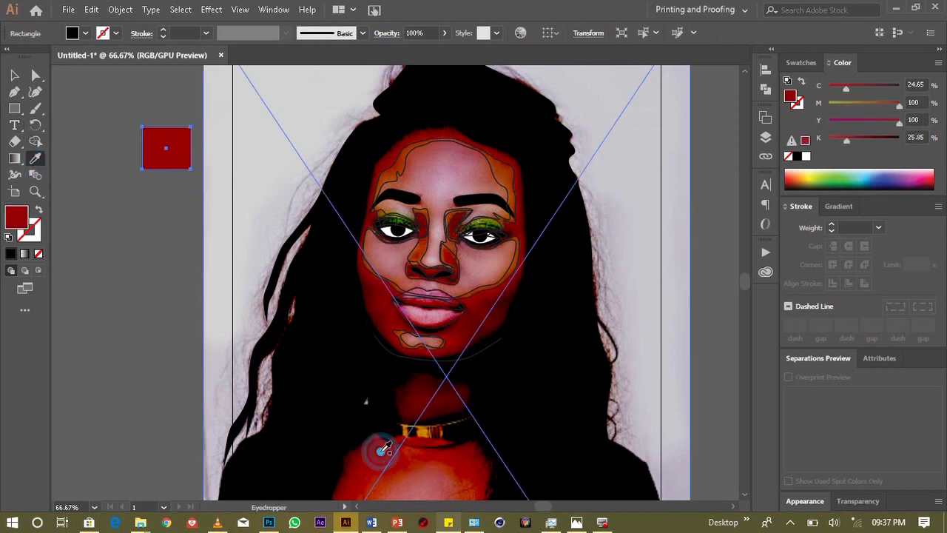
Step: Adjust the rectangle's fill to orange-brown A83F05 in the Color Picker
{"action": "double_click", "coordinate": [16, 219]}
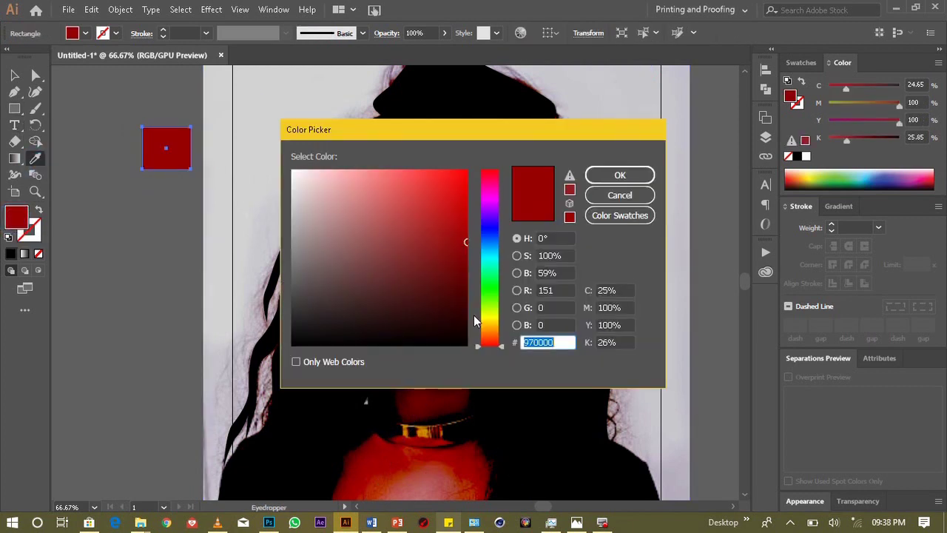
{"action": "left_click_drag", "start_coordinate": [494, 343], "coordinate": [494, 335]}
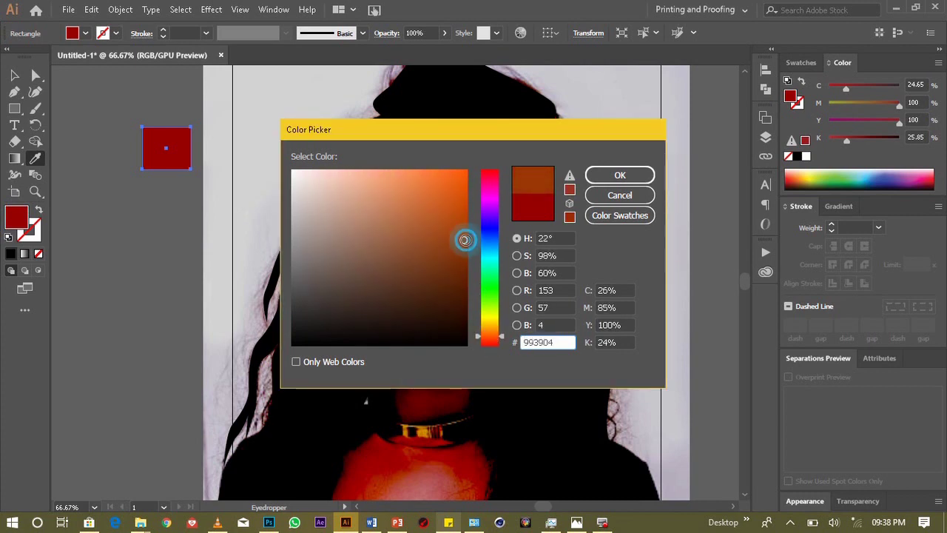
{"action": "left_click_drag", "start_coordinate": [466, 239], "coordinate": [456, 255]}
{"action": "left_click", "coordinate": [462, 229]}
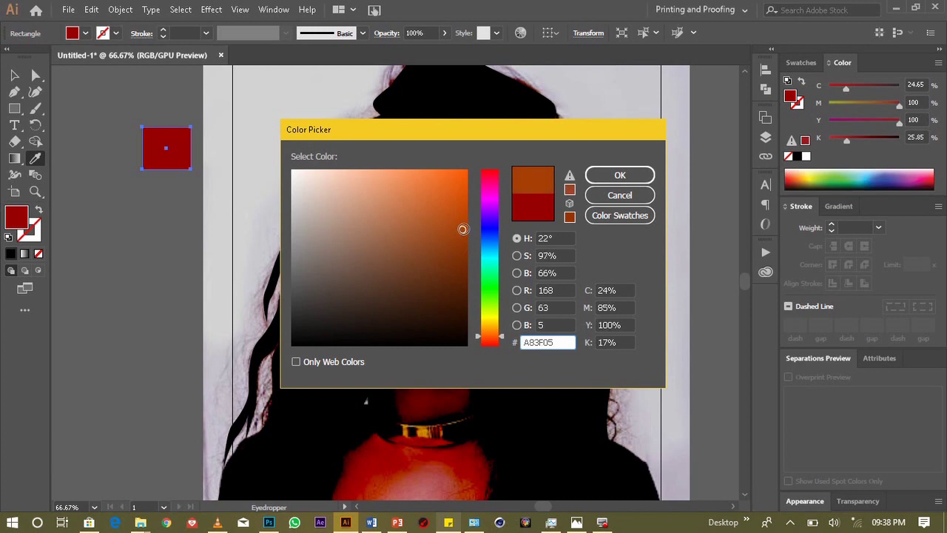
{"action": "left_click", "coordinate": [620, 174]}
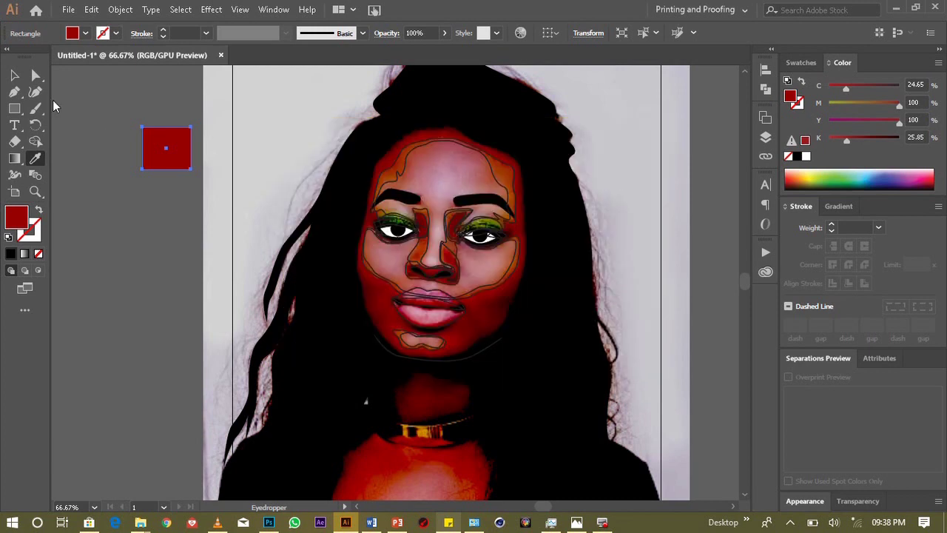
{"action": "left_click", "coordinate": [14, 75]}
{"action": "left_click", "coordinate": [131, 272]}
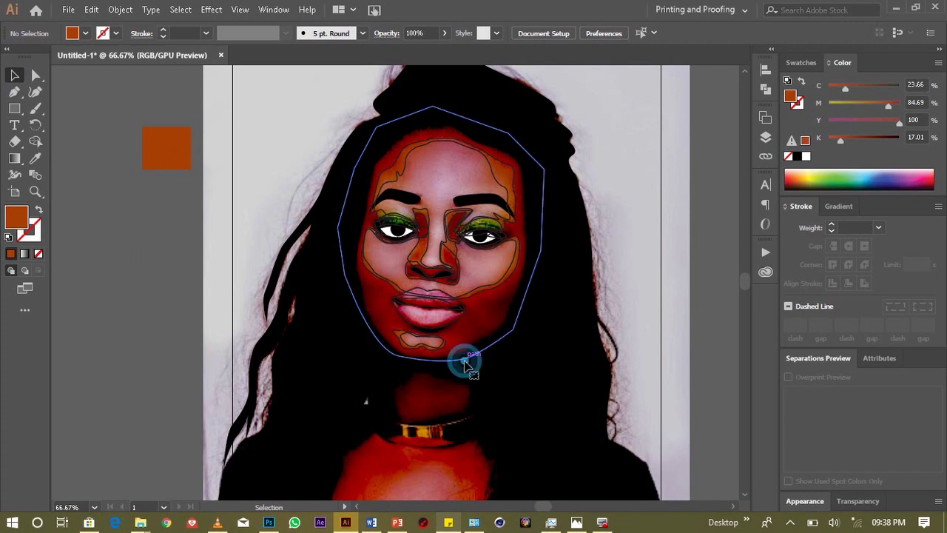
Step: Fill the face shape with the orange square's colour, shifted toward red
{"action": "left_click", "coordinate": [465, 359]}
{"action": "left_click", "coordinate": [34, 161]}
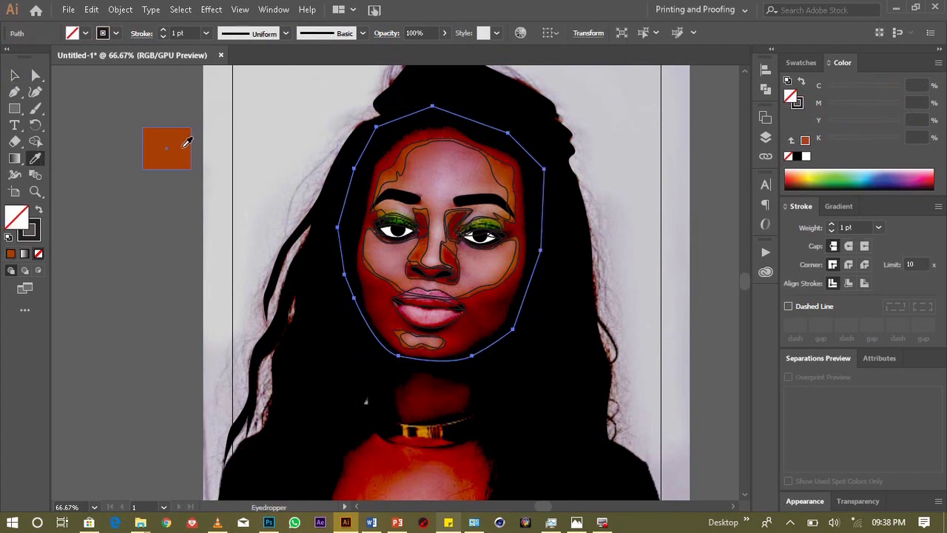
{"action": "left_click", "coordinate": [186, 140]}
{"action": "left_click", "coordinate": [15, 76]}
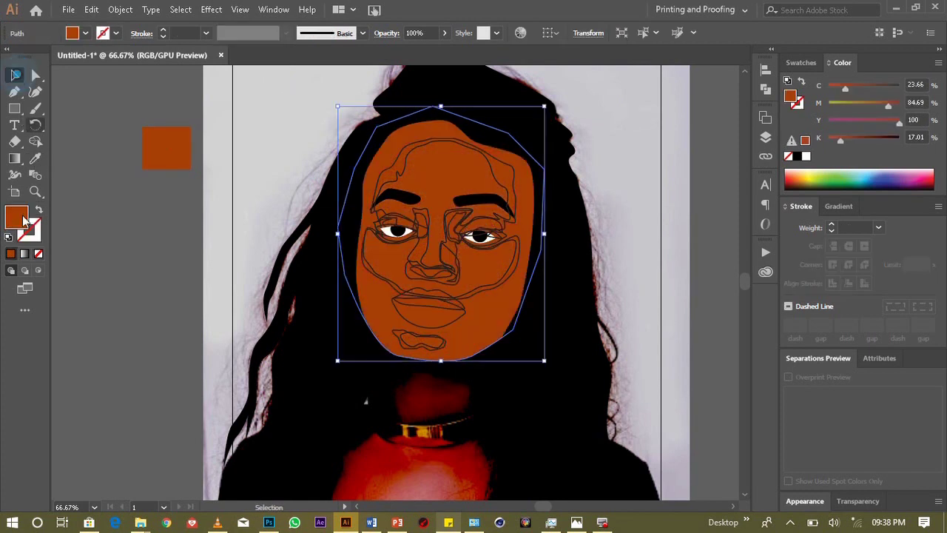
{"action": "double_click", "coordinate": [18, 219]}
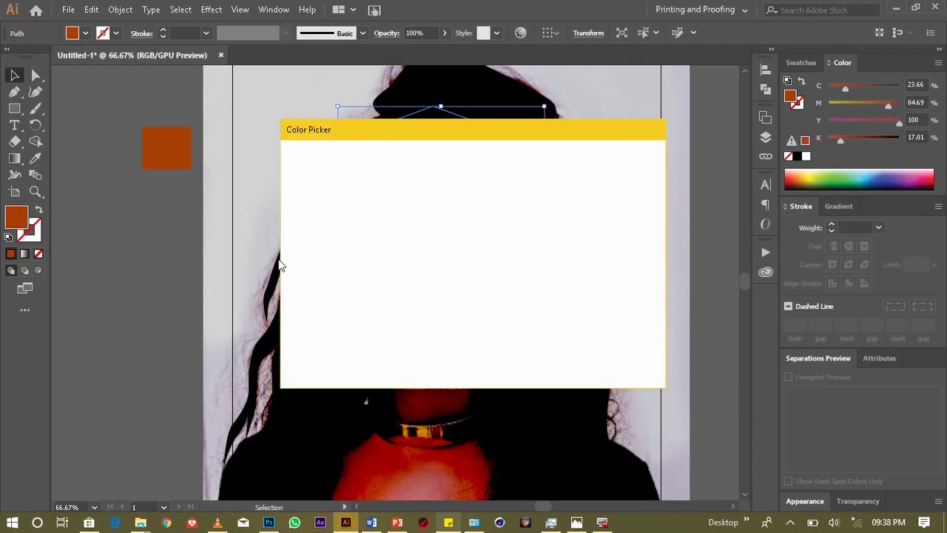
{"action": "left_click_drag", "start_coordinate": [482, 131], "coordinate": [246, 141]}
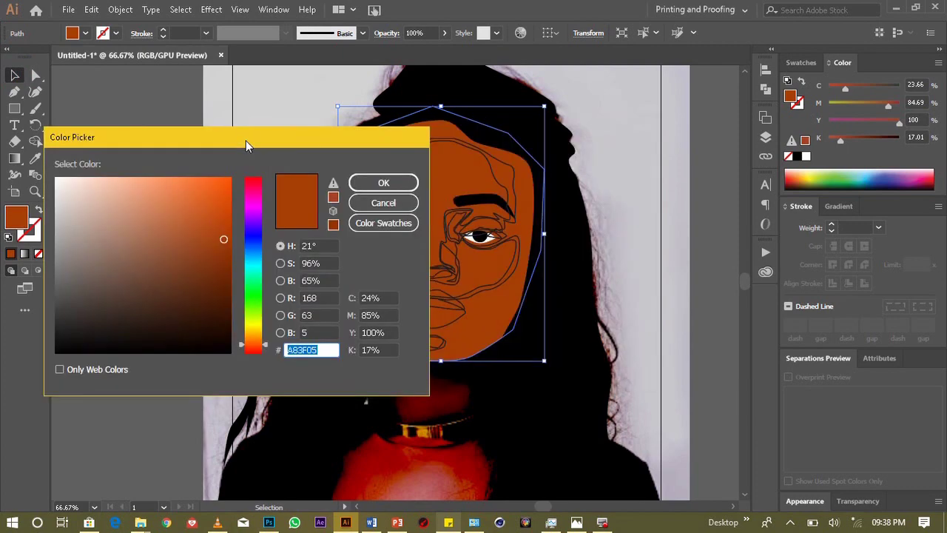
{"action": "left_click_drag", "start_coordinate": [265, 345], "coordinate": [266, 346]}
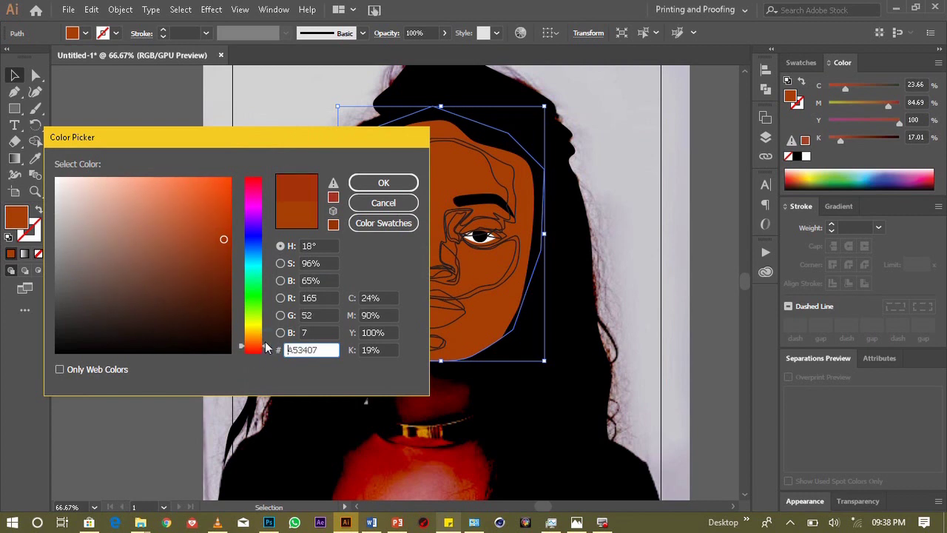
{"action": "left_click", "coordinate": [389, 182]}
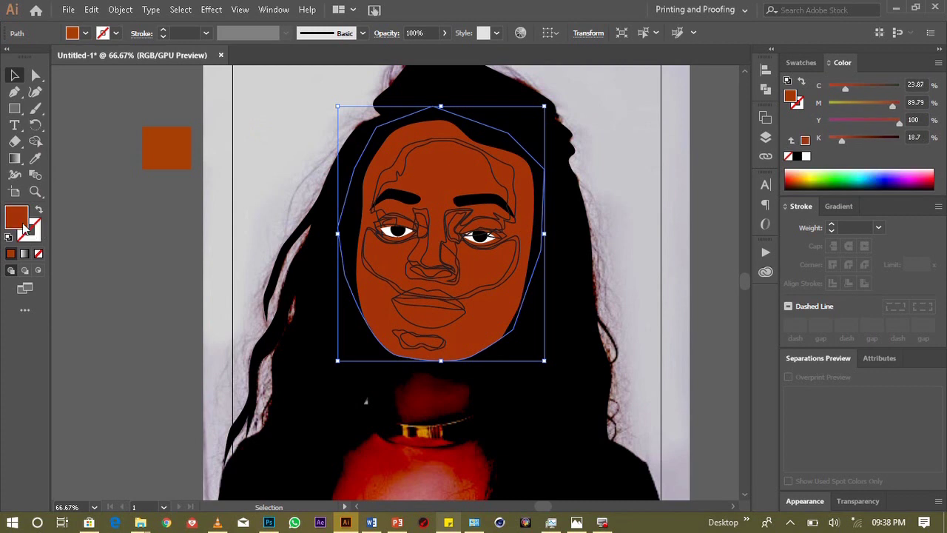
Step: Darken the face fill to 932C07
{"action": "double_click", "coordinate": [17, 215]}
{"action": "left_click", "coordinate": [222, 251]}
{"action": "left_click", "coordinate": [357, 186]}
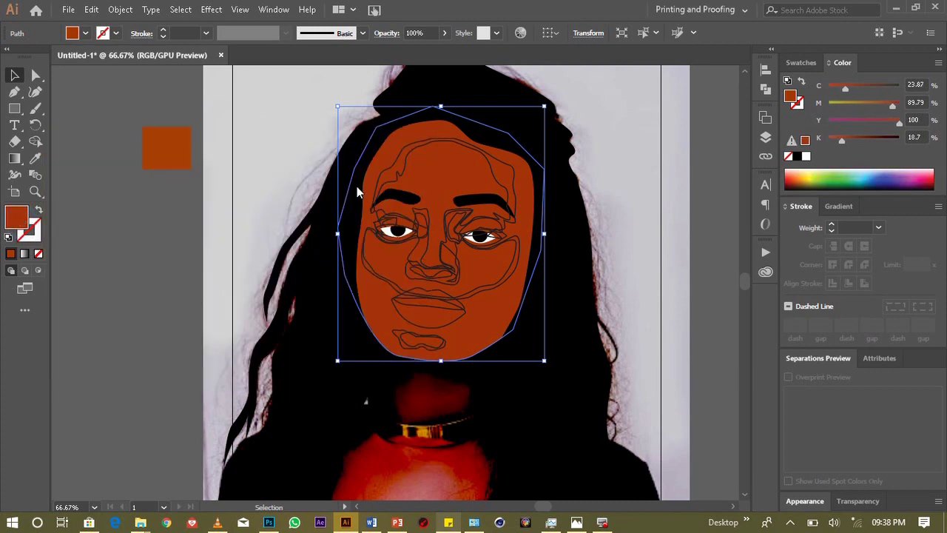
{"action": "key", "text": "a"}
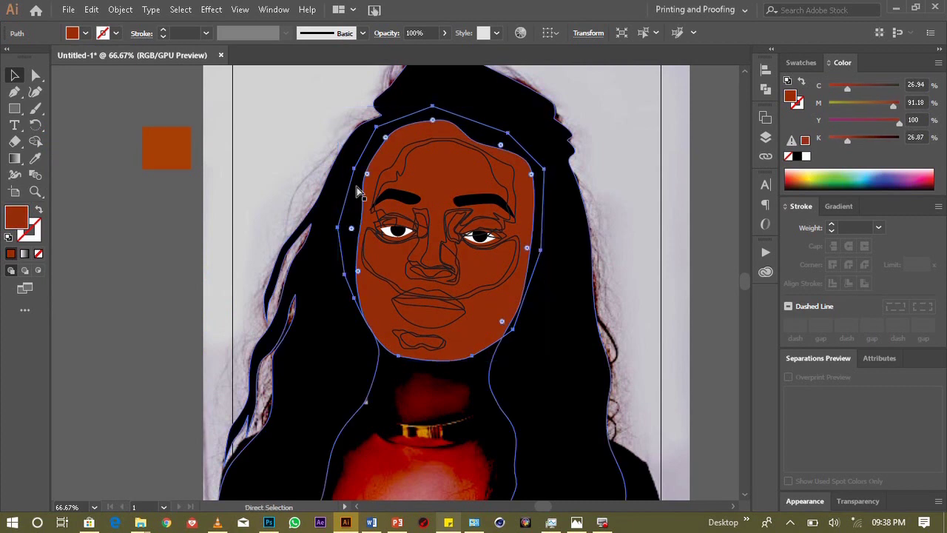
{"action": "key", "text": "v"}
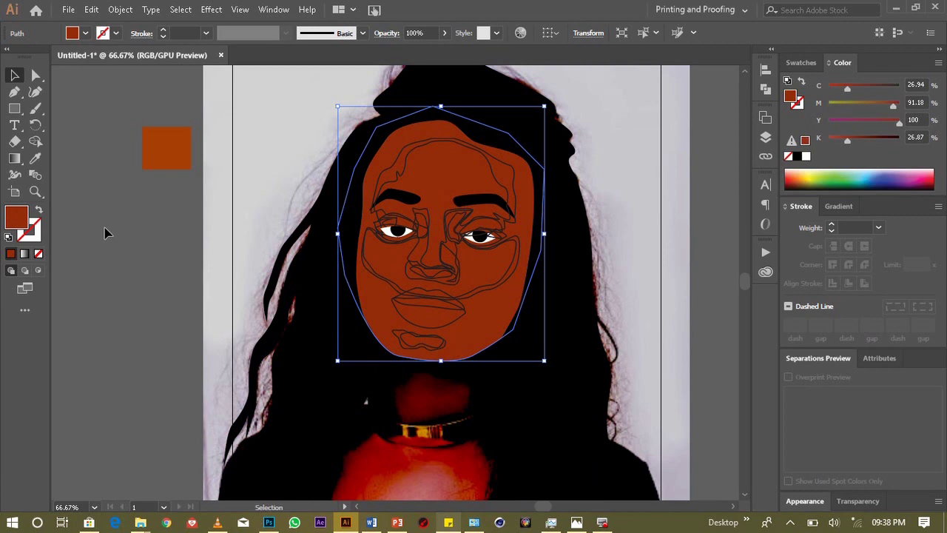
Step: Duplicate the swatch square below the original and give it the face colour
{"action": "left_click_drag", "start_coordinate": [163, 151], "coordinate": [162, 216]}
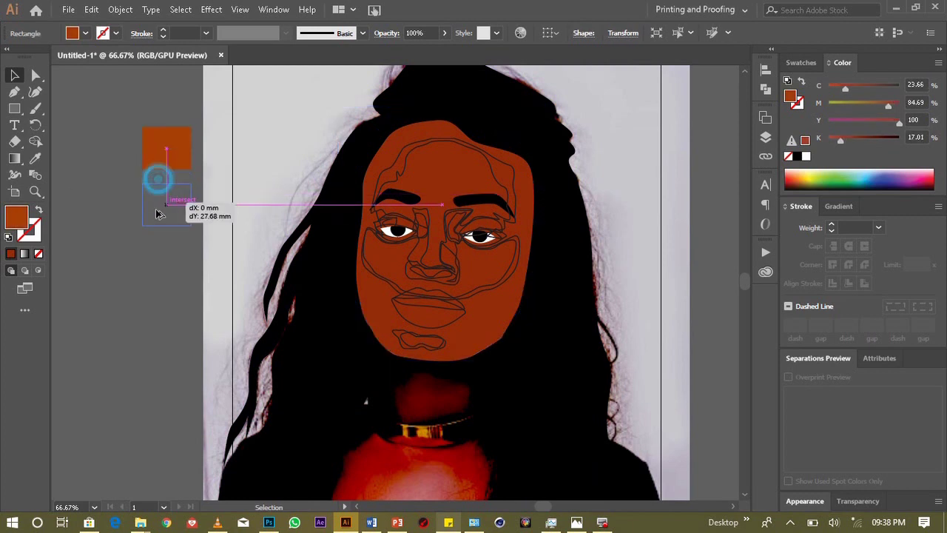
{"action": "left_click", "coordinate": [34, 158]}
{"action": "left_click", "coordinate": [443, 173]}
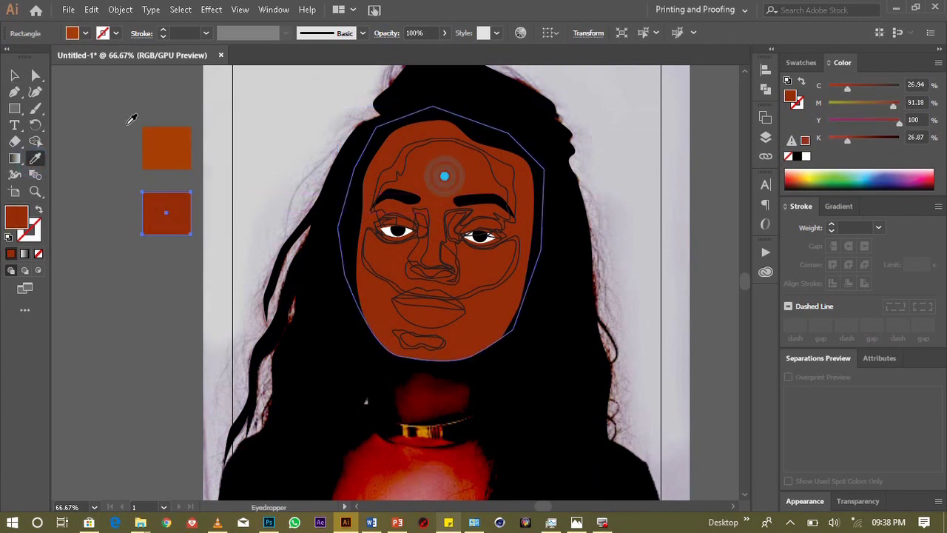
{"action": "left_click", "coordinate": [14, 74]}
{"action": "left_click", "coordinate": [131, 244]}
{"action": "left_click", "coordinate": [169, 224]}
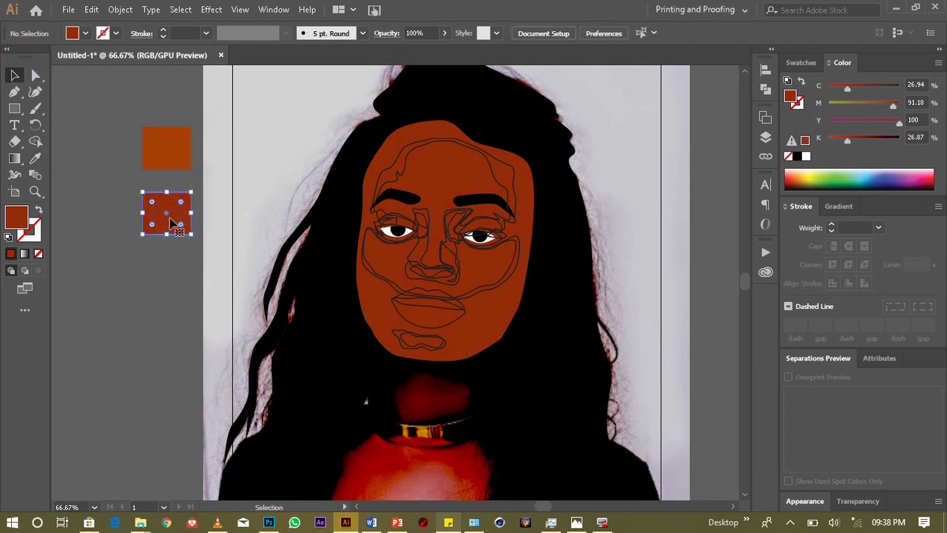
{"action": "double_click", "coordinate": [385, 175]}
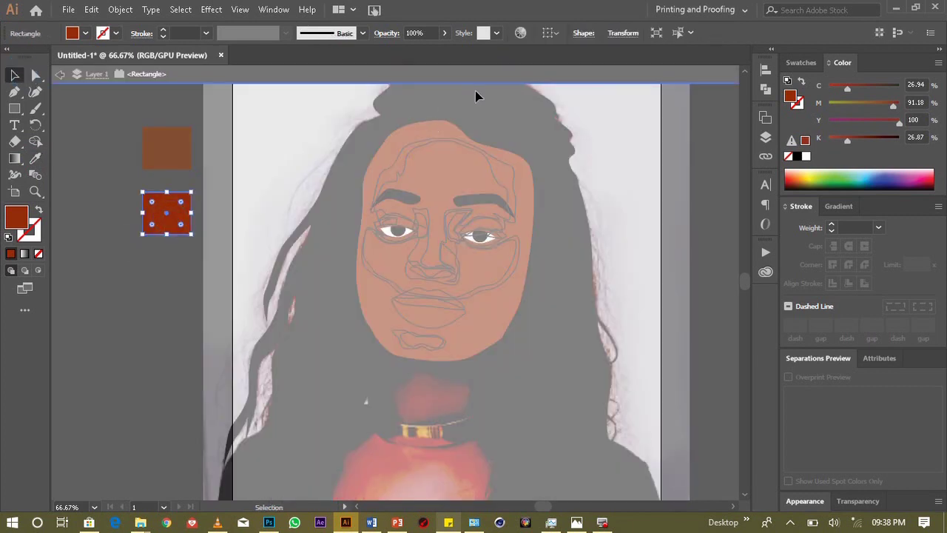
Step: Move the reference photo to the right of the drawing and zoom back to 50%
{"action": "left_click", "coordinate": [492, 78]}
{"action": "key", "text": "ctrl+minus"}
{"action": "key", "text": "ctrl+minus"}
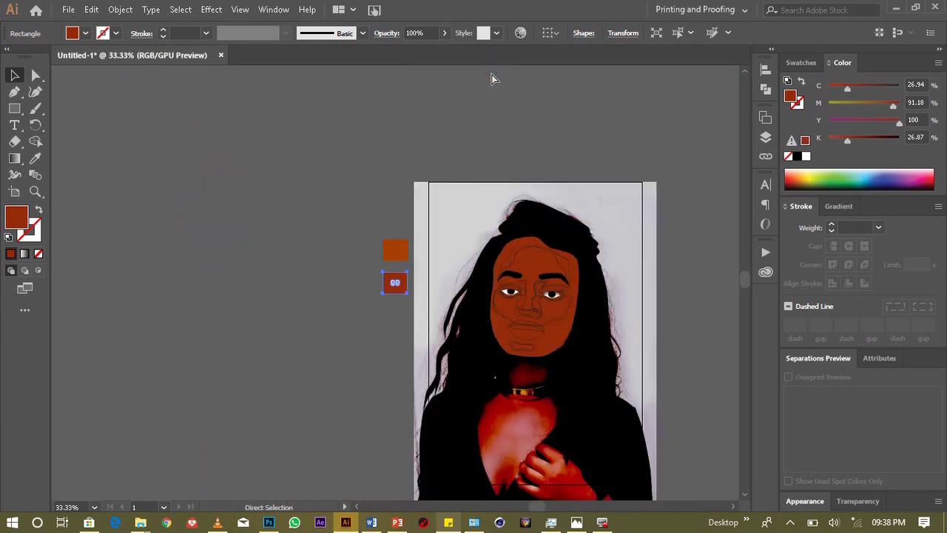
{"action": "key", "text": "ctrl+minus"}
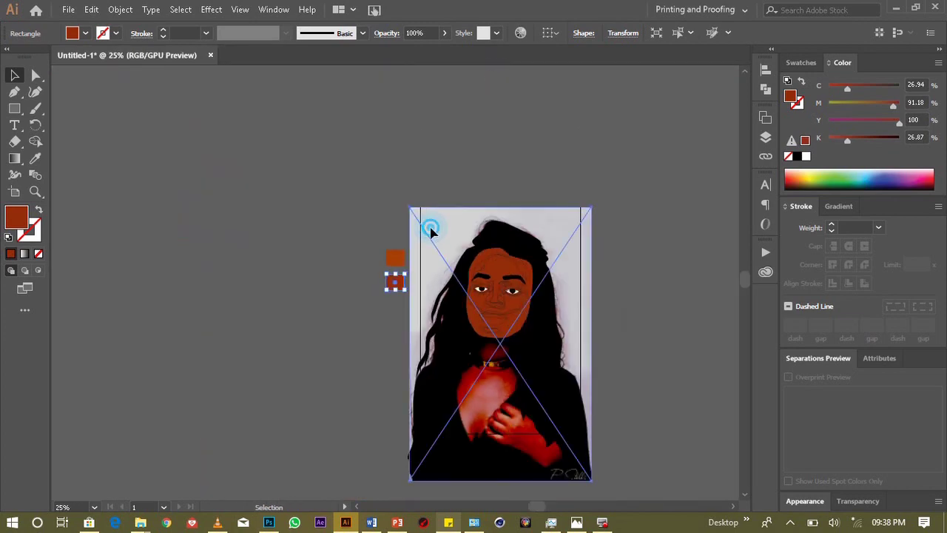
{"action": "left_click", "coordinate": [432, 231]}
{"action": "left_click_drag", "start_coordinate": [432, 230], "coordinate": [582, 233]}
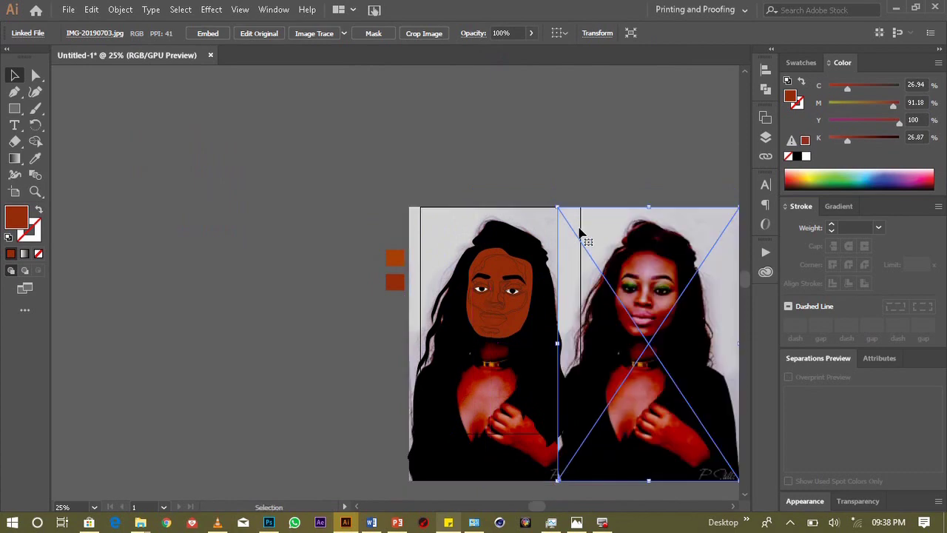
{"action": "left_click_drag", "start_coordinate": [662, 276], "coordinate": [642, 273]}
{"action": "key", "text": "ctrl+plus"}
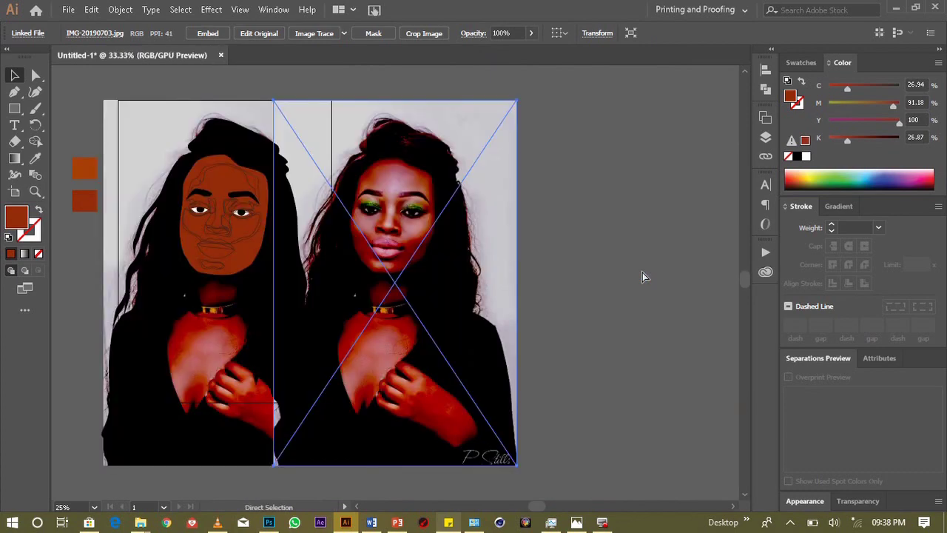
{"action": "key", "text": "ctrl+plus"}
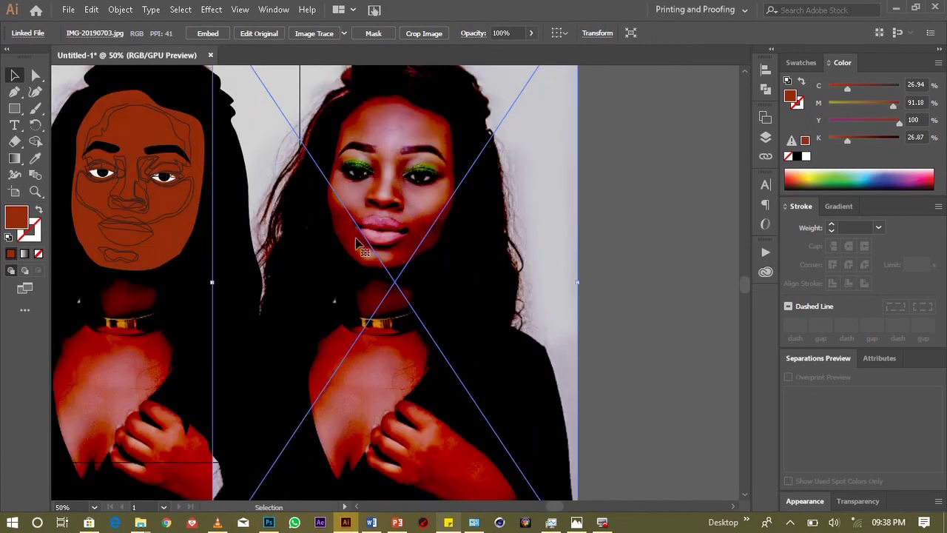
{"action": "left_click", "coordinate": [356, 507]}
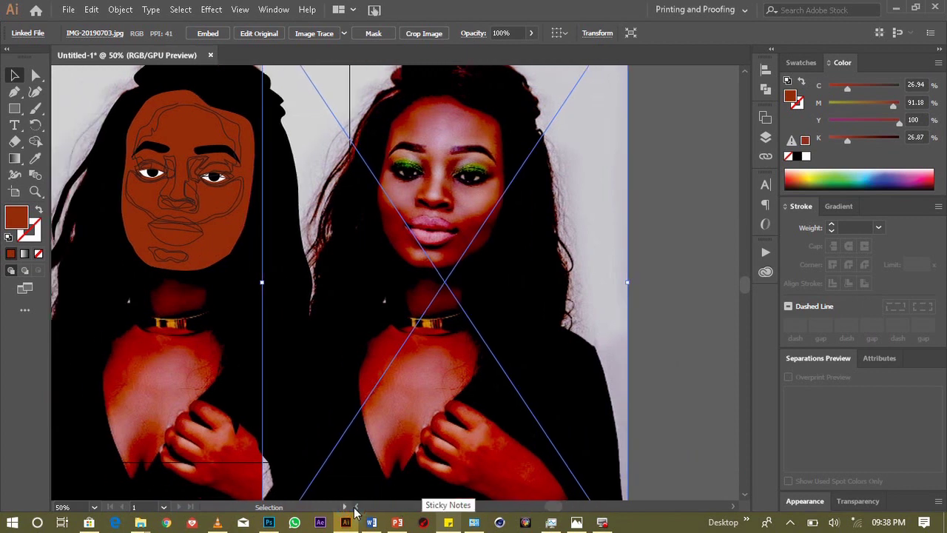
{"action": "left_click", "coordinate": [356, 507]}
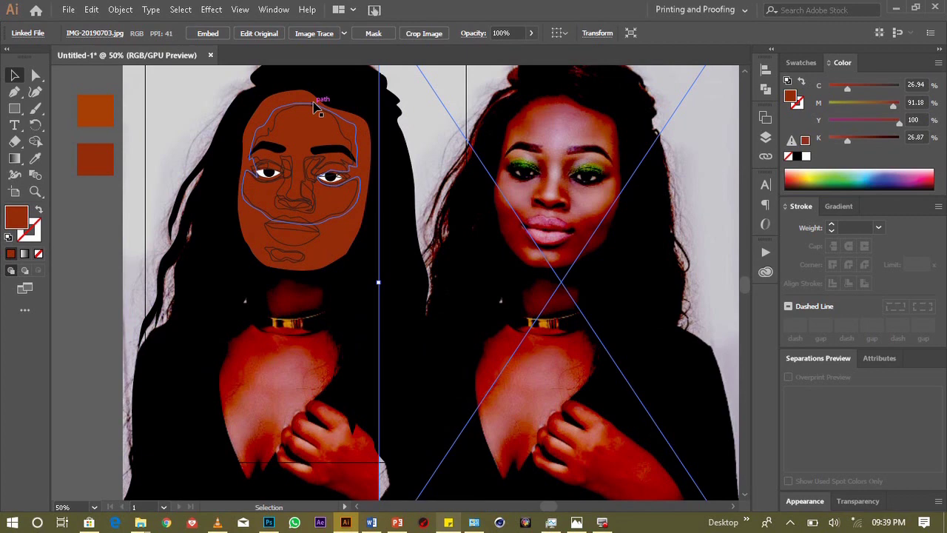
Step: Set the face fill to 9B2F05, then select the darker swatch square for Eyedropper sampling
{"action": "left_click", "coordinate": [284, 103]}
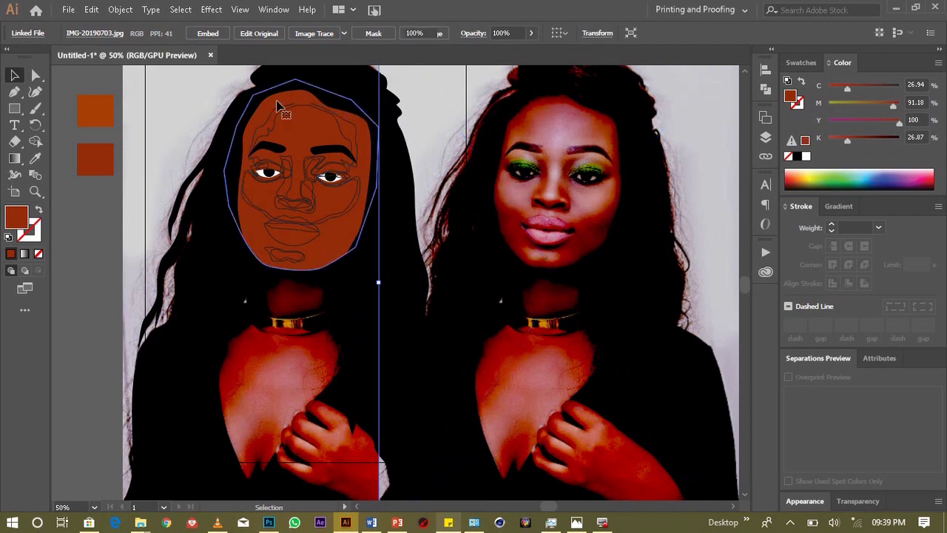
{"action": "double_click", "coordinate": [16, 215]}
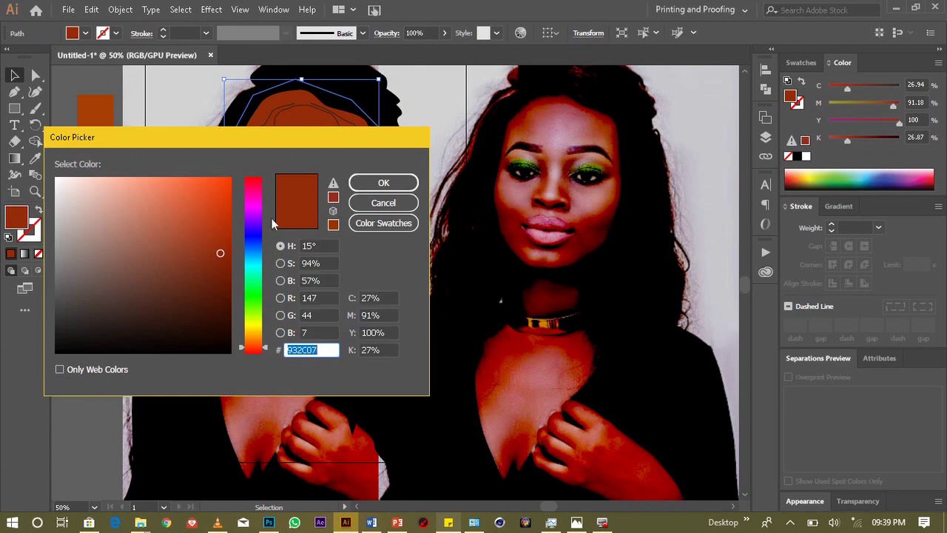
{"action": "left_click", "coordinate": [216, 244]}
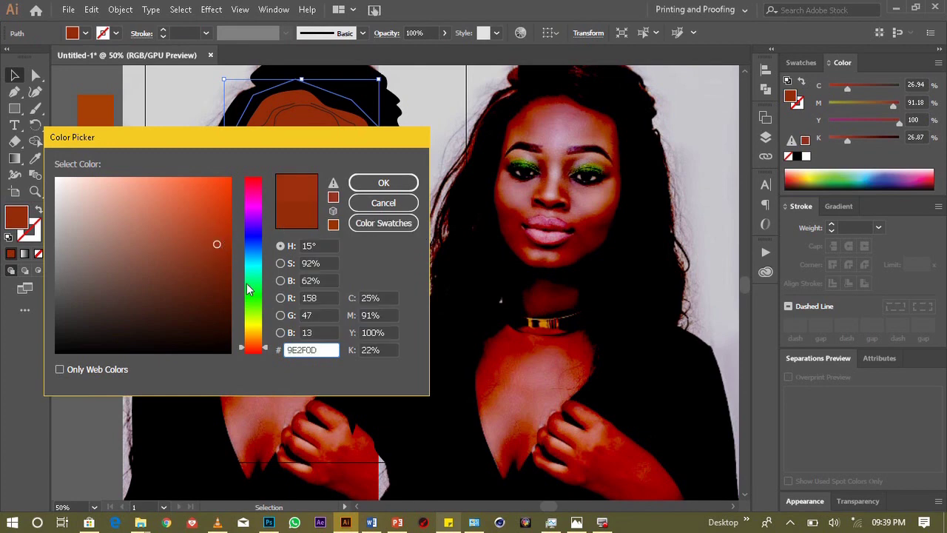
{"action": "left_click_drag", "start_coordinate": [256, 348], "coordinate": [255, 353]}
{"action": "left_click_drag", "start_coordinate": [254, 354], "coordinate": [257, 349]}
{"action": "left_click", "coordinate": [220, 244]}
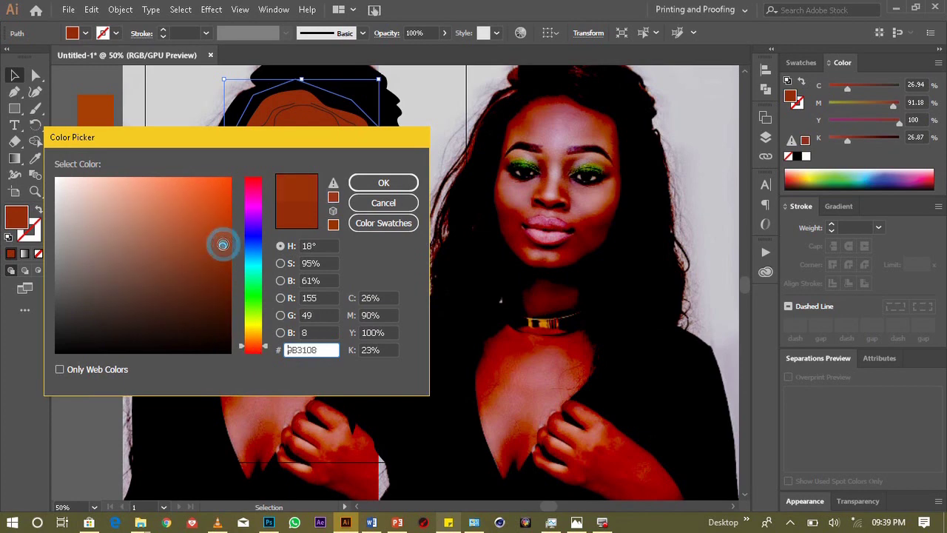
{"action": "left_click", "coordinate": [225, 246]}
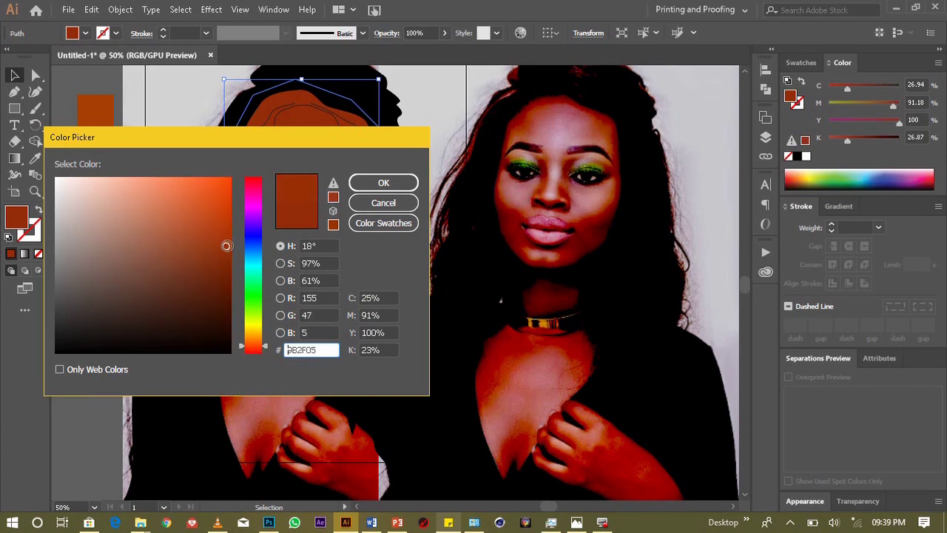
{"action": "left_click", "coordinate": [377, 187]}
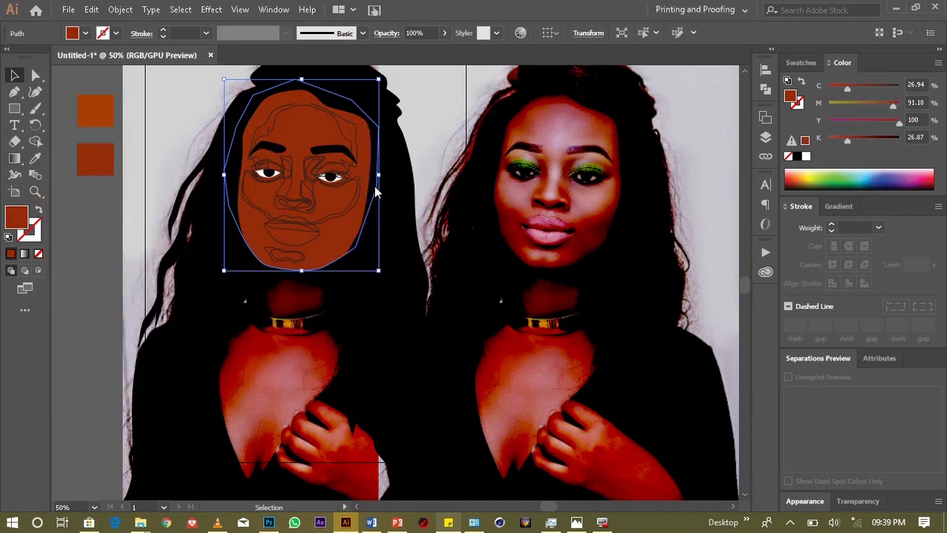
{"action": "left_click", "coordinate": [94, 161]}
{"action": "key", "text": "i"}
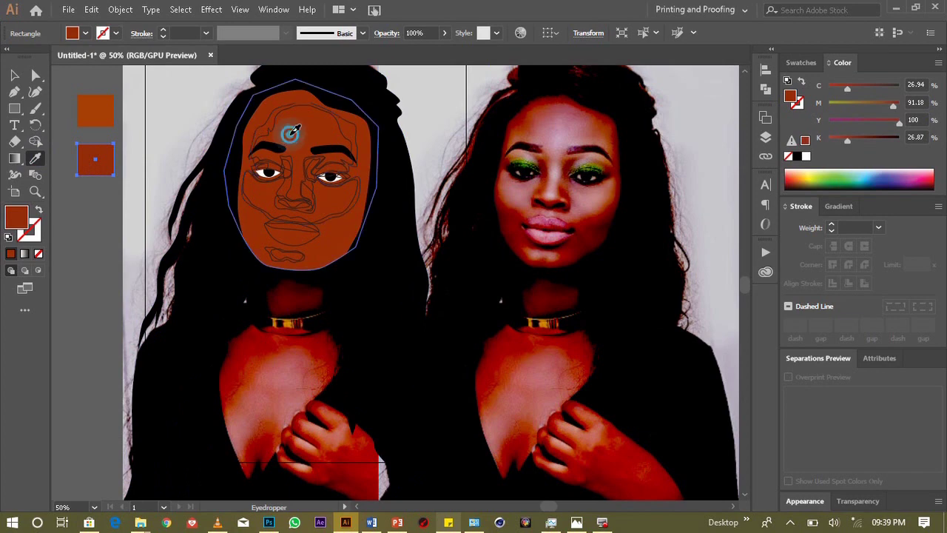
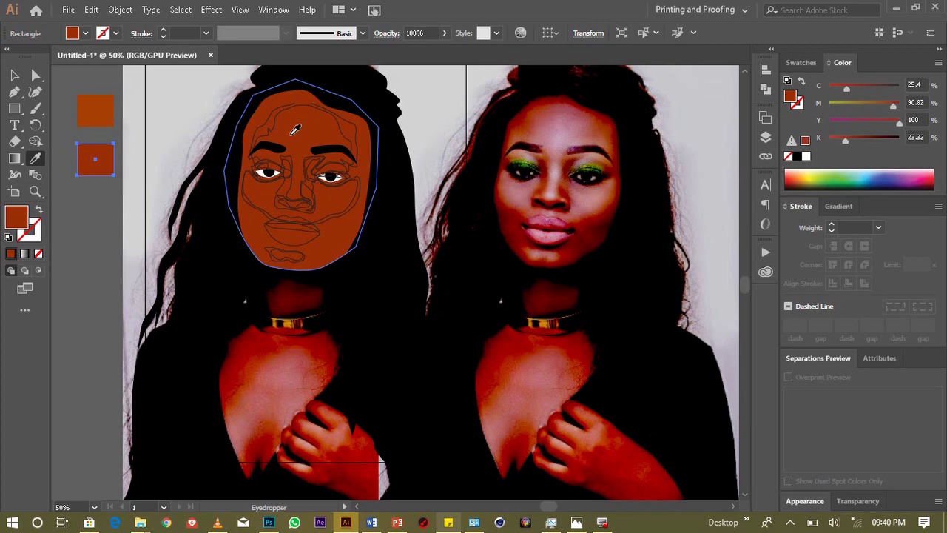
Step: Fill the face path with the sampled swatch brown, then lighten it to #B5350D
{"action": "left_click", "coordinate": [14, 75]}
{"action": "left_click", "coordinate": [144, 118]}
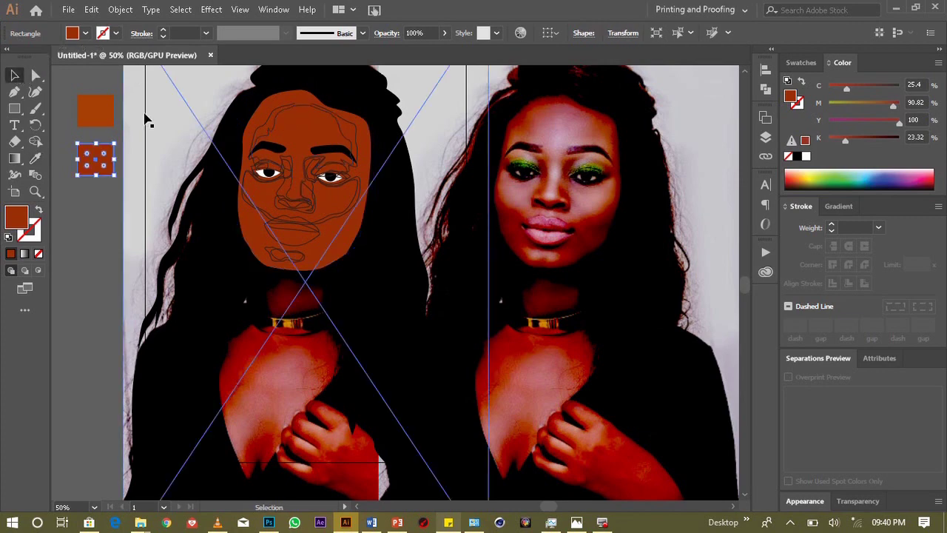
{"action": "left_click", "coordinate": [241, 111]}
{"action": "left_click", "coordinate": [264, 117]}
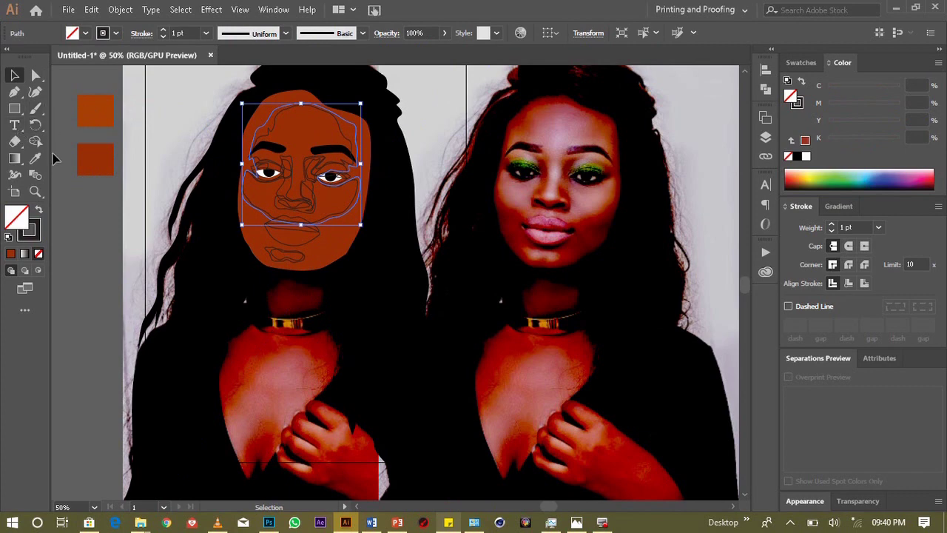
{"action": "left_click", "coordinate": [35, 158]}
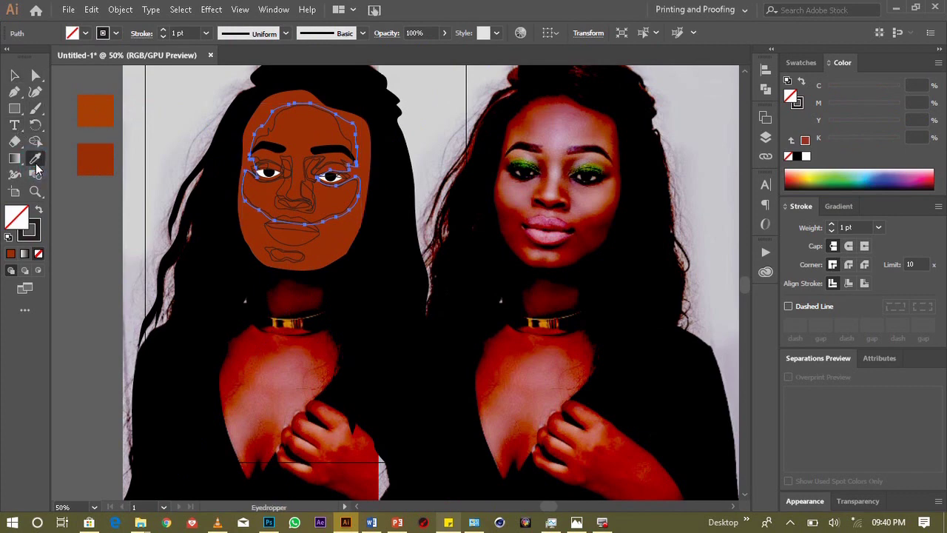
{"action": "left_click", "coordinate": [296, 126]}
{"action": "key", "text": "ctrl+equal"}
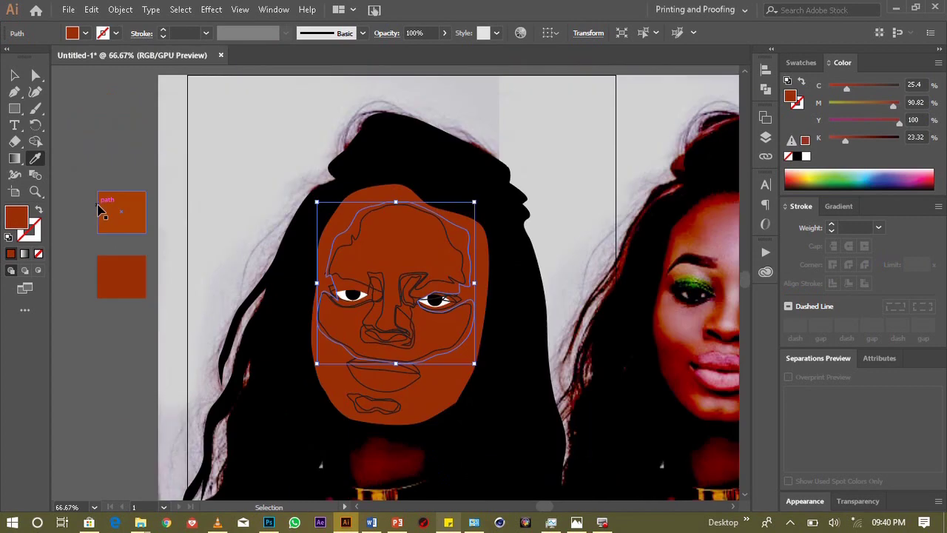
{"action": "key", "text": "ctrl+equal"}
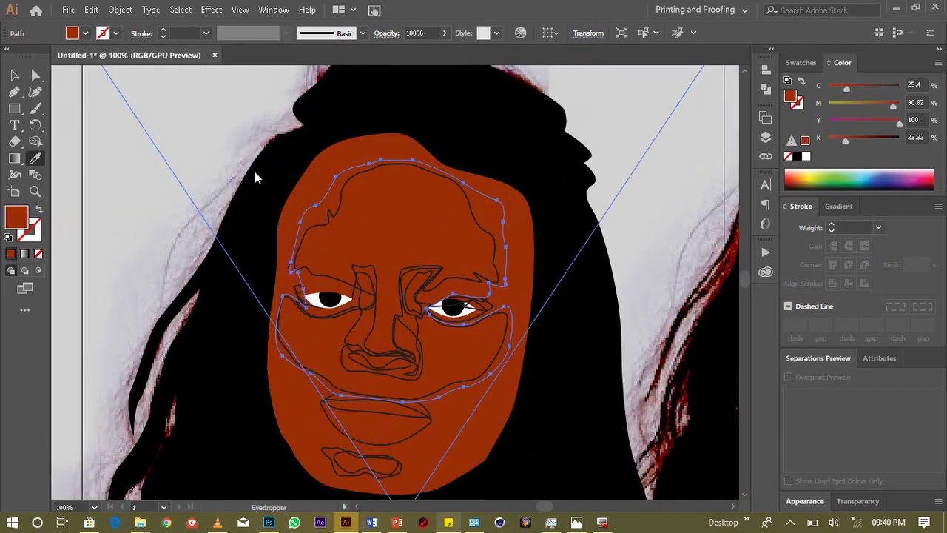
{"action": "double_click", "coordinate": [16, 216]}
{"action": "left_click", "coordinate": [223, 241]}
{"action": "left_click_drag", "start_coordinate": [223, 241], "coordinate": [219, 227]}
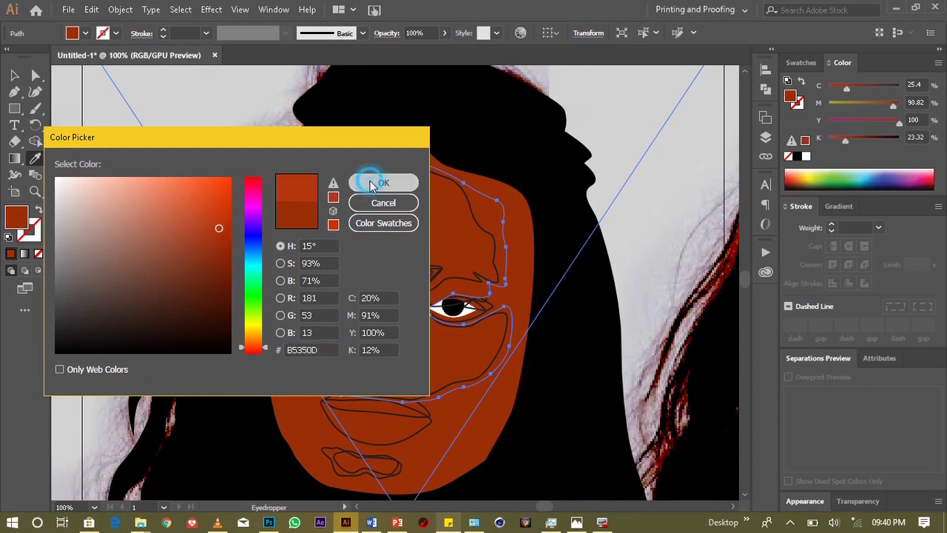
{"action": "left_click", "coordinate": [374, 183]}
Step: Fill the forehead-and-nose highlight path with a brighter orange-red, #D3380F
{"action": "left_click", "coordinate": [17, 79]}
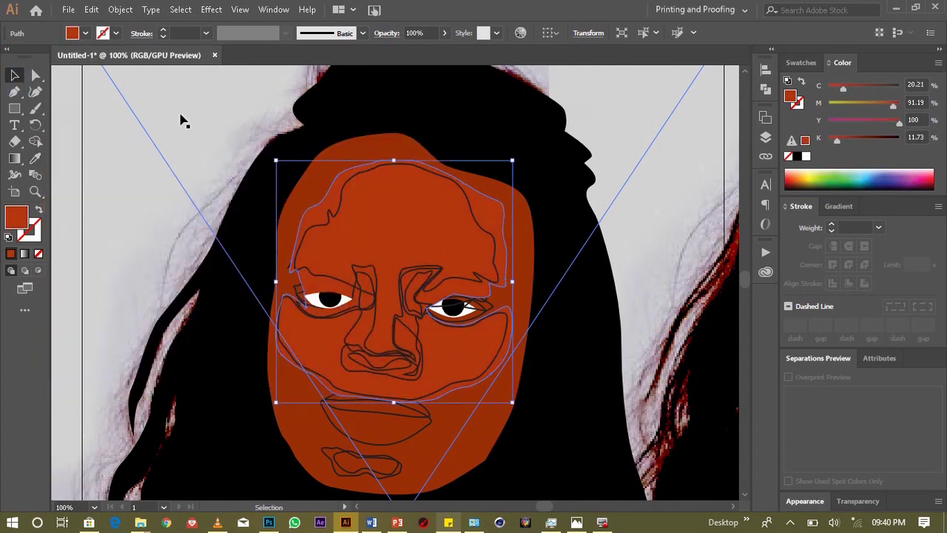
{"action": "left_click", "coordinate": [332, 212]}
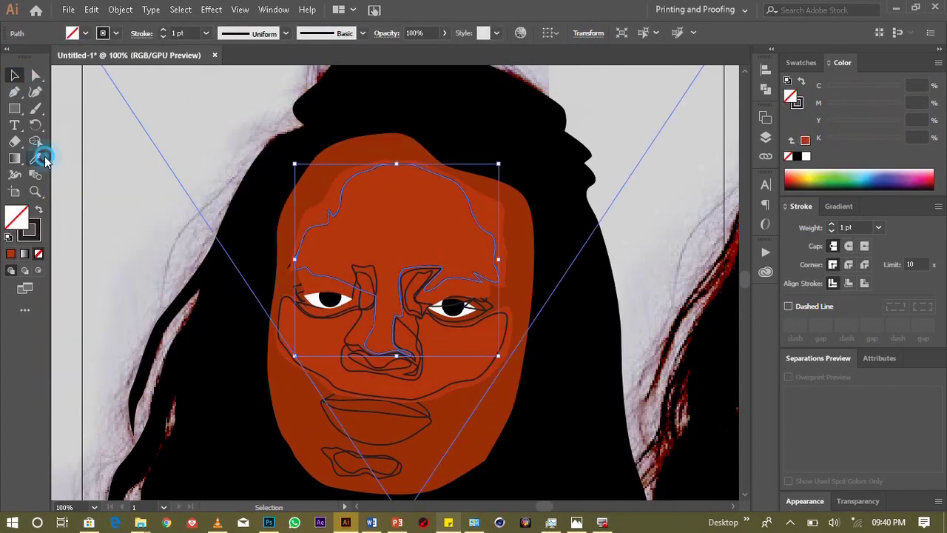
{"action": "left_click", "coordinate": [42, 157]}
{"action": "left_click", "coordinate": [412, 214]}
{"action": "left_click", "coordinate": [20, 219]}
{"action": "double_click", "coordinate": [20, 220]}
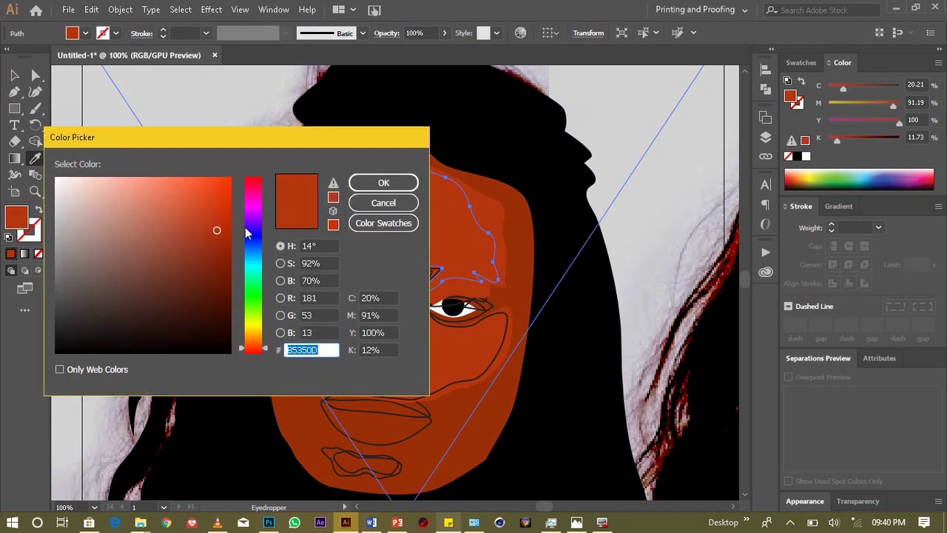
{"action": "left_click_drag", "start_coordinate": [217, 224], "coordinate": [219, 207]}
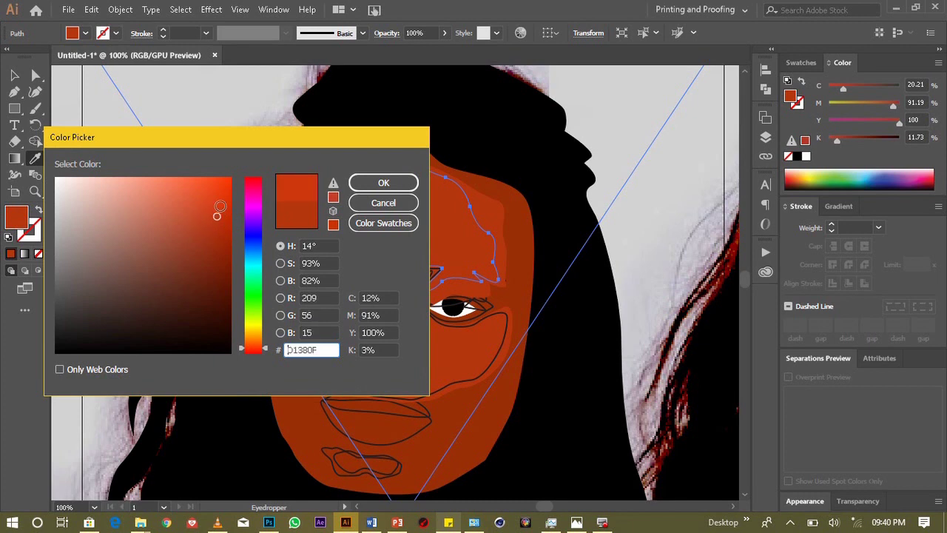
{"action": "left_click", "coordinate": [358, 187]}
{"action": "key", "text": "v"}
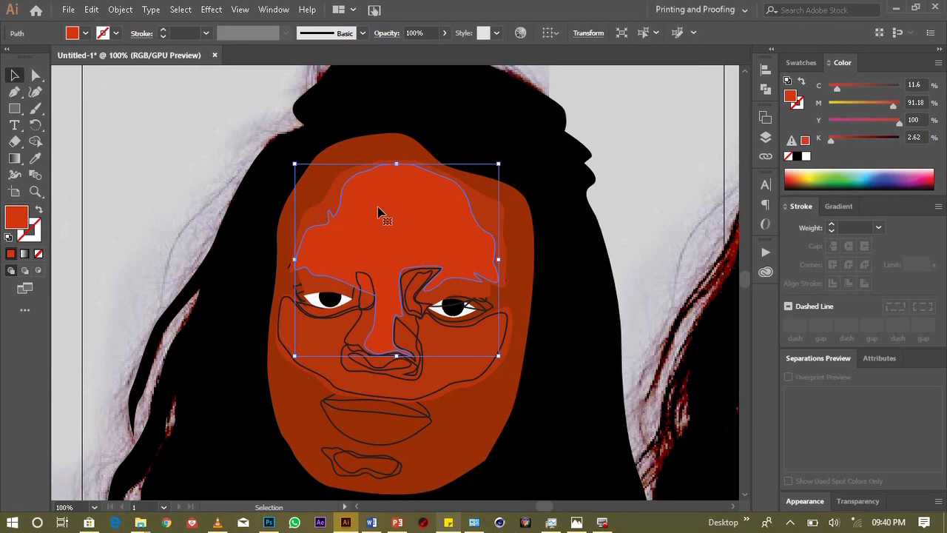
{"action": "key", "text": "ctrl+minus"}
{"action": "key", "text": "ctrl+minus"}
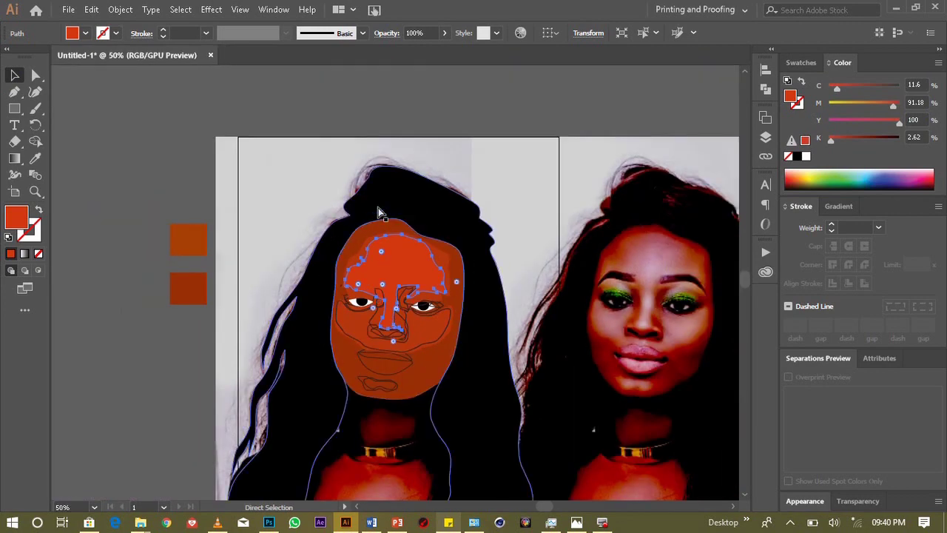
Step: Send the forehead highlight path backward so the black eyebrows sit in front of it
{"action": "key", "text": "ctrl+plus"}
{"action": "key", "text": "ctrl+plus"}
{"action": "key", "text": "ctrl+minus"}
{"action": "key", "text": "ctrl+minus"}
{"action": "key", "text": "ctrl+plus"}
{"action": "key", "text": "ctrl+plus"}
{"action": "key", "text": "ctrl+plus"}
{"action": "key", "text": "ctrl+plus"}
{"action": "key", "text": "v"}
{"action": "left_click", "coordinate": [314, 355]}
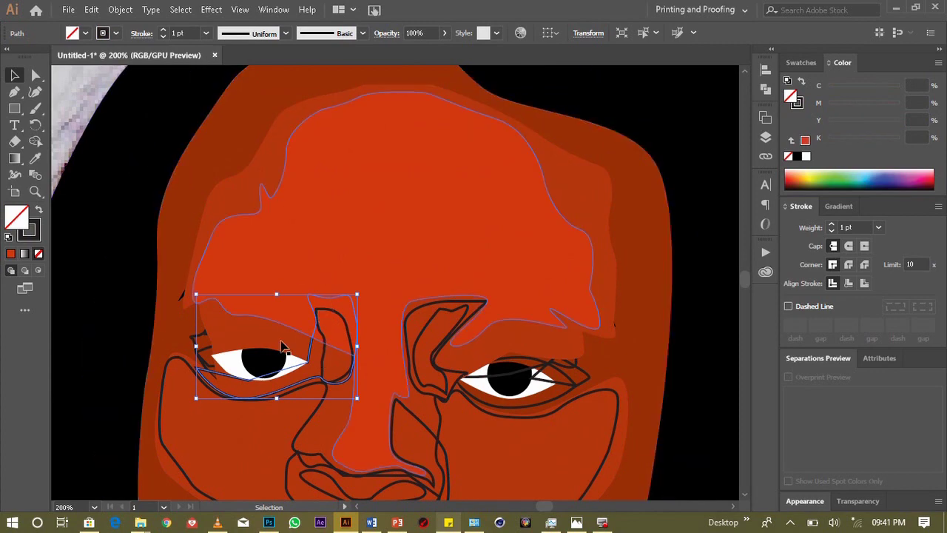
{"action": "left_click", "coordinate": [351, 218]}
{"action": "key", "text": "a"}
{"action": "left_click", "coordinate": [239, 209]}
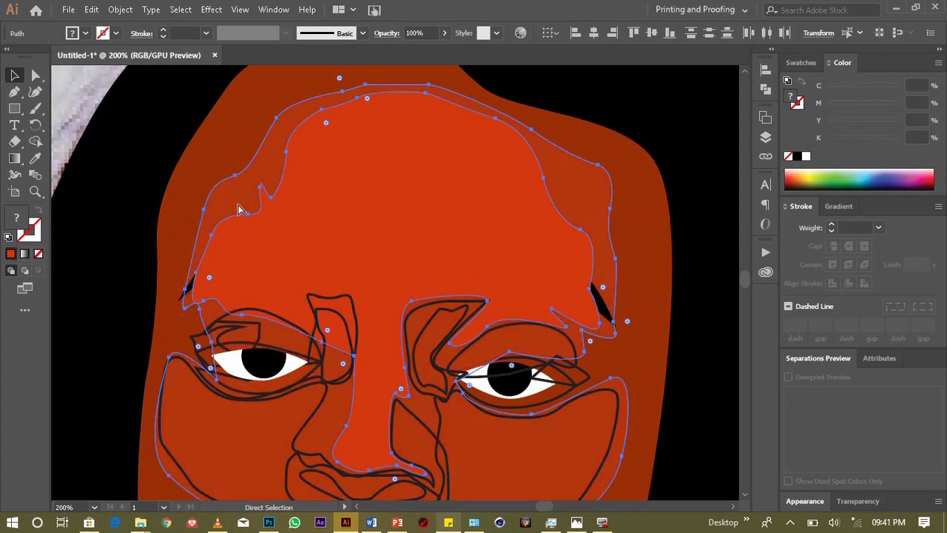
{"action": "key", "text": "v"}
{"action": "left_click", "coordinate": [95, 197]}
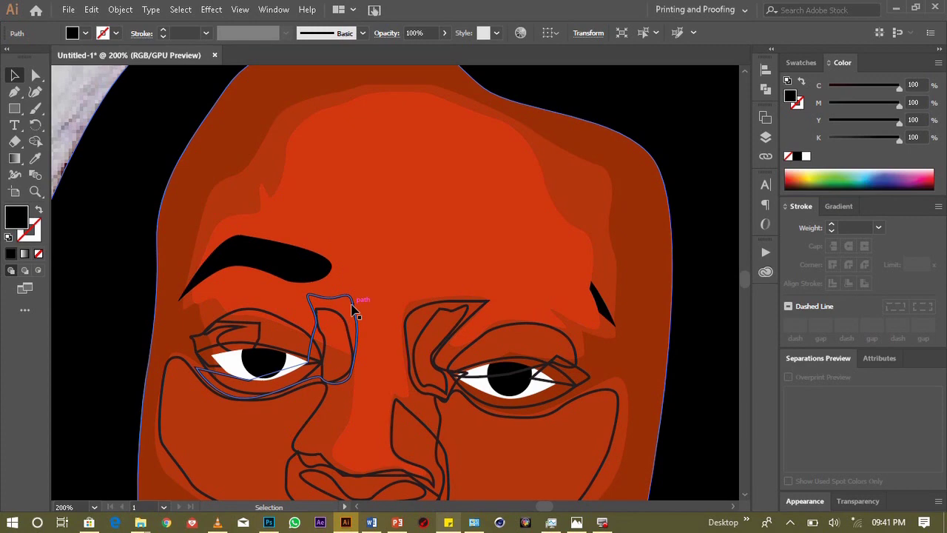
Step: Zoom out to fit the artboard, then zoom back in on the chin and neck
{"action": "key", "text": "ctrl+minus"}
{"action": "key", "text": "ctrl+minus"}
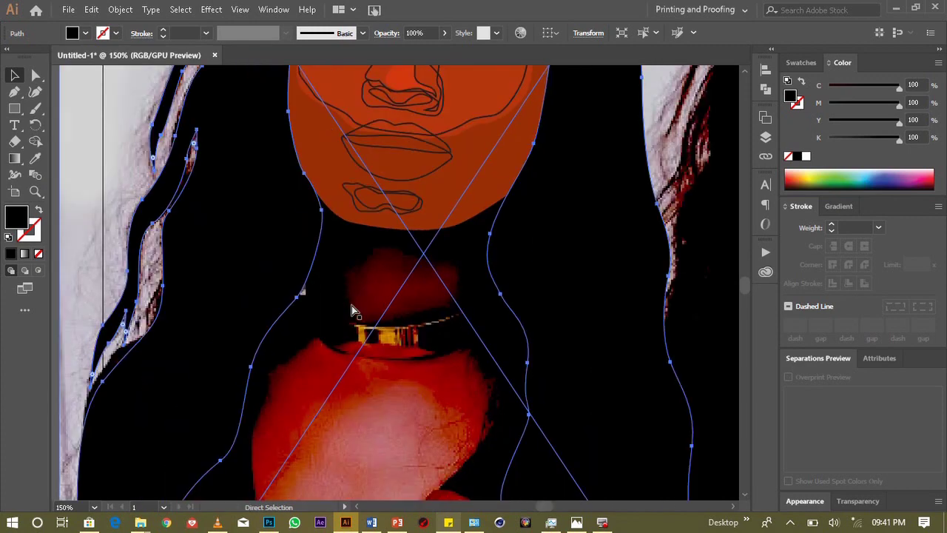
{"action": "key", "text": "ctrl+minus"}
{"action": "key", "text": "ctrl+minus"}
{"action": "key", "text": "ctrl+plus"}
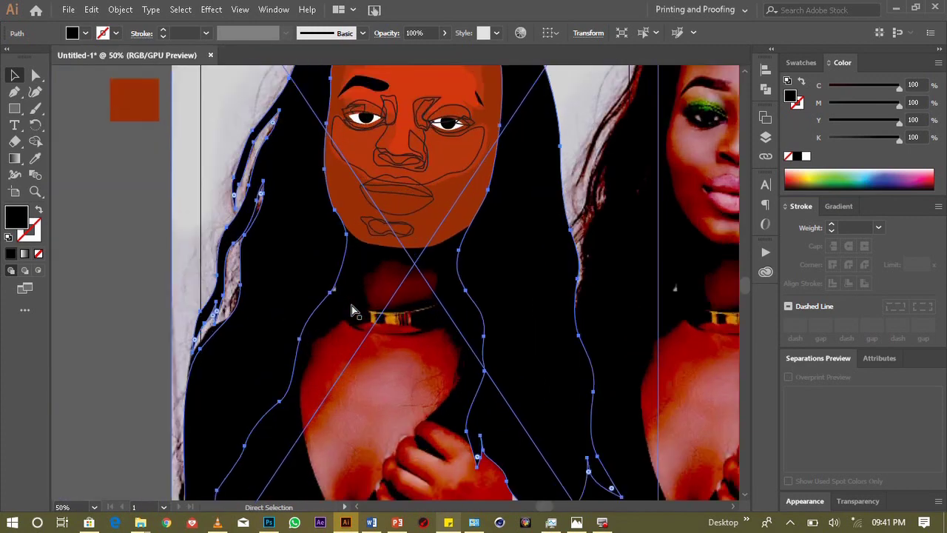
{"action": "key", "text": "ctrl+plus"}
{"action": "key", "text": "ctrl+0"}
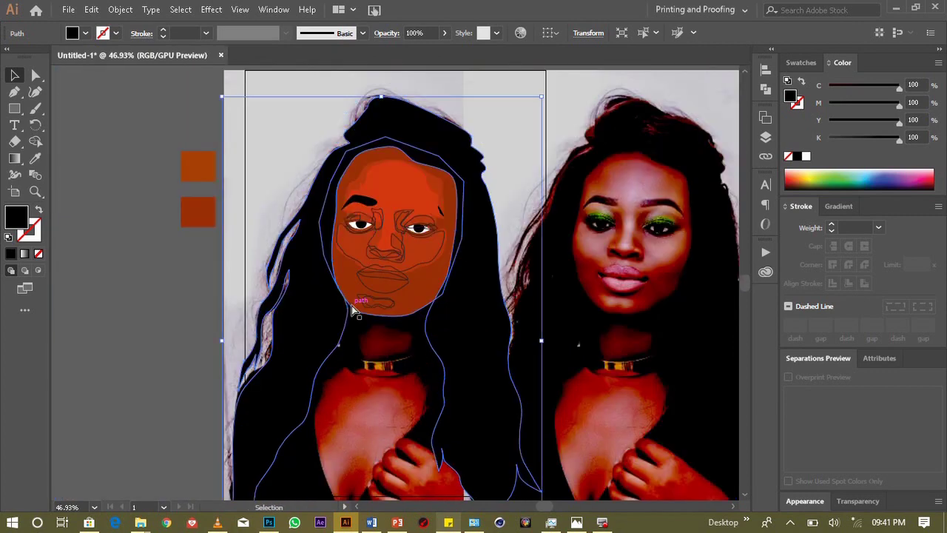
{"action": "key", "text": "ctrl+plus"}
{"action": "key", "text": "ctrl+plus"}
{"action": "key", "text": "ctrl+plus"}
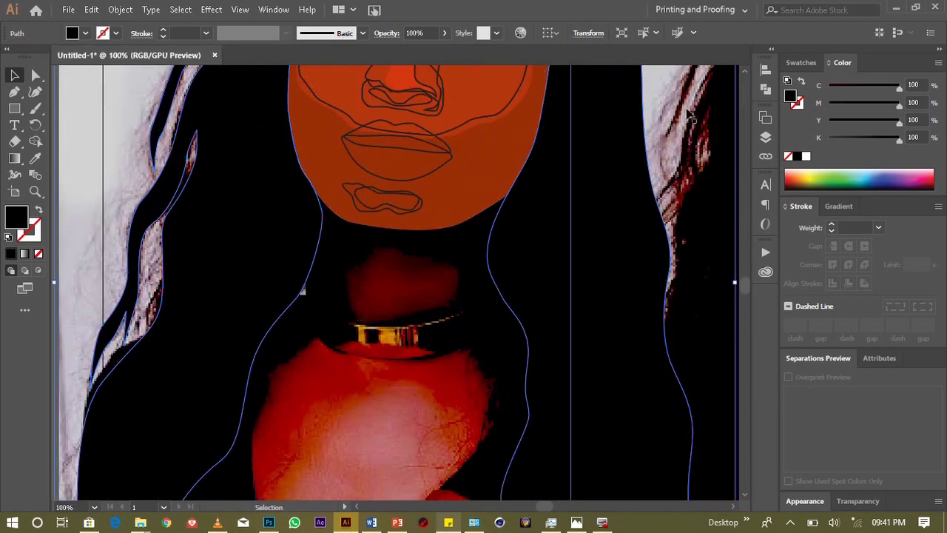
{"action": "scroll", "coordinate": [743, 73], "scroll_direction": "up", "scroll_amount": 2}
{"action": "scroll", "coordinate": [743, 73], "scroll_direction": "up", "scroll_amount": 2}
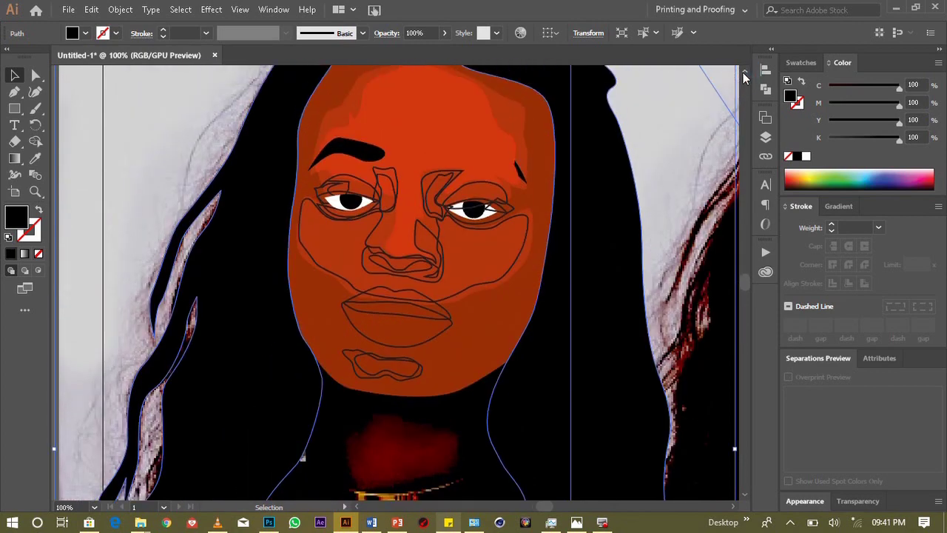
{"action": "scroll", "coordinate": [743, 73], "scroll_direction": "up", "scroll_amount": 2}
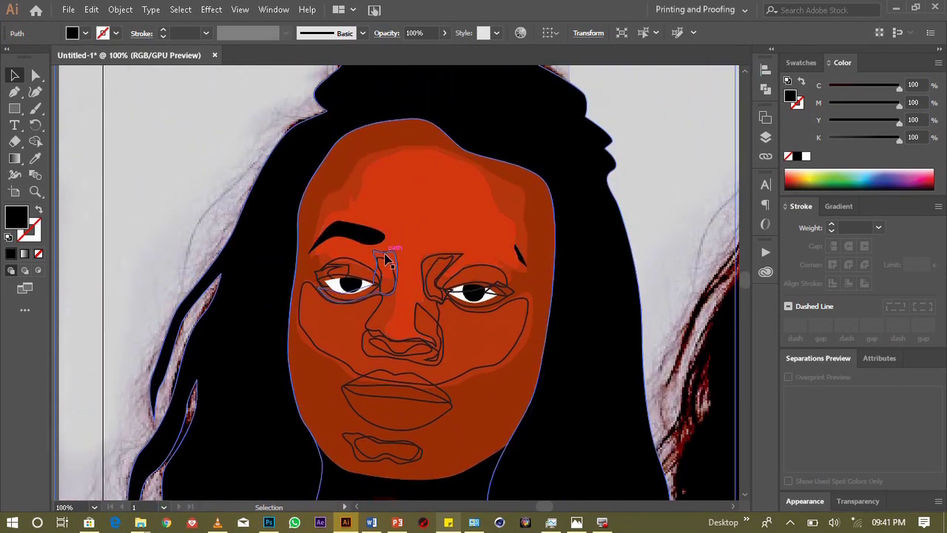
Step: Sample the face's orange-red onto the left-eye line shape and reselect the eye outline
{"action": "left_click", "coordinate": [385, 256]}
{"action": "left_click", "coordinate": [35, 158]}
{"action": "left_click", "coordinate": [338, 195]}
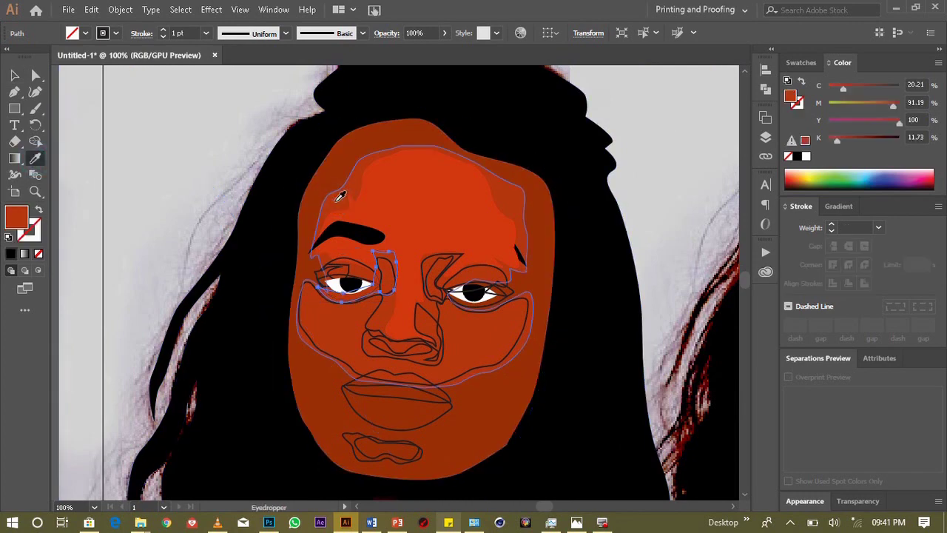
{"action": "left_click", "coordinate": [15, 76]}
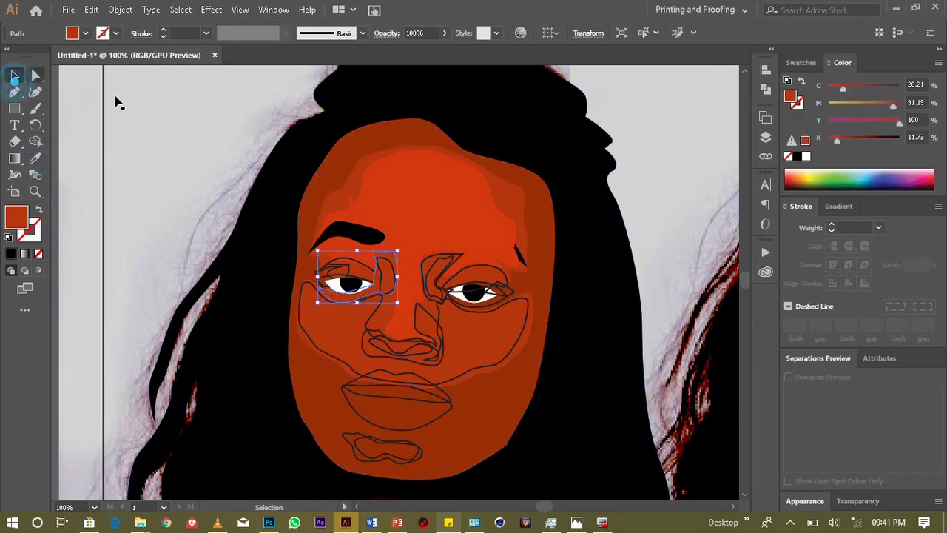
{"action": "left_click", "coordinate": [165, 138]}
{"action": "left_click", "coordinate": [387, 285]}
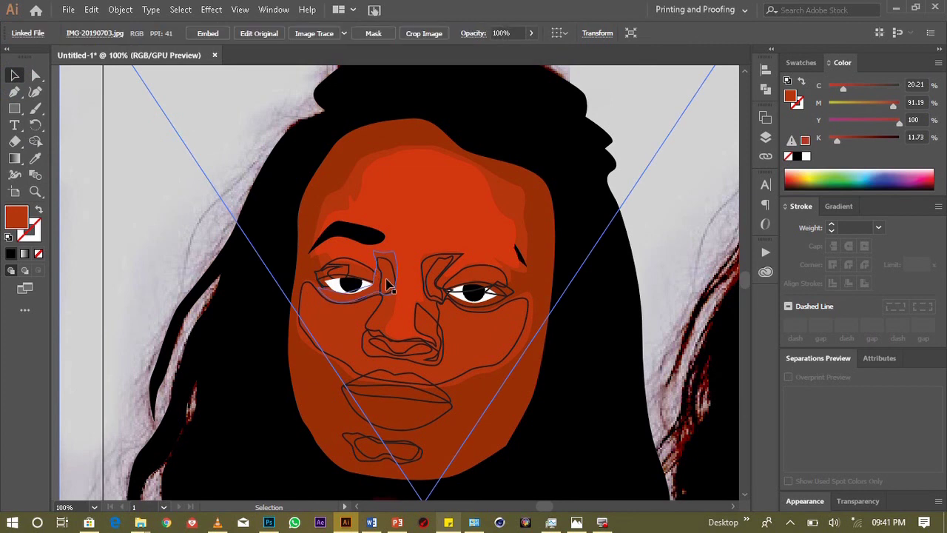
{"action": "left_click", "coordinate": [386, 279]}
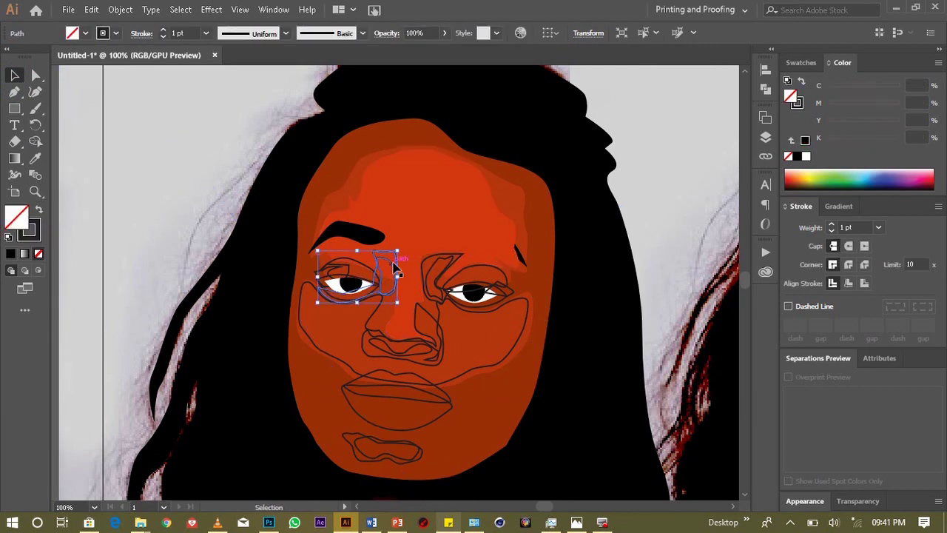
{"action": "key", "text": "ctrl+minus"}
{"action": "key", "text": "ctrl+minus"}
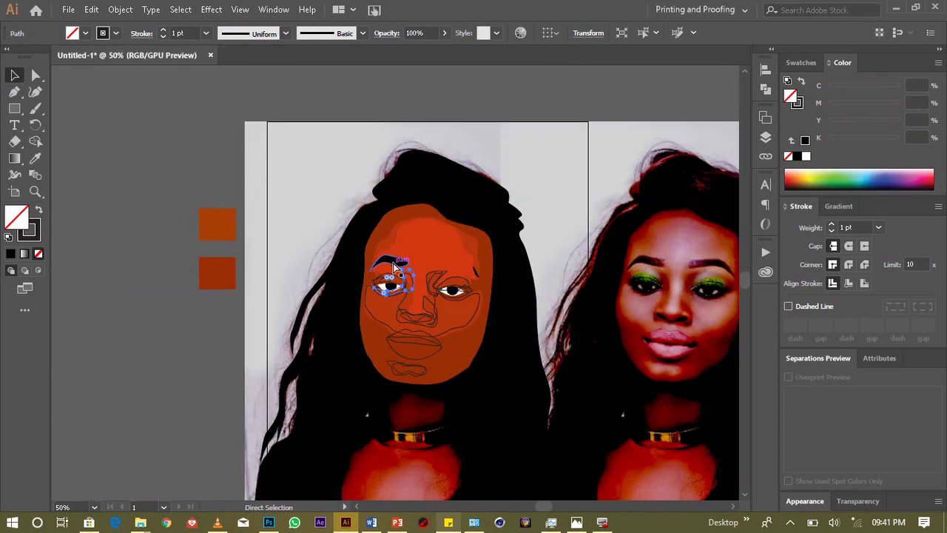
{"action": "key", "text": "ctrl+plus"}
{"action": "key", "text": "ctrl+plus"}
{"action": "key", "text": "ctrl+plus"}
{"action": "key", "text": "ctrl+plus"}
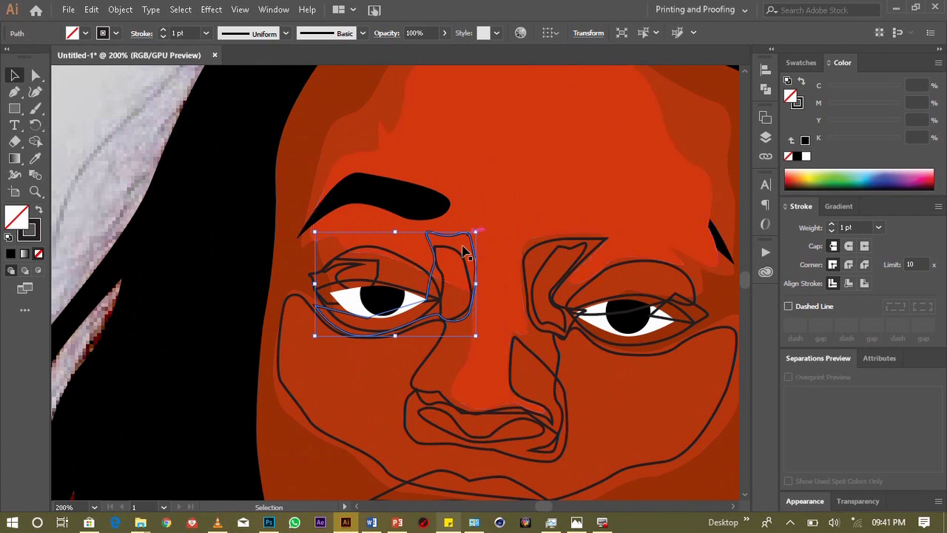
Step: Fill the nose-bridge shape with dark brown #7C2105 and the left eye-socket with face orange-red
{"action": "left_click", "coordinate": [471, 268]}
{"action": "left_click", "coordinate": [33, 159]}
{"action": "left_click", "coordinate": [304, 258]}
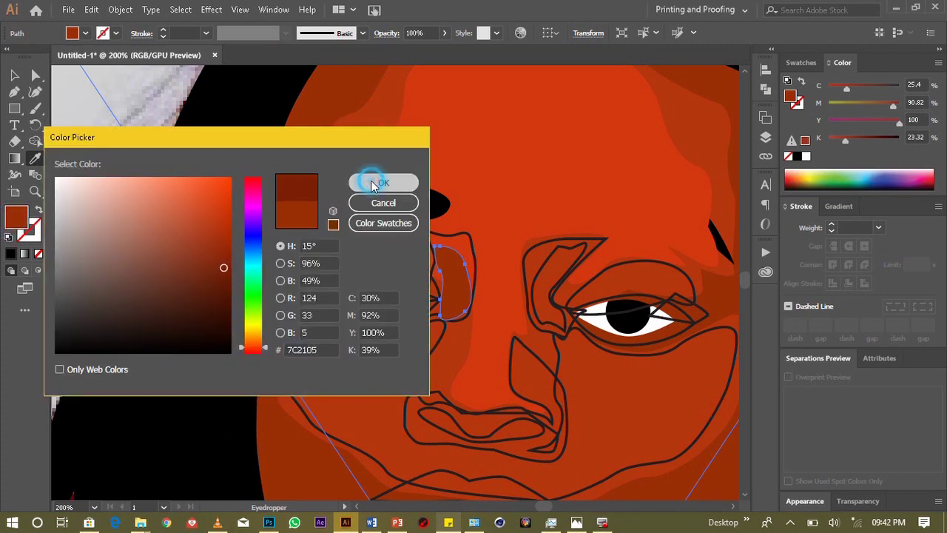
{"action": "left_click", "coordinate": [373, 183]}
{"action": "left_click", "coordinate": [14, 75]}
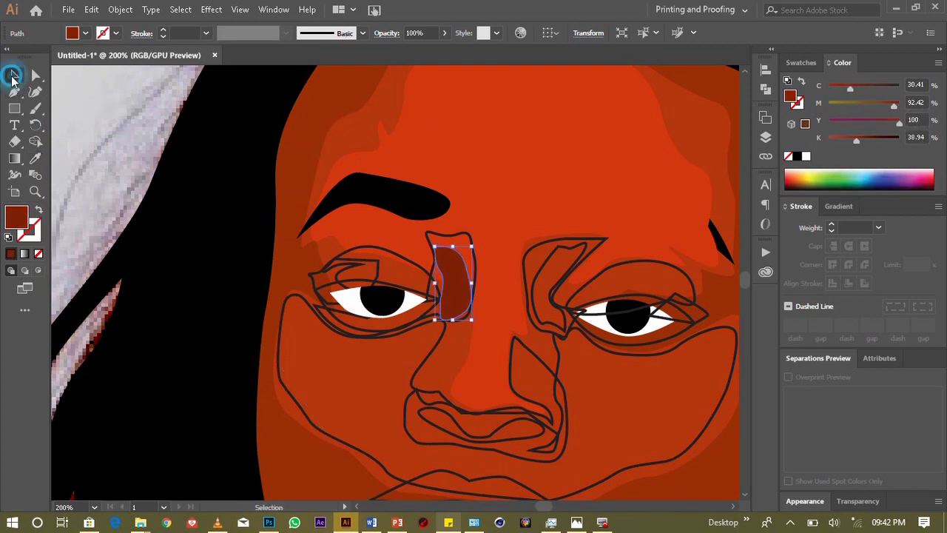
{"action": "left_click", "coordinate": [466, 243]}
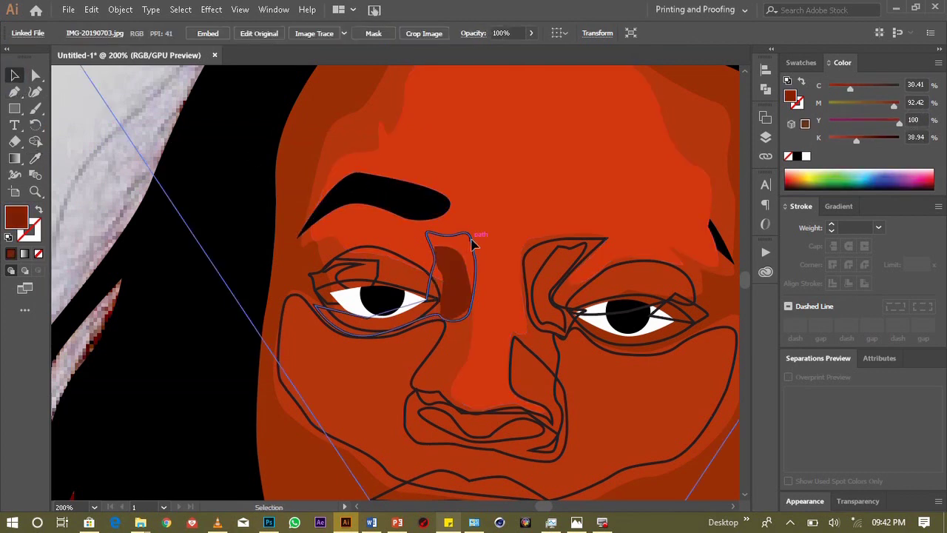
{"action": "left_click", "coordinate": [34, 158]}
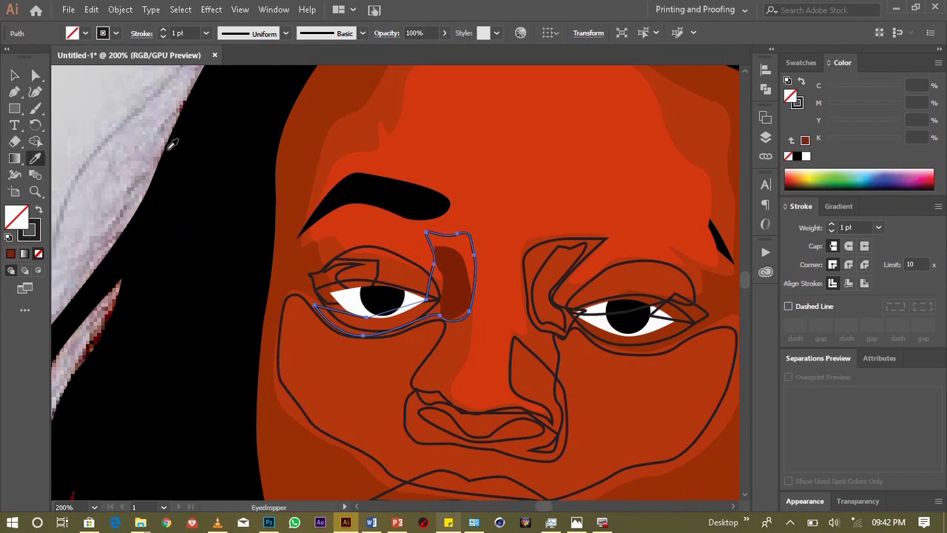
{"action": "left_click", "coordinate": [352, 146]}
Step: Select the shadow shape beneath the left eye together with its upper eyelid path
{"action": "key", "text": "v"}
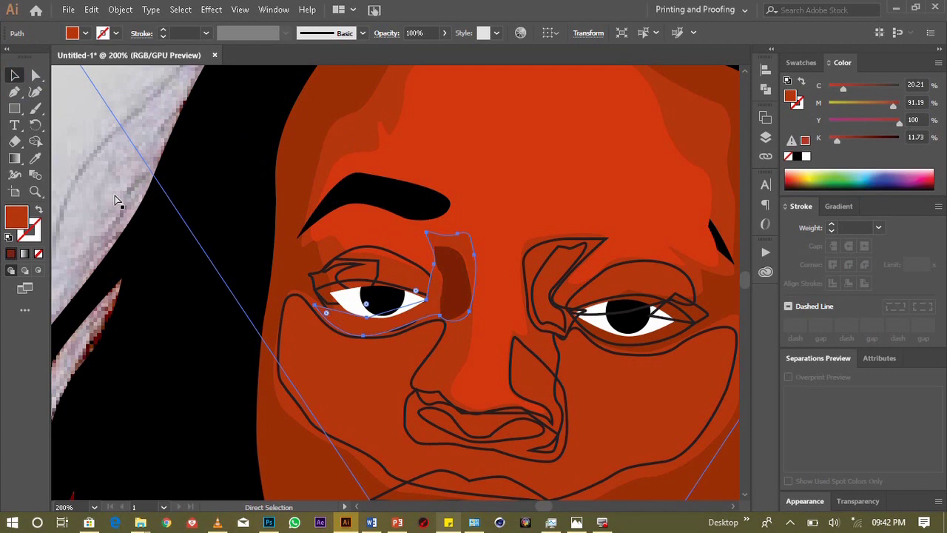
{"action": "key", "text": "v"}
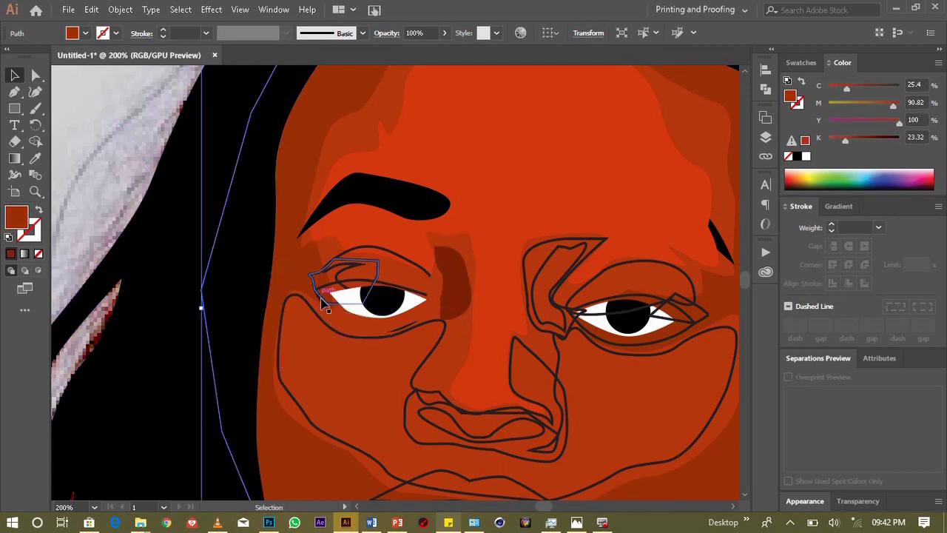
{"action": "left_click_drag", "start_coordinate": [323, 304], "coordinate": [313, 287]}
{"action": "left_click", "coordinate": [368, 330]}
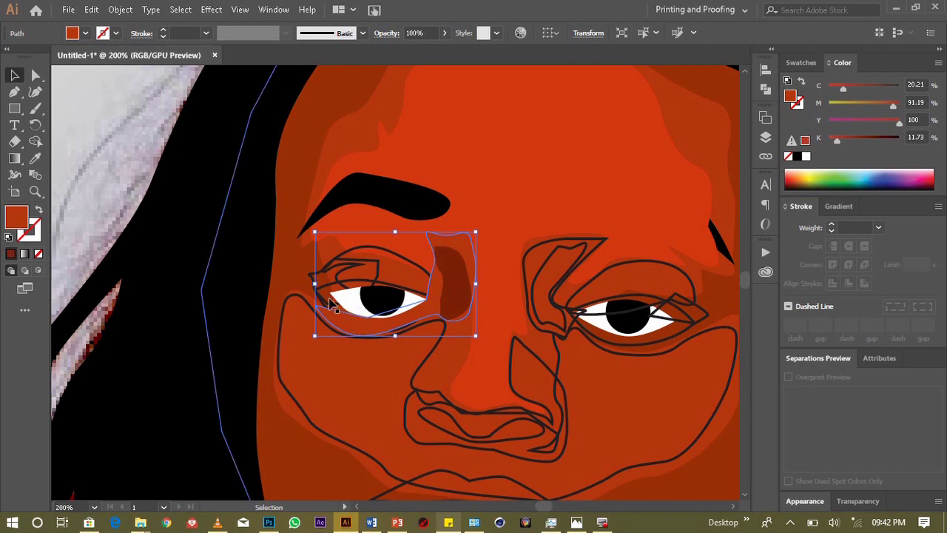
{"action": "key", "text": "a"}
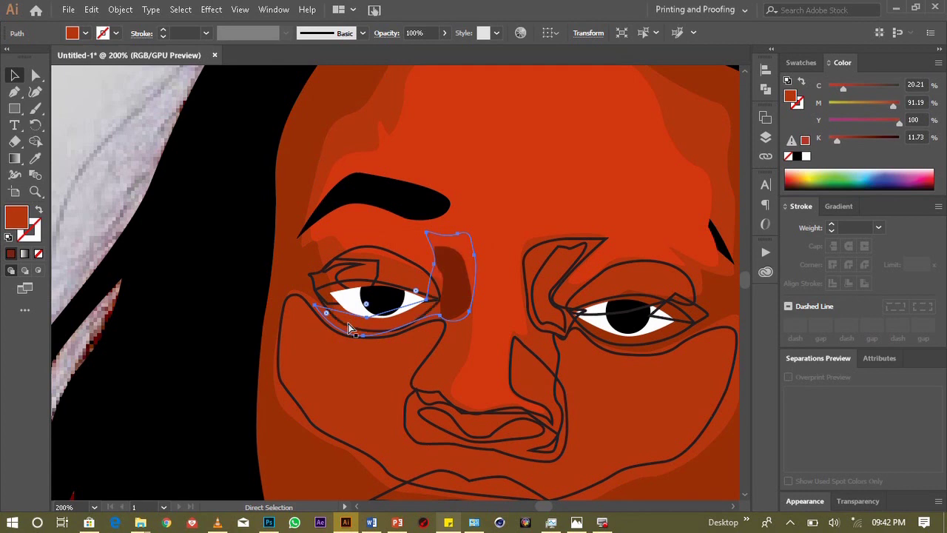
{"action": "key", "text": "v"}
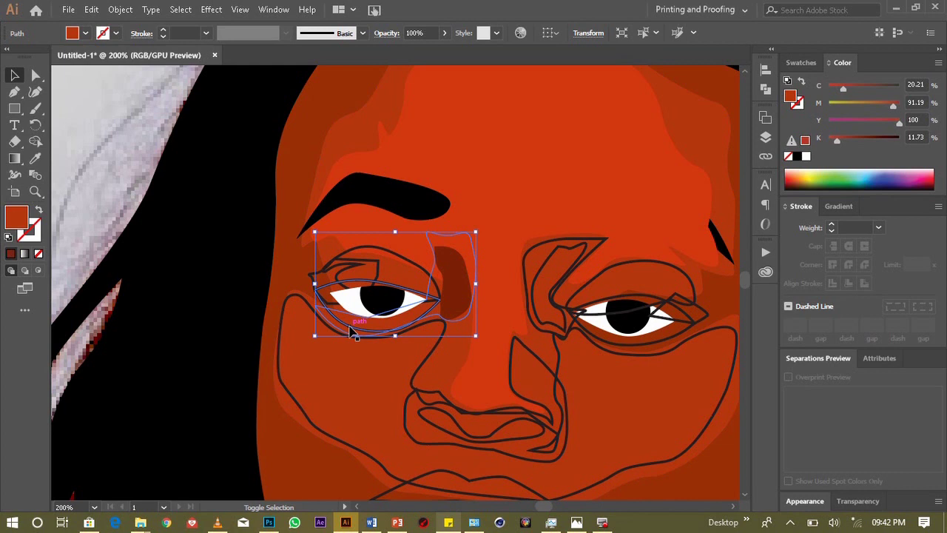
{"action": "left_click", "coordinate": [326, 303], "text": "shift"}
{"action": "key", "text": "a"}
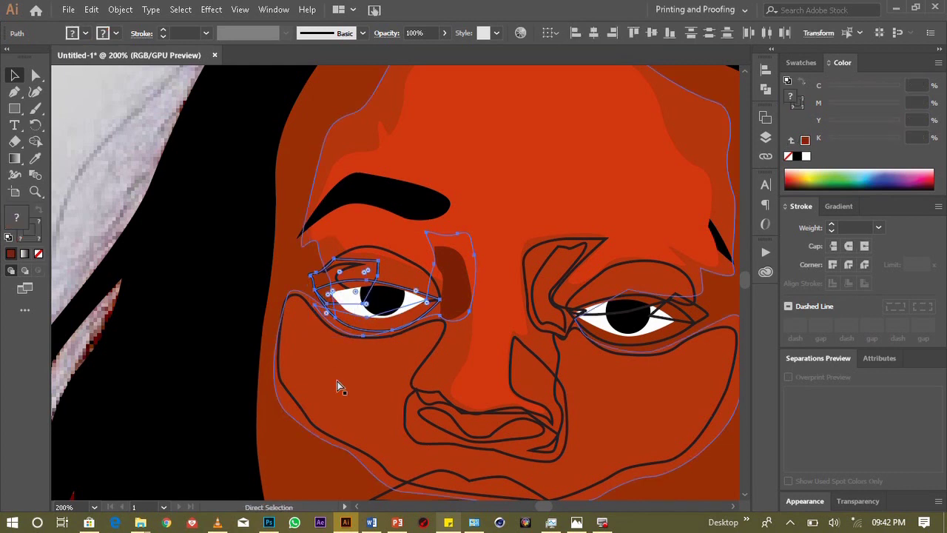
{"action": "key", "text": "v"}
{"action": "left_click", "coordinate": [222, 295]}
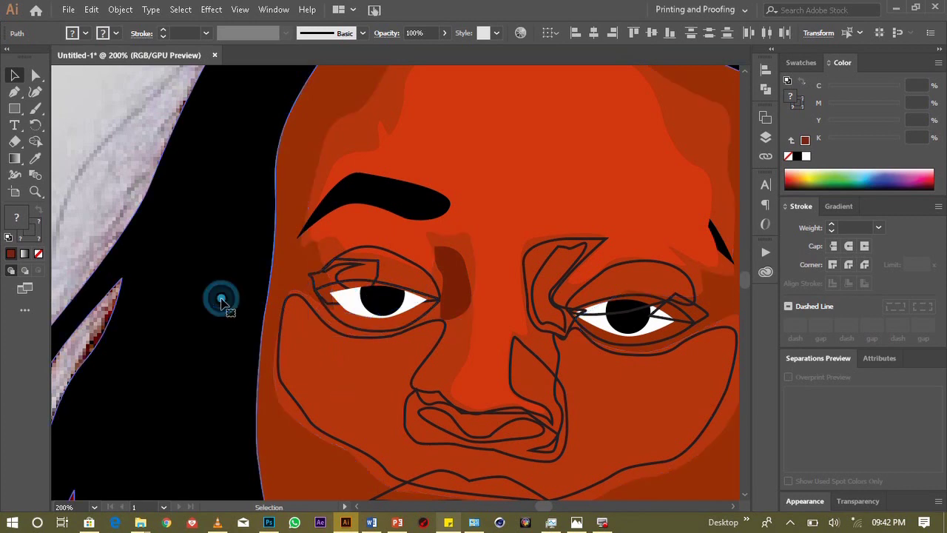
{"action": "left_click", "coordinate": [345, 330]}
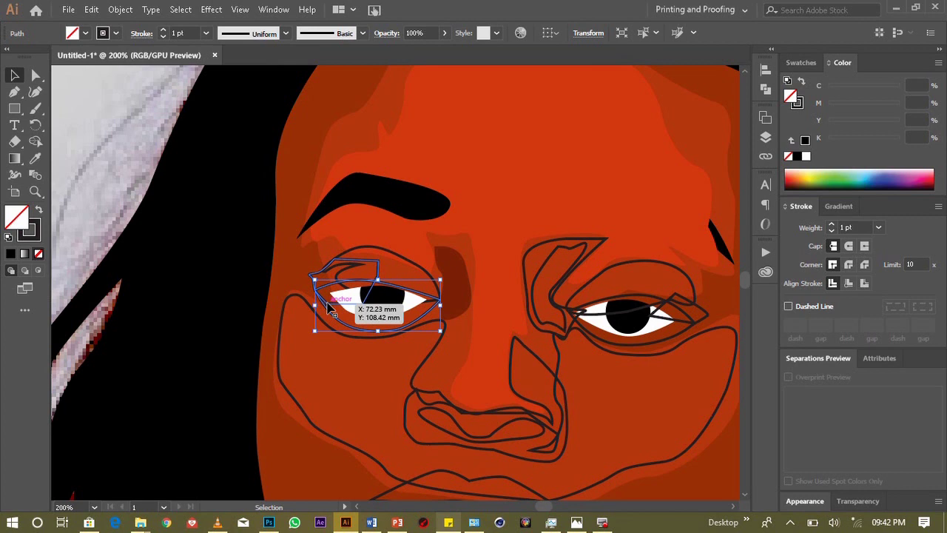
{"action": "left_click", "coordinate": [331, 311], "text": "shift"}
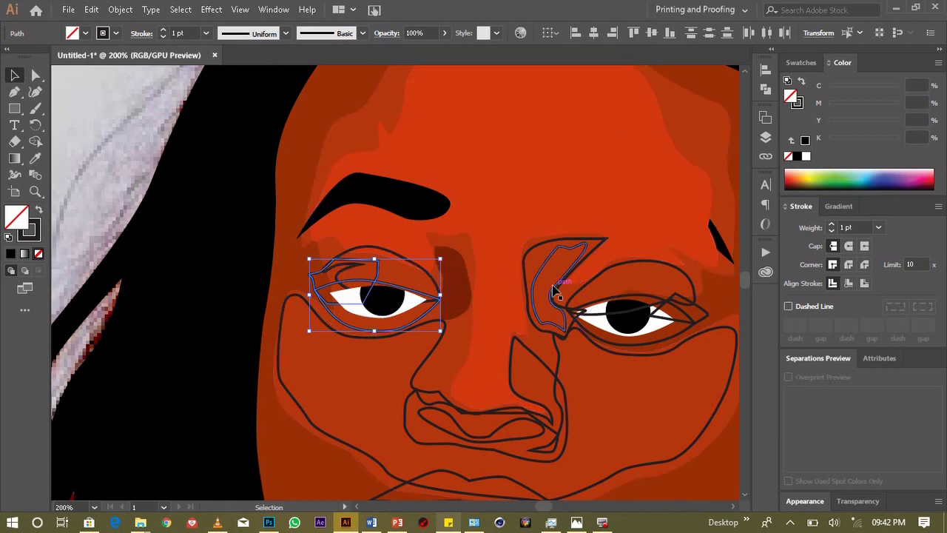
Step: Fill the left eye-socket shadow with darker reddish-brown #772005 and deselect it
{"action": "left_click", "coordinate": [35, 157]}
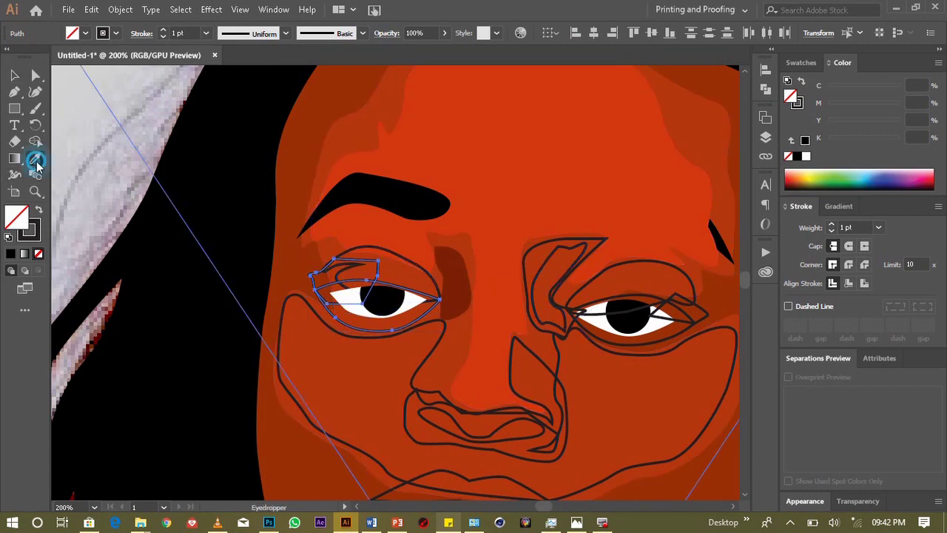
{"action": "left_click", "coordinate": [303, 262]}
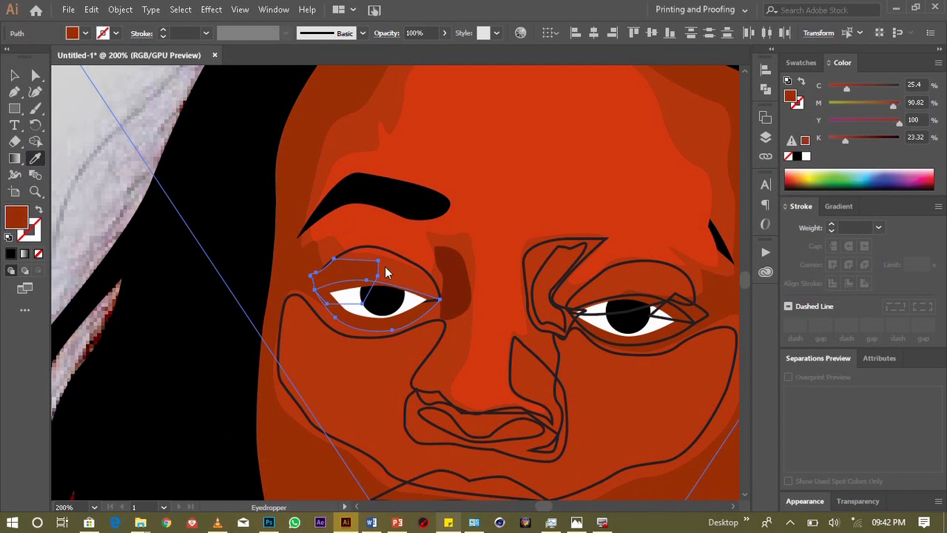
{"action": "double_click", "coordinate": [16, 216]}
{"action": "left_click_drag", "start_coordinate": [223, 260], "coordinate": [224, 269]}
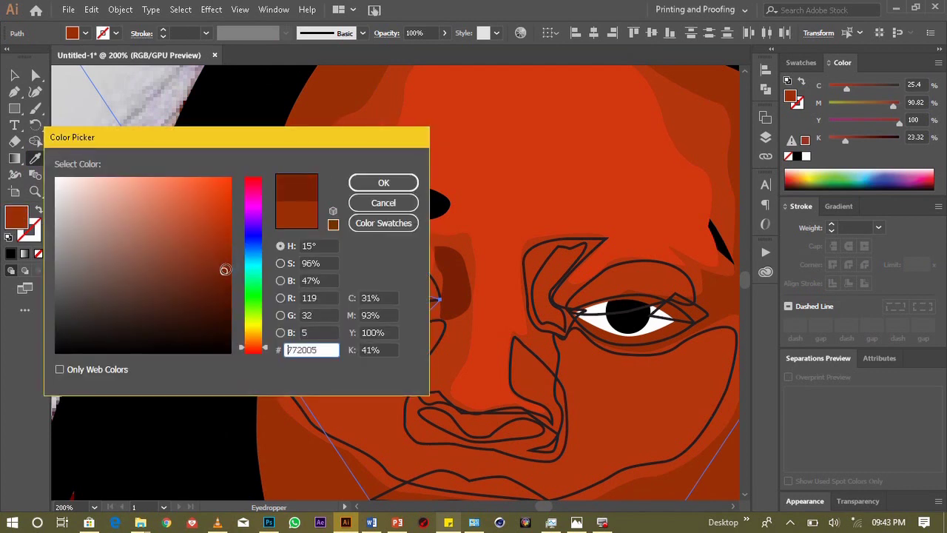
{"action": "left_click", "coordinate": [395, 186]}
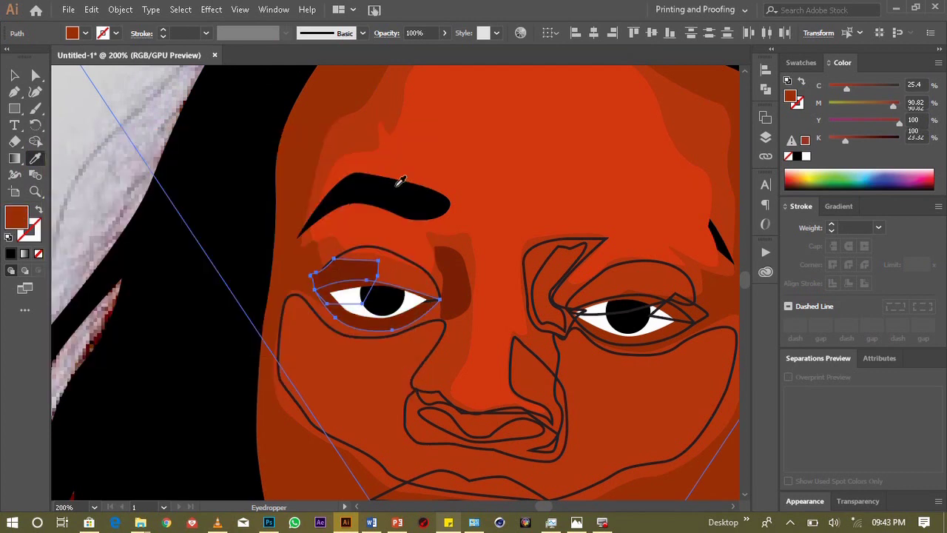
{"action": "left_click", "coordinate": [14, 75]}
{"action": "left_click", "coordinate": [111, 108]}
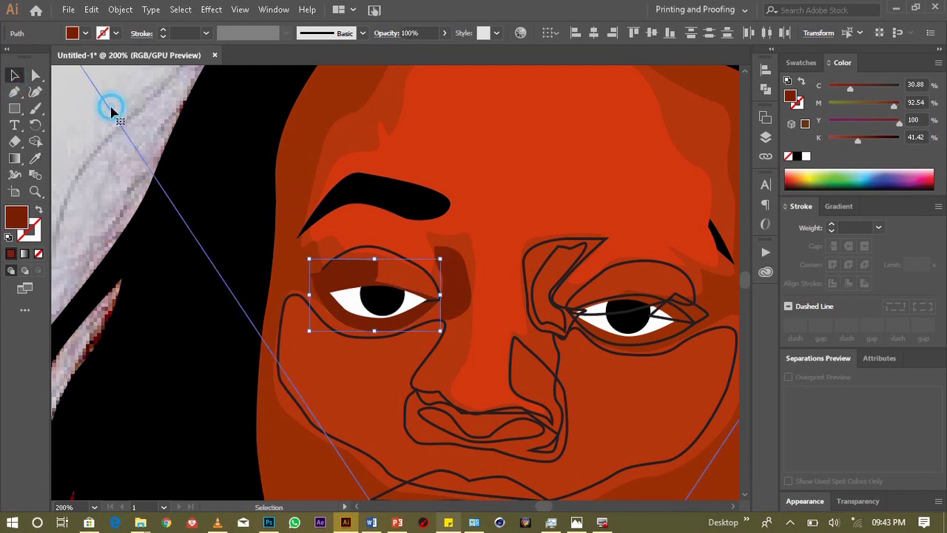
{"action": "left_click", "coordinate": [402, 280]}
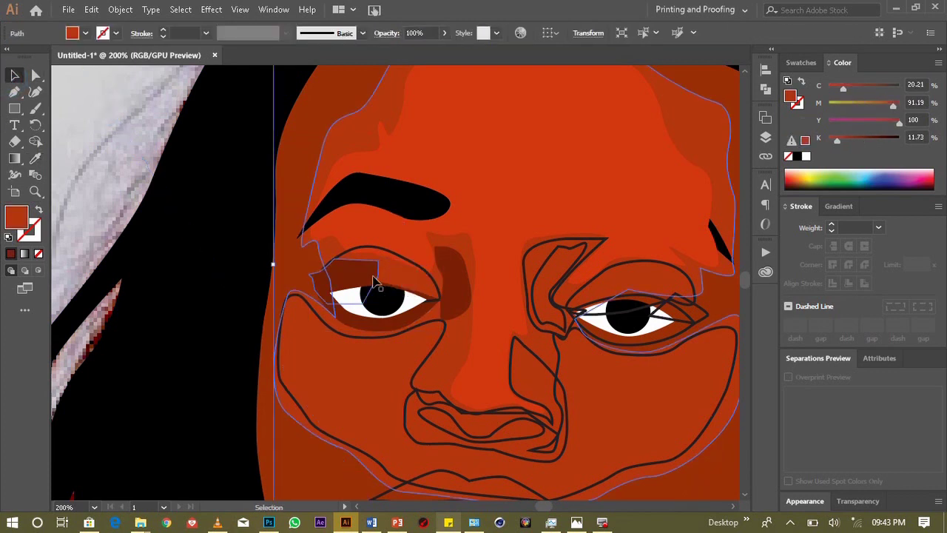
{"action": "left_click", "coordinate": [398, 258]}
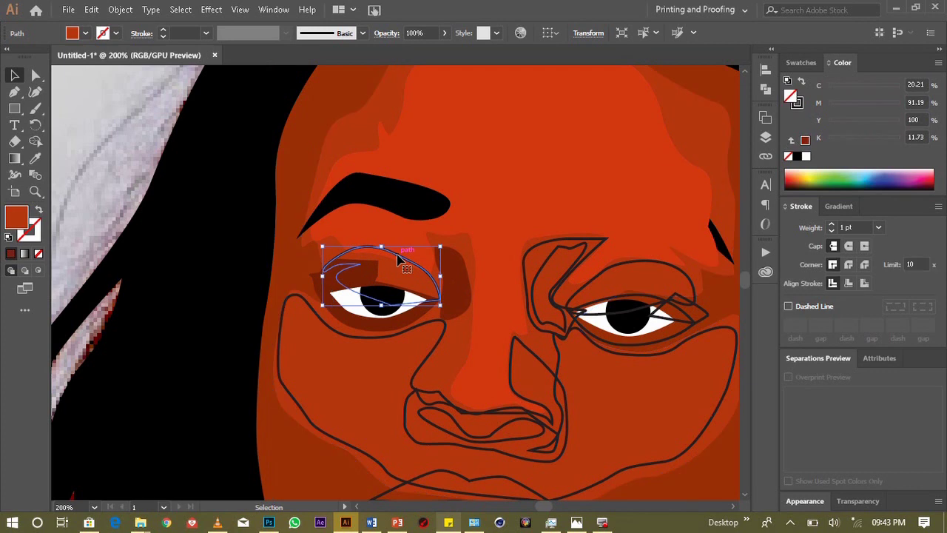
Step: Fill the left upper eyelid shape with black sampled from the hair
{"action": "key", "text": "a"}
{"action": "key", "text": "v"}
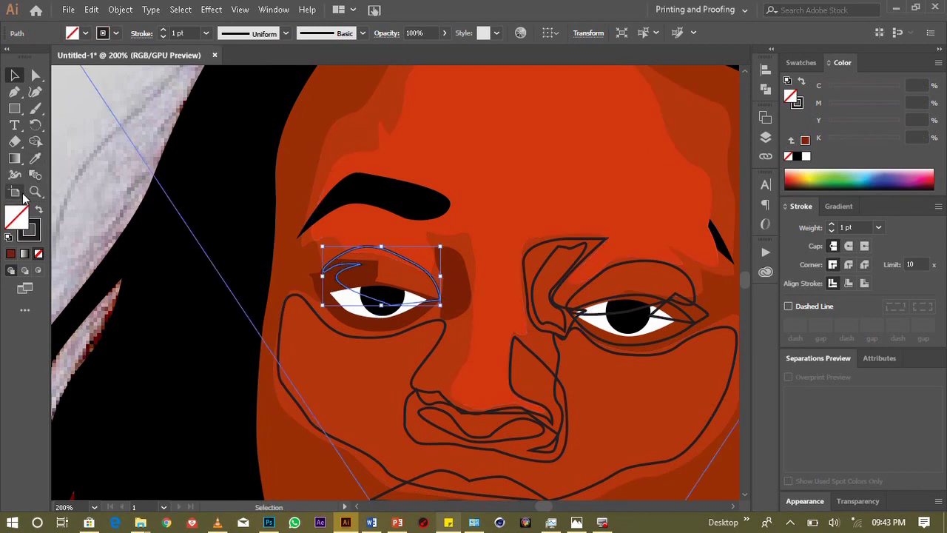
{"action": "left_click", "coordinate": [35, 160]}
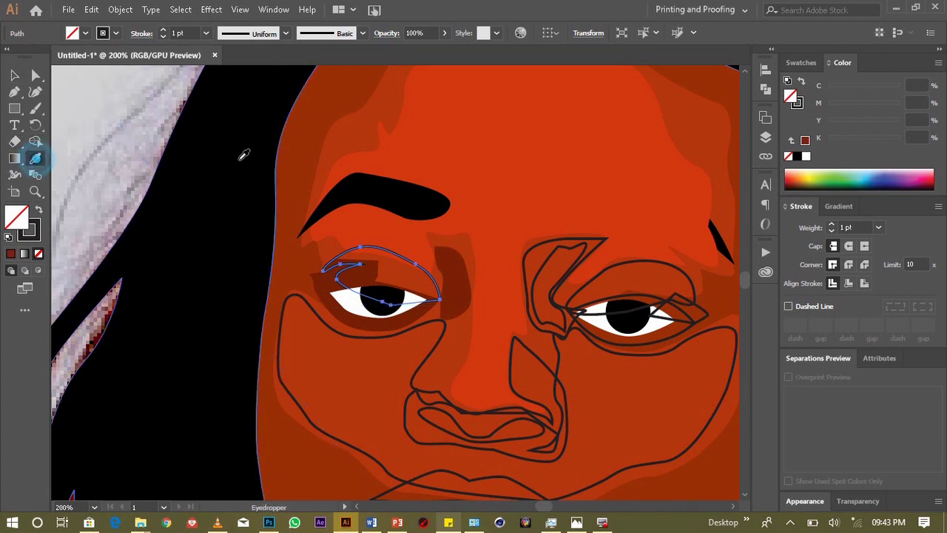
{"action": "left_click", "coordinate": [237, 158]}
{"action": "left_click", "coordinate": [16, 78]}
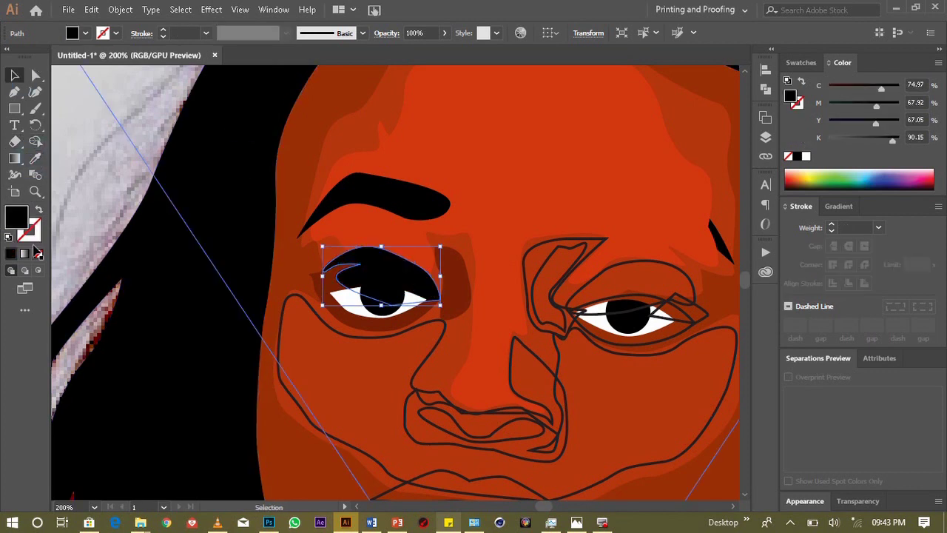
Step: Recolour the eyelid fill to a vivid green, #249908
{"action": "double_click", "coordinate": [14, 216]}
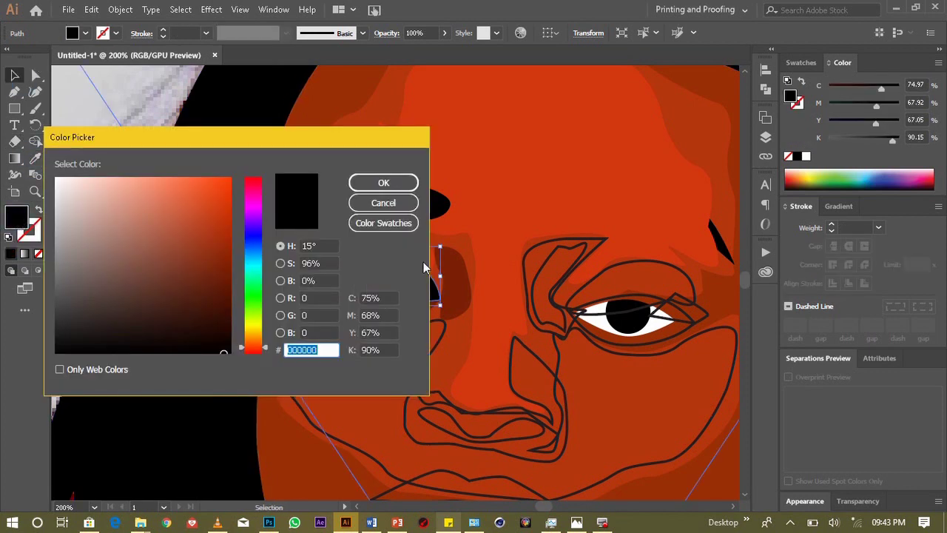
{"action": "left_click", "coordinate": [253, 310]}
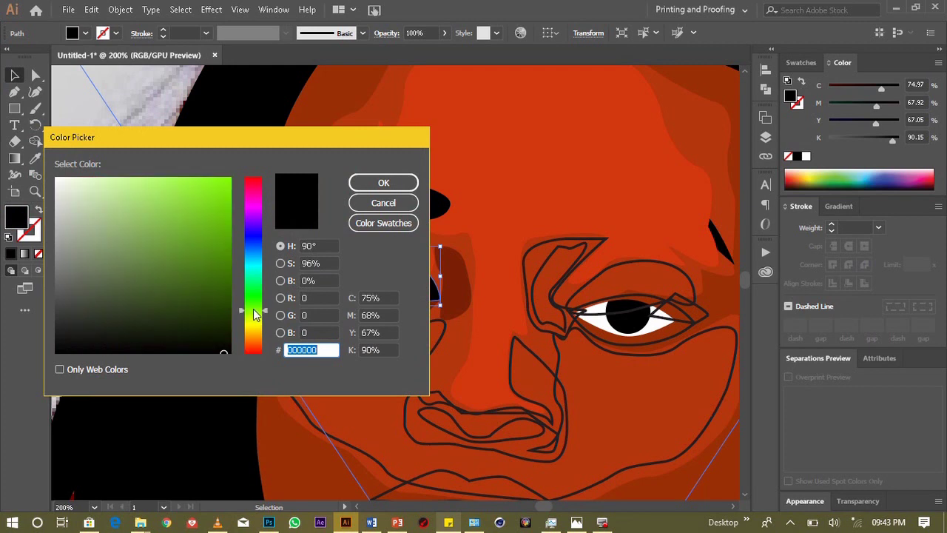
{"action": "left_click_drag", "start_coordinate": [224, 284], "coordinate": [233, 299]}
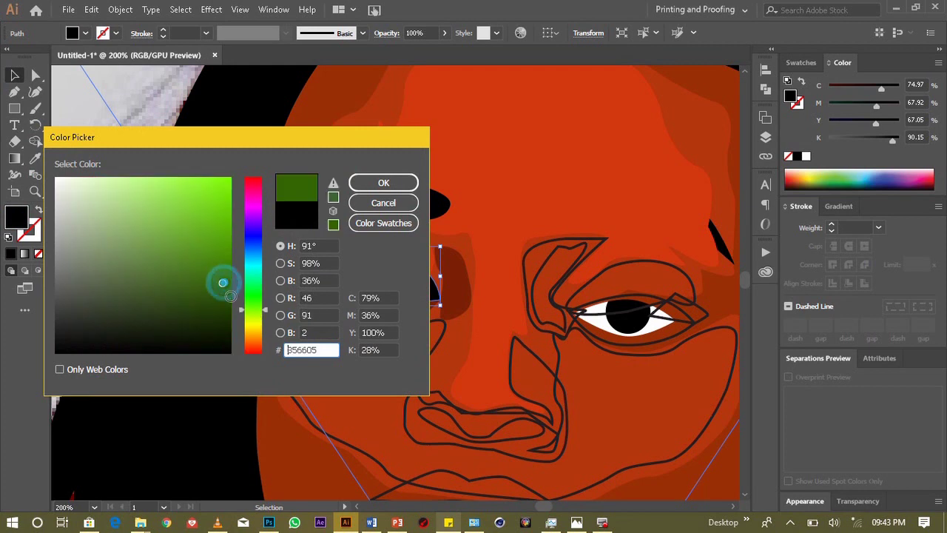
{"action": "left_click", "coordinate": [254, 304]}
{"action": "left_click_drag", "start_coordinate": [263, 304], "coordinate": [248, 300]}
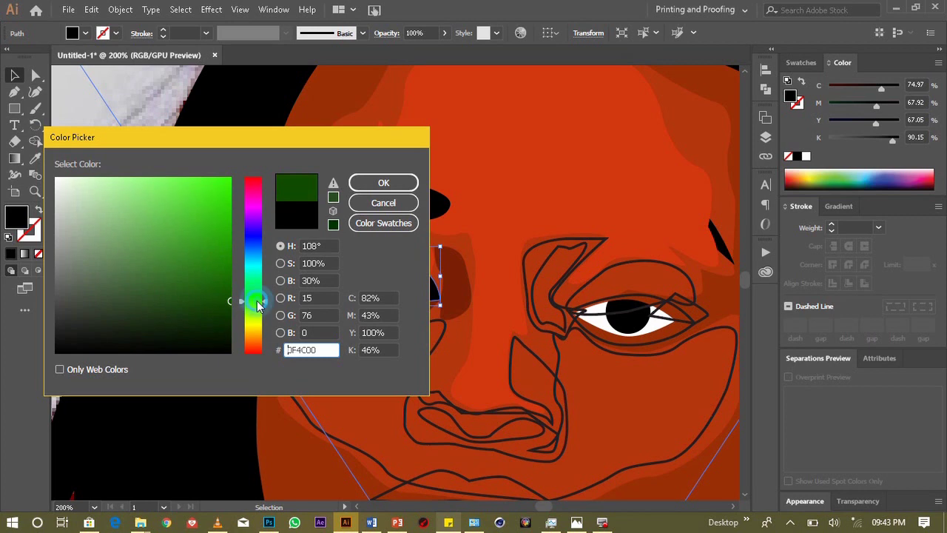
{"action": "left_click_drag", "start_coordinate": [225, 267], "coordinate": [224, 253]}
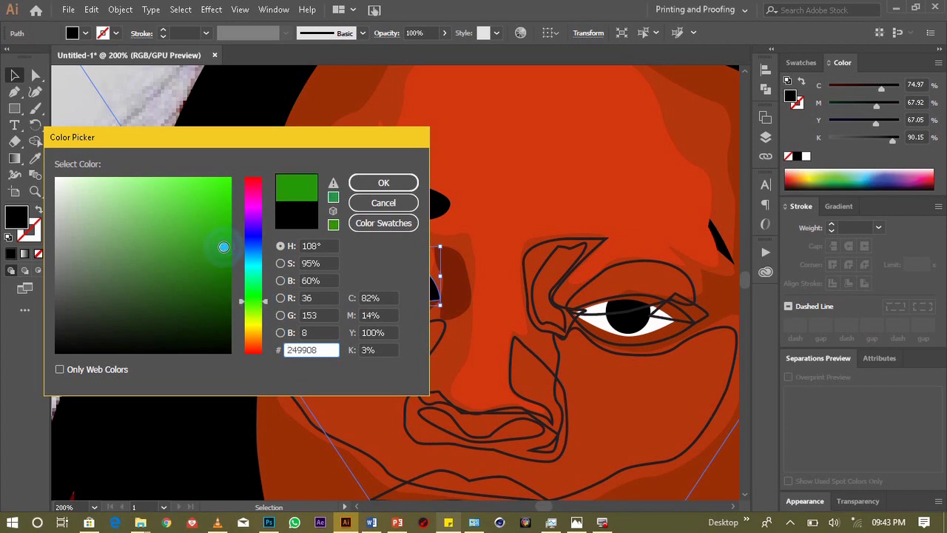
{"action": "left_click", "coordinate": [383, 183]}
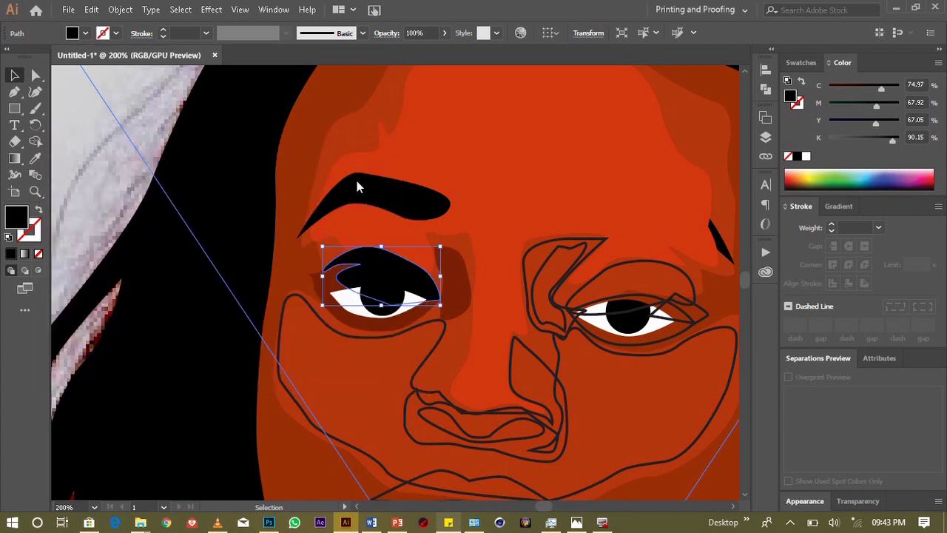
{"action": "left_click", "coordinate": [17, 76]}
{"action": "left_click", "coordinate": [159, 114]}
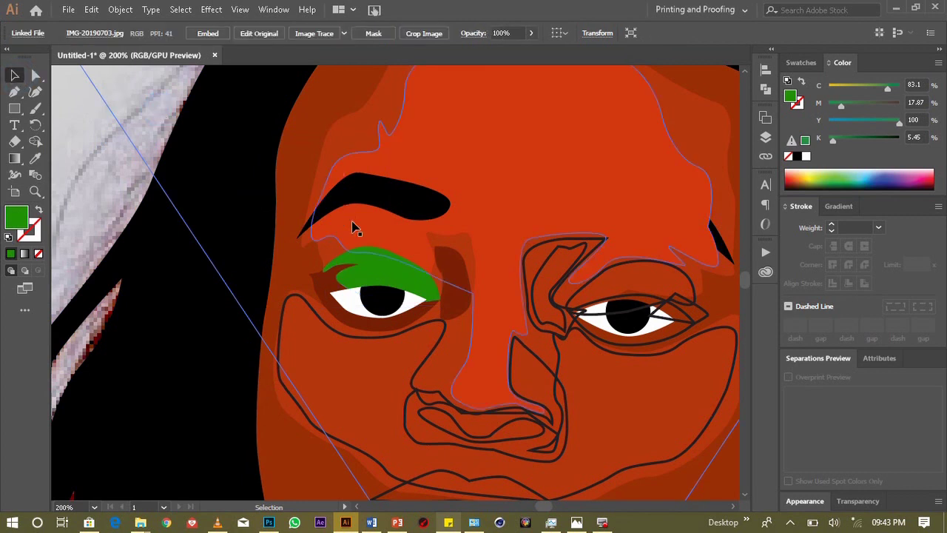
Step: Give the right upper eyelid the left eye's green and bring it forward above the face
{"action": "left_click", "coordinate": [672, 268]}
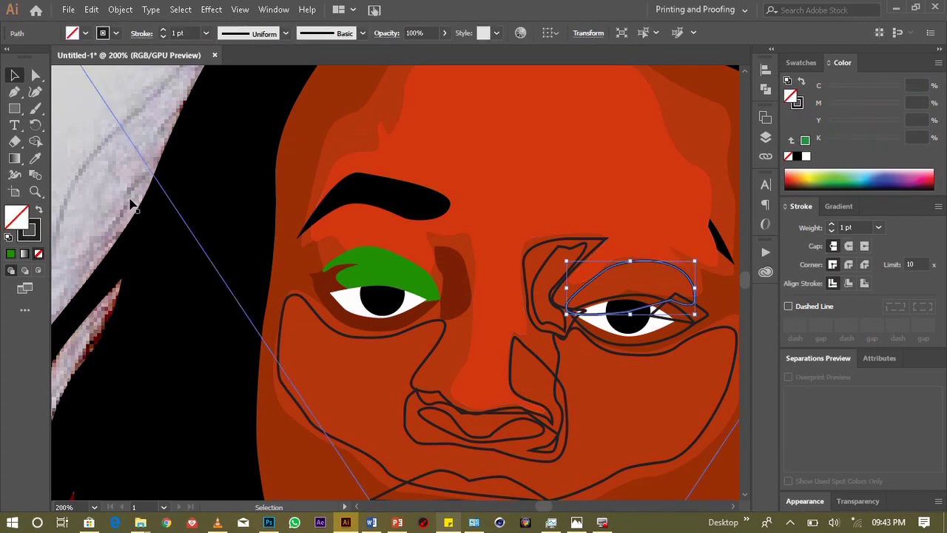
{"action": "left_click", "coordinate": [34, 158]}
{"action": "left_click", "coordinate": [370, 264]}
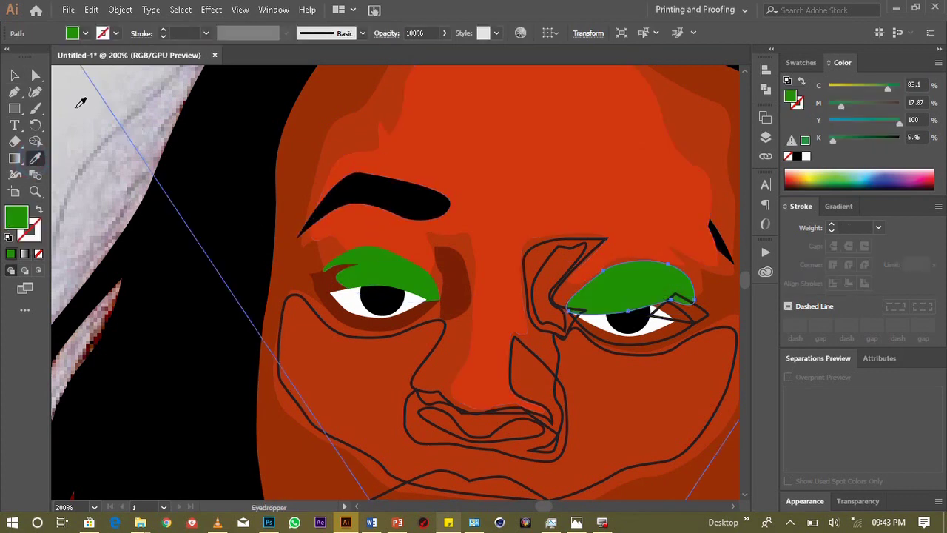
{"action": "left_click", "coordinate": [15, 77]}
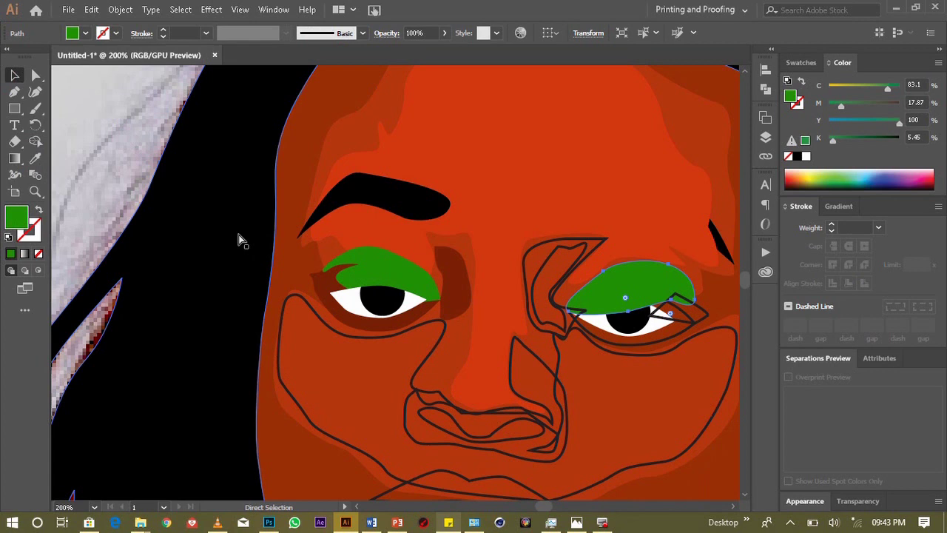
{"action": "key", "text": "ctrl+shift+bracketleft"}
{"action": "key", "text": "ctrl+bracketright"}
Step: Reposition the left green eyelid over the eye and select the right eye's eyeshadow and outline
{"action": "key", "text": "v"}
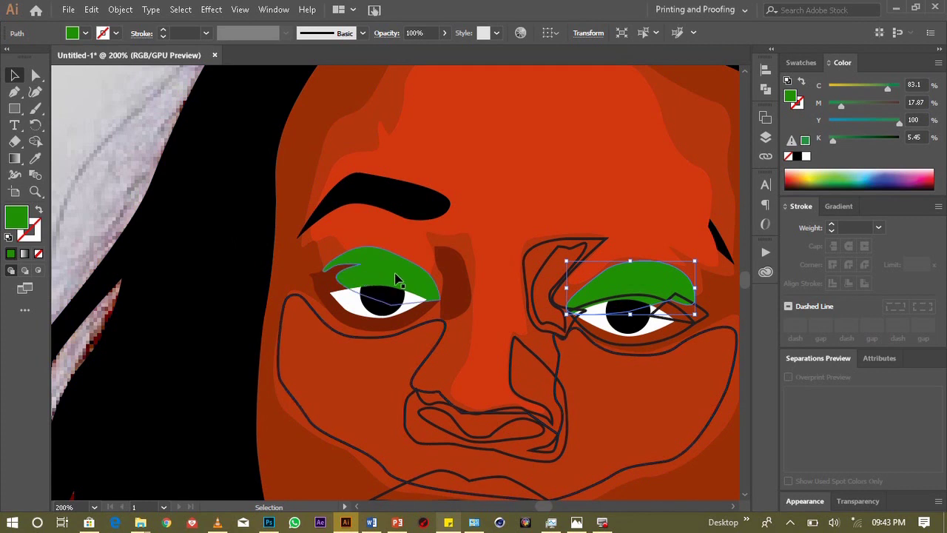
{"action": "left_click_drag", "start_coordinate": [395, 276], "coordinate": [410, 260]}
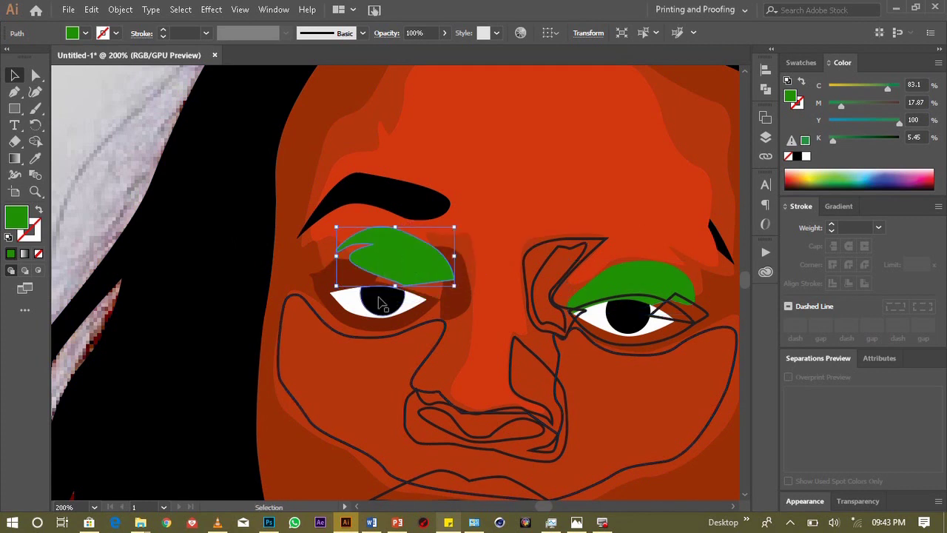
{"action": "key", "text": "a"}
{"action": "left_click_drag", "start_coordinate": [379, 261], "coordinate": [364, 280]}
{"action": "key", "text": "ctrl"}
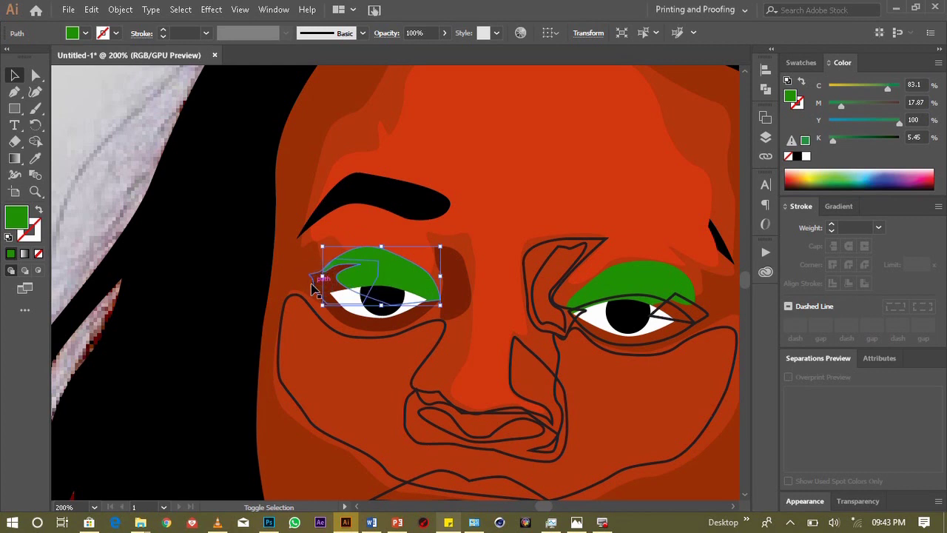
{"action": "left_click_drag", "start_coordinate": [311, 282], "coordinate": [311, 283]}
{"action": "left_click", "coordinate": [312, 285], "text": "shift"}
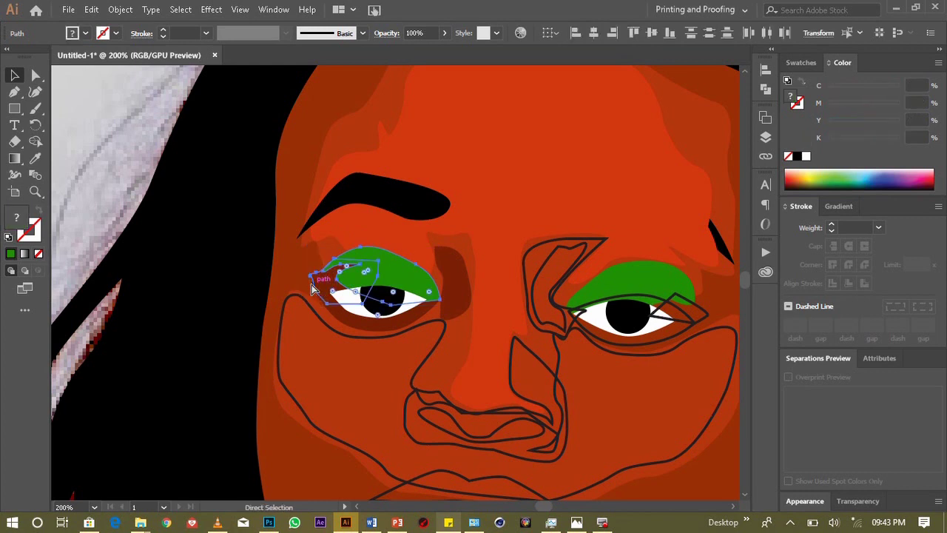
{"action": "key", "text": "v"}
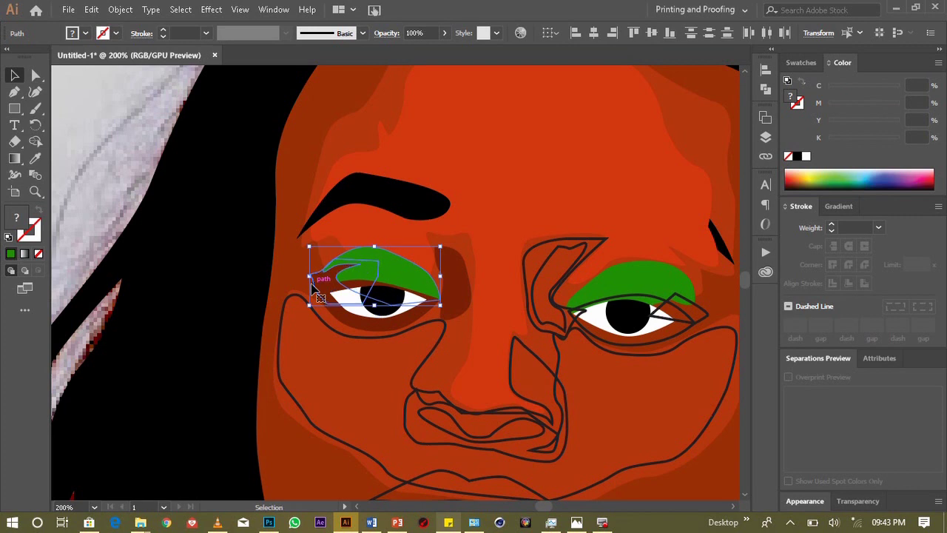
{"action": "left_click", "coordinate": [627, 276]}
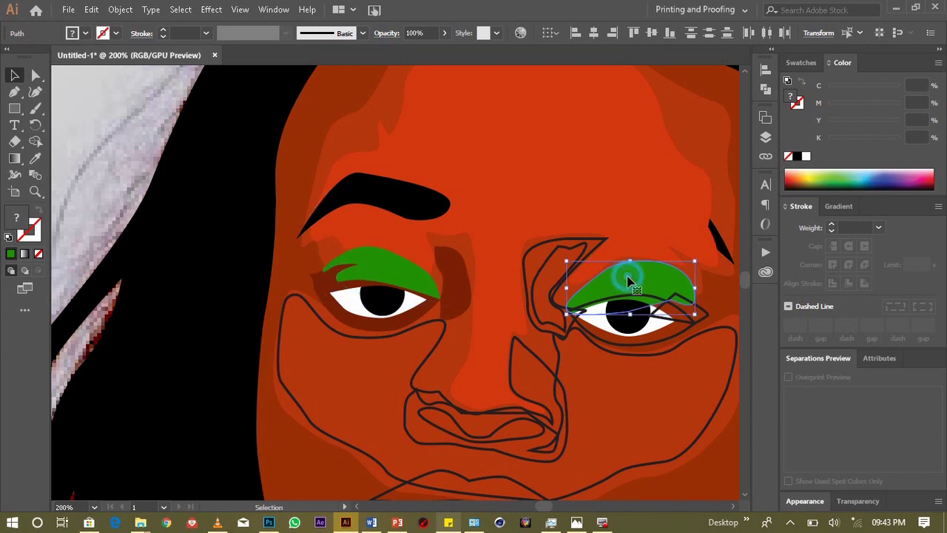
{"action": "left_click", "coordinate": [659, 300]}
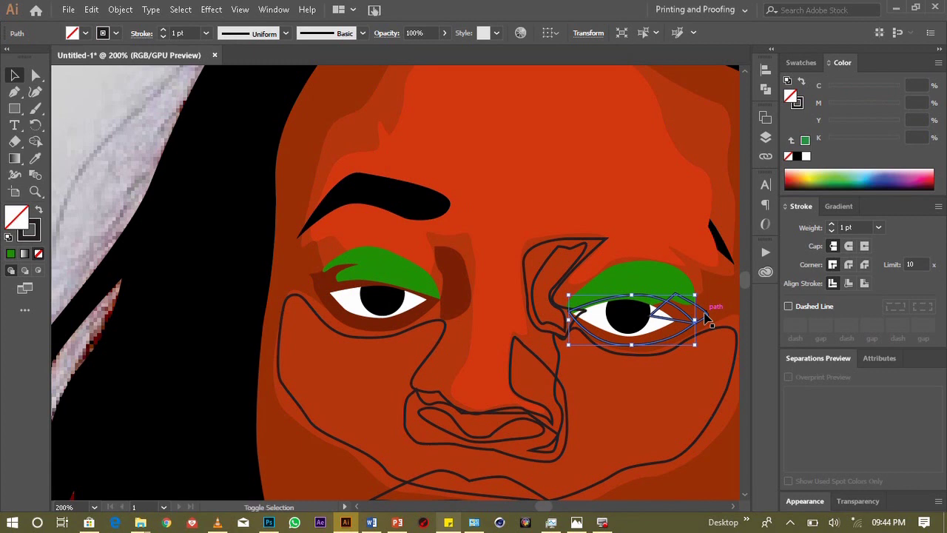
Step: Widen the right eye outline slightly and fill it with the left eye's dark brown
{"action": "left_click_drag", "start_coordinate": [696, 319], "coordinate": [708, 318]}
{"action": "left_click", "coordinate": [35, 158]}
{"action": "left_click", "coordinate": [328, 286]}
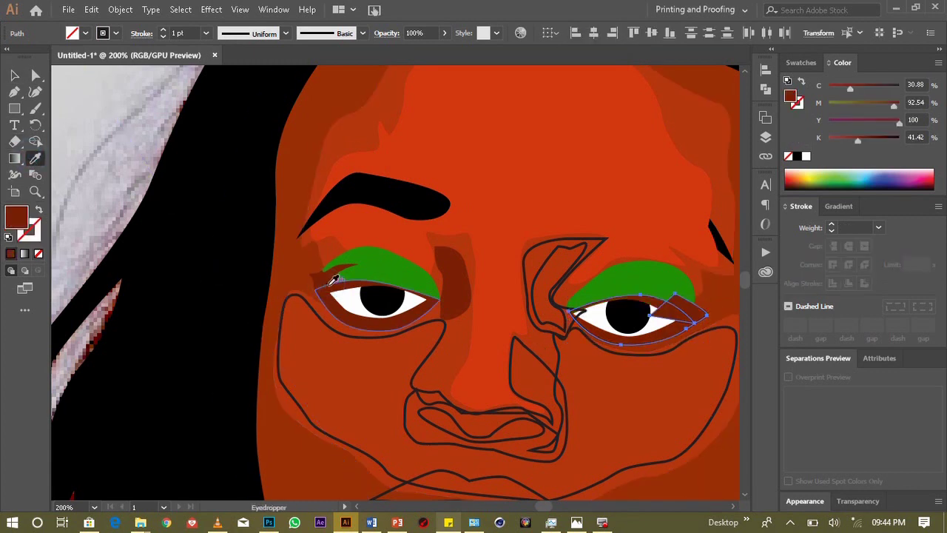
{"action": "left_click", "coordinate": [14, 75]}
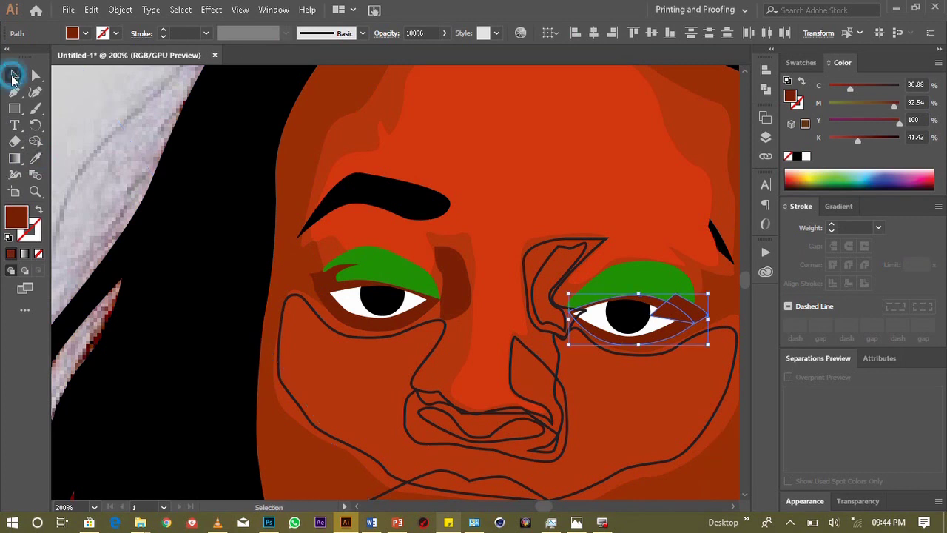
Step: Fill the nose-side shape with face orange-red and the nose shape with dark shadow red
{"action": "left_click", "coordinate": [600, 239]}
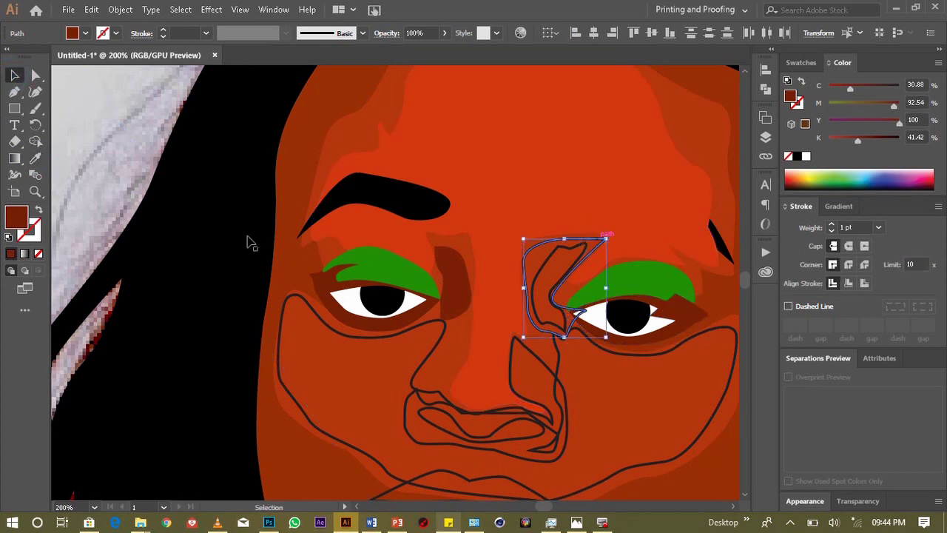
{"action": "left_click", "coordinate": [35, 157]}
{"action": "left_click", "coordinate": [473, 244], "text": "ctrl+shift"}
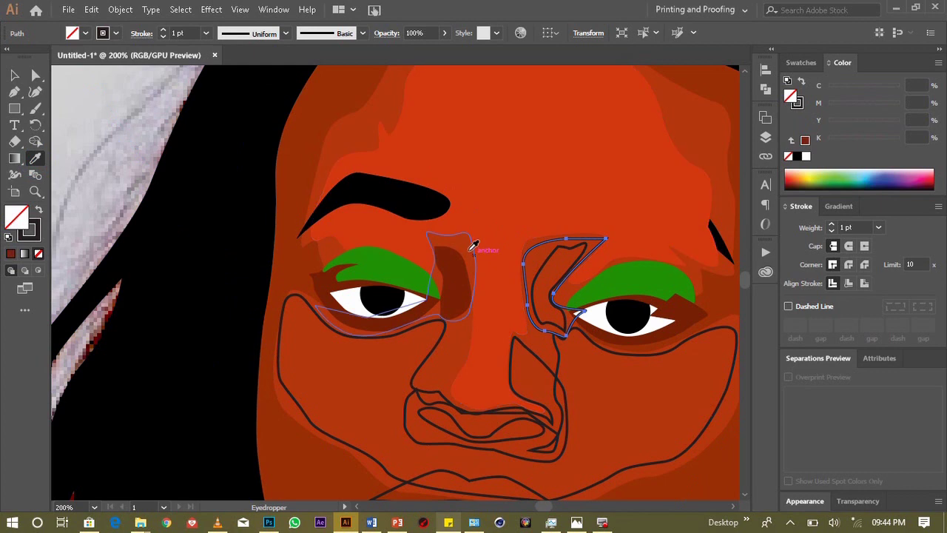
{"action": "left_click", "coordinate": [14, 75]}
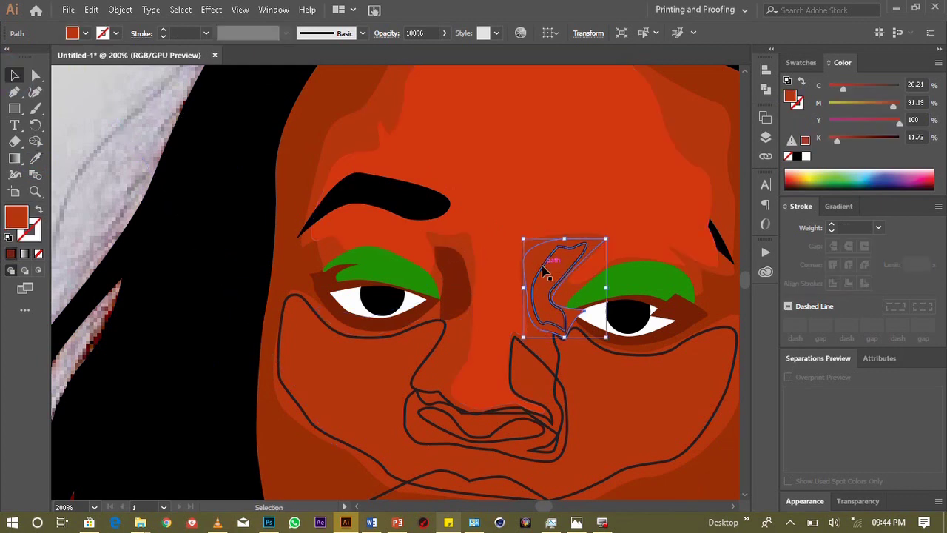
{"action": "left_click", "coordinate": [546, 273]}
{"action": "left_click", "coordinate": [35, 158]}
{"action": "left_click", "coordinate": [469, 275]}
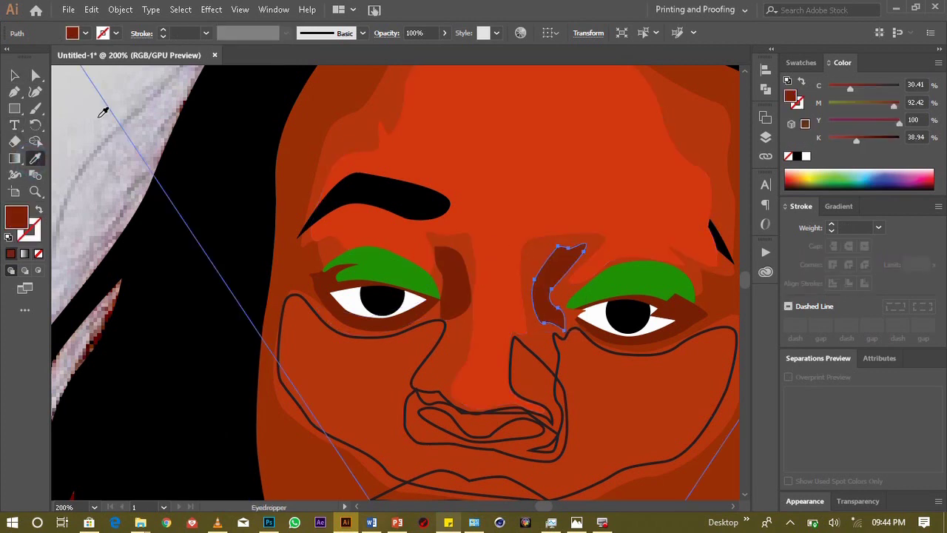
{"action": "left_click", "coordinate": [15, 75]}
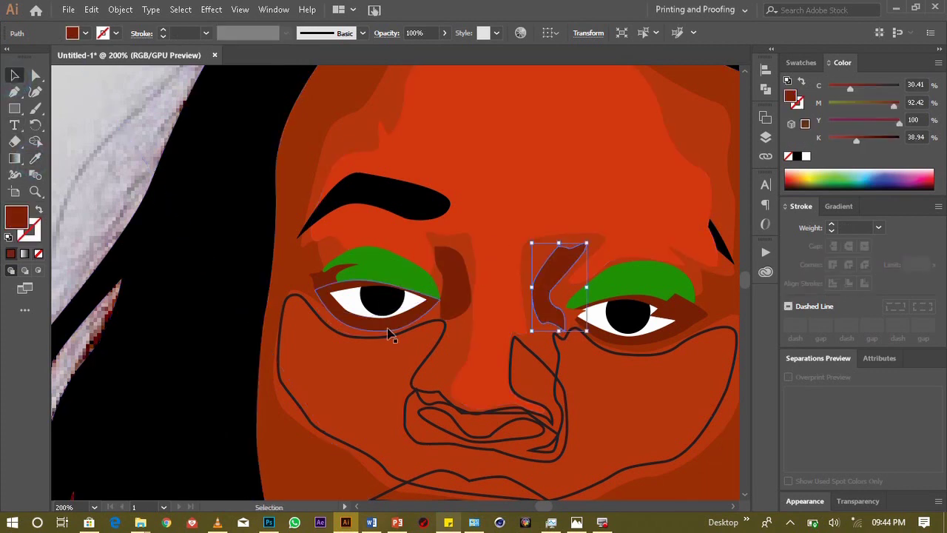
Step: Fill the lower face outline with the forehead's orange and send it behind the mouth lines
{"action": "left_click", "coordinate": [439, 335]}
{"action": "left_click", "coordinate": [30, 159]}
{"action": "left_click", "coordinate": [500, 133]}
{"action": "left_click", "coordinate": [14, 74]}
{"action": "key", "text": "ctrl"}
{"action": "key", "text": "ctrl+bracketleft"}
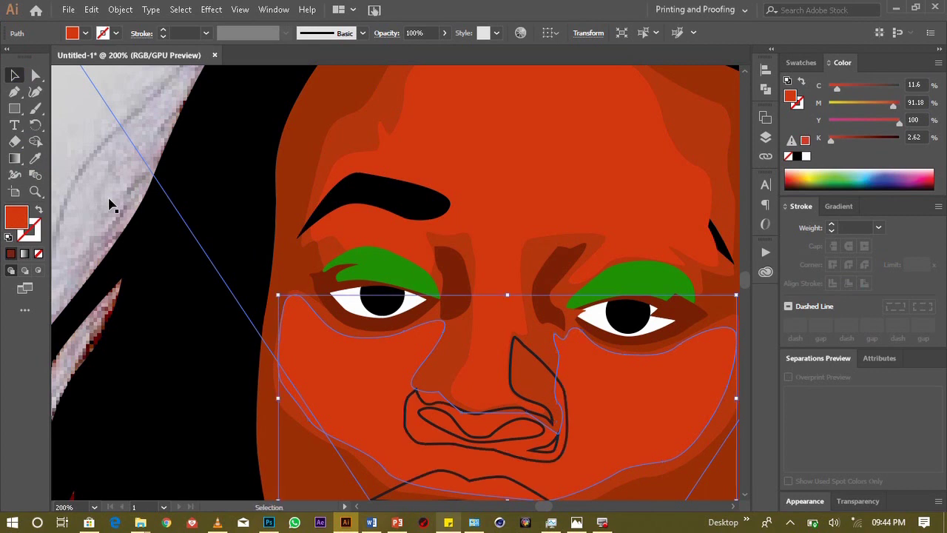
{"action": "left_click", "coordinate": [550, 370]}
Step: Fill the nose shadow with a sampled reddish brown, darkened in the Color Picker
{"action": "left_click", "coordinate": [35, 157]}
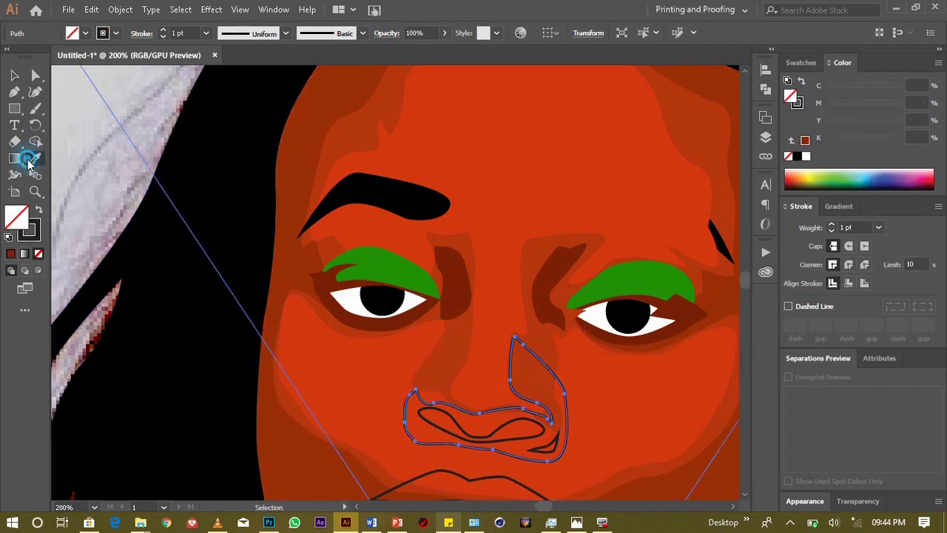
{"action": "left_click", "coordinate": [411, 309]}
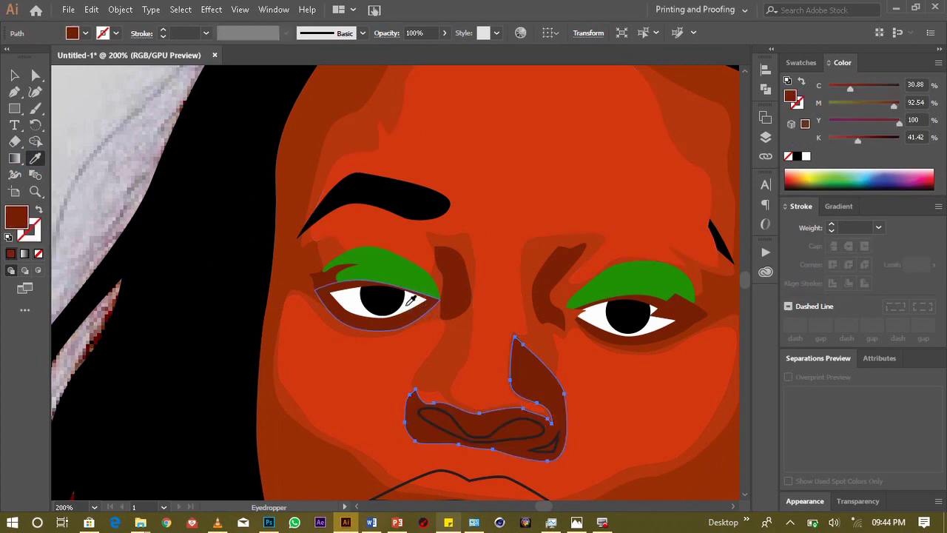
{"action": "left_click", "coordinate": [306, 254]}
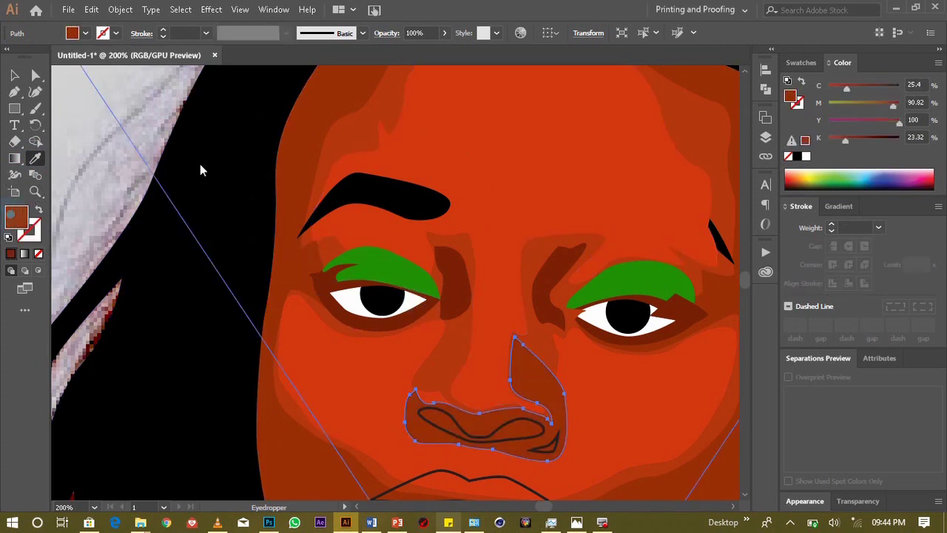
{"action": "double_click", "coordinate": [16, 216]}
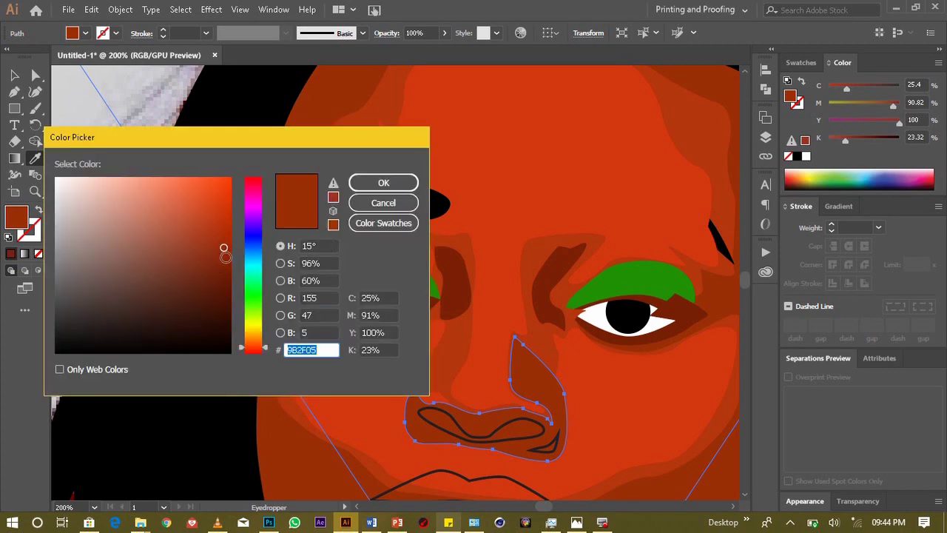
{"action": "left_click_drag", "start_coordinate": [222, 258], "coordinate": [222, 273]}
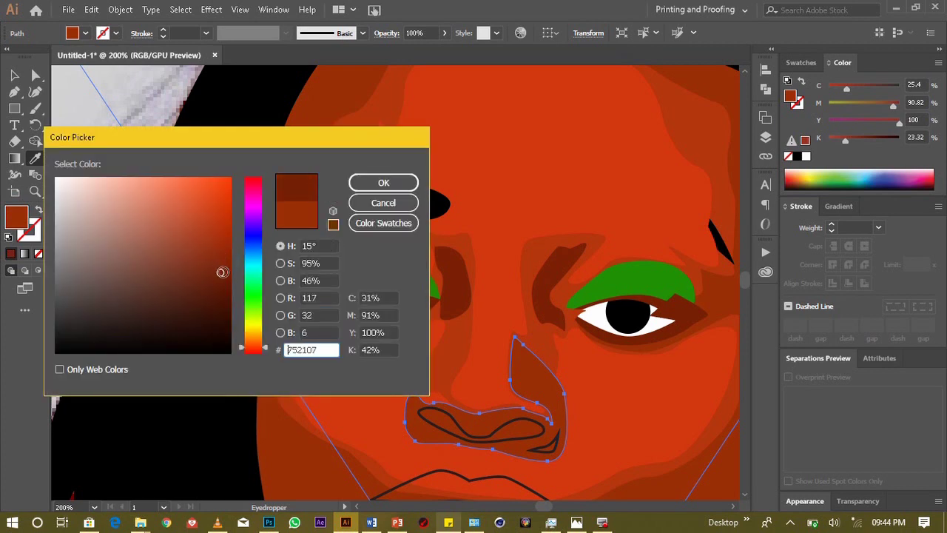
{"action": "left_click", "coordinate": [222, 277]}
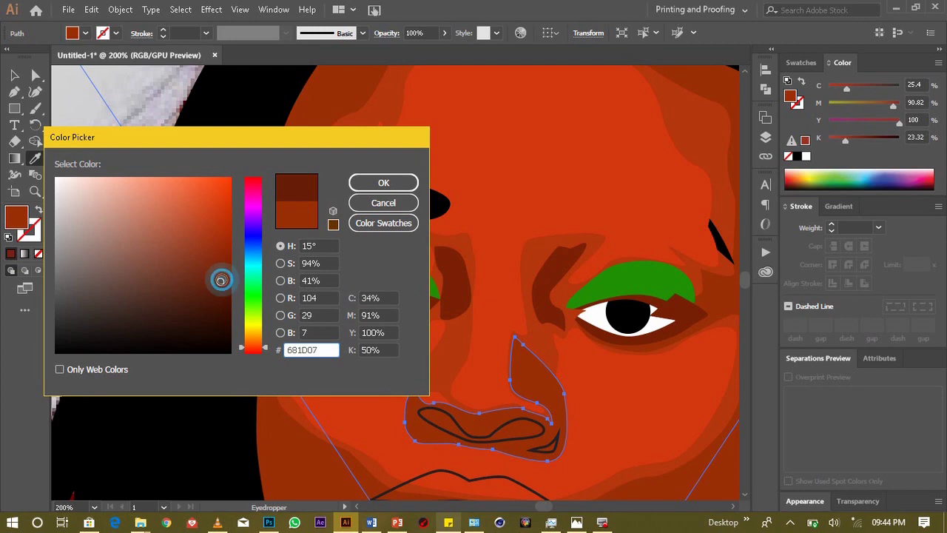
{"action": "left_click", "coordinate": [364, 182]}
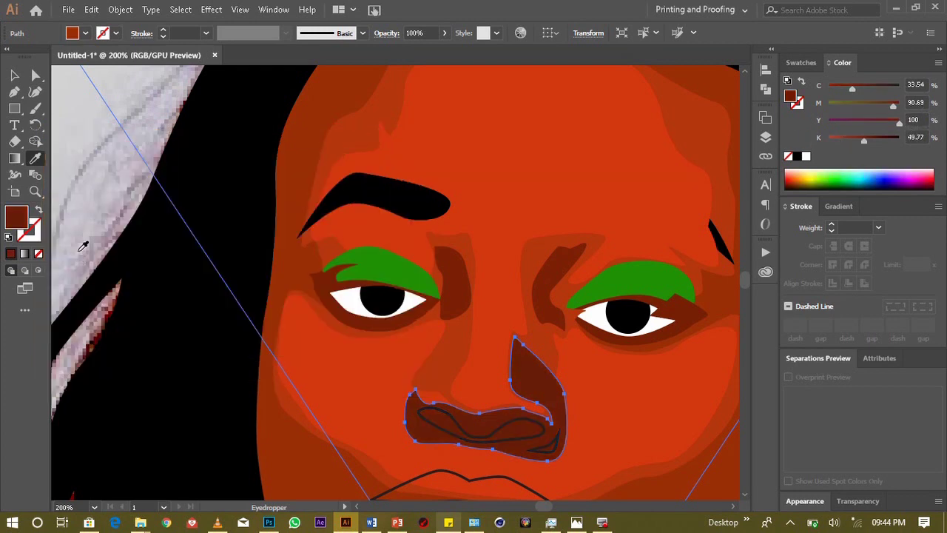
{"action": "key", "text": "ctrl+z"}
{"action": "key", "text": "ctrl+shift+z"}
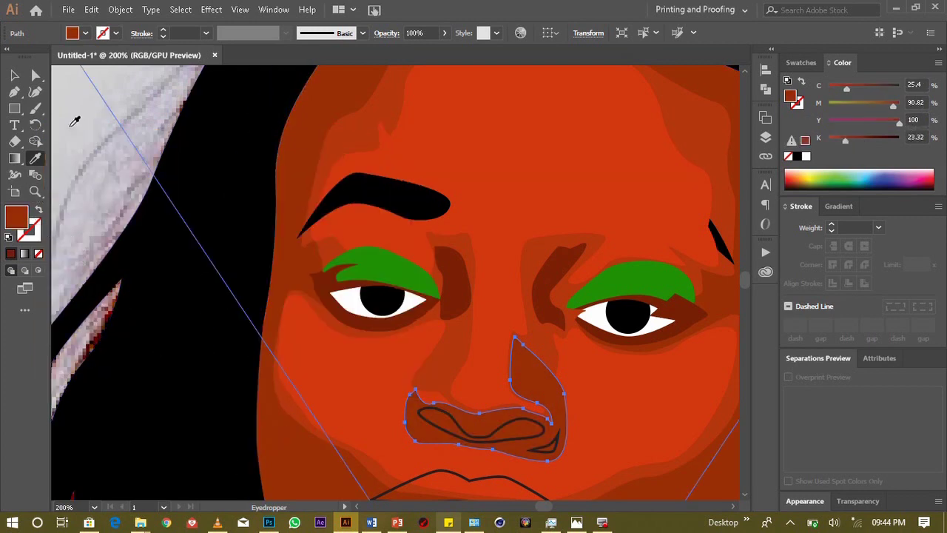
Step: Select the whole mouth outline and fill it with a sampled dark brown
{"action": "left_click", "coordinate": [14, 75]}
{"action": "left_click", "coordinate": [137, 126]}
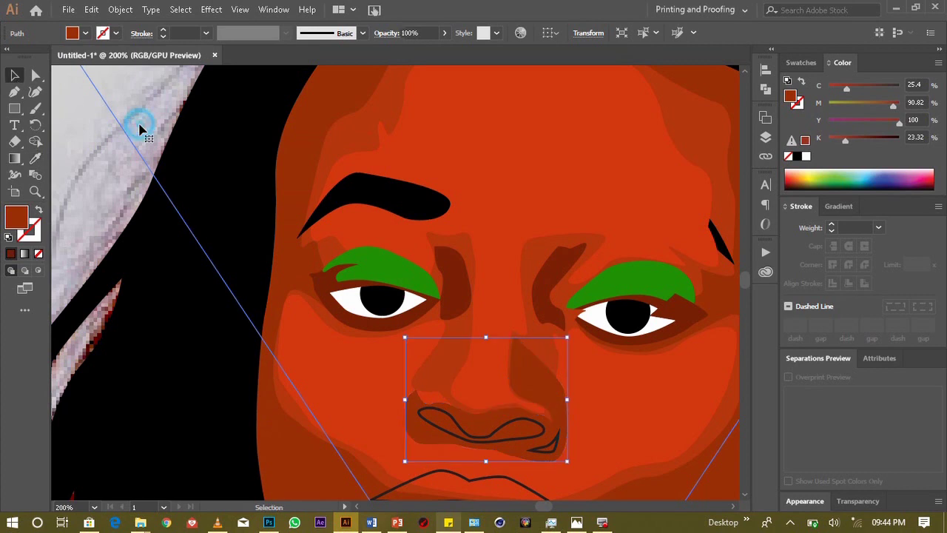
{"action": "left_click", "coordinate": [545, 443]}
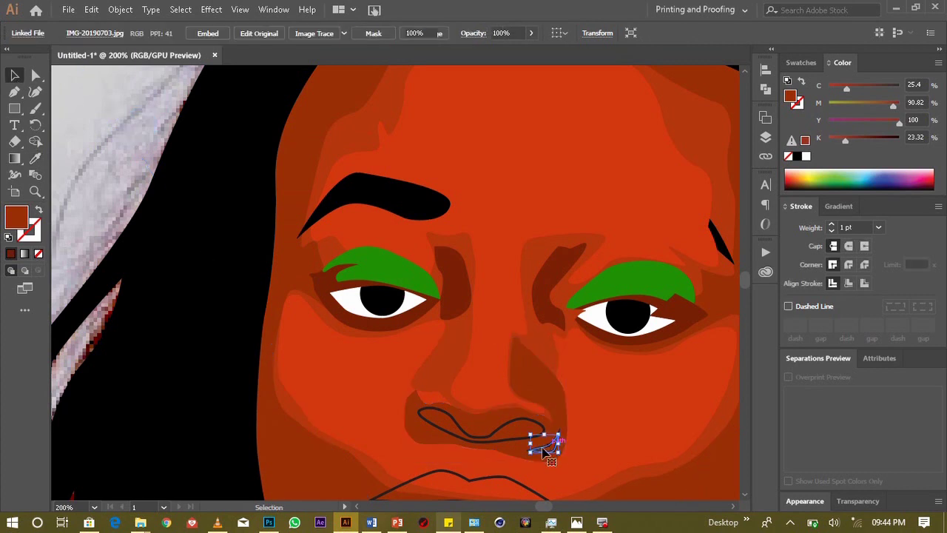
{"action": "left_click", "coordinate": [502, 445], "text": "shift"}
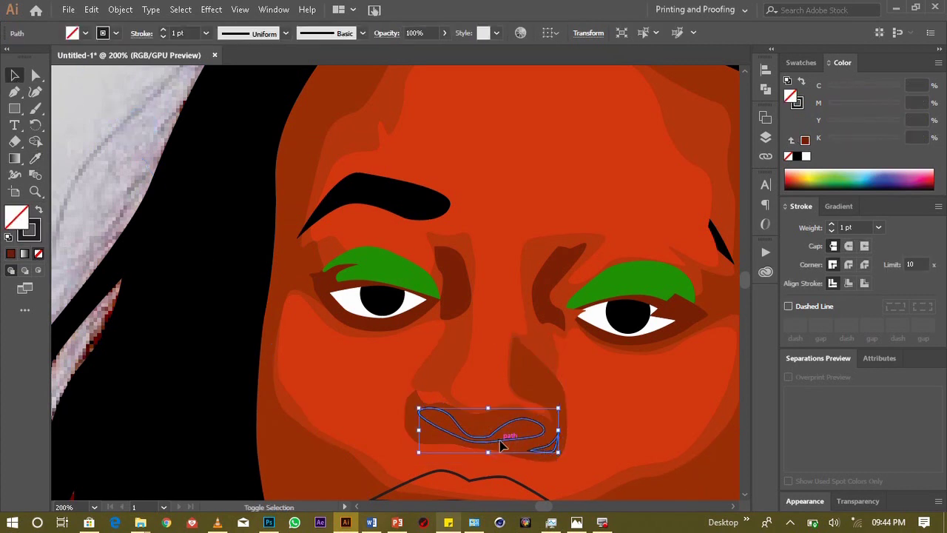
{"action": "left_click", "coordinate": [35, 158]}
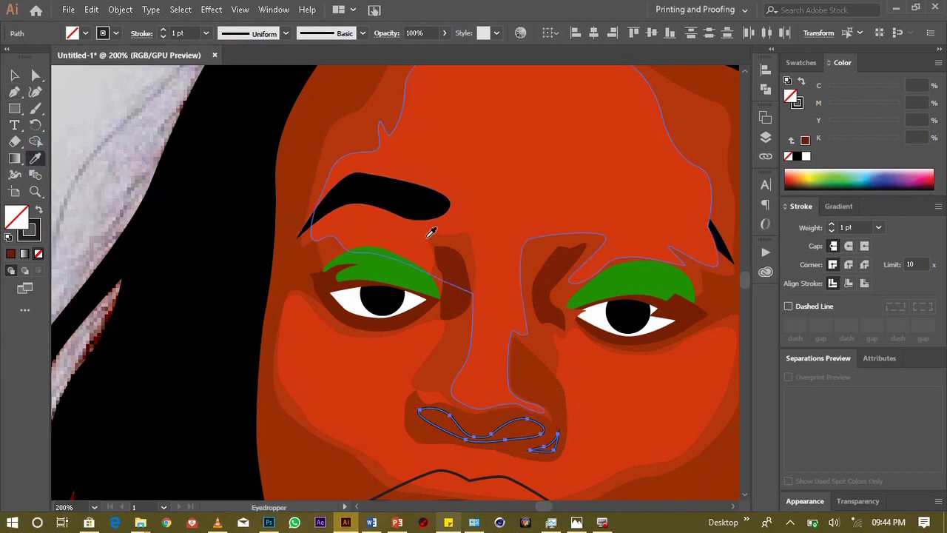
{"action": "left_click", "coordinate": [450, 254]}
{"action": "left_click", "coordinate": [14, 78]}
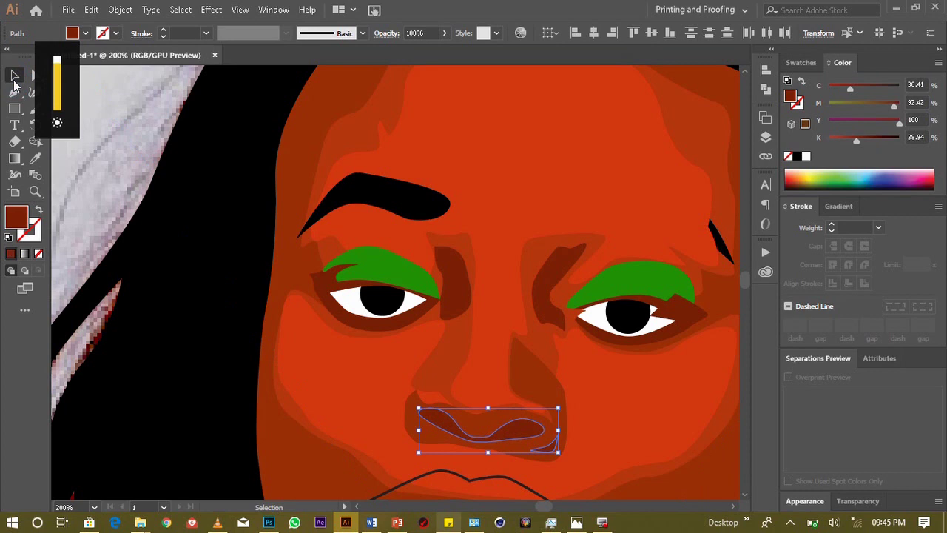
Step: Give the mouth shape and its lip tip a darker colour, then view the whole portrait
{"action": "left_click", "coordinate": [194, 182]}
{"action": "left_click", "coordinate": [521, 419]}
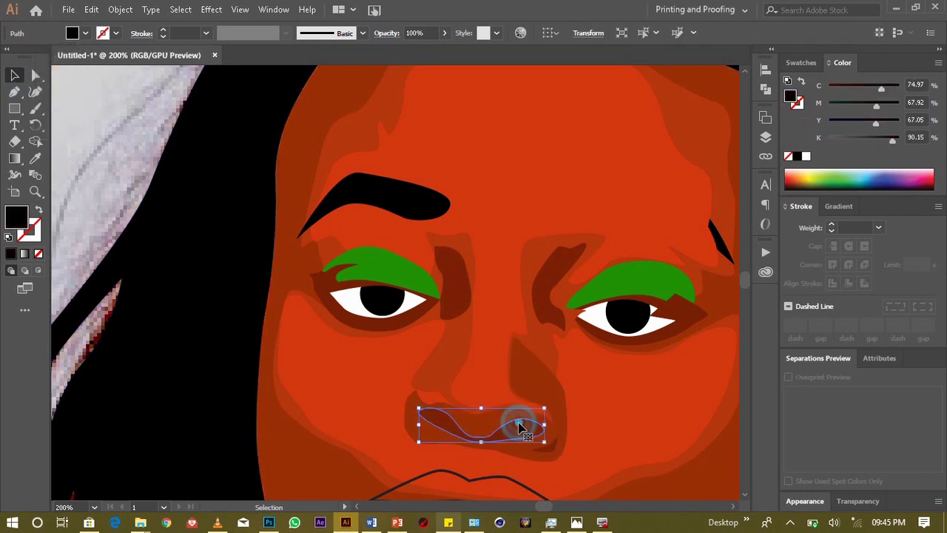
{"action": "left_click", "coordinate": [555, 453], "text": "shift"}
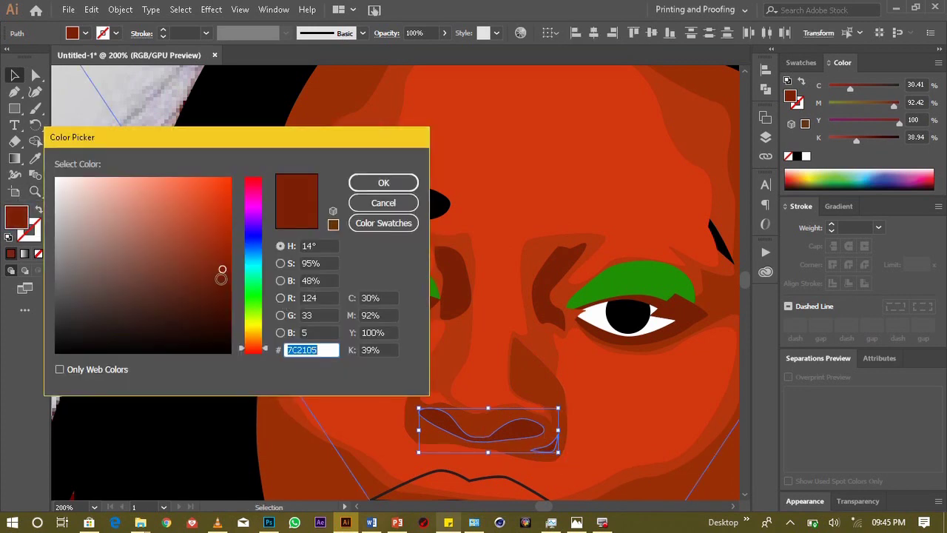
{"action": "left_click", "coordinate": [364, 183]}
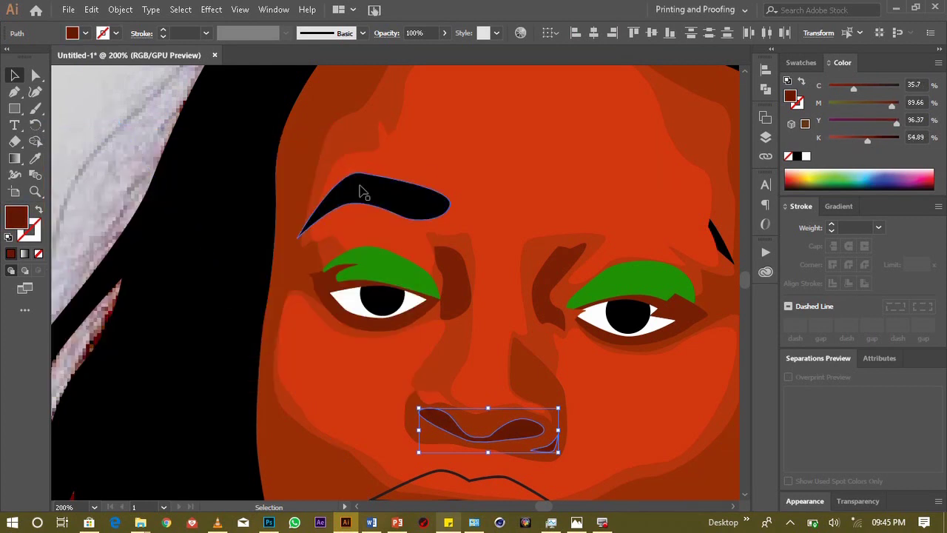
{"action": "left_click", "coordinate": [673, 310]}
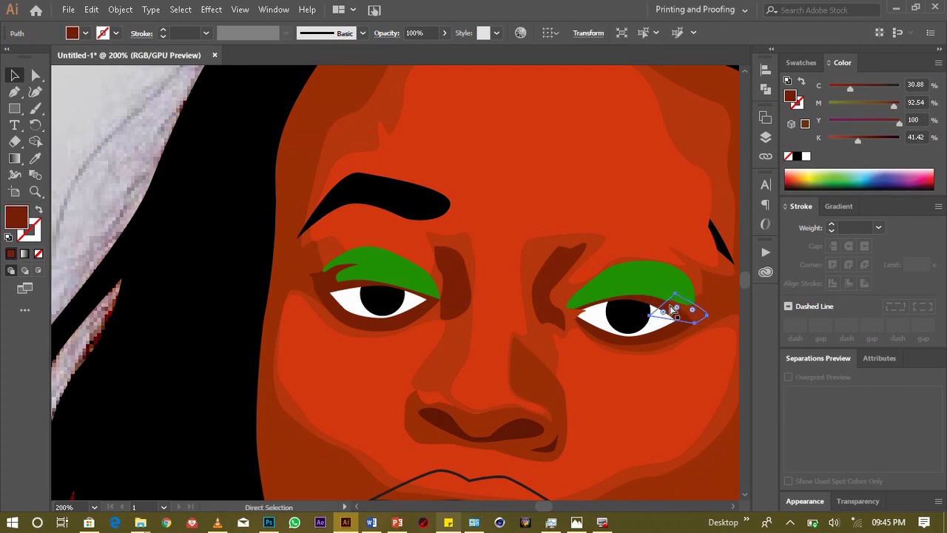
{"action": "left_click", "coordinate": [671, 310]}
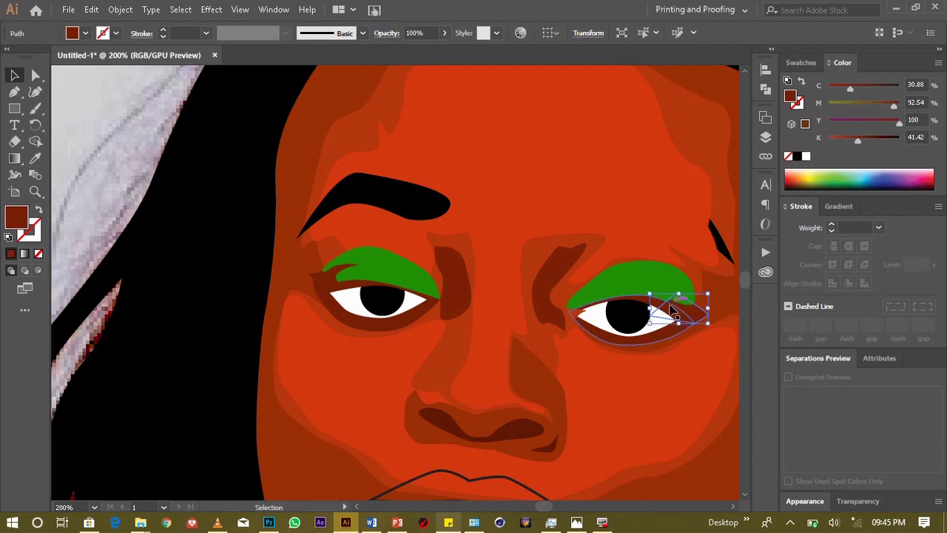
{"action": "key", "text": "ctrl+0"}
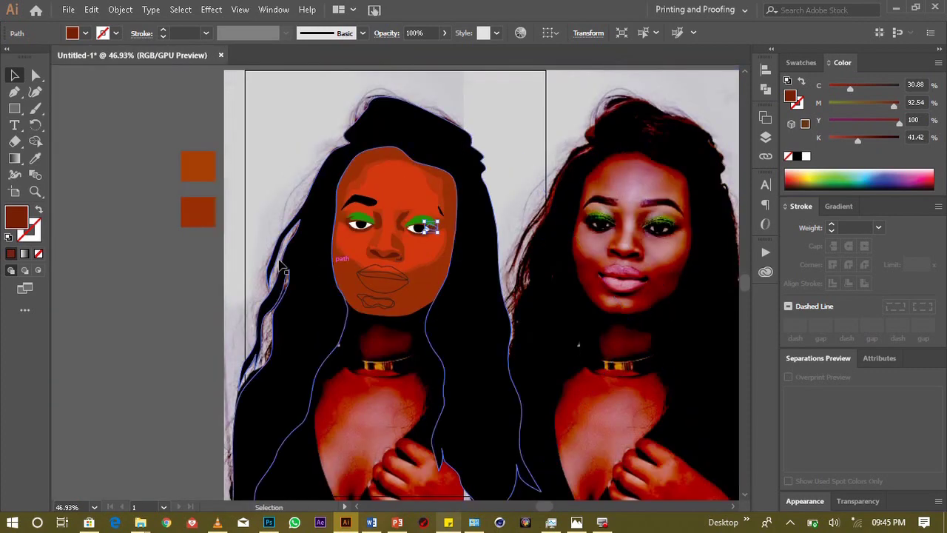
Step: Recolour both eyeshadow shapes with the face's orange, darkened to a deeper reddish-brown
{"action": "left_click", "coordinate": [171, 279]}
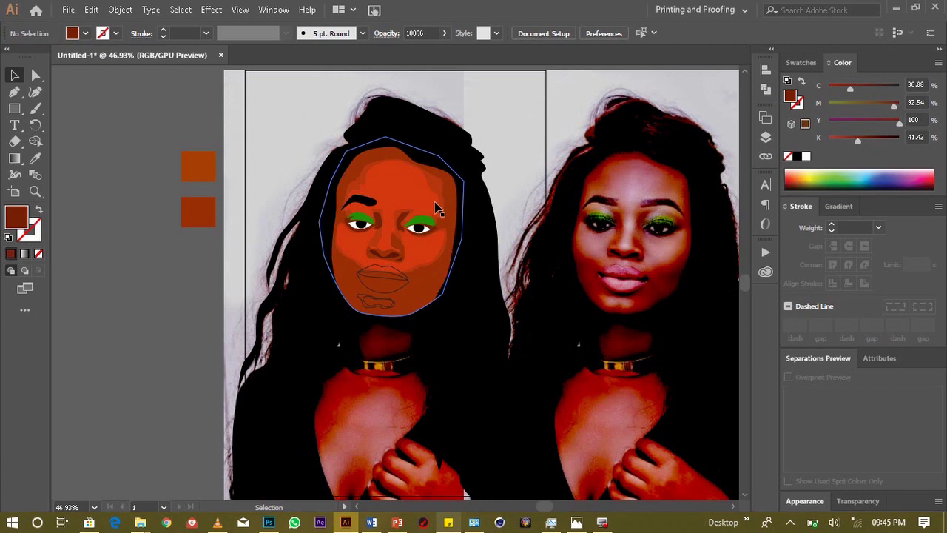
{"action": "left_click", "coordinate": [365, 219]}
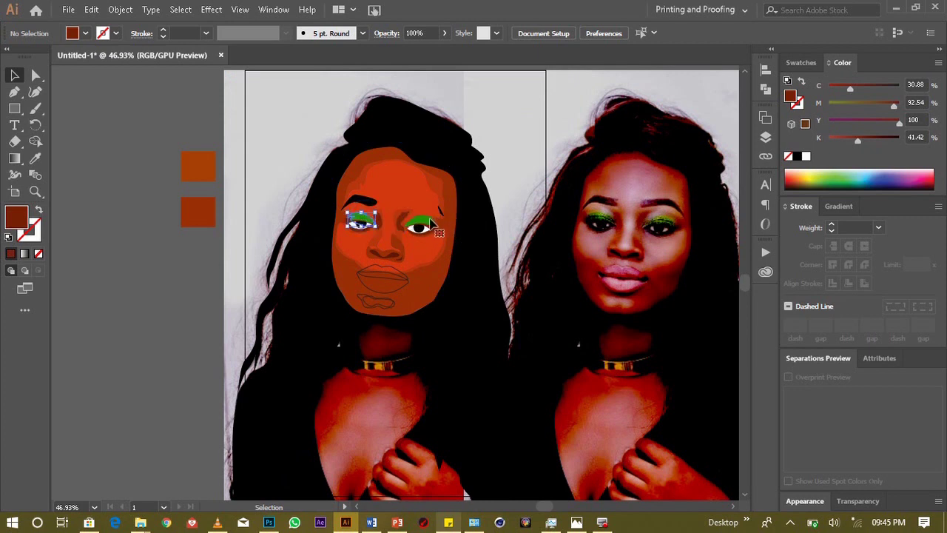
{"action": "left_click", "coordinate": [432, 224], "text": "shift"}
{"action": "key", "text": "i"}
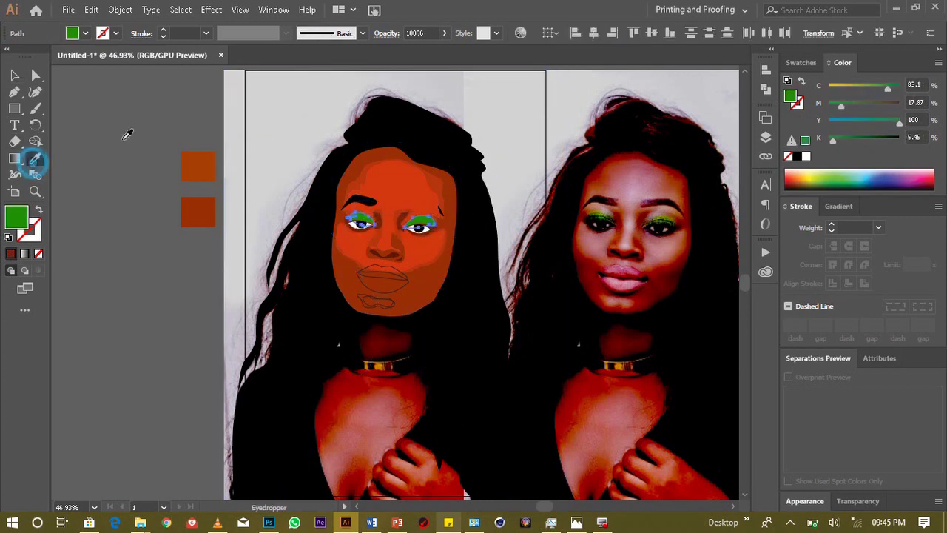
{"action": "left_click", "coordinate": [448, 207]}
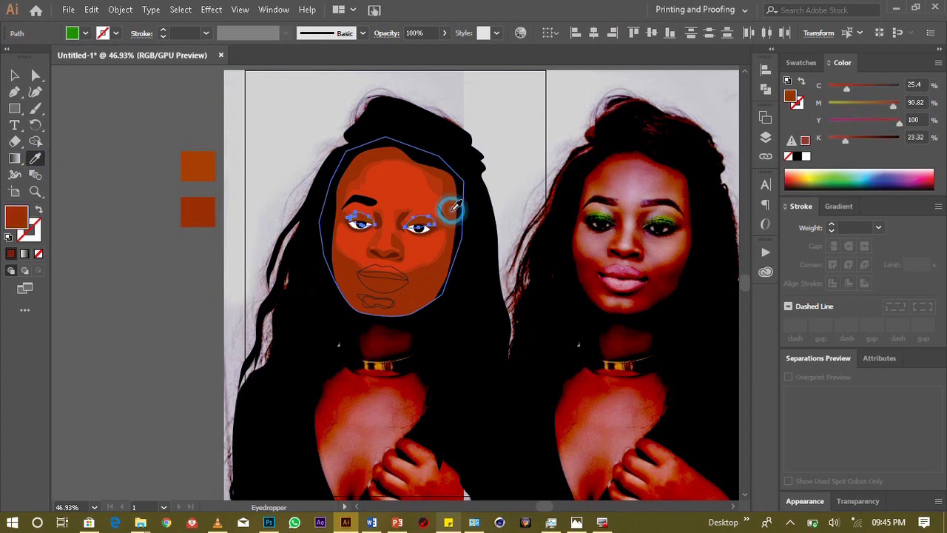
{"action": "double_click", "coordinate": [10, 213]}
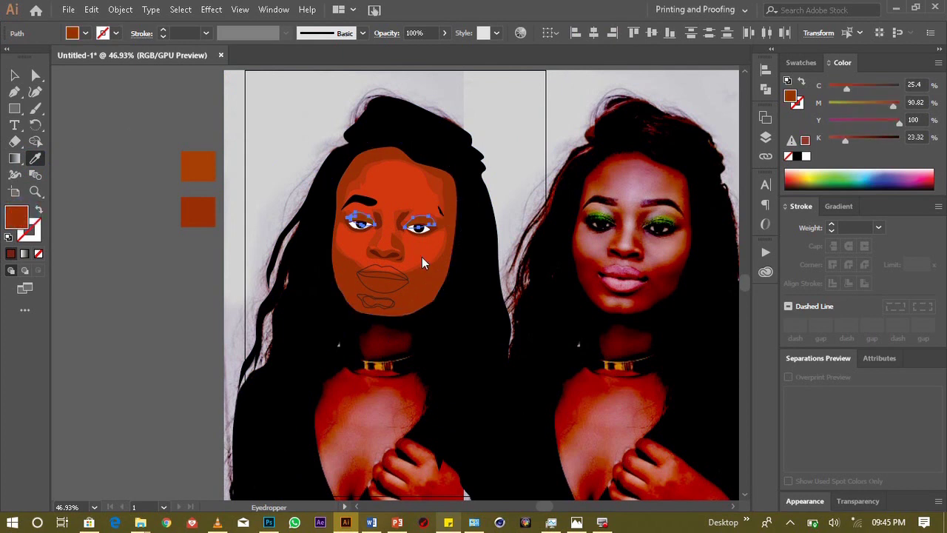
{"action": "left_click_drag", "start_coordinate": [224, 260], "coordinate": [222, 268]}
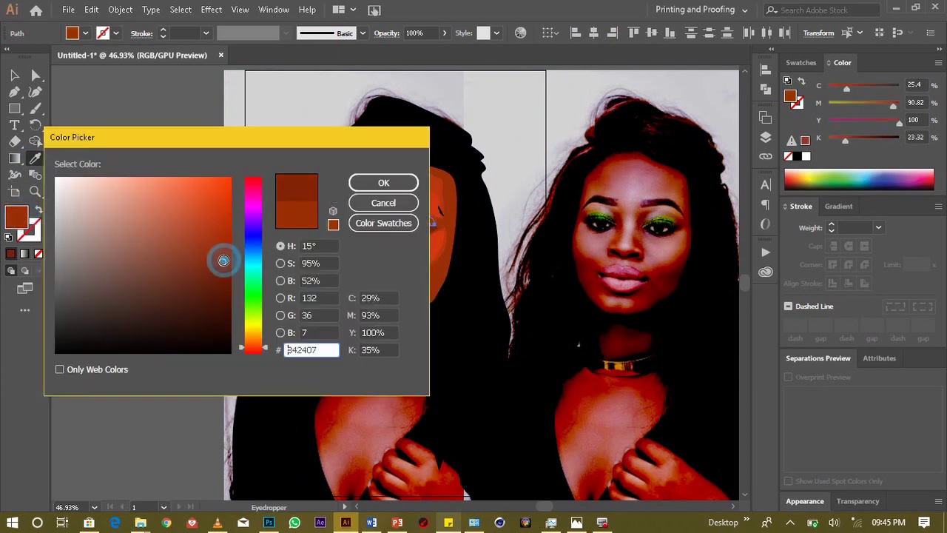
{"action": "left_click", "coordinate": [394, 182]}
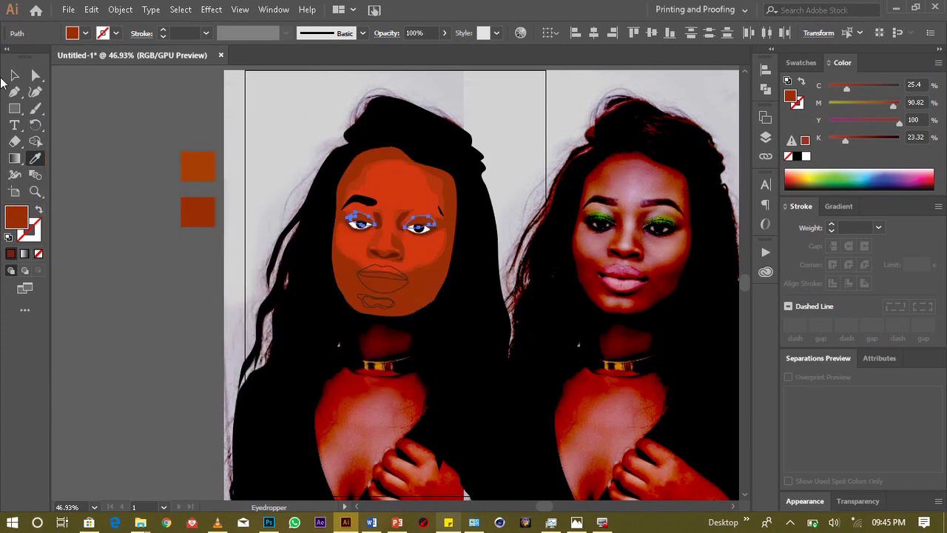
Step: Bring the right eyebrow shape in front of the face shading
{"action": "left_click", "coordinate": [14, 75]}
{"action": "left_click", "coordinate": [87, 114]}
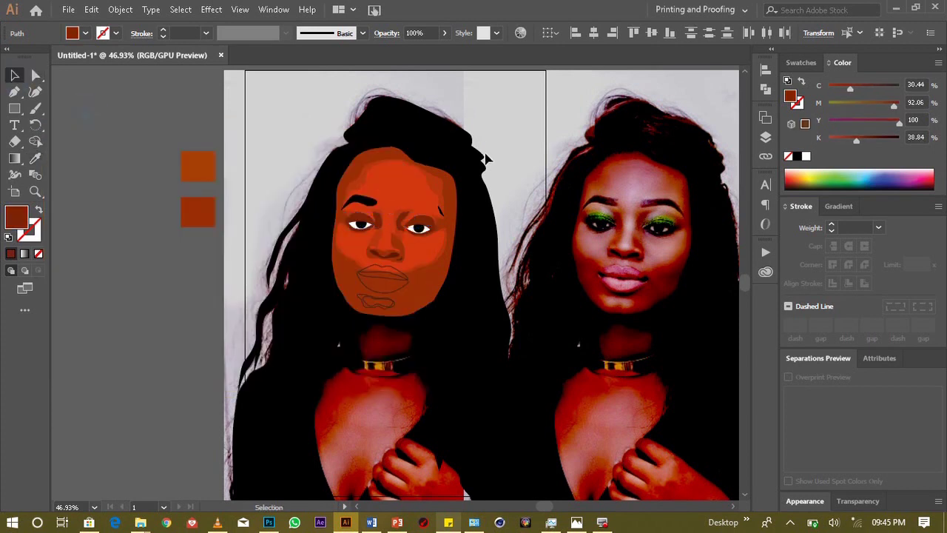
{"action": "left_click", "coordinate": [444, 210]}
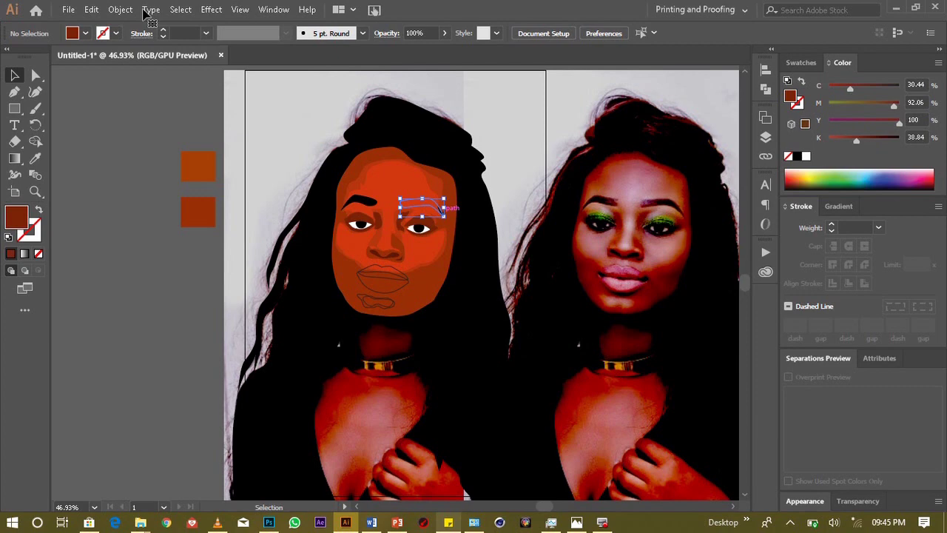
{"action": "left_click", "coordinate": [119, 9]}
{"action": "mouse_move", "coordinate": [176, 37]}
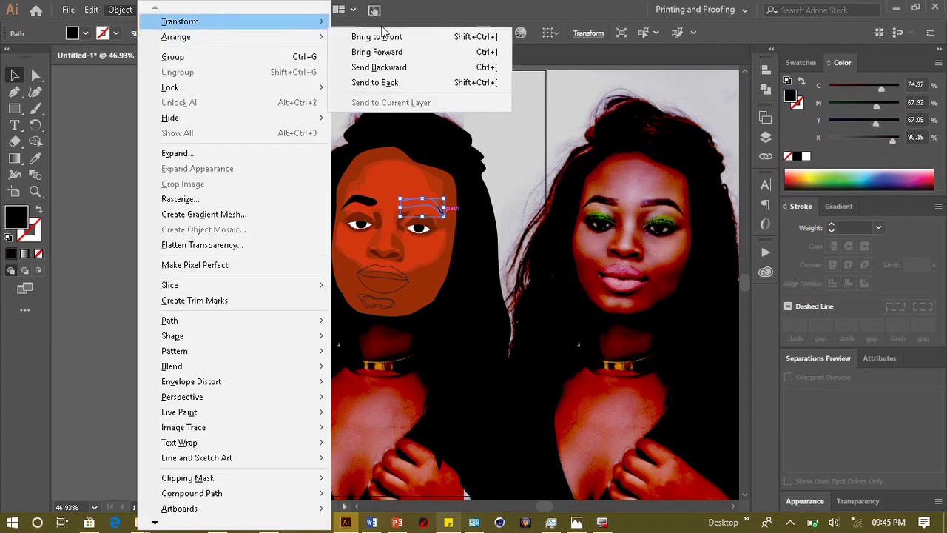
{"action": "left_click", "coordinate": [384, 38]}
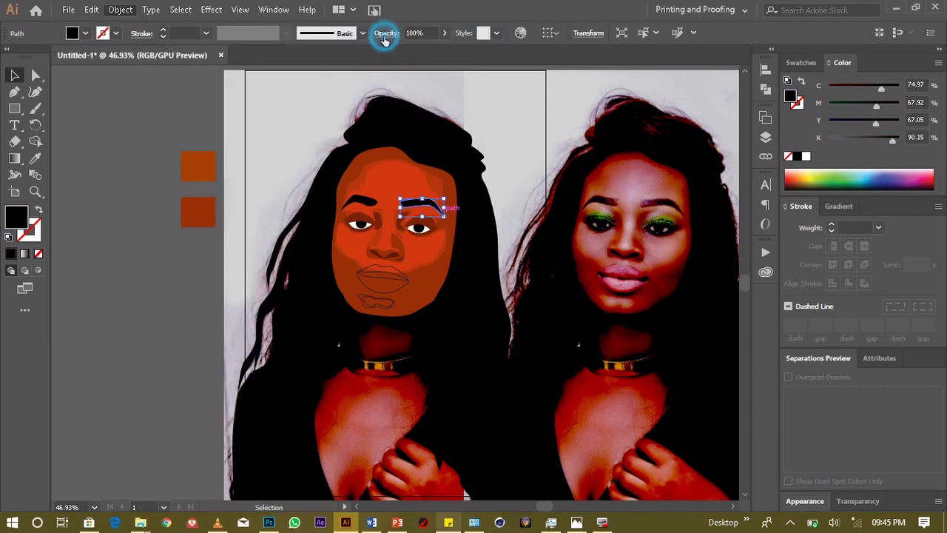
{"action": "left_click", "coordinate": [151, 247]}
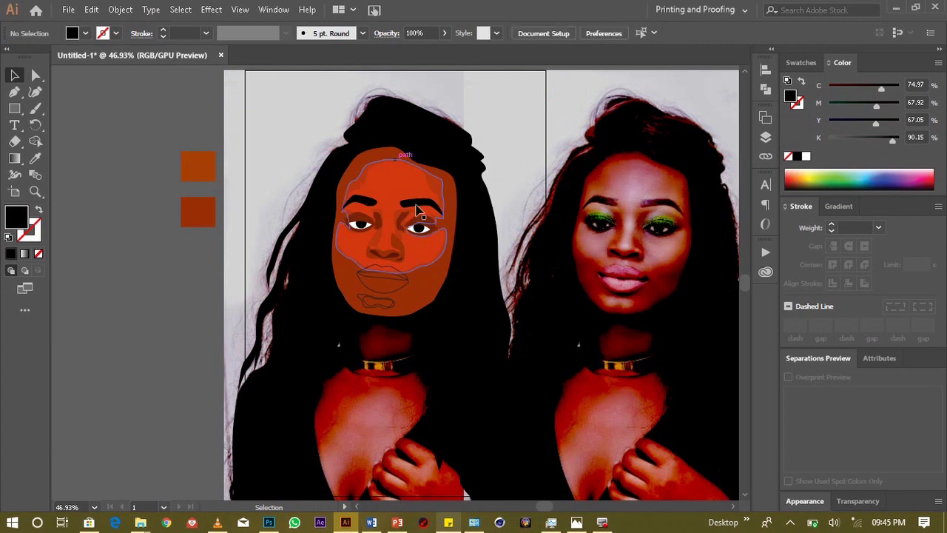
{"action": "left_click", "coordinate": [429, 226]}
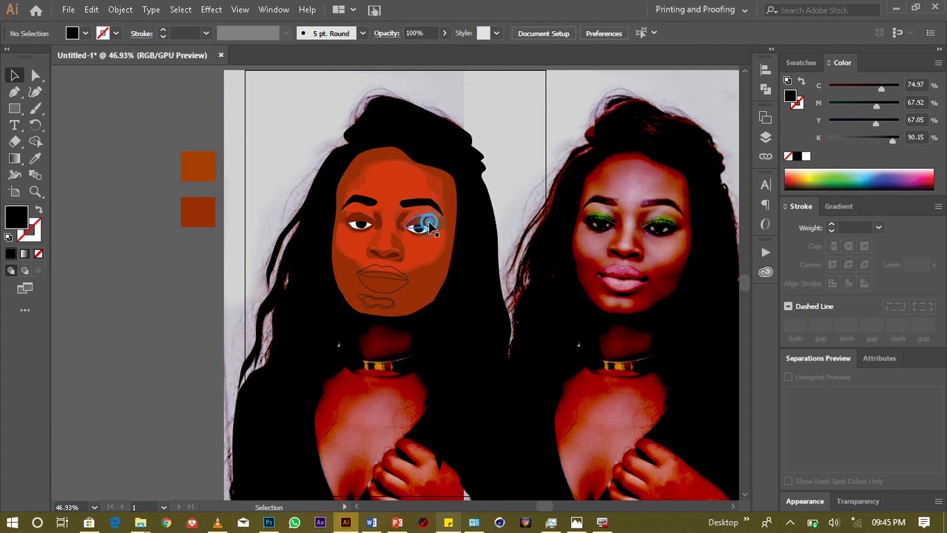
{"action": "left_click", "coordinate": [360, 224]}
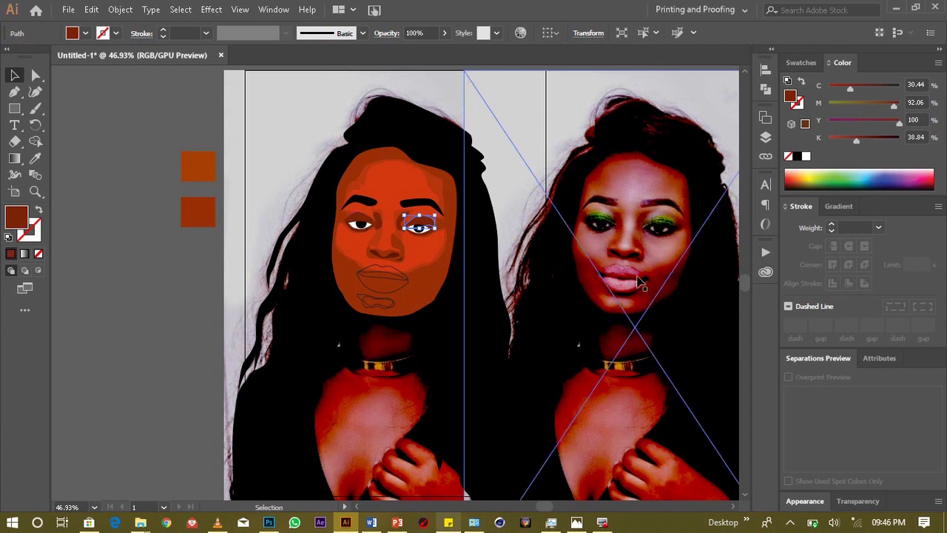
Step: Move the reference photo slightly right and sample the face orange onto the chin highlight
{"action": "left_click_drag", "start_coordinate": [607, 283], "coordinate": [636, 278]}
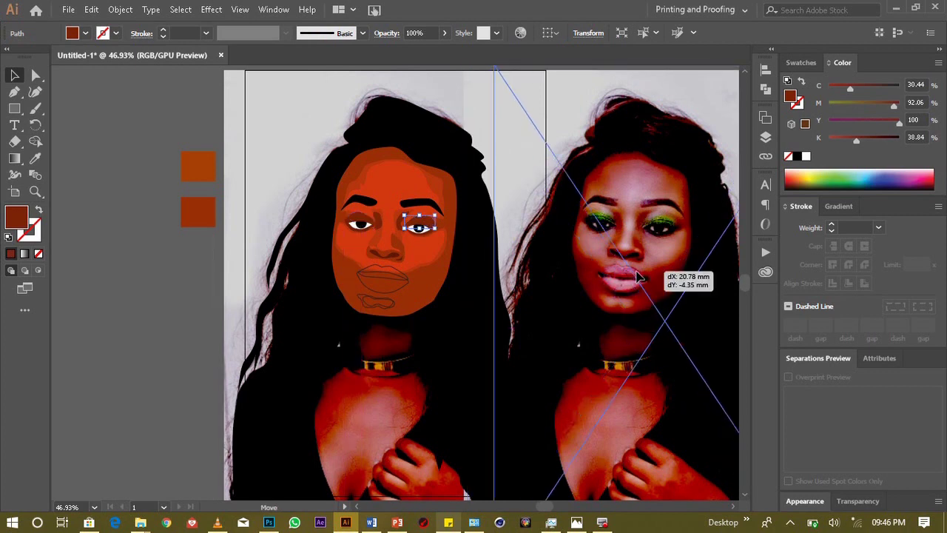
{"action": "left_click", "coordinate": [481, 309]}
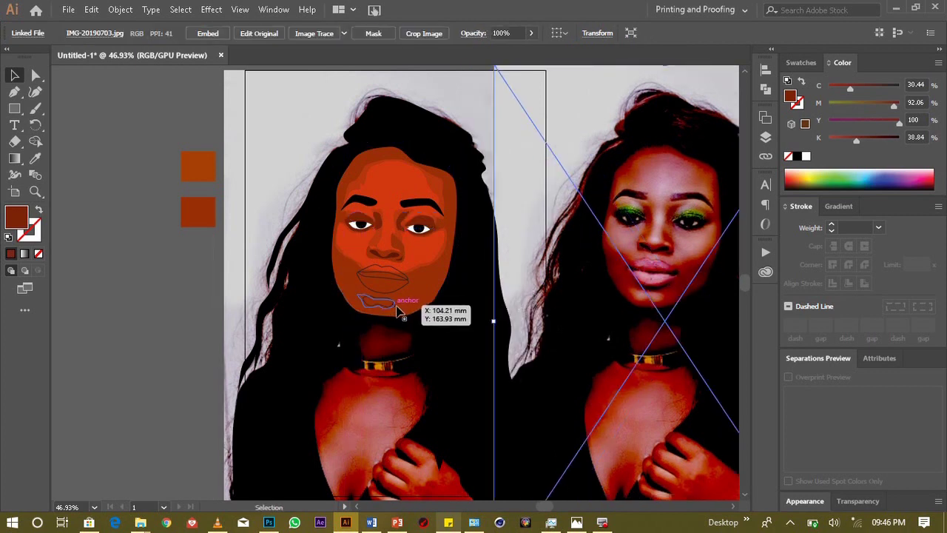
{"action": "left_click", "coordinate": [35, 157]}
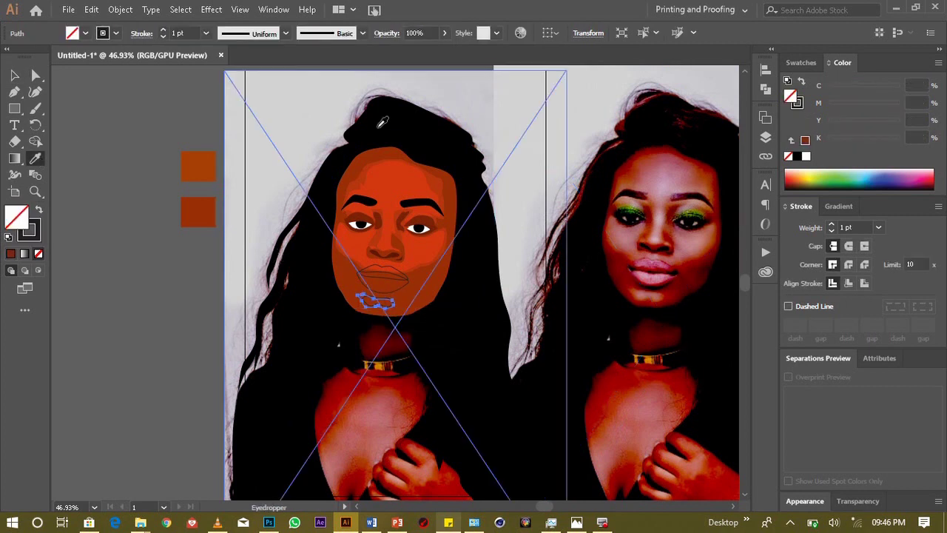
{"action": "left_click", "coordinate": [360, 176]}
{"action": "key", "text": "v"}
{"action": "left_click", "coordinate": [101, 99]}
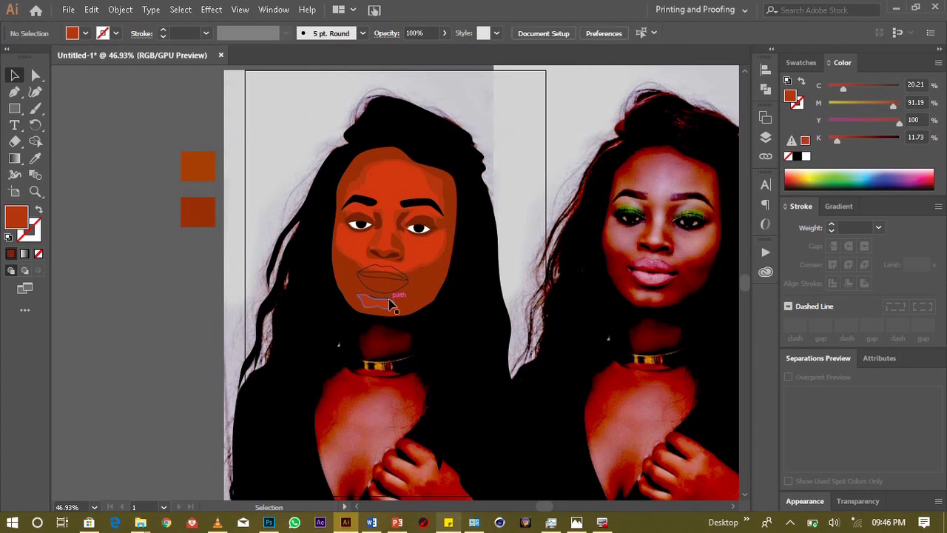
Step: Fill the chin highlight with the brighter face orange and bring it to the front
{"action": "scroll", "coordinate": [390, 302], "scroll_direction": "up", "scroll_amount": 1}
{"action": "scroll", "coordinate": [389, 302], "scroll_direction": "up", "scroll_amount": 2}
{"action": "scroll", "coordinate": [390, 302], "scroll_direction": "up", "scroll_amount": 2}
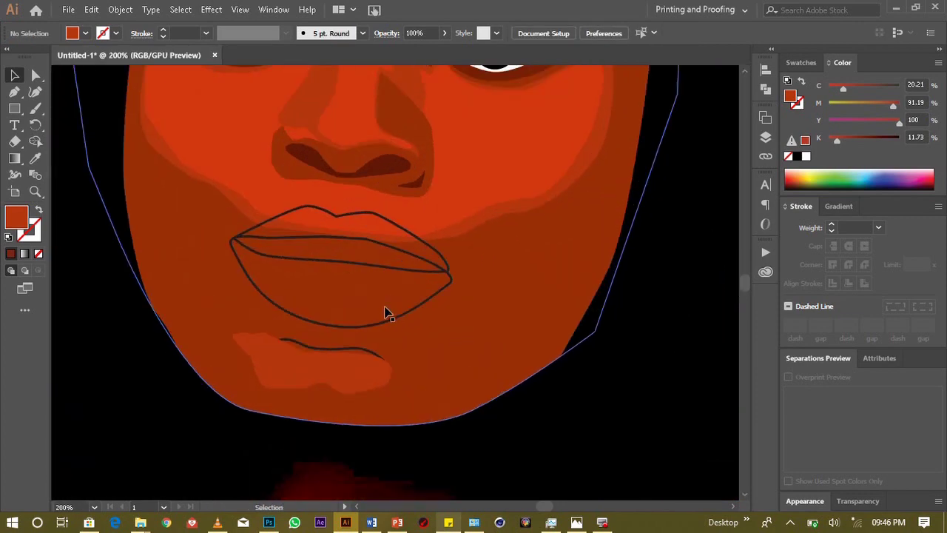
{"action": "left_click", "coordinate": [364, 352]}
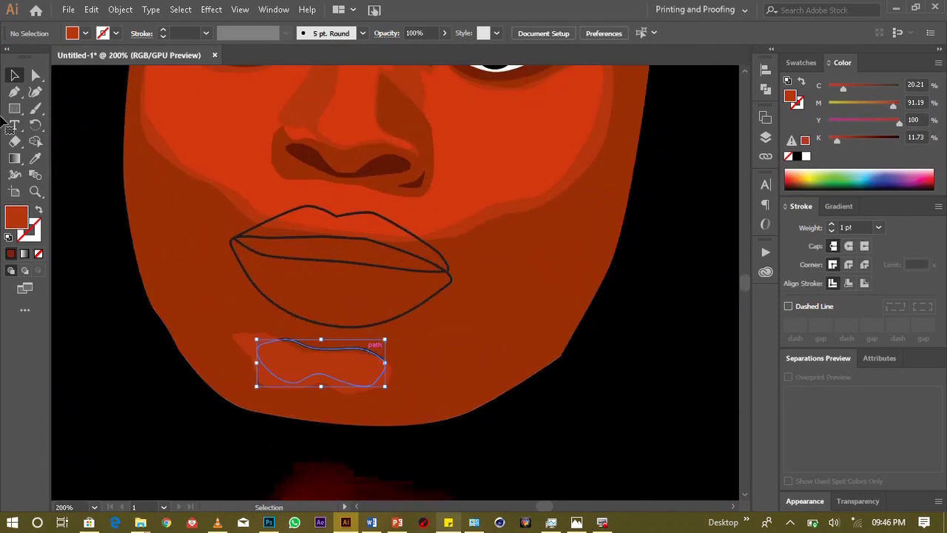
{"action": "left_click", "coordinate": [35, 157]}
{"action": "left_click", "coordinate": [224, 117]}
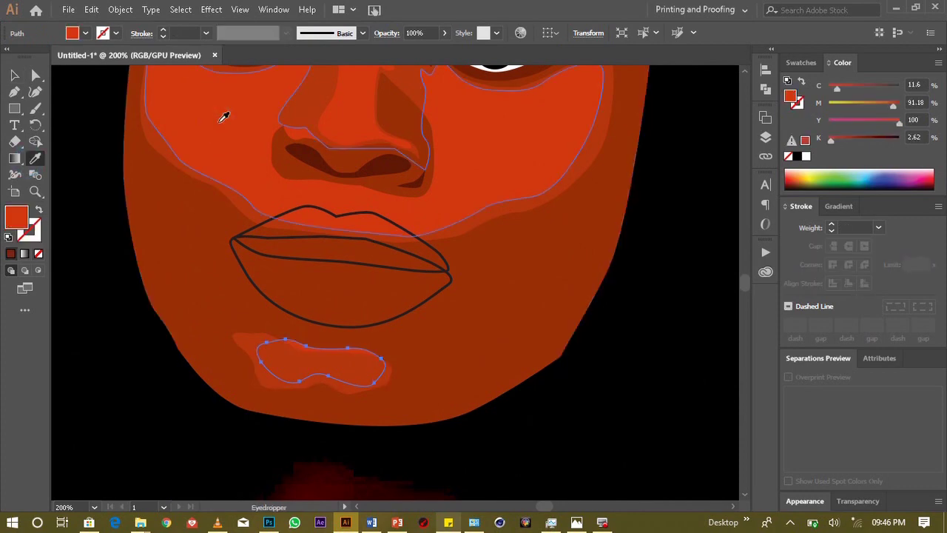
{"action": "left_click", "coordinate": [14, 75]}
{"action": "left_click", "coordinate": [120, 9]}
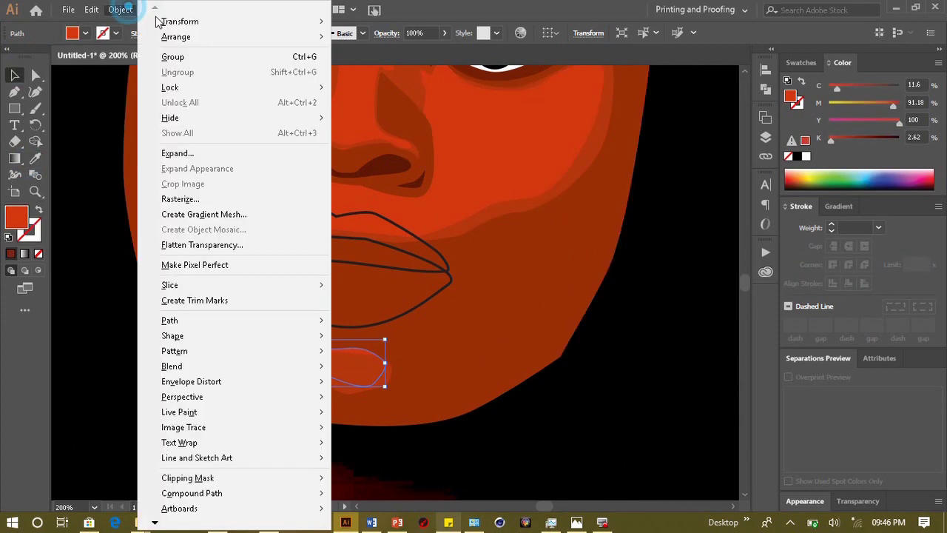
{"action": "left_click", "coordinate": [355, 30]}
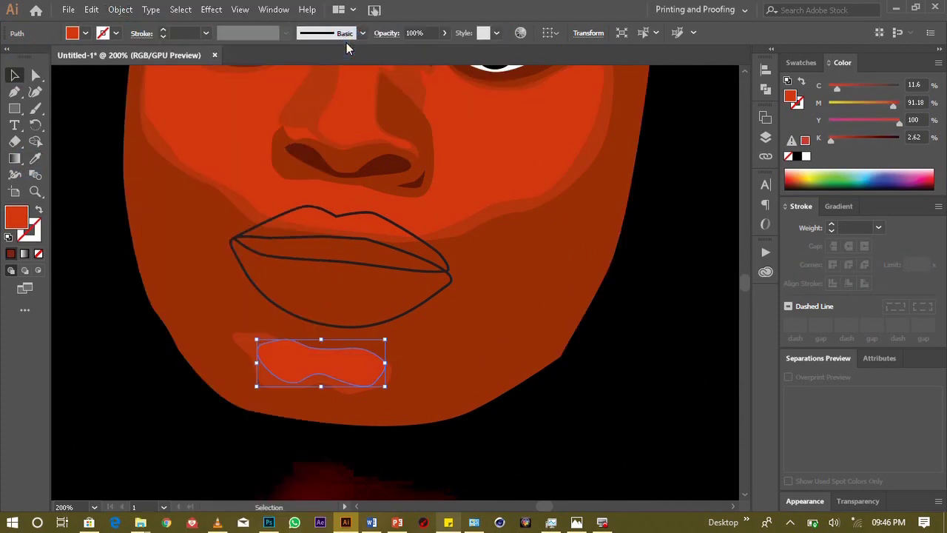
{"action": "left_click", "coordinate": [185, 234]}
{"action": "key", "text": "ctrl+minus"}
{"action": "key", "text": "ctrl+minus"}
{"action": "key", "text": "ctrl+minus"}
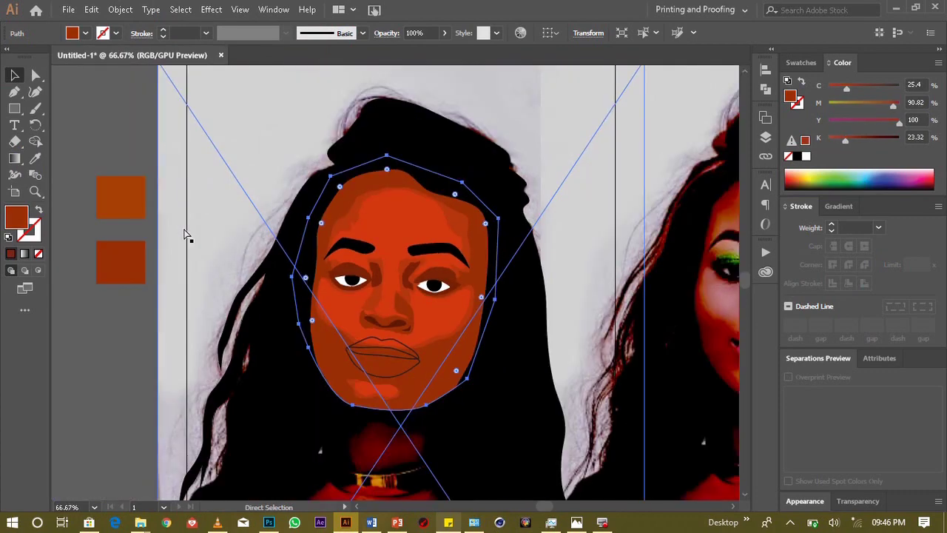
Step: Bring the reference photo and lips outline above the vector face in the stacking order
{"action": "key", "text": "ctrl+minus"}
{"action": "key", "text": "ctrl+minus"}
{"action": "key", "text": "ctrl+plus"}
{"action": "left_click", "coordinate": [281, 172]}
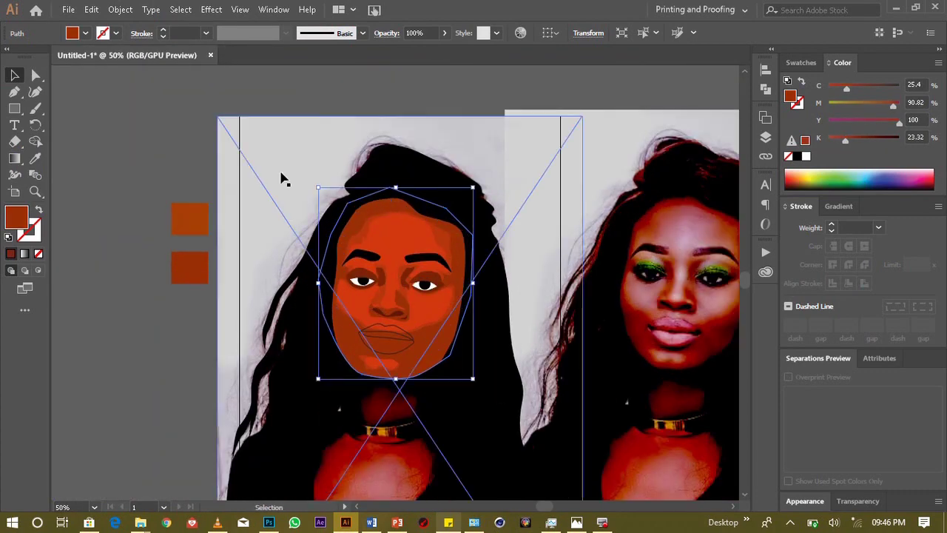
{"action": "left_click", "coordinate": [121, 10]}
{"action": "mouse_move", "coordinate": [176, 37]}
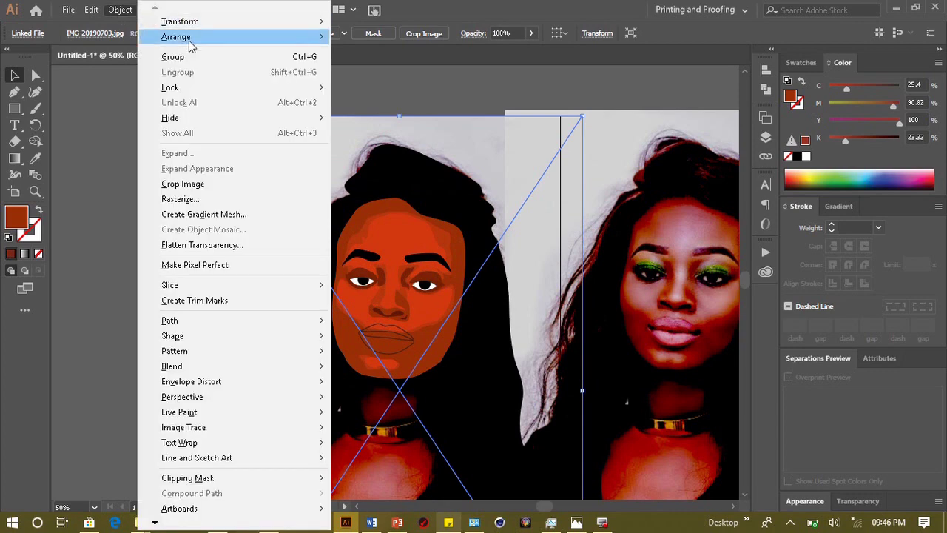
{"action": "left_click", "coordinate": [367, 38]}
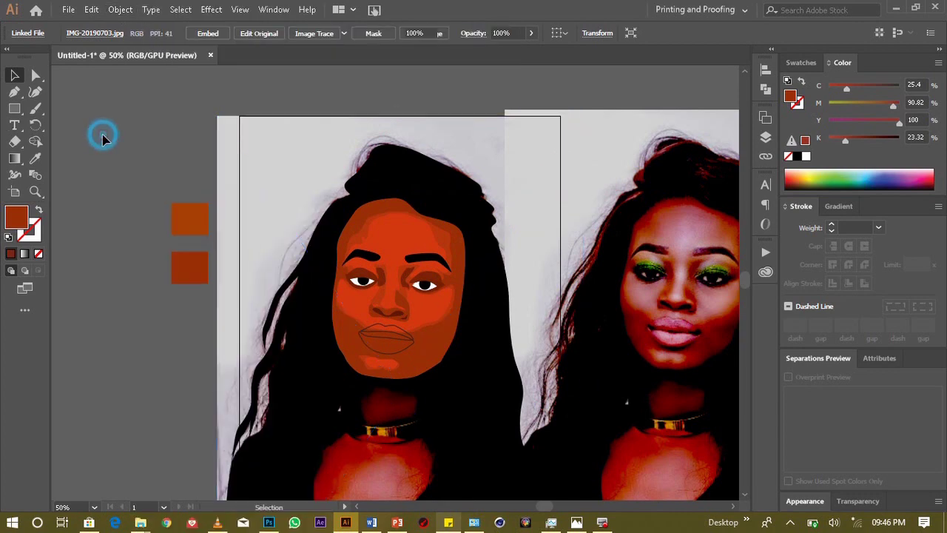
{"action": "left_click", "coordinate": [291, 178]}
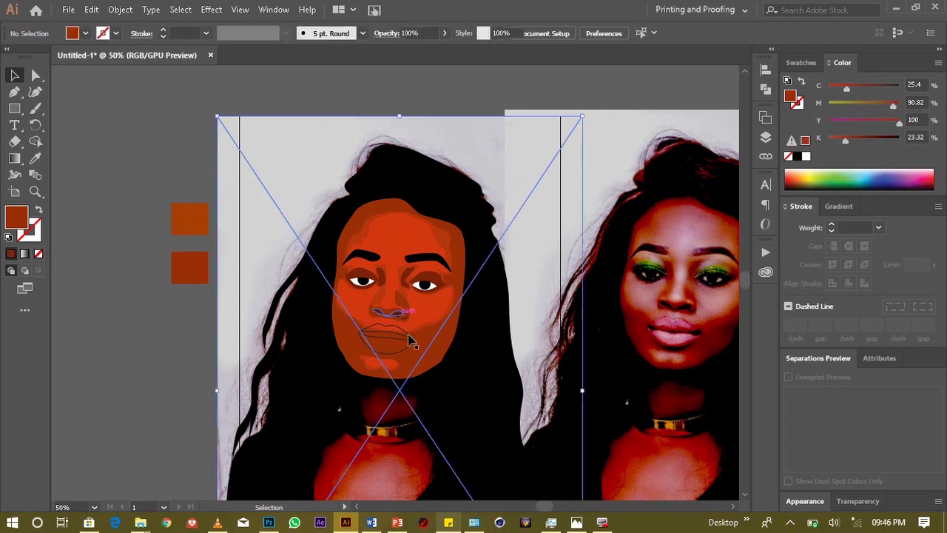
{"action": "left_click", "coordinate": [405, 360]}
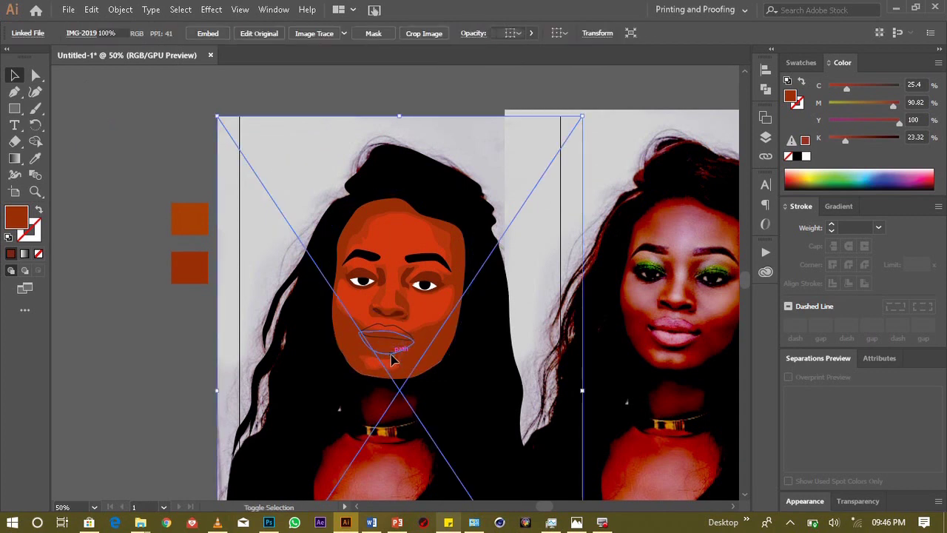
{"action": "left_click", "coordinate": [399, 344], "text": "shift"}
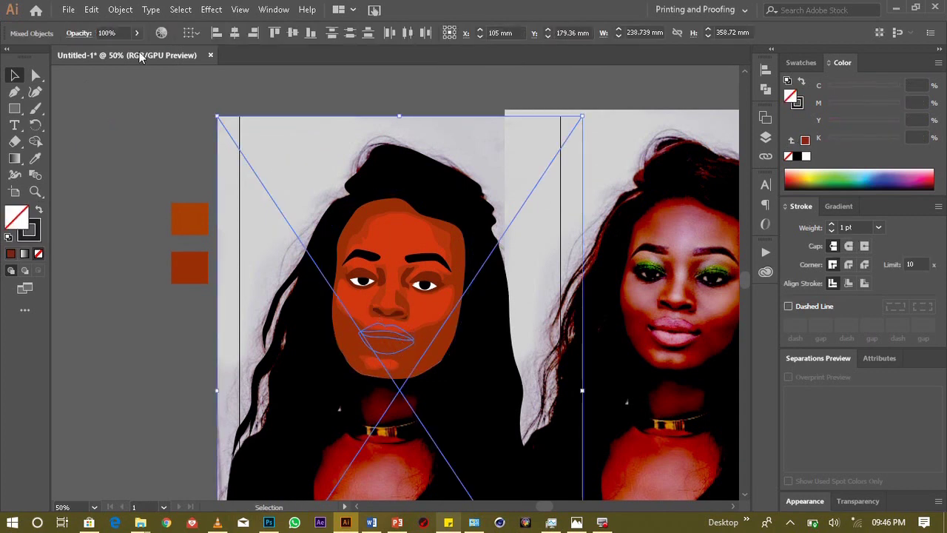
{"action": "left_click", "coordinate": [120, 10]}
{"action": "left_click", "coordinate": [387, 35]}
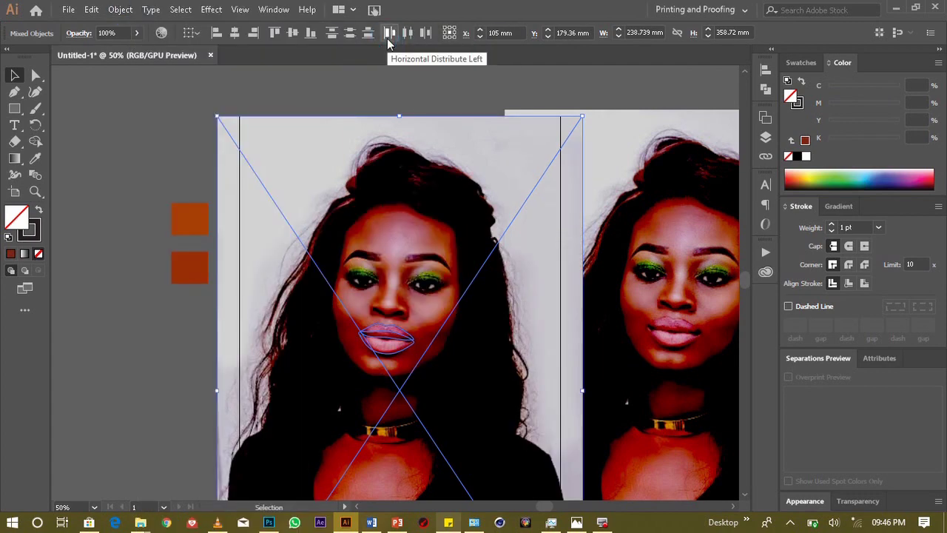
Step: Deselect everything and zoom in closely on the woman's lips
{"action": "key", "text": "ctrl+equal"}
{"action": "key", "text": "ctrl+equal"}
{"action": "key", "text": "ctrl+equal"}
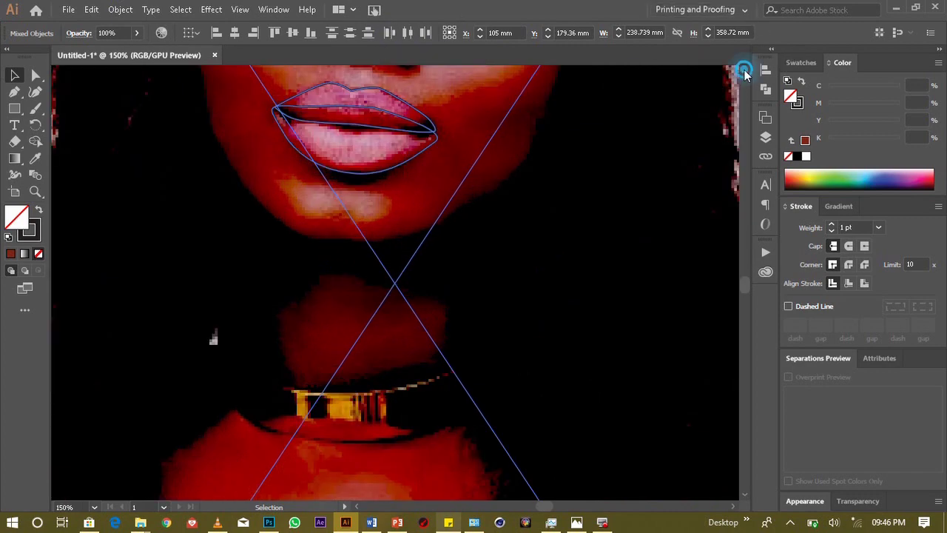
{"action": "scroll", "coordinate": [744, 72], "scroll_direction": "up", "scroll_amount": 5}
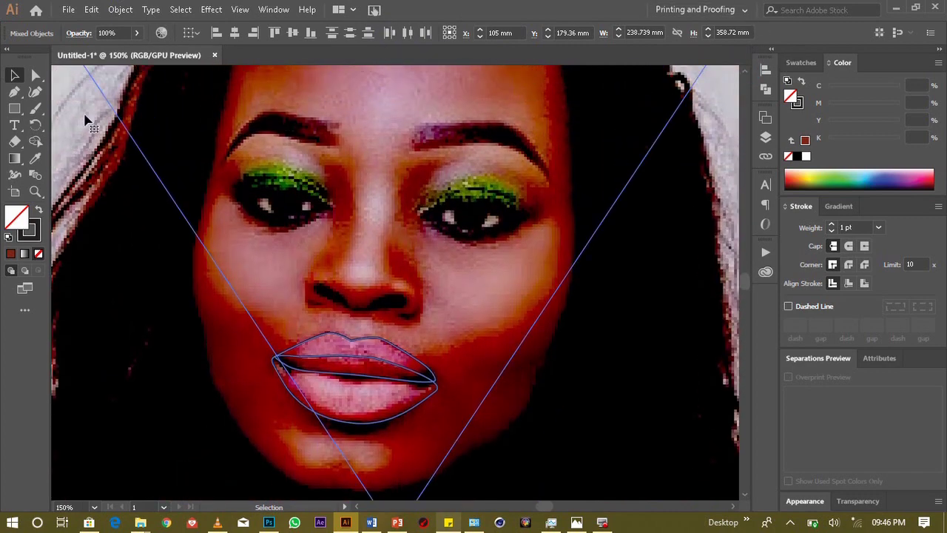
{"action": "left_click", "coordinate": [12, 92]}
{"action": "scroll", "coordinate": [544, 419], "scroll_direction": "down", "scroll_amount": 2}
{"action": "scroll", "coordinate": [543, 420], "scroll_direction": "down", "scroll_amount": 2}
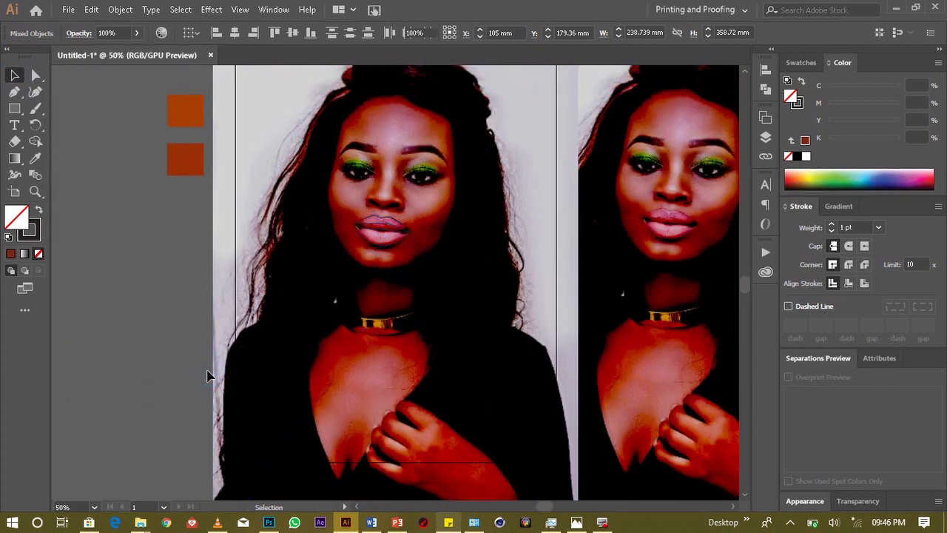
{"action": "left_click", "coordinate": [149, 337]}
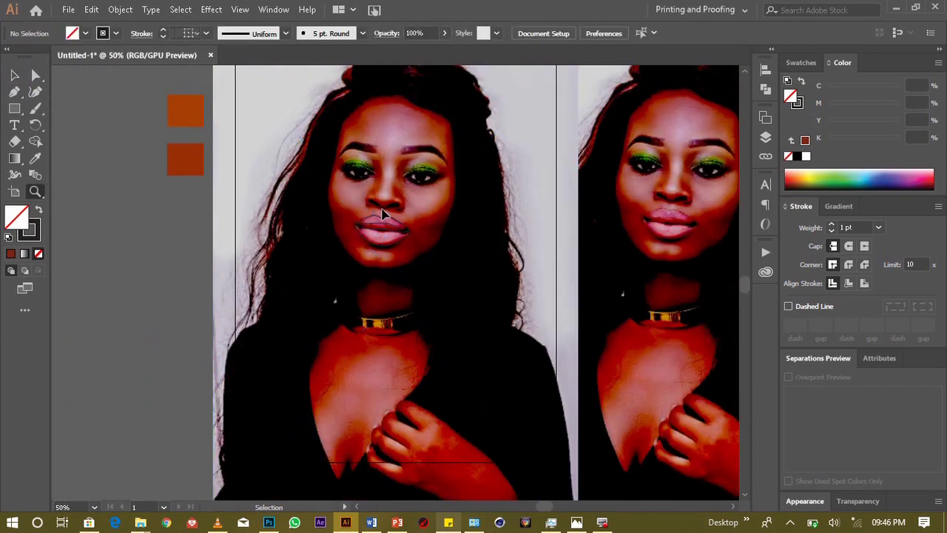
{"action": "left_click_drag", "start_coordinate": [368, 222], "coordinate": [665, 363]}
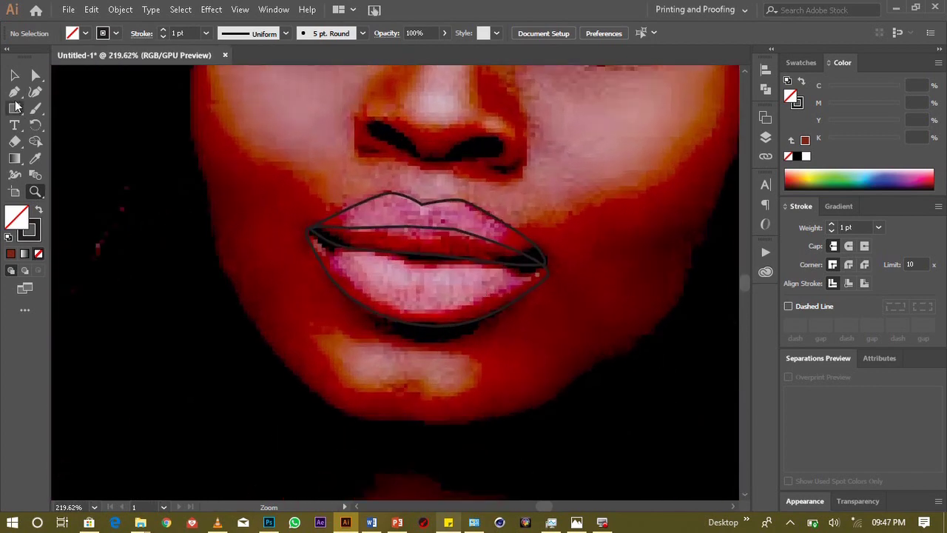
Step: Trace a closed Pen path around the lower lip's inner area over the photo
{"action": "left_click", "coordinate": [9, 90]}
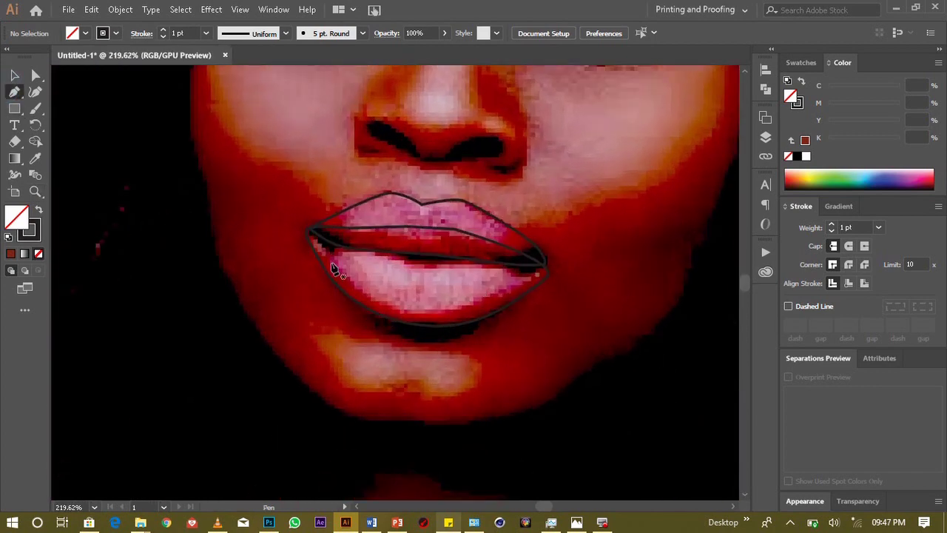
{"action": "left_click_drag", "start_coordinate": [331, 265], "coordinate": [365, 299]}
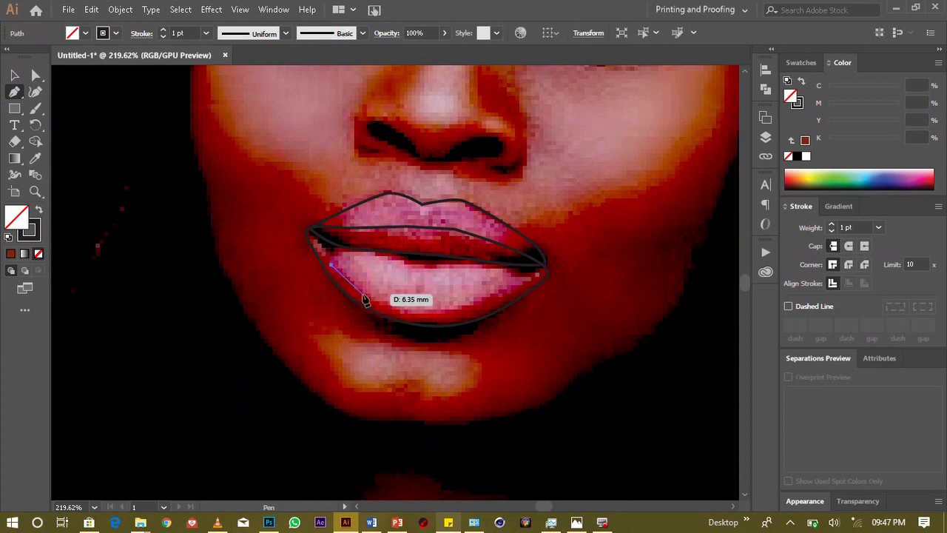
{"action": "mouse_move", "coordinate": [372, 305]}
{"action": "left_mouse_down"}
{"action": "mouse_move", "coordinate": [432, 321]}
{"action": "mouse_move", "coordinate": [502, 301]}
{"action": "mouse_move", "coordinate": [518, 282]}
{"action": "left_mouse_up"}
{"action": "left_click_drag", "start_coordinate": [489, 273], "coordinate": [380, 259]}
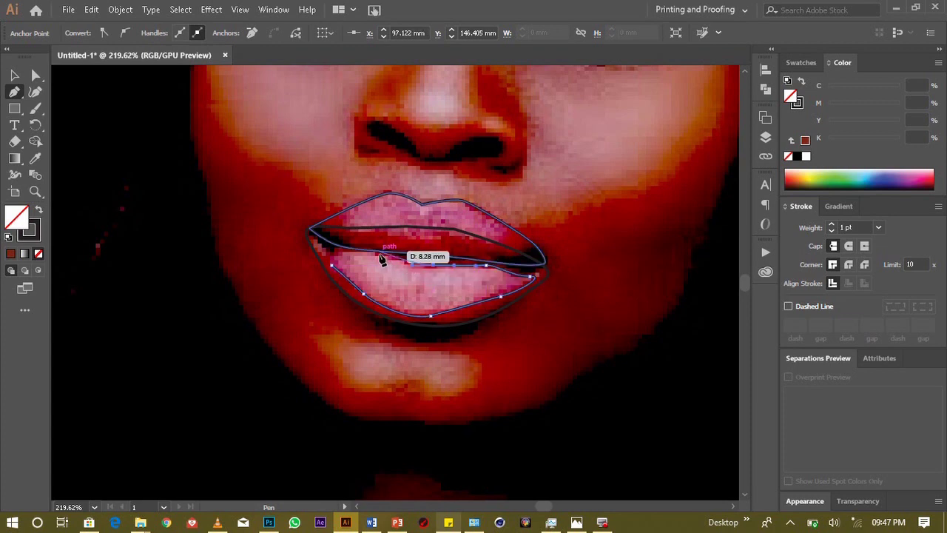
{"action": "left_click_drag", "start_coordinate": [380, 259], "coordinate": [364, 257]}
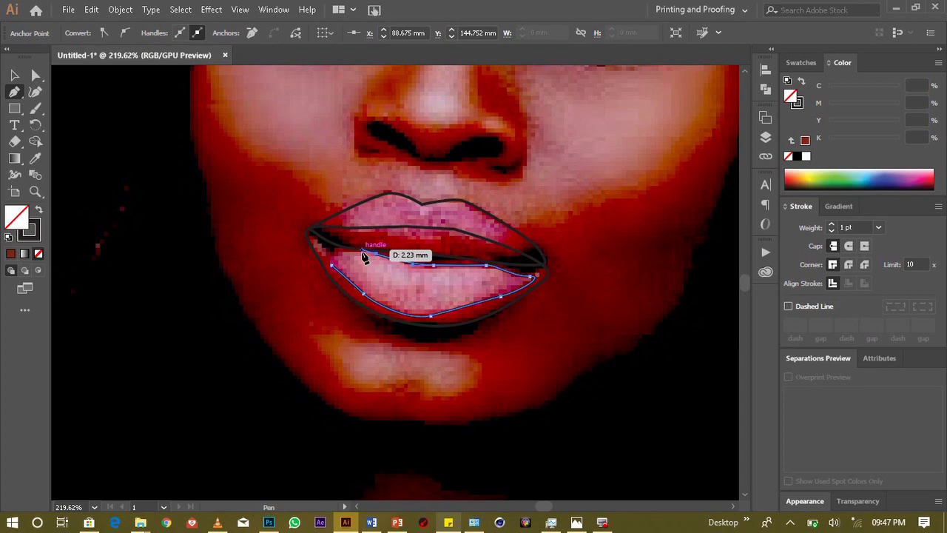
{"action": "key", "text": "ctrl+plus"}
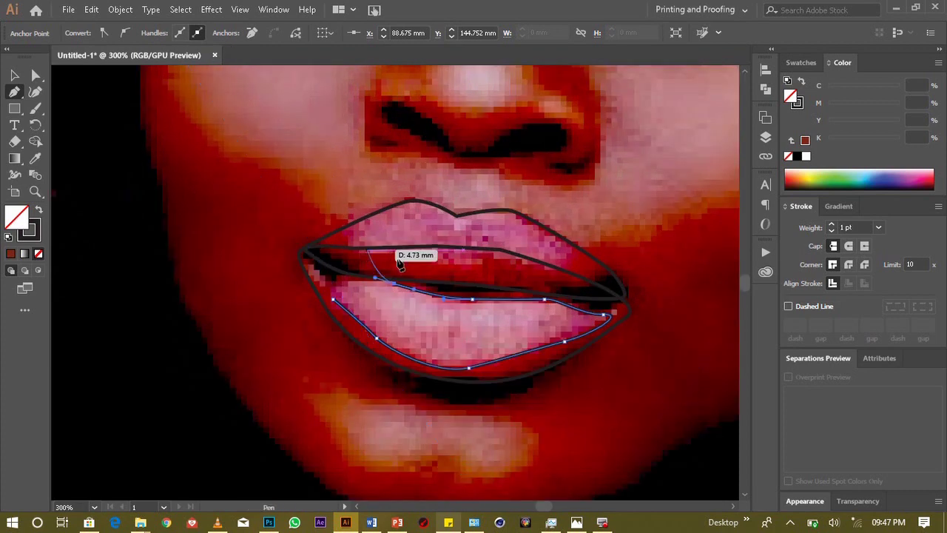
{"action": "left_click_drag", "start_coordinate": [406, 280], "coordinate": [350, 273]}
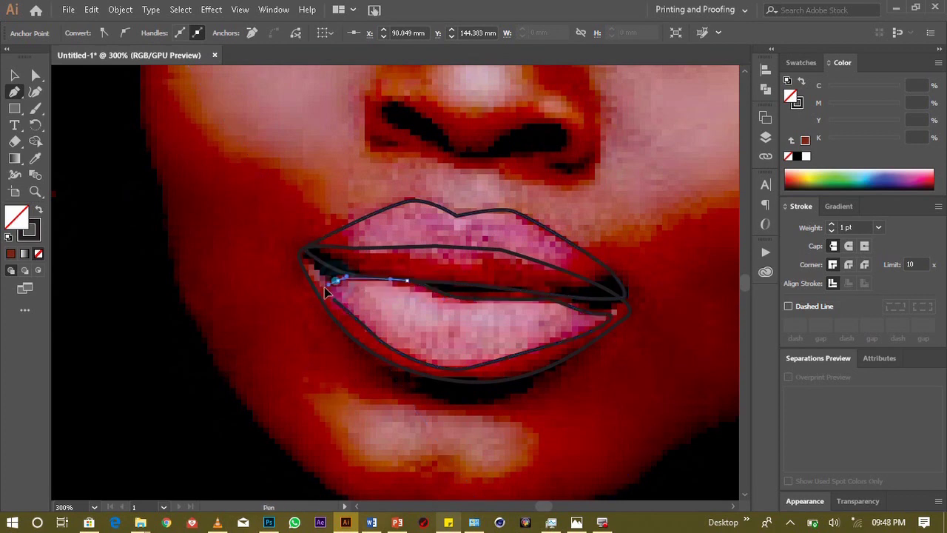
{"action": "left_click", "coordinate": [333, 299]}
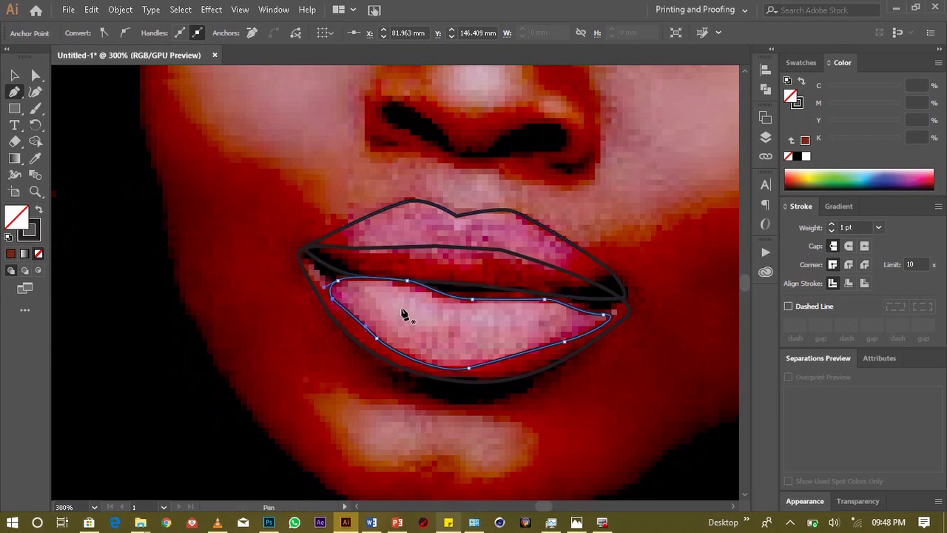
{"action": "left_click", "coordinate": [570, 324], "text": "ctrl"}
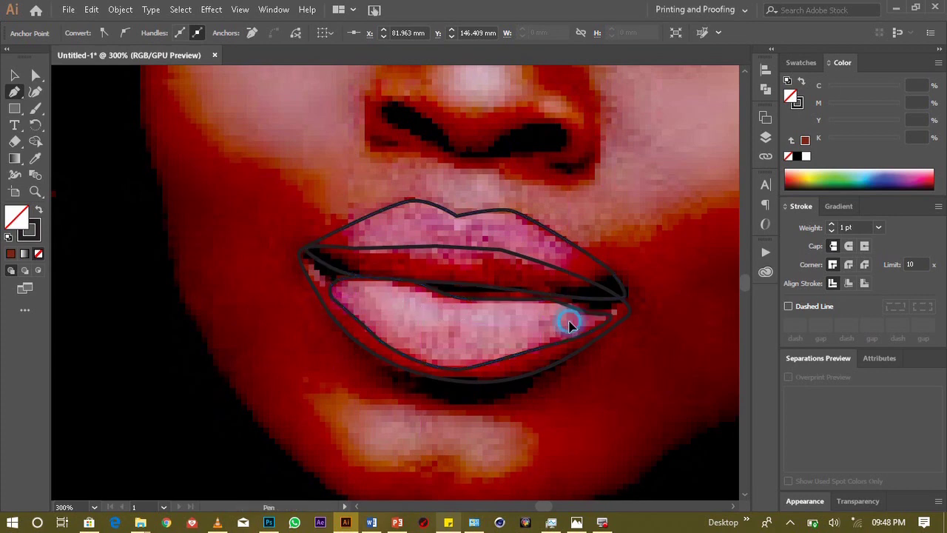
Step: Draw a refined closed outline around the lower lip, undoing and reshaping curves to fit
{"action": "left_click", "coordinate": [474, 364]}
{"action": "left_click_drag", "start_coordinate": [474, 364], "coordinate": [435, 366]}
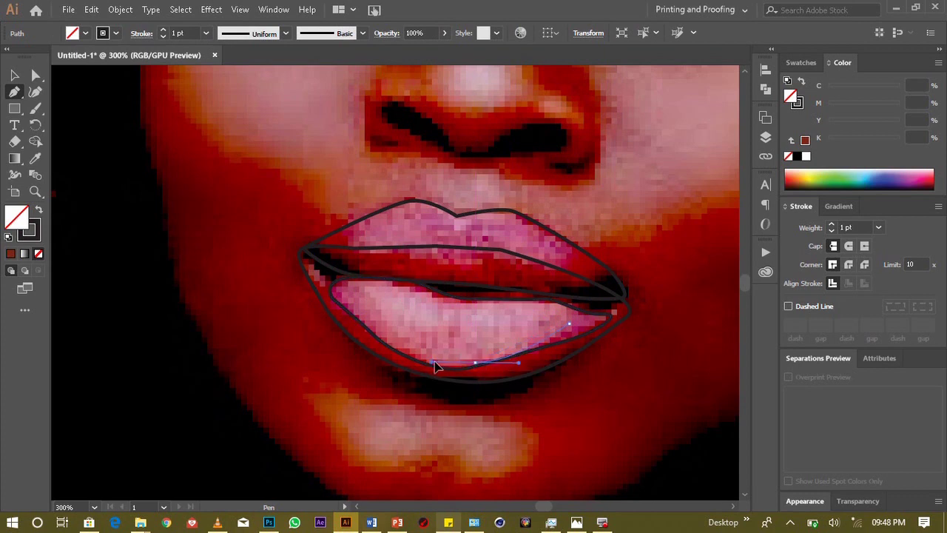
{"action": "left_click_drag", "start_coordinate": [386, 340], "coordinate": [395, 342]}
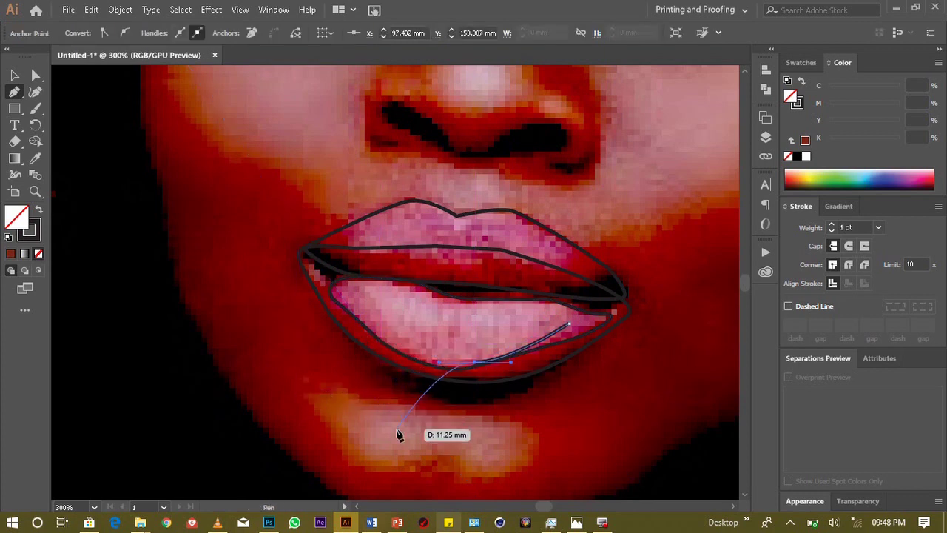
{"action": "key", "text": "ctrl+z"}
{"action": "mouse_move", "coordinate": [465, 363]}
{"action": "left_mouse_down"}
{"action": "mouse_move", "coordinate": [447, 369]}
{"action": "mouse_move", "coordinate": [422, 351]}
{"action": "mouse_move", "coordinate": [430, 364]}
{"action": "left_mouse_up"}
{"action": "key", "text": "ctrl+z"}
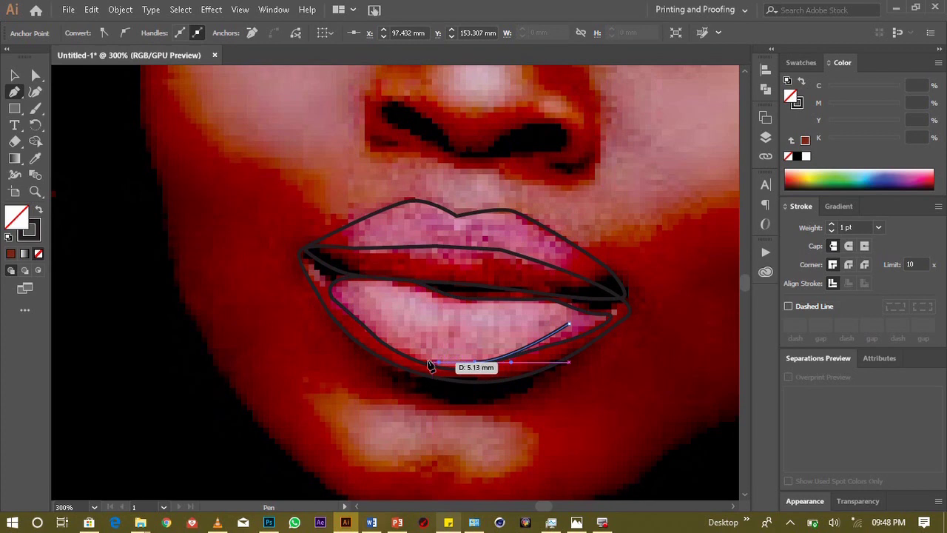
{"action": "left_click_drag", "start_coordinate": [334, 286], "coordinate": [330, 324]}
{"action": "mouse_move", "coordinate": [469, 348]}
{"action": "left_mouse_down"}
{"action": "mouse_move", "coordinate": [494, 364]}
{"action": "mouse_move", "coordinate": [438, 367]}
{"action": "mouse_move", "coordinate": [398, 345]}
{"action": "left_mouse_up"}
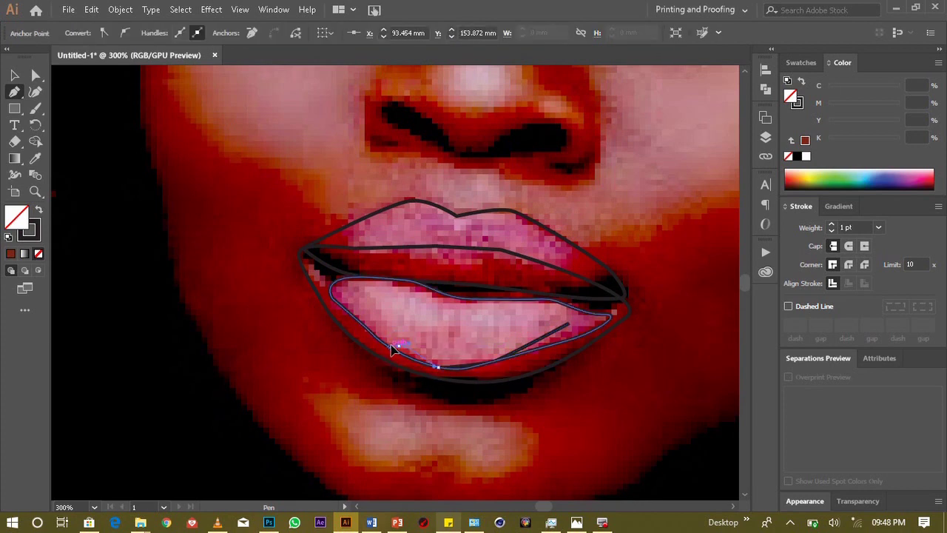
{"action": "left_click_drag", "start_coordinate": [396, 348], "coordinate": [356, 314]}
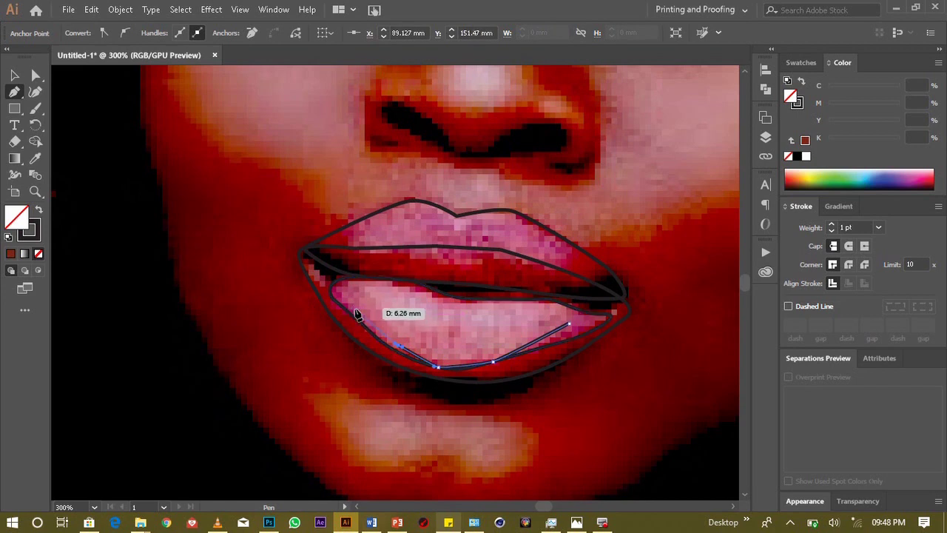
{"action": "left_click_drag", "start_coordinate": [356, 315], "coordinate": [338, 285]}
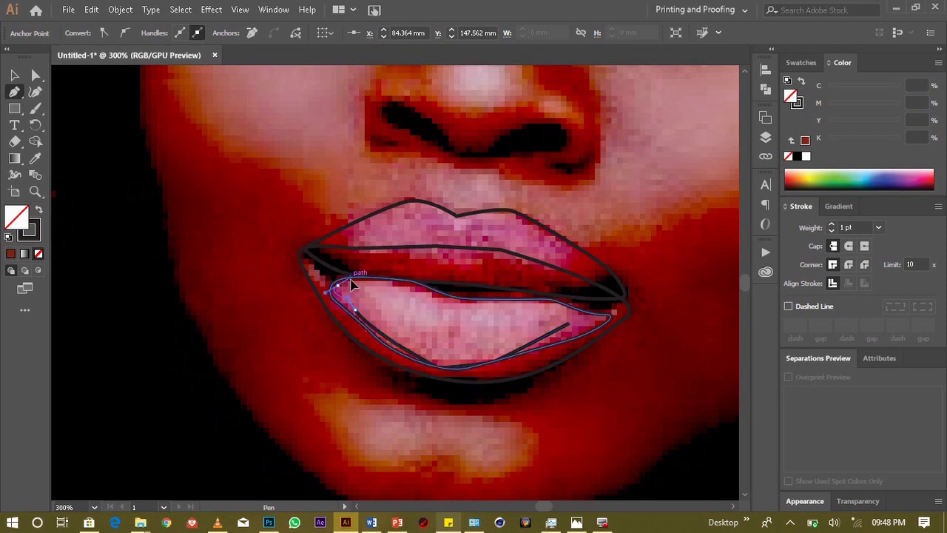
{"action": "mouse_move", "coordinate": [352, 283]}
{"action": "left_mouse_down"}
{"action": "mouse_move", "coordinate": [413, 293]}
{"action": "mouse_move", "coordinate": [403, 288]}
{"action": "mouse_move", "coordinate": [448, 306]}
{"action": "left_mouse_up"}
Step: Start a new curved path along the upper lip's lower edge
{"action": "left_click", "coordinate": [474, 308]}
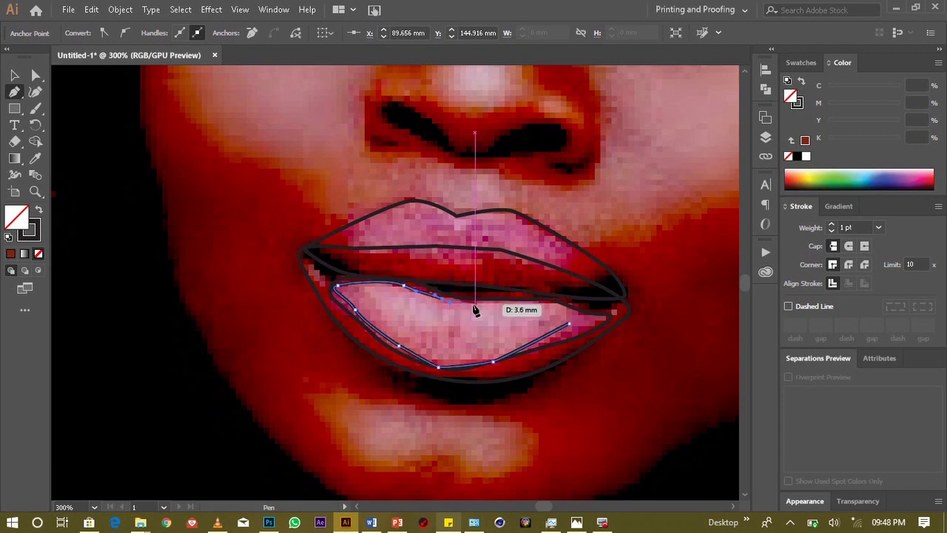
{"action": "left_click_drag", "start_coordinate": [544, 303], "coordinate": [558, 307]}
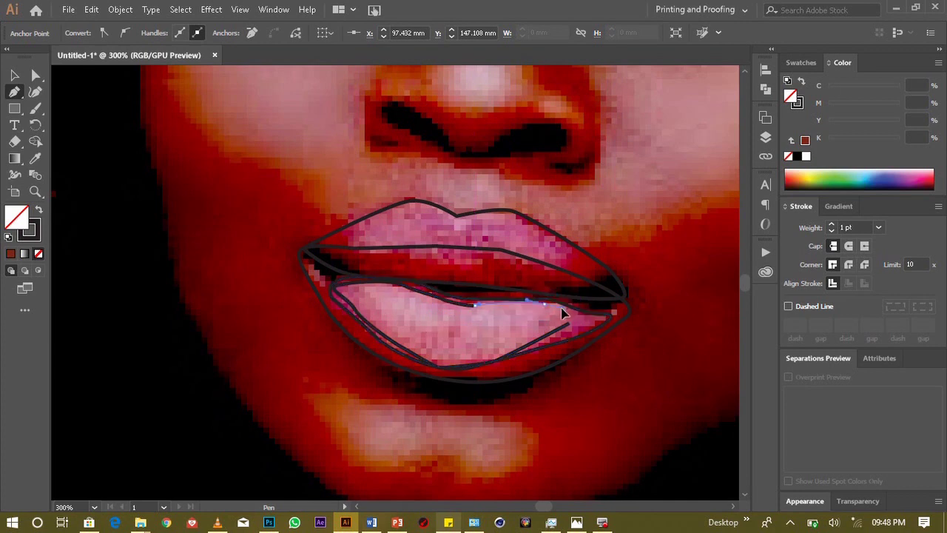
{"action": "left_click_drag", "start_coordinate": [563, 314], "coordinate": [598, 321]}
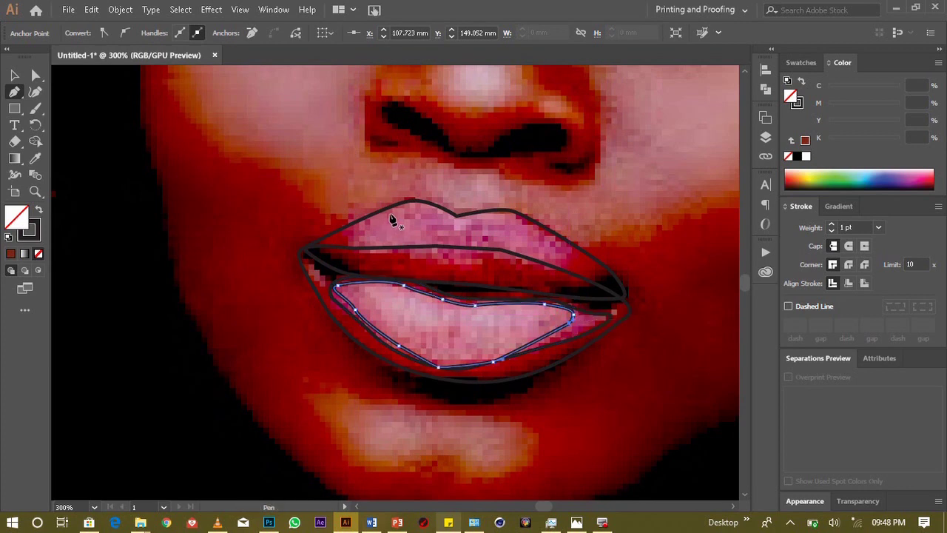
{"action": "mouse_move", "coordinate": [344, 233]}
{"action": "left_mouse_down"}
{"action": "mouse_move", "coordinate": [372, 266]}
{"action": "mouse_move", "coordinate": [466, 277]}
{"action": "mouse_move", "coordinate": [490, 261]}
{"action": "left_mouse_up"}
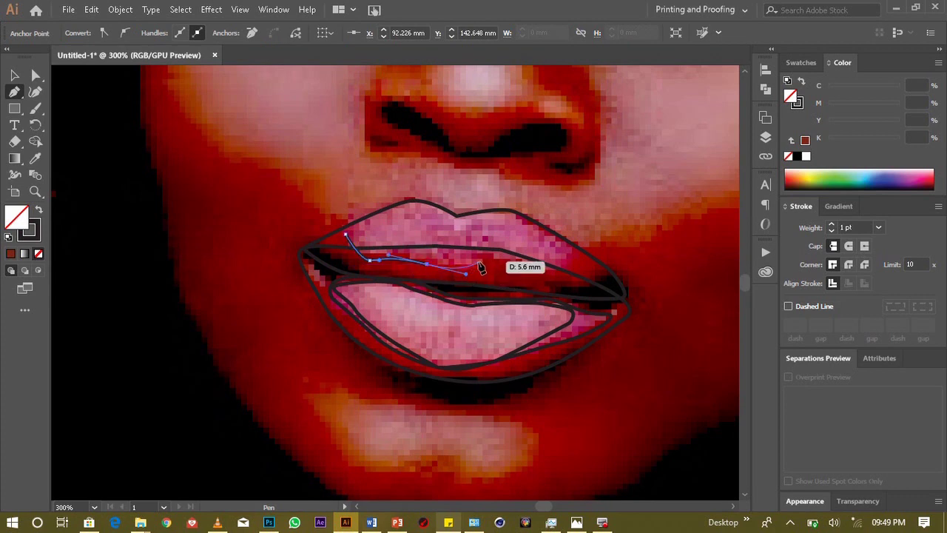
Step: Place points along the upper lip's edges and nudge the start anchor up and left
{"action": "mouse_move", "coordinate": [540, 268]}
{"action": "left_mouse_down"}
{"action": "mouse_move", "coordinate": [560, 273]}
{"action": "mouse_move", "coordinate": [585, 255]}
{"action": "mouse_move", "coordinate": [566, 243]}
{"action": "left_mouse_up"}
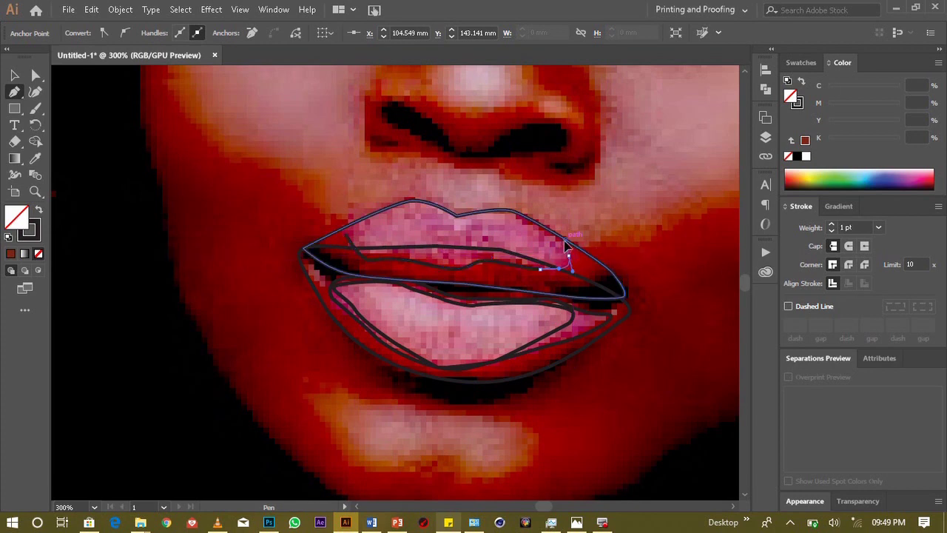
{"action": "mouse_move", "coordinate": [566, 245]}
{"action": "left_mouse_down"}
{"action": "mouse_move", "coordinate": [571, 265]}
{"action": "mouse_move", "coordinate": [554, 232]}
{"action": "left_mouse_up"}
{"action": "left_click_drag", "start_coordinate": [492, 213], "coordinate": [500, 215]}
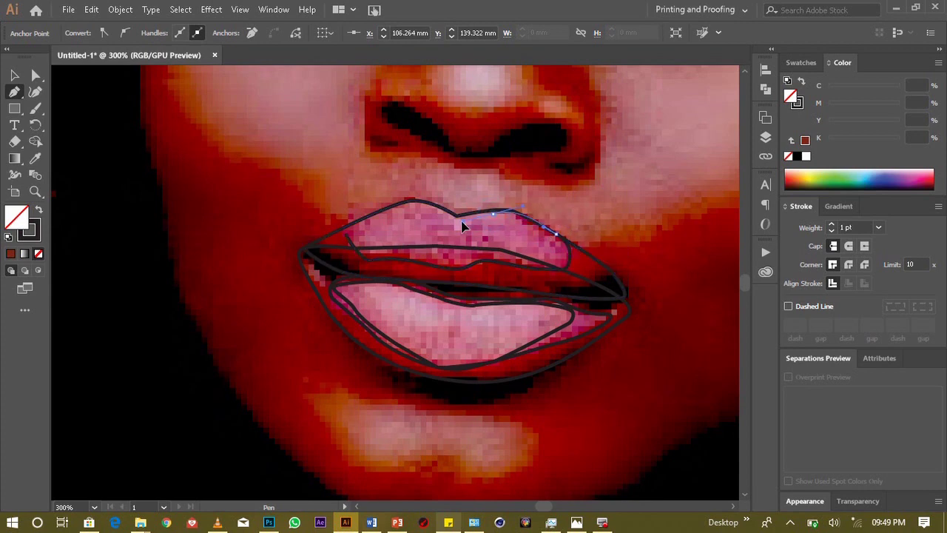
{"action": "mouse_move", "coordinate": [465, 219]}
{"action": "left_mouse_down"}
{"action": "mouse_move", "coordinate": [455, 226]}
{"action": "mouse_move", "coordinate": [393, 210]}
{"action": "mouse_move", "coordinate": [345, 235]}
{"action": "left_mouse_up"}
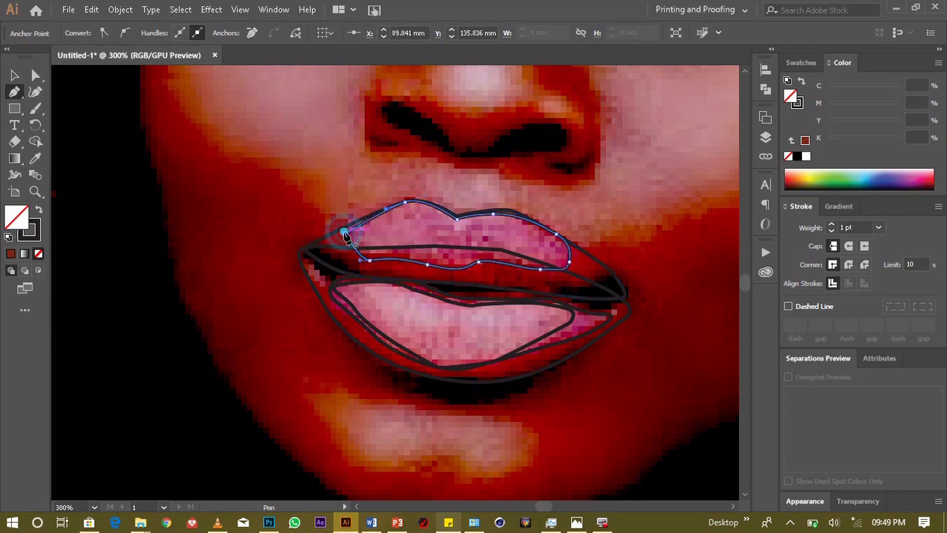
{"action": "left_click", "coordinate": [35, 75]}
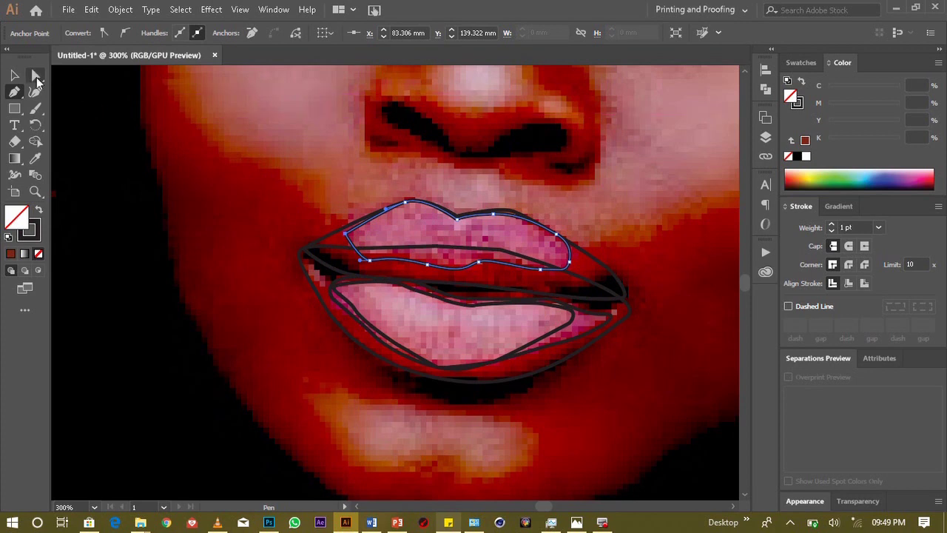
{"action": "left_click", "coordinate": [343, 234]}
{"action": "key", "text": "Left"}
{"action": "key", "text": "Up"}
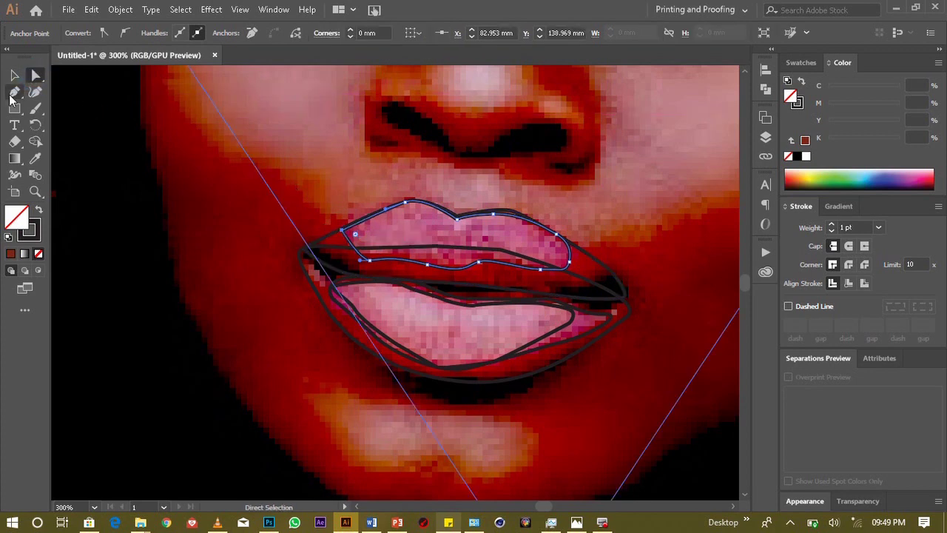
Step: Continue the upper-lip path over its top curve and dip, closing it at the right corner
{"action": "left_click", "coordinate": [14, 91]}
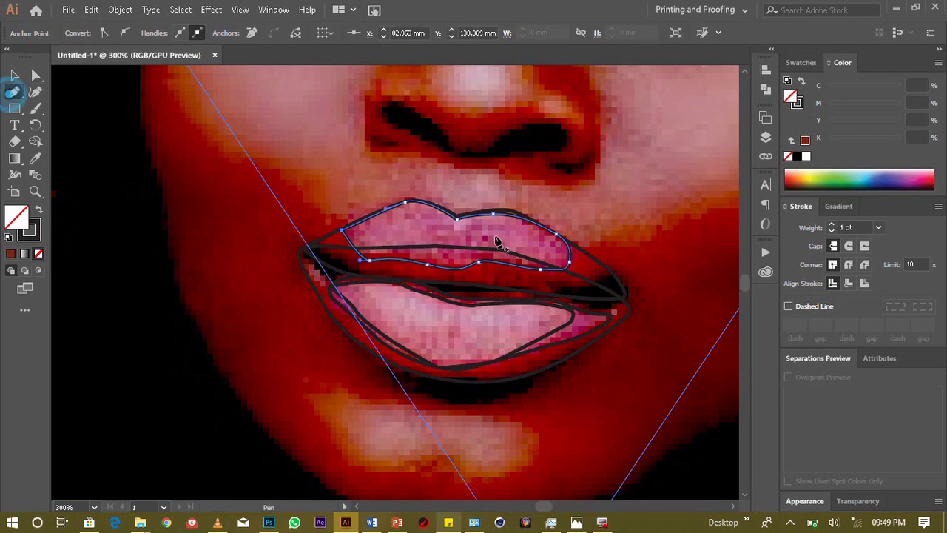
{"action": "left_click", "coordinate": [561, 261]}
{"action": "mouse_move", "coordinate": [559, 275]}
{"action": "left_mouse_down"}
{"action": "mouse_move", "coordinate": [481, 253]}
{"action": "mouse_move", "coordinate": [459, 270]}
{"action": "mouse_move", "coordinate": [355, 246]}
{"action": "mouse_move", "coordinate": [370, 224]}
{"action": "left_mouse_up"}
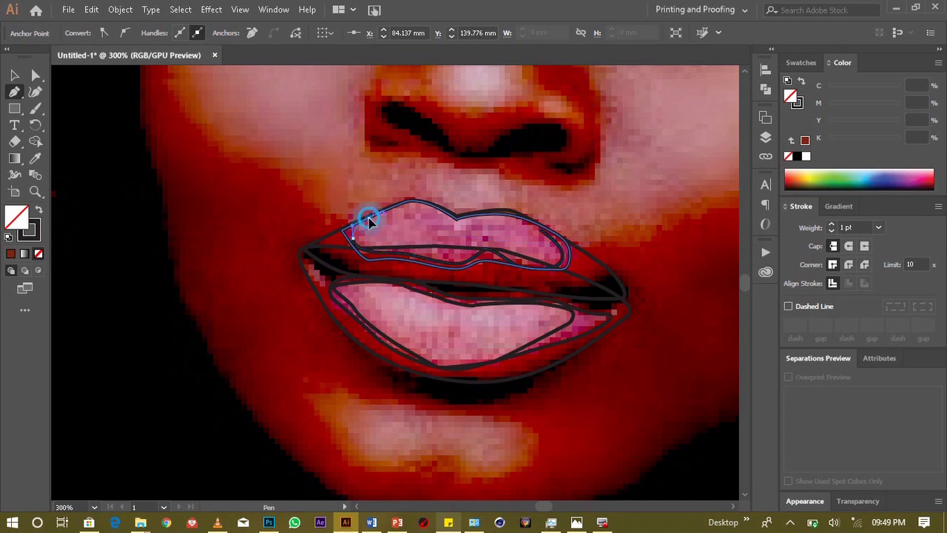
{"action": "left_click_drag", "start_coordinate": [374, 214], "coordinate": [420, 209]}
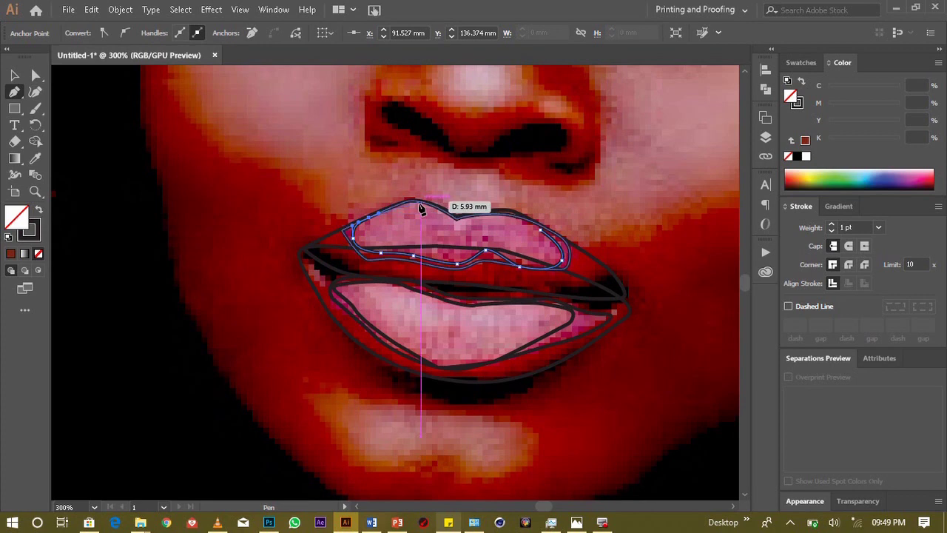
{"action": "mouse_move", "coordinate": [420, 209]}
{"action": "left_mouse_down"}
{"action": "mouse_move", "coordinate": [448, 222]}
{"action": "mouse_move", "coordinate": [510, 220]}
{"action": "left_mouse_up"}
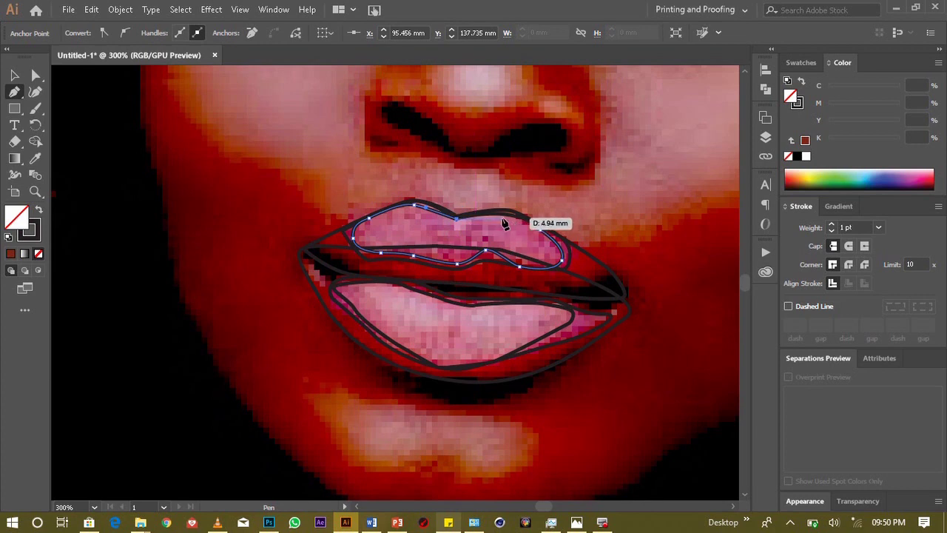
{"action": "left_click_drag", "start_coordinate": [511, 219], "coordinate": [563, 233]}
{"action": "left_click", "coordinate": [563, 256]}
{"action": "left_click", "coordinate": [14, 75]}
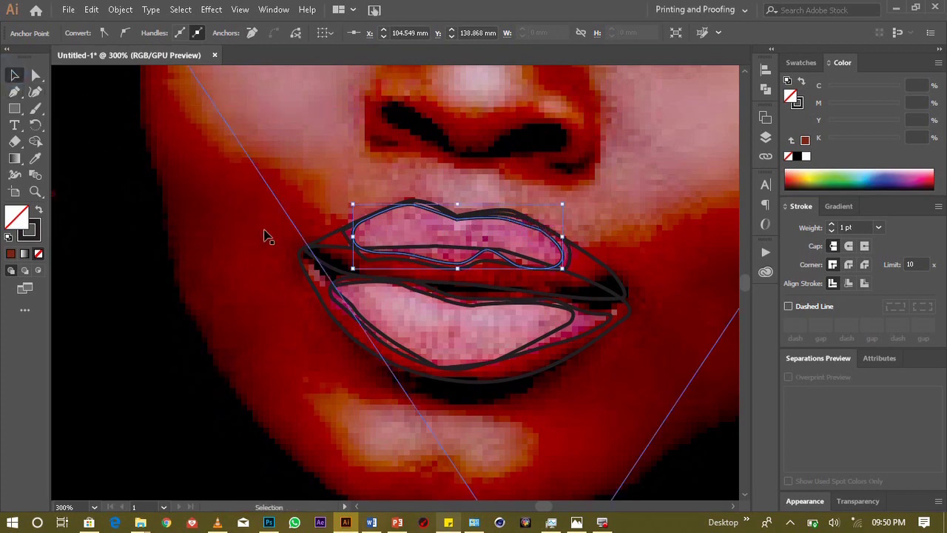
Step: Trace a closed curved shape around the dark shadow beneath the lower lip
{"action": "key", "text": "ctrl+minus"}
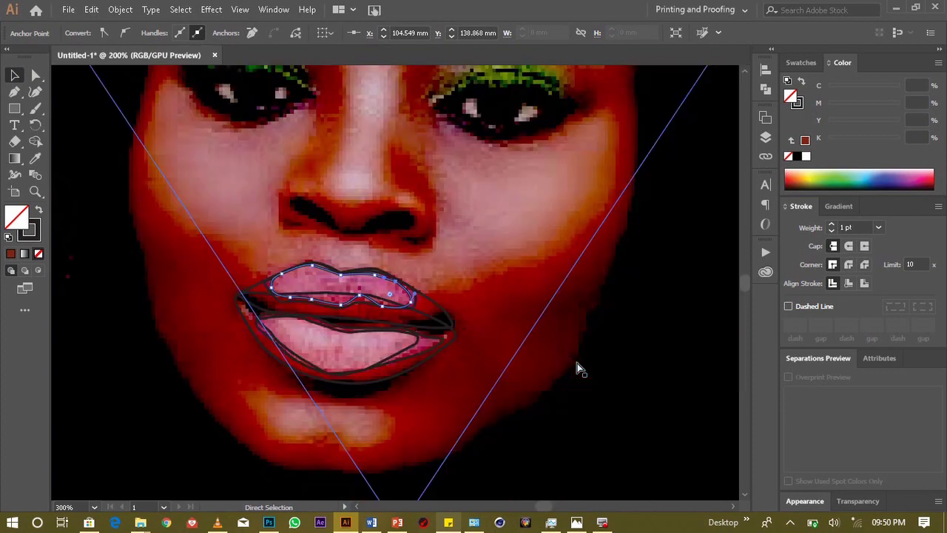
{"action": "key", "text": "ctrl+minus"}
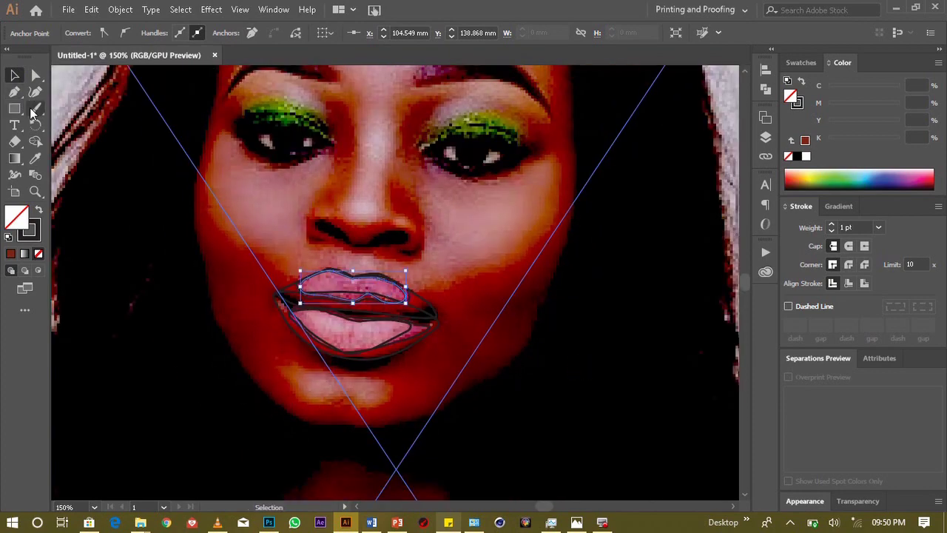
{"action": "left_click", "coordinate": [14, 91]}
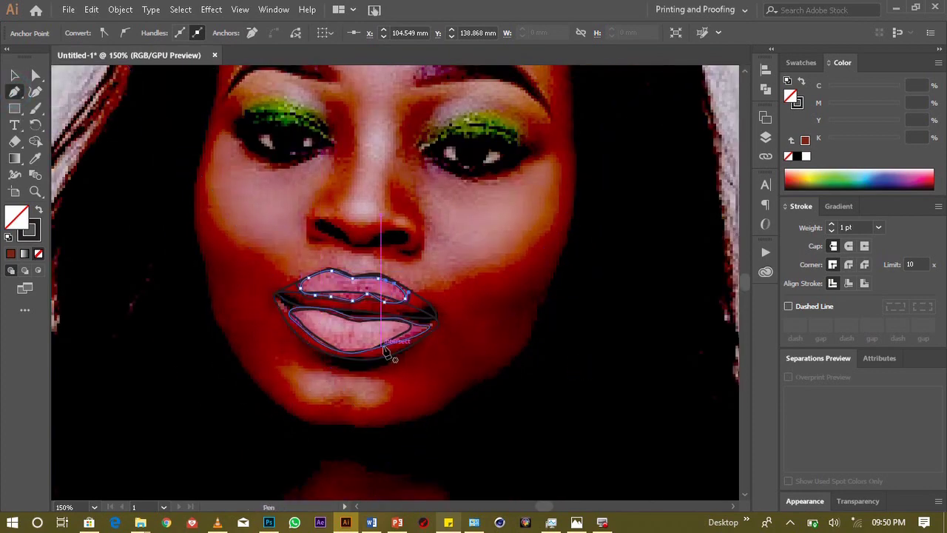
{"action": "left_click", "coordinate": [412, 338]}
{"action": "left_click_drag", "start_coordinate": [387, 363], "coordinate": [338, 370]}
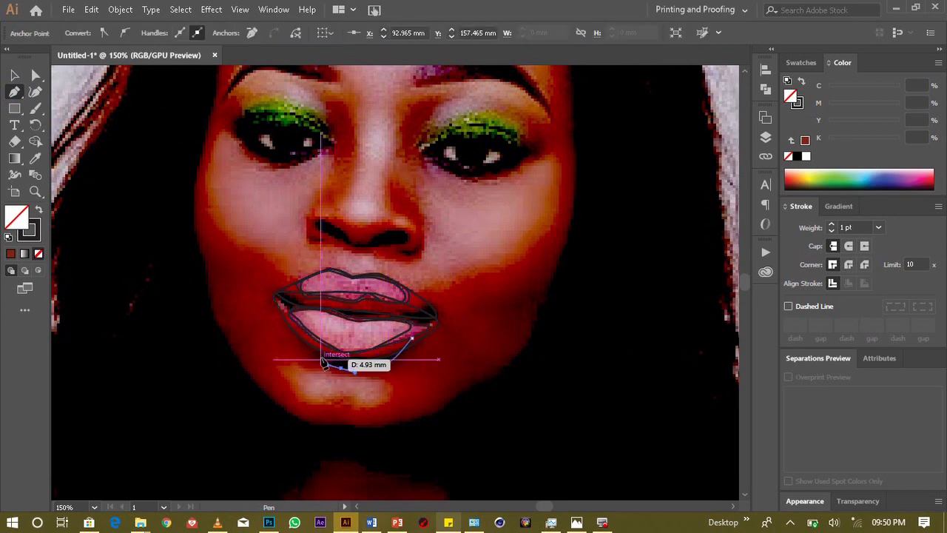
{"action": "left_click_drag", "start_coordinate": [316, 346], "coordinate": [316, 348]}
{"action": "left_click", "coordinate": [314, 347]}
{"action": "left_click_drag", "start_coordinate": [412, 338], "coordinate": [415, 342]}
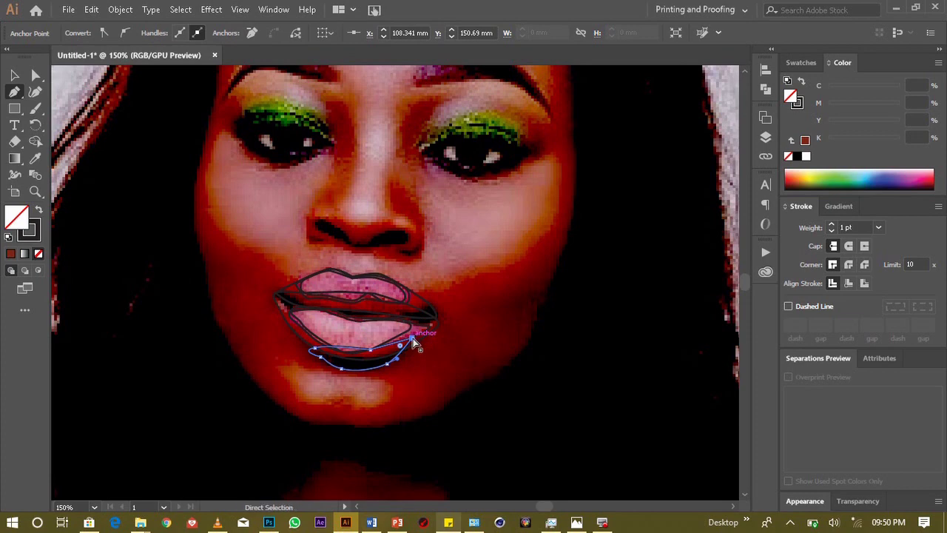
{"action": "key", "text": "ctrl+plus"}
{"action": "key", "text": "ctrl+plus"}
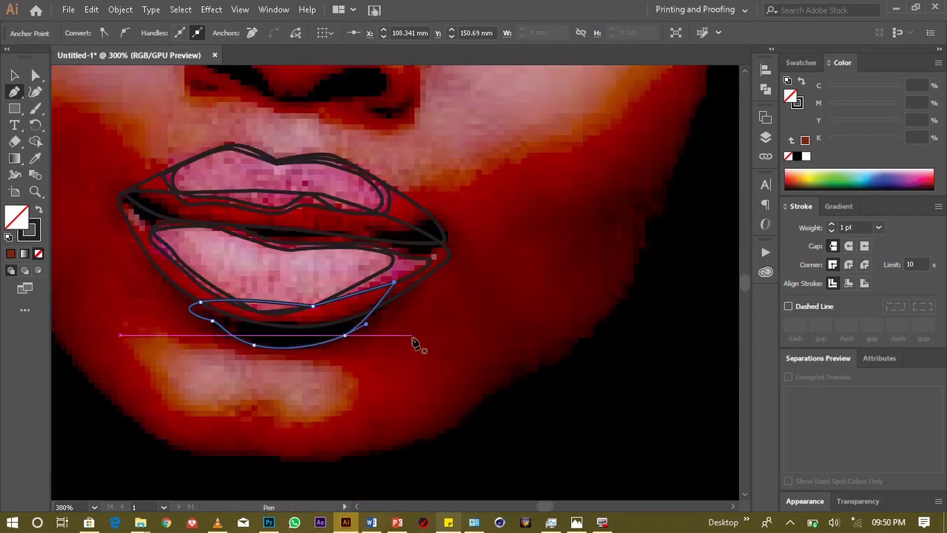
{"action": "left_click", "coordinate": [11, 74]}
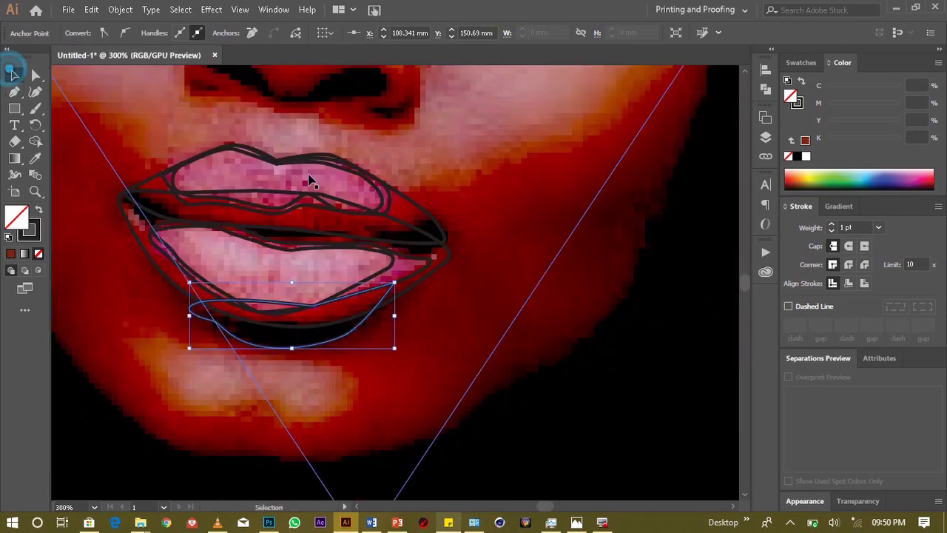
{"action": "left_click", "coordinate": [296, 232]}
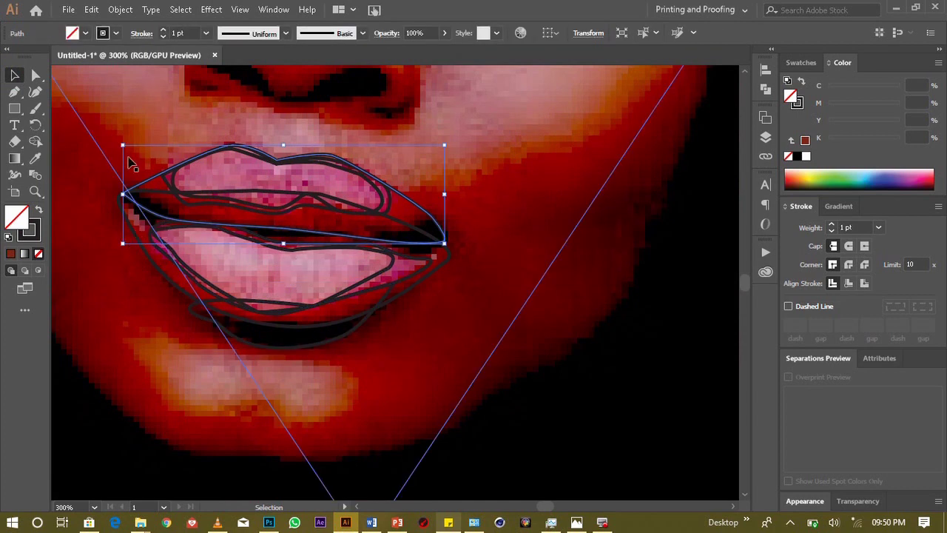
Step: Draw a thin curved path along the dark line where the lips meet
{"action": "left_click", "coordinate": [13, 94]}
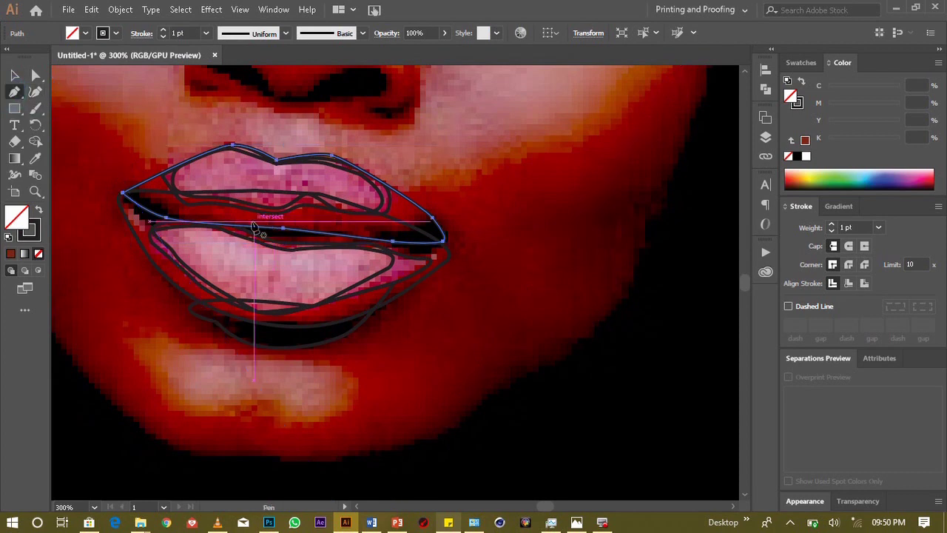
{"action": "mouse_move", "coordinate": [245, 217]}
{"action": "left_mouse_down"}
{"action": "mouse_move", "coordinate": [329, 225]}
{"action": "mouse_move", "coordinate": [288, 244]}
{"action": "mouse_move", "coordinate": [212, 223]}
{"action": "mouse_move", "coordinate": [249, 219]}
{"action": "left_mouse_up"}
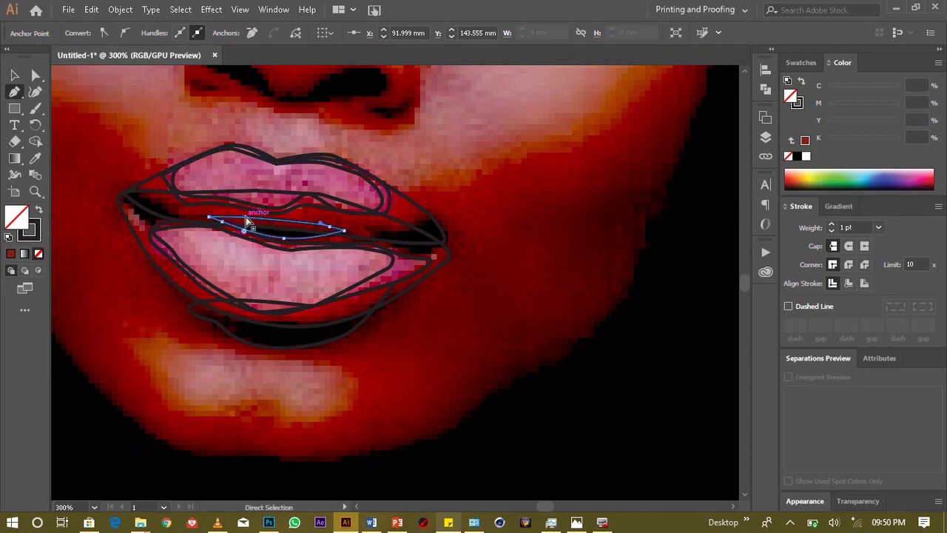
{"action": "key", "text": "ctrl+minus"}
{"action": "key", "text": "ctrl+minus"}
{"action": "key", "text": "ctrl+minus"}
{"action": "key", "text": "ctrl+minus"}
{"action": "key", "text": "ctrl+minus"}
{"action": "key", "text": "ctrl+minus"}
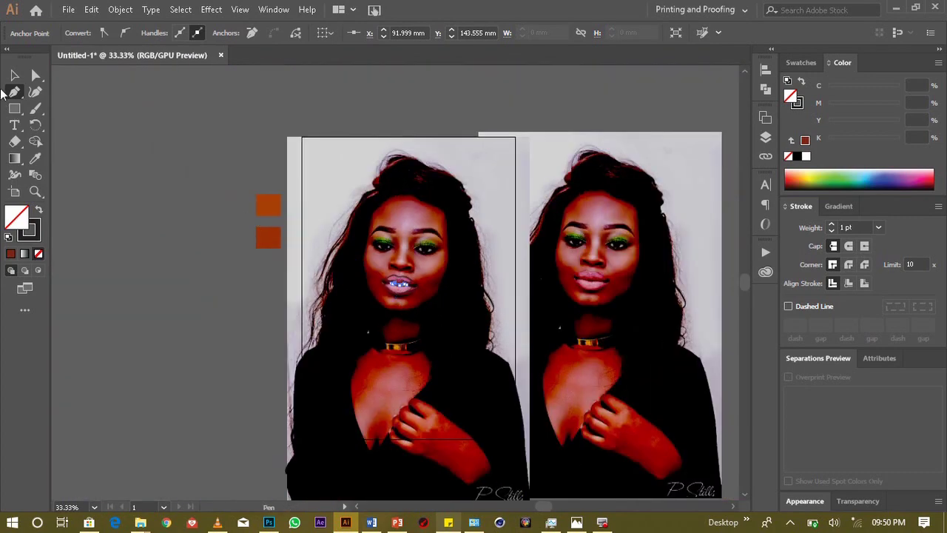
{"action": "left_click", "coordinate": [15, 76]}
Step: Send the reference photo to the back so the vector face shows on top
{"action": "left_click", "coordinate": [293, 104]}
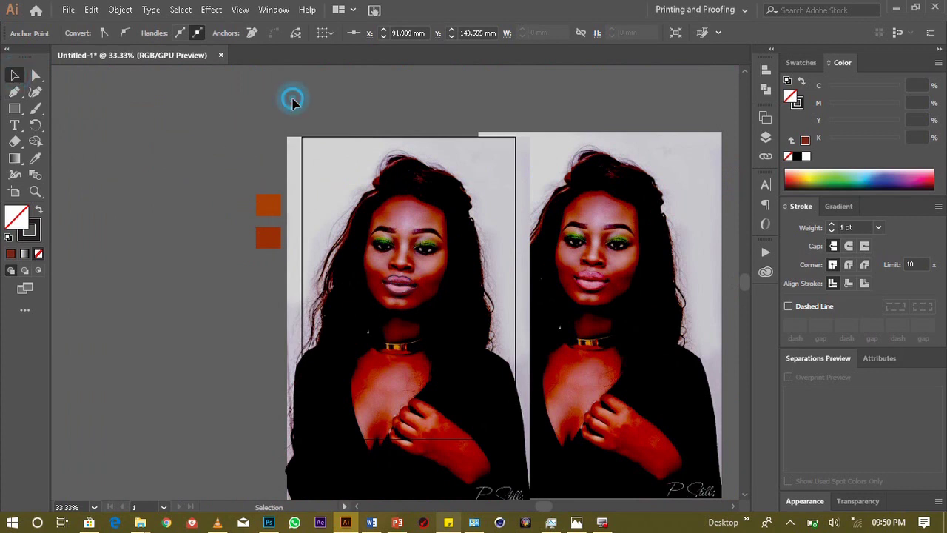
{"action": "left_click", "coordinate": [271, 89]}
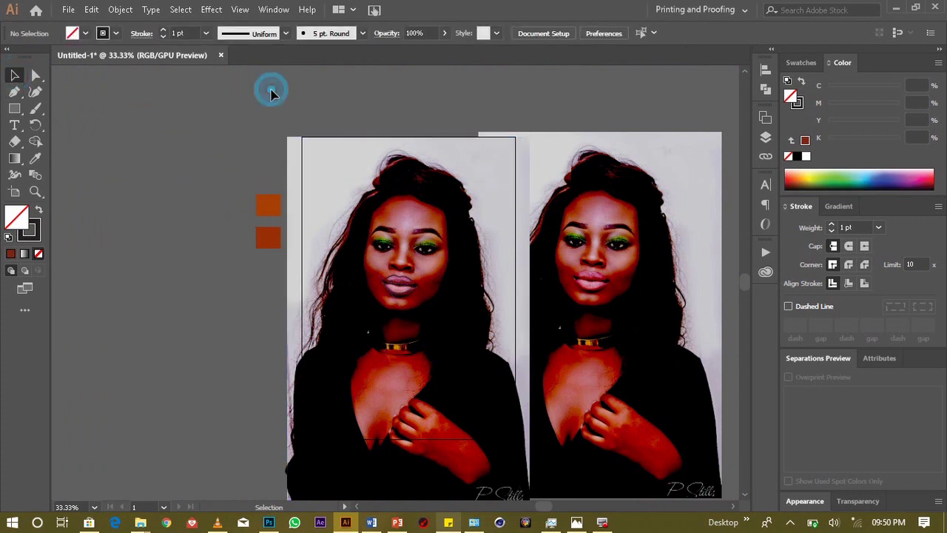
{"action": "left_click", "coordinate": [338, 177]}
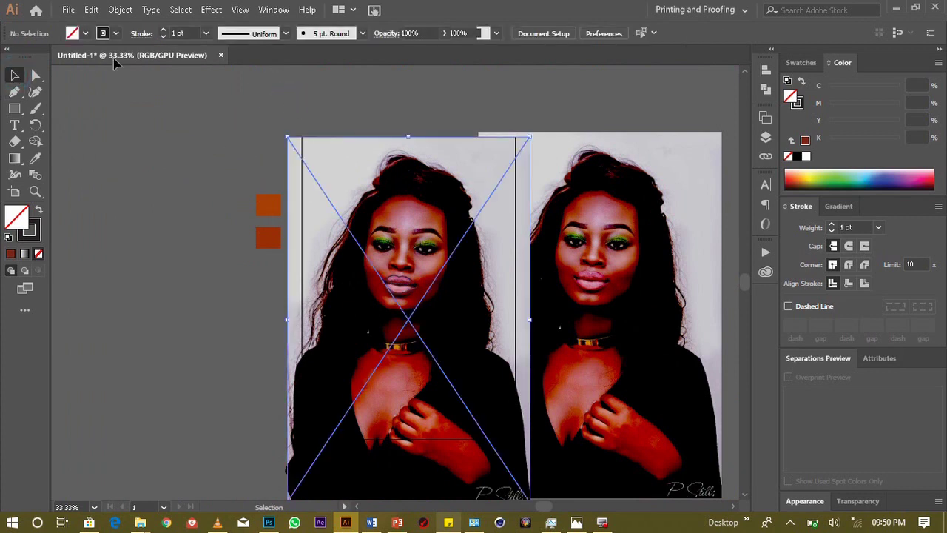
{"action": "left_click", "coordinate": [120, 8]}
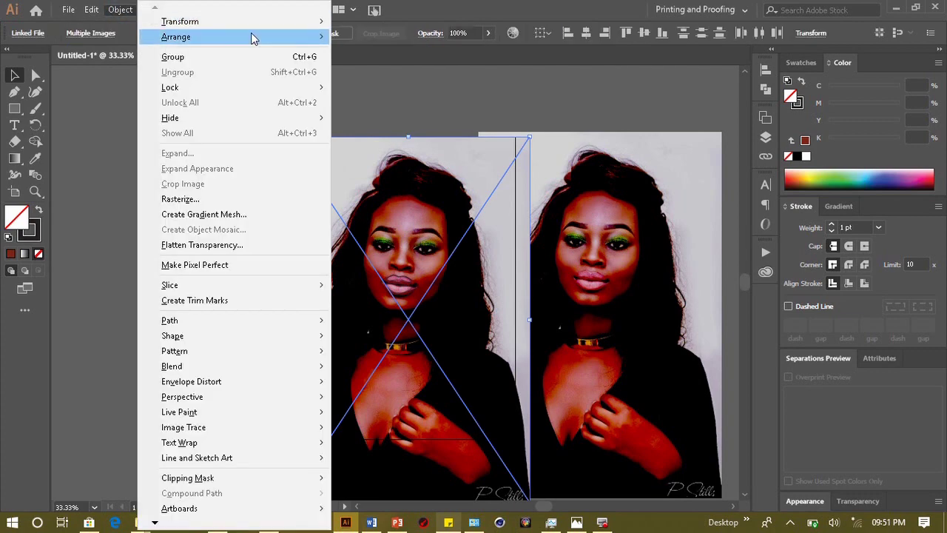
{"action": "mouse_move", "coordinate": [176, 37]}
{"action": "left_click", "coordinate": [378, 87]}
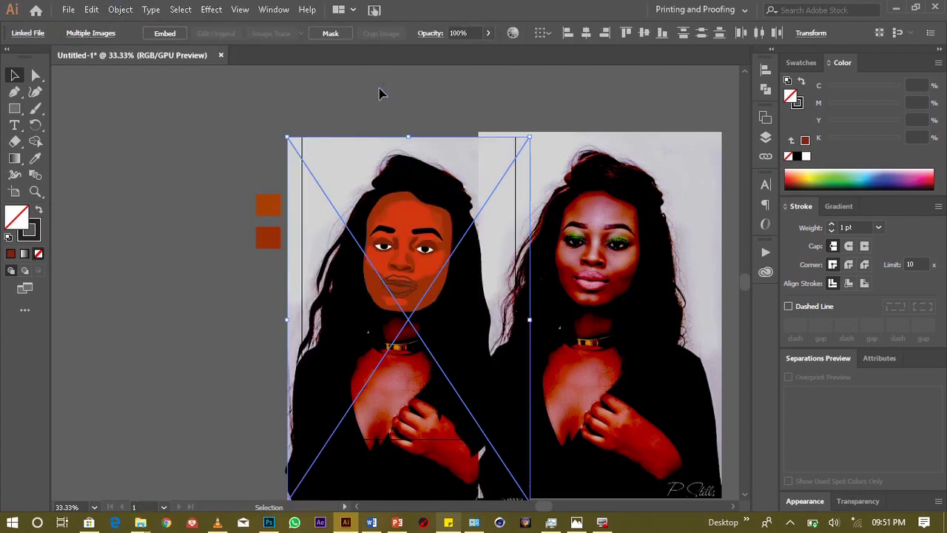
{"action": "key", "text": "ctrl+plus"}
{"action": "key", "text": "ctrl+plus"}
{"action": "key", "text": "ctrl+plus"}
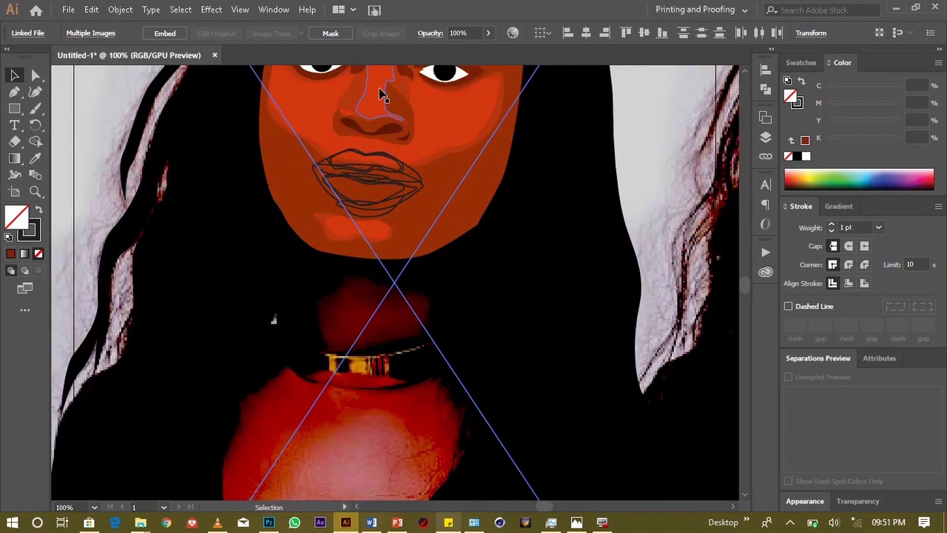
{"action": "key", "text": "ctrl+plus"}
{"action": "key", "text": "ctrl+plus"}
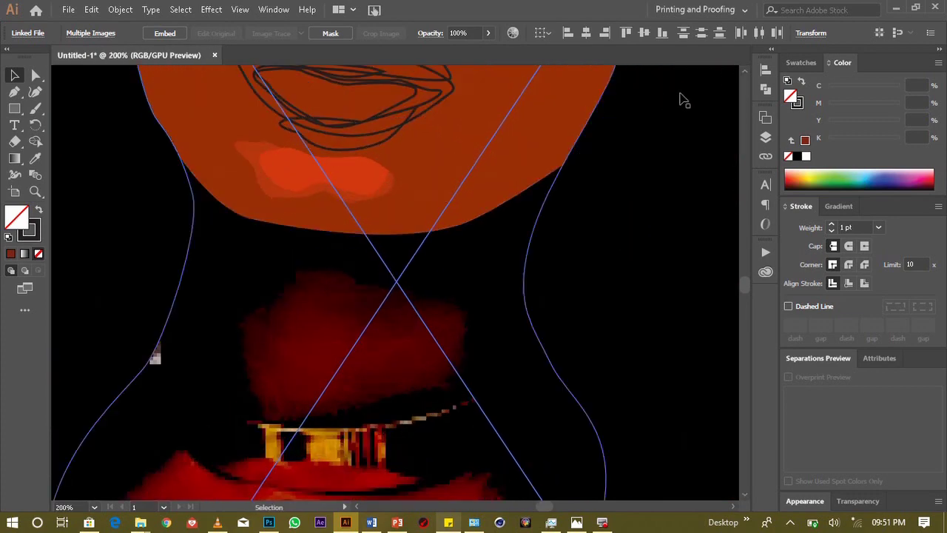
{"action": "left_click", "coordinate": [745, 71]}
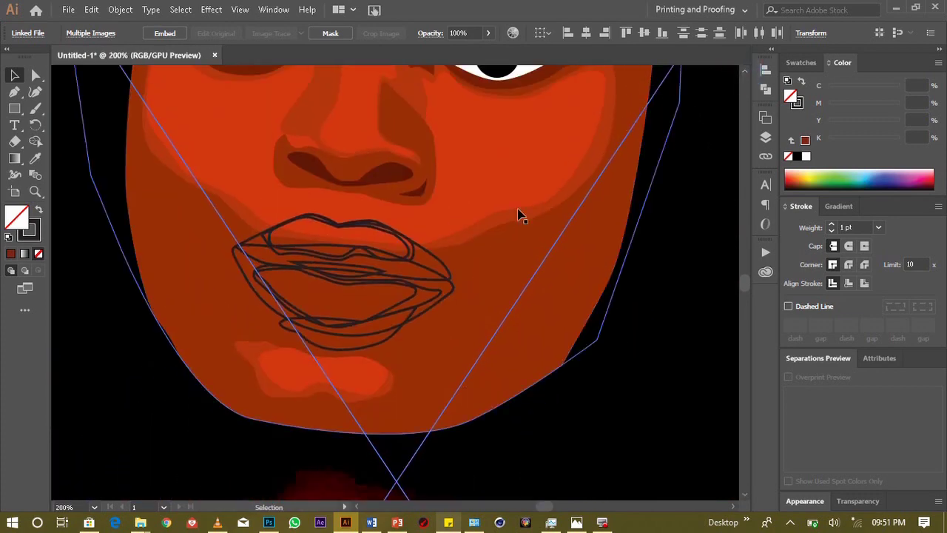
Step: Select both lip outlines and eyedrop the face's red fill onto them
{"action": "left_click", "coordinate": [433, 260]}
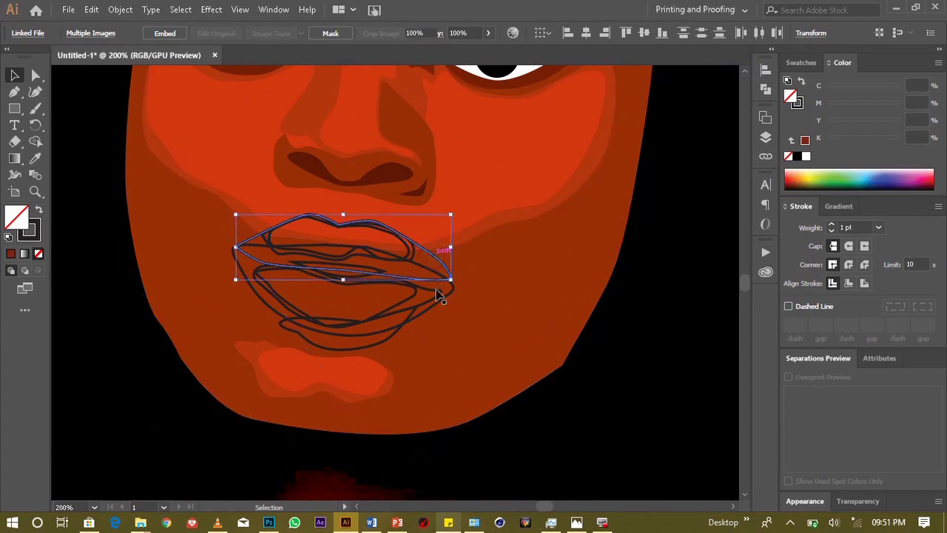
{"action": "left_click", "coordinate": [436, 311], "text": "shift"}
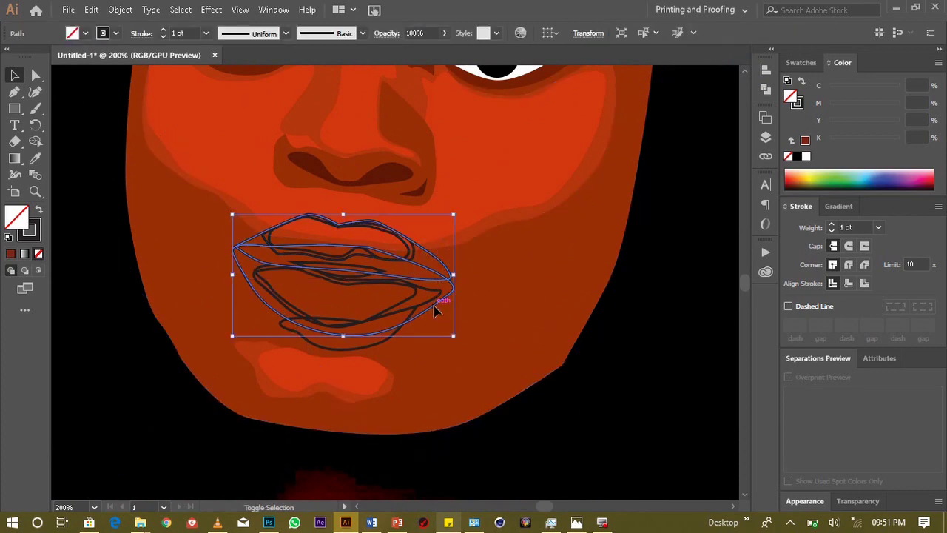
{"action": "key", "text": "ctrl+minus"}
{"action": "key", "text": "ctrl+minus"}
{"action": "key", "text": "ctrl+minus"}
{"action": "key", "text": "ctrl+minus"}
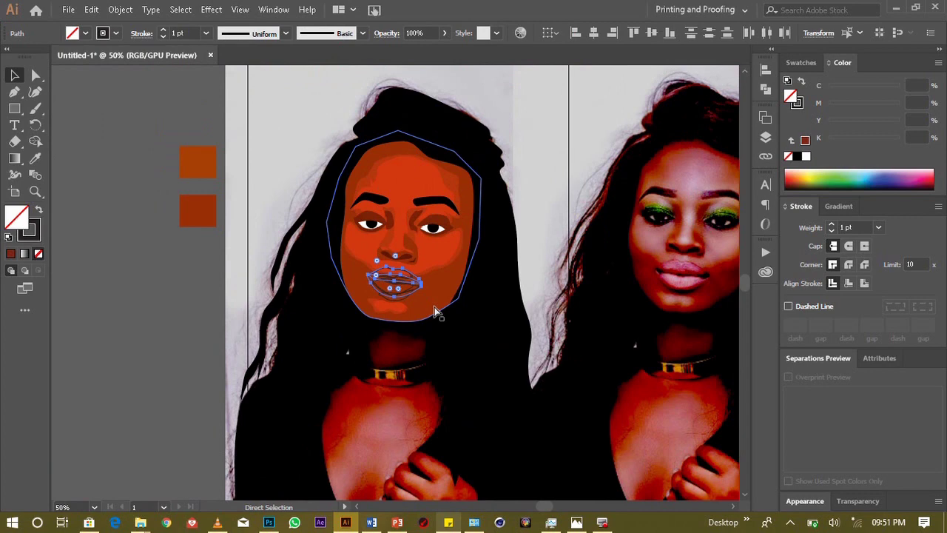
{"action": "key", "text": "ctrl+plus"}
{"action": "key", "text": "ctrl+plus"}
{"action": "key", "text": "ctrl+plus"}
{"action": "key", "text": "ctrl+plus"}
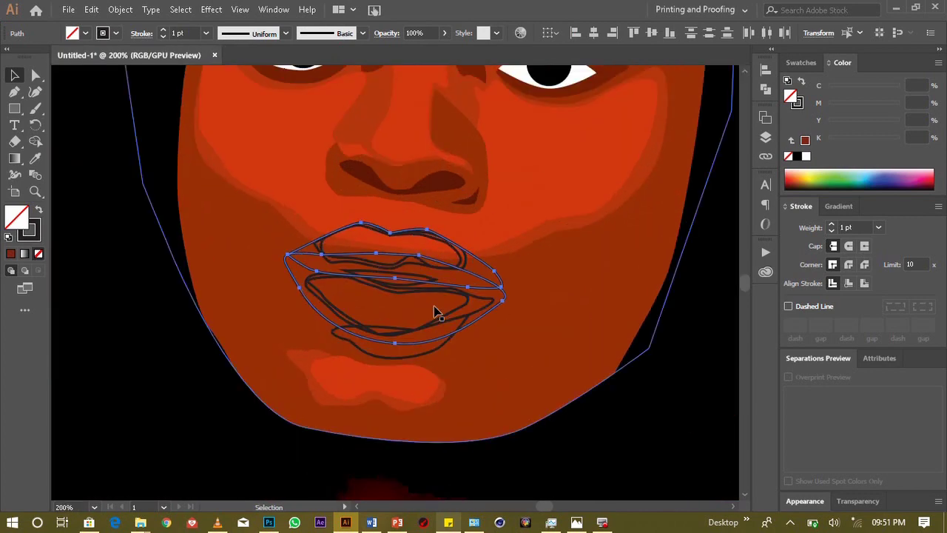
{"action": "left_click", "coordinate": [35, 158]}
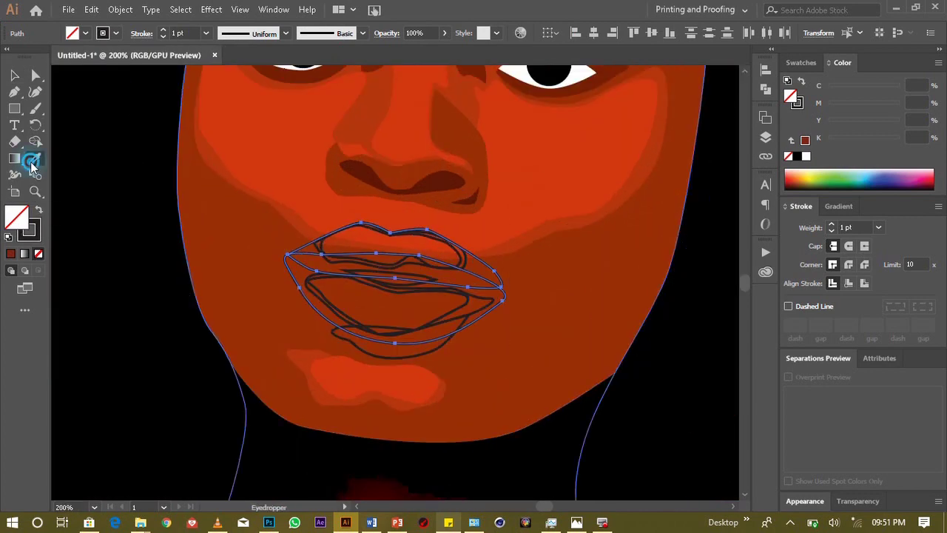
{"action": "left_click", "coordinate": [196, 210]}
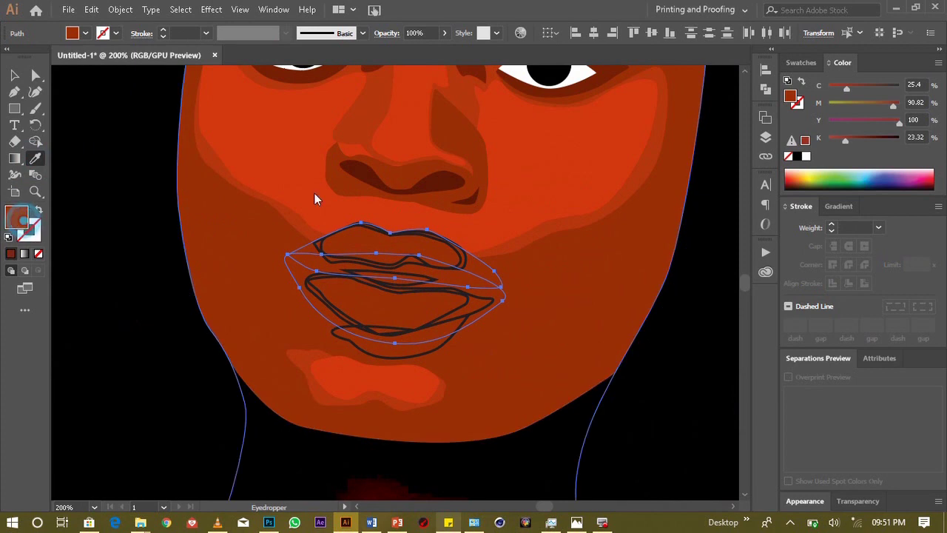
Step: Deepen the lip fill to dark red #8E0F09 in the Color Picker
{"action": "double_click", "coordinate": [17, 216]}
{"action": "left_click_drag", "start_coordinate": [248, 347], "coordinate": [248, 355]}
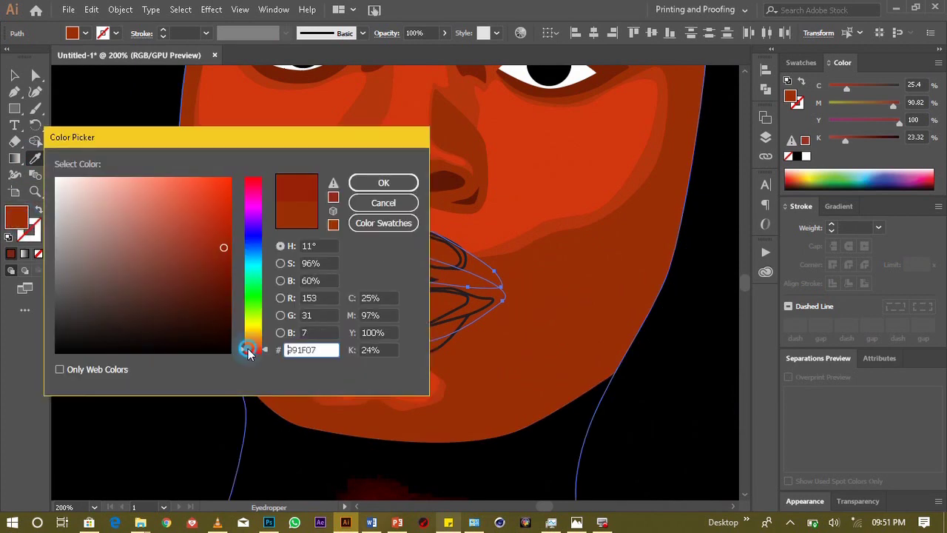
{"action": "left_click", "coordinate": [220, 254]}
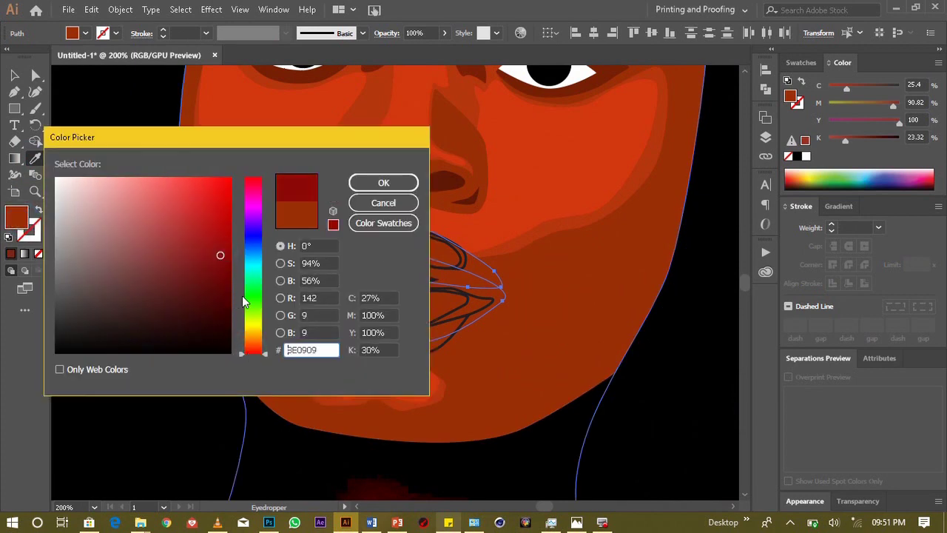
{"action": "left_click", "coordinate": [261, 352]}
{"action": "left_click_drag", "start_coordinate": [260, 354], "coordinate": [260, 358]}
{"action": "left_click", "coordinate": [381, 182]}
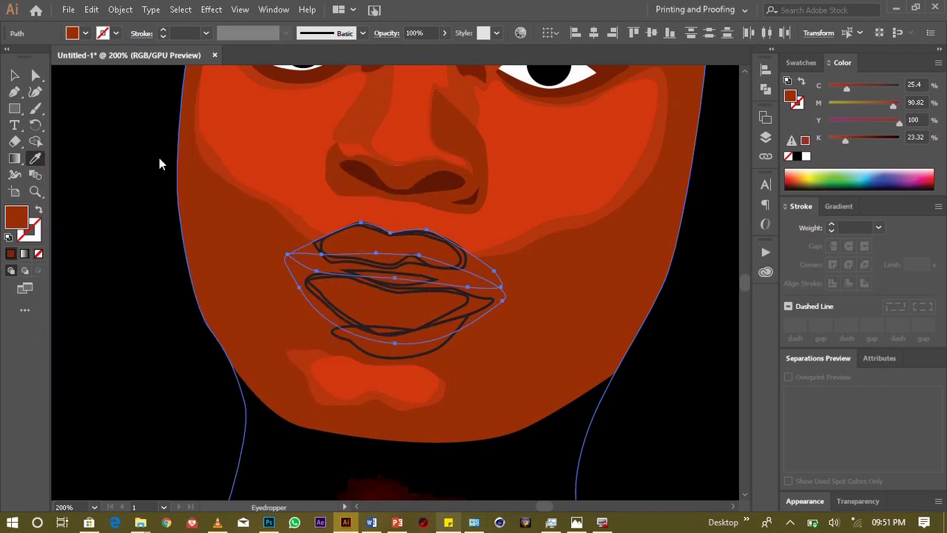
{"action": "left_click", "coordinate": [14, 74]}
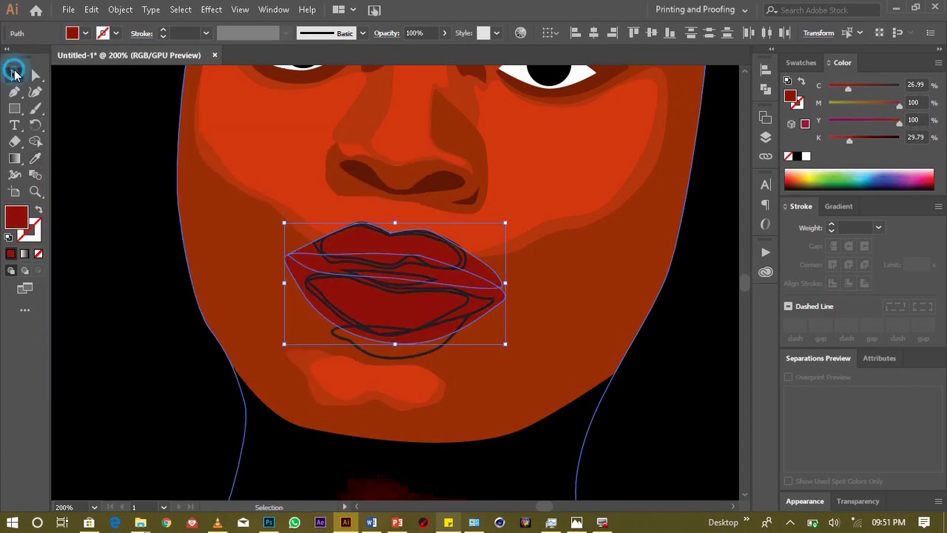
Step: Shift the selected lips' fill to a brighter red
{"action": "double_click", "coordinate": [16, 216]}
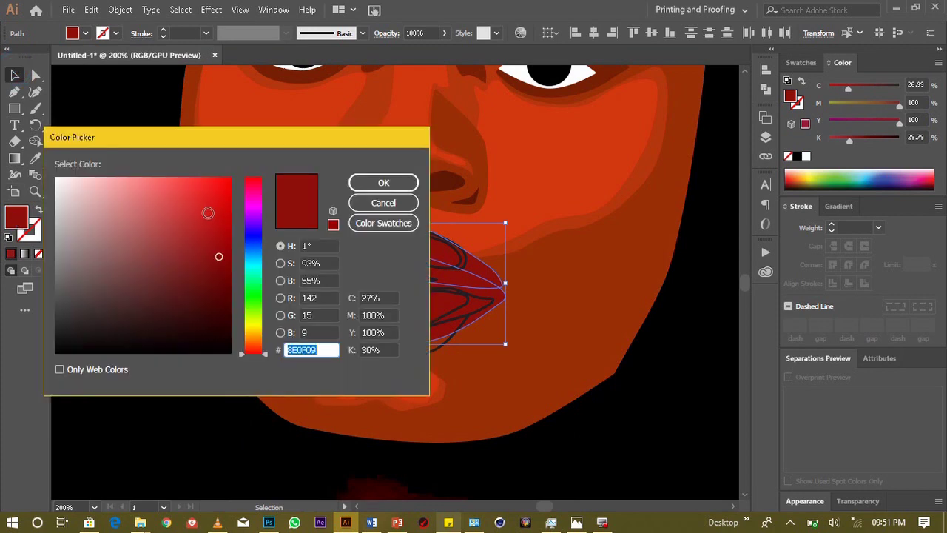
{"action": "left_click_drag", "start_coordinate": [205, 213], "coordinate": [213, 230]}
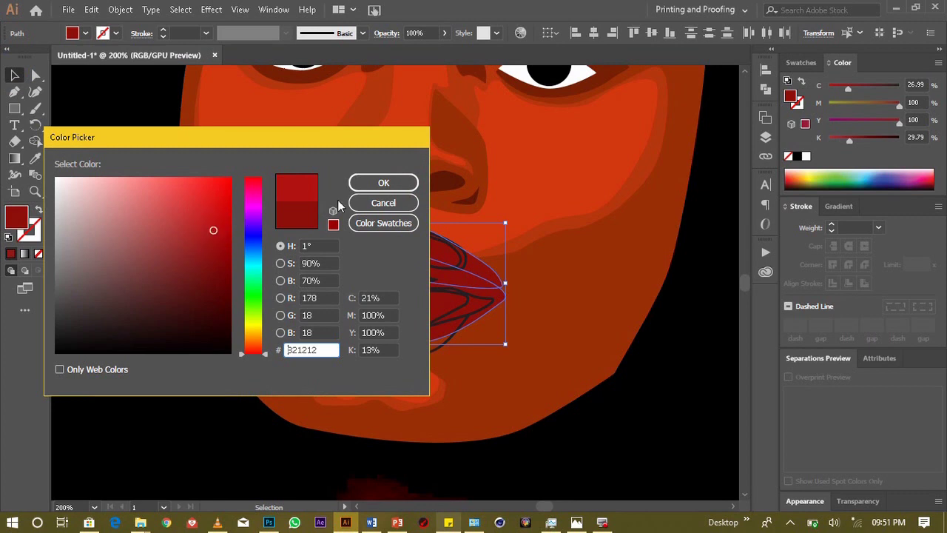
{"action": "left_click", "coordinate": [366, 189]}
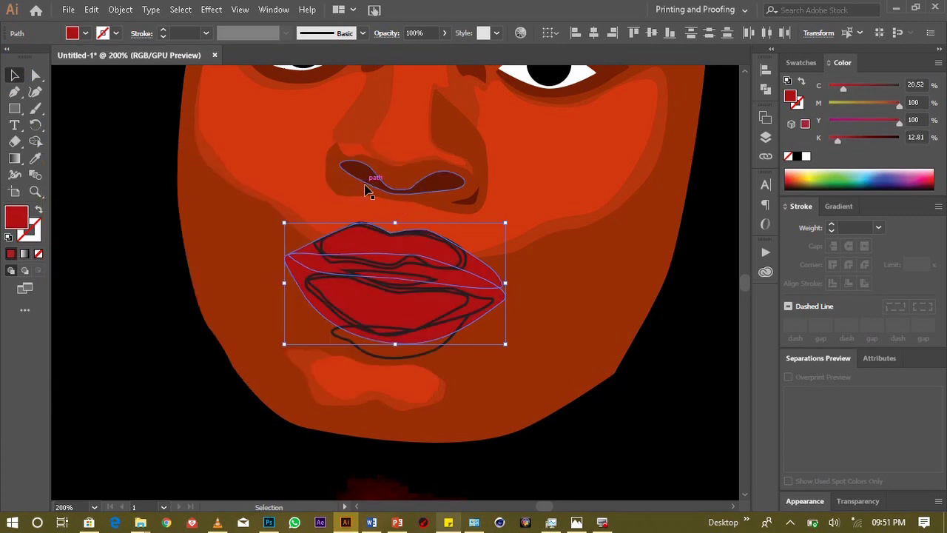
{"action": "left_click", "coordinate": [77, 109]}
Step: Darken the upper lip to a deeper red and compare it with the whole portrait
{"action": "left_click", "coordinate": [301, 296]}
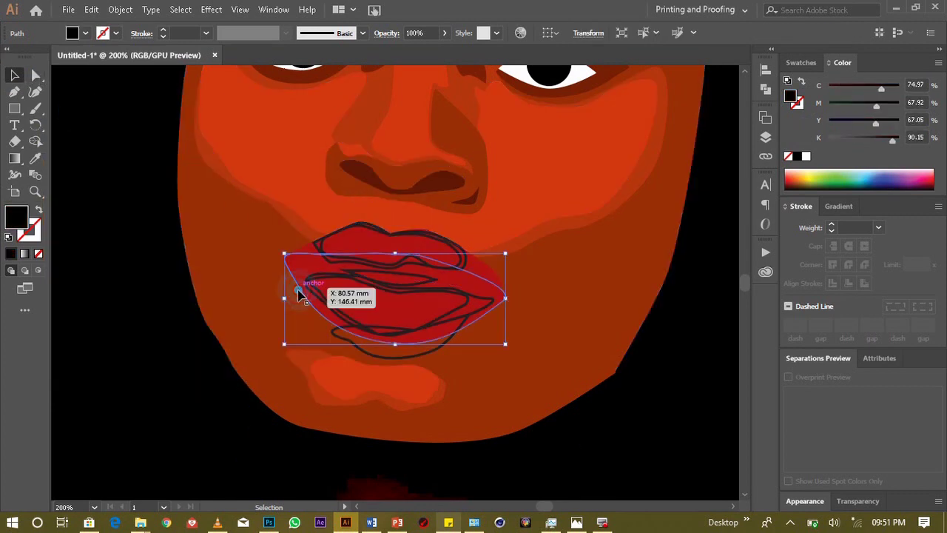
{"action": "left_click", "coordinate": [490, 275]}
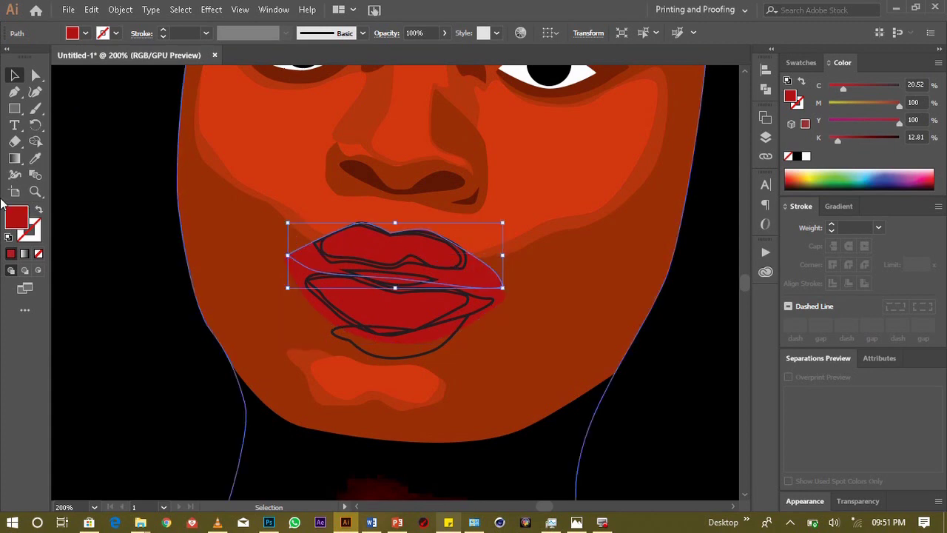
{"action": "double_click", "coordinate": [18, 216]}
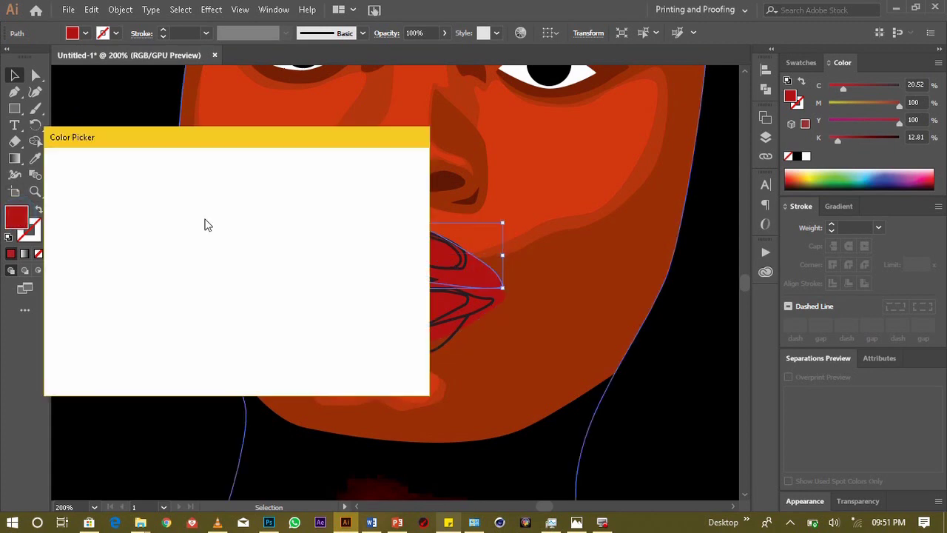
{"action": "left_click_drag", "start_coordinate": [211, 247], "coordinate": [208, 262]}
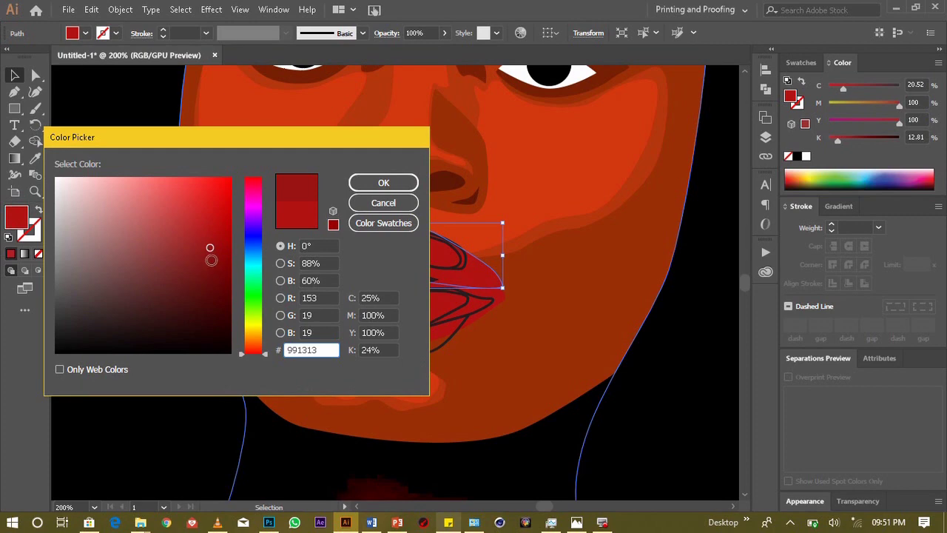
{"action": "left_click", "coordinate": [381, 187]}
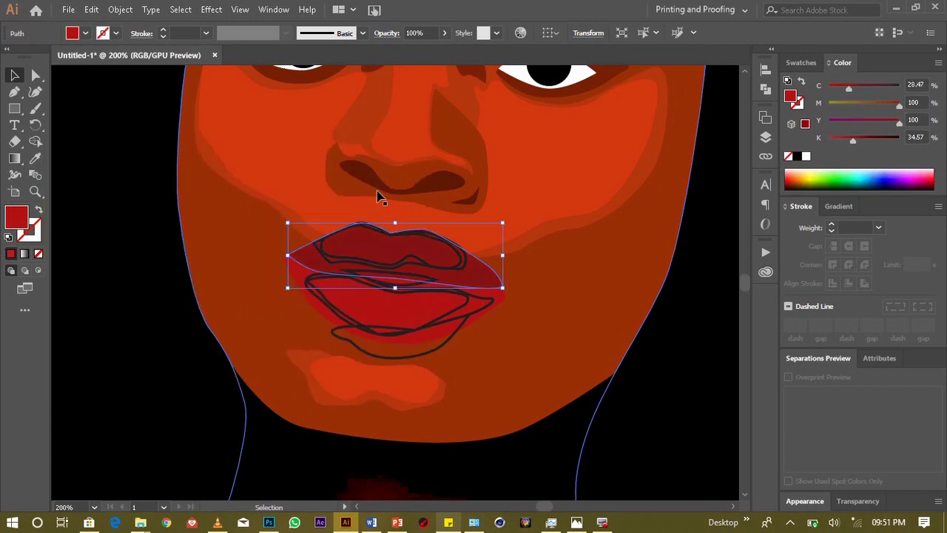
{"action": "key", "text": "ctrl+minus"}
{"action": "key", "text": "ctrl+minus"}
{"action": "key", "text": "ctrl+minus"}
{"action": "key", "text": "ctrl+minus"}
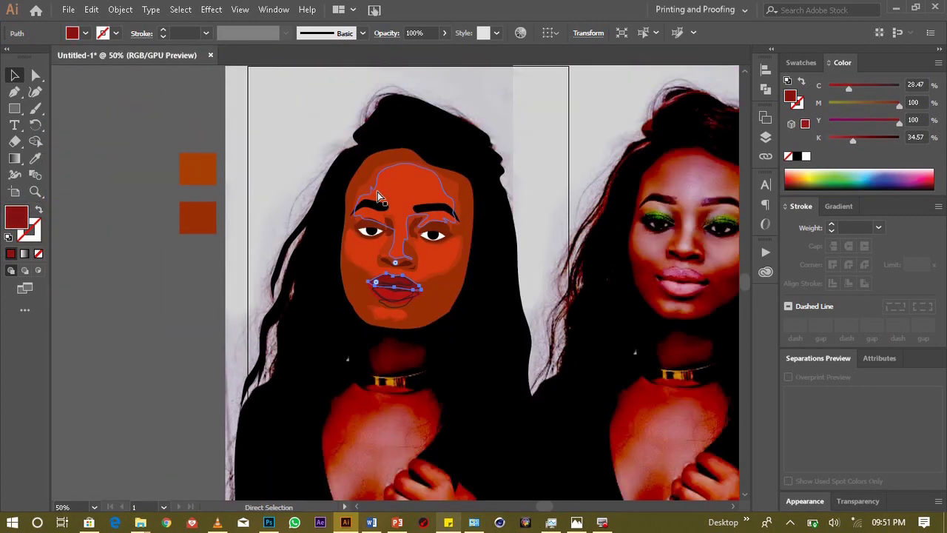
{"action": "key", "text": "ctrl+plus"}
{"action": "key", "text": "ctrl+plus"}
{"action": "key", "text": "ctrl+plus"}
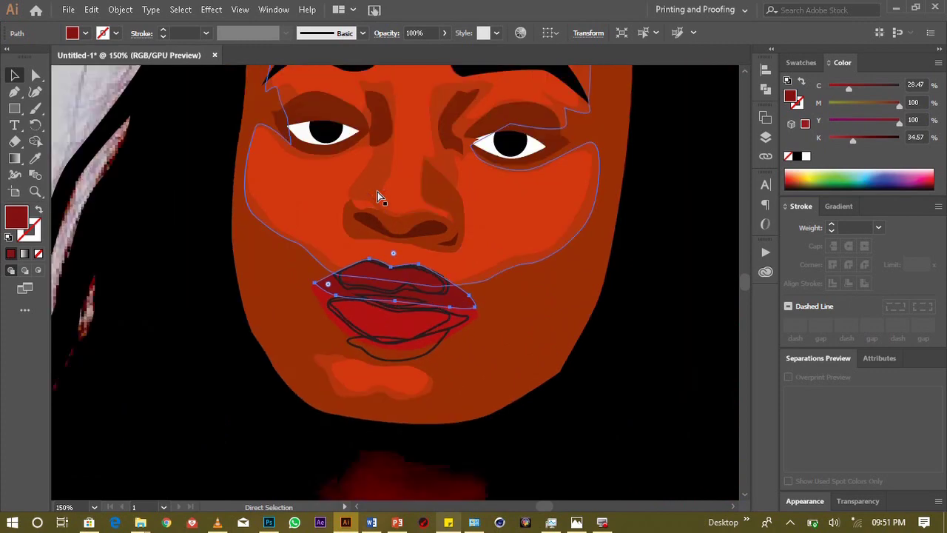
{"action": "key", "text": "ctrl+plus"}
Step: Sample the lower lip's red onto both lip shapes and fine-tune the shade
{"action": "left_click", "coordinate": [299, 306], "text": "shift"}
{"action": "left_click", "coordinate": [22, 223]}
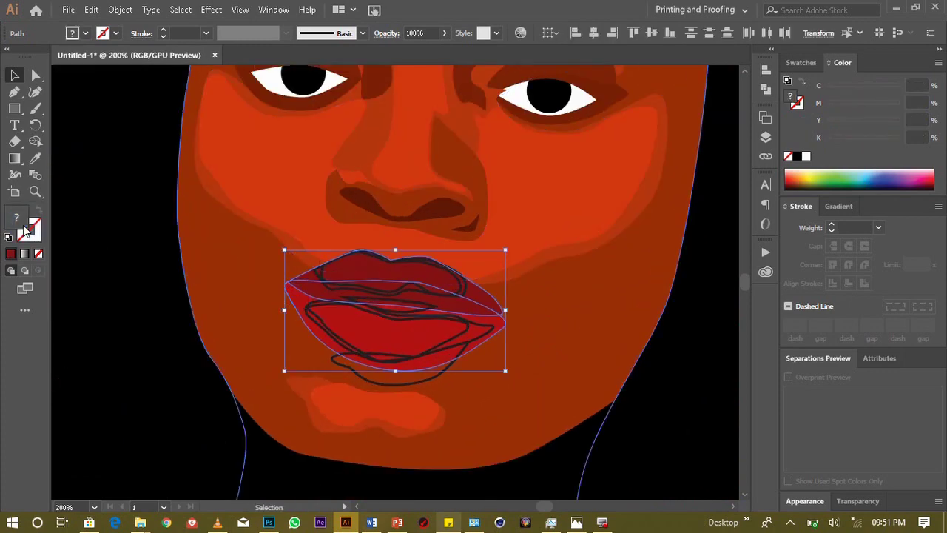
{"action": "left_click", "coordinate": [25, 229]}
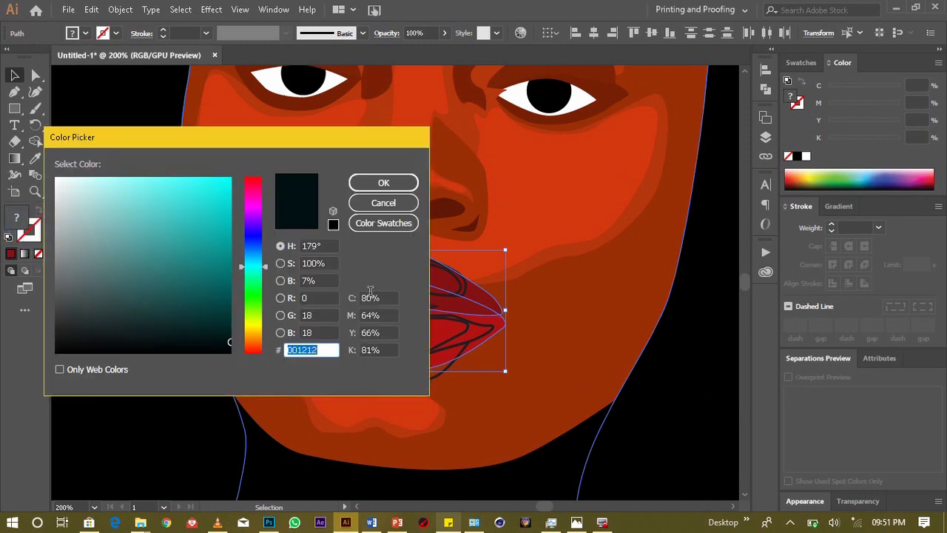
{"action": "left_click", "coordinate": [383, 203]}
{"action": "left_click", "coordinate": [34, 162]}
{"action": "left_click", "coordinate": [358, 327]}
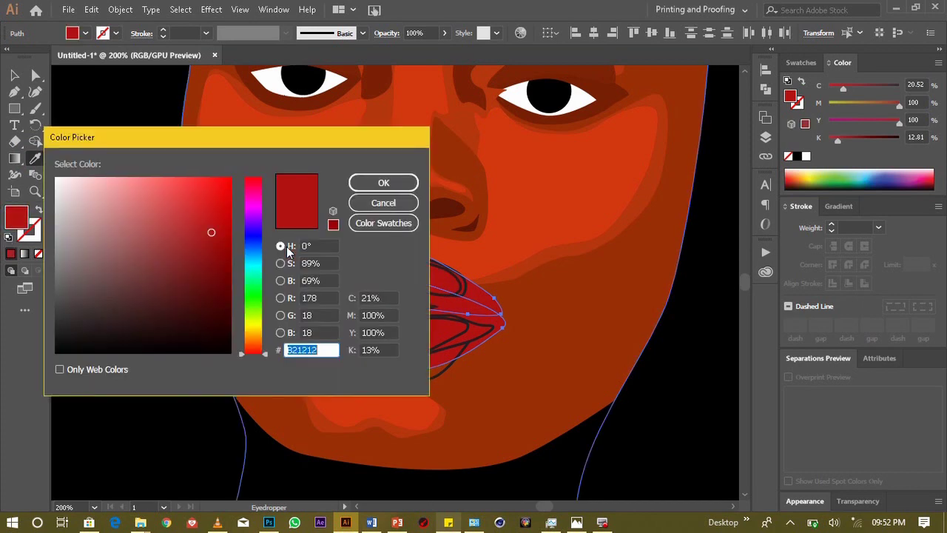
{"action": "mouse_move", "coordinate": [213, 232]}
{"action": "left_mouse_down"}
{"action": "mouse_move", "coordinate": [196, 215]}
{"action": "mouse_move", "coordinate": [189, 219]}
{"action": "left_mouse_up"}
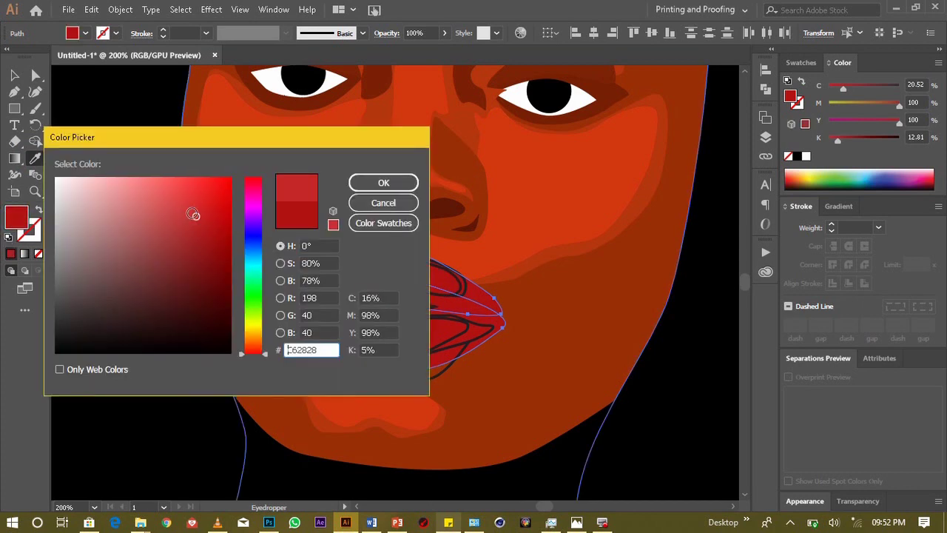
{"action": "left_click_drag", "start_coordinate": [188, 220], "coordinate": [185, 216]}
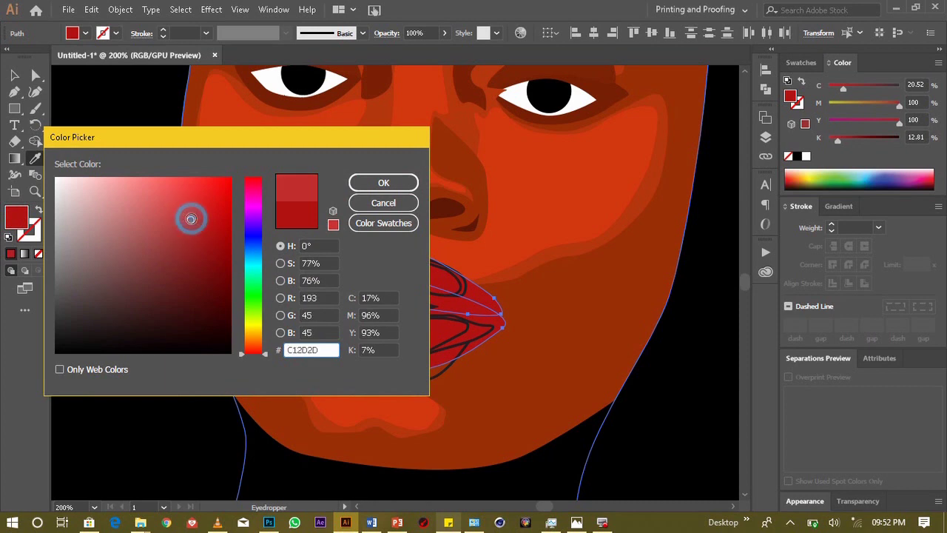
{"action": "mouse_move", "coordinate": [186, 215]}
{"action": "left_mouse_down"}
{"action": "mouse_move", "coordinate": [190, 235]}
{"action": "mouse_move", "coordinate": [204, 225]}
{"action": "left_mouse_up"}
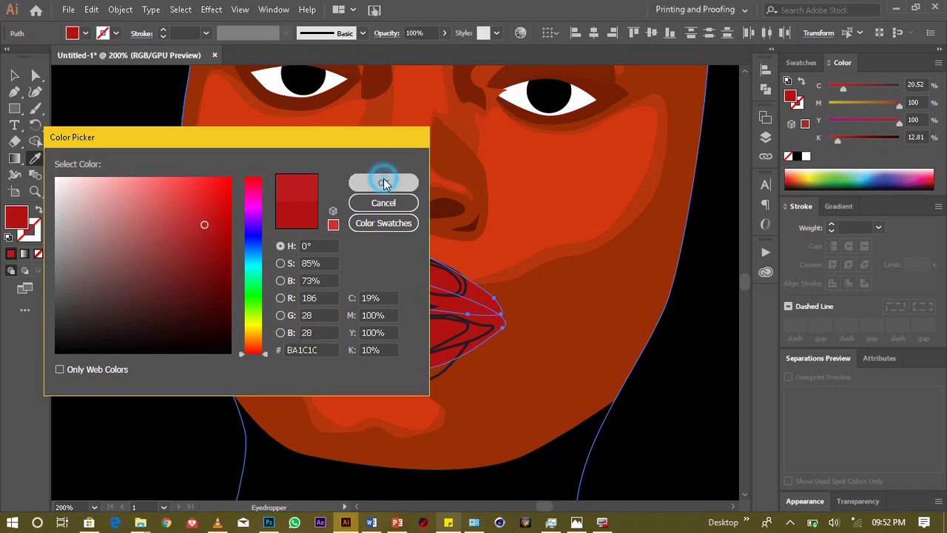
{"action": "left_click", "coordinate": [383, 181]}
{"action": "left_click", "coordinate": [13, 75]}
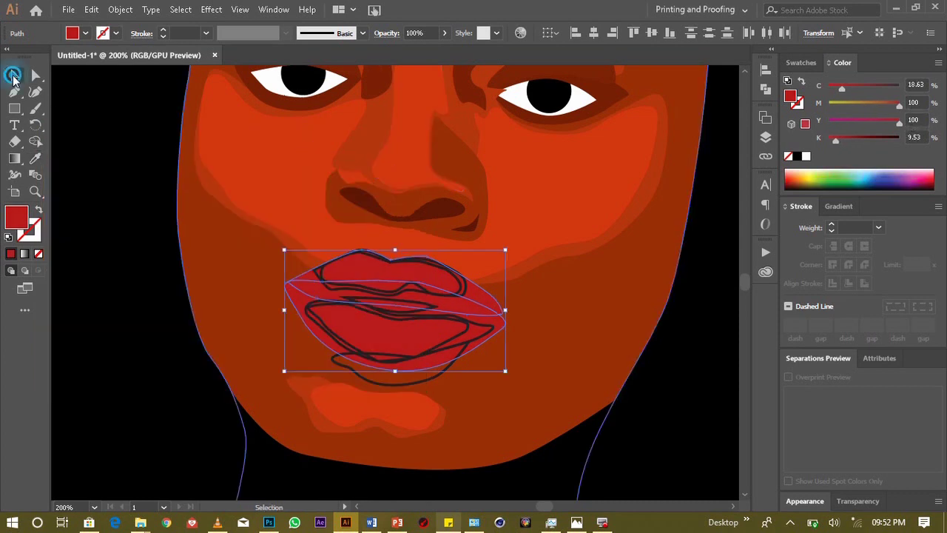
Step: Darken the upper lip's fill to a deep red (#8C1717)
{"action": "left_click", "coordinate": [148, 173]}
{"action": "left_click", "coordinate": [486, 292]}
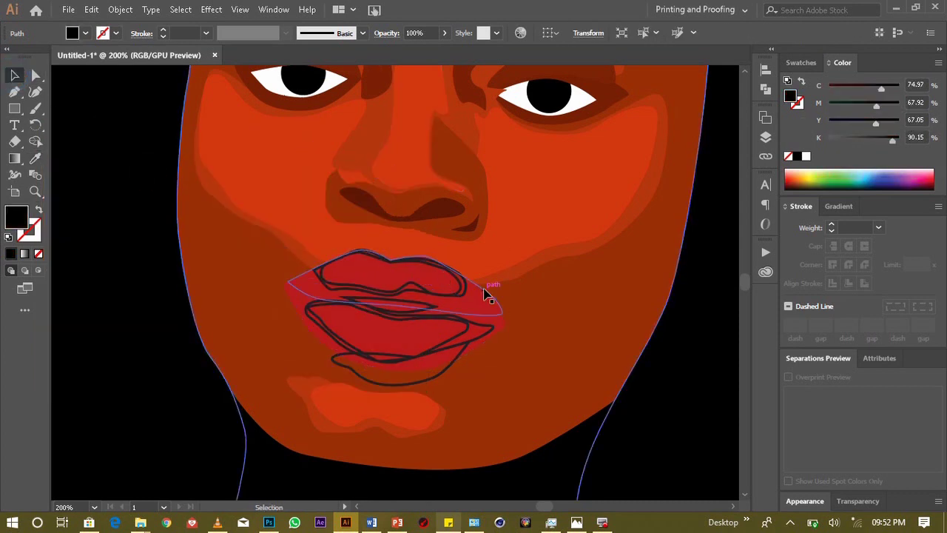
{"action": "double_click", "coordinate": [16, 216]}
{"action": "left_click_drag", "start_coordinate": [204, 246], "coordinate": [203, 255]}
{"action": "left_click", "coordinate": [362, 185]}
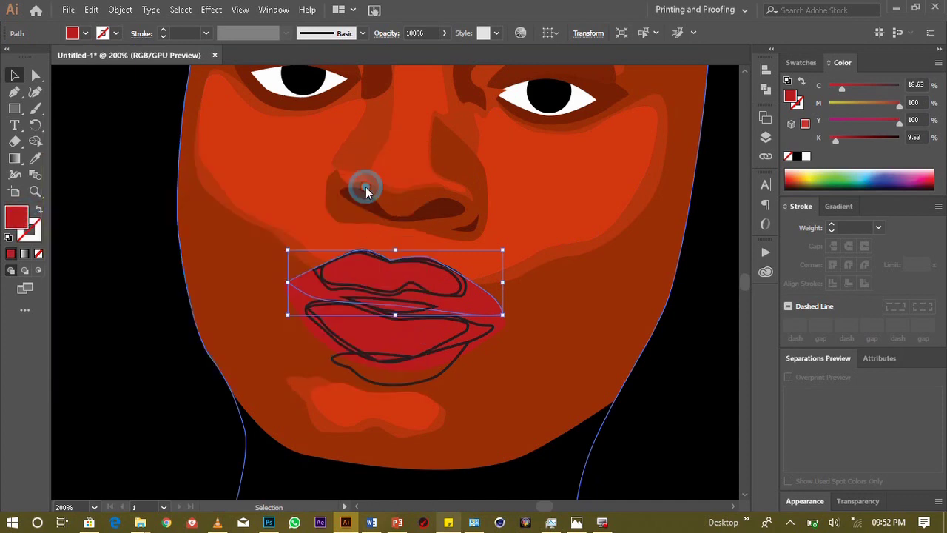
{"action": "left_click", "coordinate": [14, 76]}
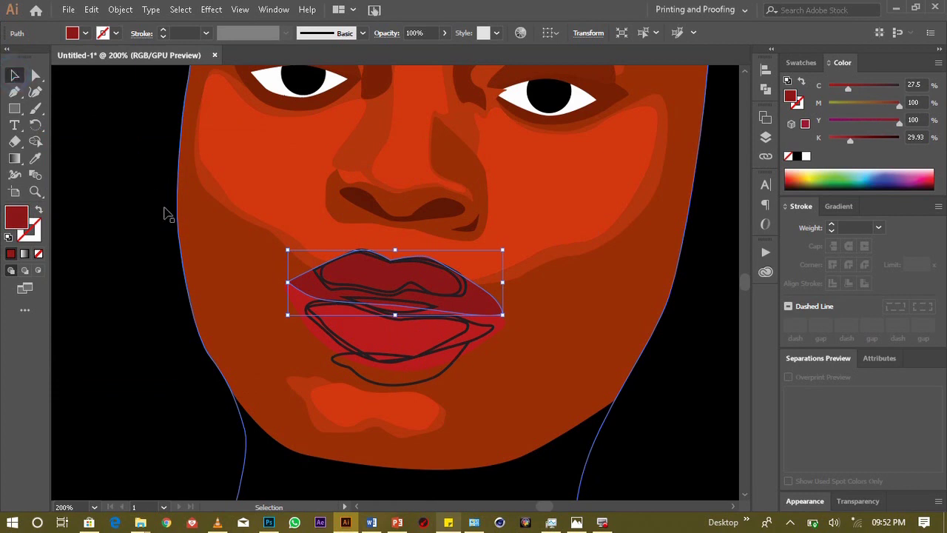
Step: Eyedrop red onto the lower lip path and brighten it
{"action": "left_click", "coordinate": [162, 206]}
{"action": "left_click", "coordinate": [486, 331]}
{"action": "left_click", "coordinate": [35, 158]}
{"action": "left_click", "coordinate": [300, 297]}
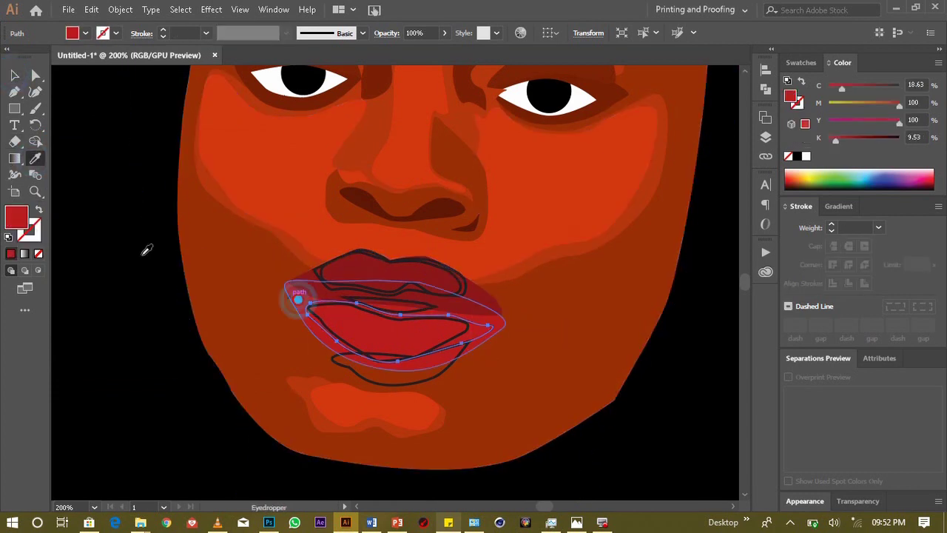
{"action": "double_click", "coordinate": [9, 216]}
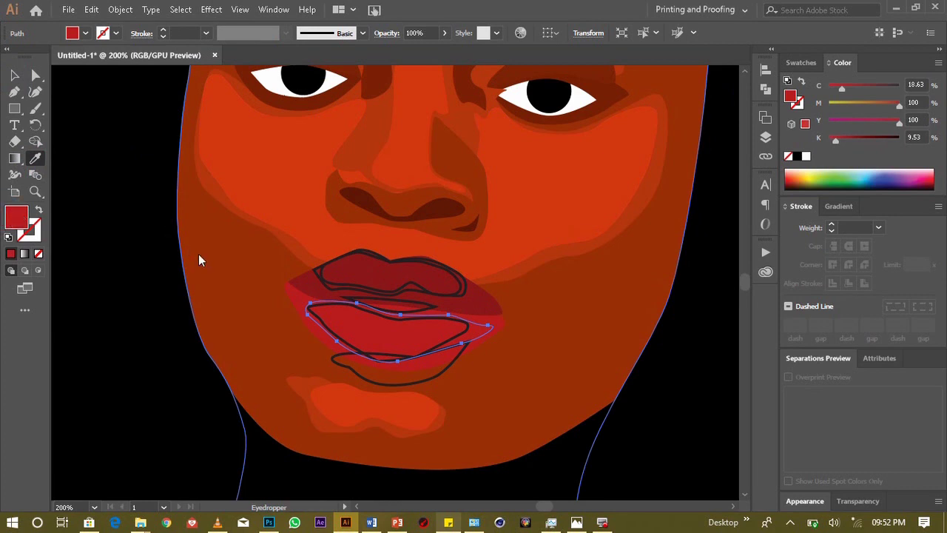
{"action": "left_click_drag", "start_coordinate": [203, 224], "coordinate": [204, 207]}
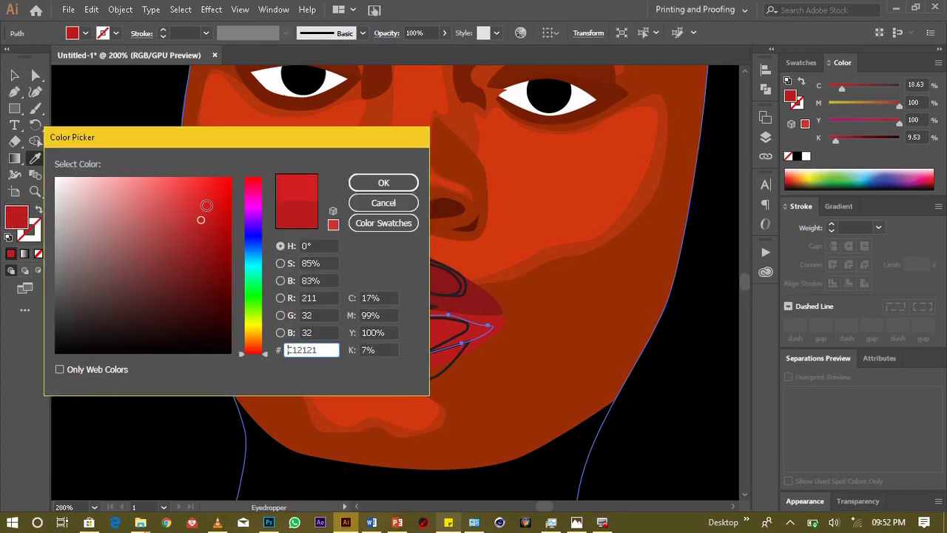
{"action": "left_click", "coordinate": [365, 183]}
{"action": "left_click", "coordinate": [14, 75]}
Step: Fill the lower lip outline with bright red #EF2020
{"action": "left_click", "coordinate": [314, 313]}
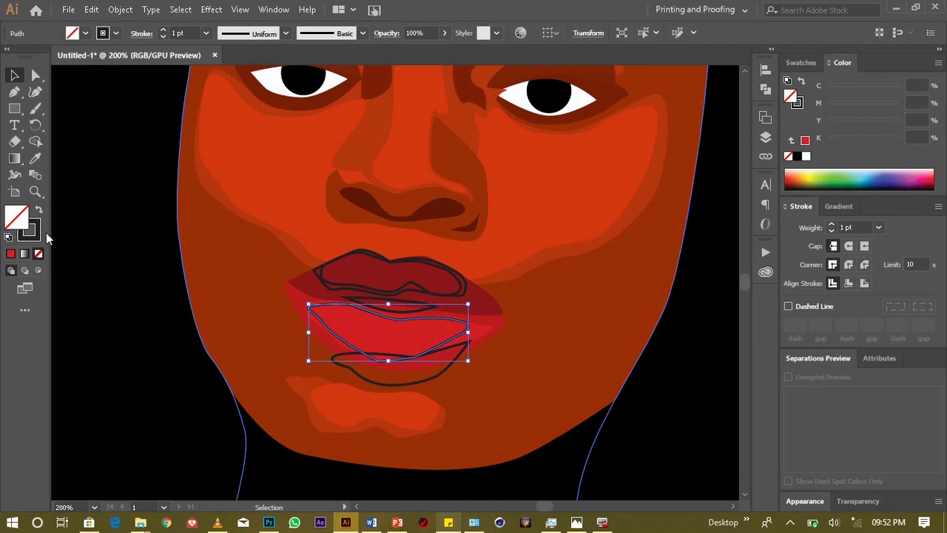
{"action": "left_click", "coordinate": [35, 157]}
{"action": "left_click", "coordinate": [340, 329]}
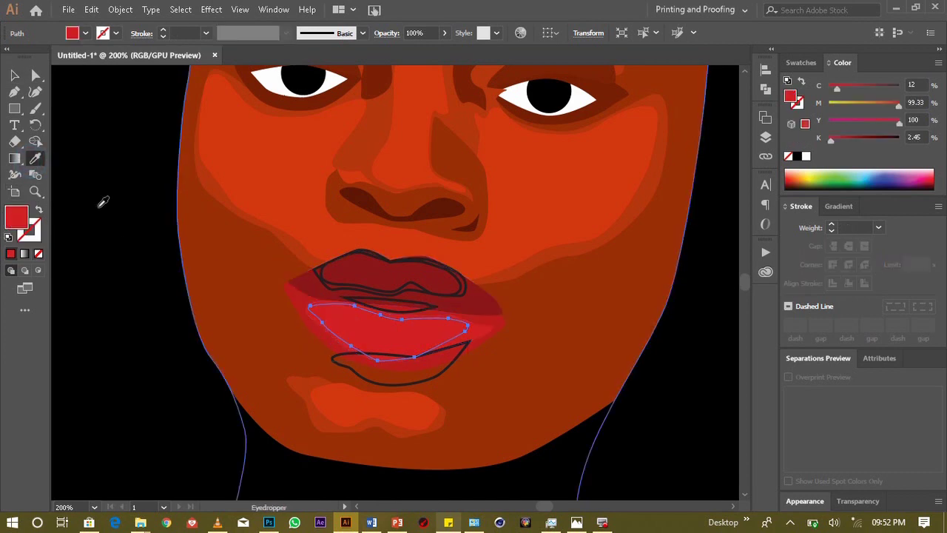
{"action": "double_click", "coordinate": [16, 216]}
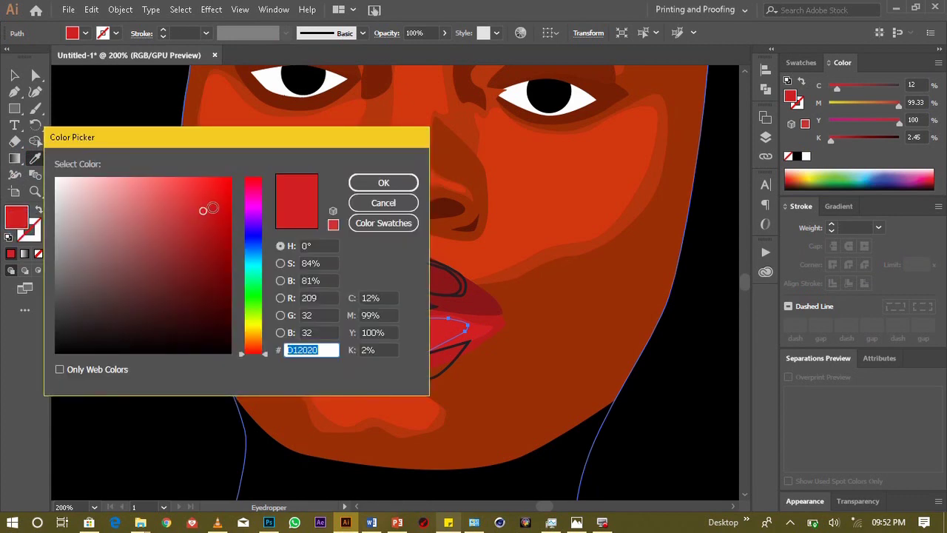
{"action": "left_click_drag", "start_coordinate": [212, 201], "coordinate": [214, 182]}
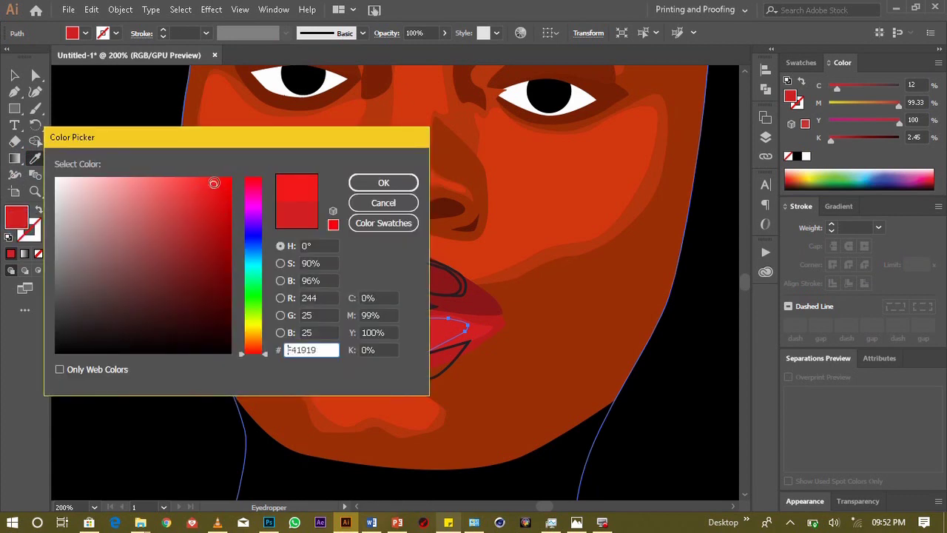
{"action": "left_click_drag", "start_coordinate": [214, 183], "coordinate": [210, 188]}
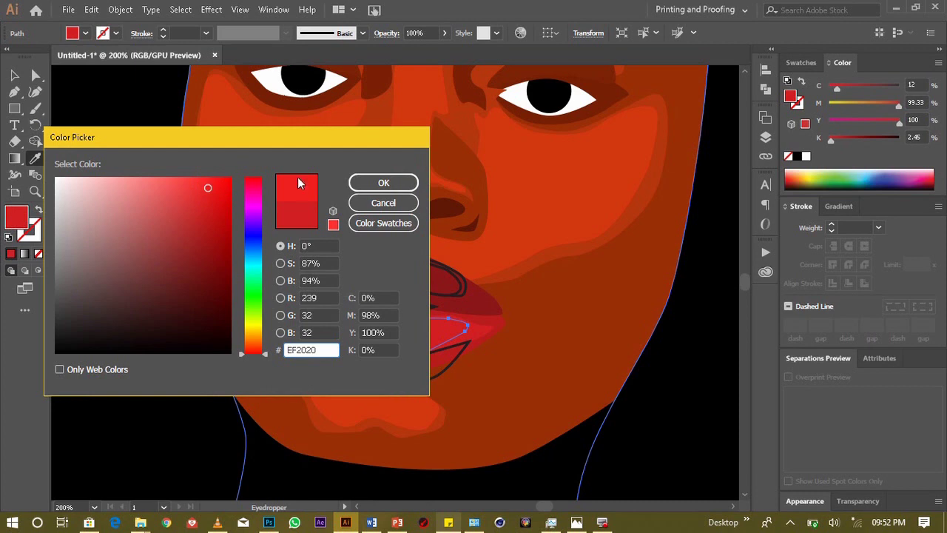
{"action": "left_click", "coordinate": [381, 182]}
{"action": "left_click", "coordinate": [13, 75]}
{"action": "left_click", "coordinate": [110, 165]}
{"action": "left_click", "coordinate": [398, 271]}
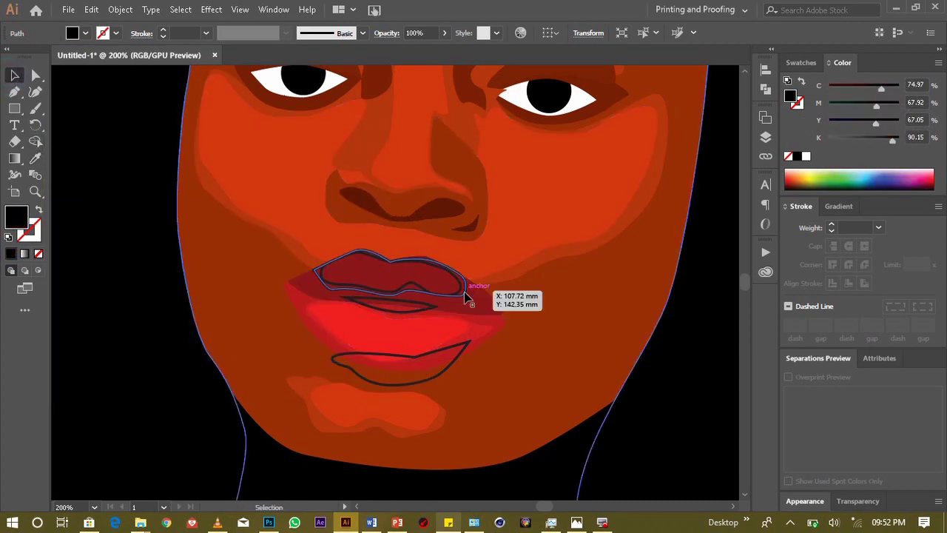
Step: Eyedrop the dark red onto the upper lip outline and lighten it slightly
{"action": "left_click", "coordinate": [464, 290]}
{"action": "left_click", "coordinate": [35, 158]}
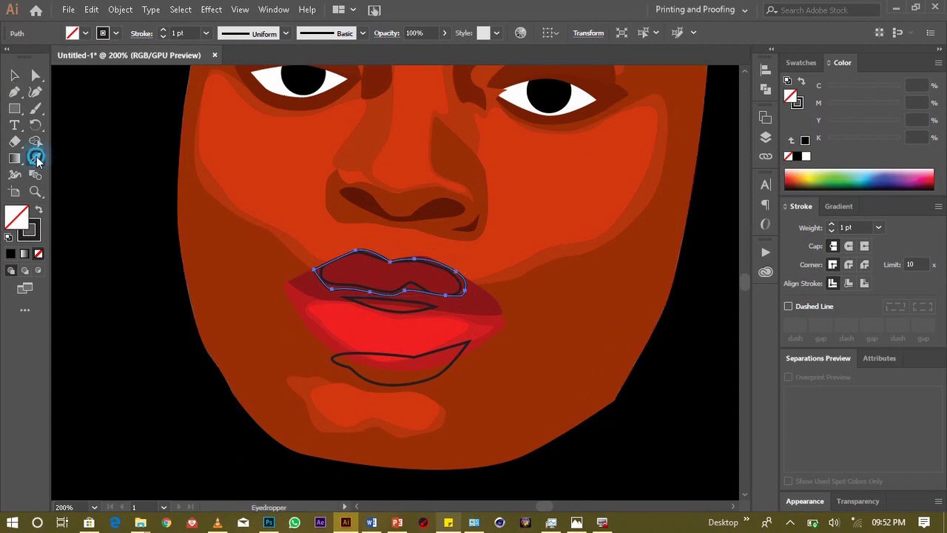
{"action": "left_click", "coordinate": [314, 279]}
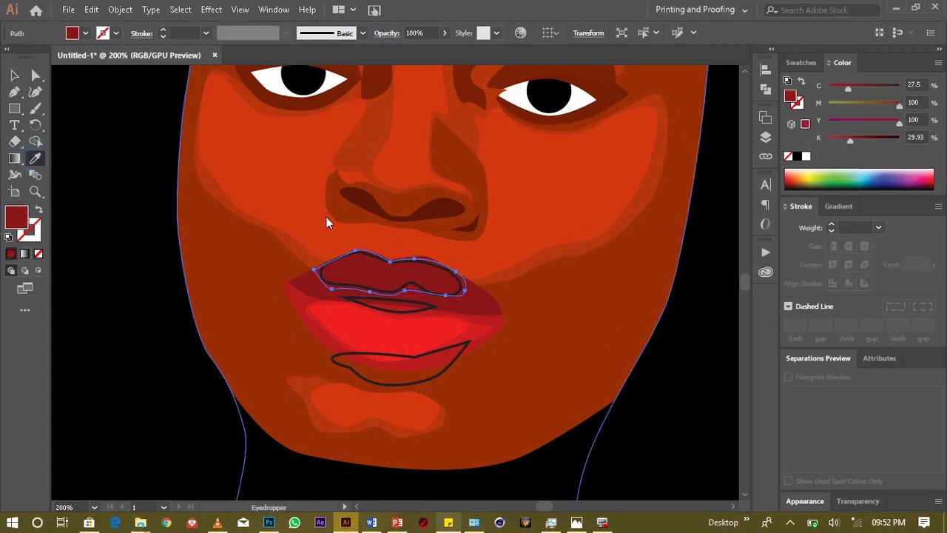
{"action": "double_click", "coordinate": [17, 216]}
{"action": "left_click_drag", "start_coordinate": [200, 254], "coordinate": [200, 240]}
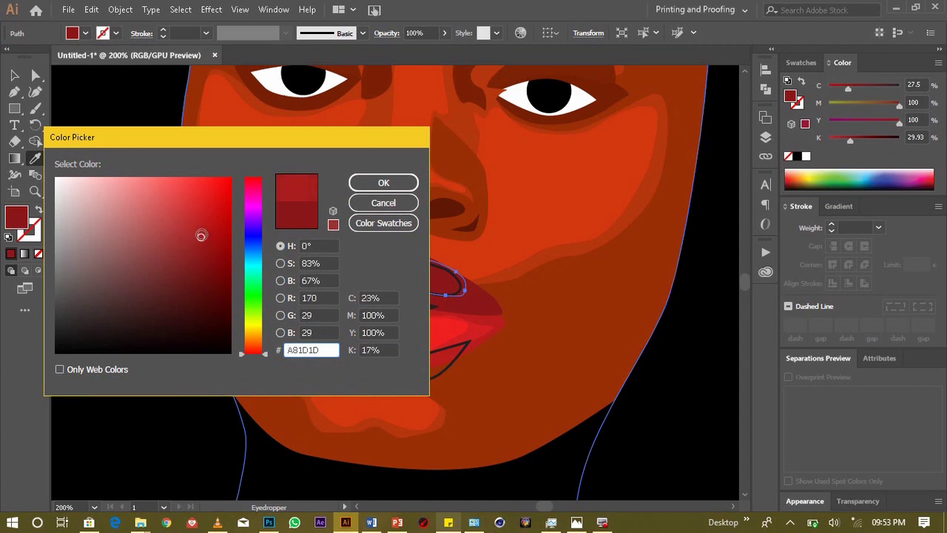
{"action": "left_click", "coordinate": [383, 182]}
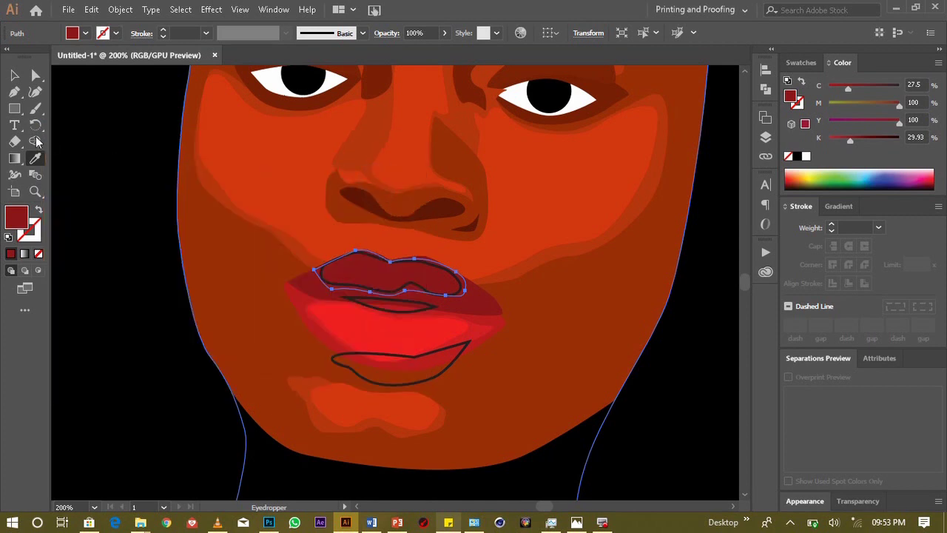
{"action": "left_click", "coordinate": [14, 74]}
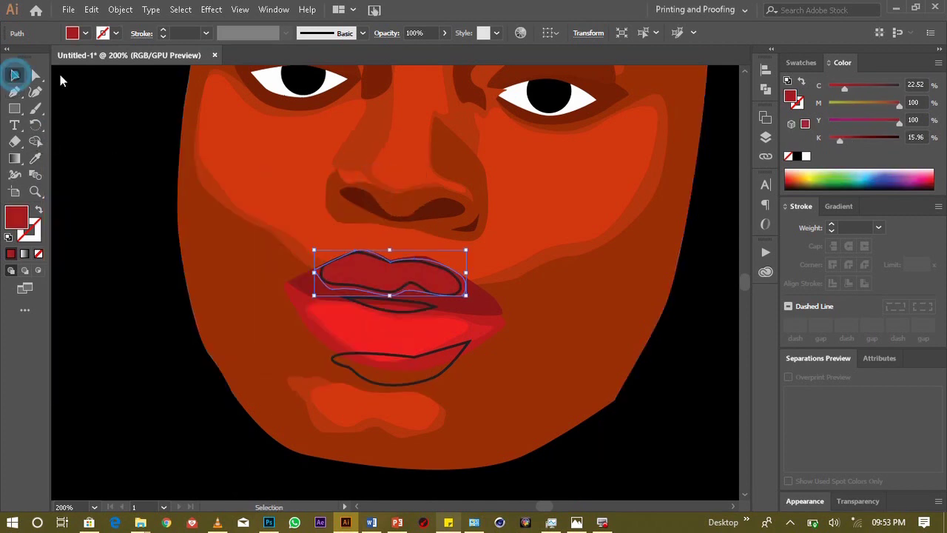
Step: Fill the inner upper-lip shape with bright red #CE2121
{"action": "left_click", "coordinate": [340, 285]}
{"action": "left_click", "coordinate": [35, 158]}
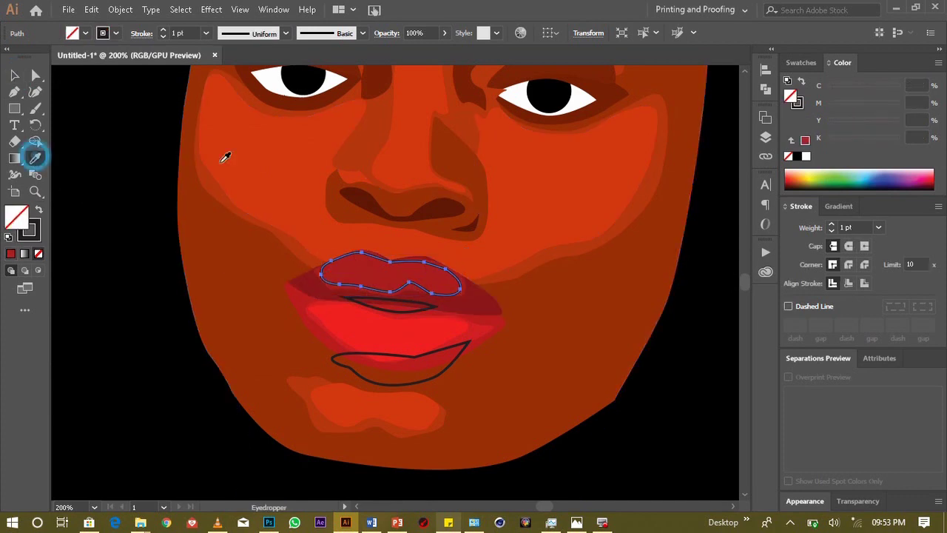
{"action": "left_click", "coordinate": [370, 272]}
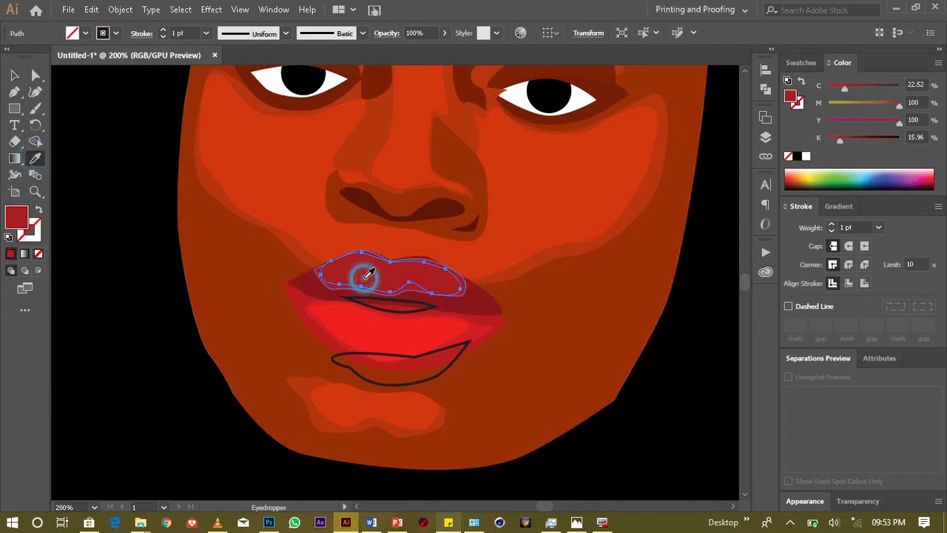
{"action": "double_click", "coordinate": [17, 216]}
{"action": "left_click_drag", "start_coordinate": [200, 228], "coordinate": [204, 210]}
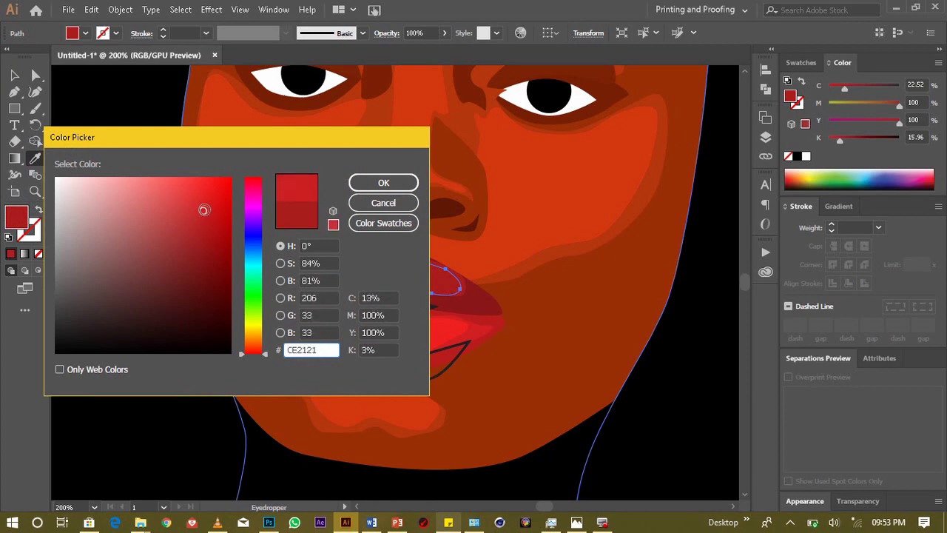
{"action": "left_click", "coordinate": [381, 183]}
{"action": "left_click", "coordinate": [10, 77]}
{"action": "left_click", "coordinate": [152, 207]}
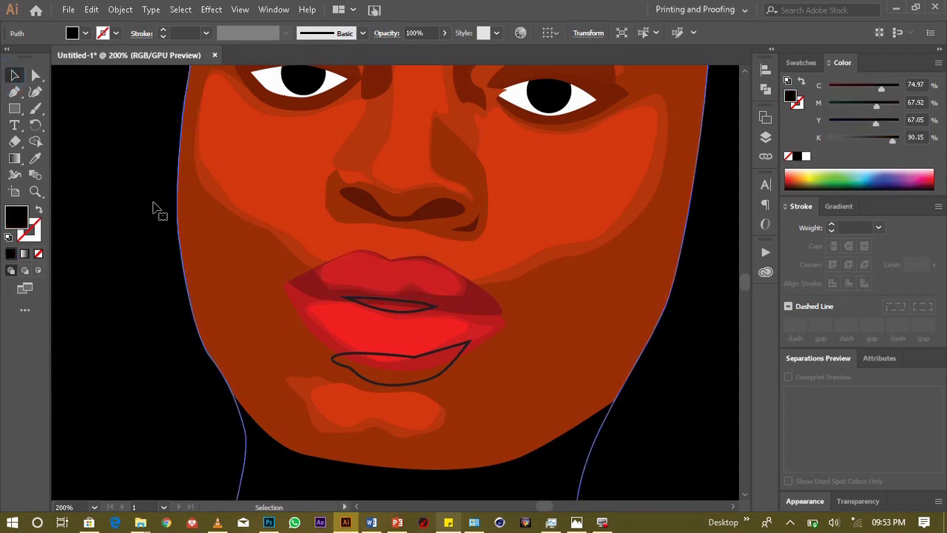
{"action": "left_click", "coordinate": [429, 310]}
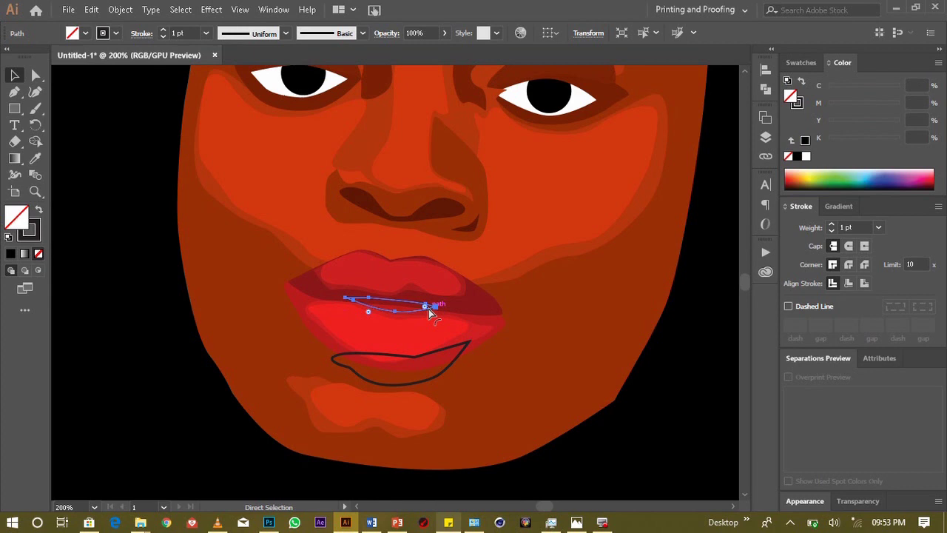
Step: Fill the line between the lips with near-black red #3F0404
{"action": "key", "text": "v"}
{"action": "left_click", "coordinate": [36, 158]}
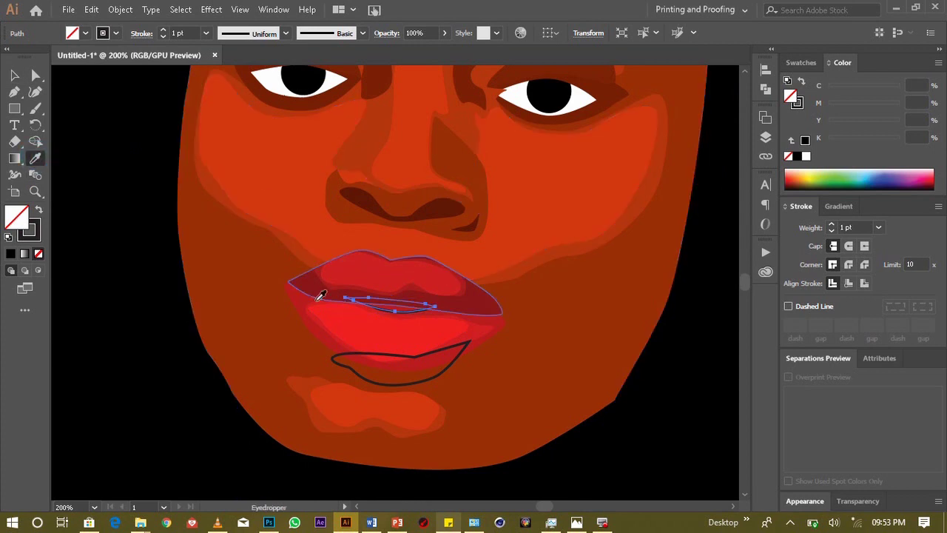
{"action": "left_click", "coordinate": [323, 290]}
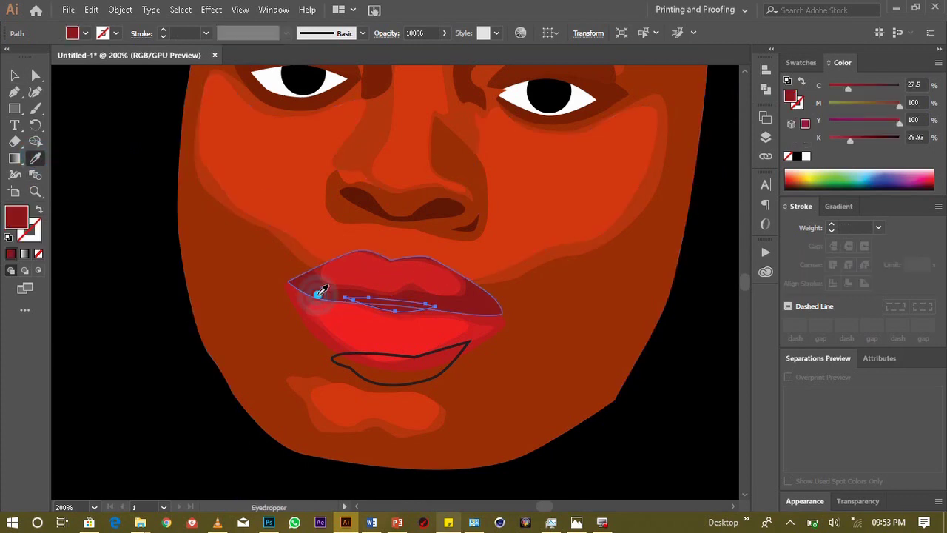
{"action": "double_click", "coordinate": [18, 215]}
{"action": "left_click_drag", "start_coordinate": [199, 271], "coordinate": [220, 307]}
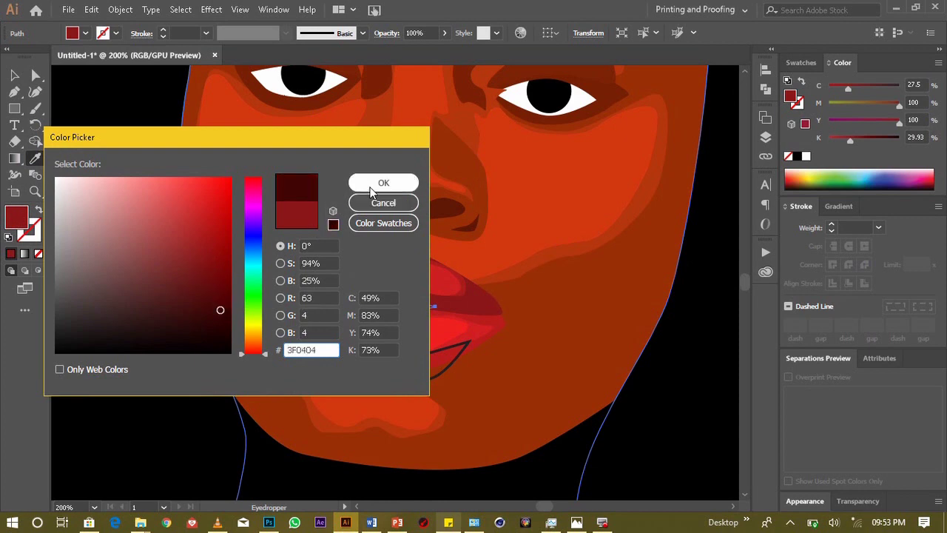
{"action": "left_click", "coordinate": [384, 183]}
Step: Eyedrop a dark brown-red onto the lower-lip shadow shape
{"action": "left_click", "coordinate": [13, 74]}
{"action": "left_click", "coordinate": [356, 367]}
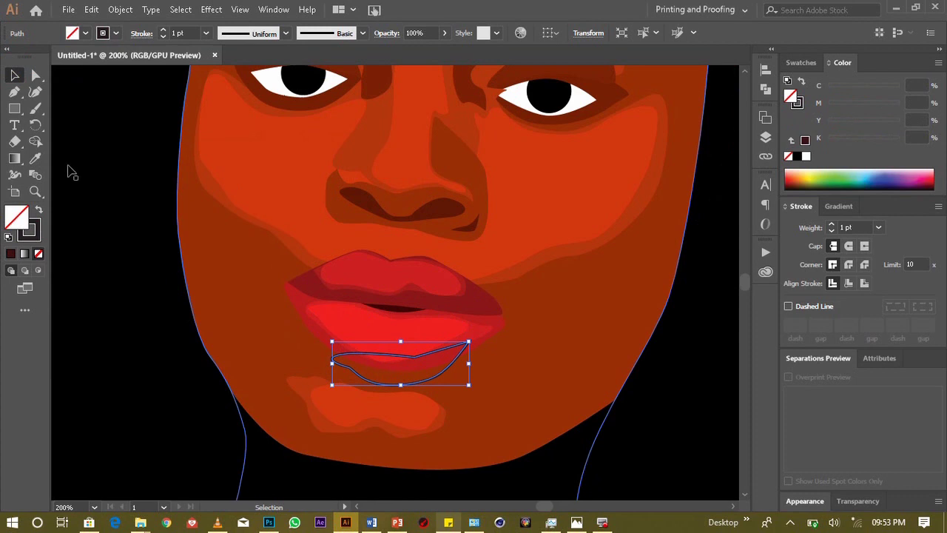
{"action": "left_click", "coordinate": [35, 157]}
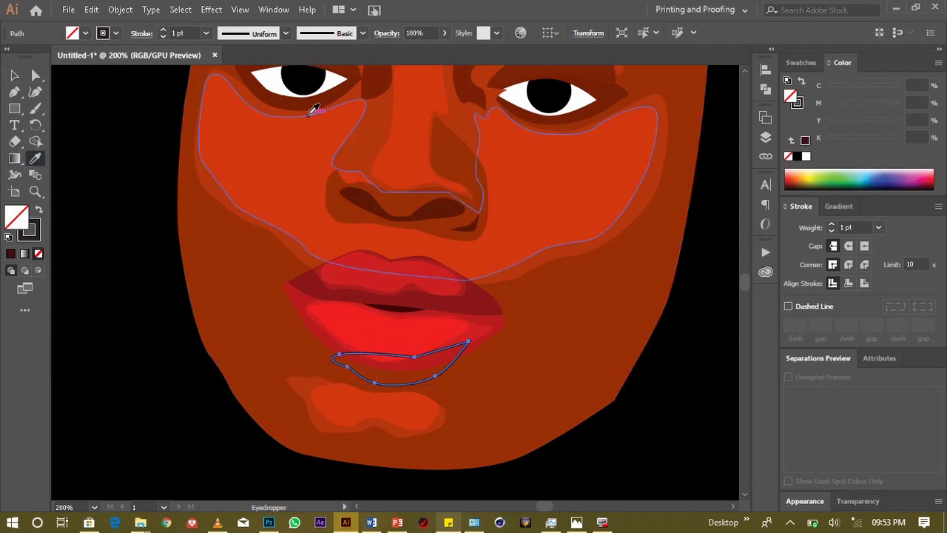
{"action": "left_click", "coordinate": [310, 97]}
{"action": "left_click", "coordinate": [14, 74]}
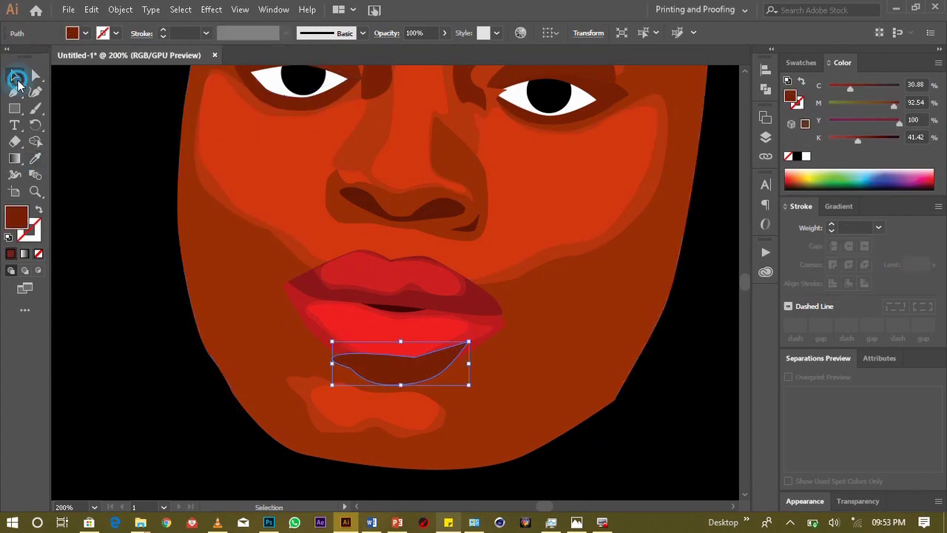
Step: Send the lower-lip shadow behind the lips and zoom out to the whole artboard
{"action": "key", "text": "ctrl+bracketleft"}
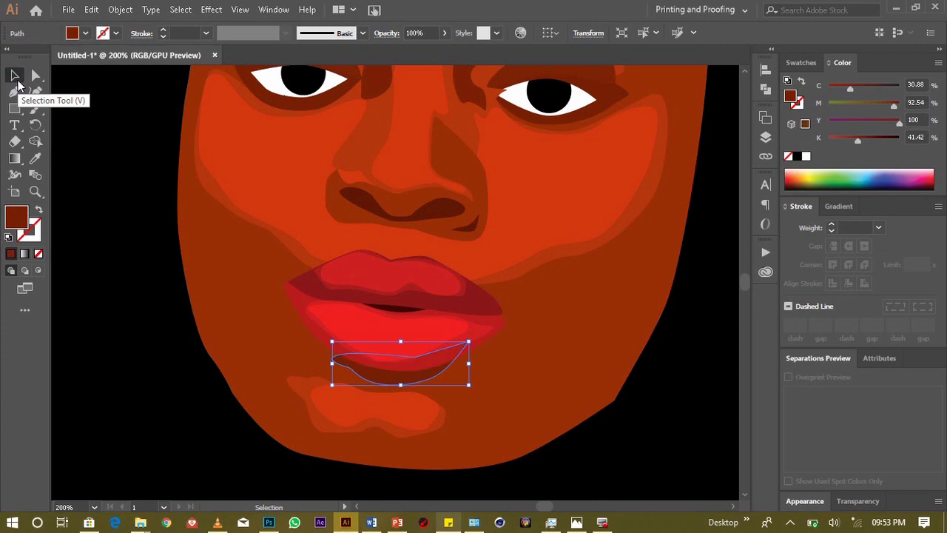
{"action": "key", "text": "ctrl+0"}
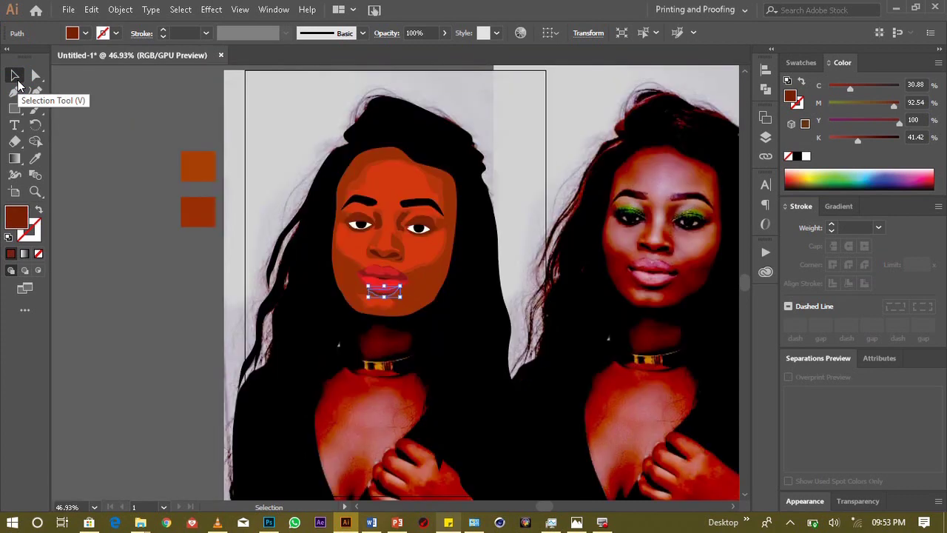
{"action": "left_click", "coordinate": [163, 321]}
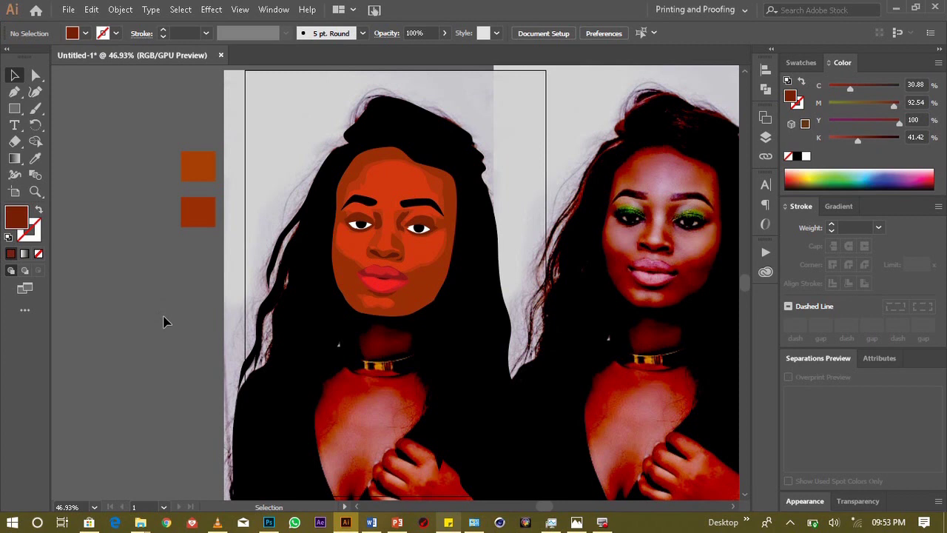
{"action": "key", "text": "ctrl+minus"}
{"action": "key", "text": "ctrl+minus"}
{"action": "key", "text": "ctrl+minus"}
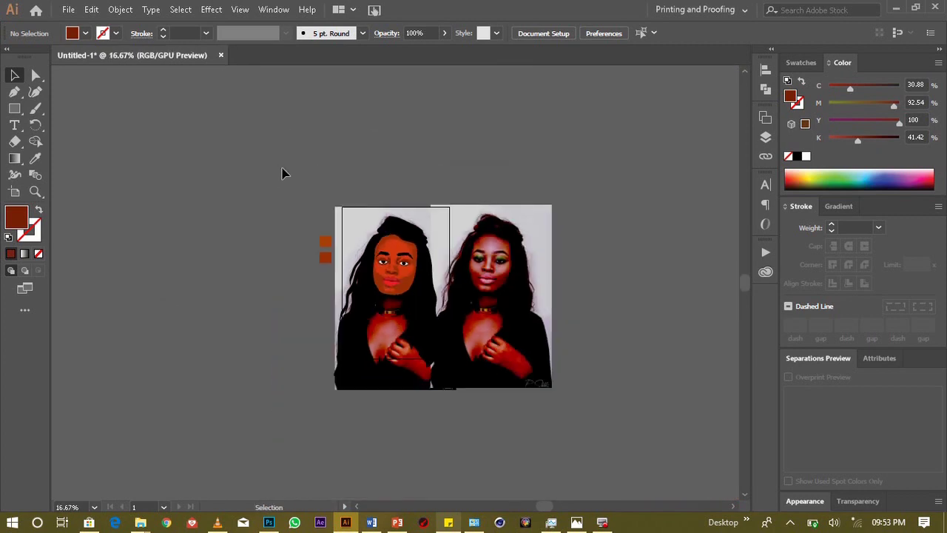
Step: Delete the overlay photo covering the drawing and move the reference photo beside it
{"action": "left_click_drag", "start_coordinate": [310, 161], "coordinate": [361, 229]}
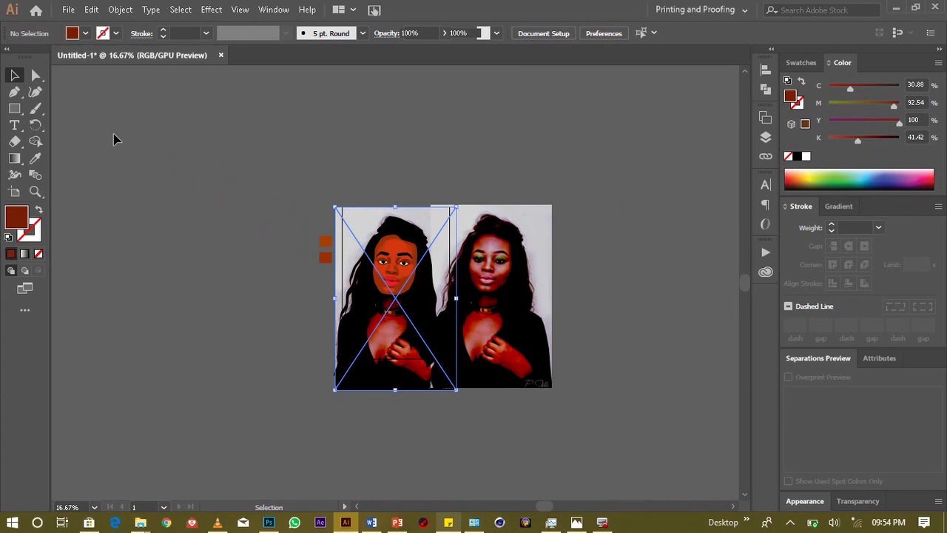
{"action": "left_click_drag", "start_coordinate": [357, 222], "coordinate": [169, 198]}
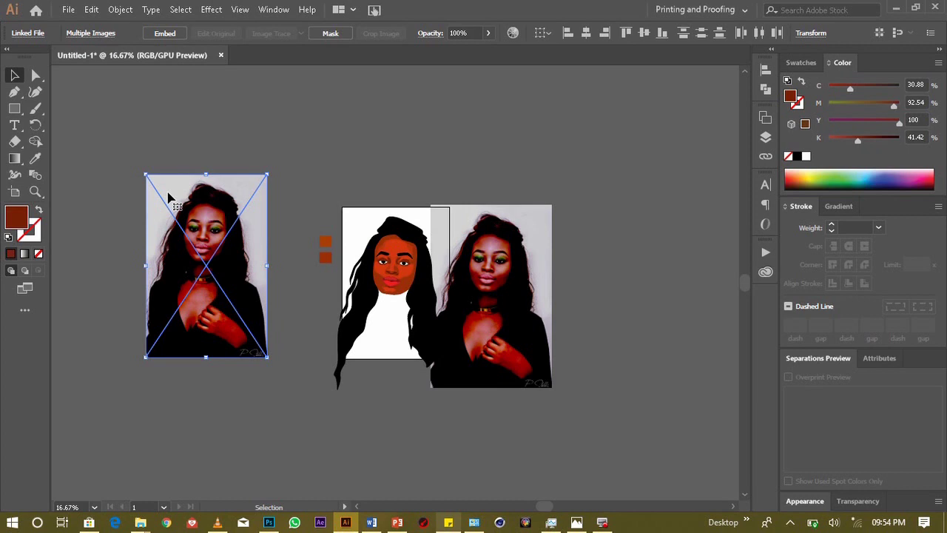
{"action": "key", "text": "Delete"}
{"action": "left_click", "coordinate": [168, 195]}
{"action": "key", "text": "ctrl+0"}
{"action": "left_click_drag", "start_coordinate": [620, 231], "coordinate": [651, 231]}
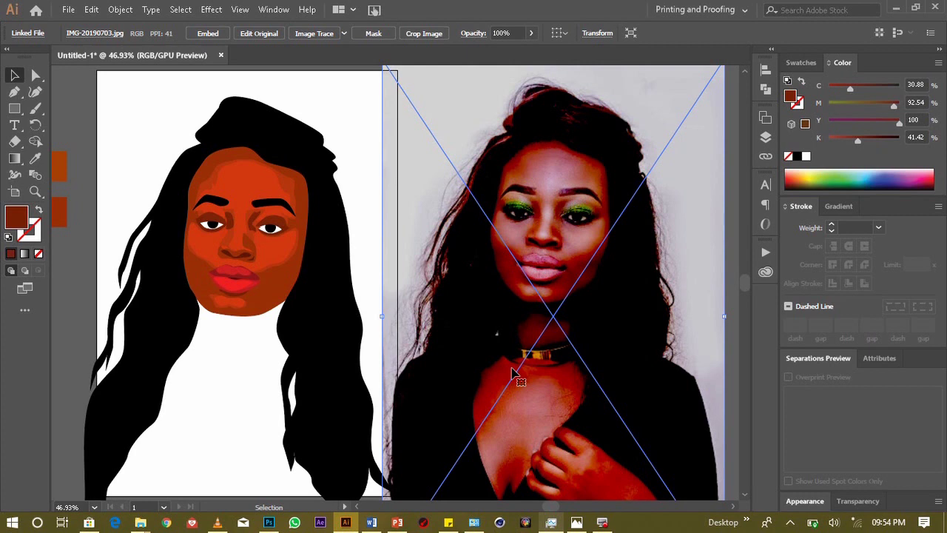
Step: Fill both eyeshadow shapes above the eyes with olive green #4B7A08
{"action": "left_click", "coordinate": [265, 225]}
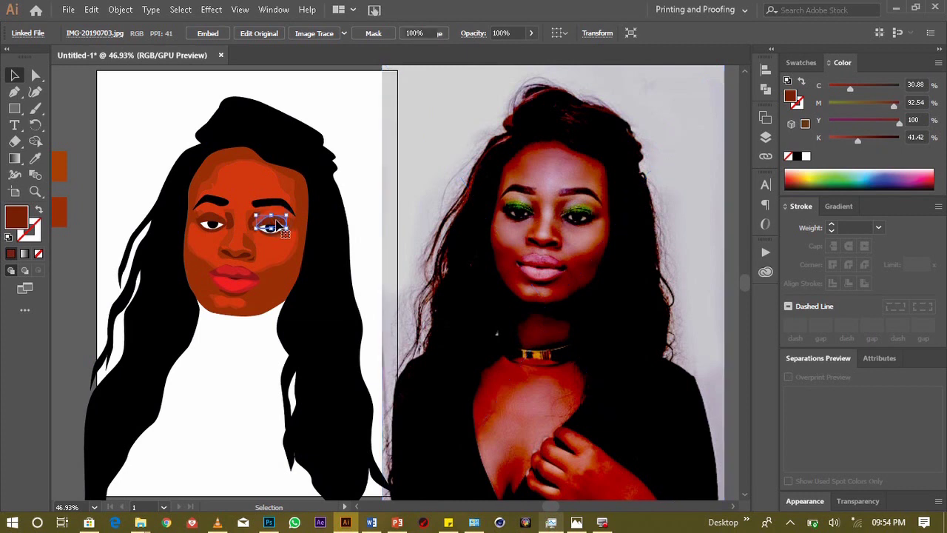
{"action": "left_click", "coordinate": [212, 223], "text": "shift"}
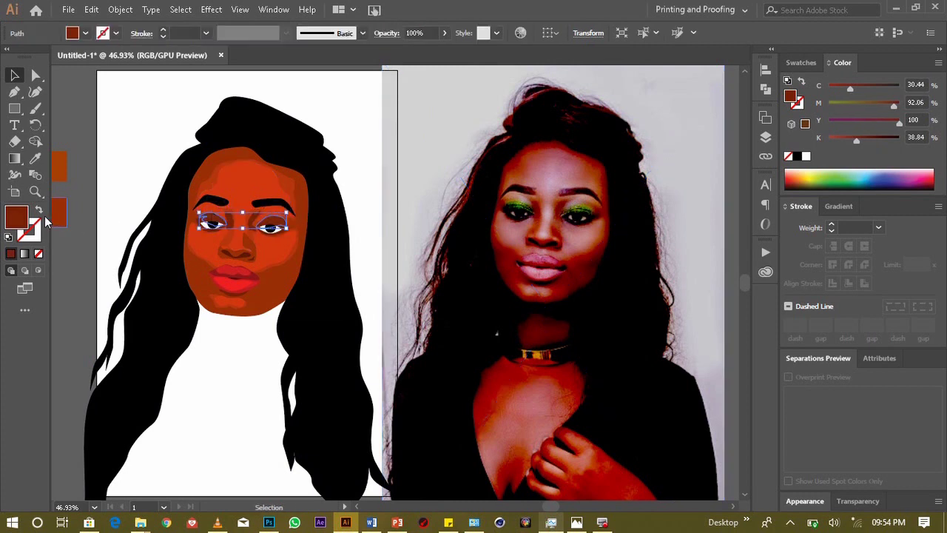
{"action": "double_click", "coordinate": [23, 216]}
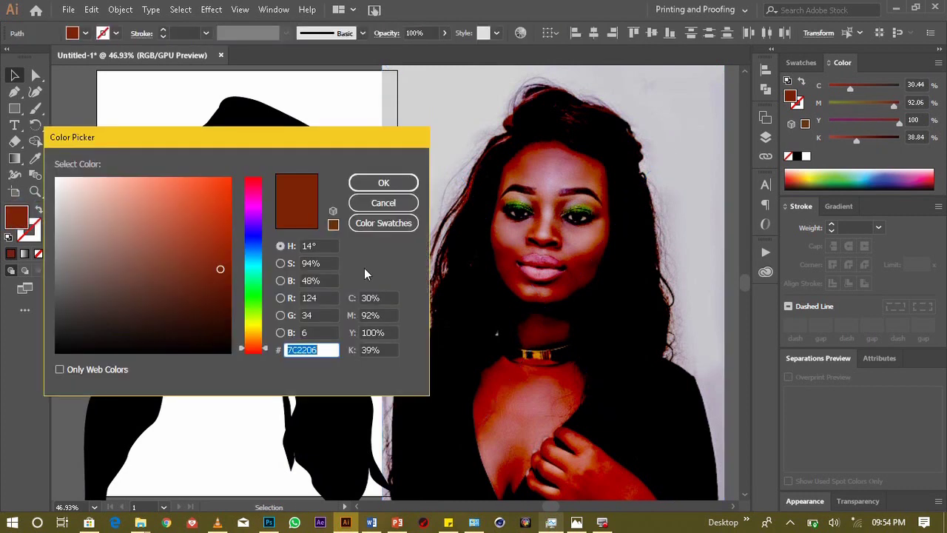
{"action": "left_click_drag", "start_coordinate": [260, 317], "coordinate": [254, 316]}
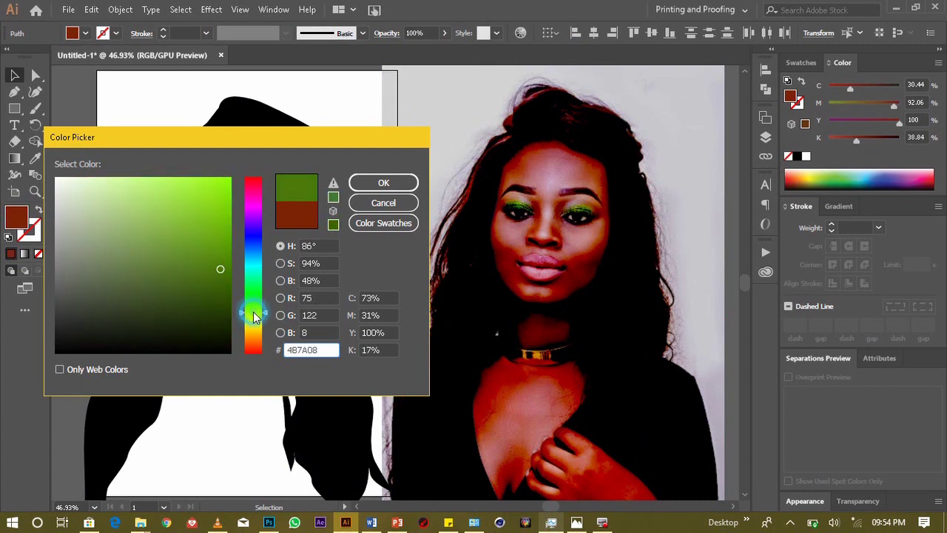
{"action": "left_click", "coordinate": [376, 188]}
{"action": "left_click", "coordinate": [128, 123]}
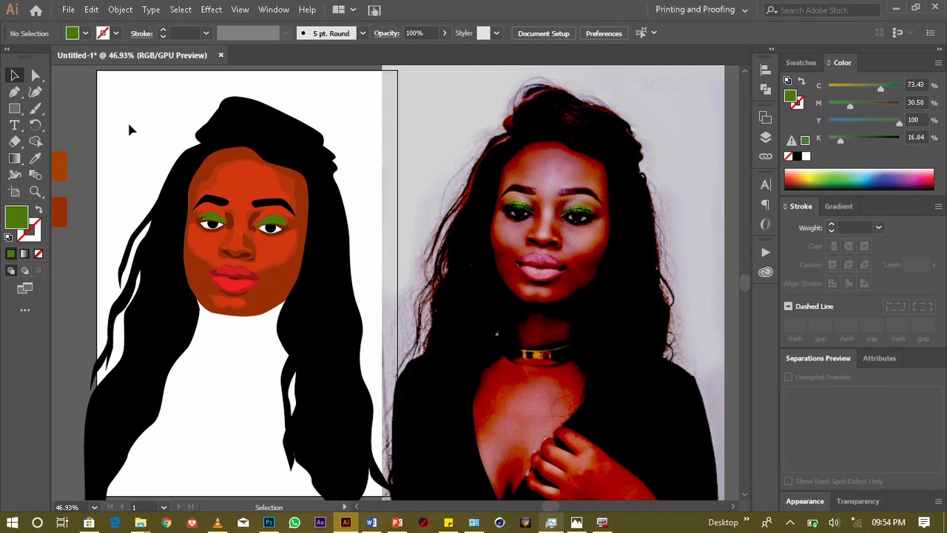
{"action": "key", "text": "a"}
Step: Undo the green eyeshadow and move the reference photo to the right
{"action": "key", "text": "ctrl+z"}
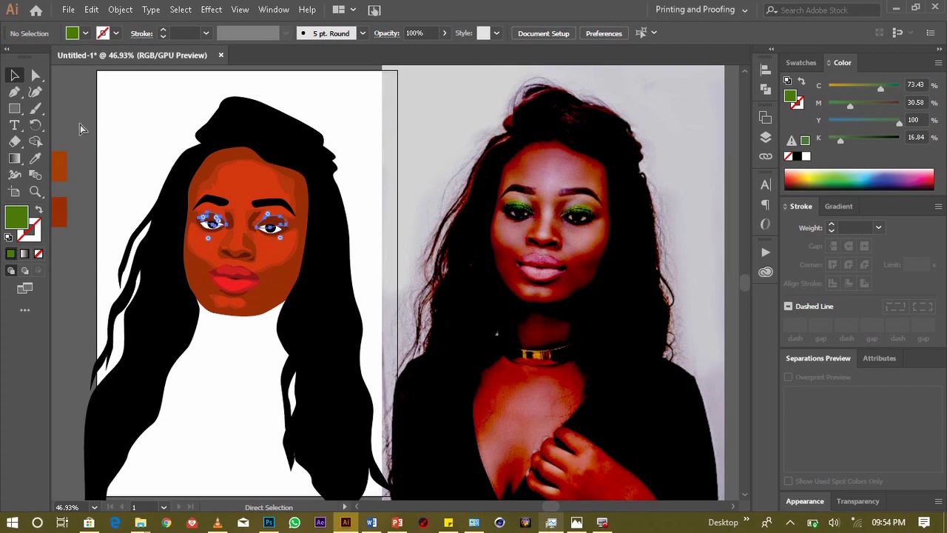
{"action": "key", "text": "v"}
{"action": "left_click", "coordinate": [532, 242]}
{"action": "left_click_drag", "start_coordinate": [546, 258], "coordinate": [664, 249]}
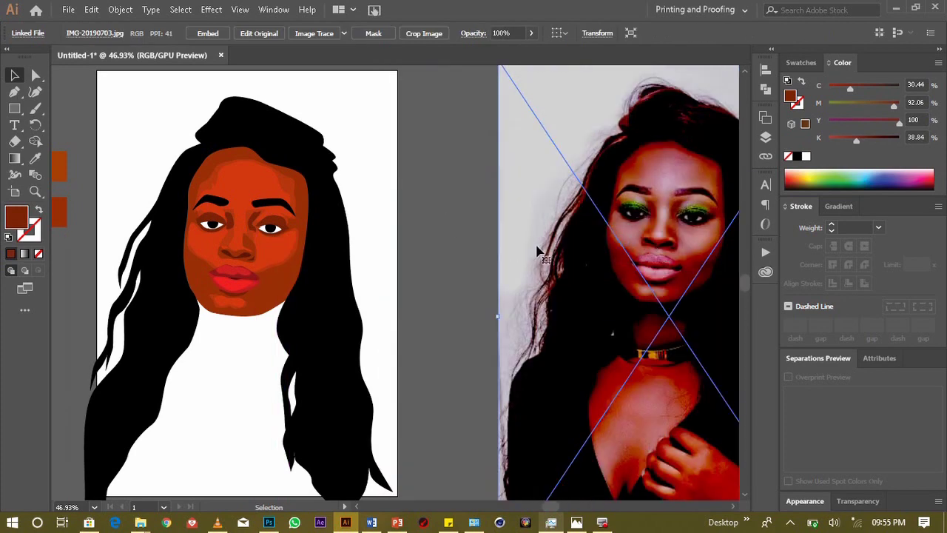
{"action": "key", "text": "a"}
Step: Move the two orange sample squares further left and settle the reference photo beside the drawing
{"action": "scroll", "coordinate": [537, 249], "scroll_direction": "left", "scroll_amount": 5}
{"action": "key", "text": "v"}
{"action": "left_click", "coordinate": [207, 219]}
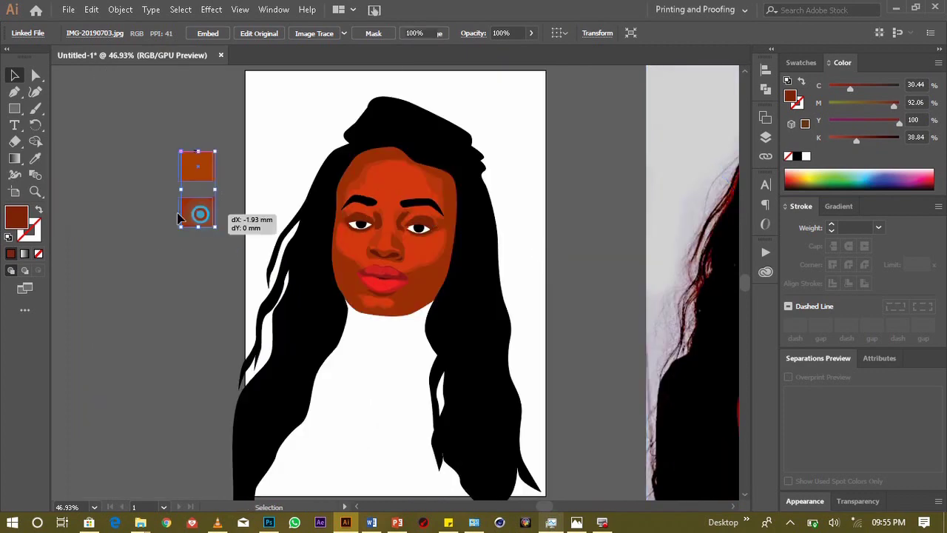
{"action": "left_click_drag", "start_coordinate": [207, 219], "coordinate": [124, 219]}
{"action": "left_click_drag", "start_coordinate": [533, 211], "coordinate": [534, 210]}
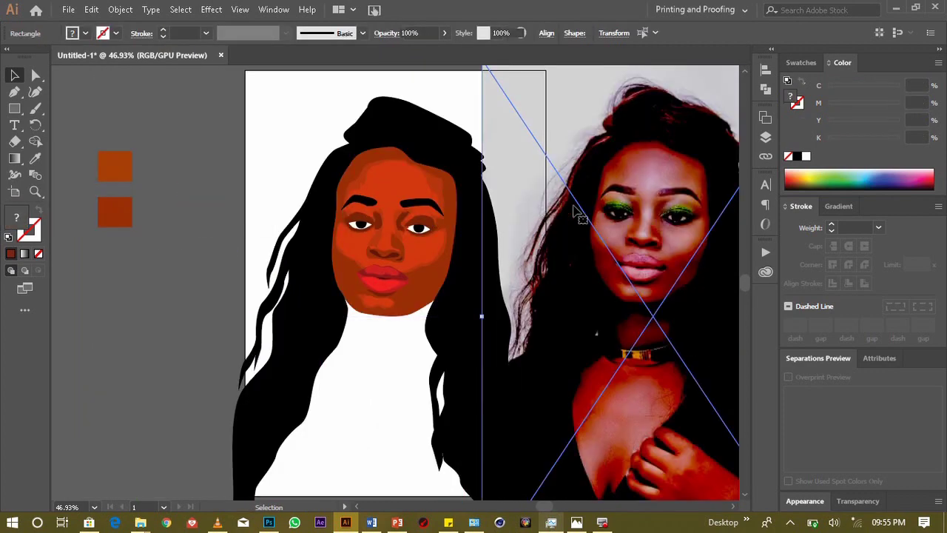
{"action": "left_click_drag", "start_coordinate": [598, 204], "coordinate": [611, 209]}
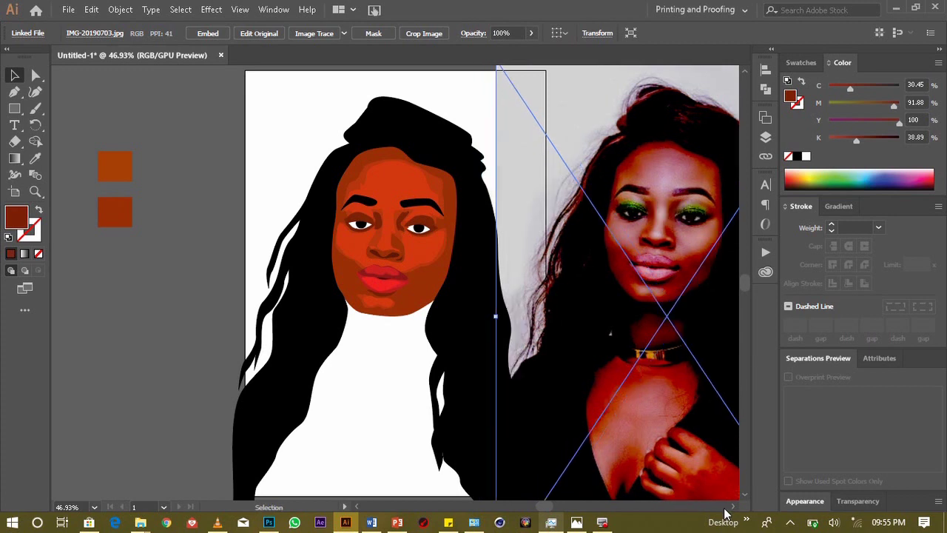
{"action": "left_click", "coordinate": [732, 507]}
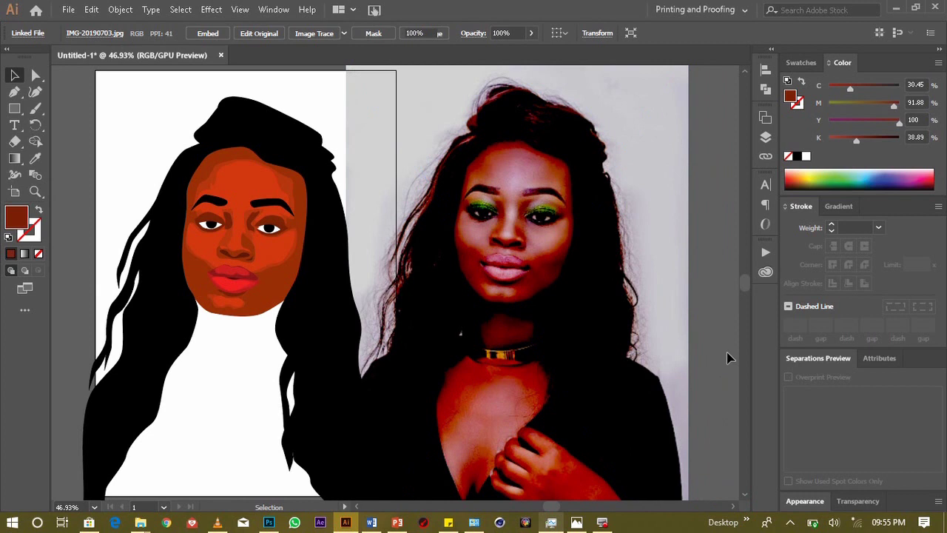
{"action": "left_click", "coordinate": [727, 358]}
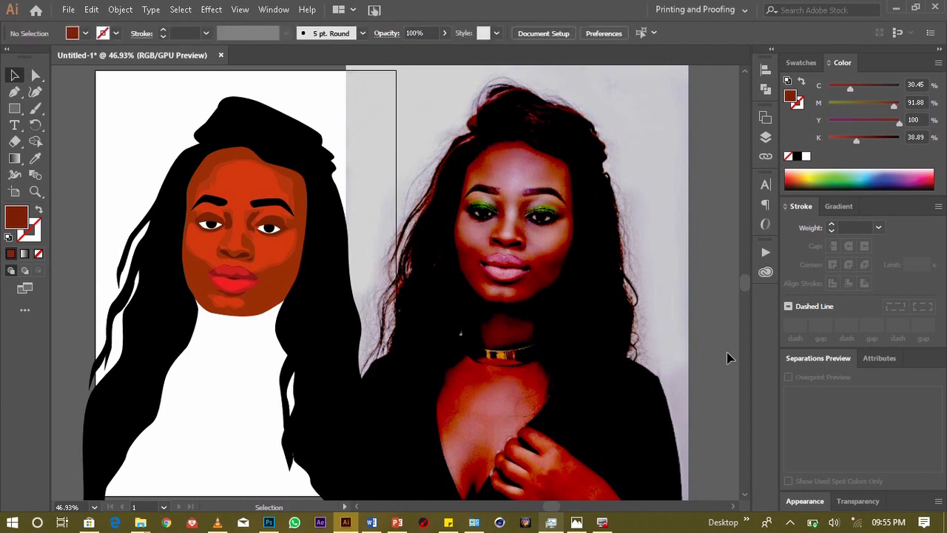